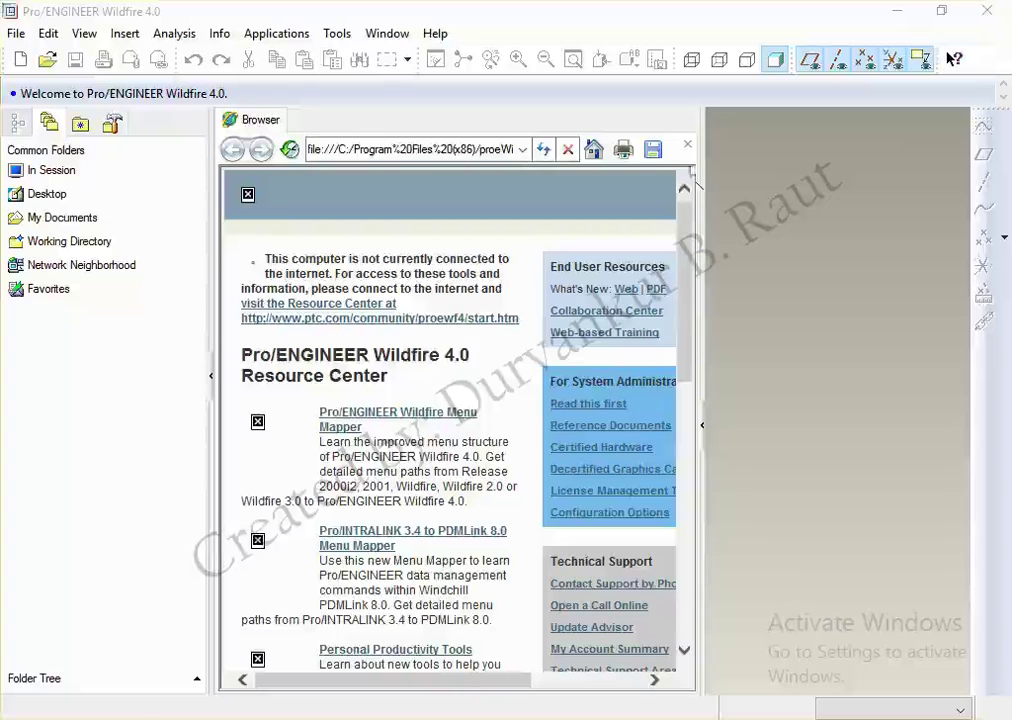
Step: Close the resource center page and create a new folder named Knuckle_Joint
left_click(705, 427)
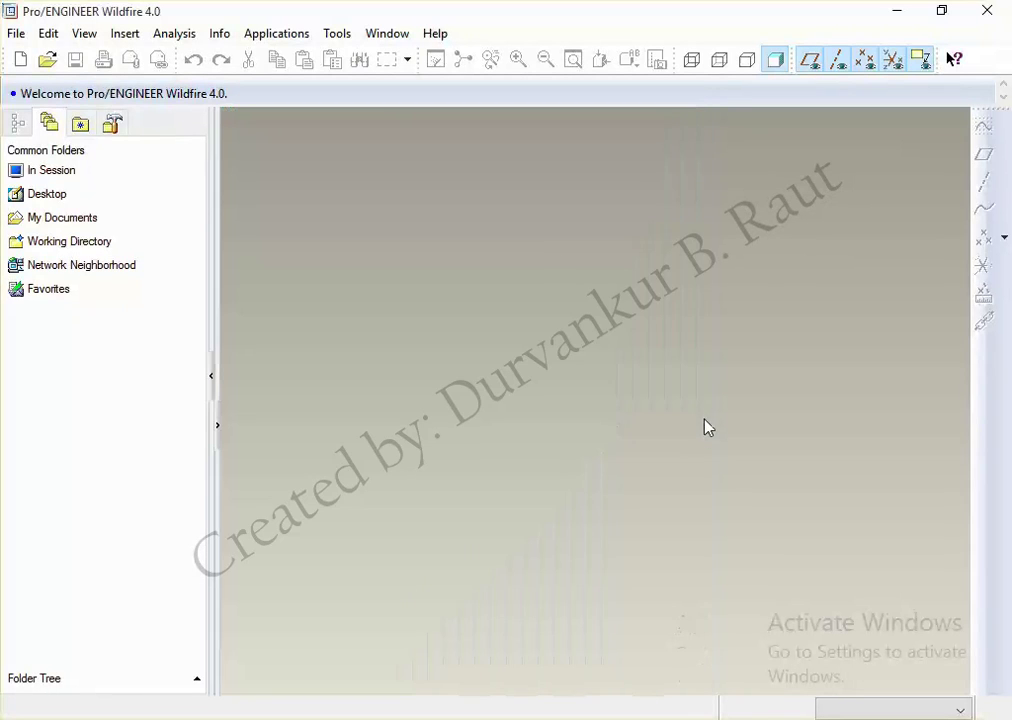
left_click(16, 33)
left_click(75, 99)
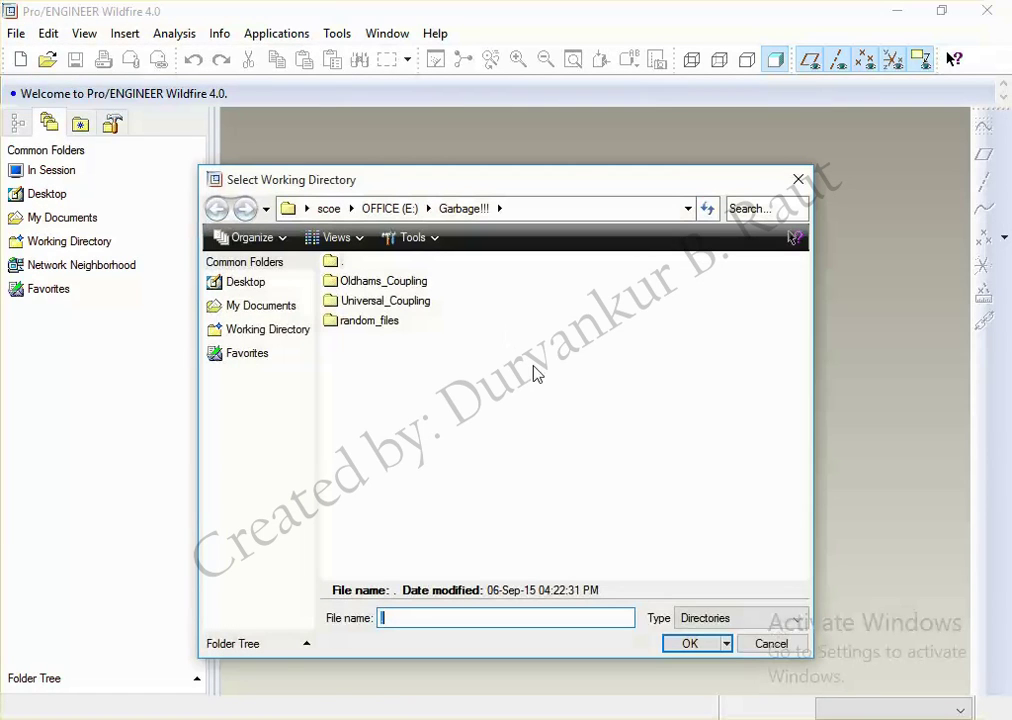
right_click(536, 372)
left_click(590, 448)
type("Knuckle_Join")
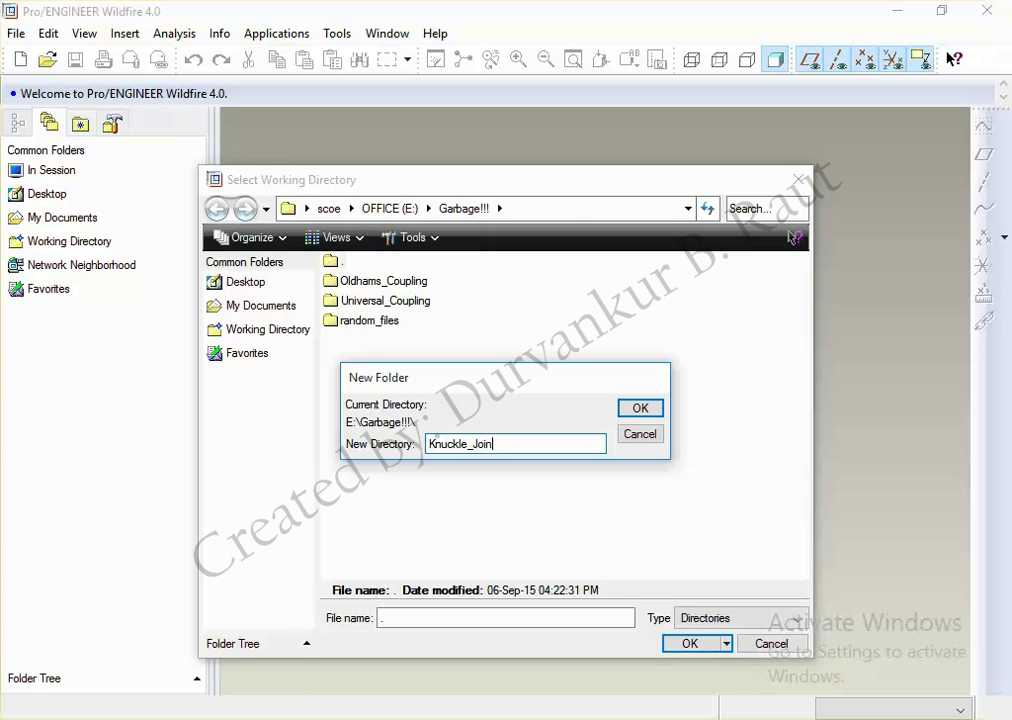
type("t")
key("Return")
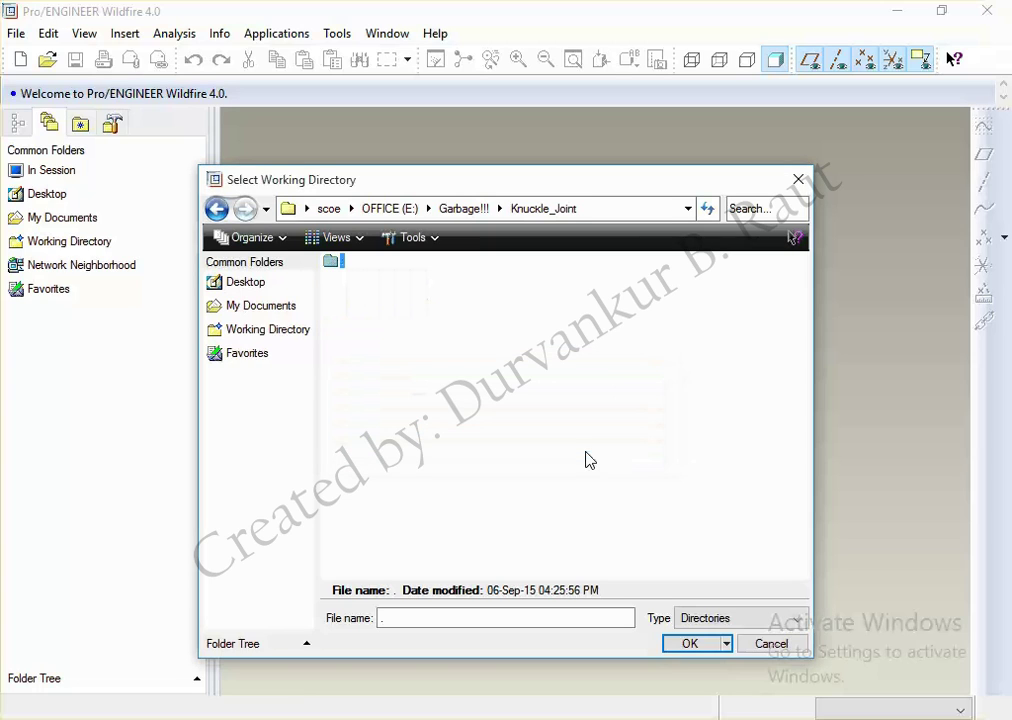
Step: Set Knuckle_Joint as the working directory, with the knuckle joint drawing open alongside
key("alt+Tab")
key("alt+Tab")
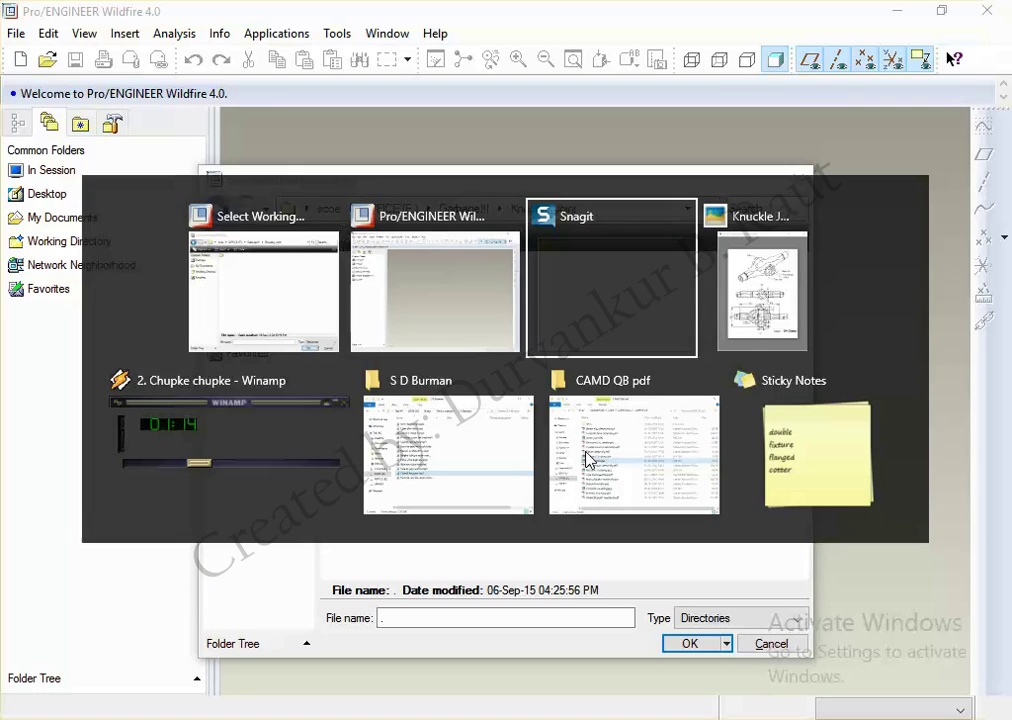
key("alt+Tab")
key("alt+Tab")
key("alt+Tab")
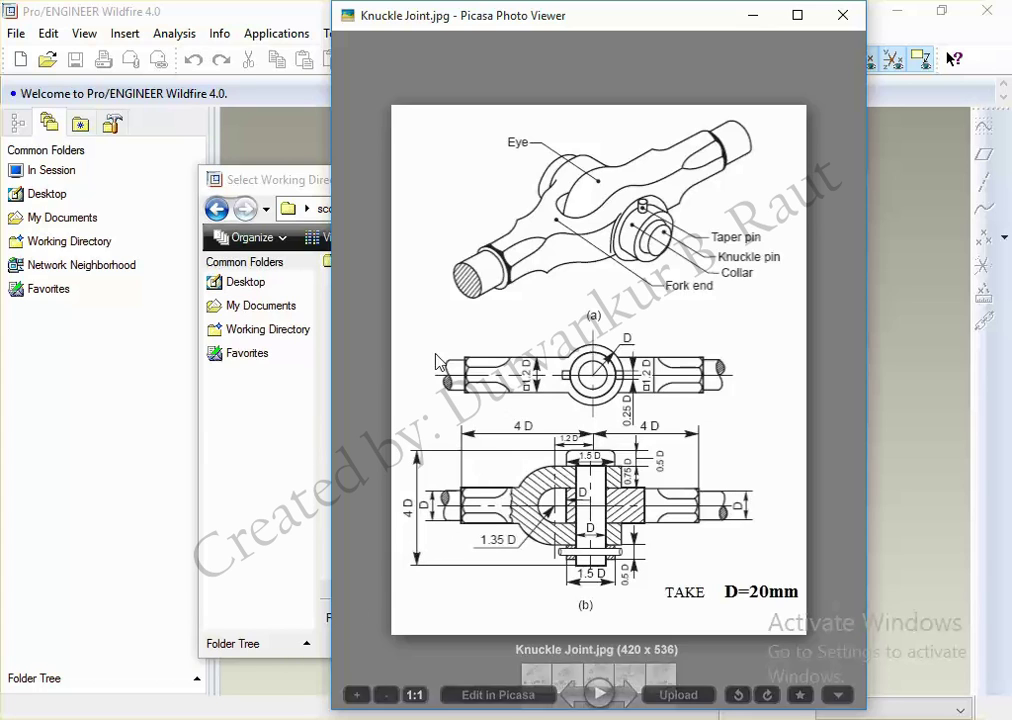
left_click(283, 487)
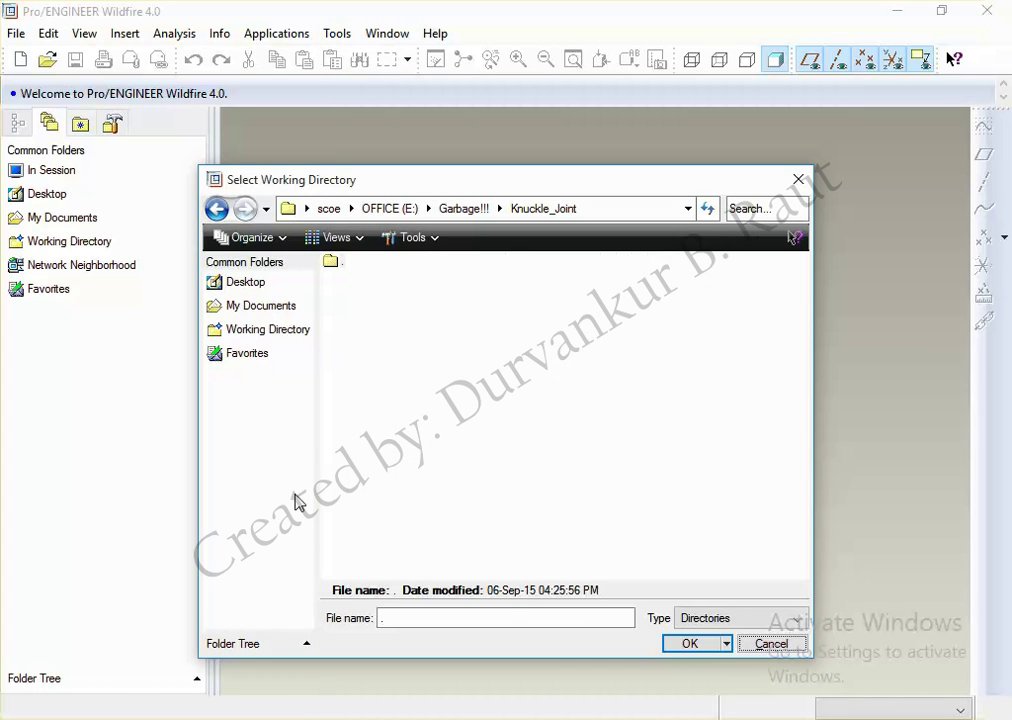
left_click(690, 645)
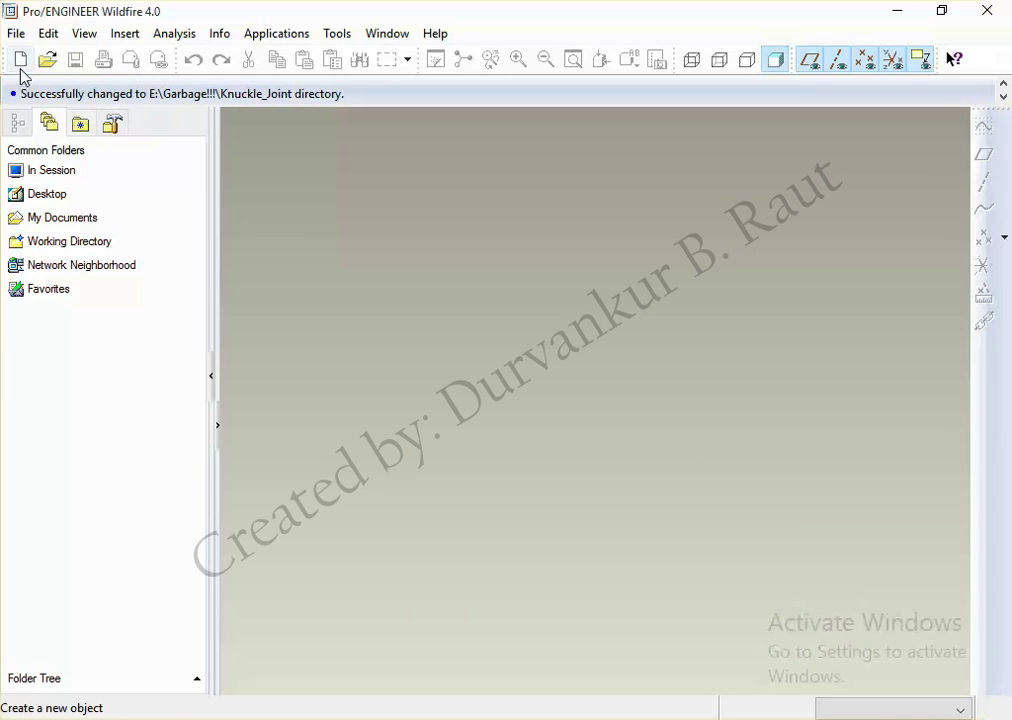
key("alt+Tab")
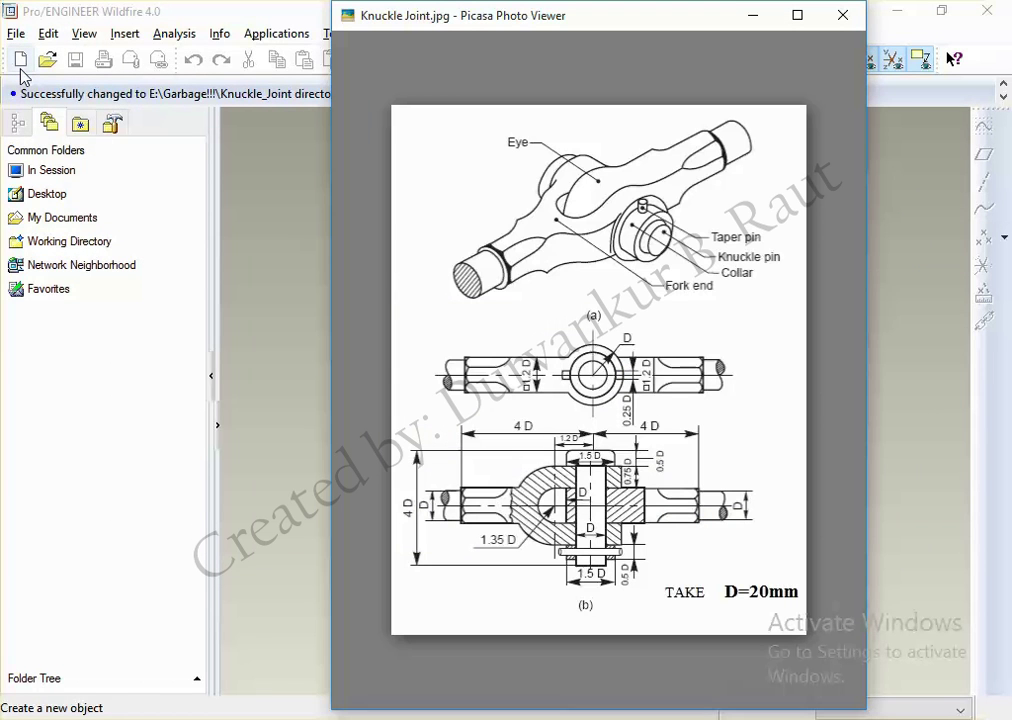
Step: Create a solid part named FORK_END using the mmns_part_solid template instead of the default
key("alt+Tab")
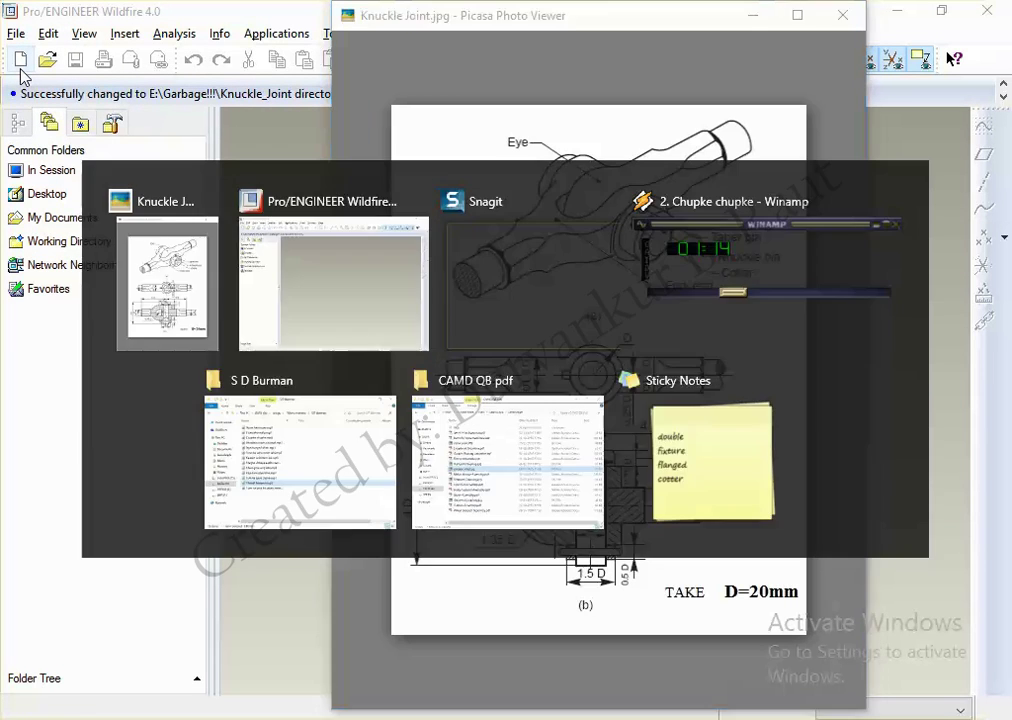
left_click(21, 66)
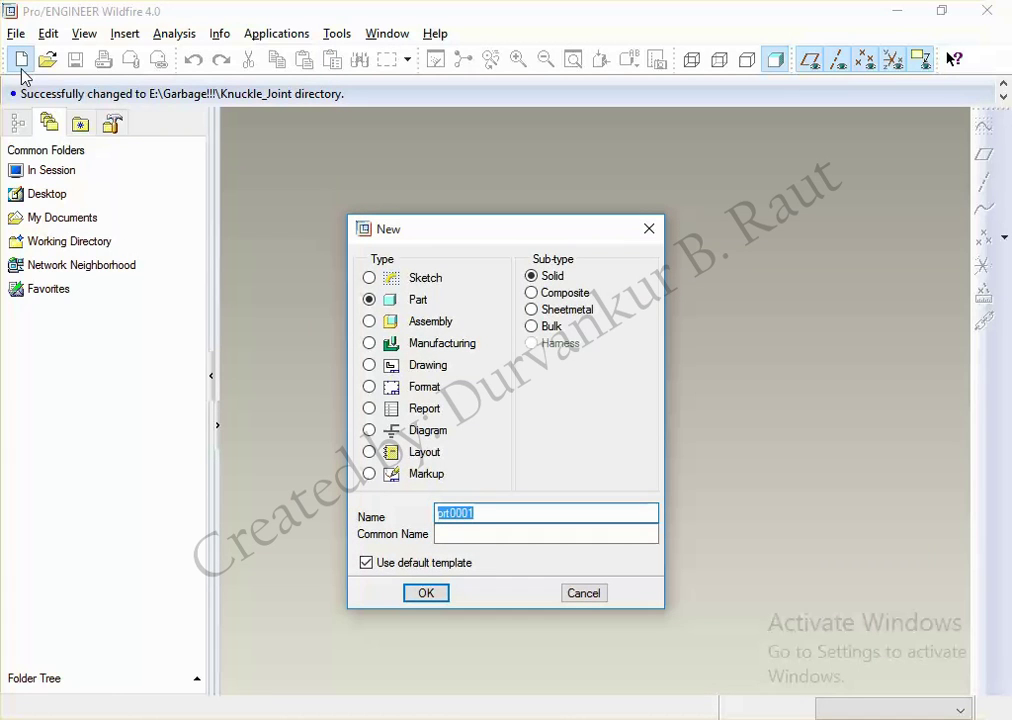
type("Fork_end")
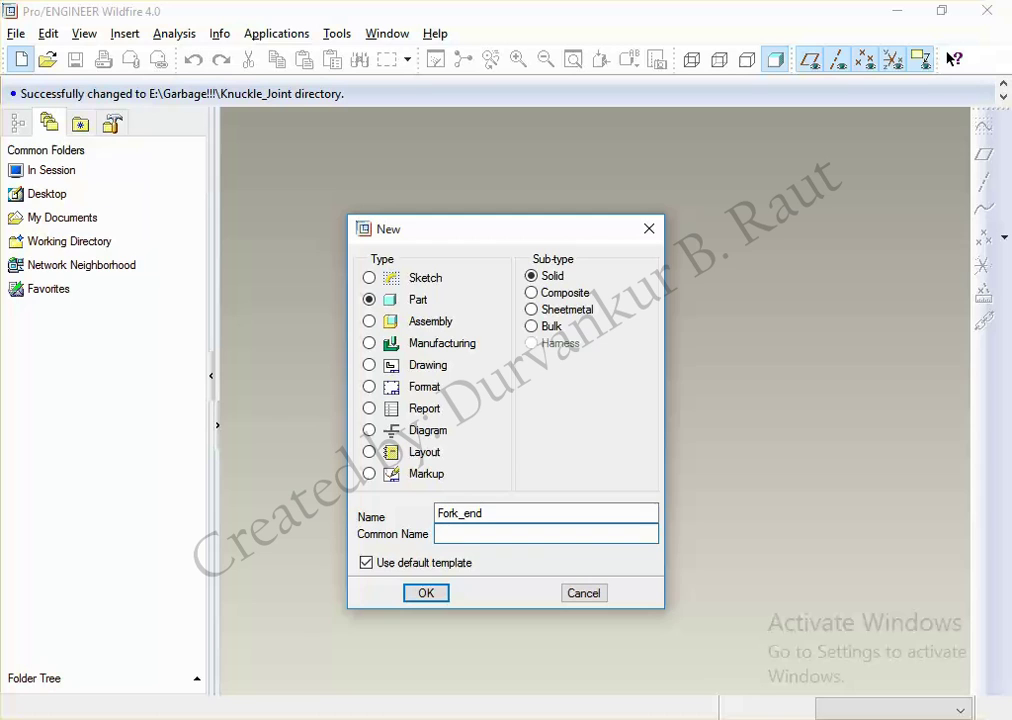
key("Tab")
key("Tab")
key("space")
key("Tab")
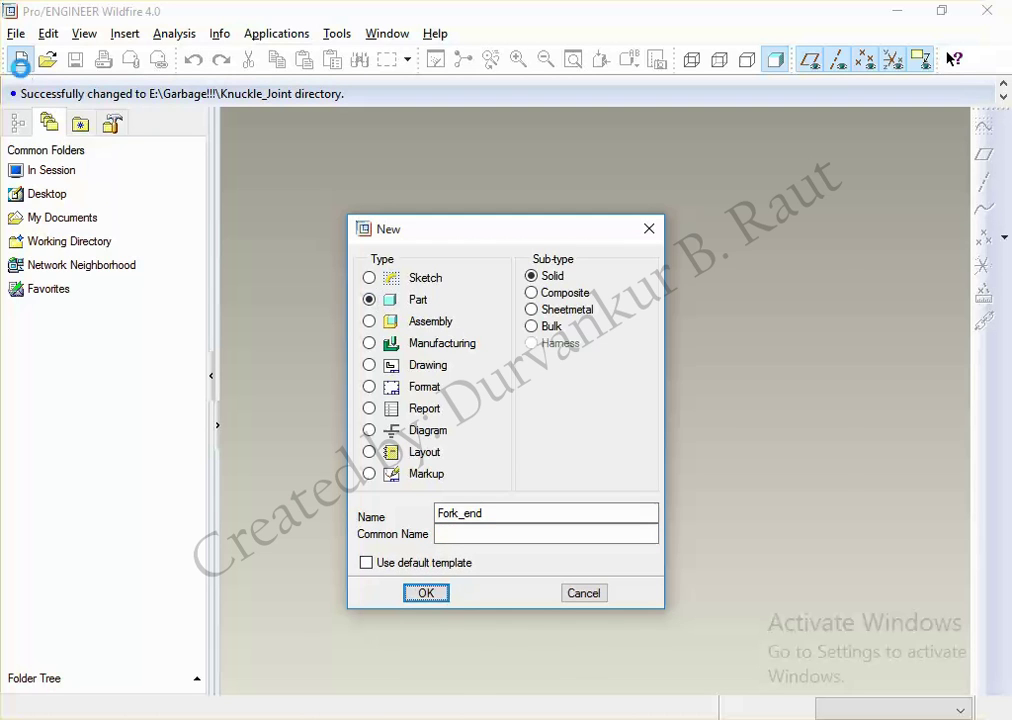
key("Return")
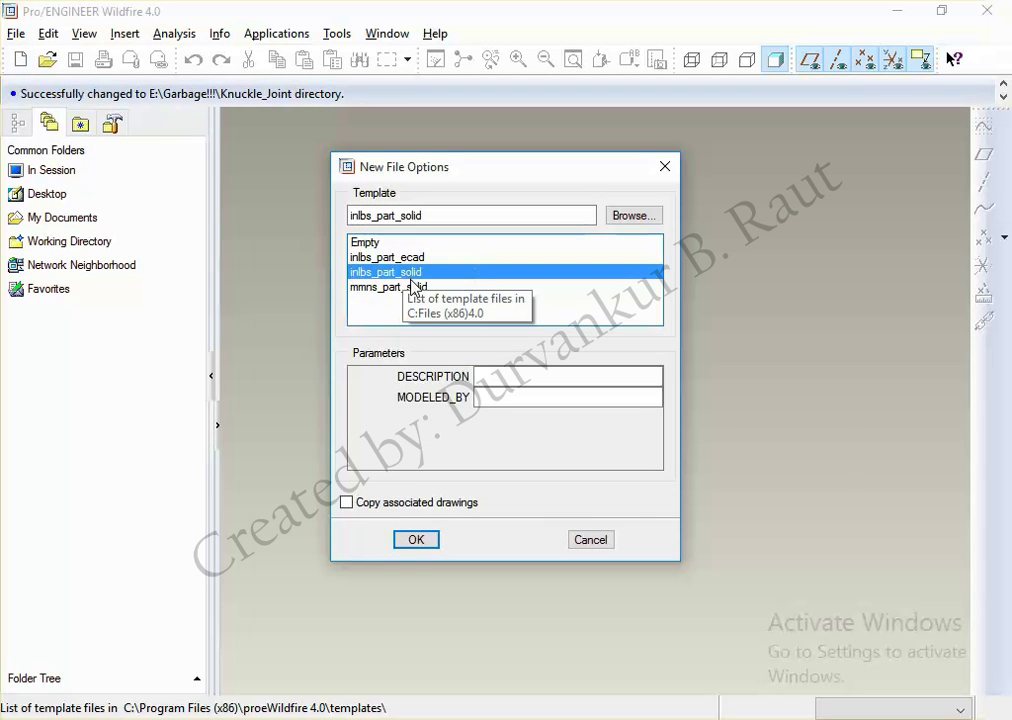
left_click(405, 287)
left_click(416, 540)
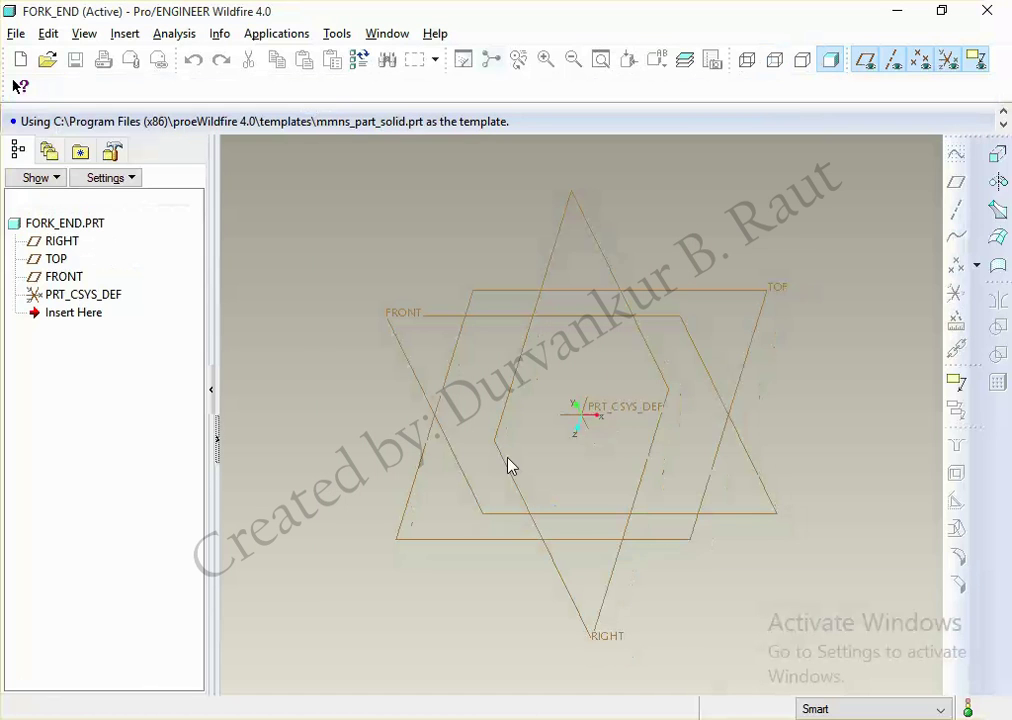
key("alt+Tab")
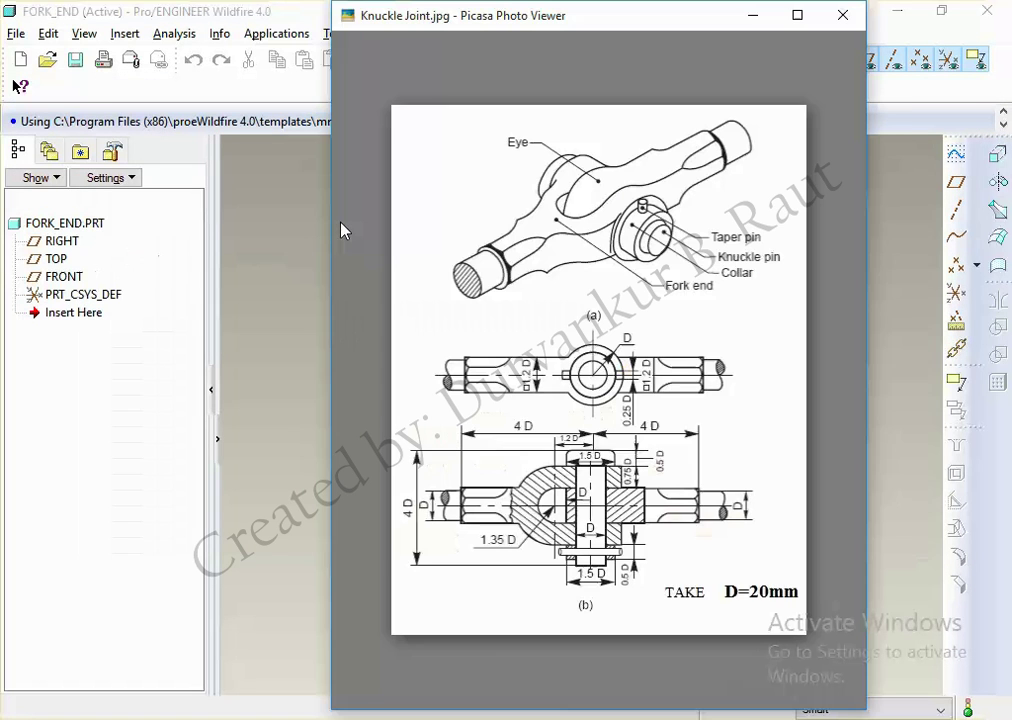
Step: Maximize the Knuckle Joint drawing and zoom and pan to view (b) with D=20mm
left_click(797, 15)
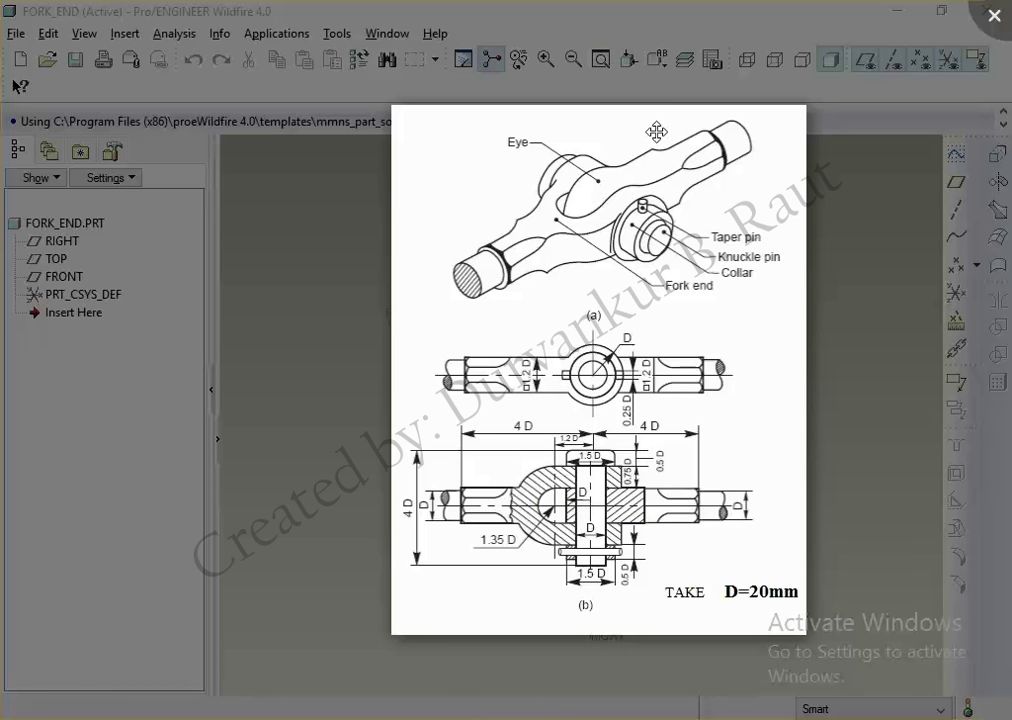
left_click(759, 7)
left_click(805, 15)
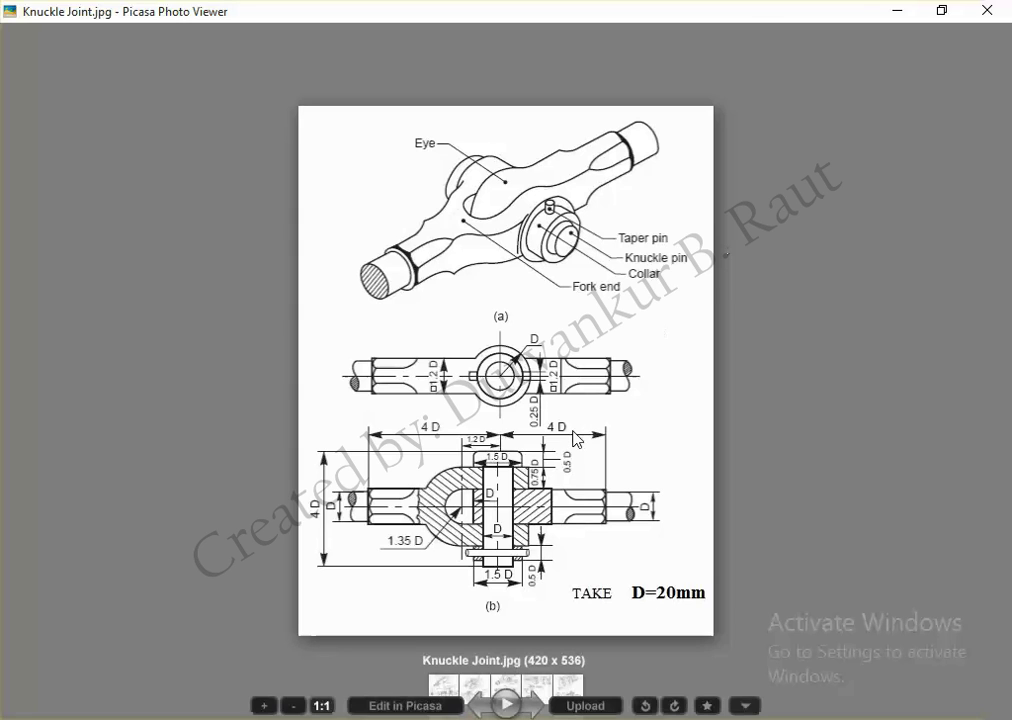
scroll(565, 433, "up", 1)
scroll(565, 433, "up", 1)
scroll(565, 433, "up", 1)
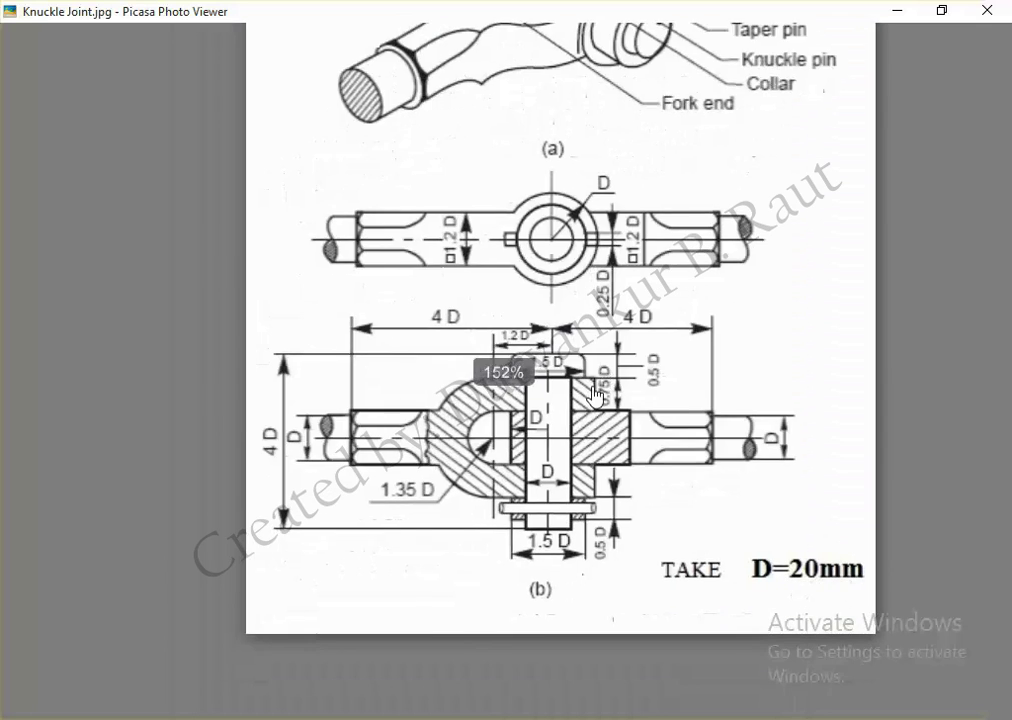
scroll(590, 388, "up", 2)
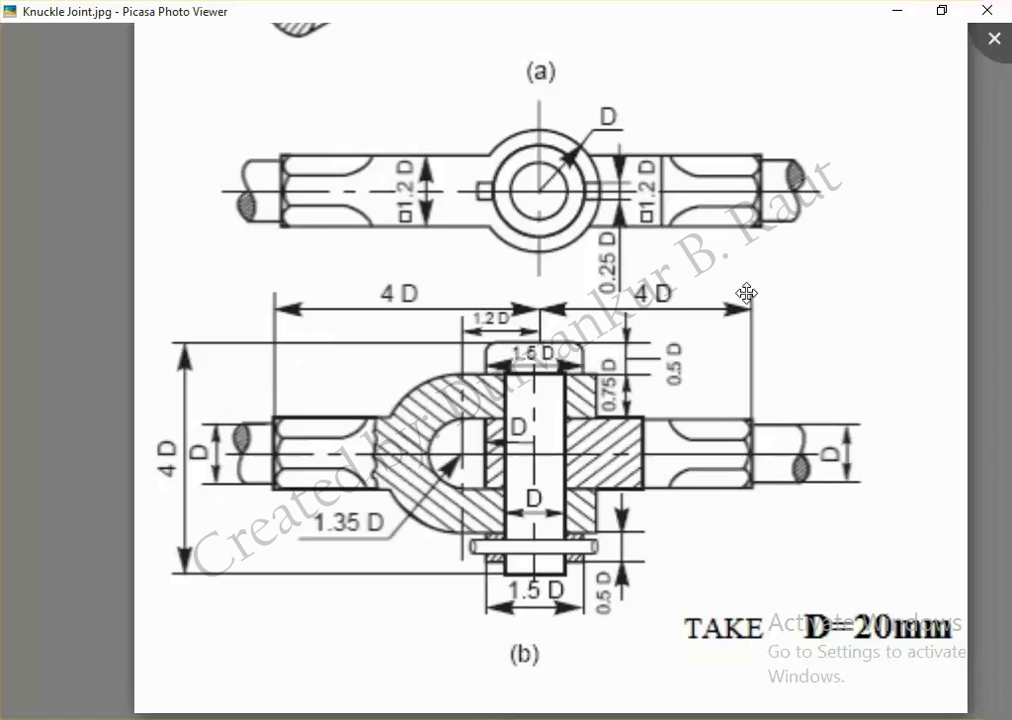
mouse_move(655, 199)
left_mouse_down()
mouse_move(704, 460)
mouse_move(655, 514)
left_mouse_up()
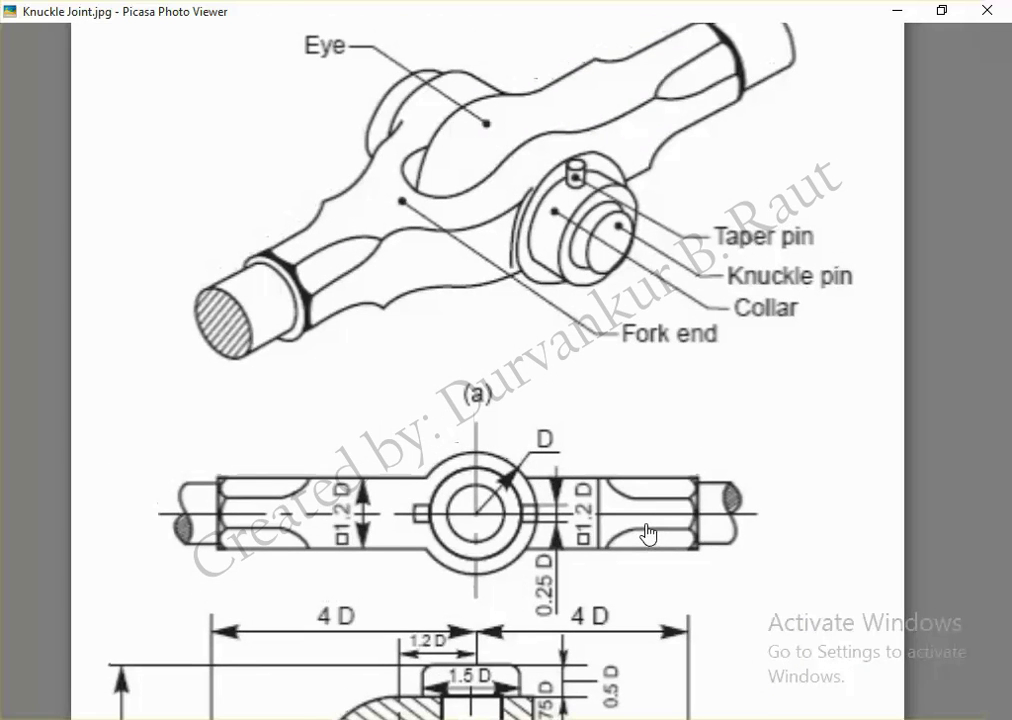
left_click_drag(655, 514, 652, 238)
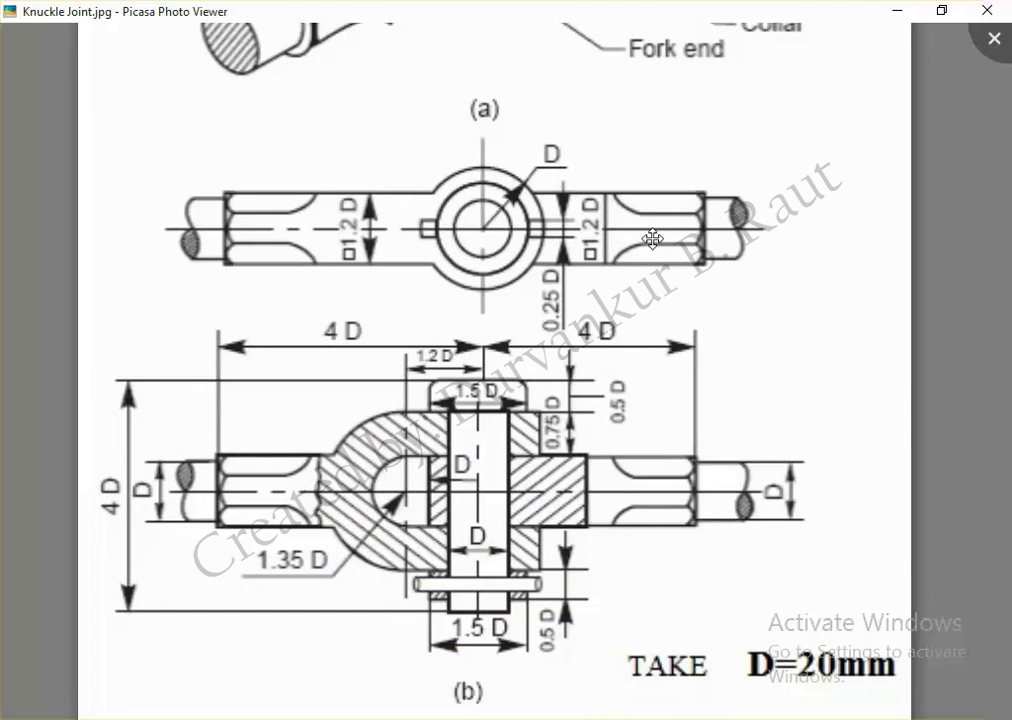
key("alt+Tab")
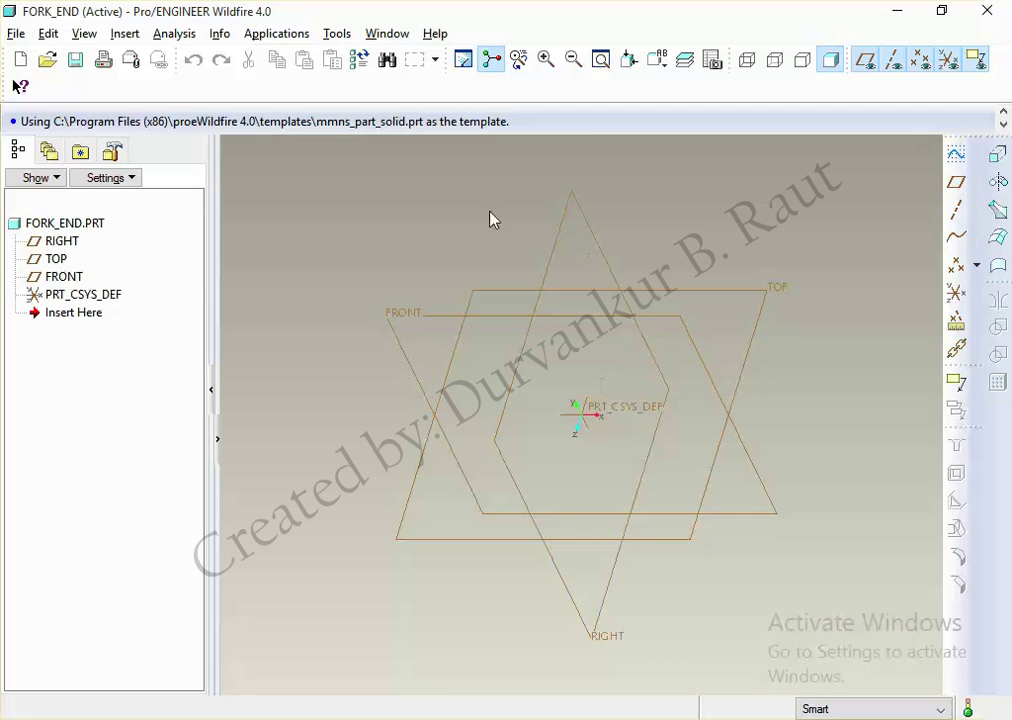
Step: Start an extrusion with its sketch placed on the FRONT datum plane
left_click(998, 153)
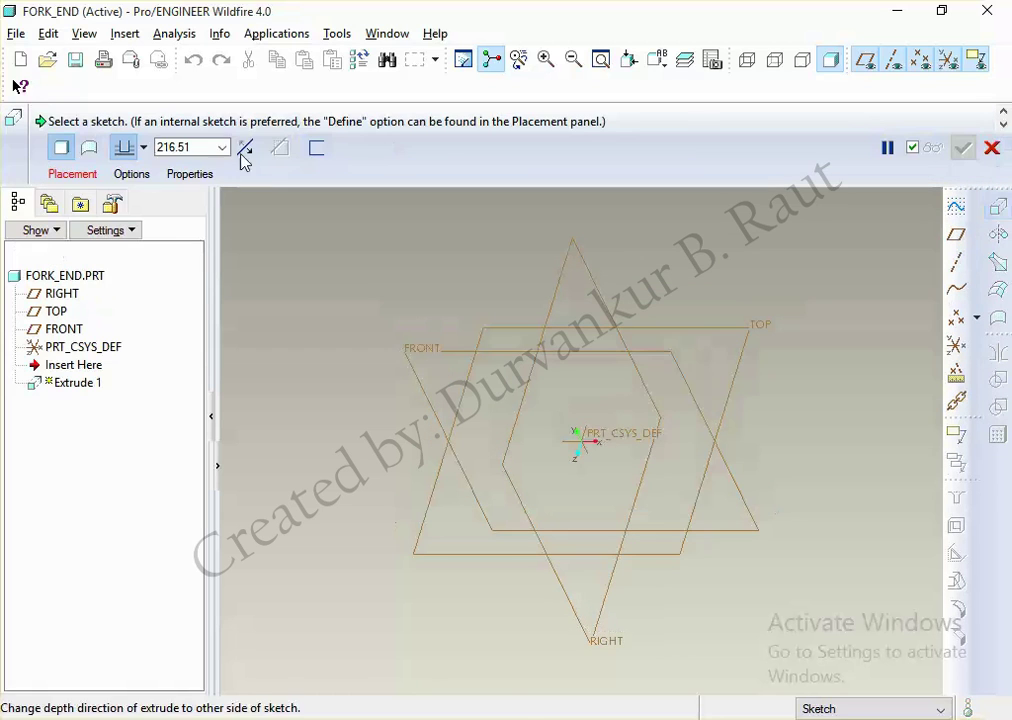
left_click(72, 174)
left_click(235, 226)
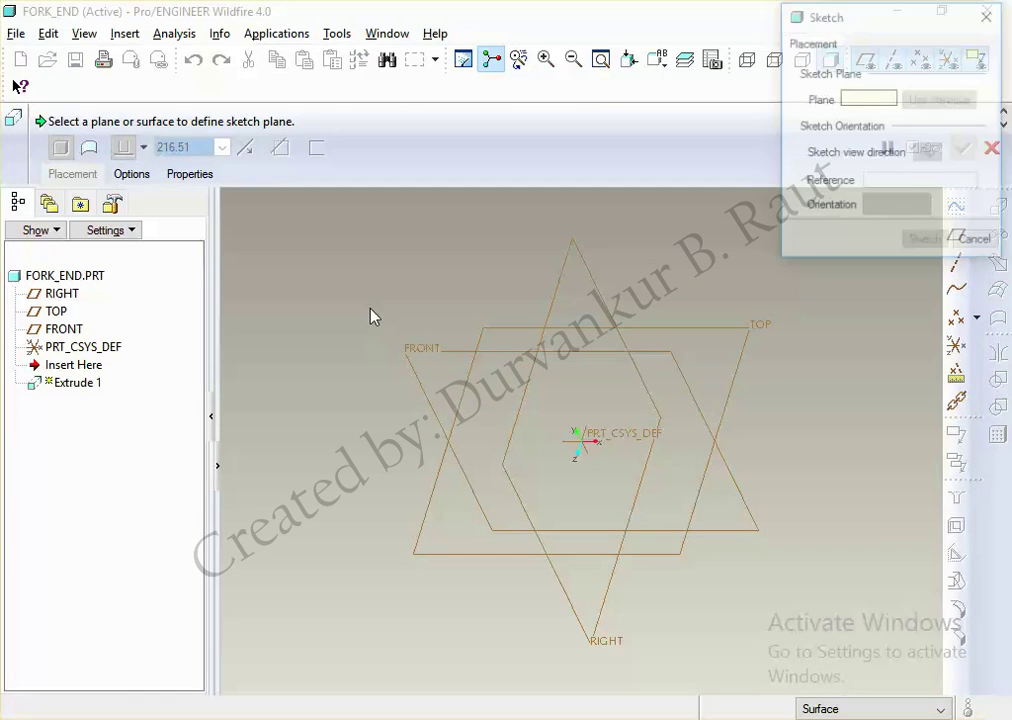
left_click(436, 354)
left_click(926, 242)
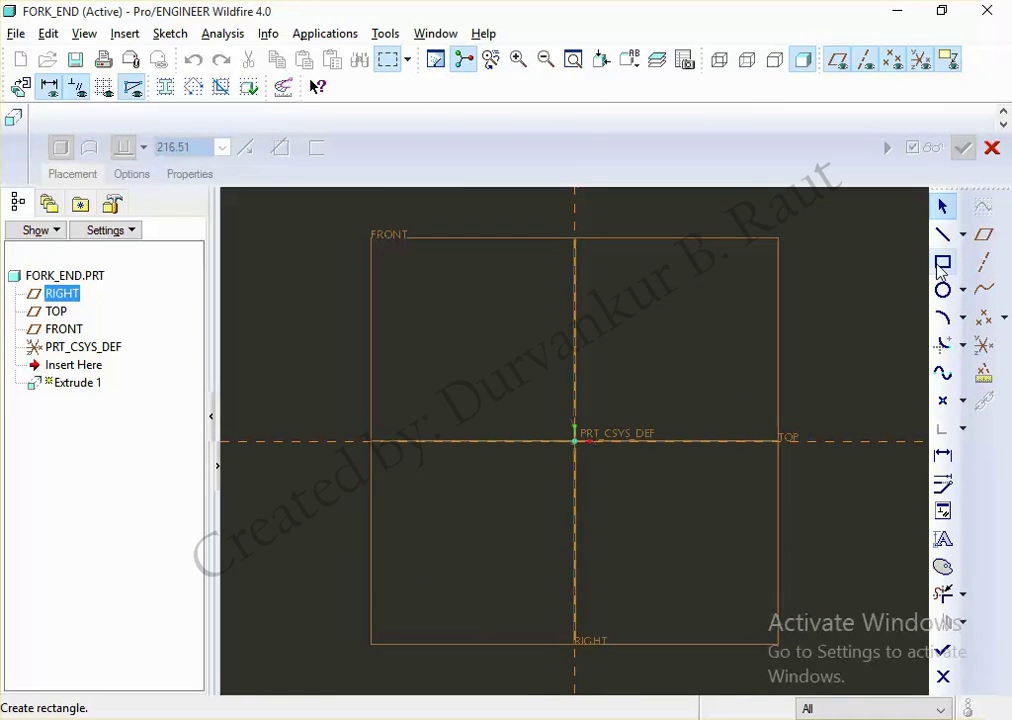
Step: Draw a horizontal centerline along the TOP reference
left_click(942, 264)
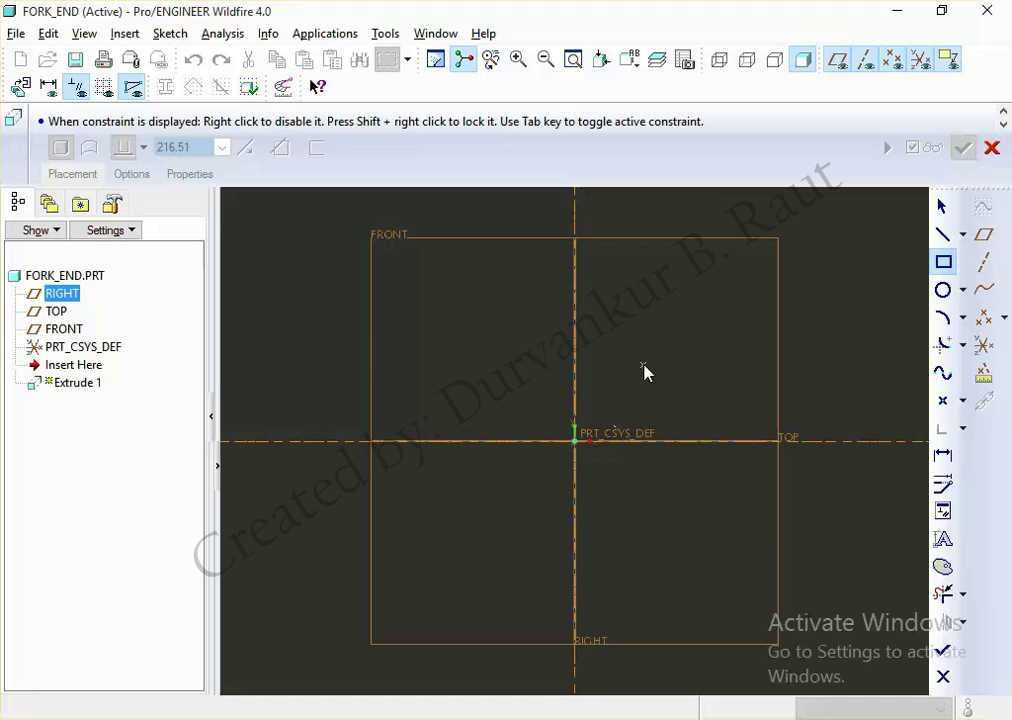
left_click(983, 234)
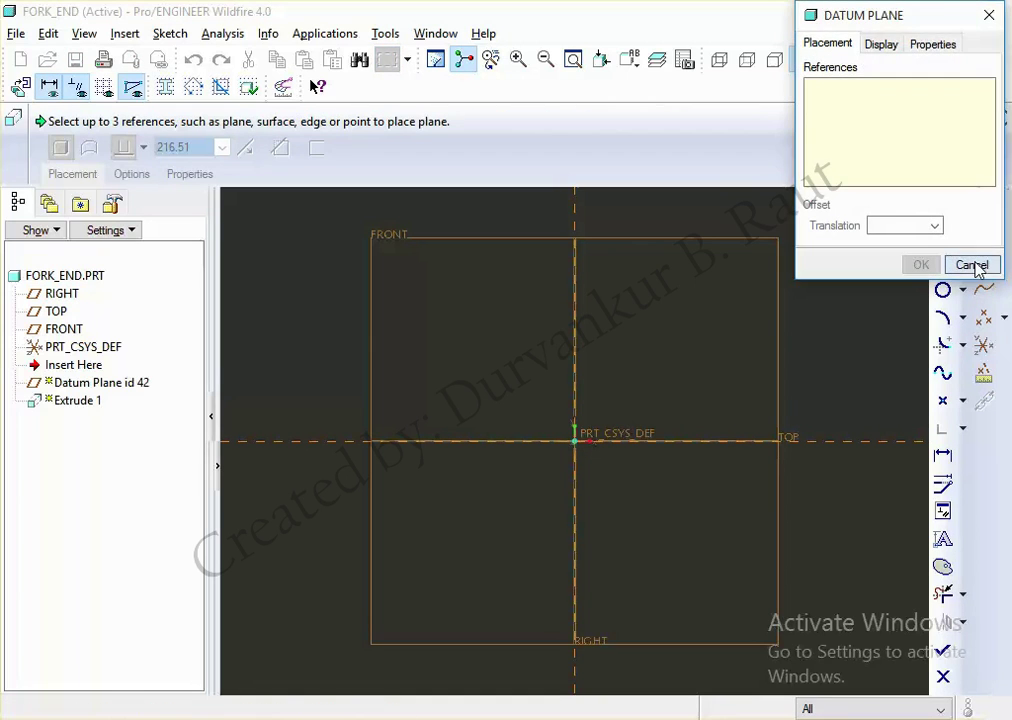
left_click(975, 267)
left_click(962, 234)
left_click(913, 234)
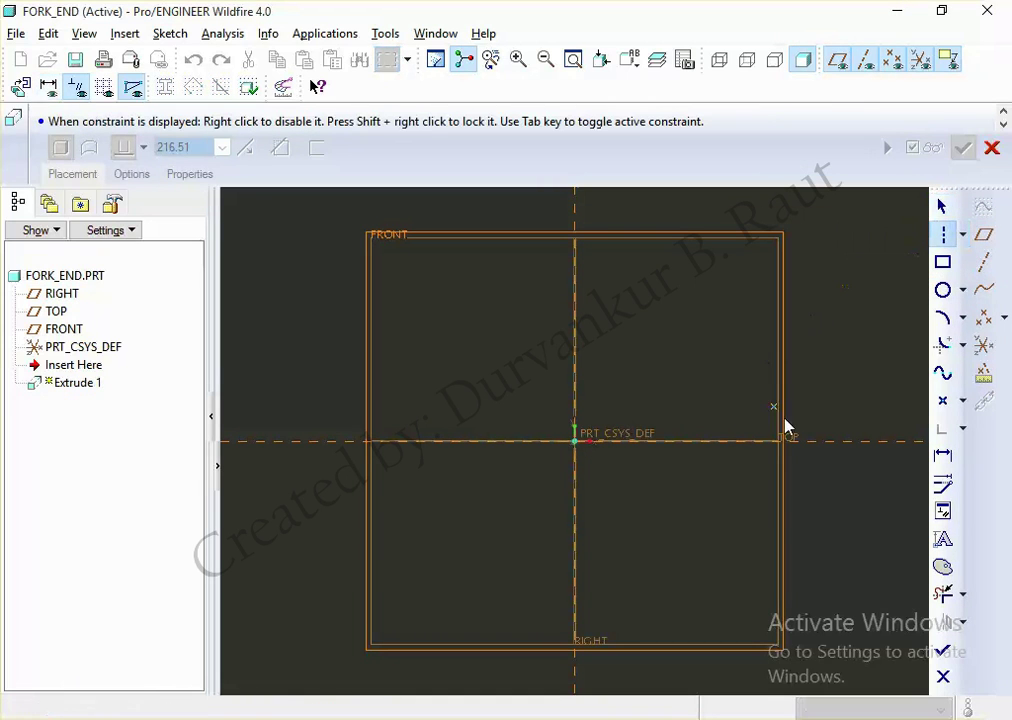
left_click(855, 443)
left_click(752, 380)
middle_click(752, 380)
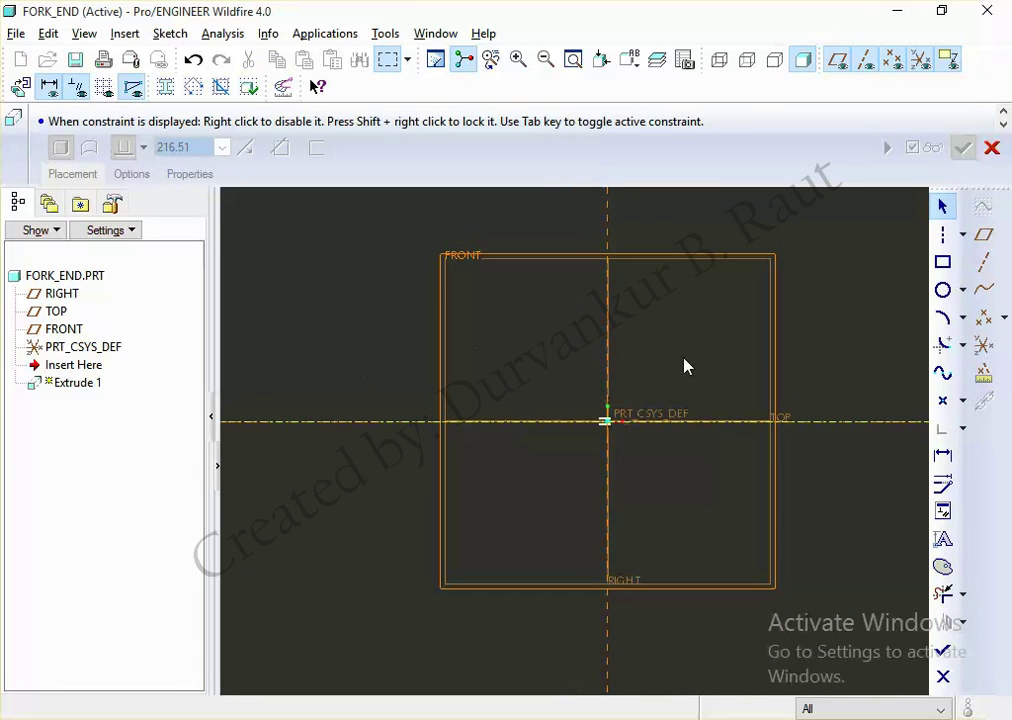
Step: Orient the sketch flat to the screen and toggle the datum planes off and on
scroll(685, 367, "up", 2)
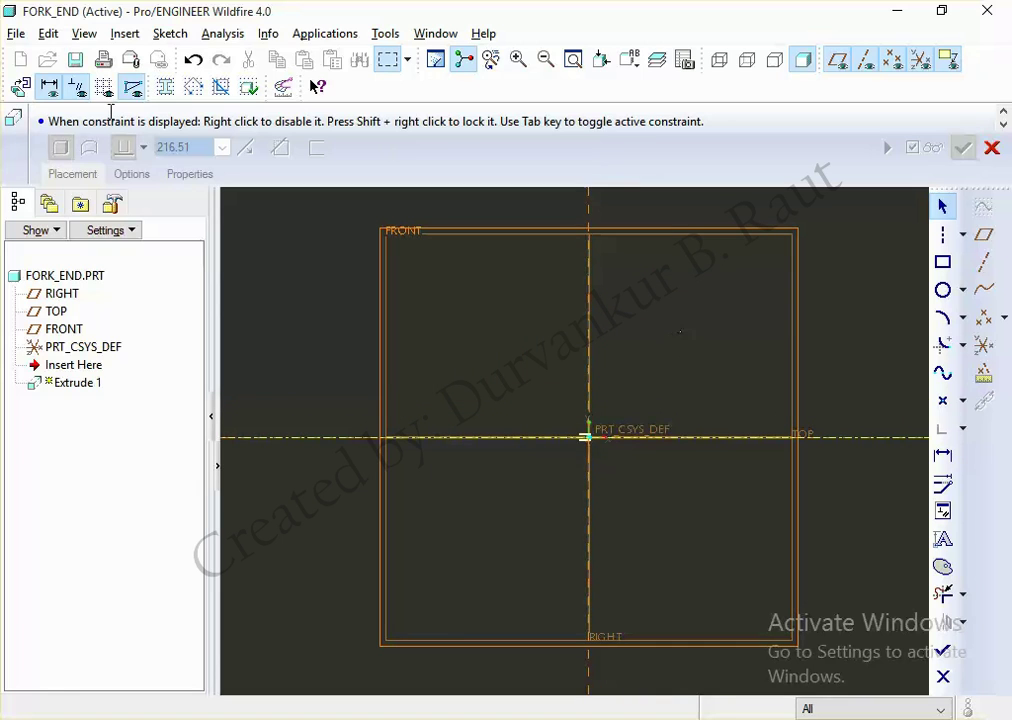
left_click(22, 88)
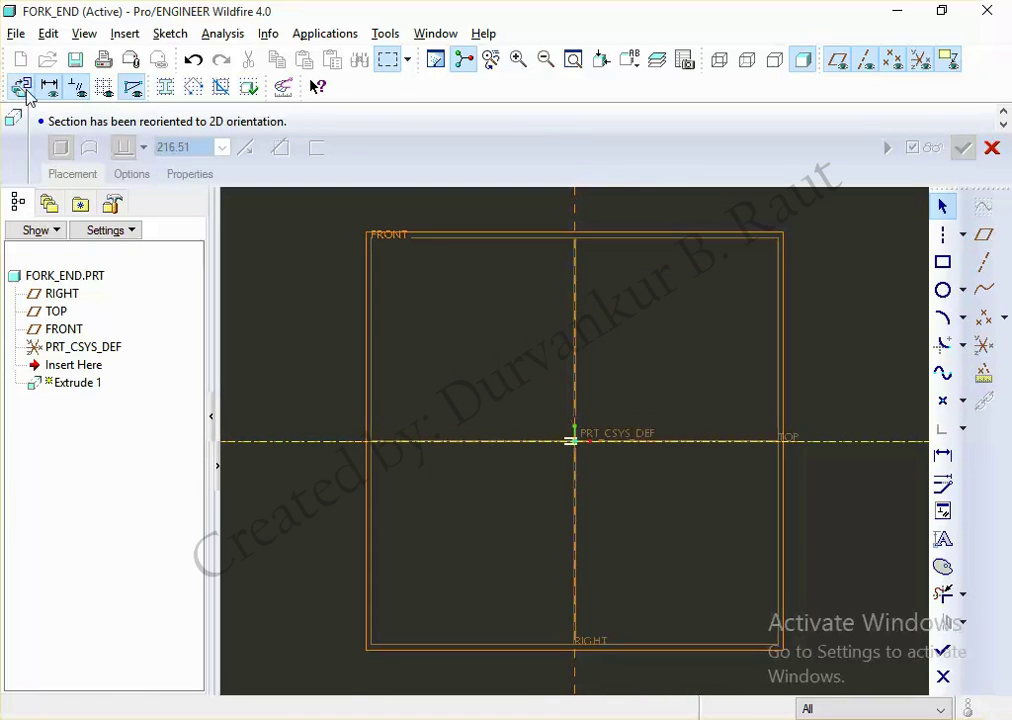
scroll(748, 420, "down", 1)
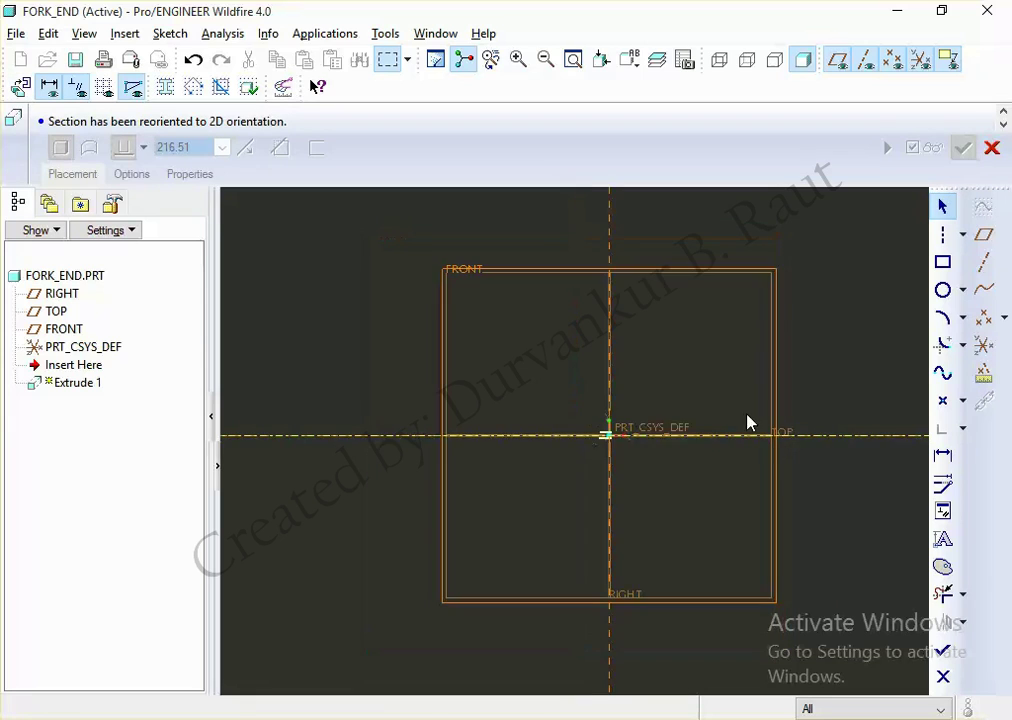
scroll(571, 390, "up", 1)
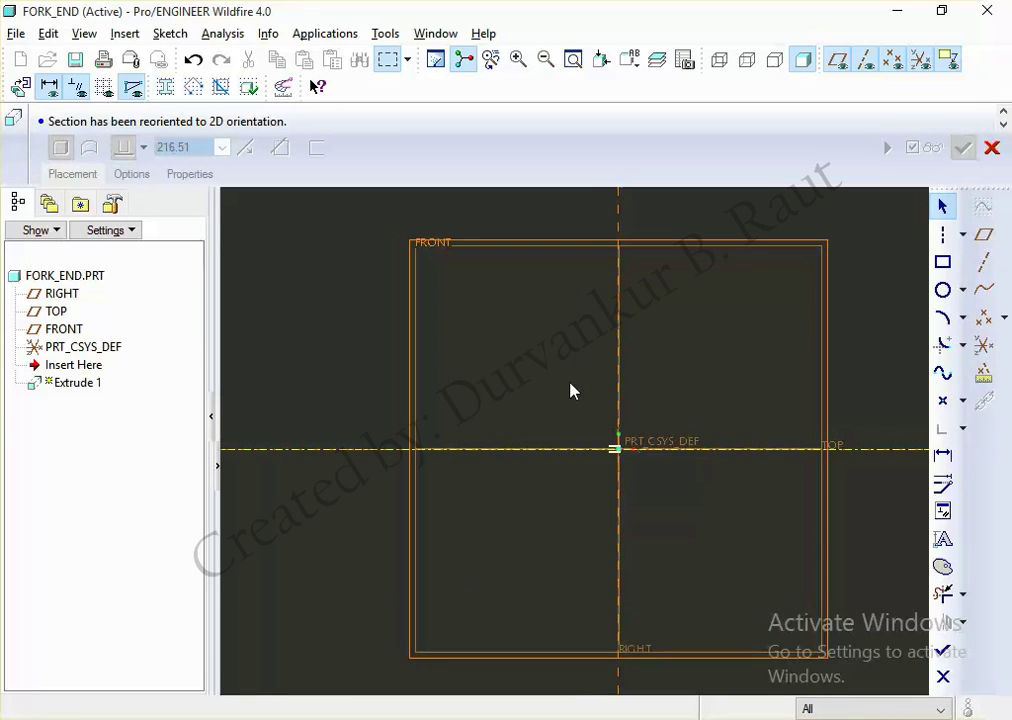
left_click(835, 62)
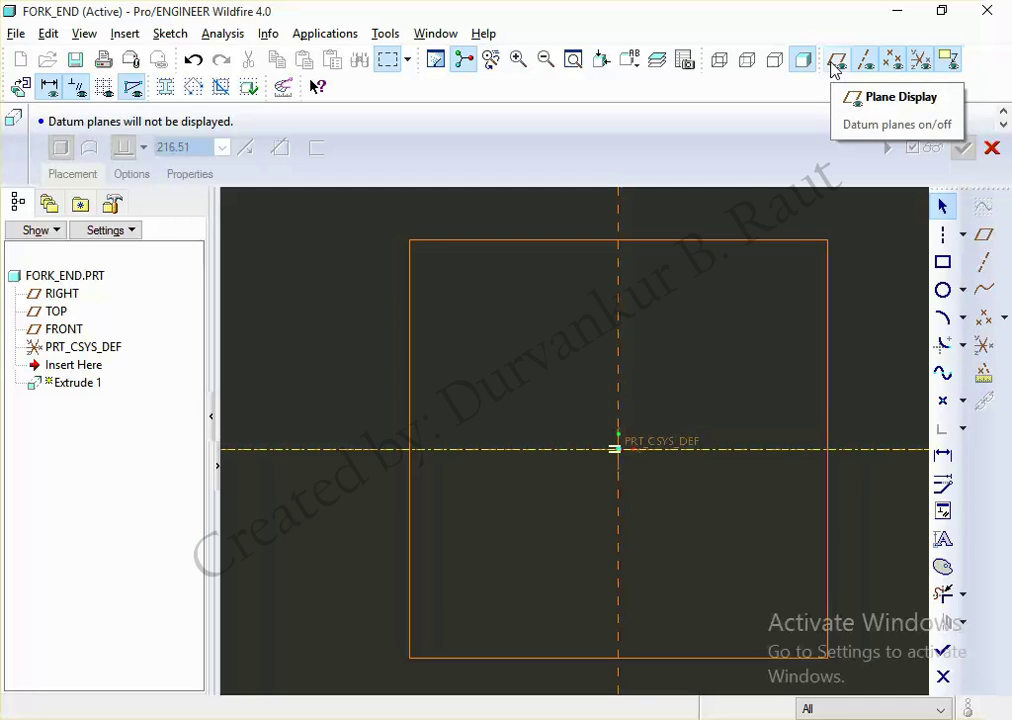
scroll(732, 278, "up", 1)
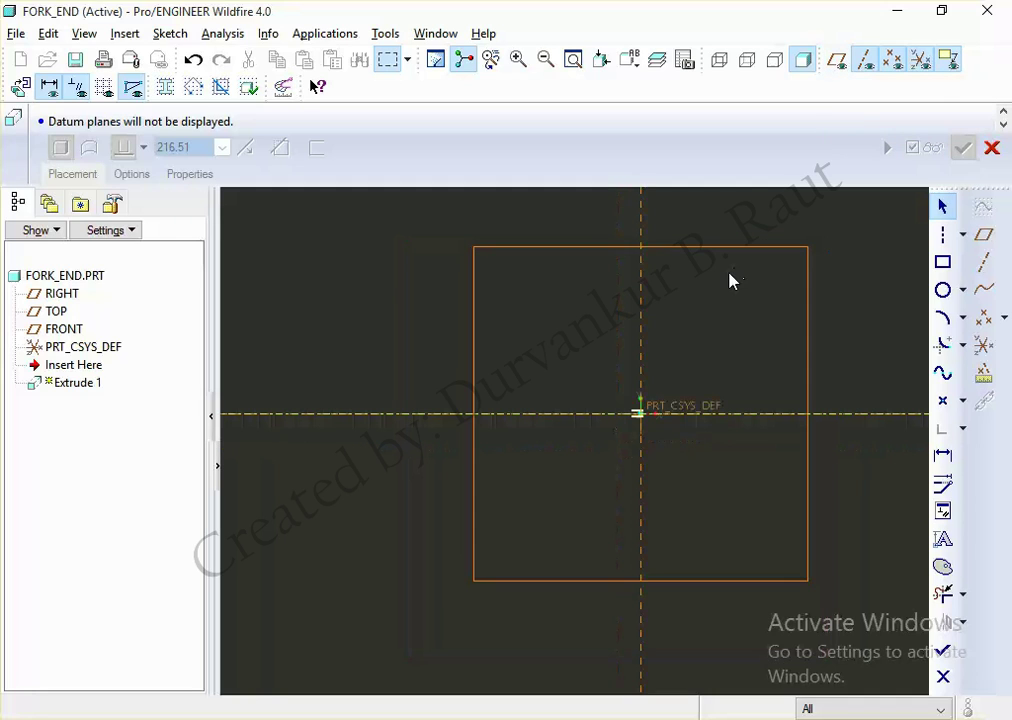
left_click(836, 62)
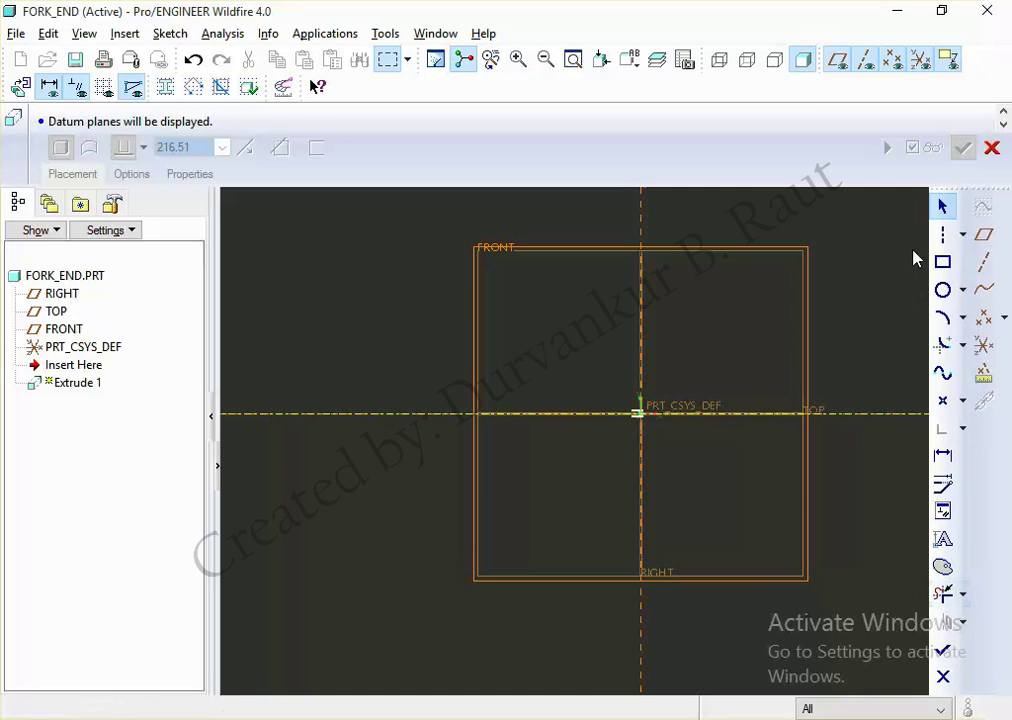
Step: Check the reference drawing, then start a circle centred on the sketch origin
key("alt+Tab")
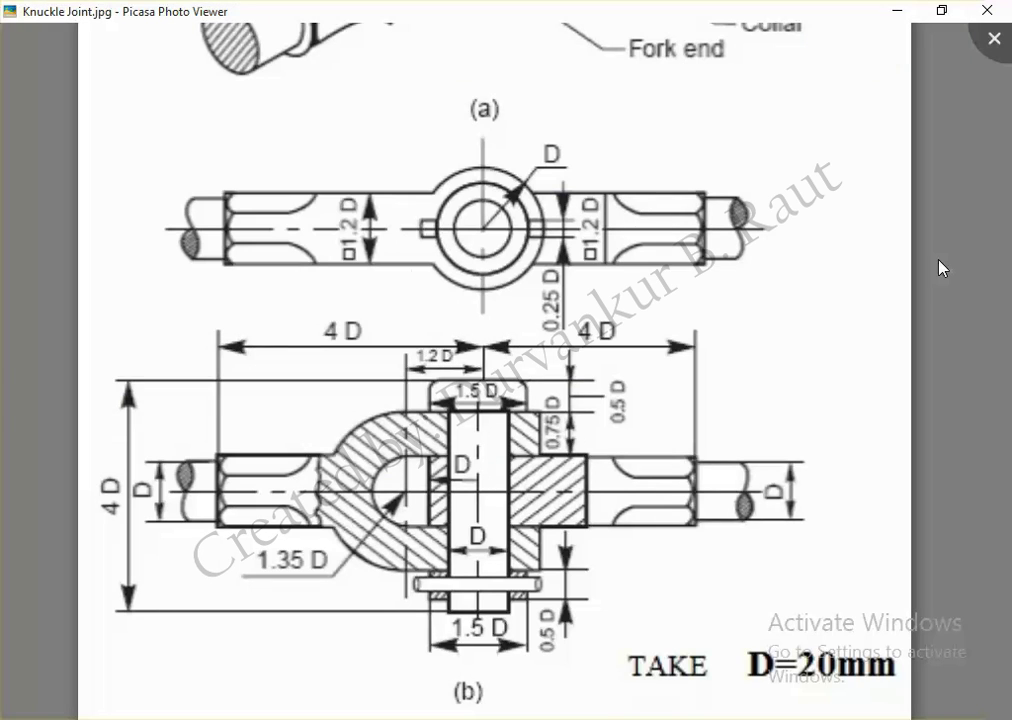
key("alt+Tab")
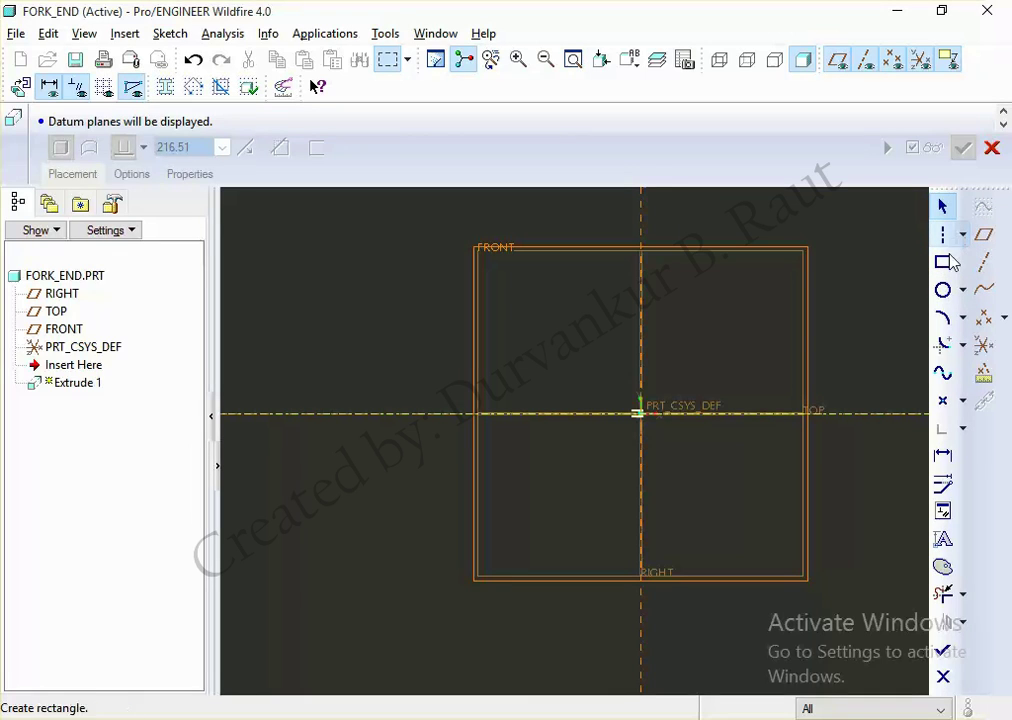
left_click(961, 238)
left_click(943, 289)
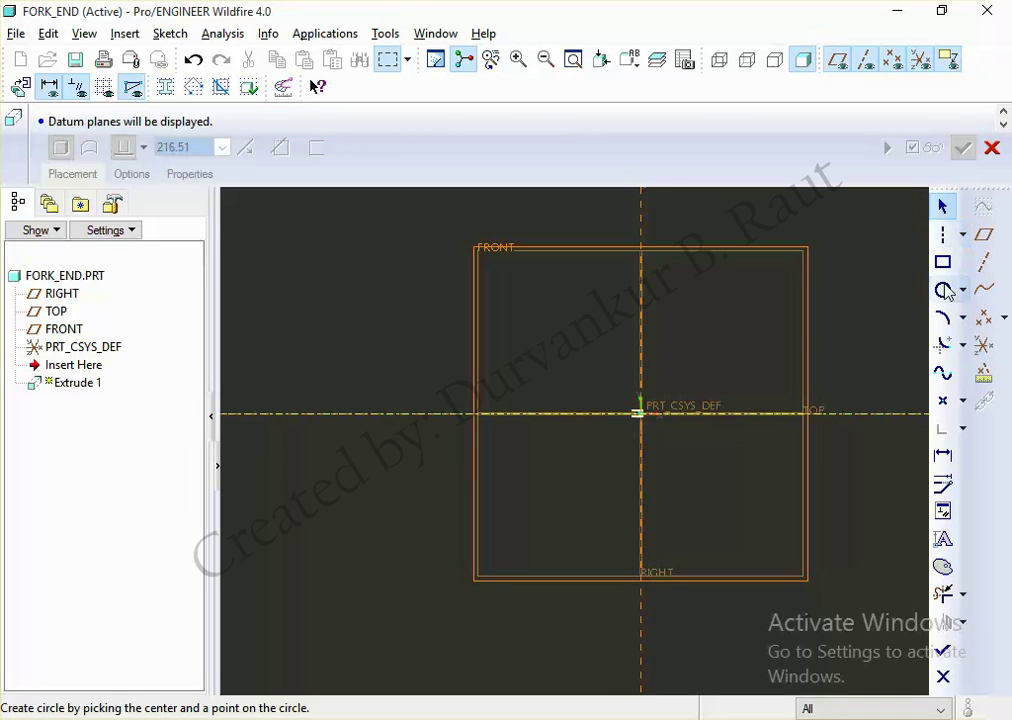
left_click(641, 413)
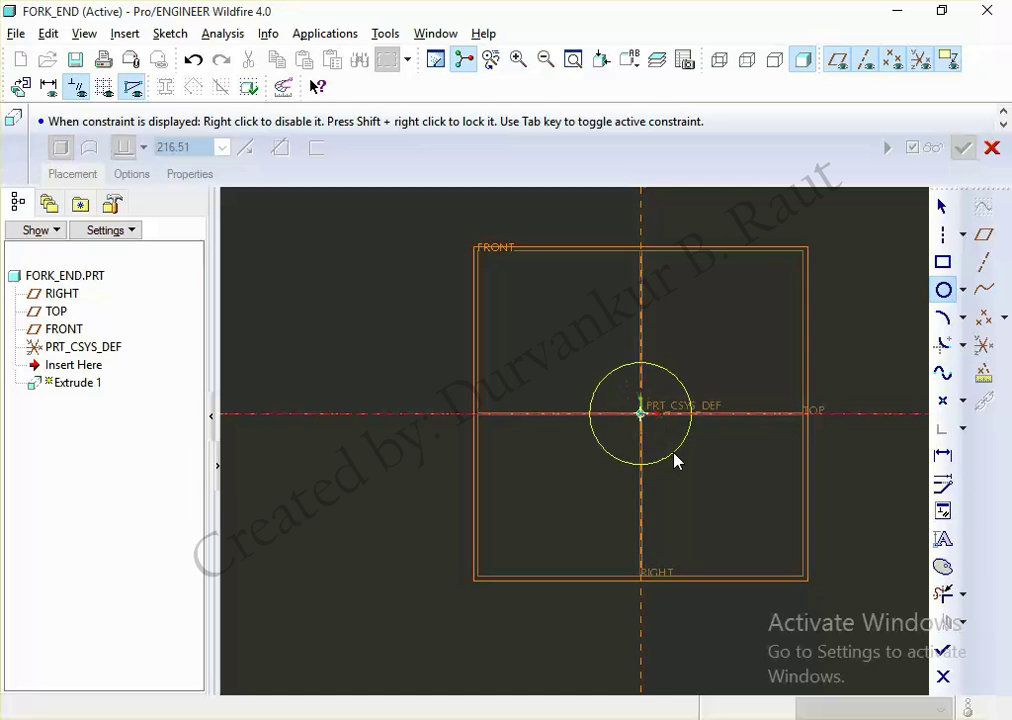
Step: Switch to the Knuckle Joint drawing showing view (b) with D=20mm
scroll(716, 488, "down", 2)
key("alt+Tab")
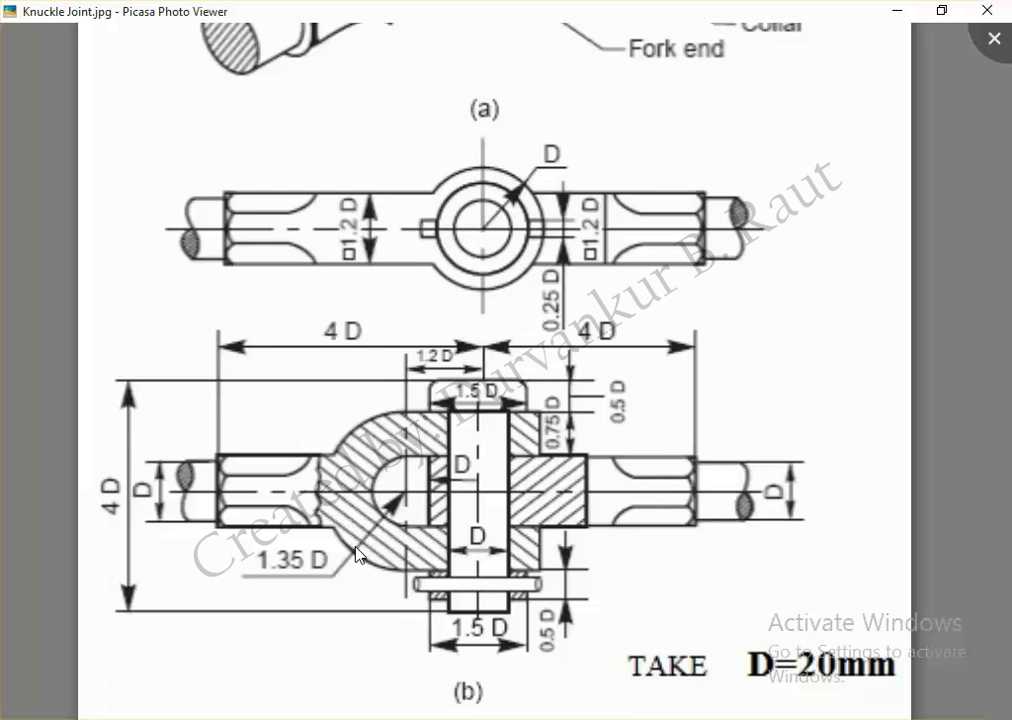
Step: Zoom into the drawing's 1.35 D boss area, zoom back out, and return to the sketch
scroll(356, 545, "up", 2)
scroll(356, 545, "up", 1)
scroll(356, 545, "up", 2)
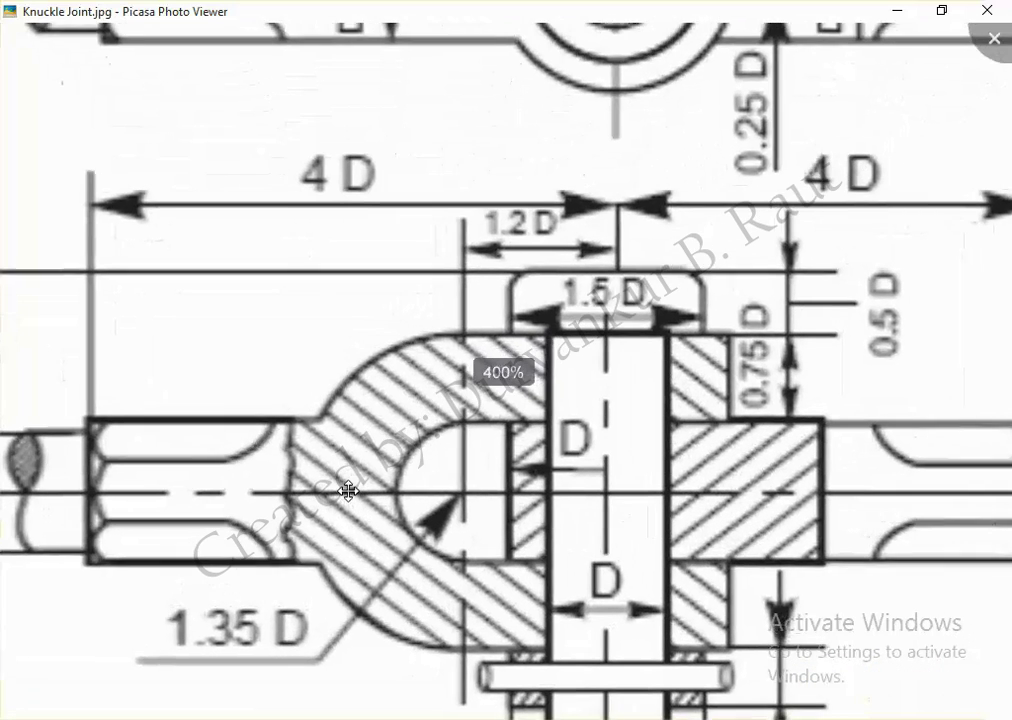
scroll(384, 542, "up", 2)
scroll(384, 542, "up", 2)
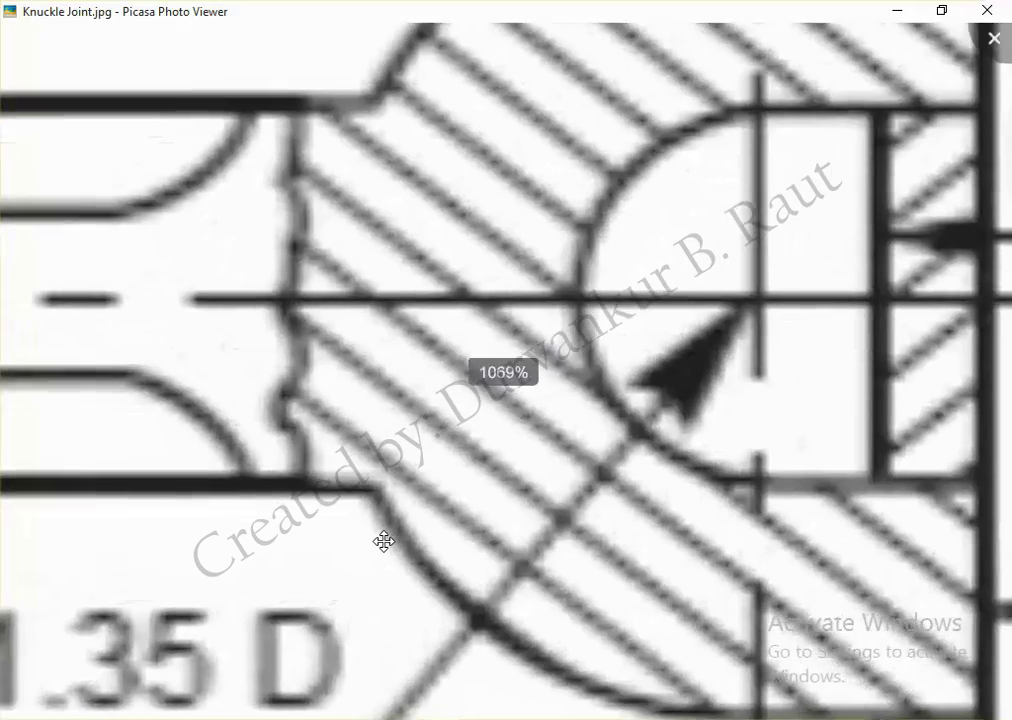
scroll(384, 542, "down", 3)
scroll(384, 542, "down", 1)
scroll(384, 542, "down", 1)
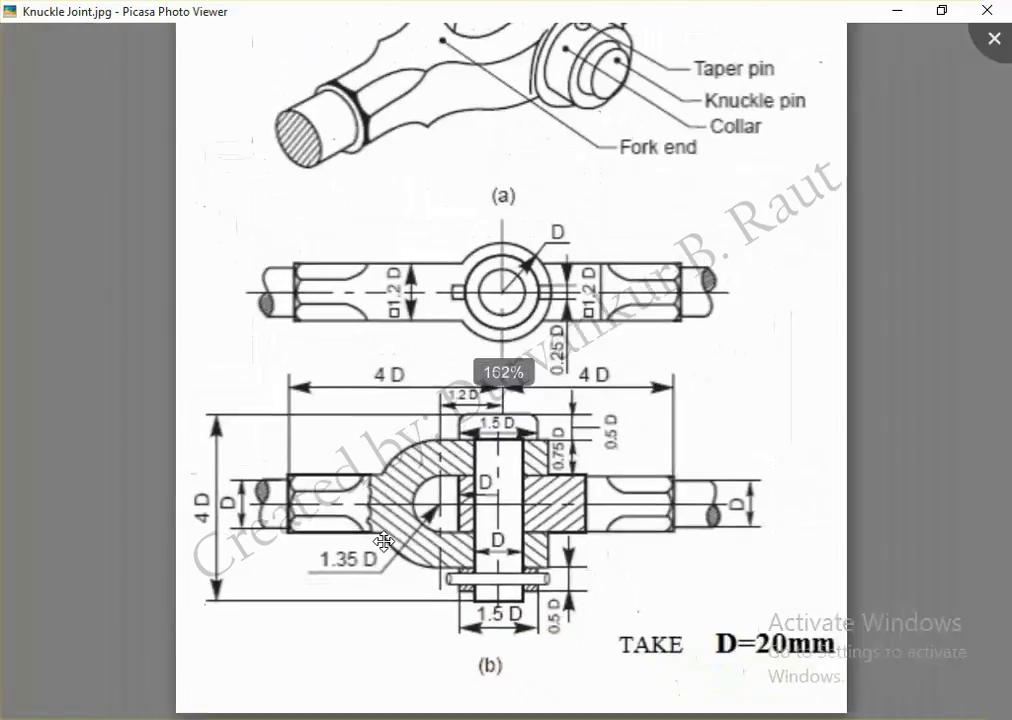
scroll(384, 542, "down", 1)
key("alt+Tab")
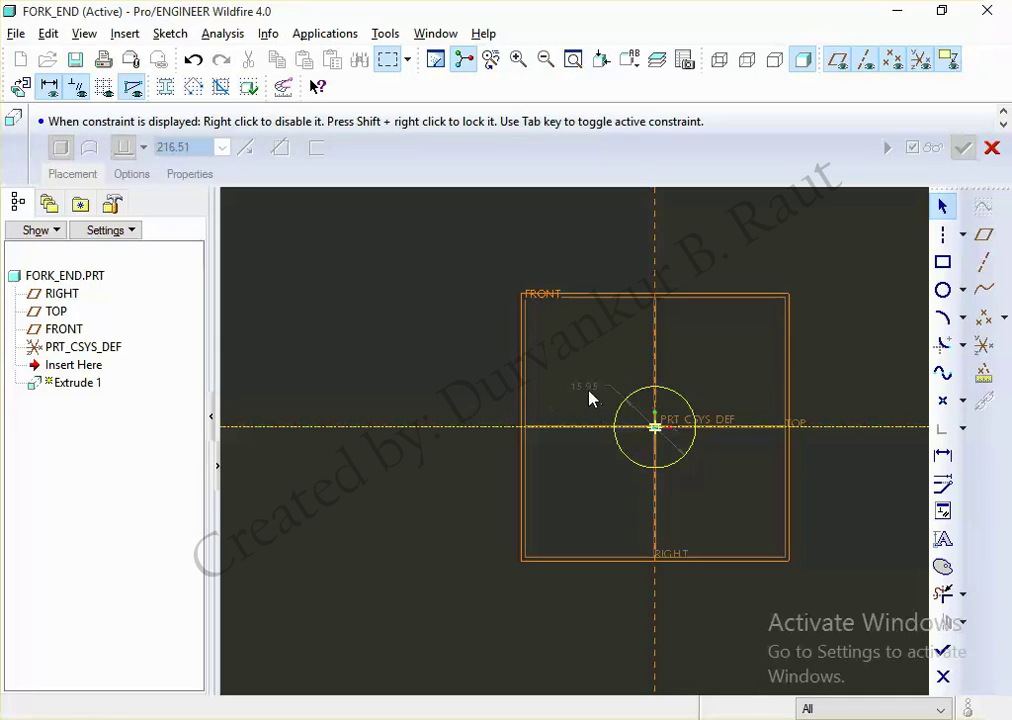
Step: Change the circle's diameter from 15.95 to 24
double_click(586, 388)
type("24")
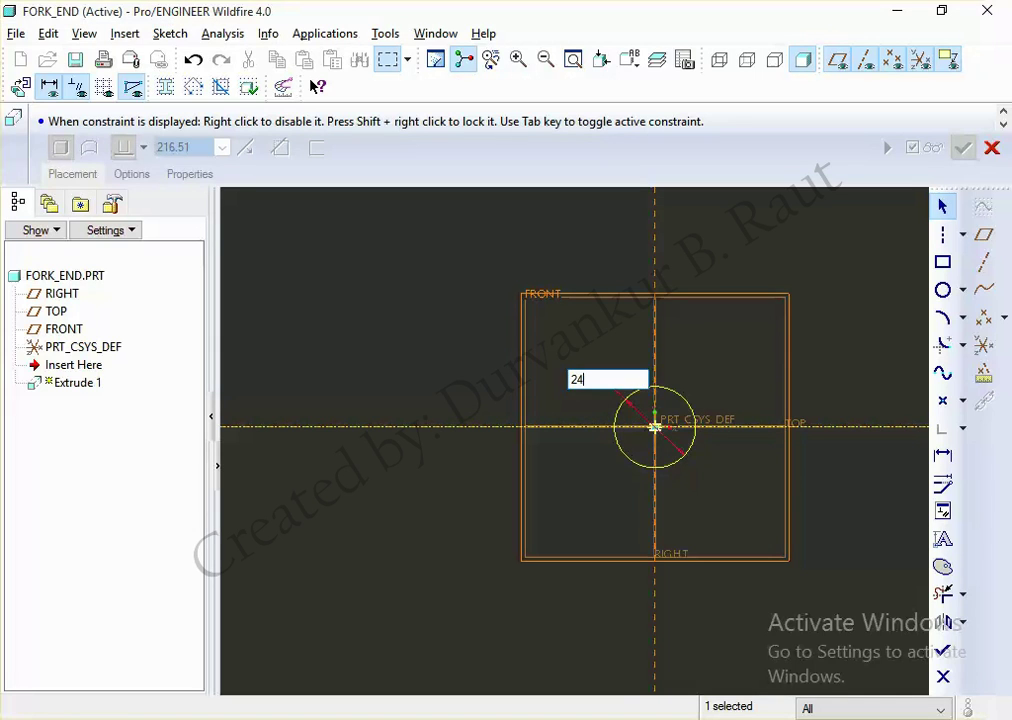
key("Return")
scroll(690, 414, "up", 3)
scroll(538, 378, "down", 2)
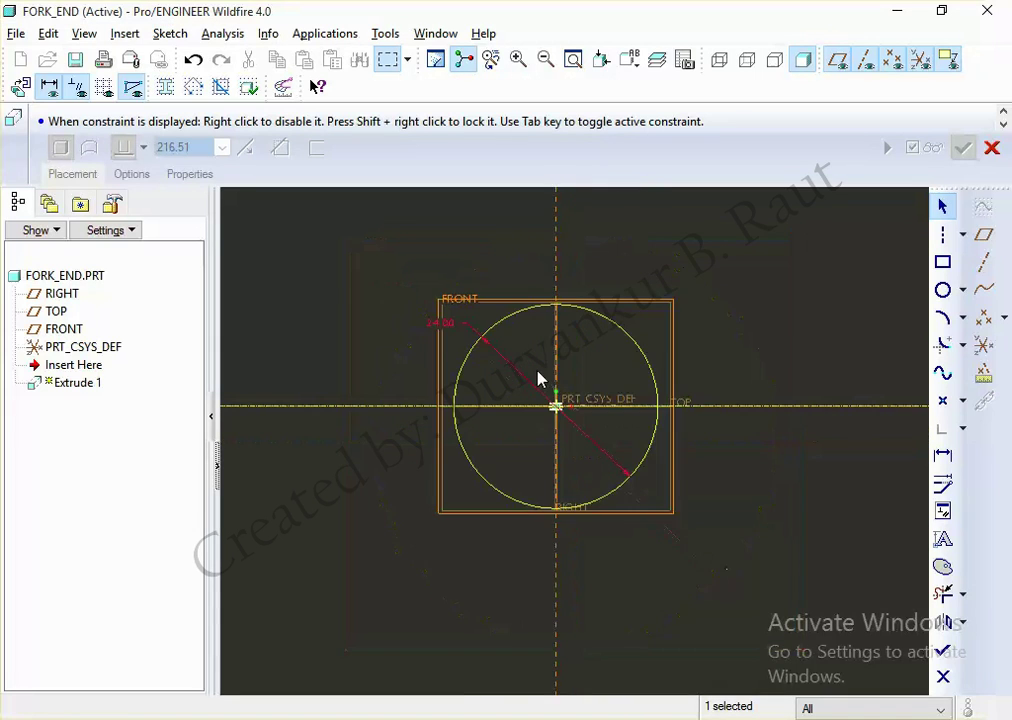
scroll(545, 382, "down", 1)
left_click(676, 362)
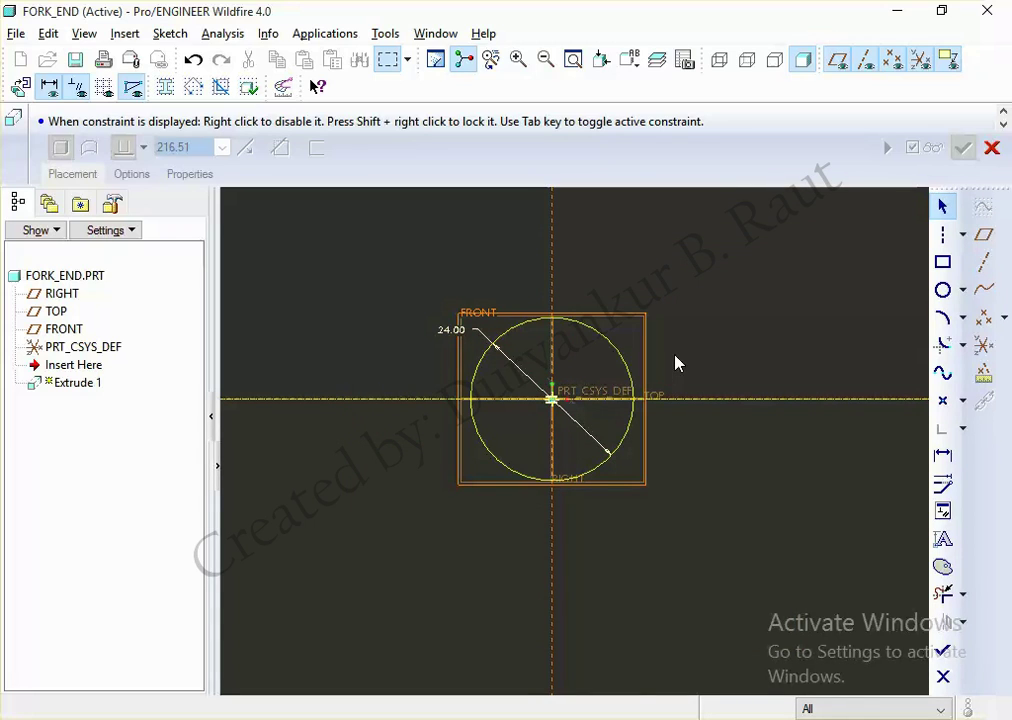
Step: Draw a connected chain of lines outlining the fork's upper arm
left_click(962, 234)
left_click(855, 234)
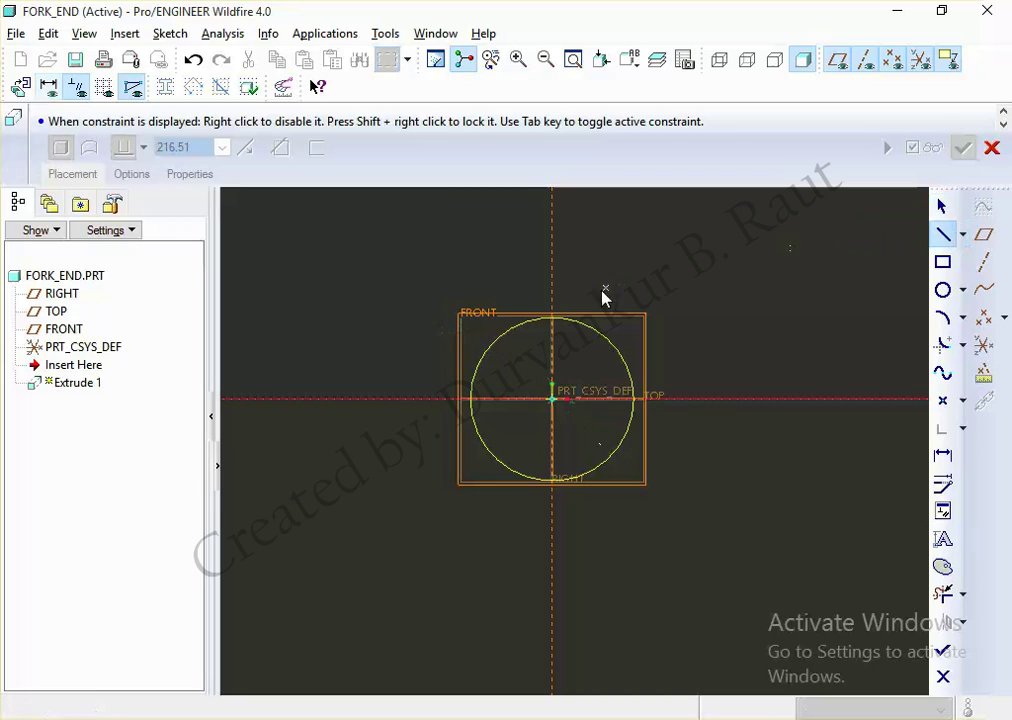
left_click(551, 317)
left_click(818, 317)
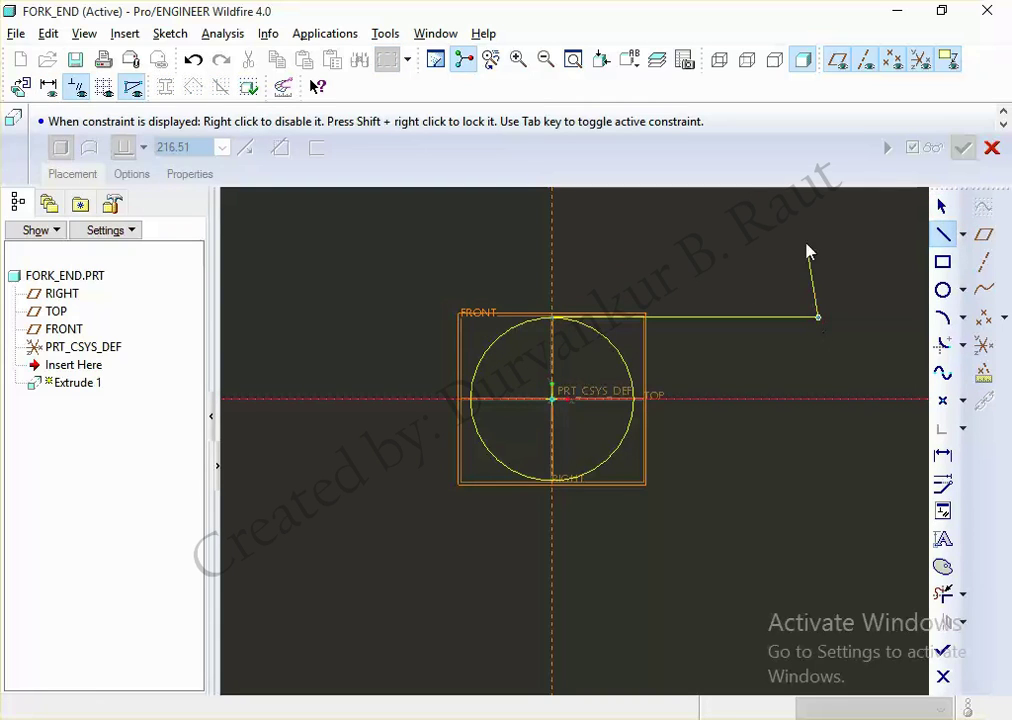
left_click(818, 215)
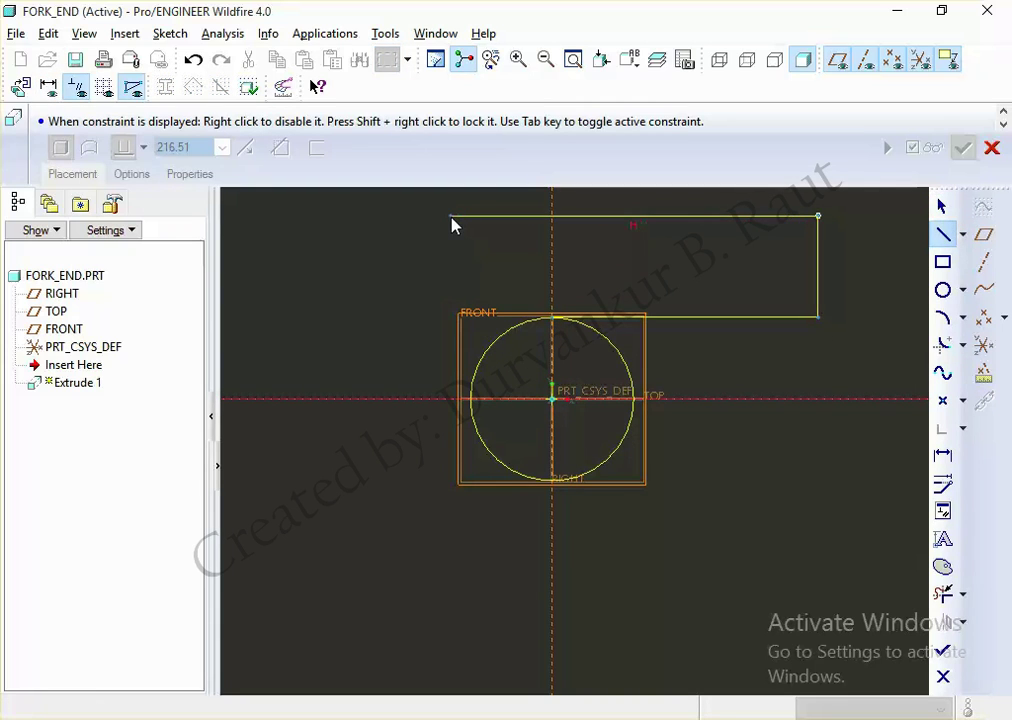
left_click(434, 216)
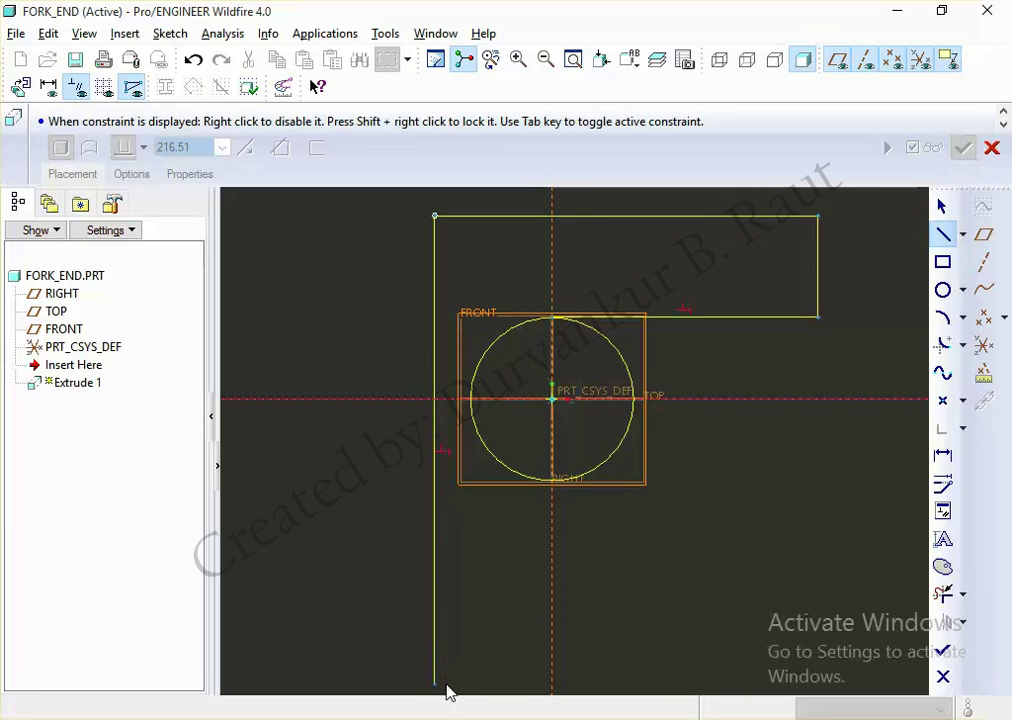
scroll(452, 535, "up", 3)
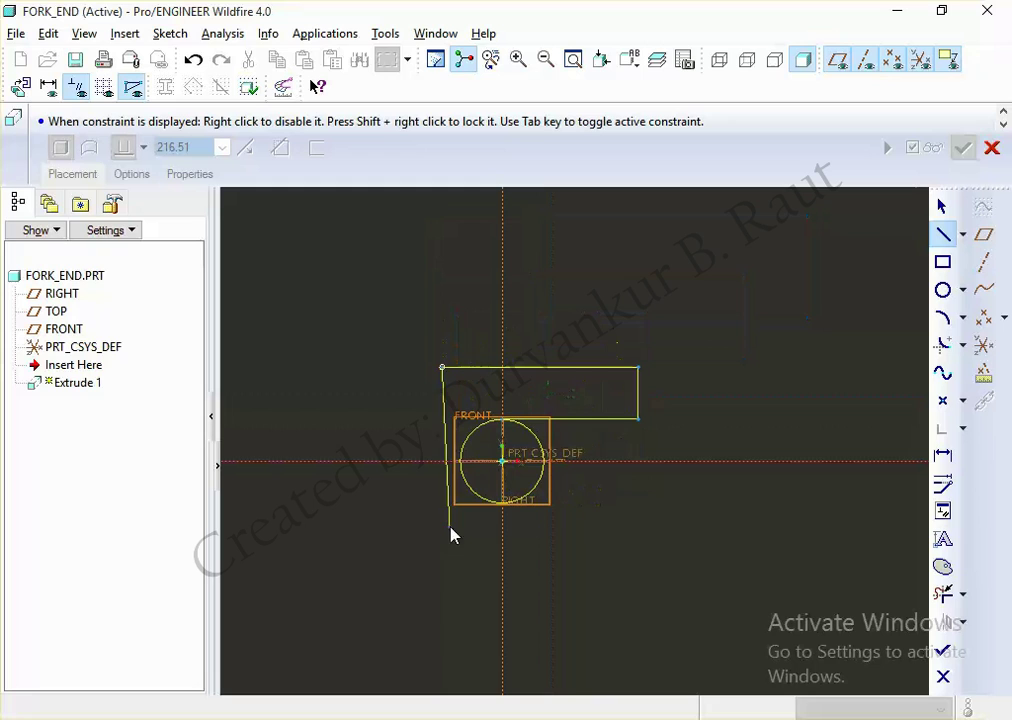
left_click(442, 672)
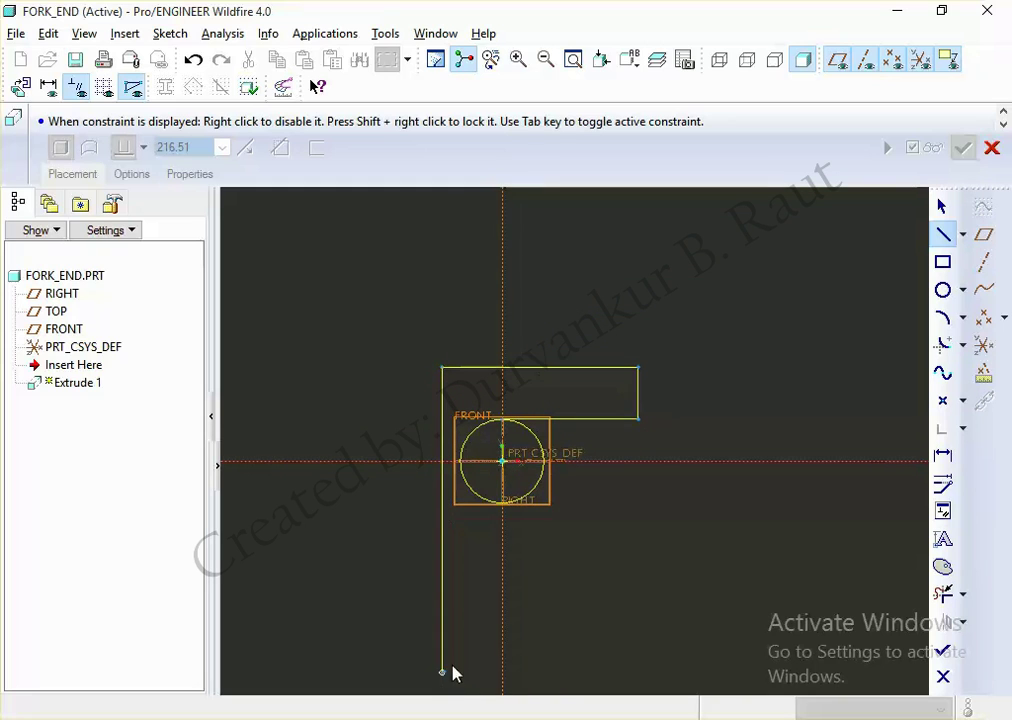
middle_click(680, 558)
scroll(623, 583, "down", 2)
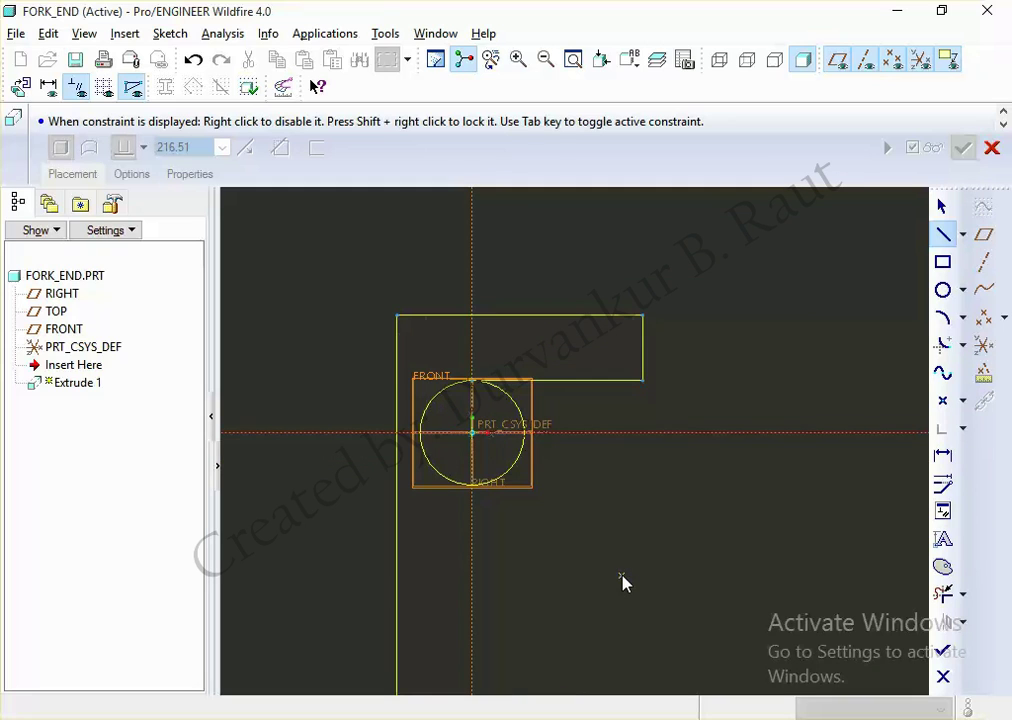
middle_click(623, 583)
left_click(642, 379)
Step: Mirror the upper arm edges about the horizontal centerline
left_click(645, 366, "ctrl")
left_click(620, 320, "ctrl")
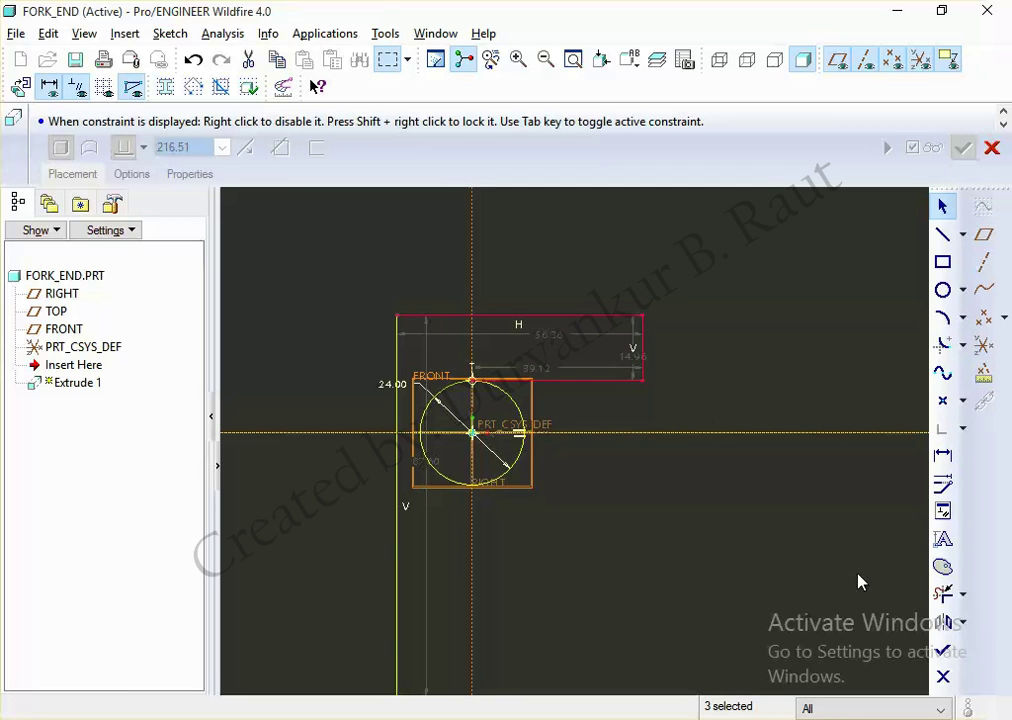
left_click(940, 594)
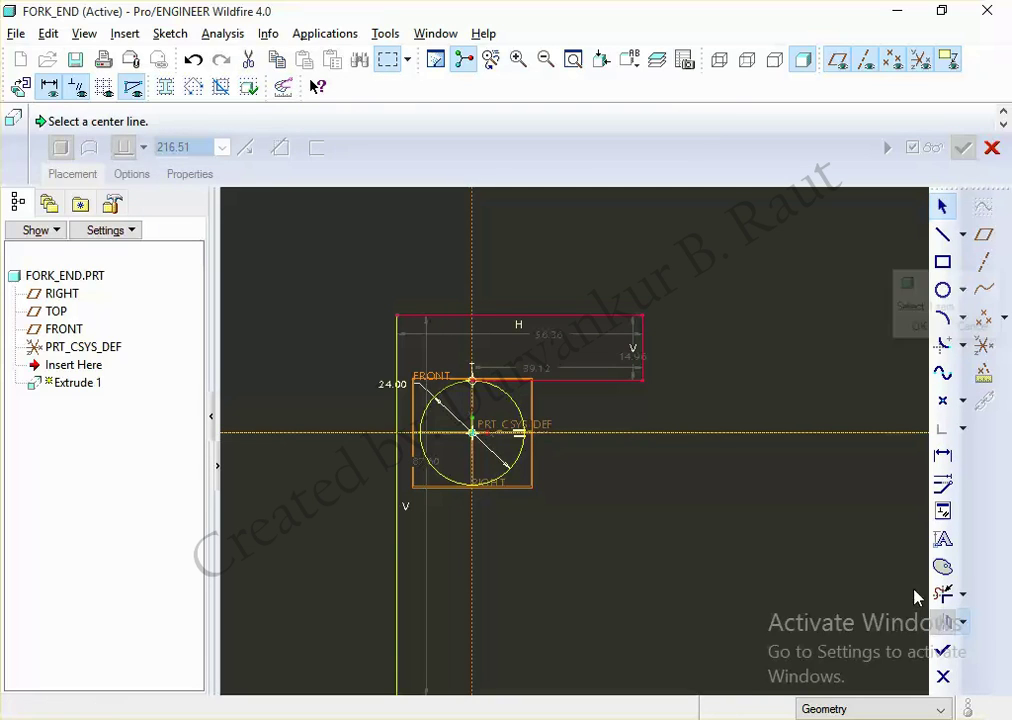
left_click(845, 435)
scroll(510, 490, "down", 2)
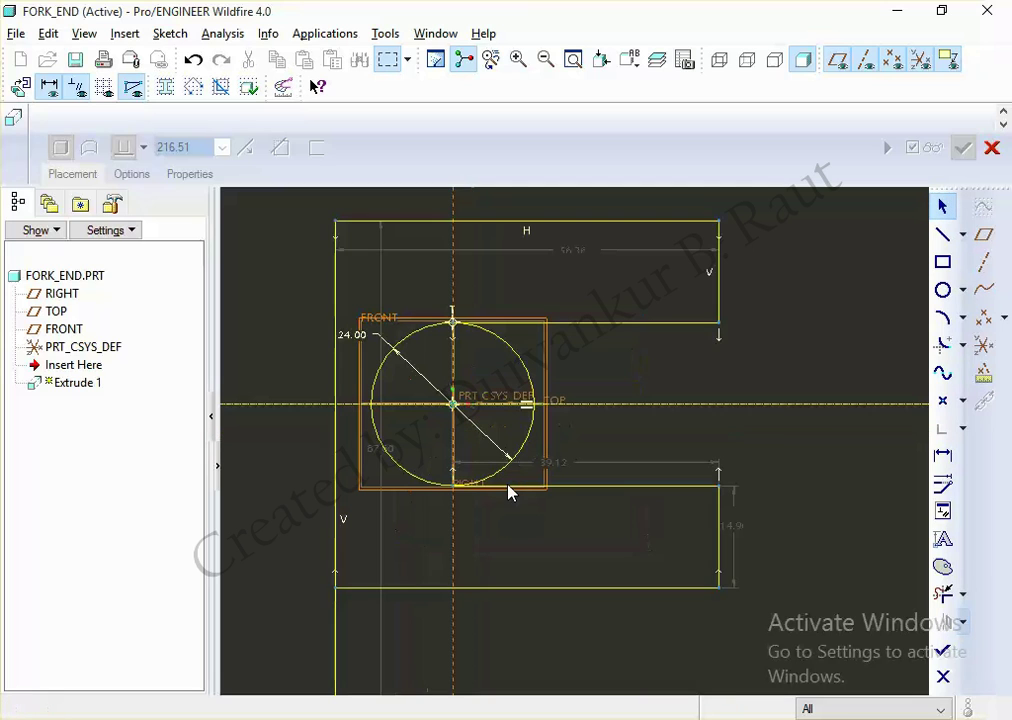
Step: Trim and delete the surplus lower vertical line segments
left_click(940, 594)
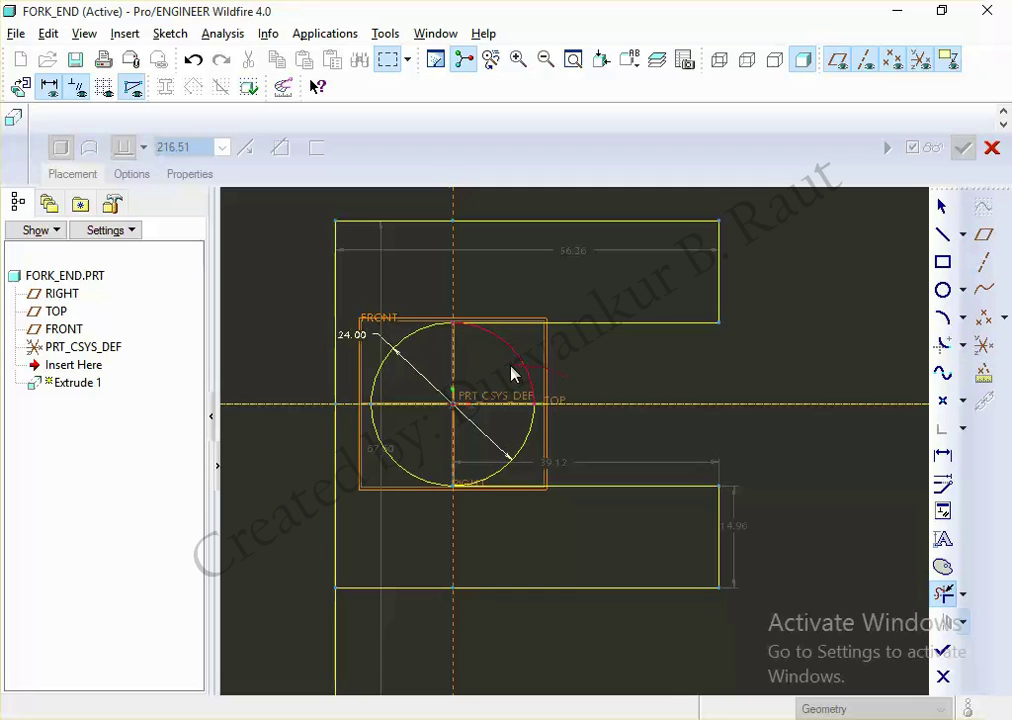
scroll(670, 352, "down", 1)
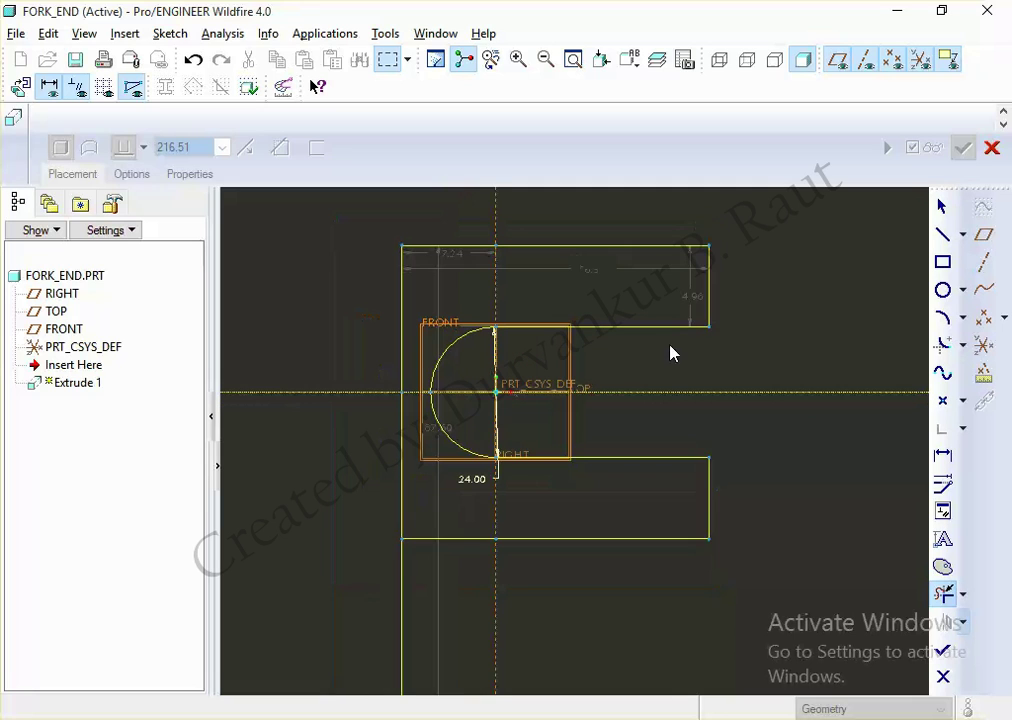
middle_click(670, 352)
left_click(401, 605)
key("Delete")
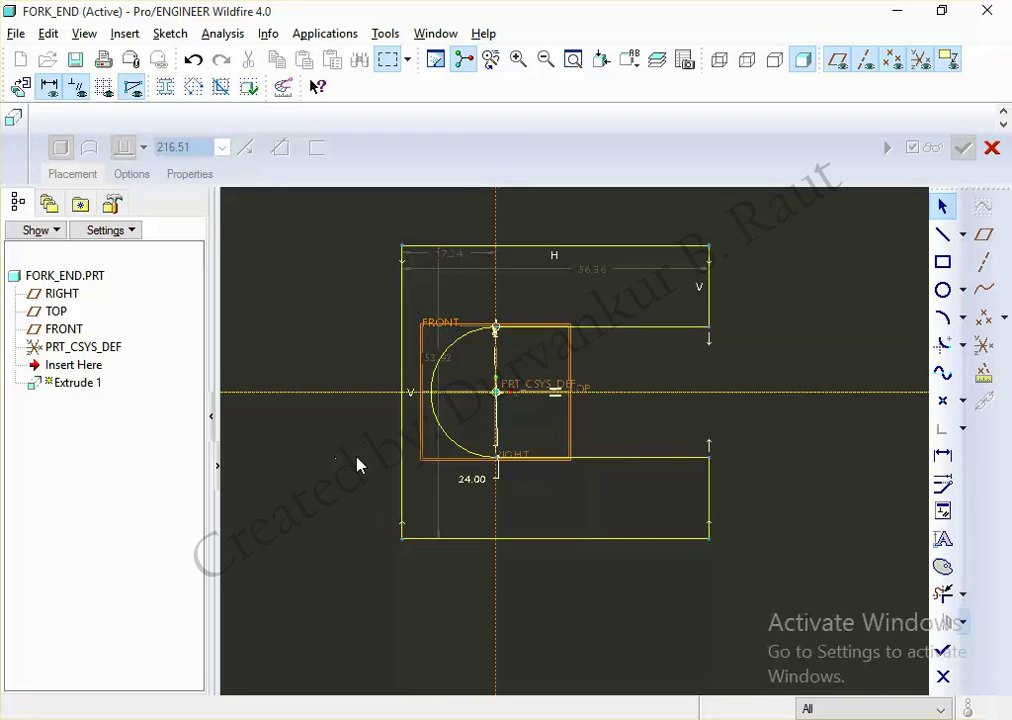
Step: Shade the closed fork sketch loop
left_click(167, 88)
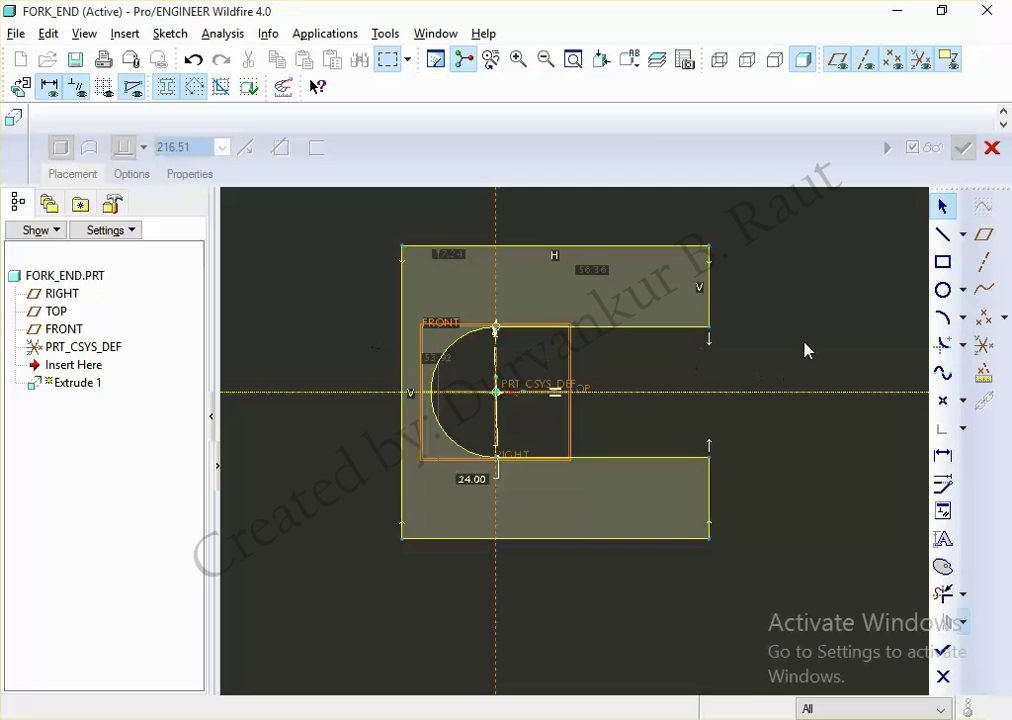
scroll(829, 349, "up", 1)
scroll(531, 416, "down", 2)
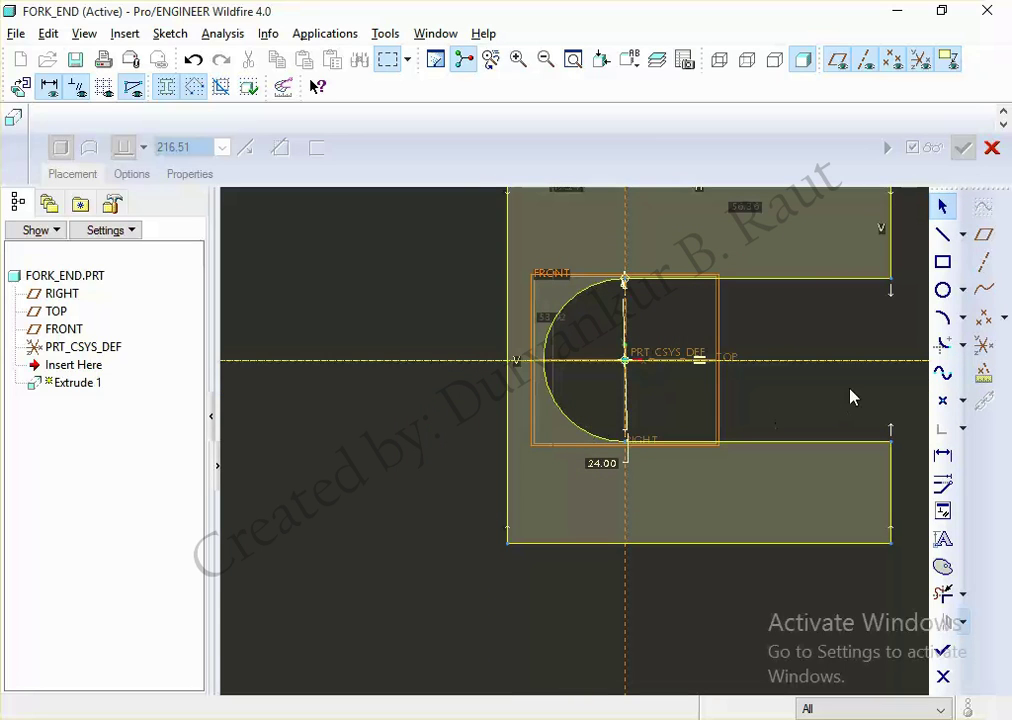
Step: Draw a circle centred on the origin reaching the bottom edge of the outline
left_click(943, 289)
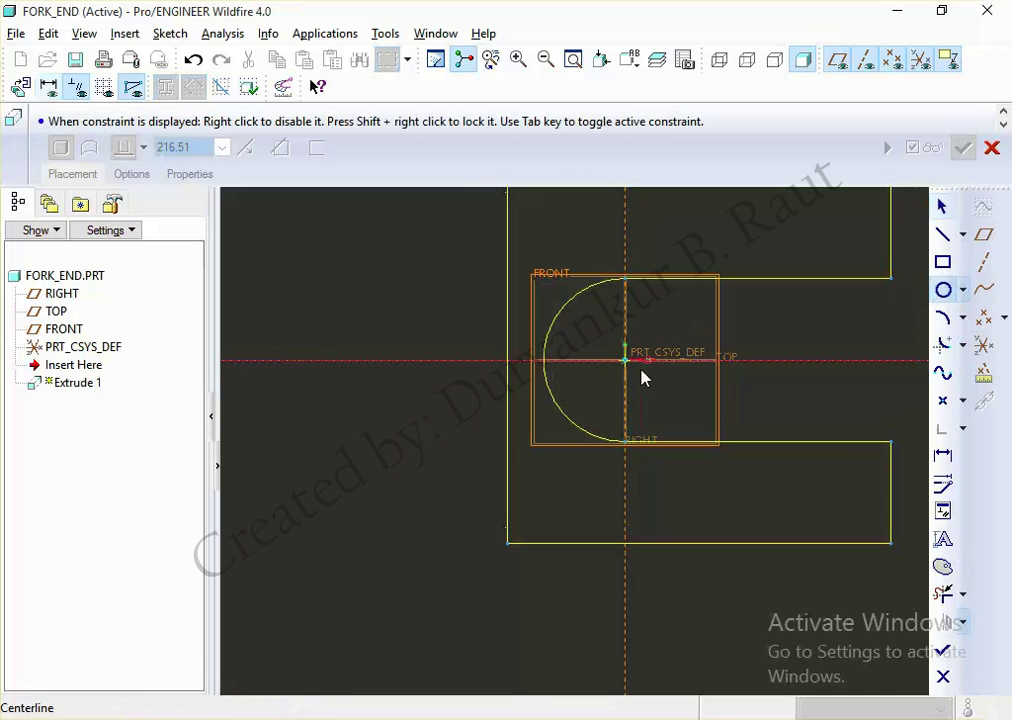
left_click(625, 362)
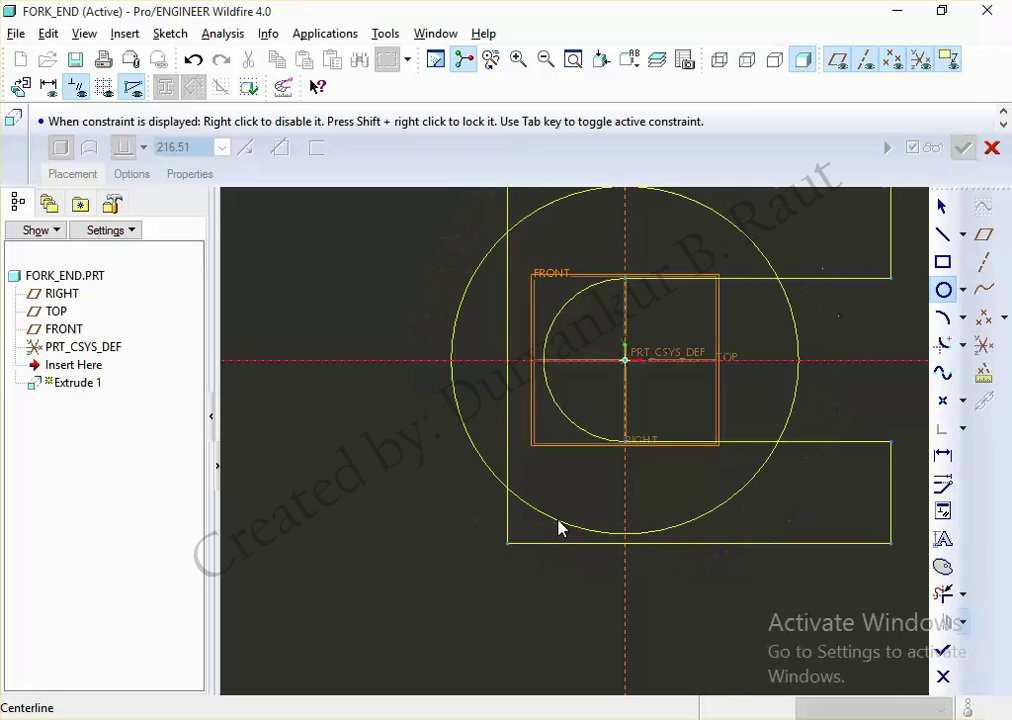
left_click(628, 547)
middle_click(660, 600)
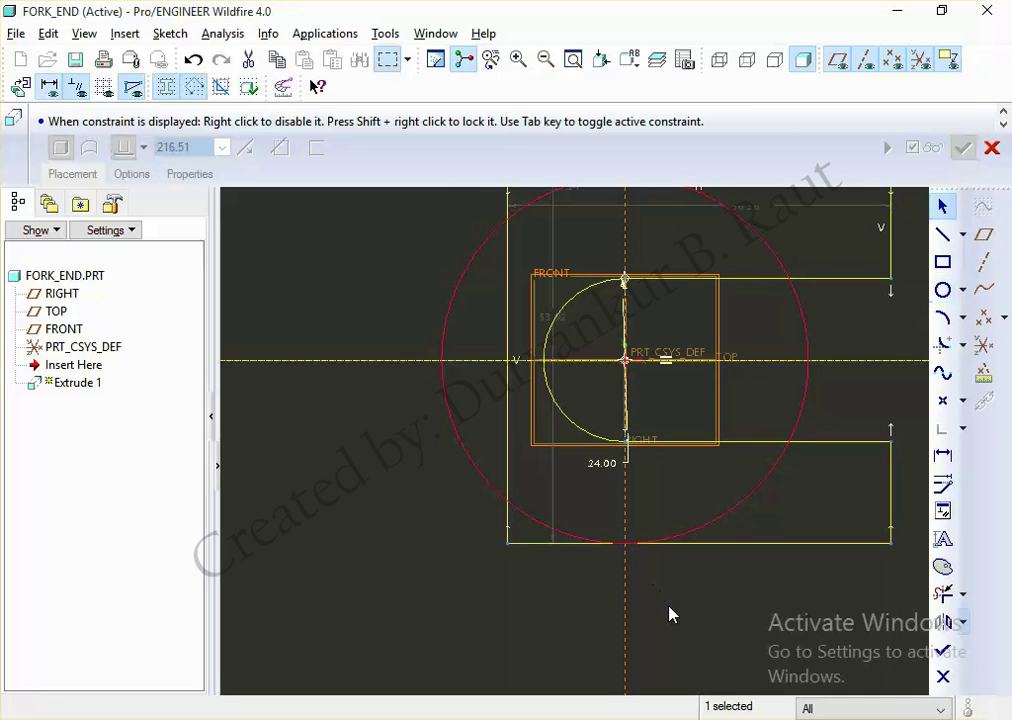
scroll(660, 650, "down", 1)
scroll(666, 558, "down", 1)
scroll(668, 558, "up", 1)
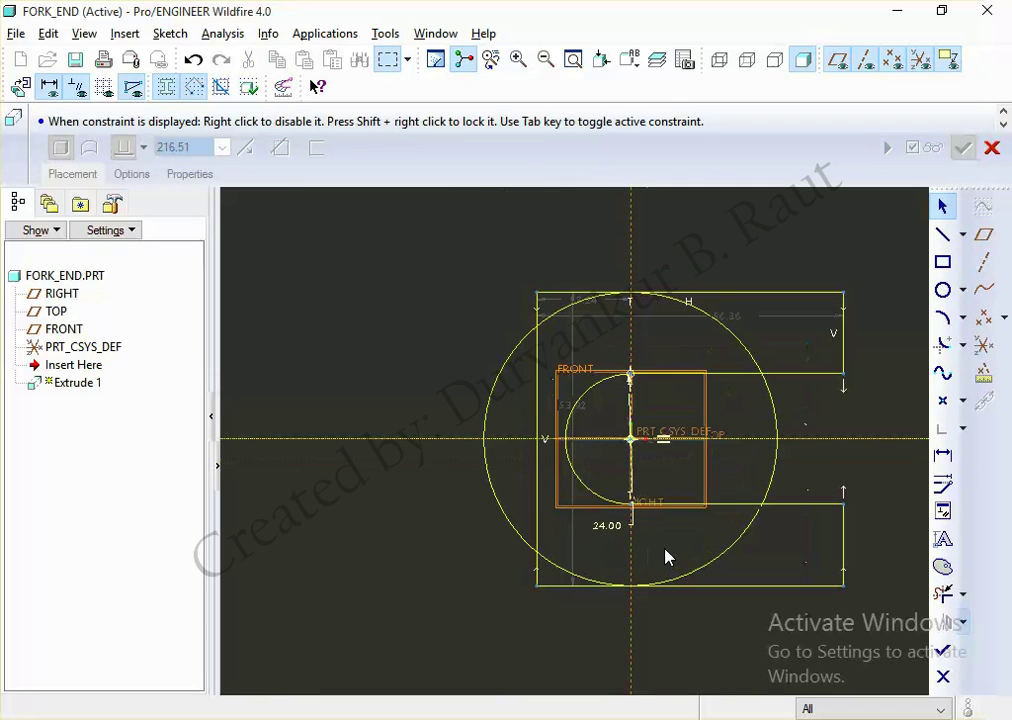
Step: Trim the rectangle's left edge and inner arcs, leaving an outer arc joining both arms
left_click(944, 594)
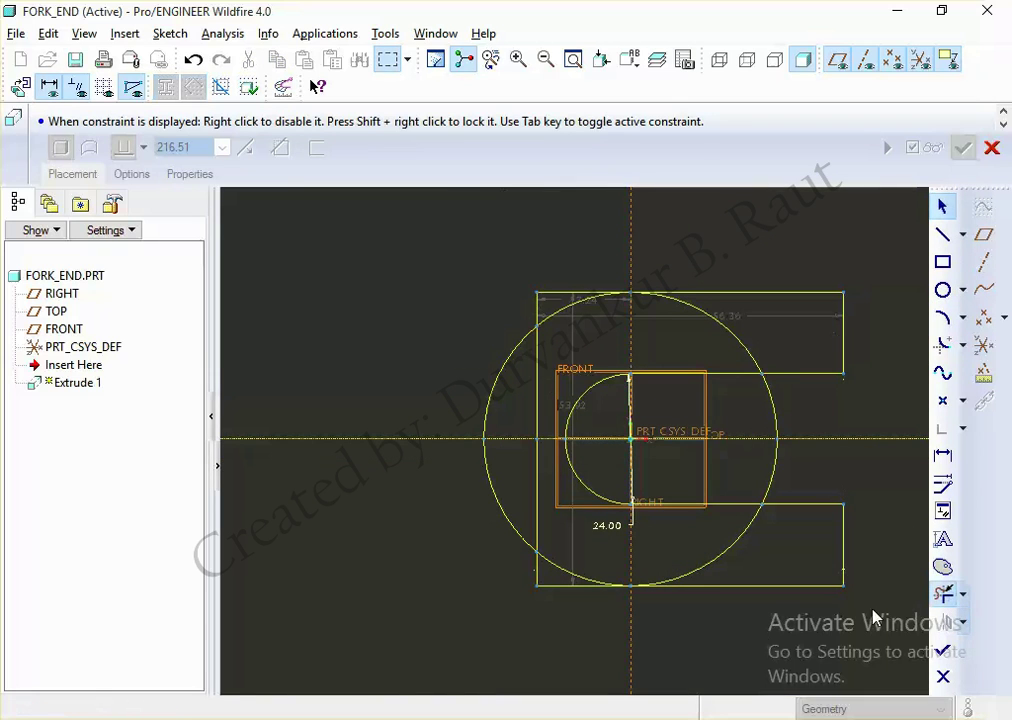
left_click_drag(560, 599, 583, 561)
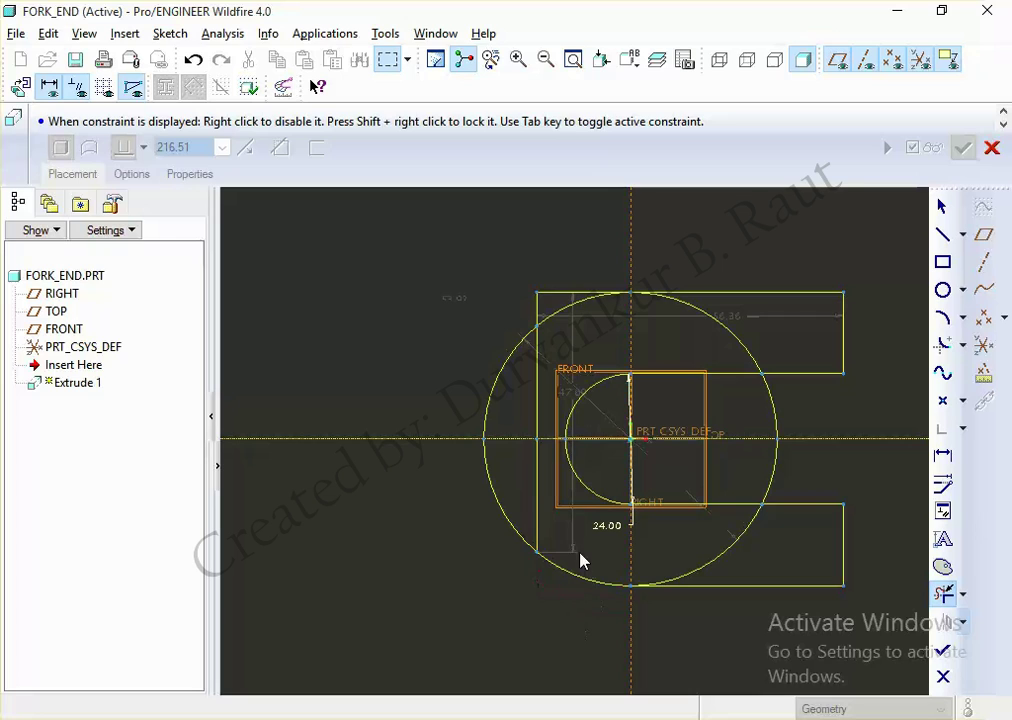
left_click_drag(537, 497, 537, 440)
mouse_move(548, 396)
left_mouse_down()
mouse_move(545, 293)
mouse_move(522, 331)
left_mouse_up()
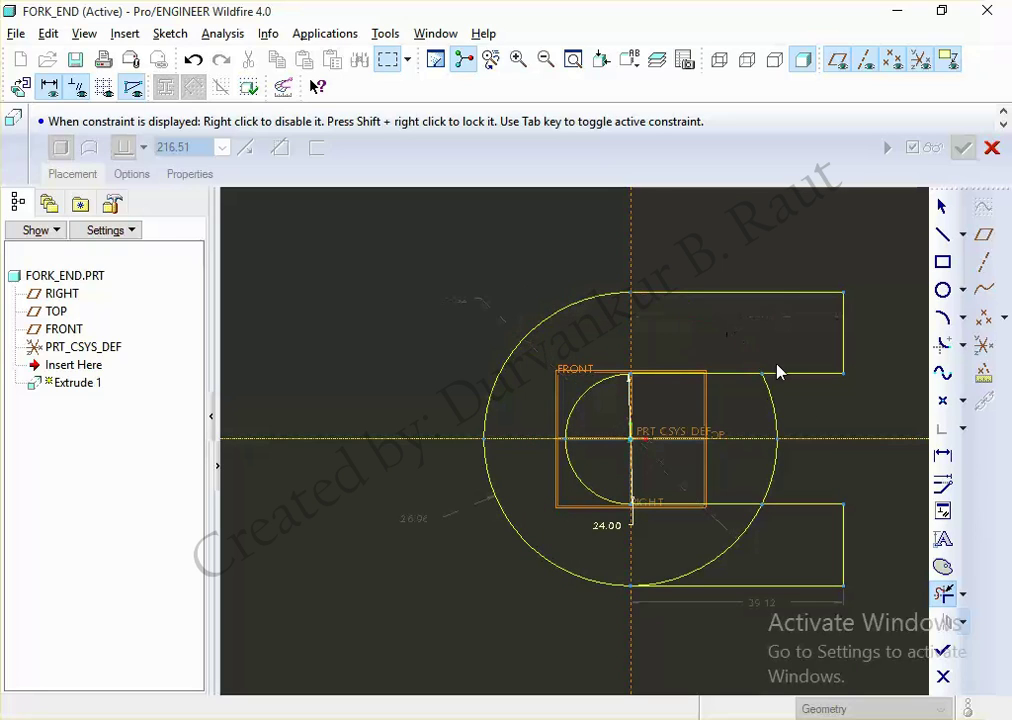
left_click_drag(779, 467, 779, 490)
left_click_drag(779, 555, 692, 560)
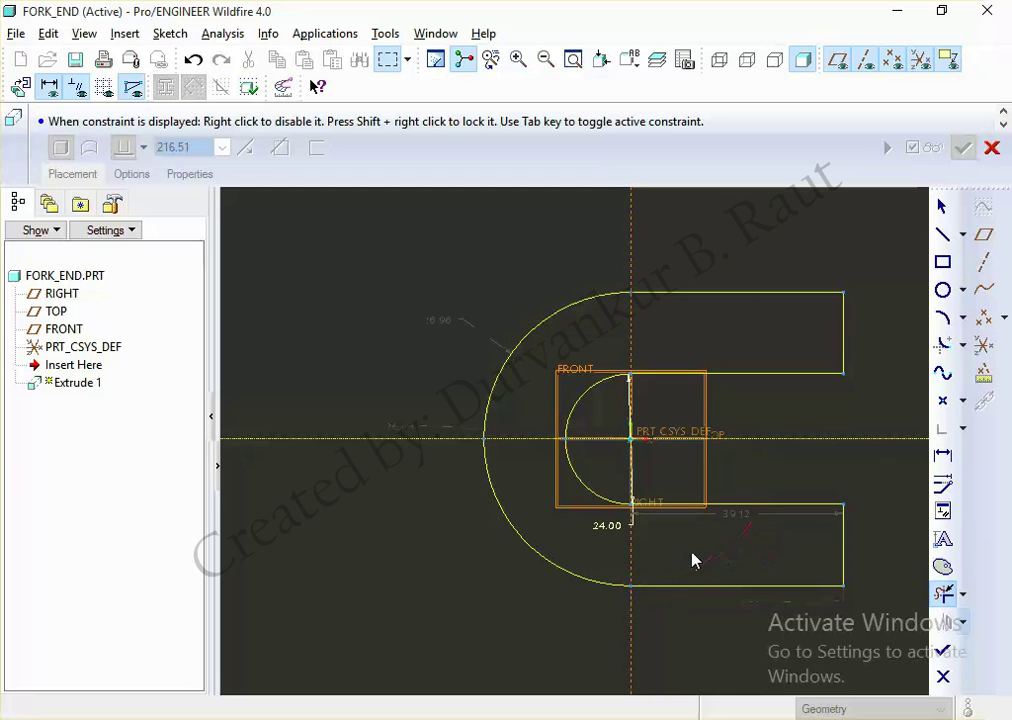
middle_click(772, 450)
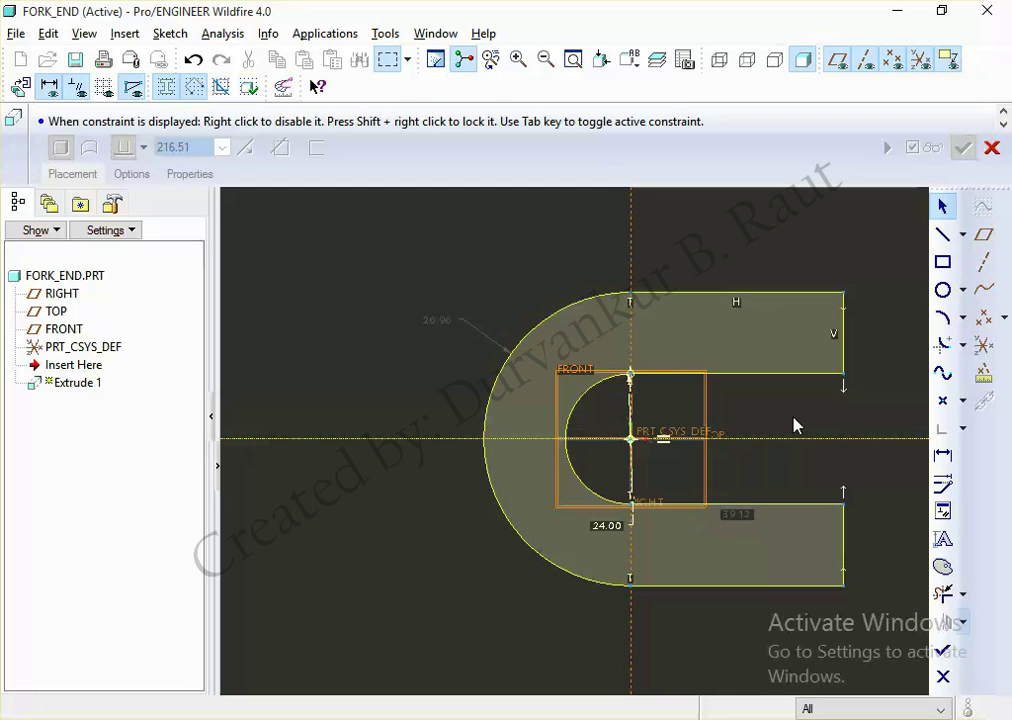
key("alt+Tab")
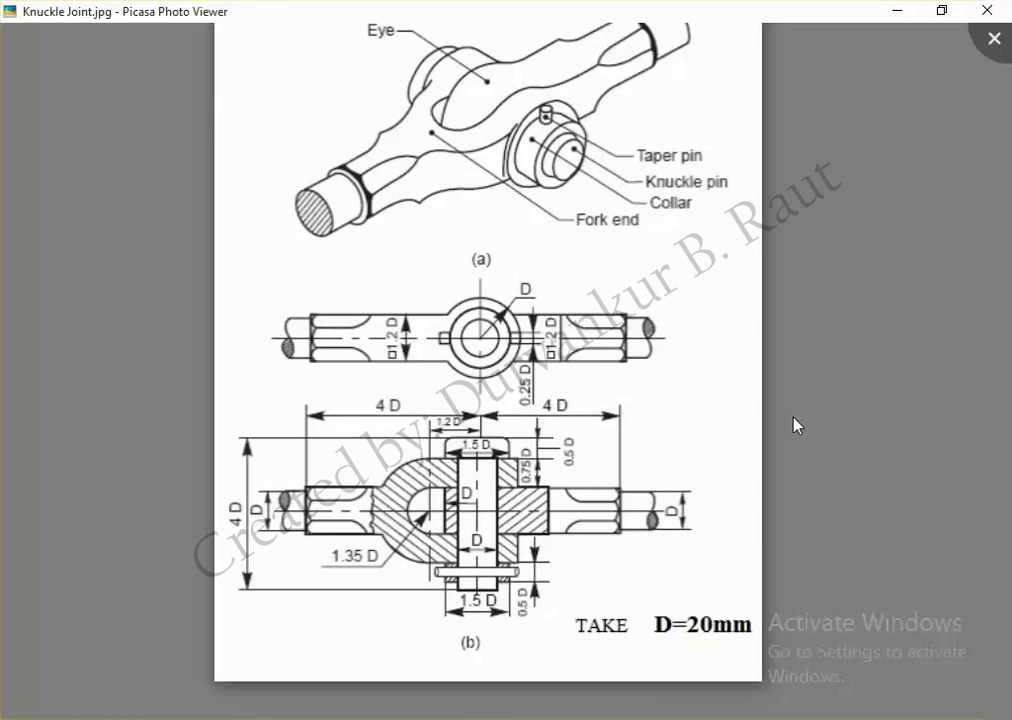
key("alt+Tab")
double_click(443, 330)
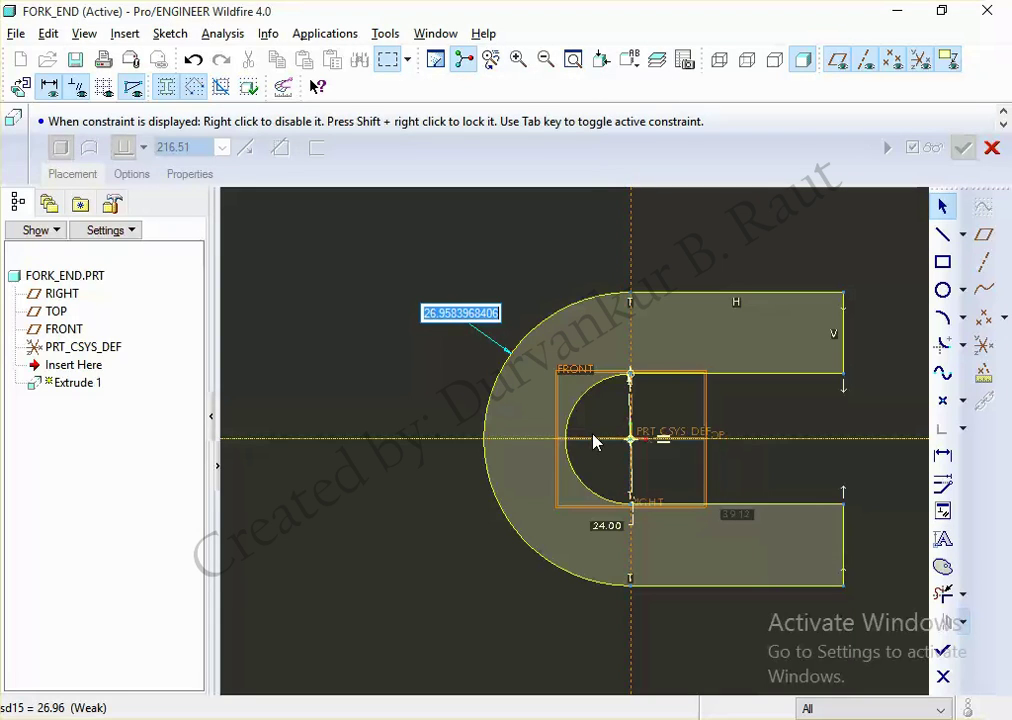
Step: Set the fork's outer arc radius to 27.00 (1.35 × 20) and view the knuckle joint drawing
type("1.35*20")
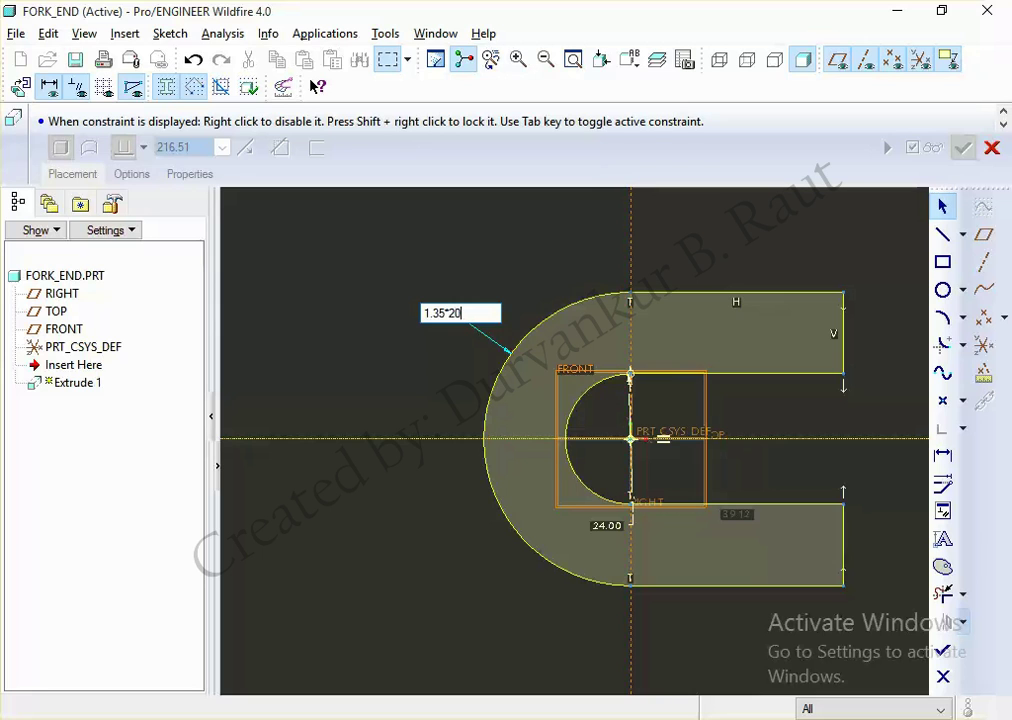
key("Return")
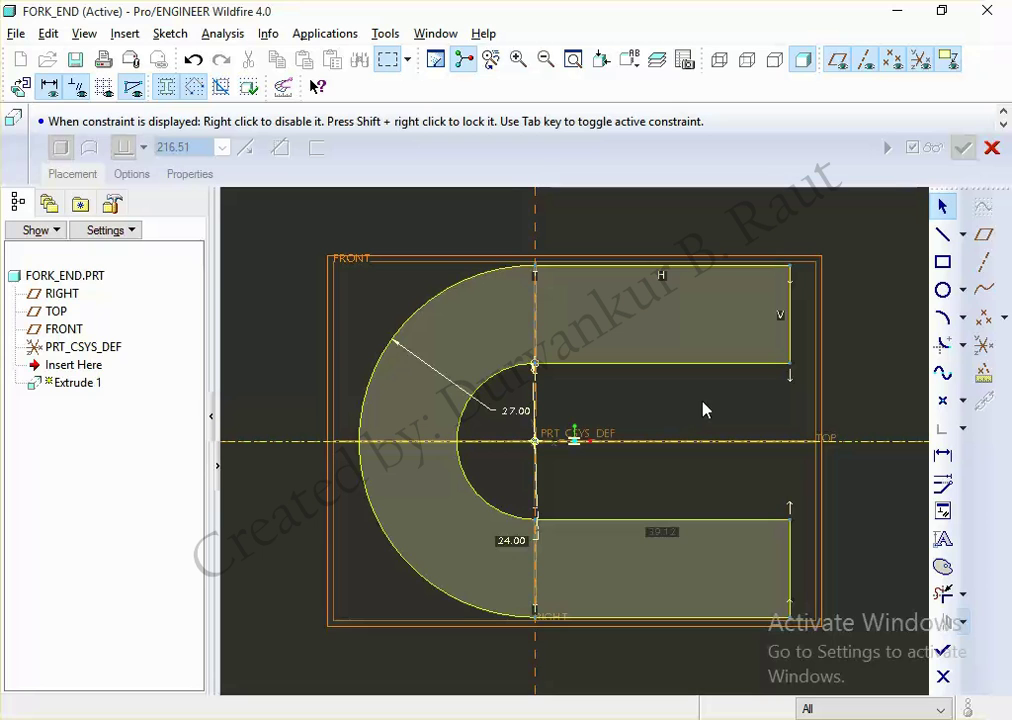
key("alt+Tab")
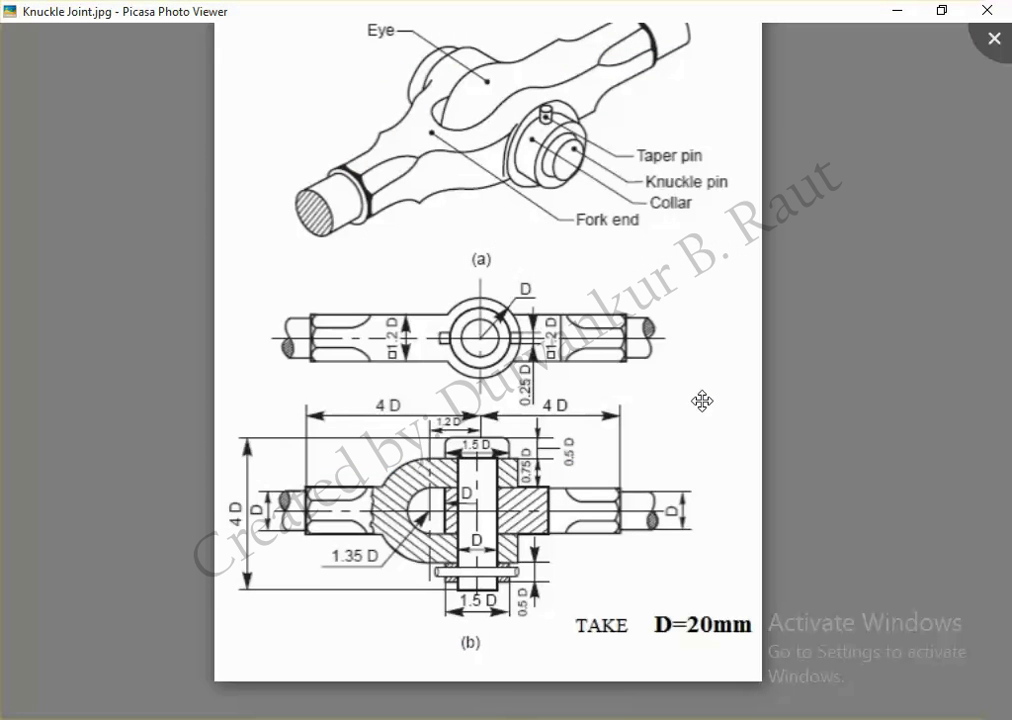
Step: Zoom into the knuckle joint's sectional view in Picasa Photo Viewer
scroll(496, 586, "up", 2)
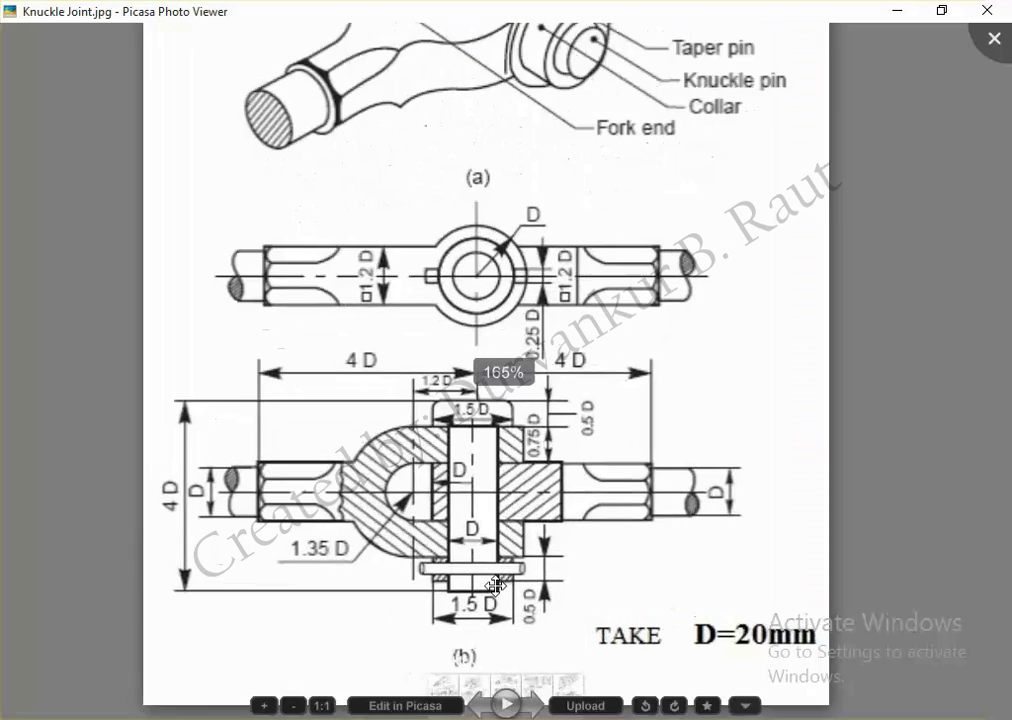
scroll(496, 586, "up", 3)
scroll(496, 586, "up", 1)
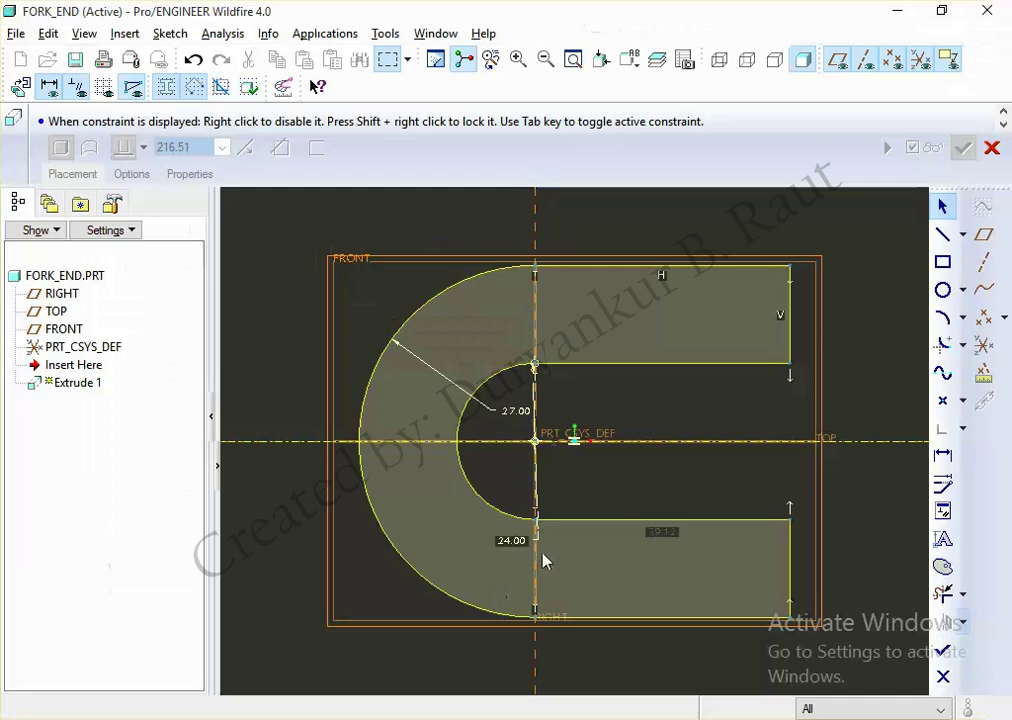
scroll(830, 480, "down", 2)
Step: Sketch a rectangle for the shaft end from the arc's upper end out to the lower left
left_click(943, 262)
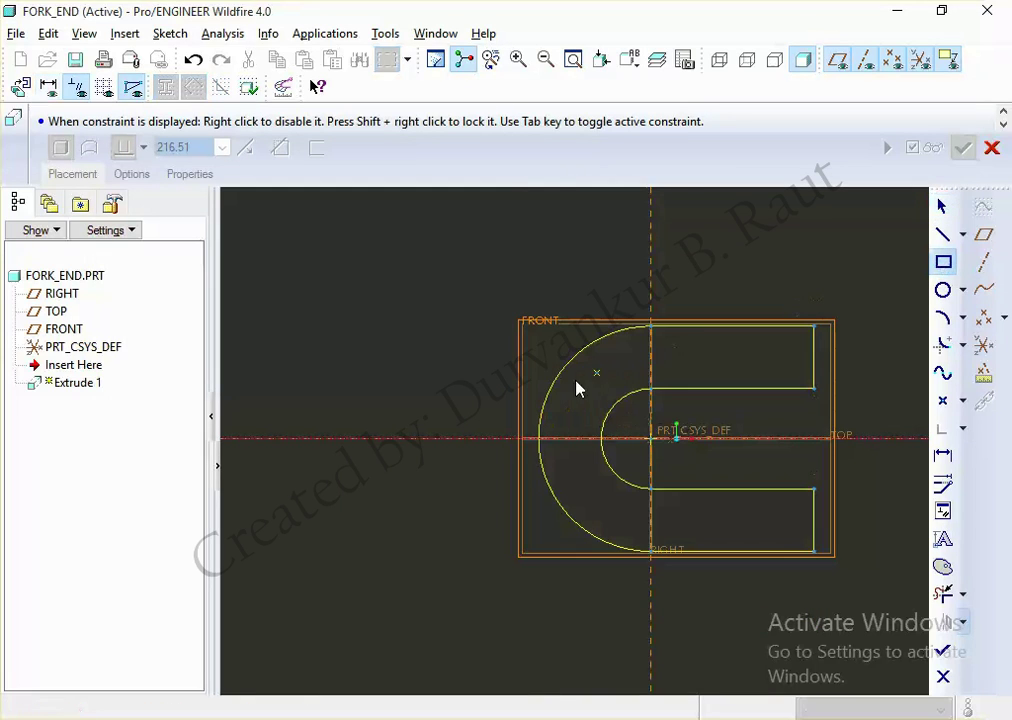
left_click(554, 383)
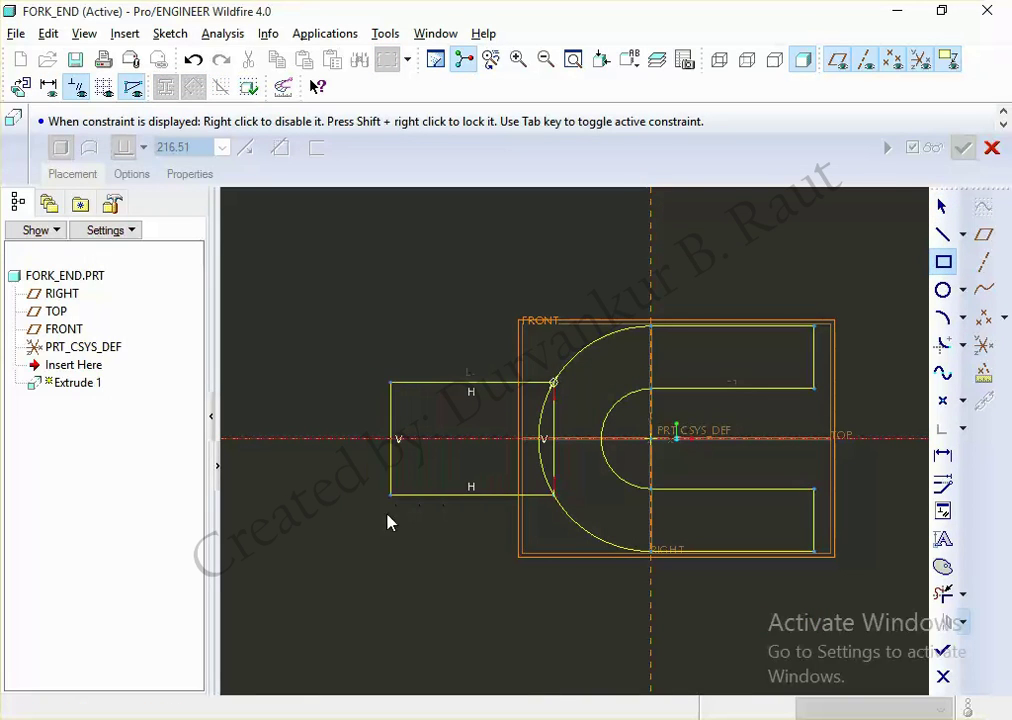
left_click(305, 512)
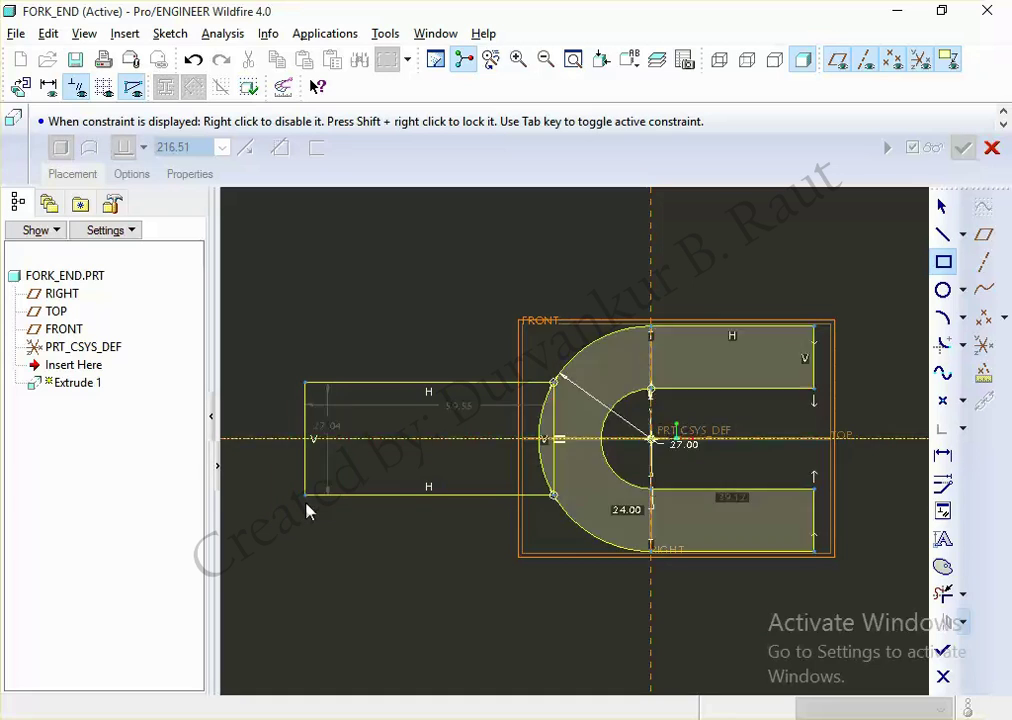
middle_click(330, 567)
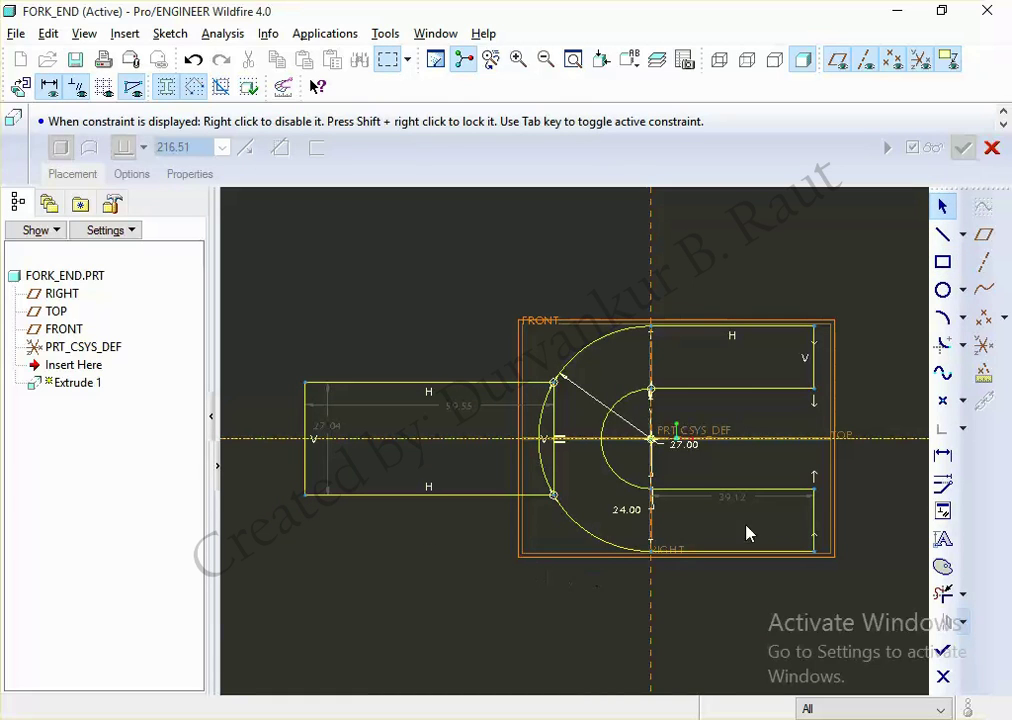
Step: Dimension the overall length between the fork arm tips and the shaft end's left edge
left_click(943, 455)
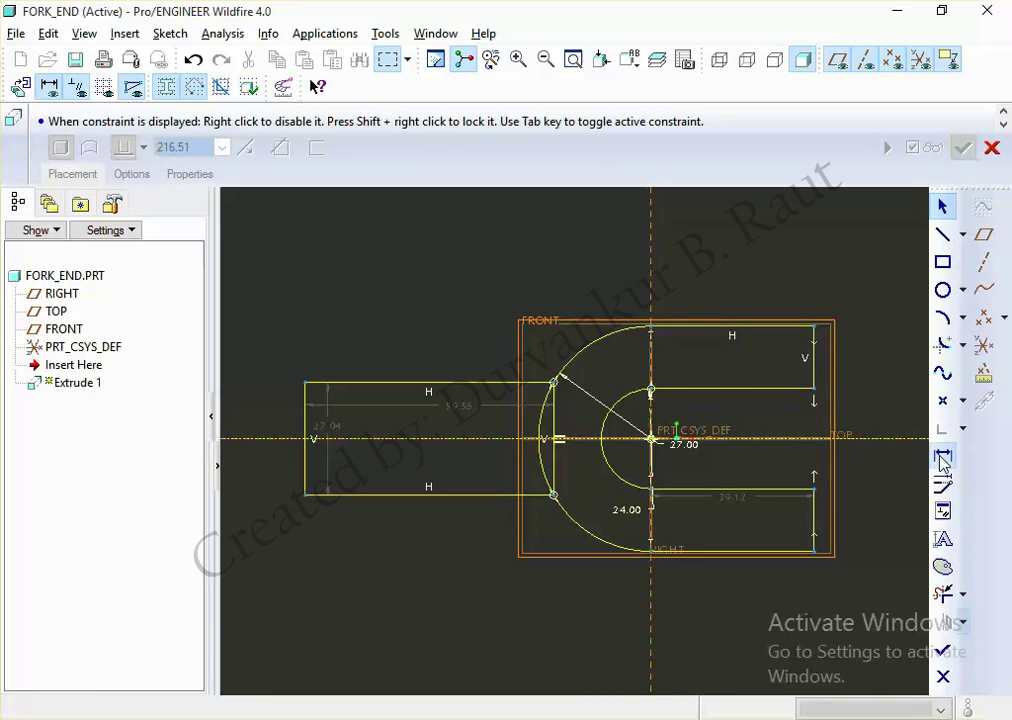
left_click(814, 375)
left_click(305, 410)
middle_click(459, 249)
middle_click(468, 299)
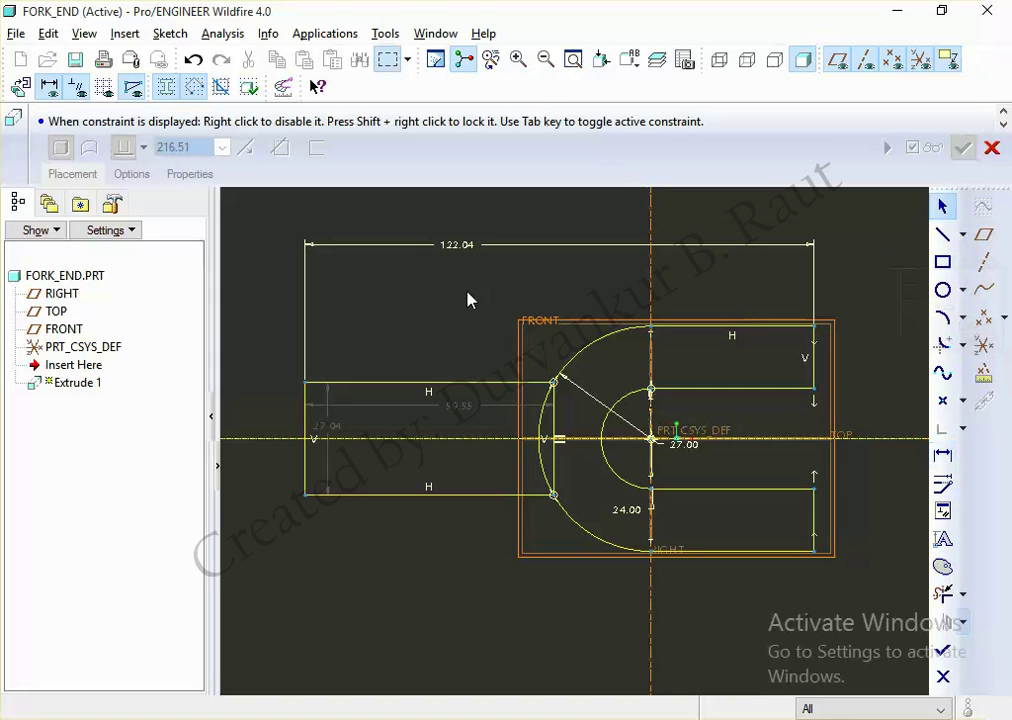
Step: Make the overall length 80.00, dragging the shaft end inward after the direct edit fails
double_click(470, 247)
type("8")
key("Return")
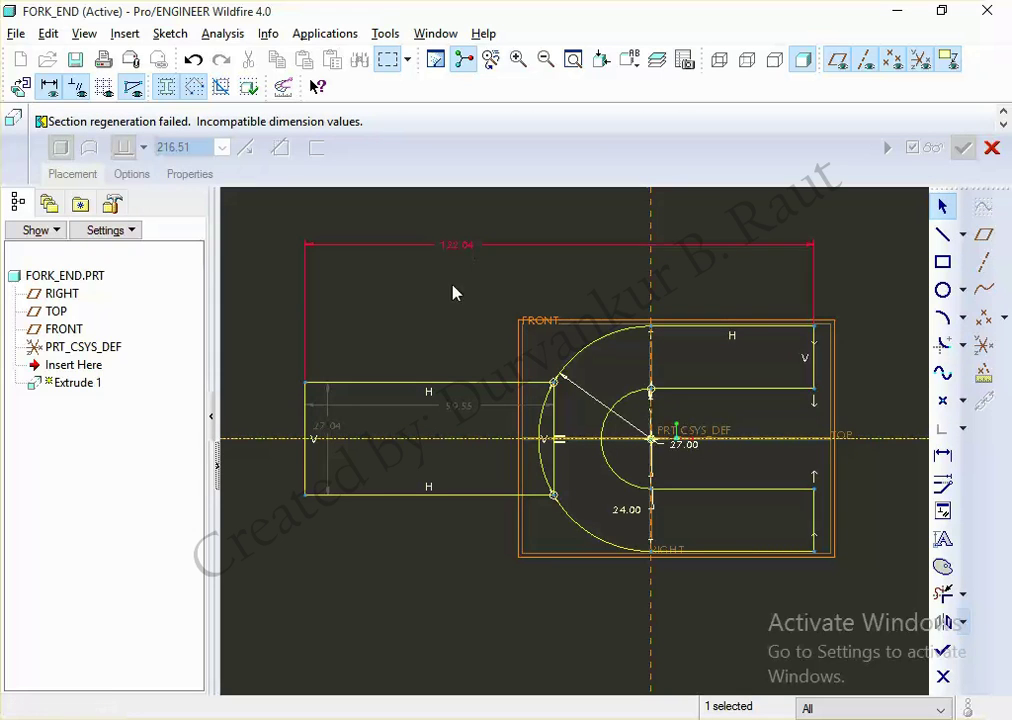
left_click(333, 401)
left_click_drag(305, 428, 485, 437)
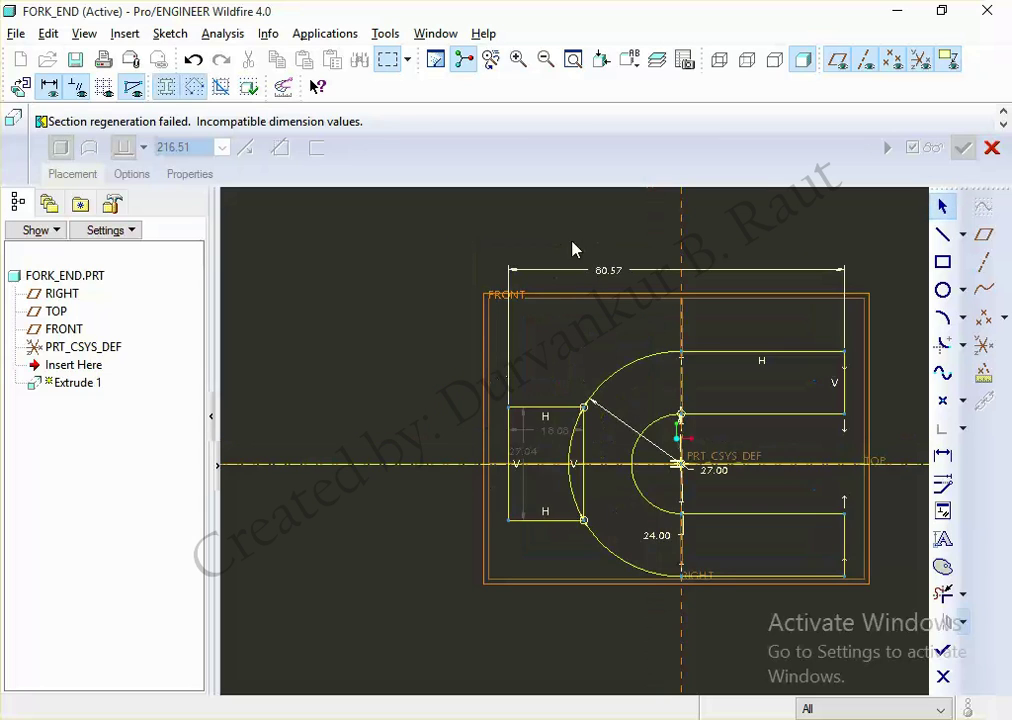
double_click(607, 266)
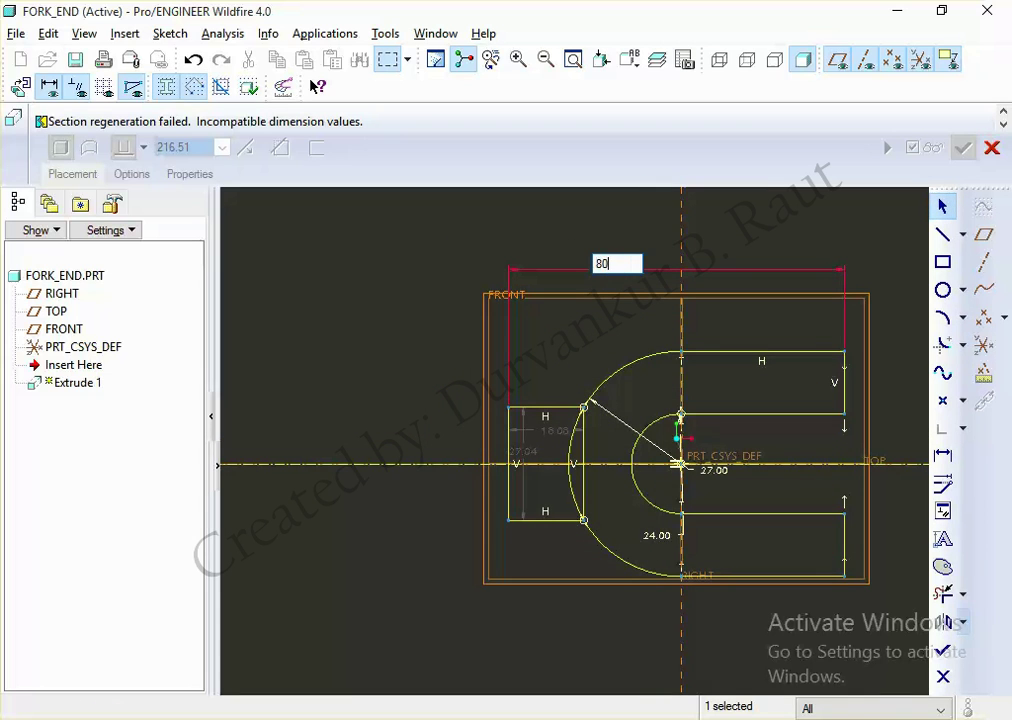
key("Return")
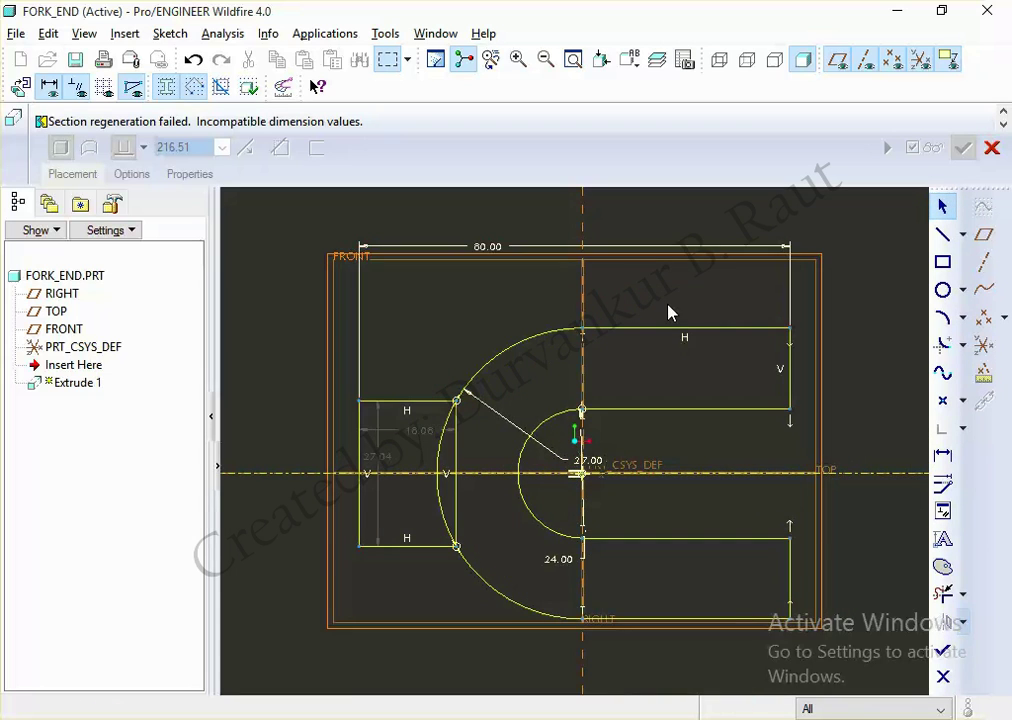
key("alt+Tab")
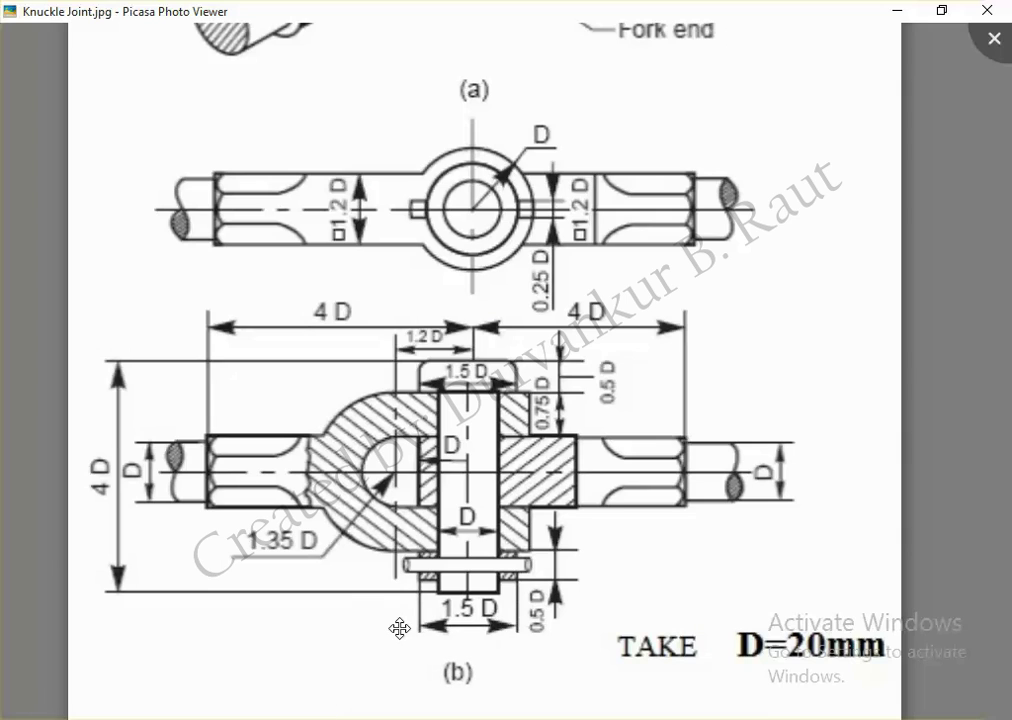
key("Escape")
left_click(940, 455)
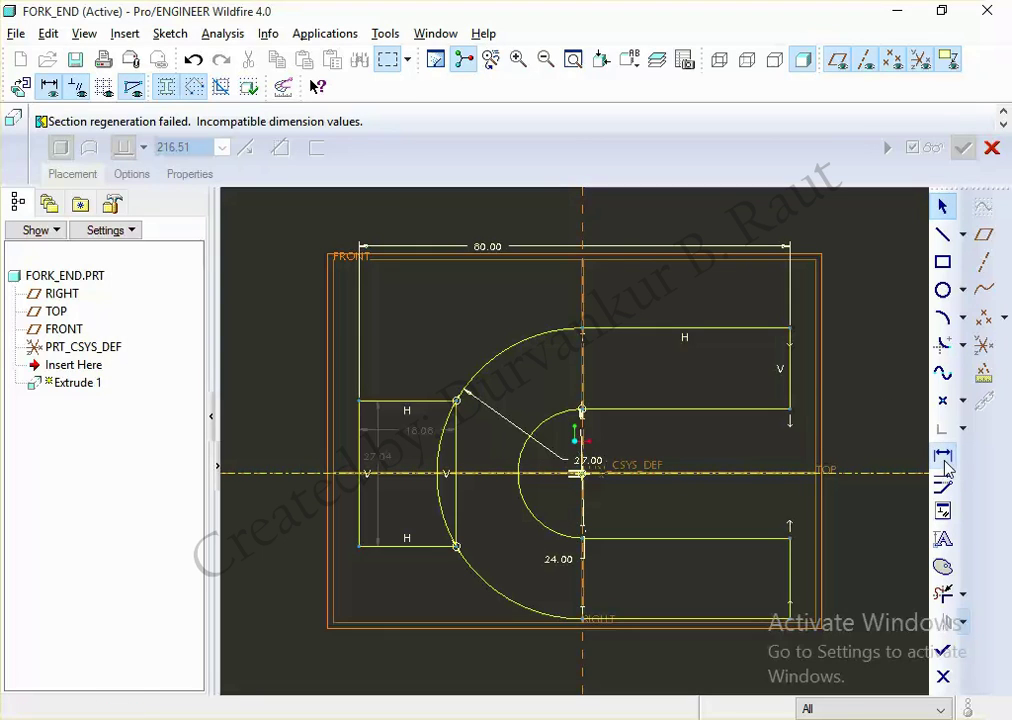
Step: Dimension the prong length from the vertical centerline to the fork arms' right ends
left_click(586, 279)
left_click(792, 362)
middle_click(687, 292)
middle_click(697, 448)
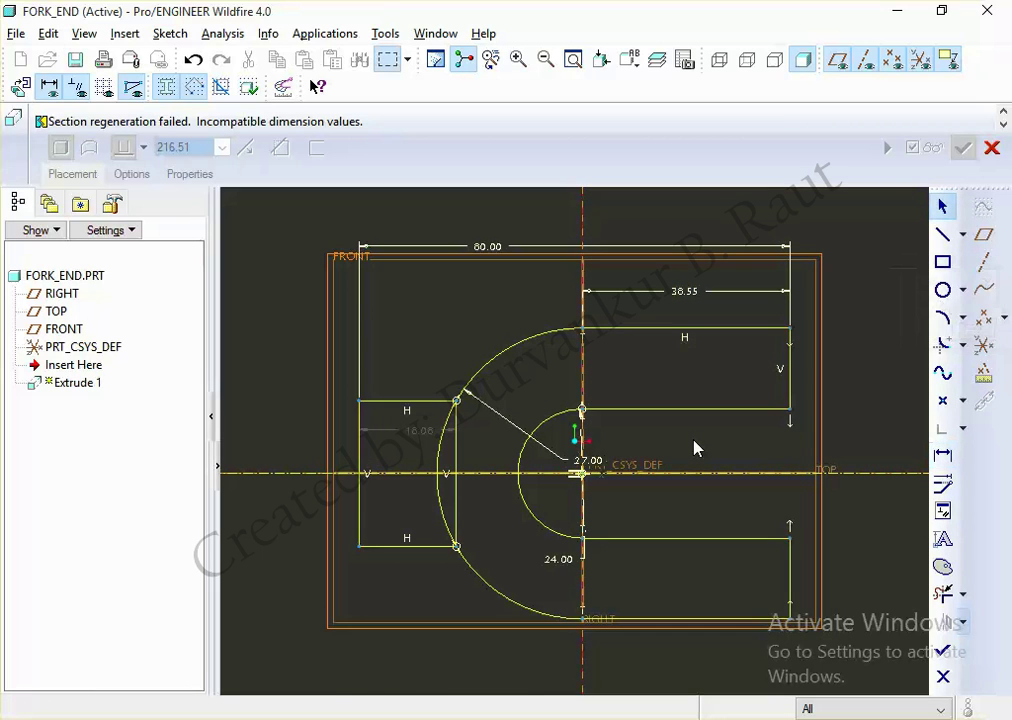
key("alt+Tab")
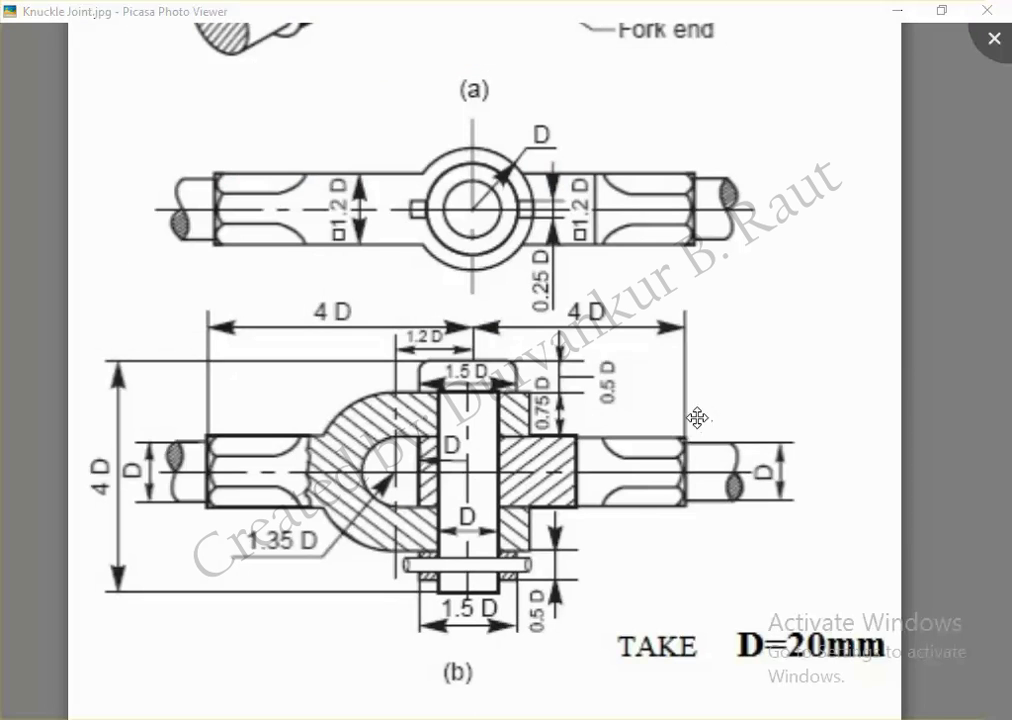
key("alt+Tab")
Step: Set the prong length to 24, dragging the arm ends leftward to resolve regeneration failures
double_click(690, 290)
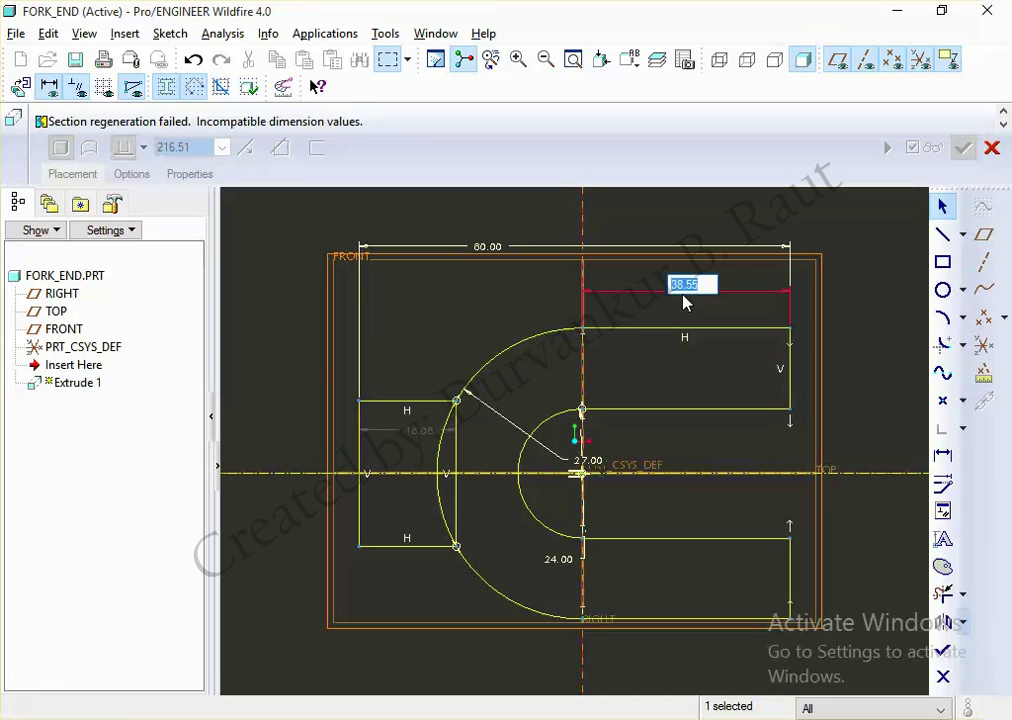
type("24")
key("Return")
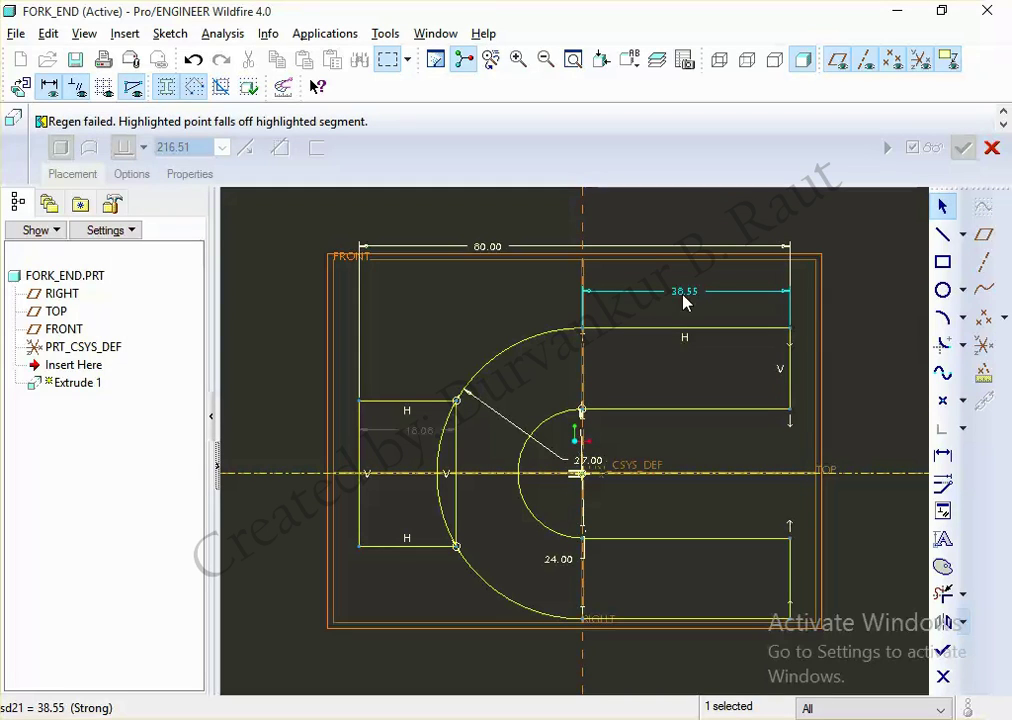
left_click_drag(791, 372, 757, 372)
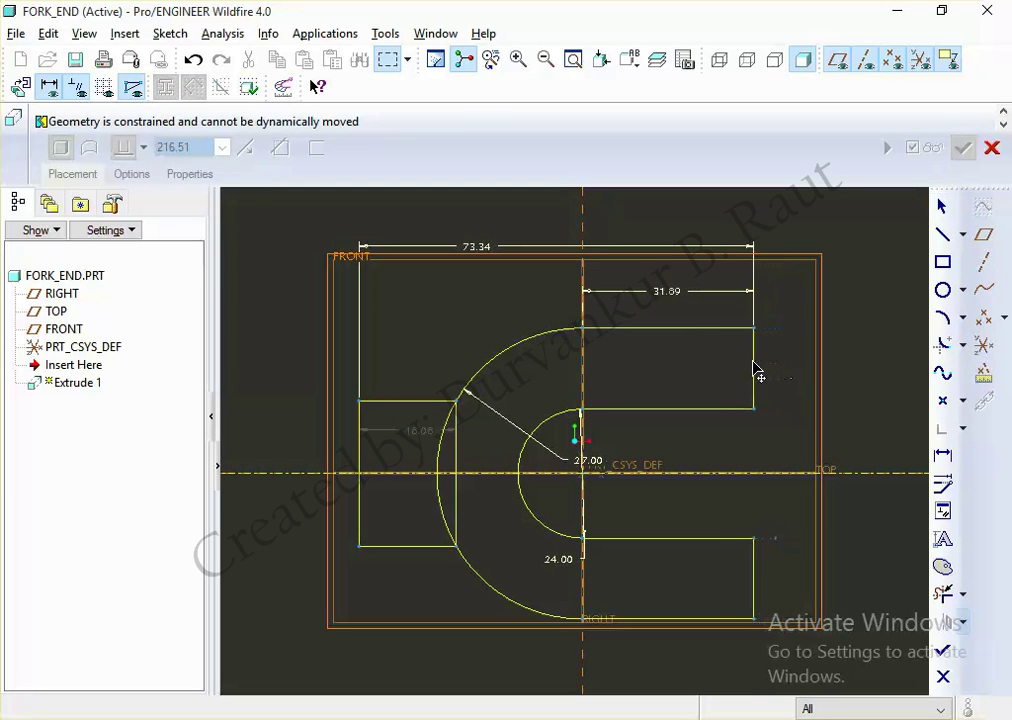
left_click_drag(757, 372, 713, 352)
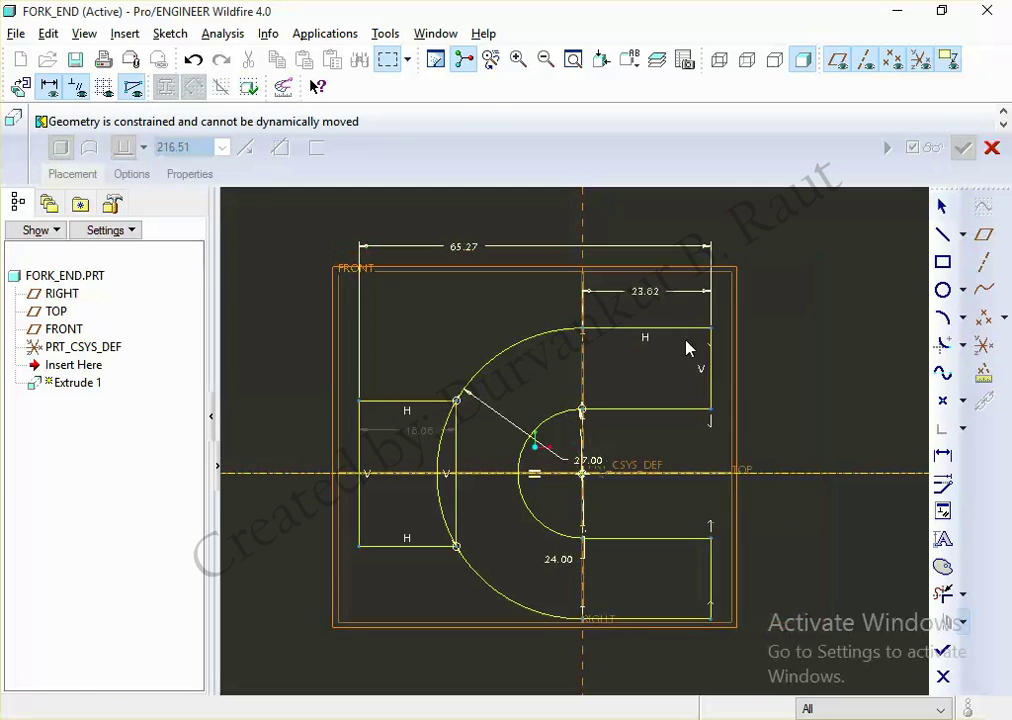
double_click(643, 291)
type("24")
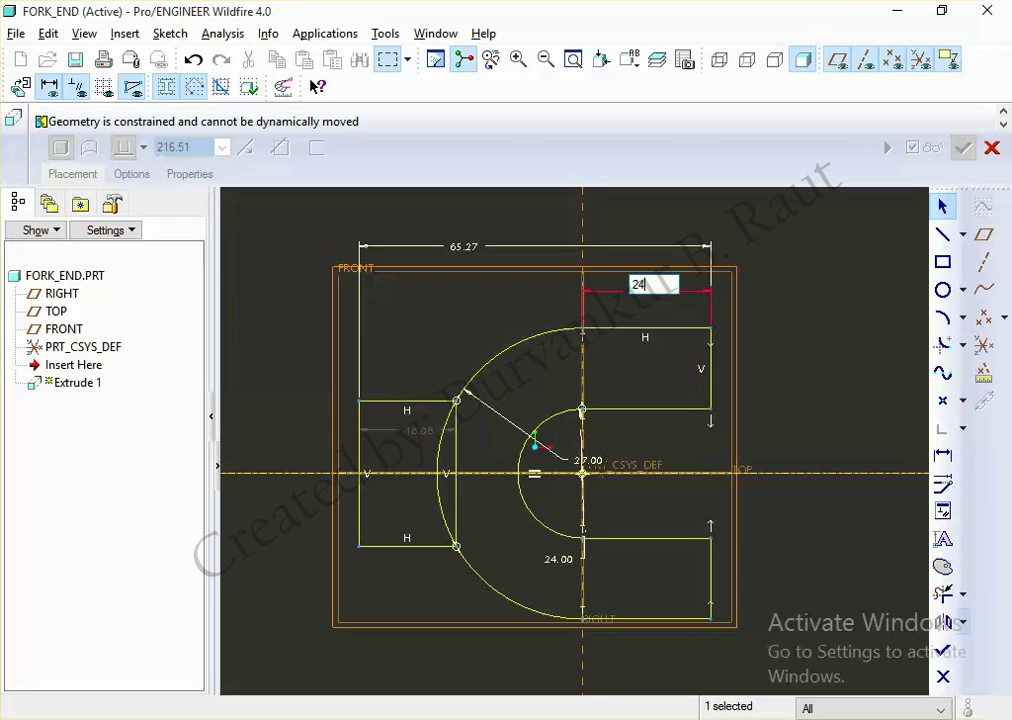
key("Return")
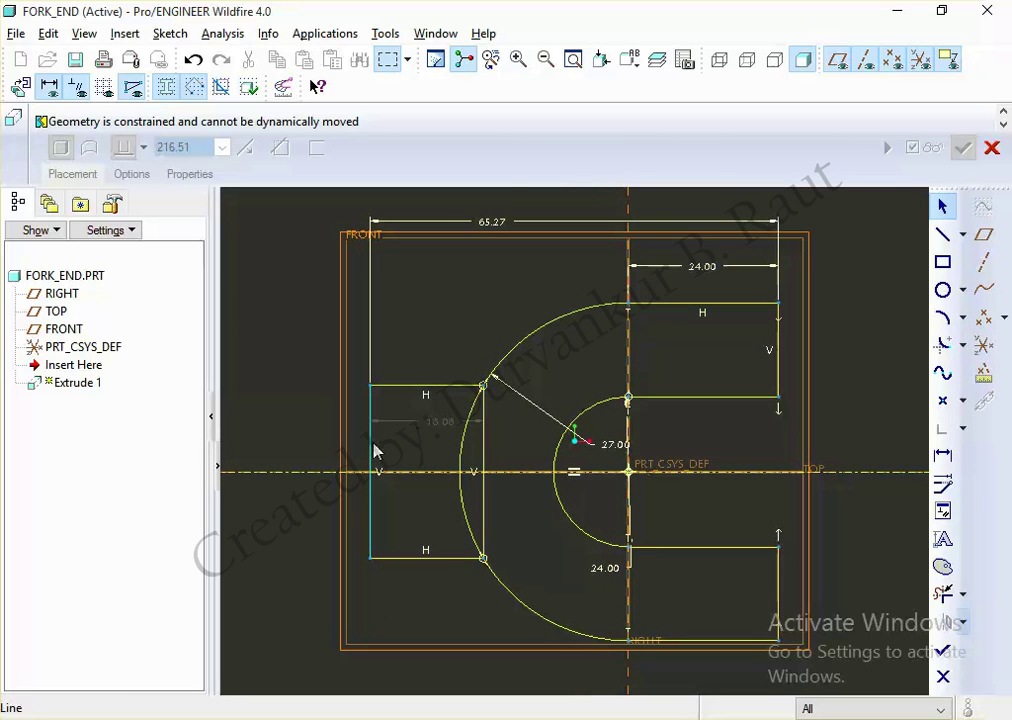
Step: Reapply the overall length, stretch the shank's left end outward, and restore the prongs to 24
double_click(489, 221)
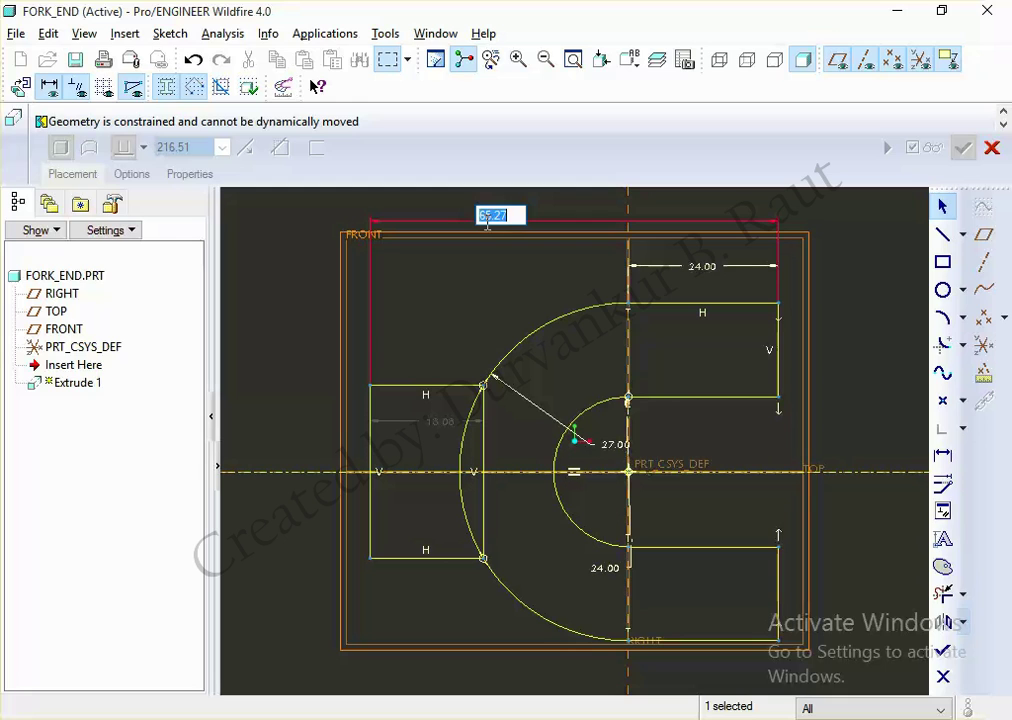
key("Return")
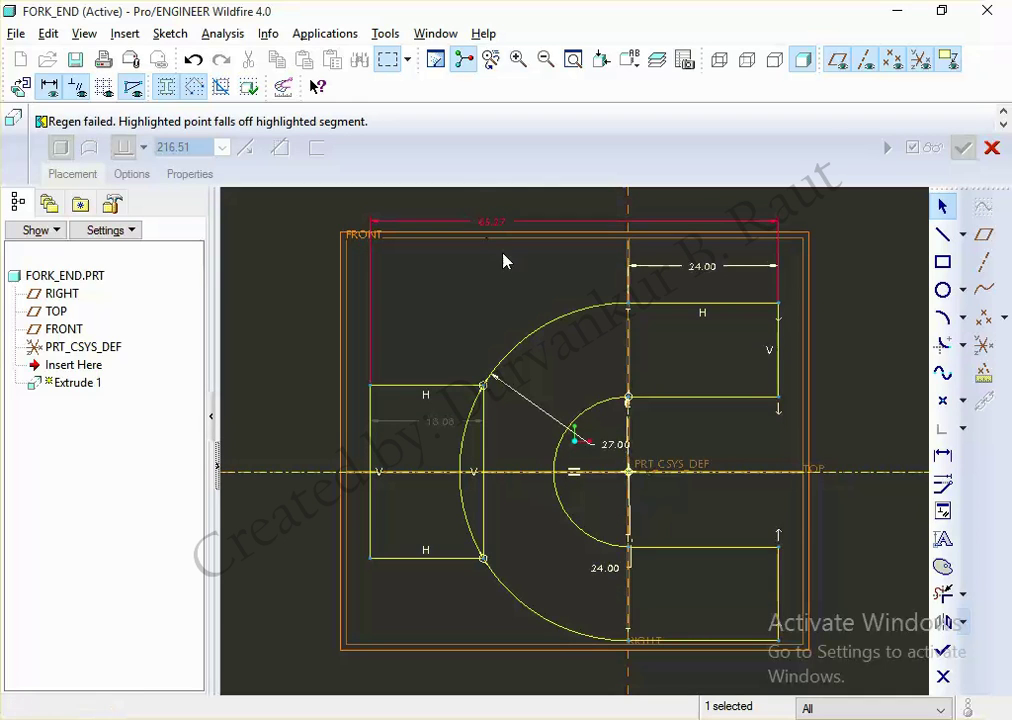
left_click_drag(372, 443, 316, 450)
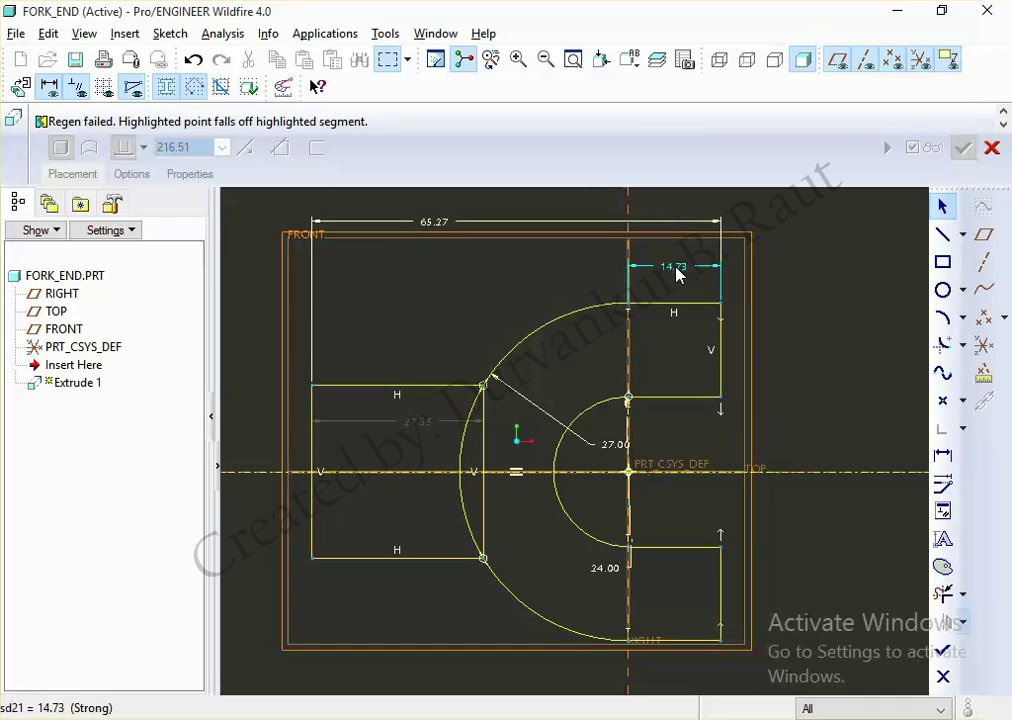
double_click(675, 263)
type("24")
key("Return")
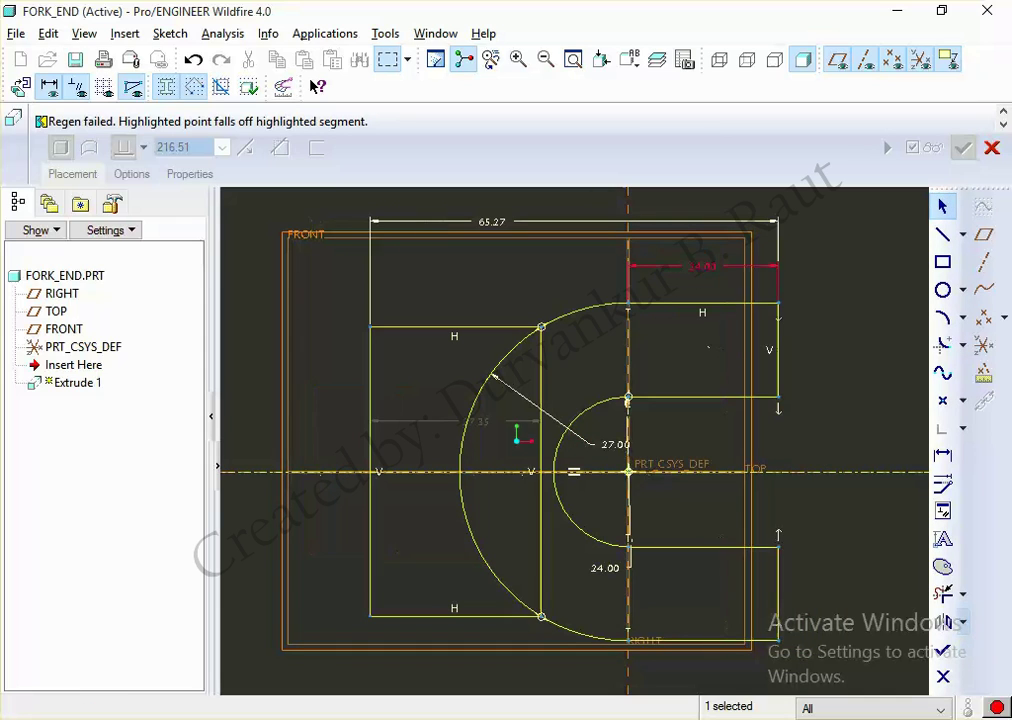
Step: Lock the 24.00 prong length dimension
right_click(780, 358)
left_click(716, 350)
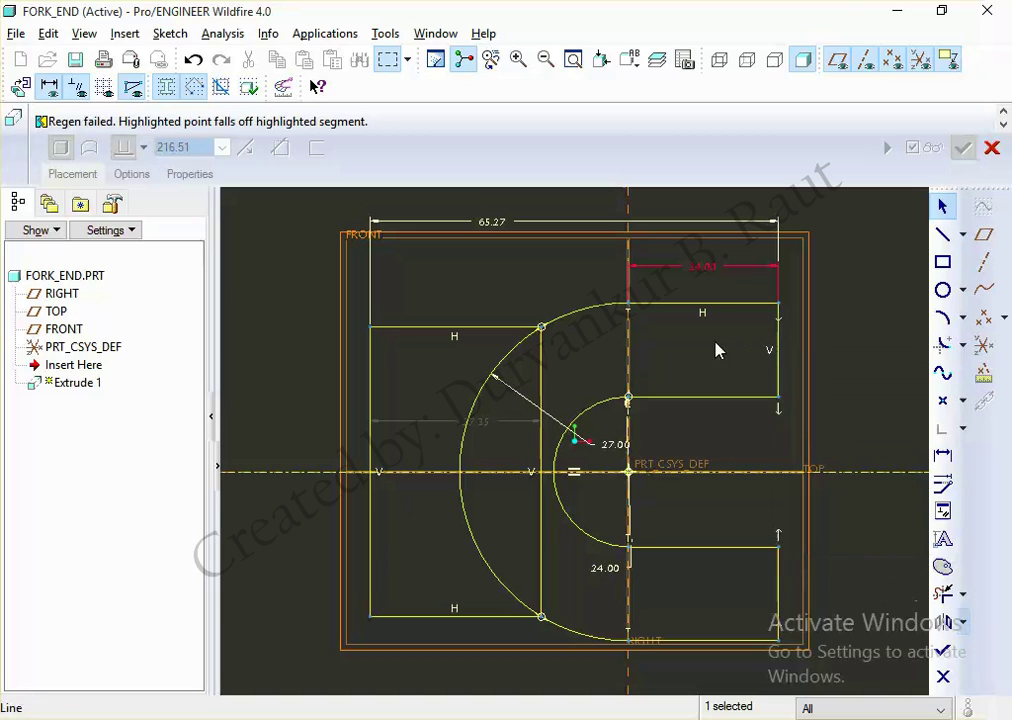
right_click(709, 274)
left_click(760, 408)
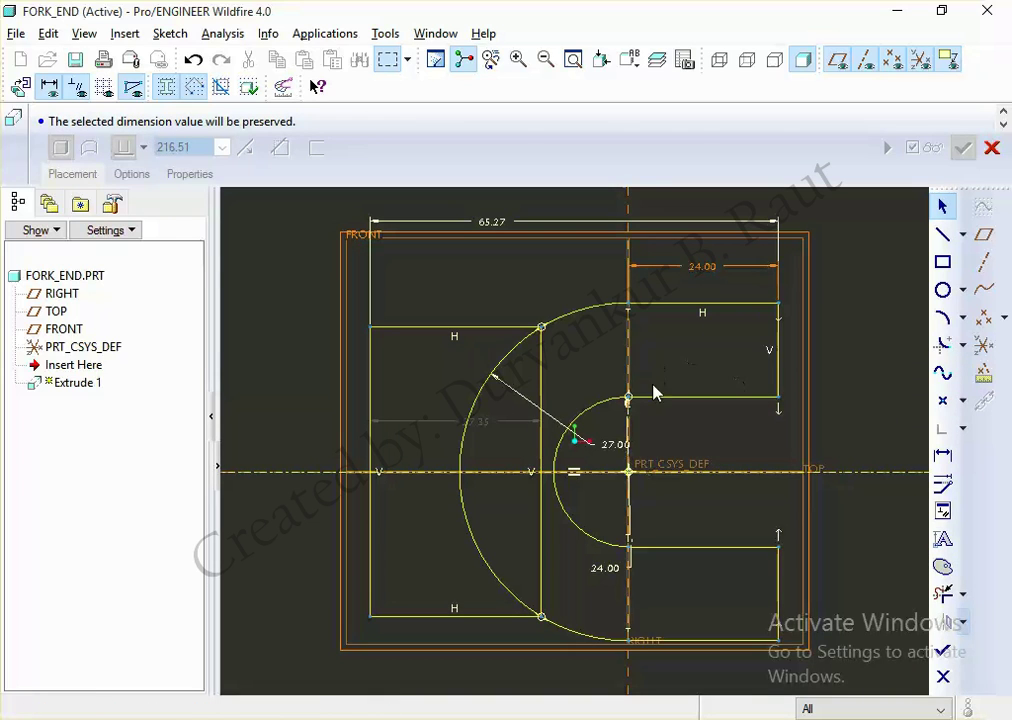
scroll(655, 393, "up", 3)
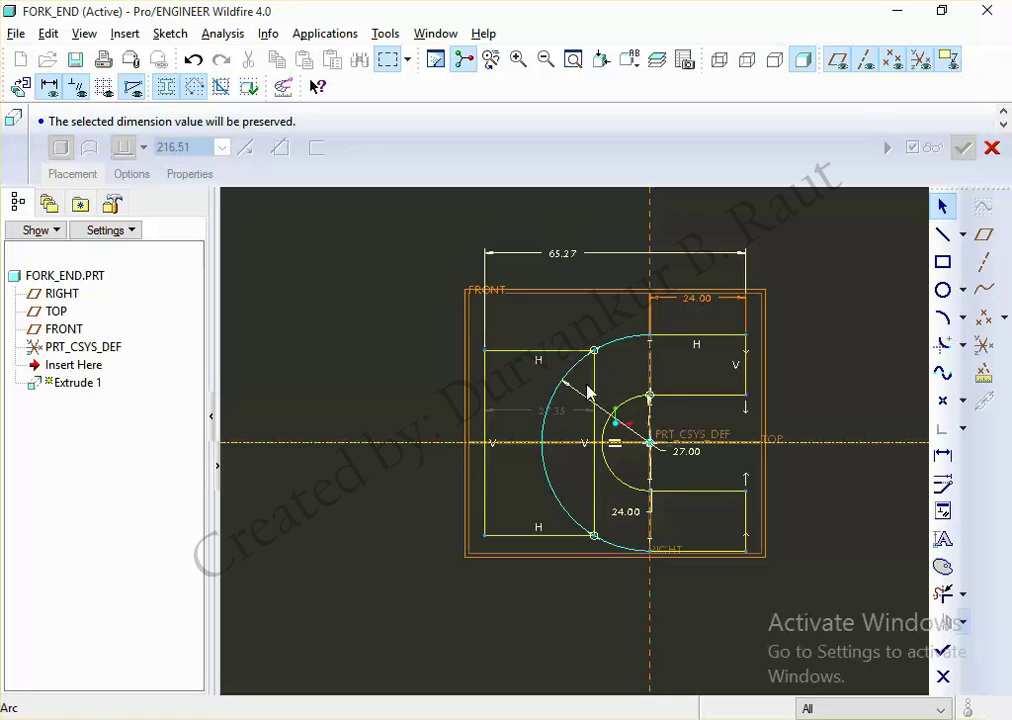
Step: Add a shank height dimension and change it from 46.27 to 24
left_click(942, 454)
left_click(562, 360)
middle_click(413, 495)
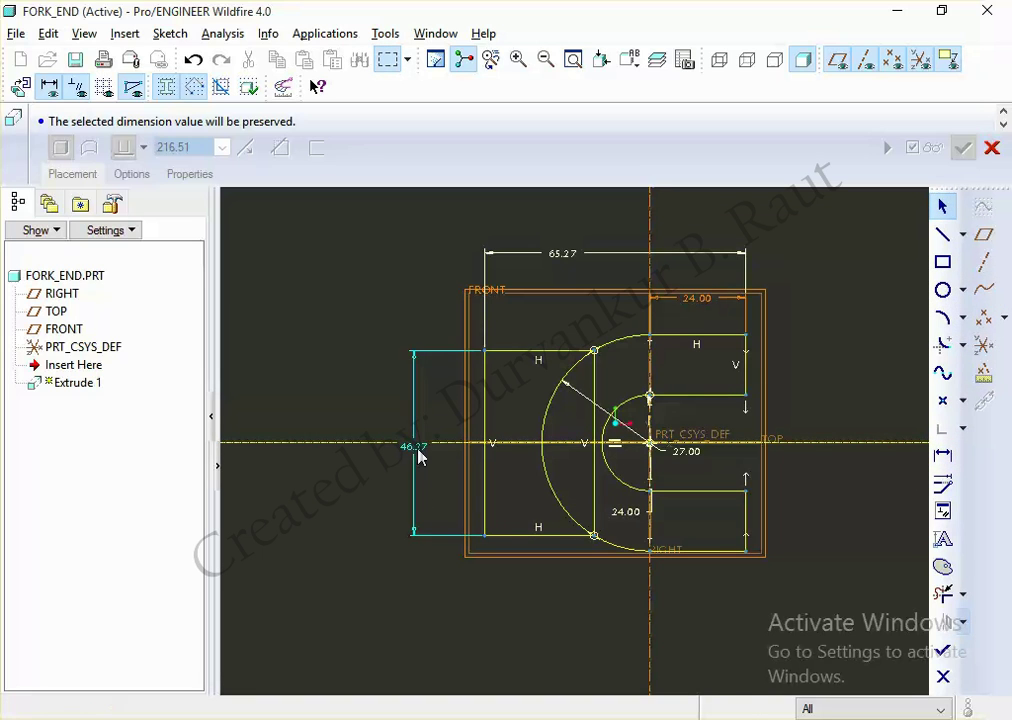
double_click(420, 457)
type("34")
key("Return")
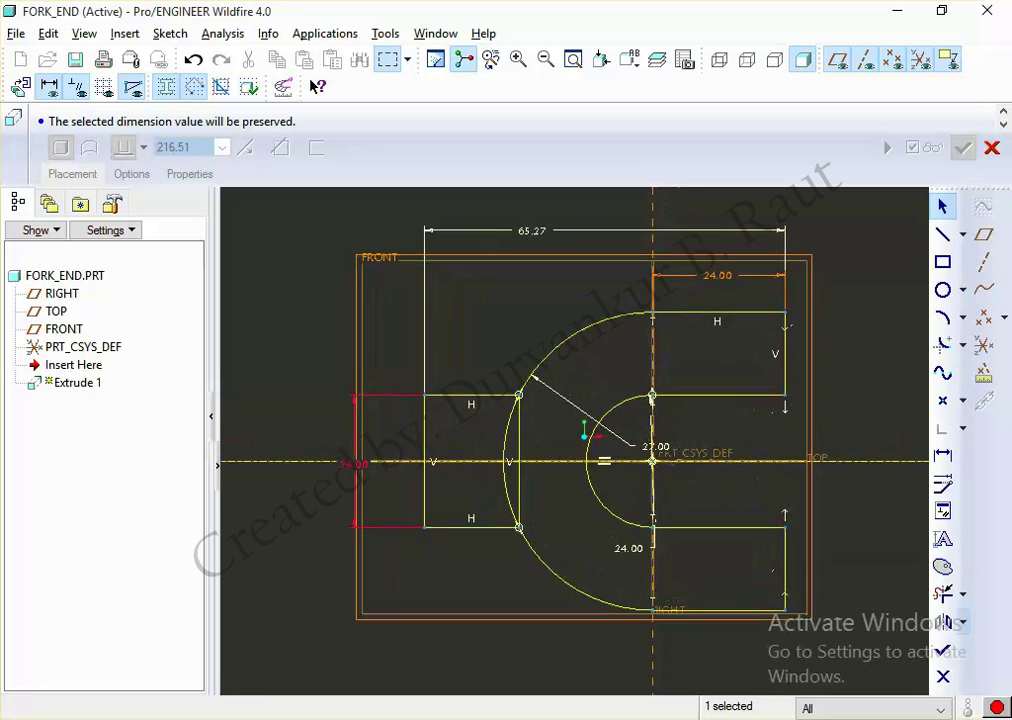
Step: Trim away the inner arc and overlapping lines to leave one closed fork outline
left_click(943, 593)
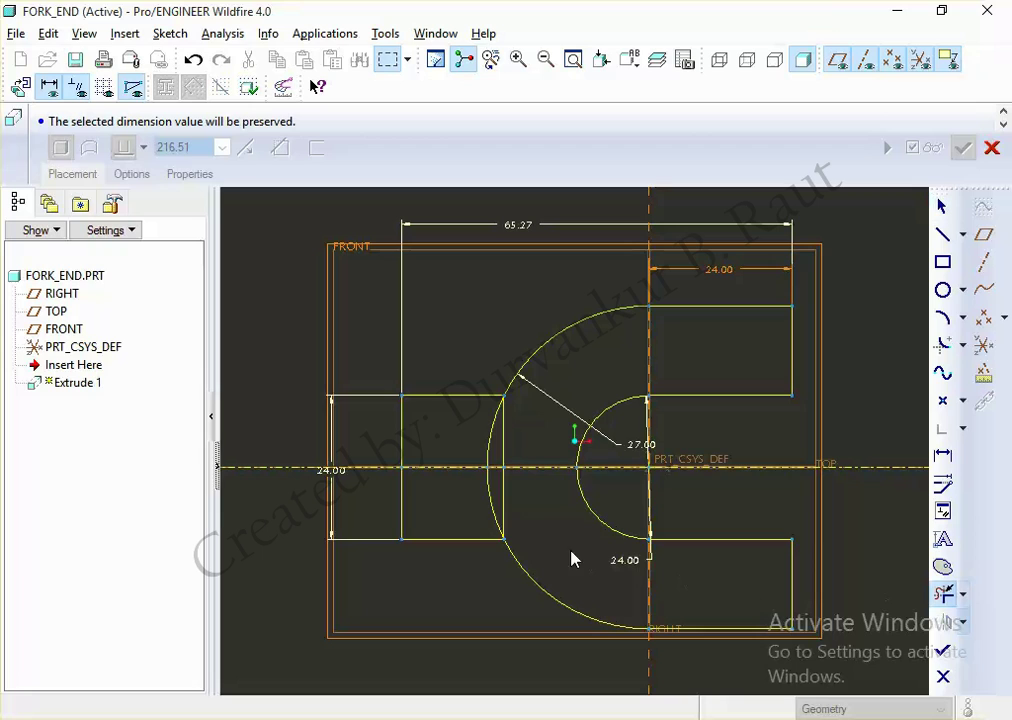
left_click_drag(459, 466, 505, 420)
middle_click(550, 405)
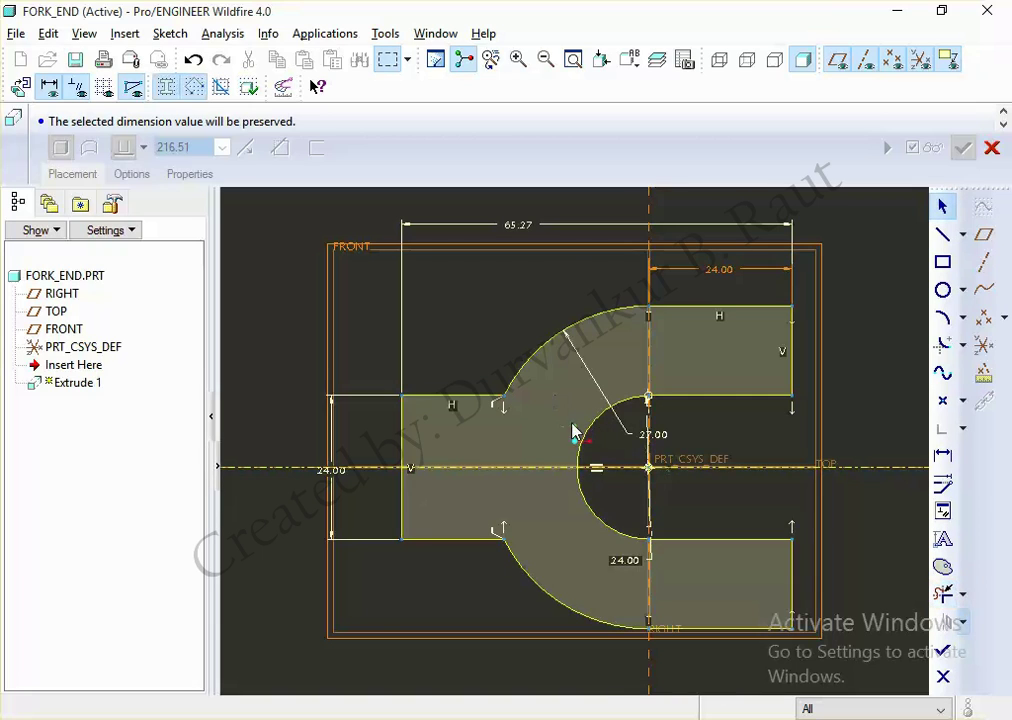
scroll(571, 429, "up", 2)
Step: Change the overall length from 65.27 back to 80 and view the reference drawing
double_click(539, 268)
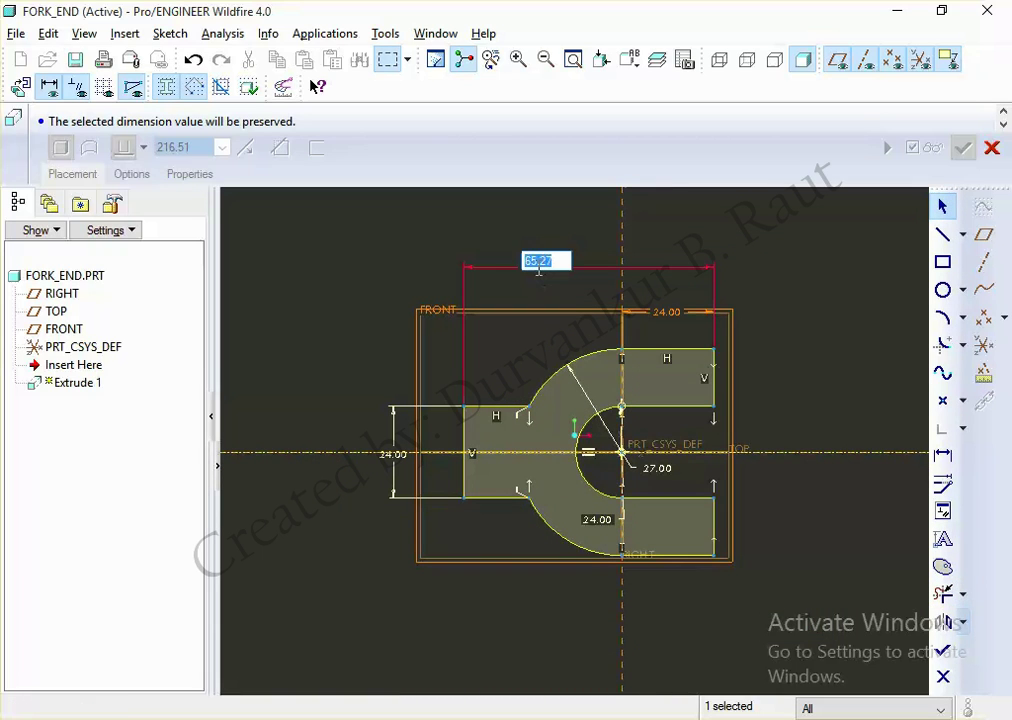
type("0")
key("Return")
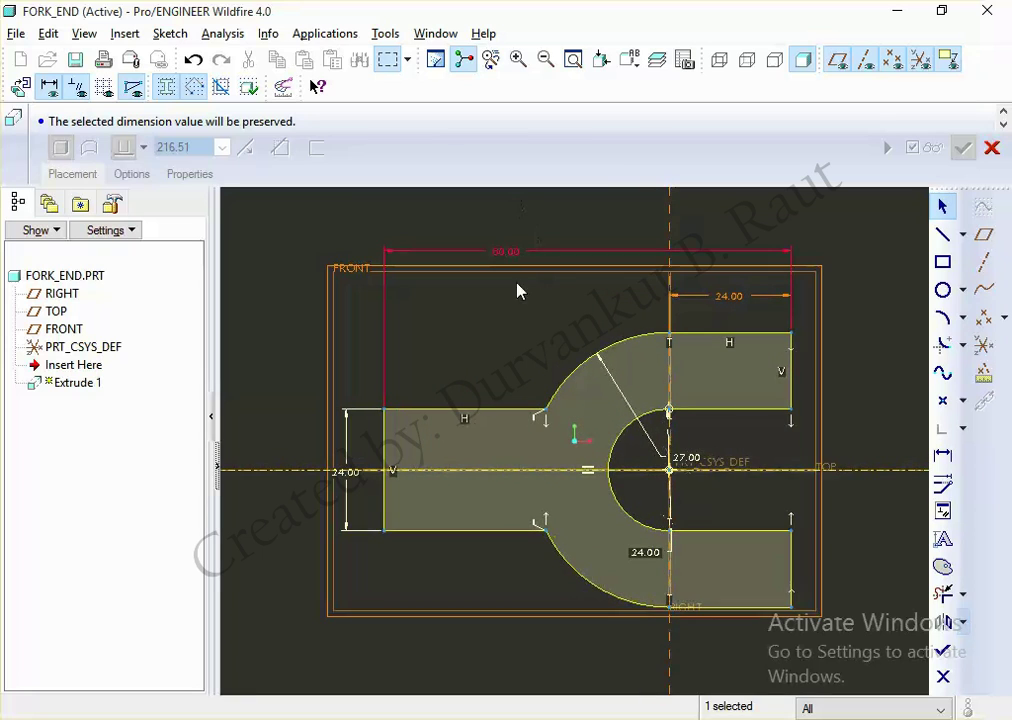
scroll(575, 368, "up", 1)
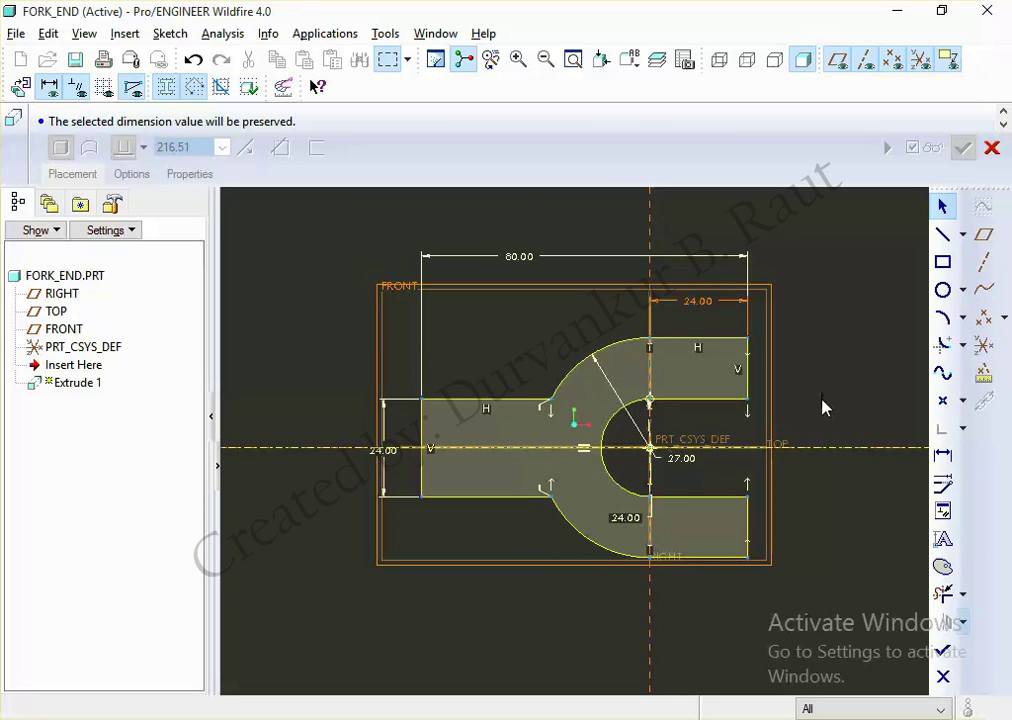
key("alt+Tab")
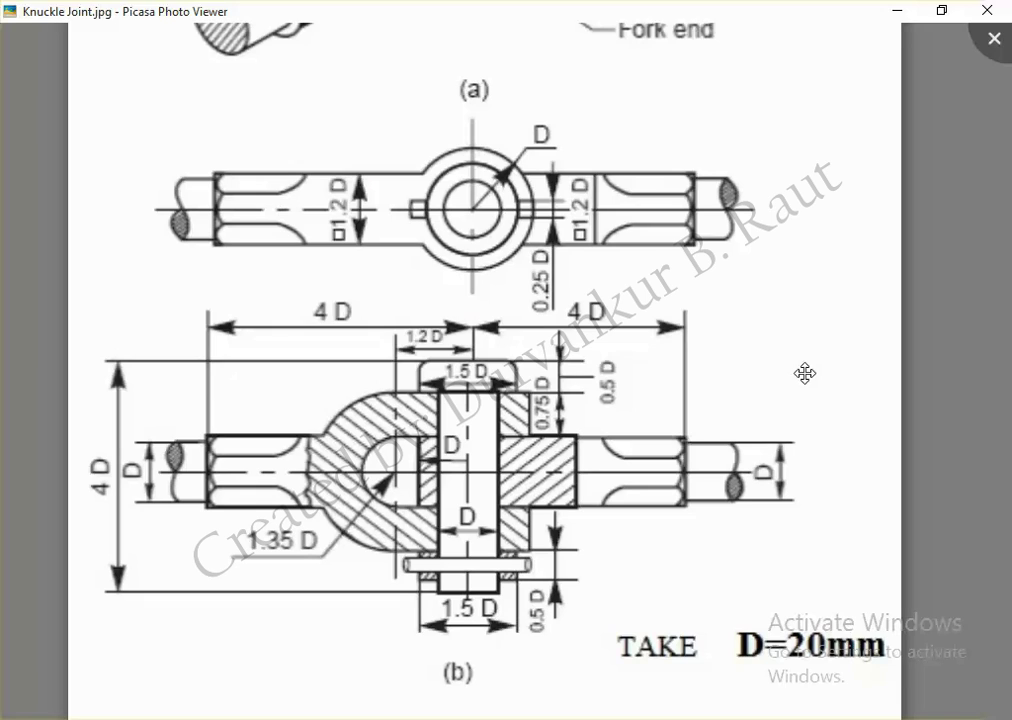
key("alt+Tab")
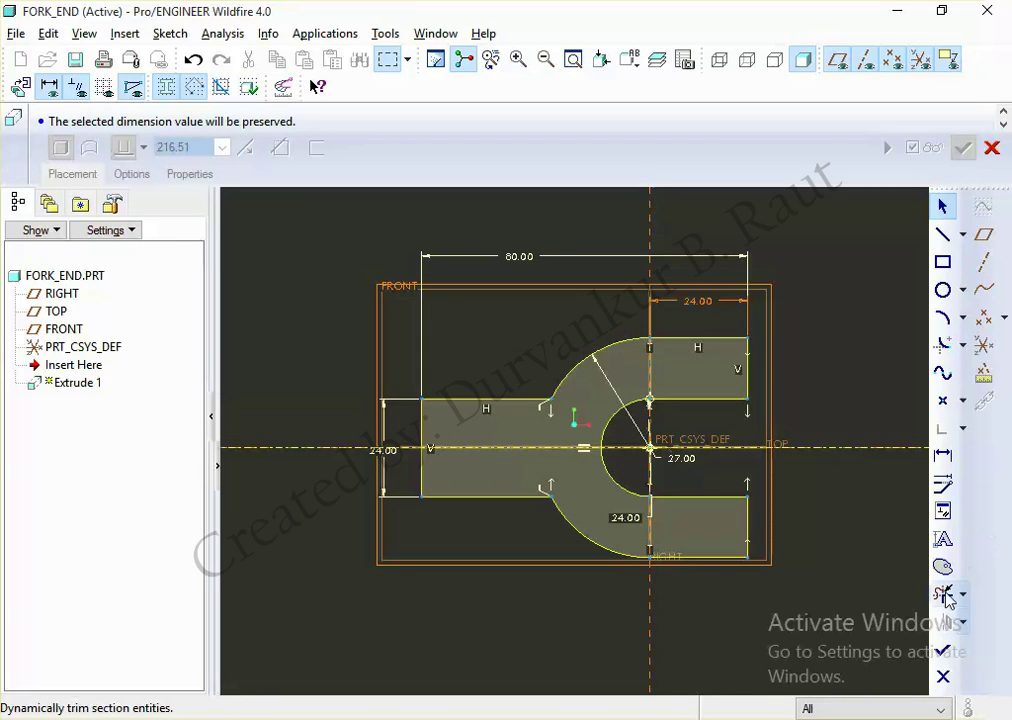
Step: Extrude the fork profile 24 deep, symmetric about the sketch plane
left_click(943, 650)
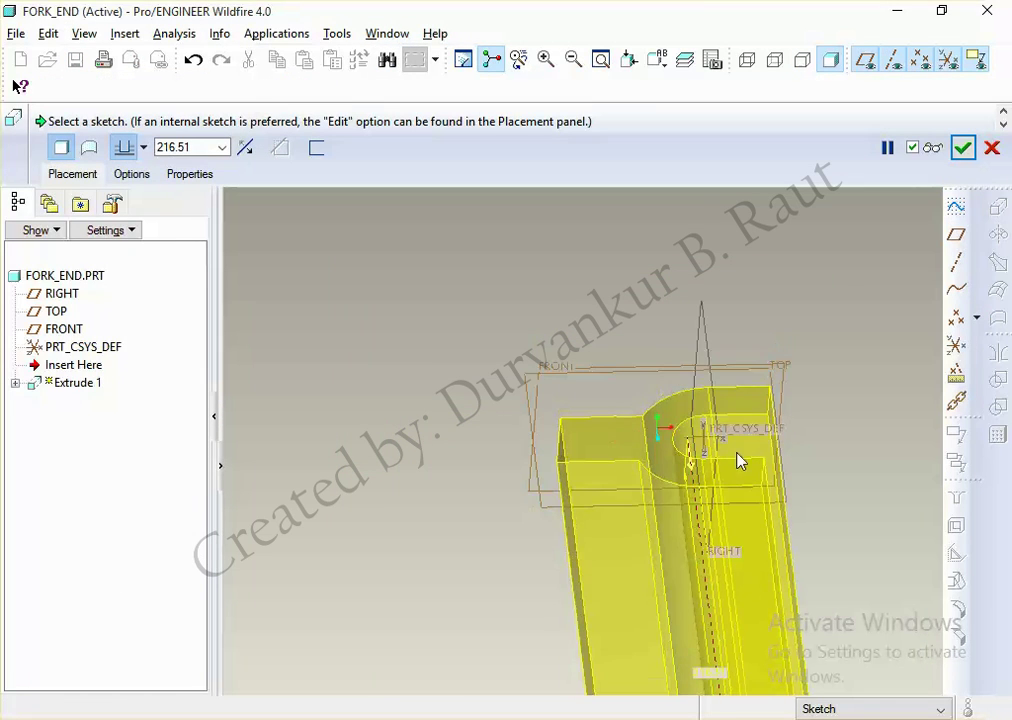
double_click(200, 148)
type("2")
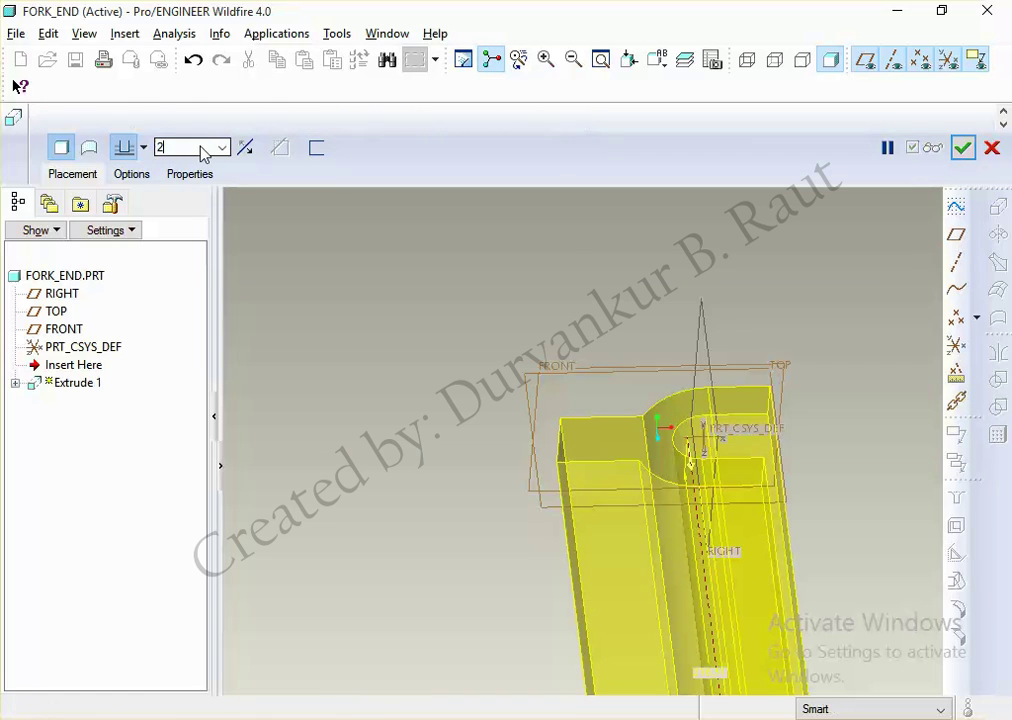
type("4")
key("Return")
left_click(143, 148)
middle_click(473, 336)
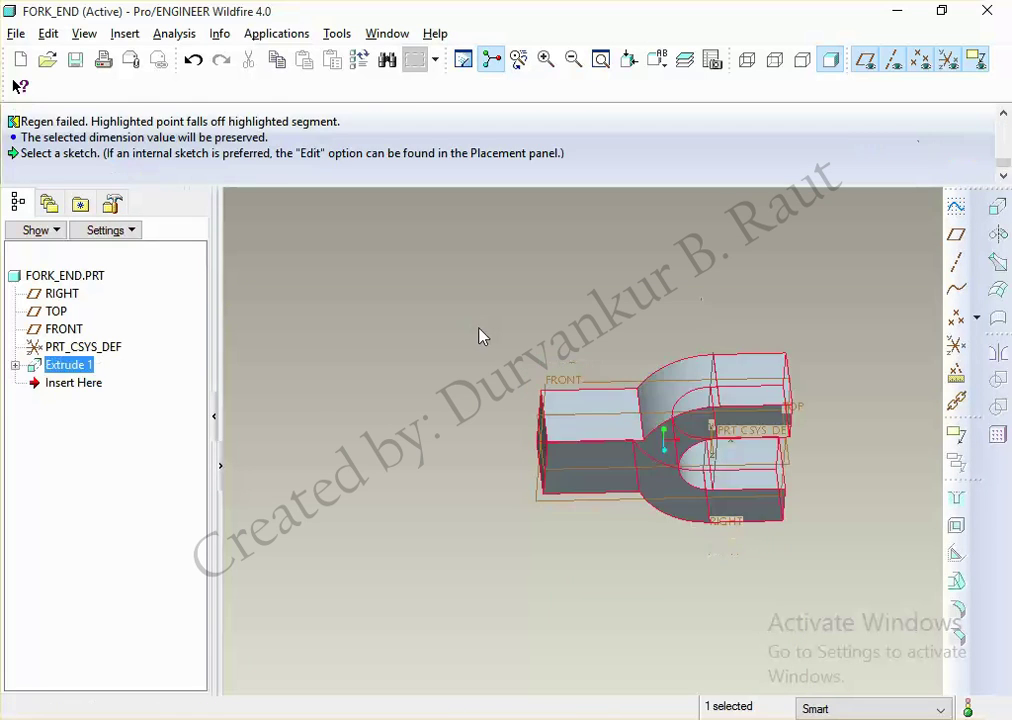
left_click(473, 336)
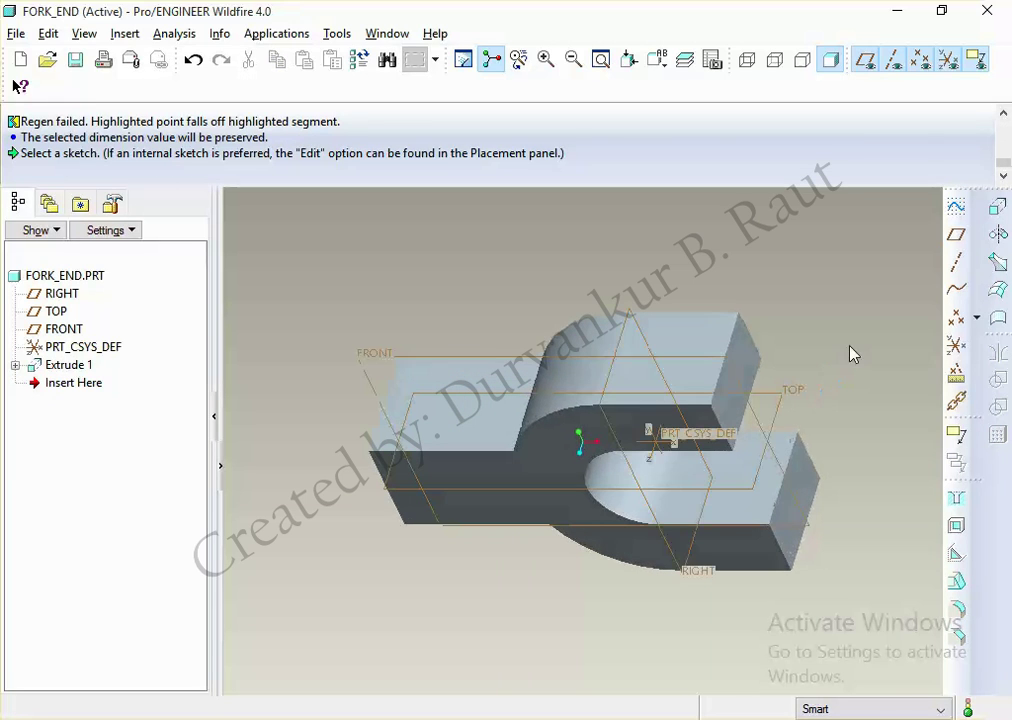
Step: Start a second extrusion with its sketch placed on the fork's top face
left_click(999, 210)
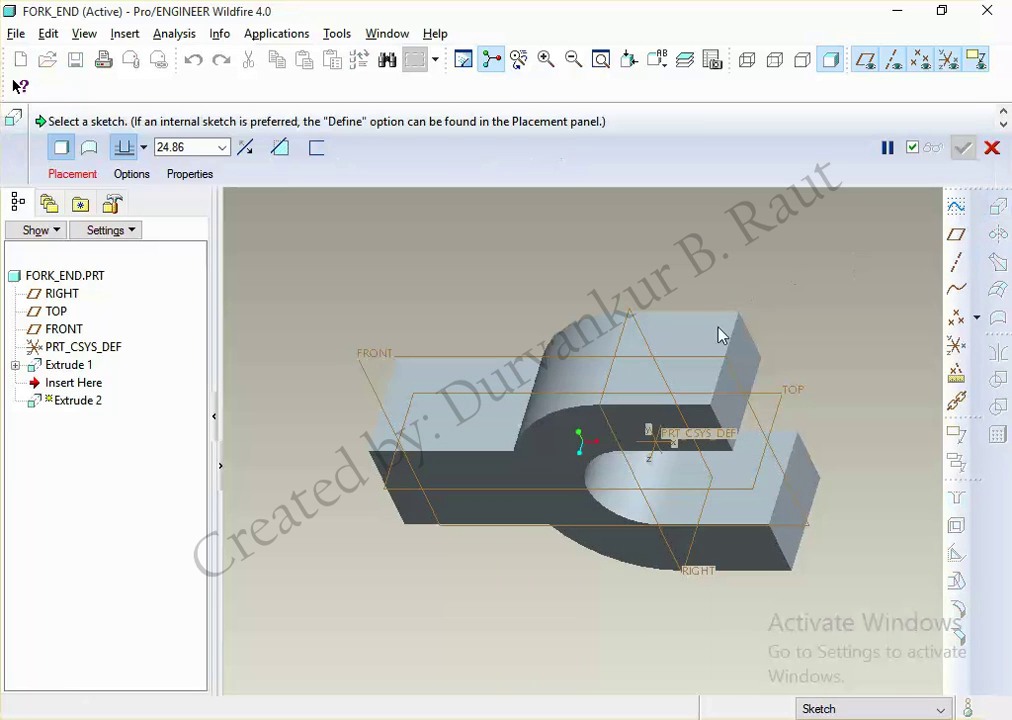
left_click(86, 178)
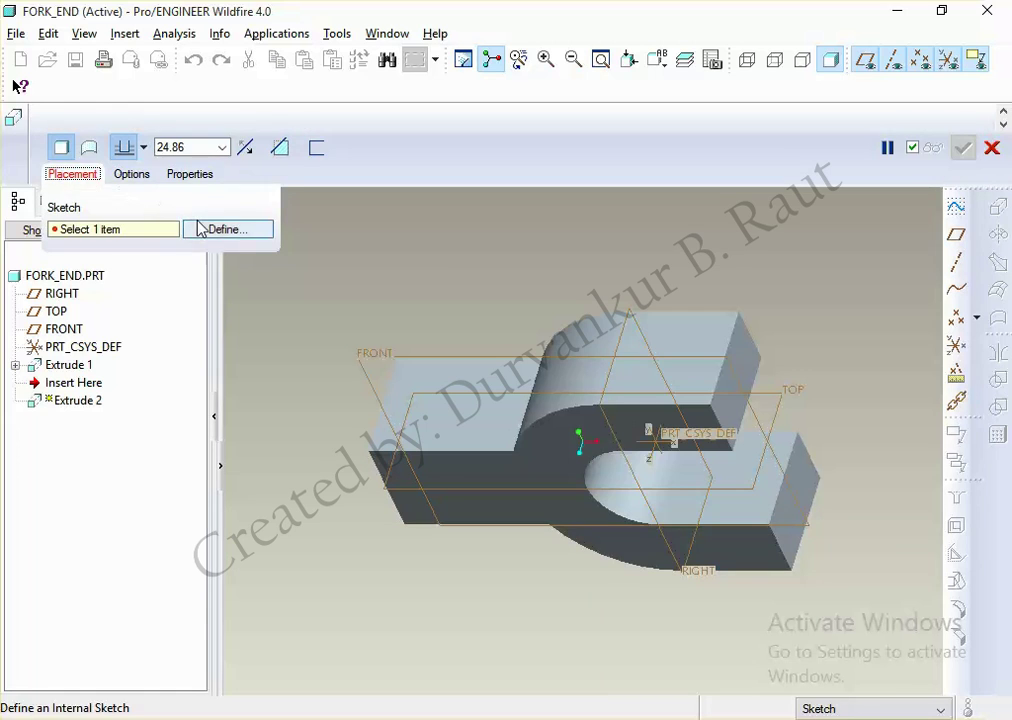
left_click(222, 228)
left_click(708, 334)
left_click(910, 243)
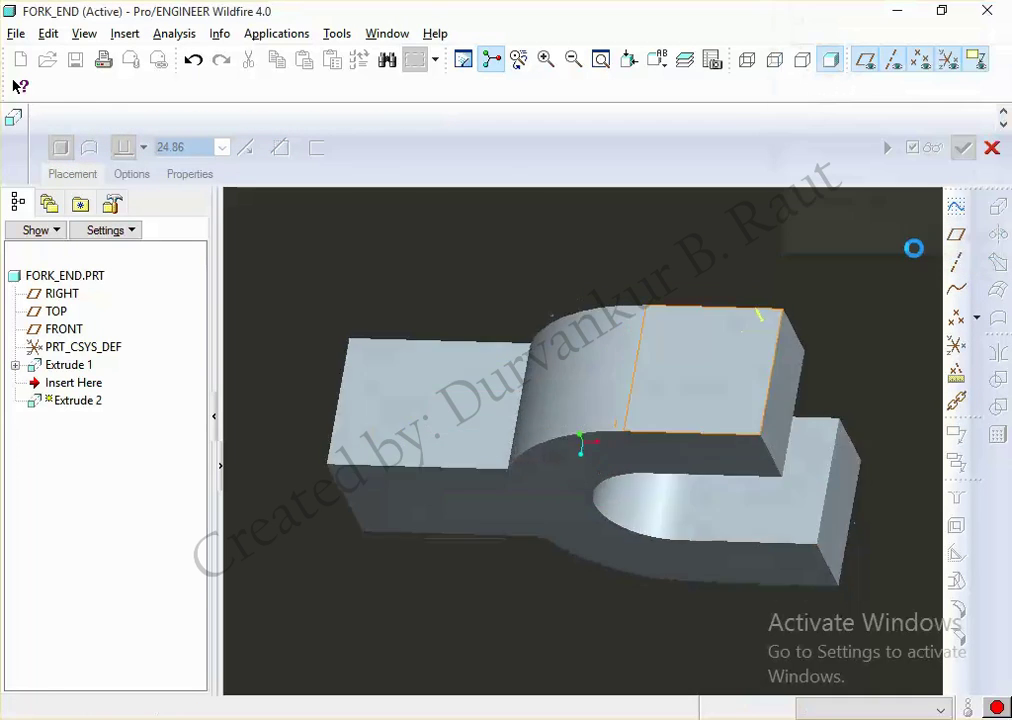
Step: Switch to hidden-line display and add the rectangle's right and bottom edges as sketch references
left_click(747, 59)
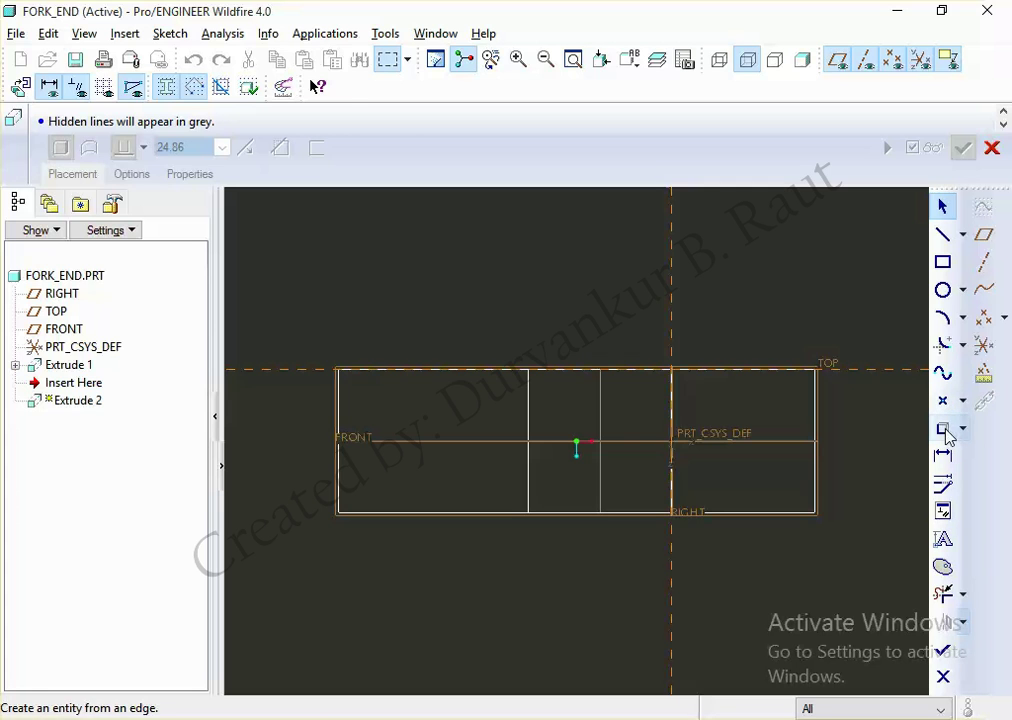
left_click(170, 33)
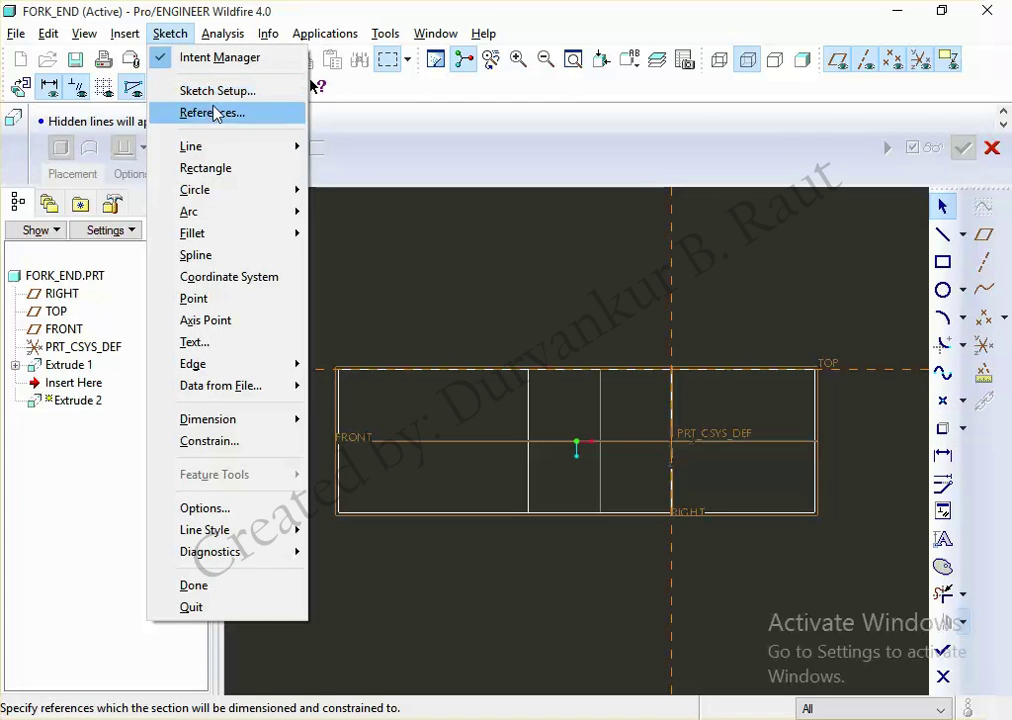
left_click(213, 113)
left_click(815, 413)
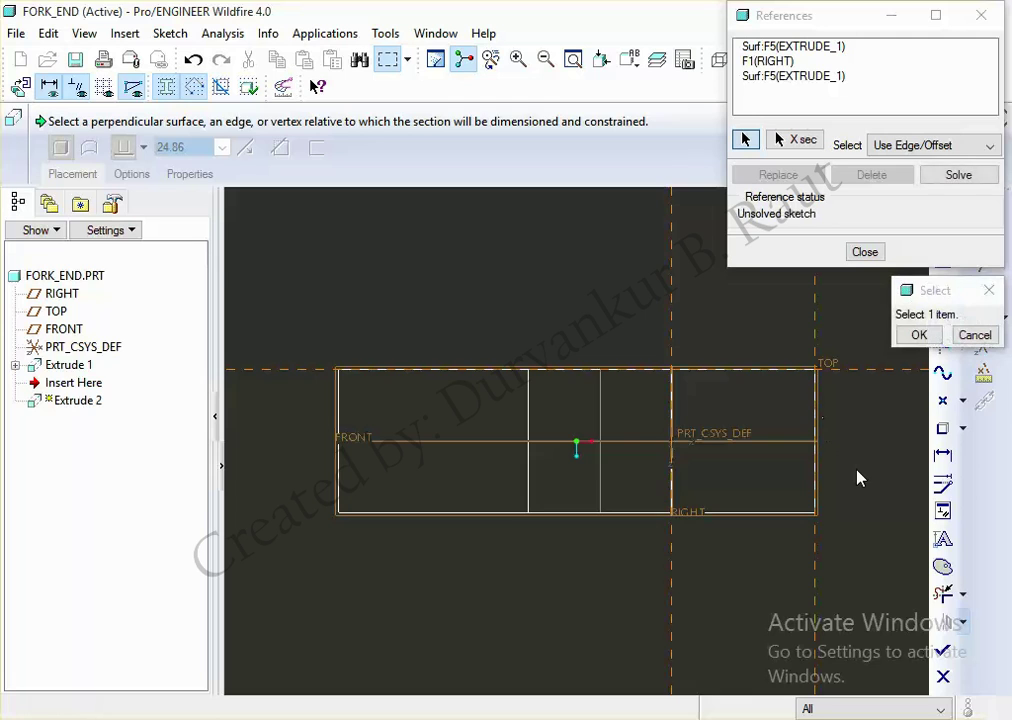
left_click(782, 515)
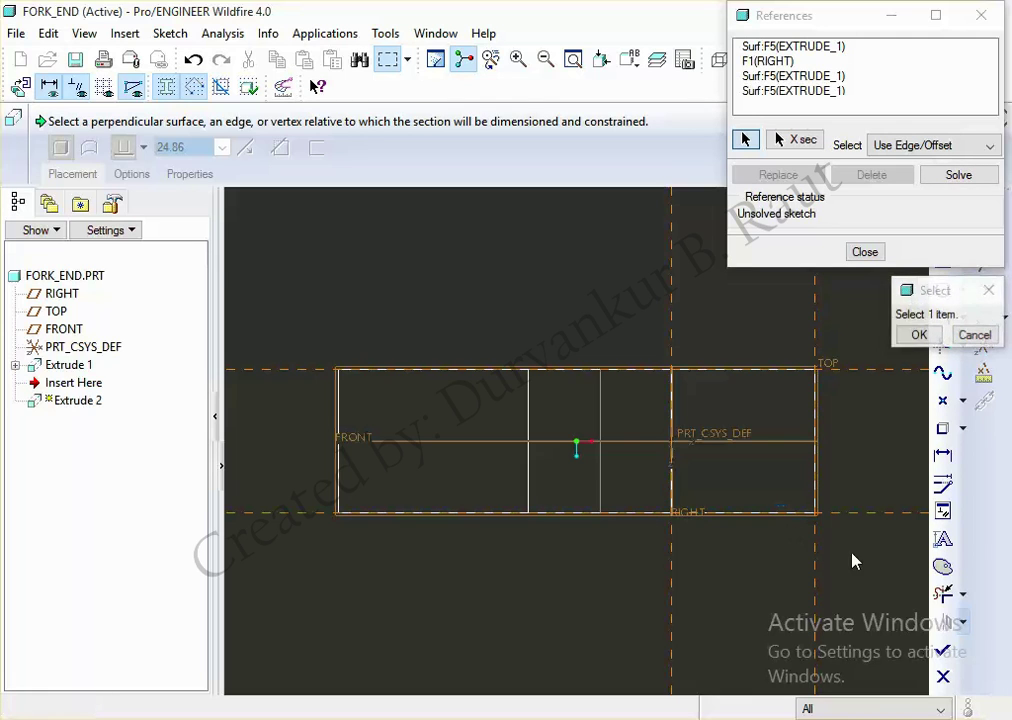
middle_click(855, 562)
middle_click(855, 562)
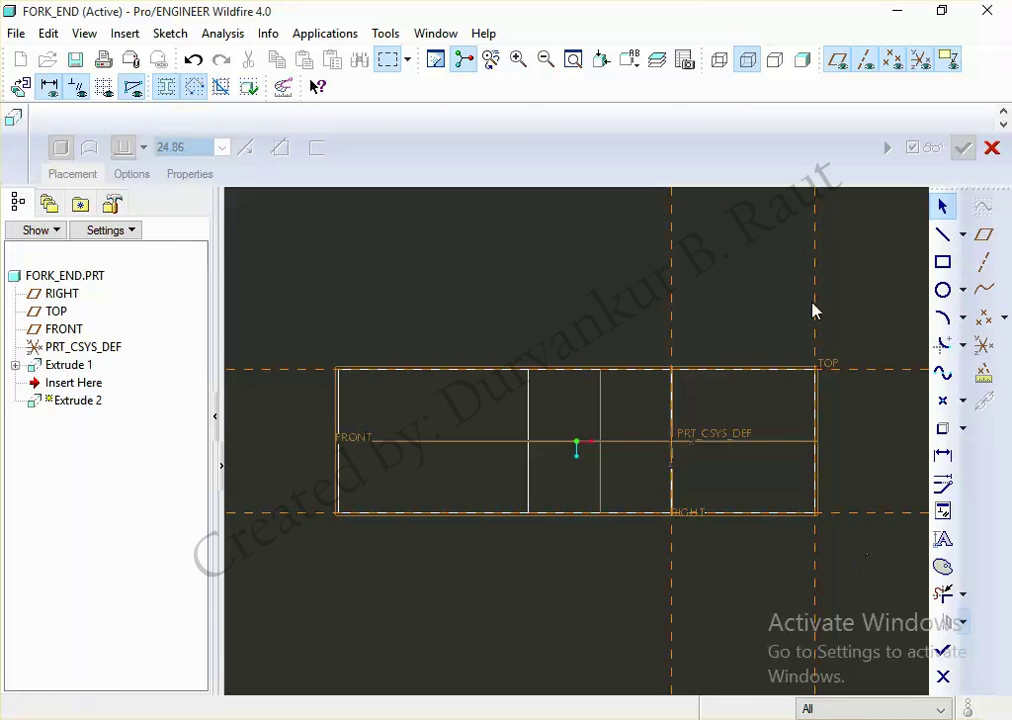
Step: Add the FRONT plane as a reference so the sketch is fully resolved
left_click(170, 33)
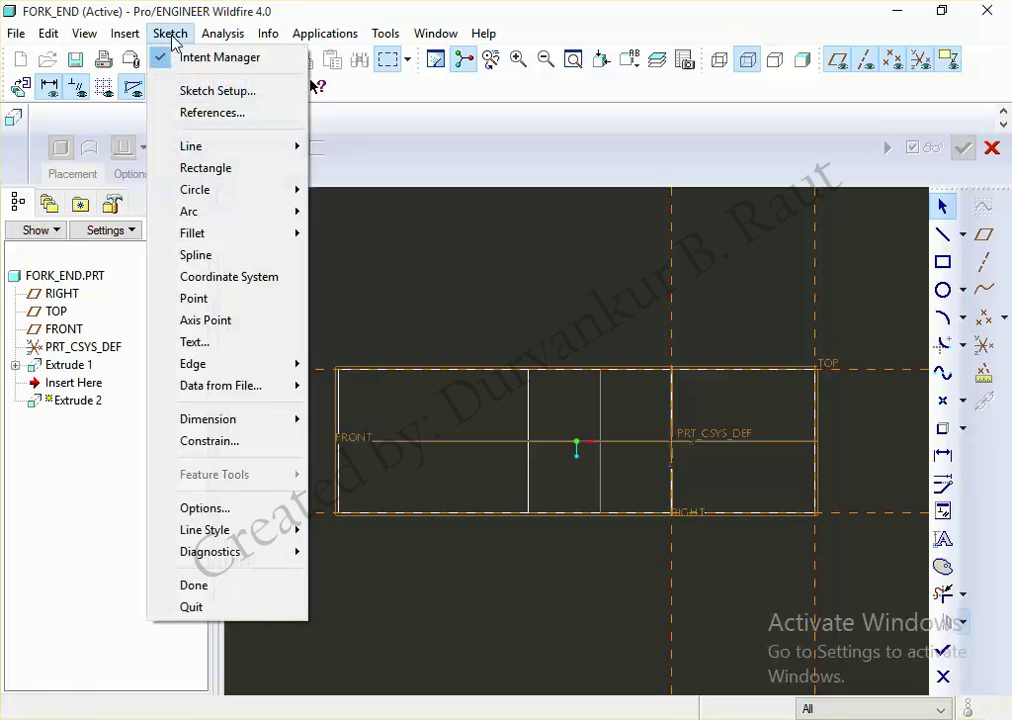
left_click(210, 111)
left_click(765, 453)
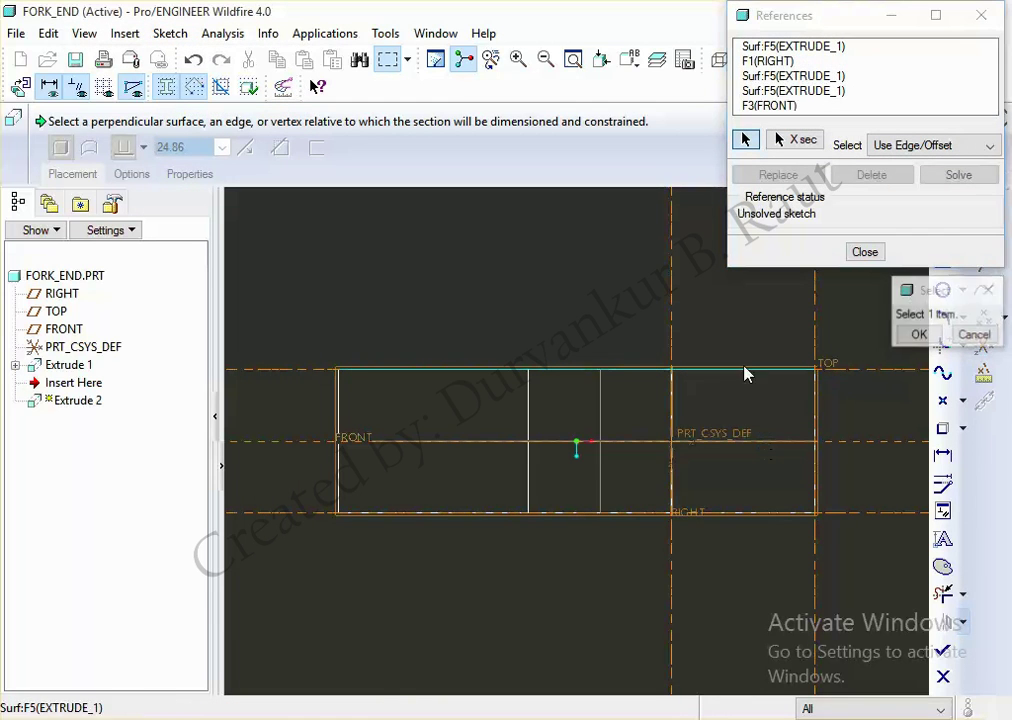
middle_click(736, 355)
middle_click(737, 355)
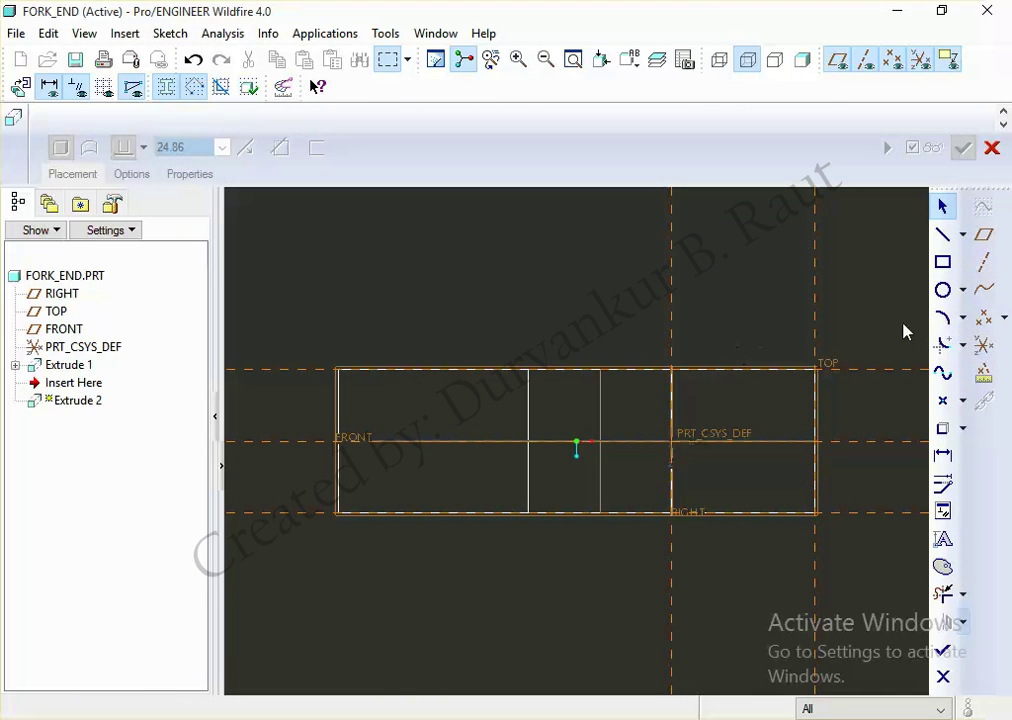
left_click(943, 293)
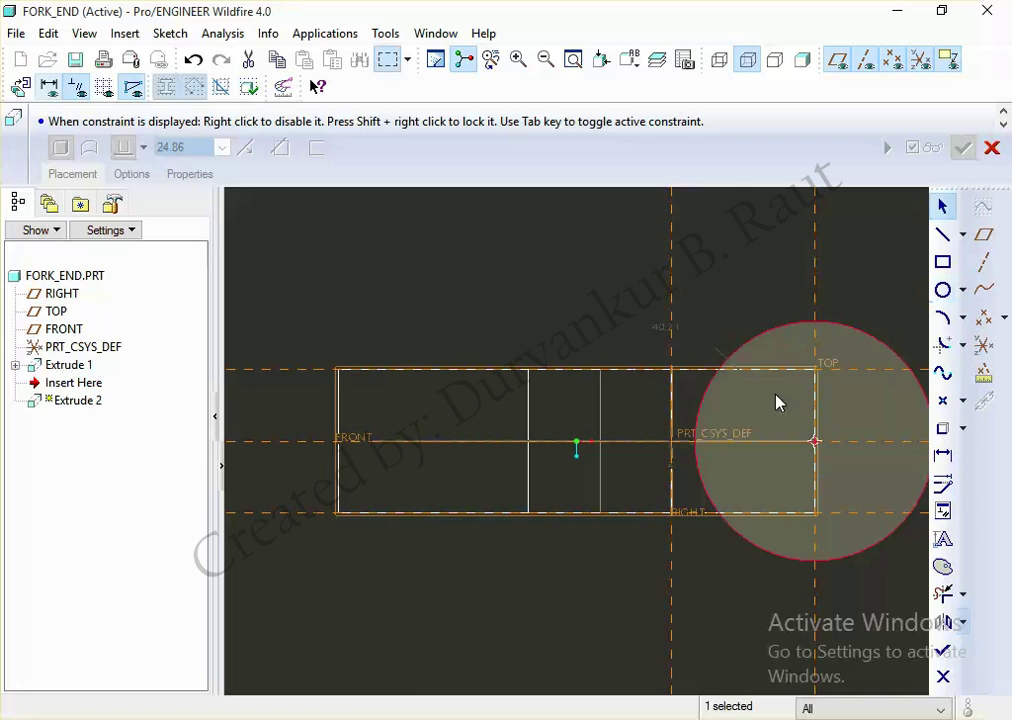
Step: Draw a circle on the rectangle's right edge, dimension it, and finish the Extrude 2 sketch
key("alt+Tab")
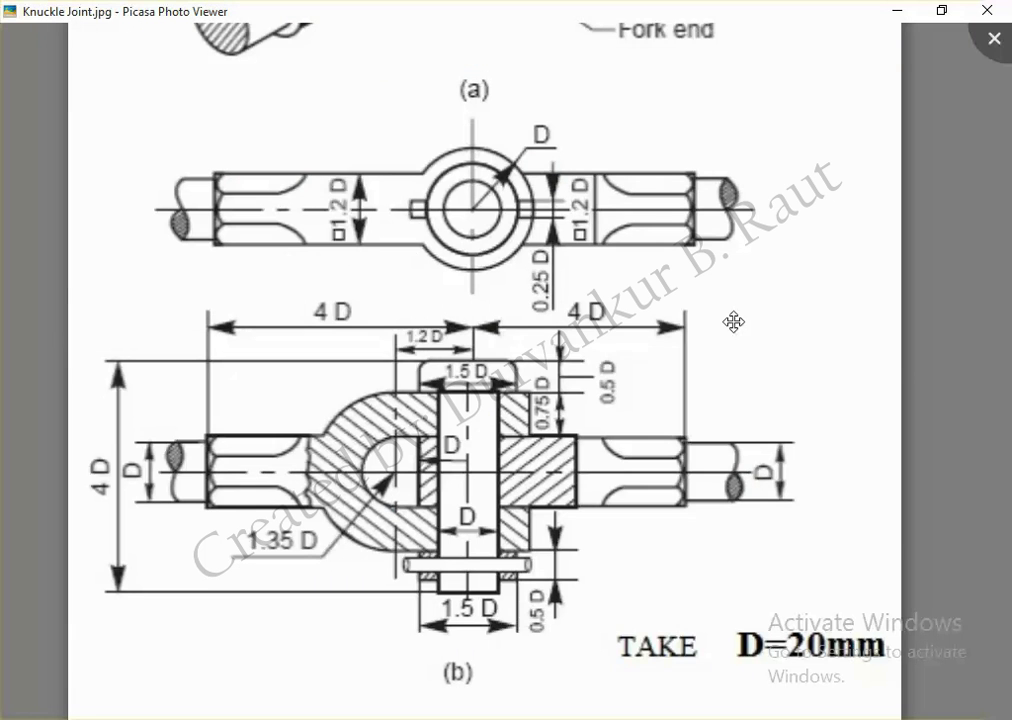
key("alt+Tab")
left_click(731, 320)
left_click(943, 455)
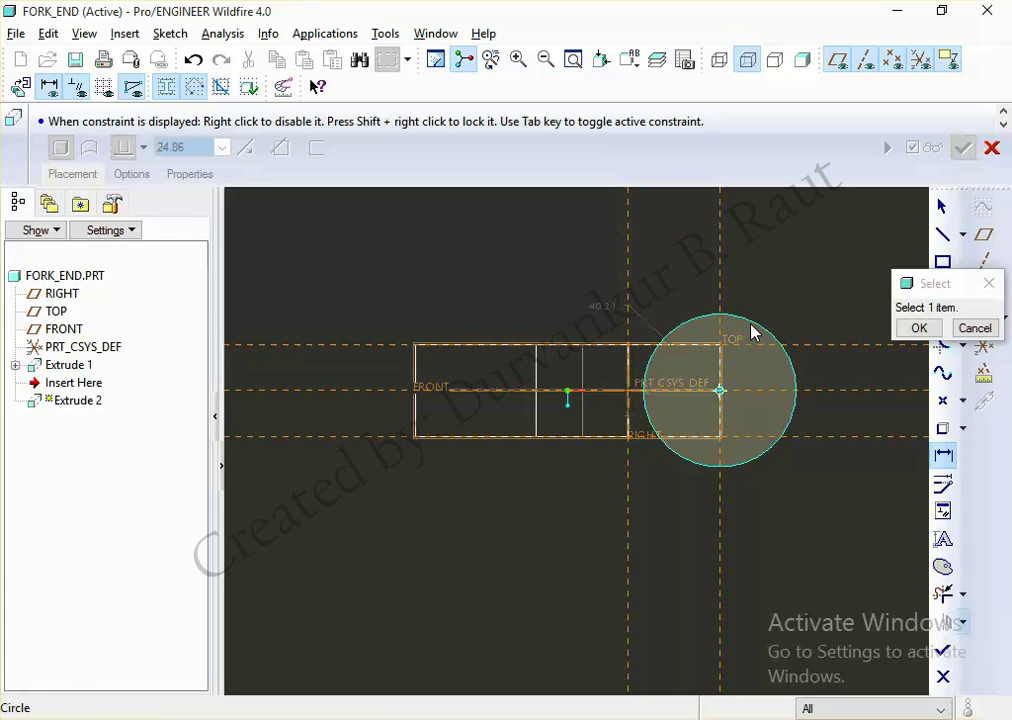
left_click(757, 320)
middle_click(786, 309)
middle_click(806, 323)
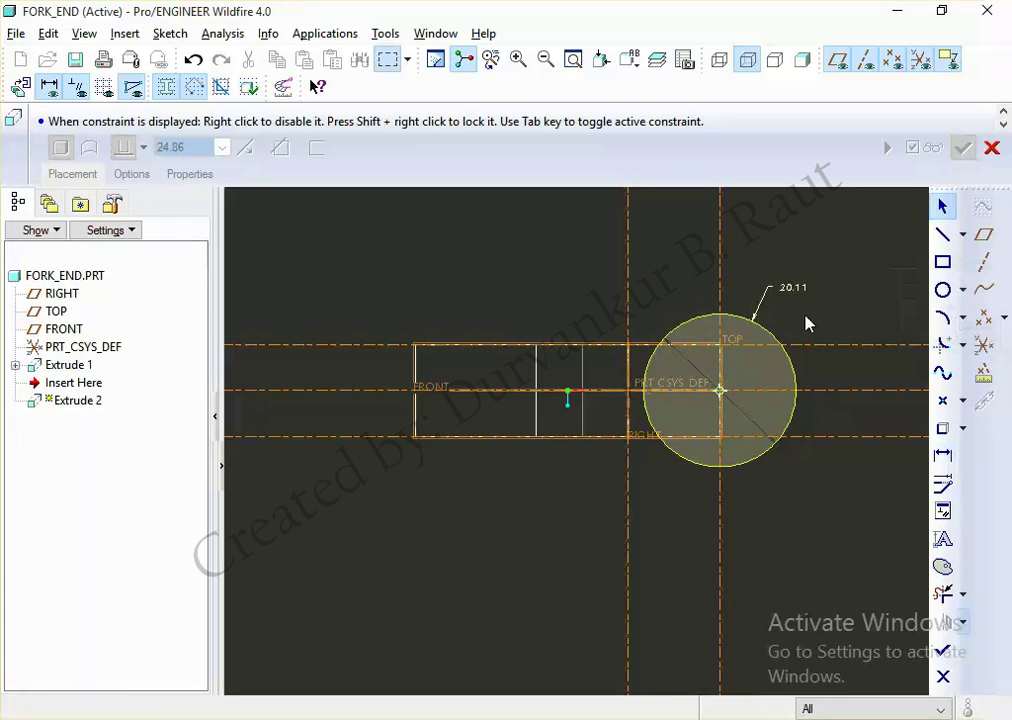
double_click(795, 288)
type("20")
key("Return")
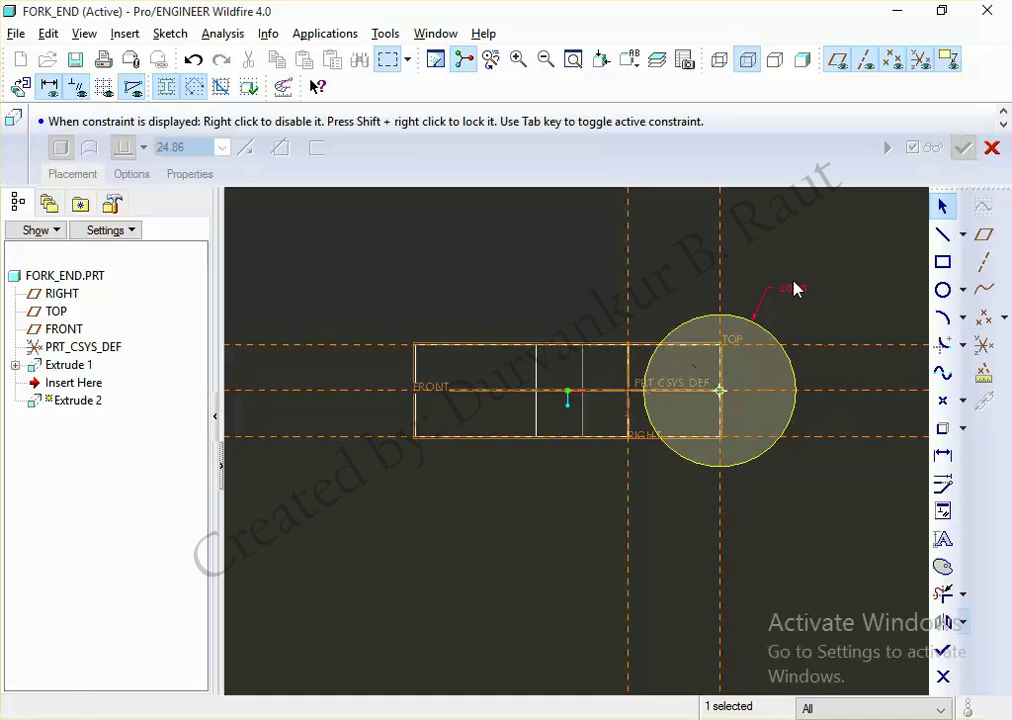
left_click(943, 650)
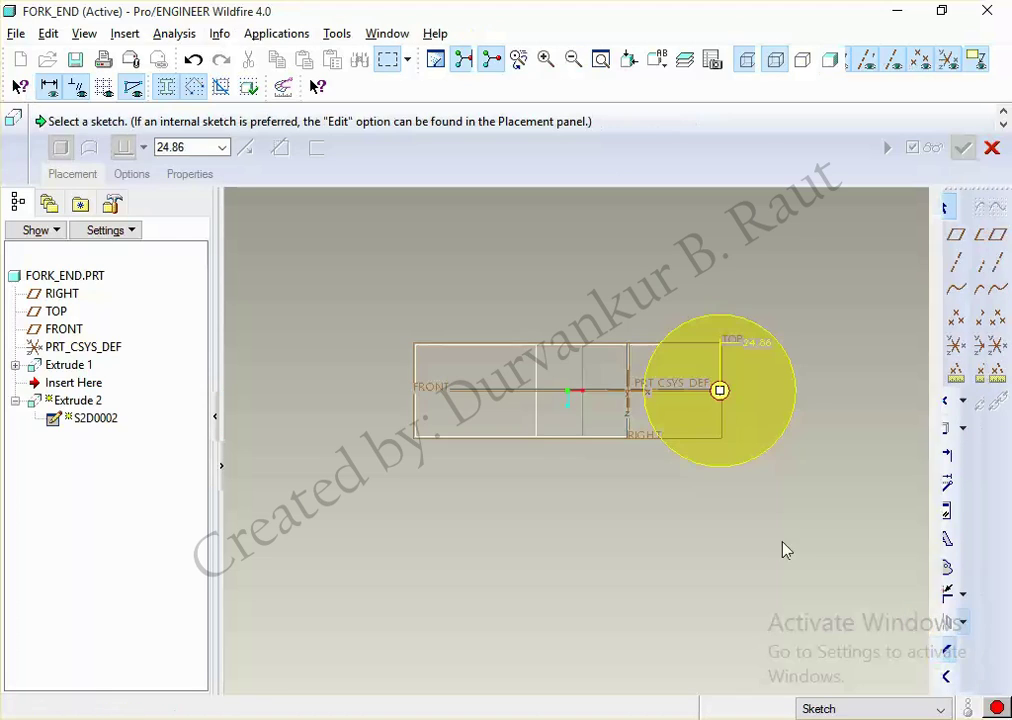
Step: Extrude the circle, flipped into the part, up to a selected Extrude 1 surface to form the boss
middle_click_drag(780, 482, 775, 358)
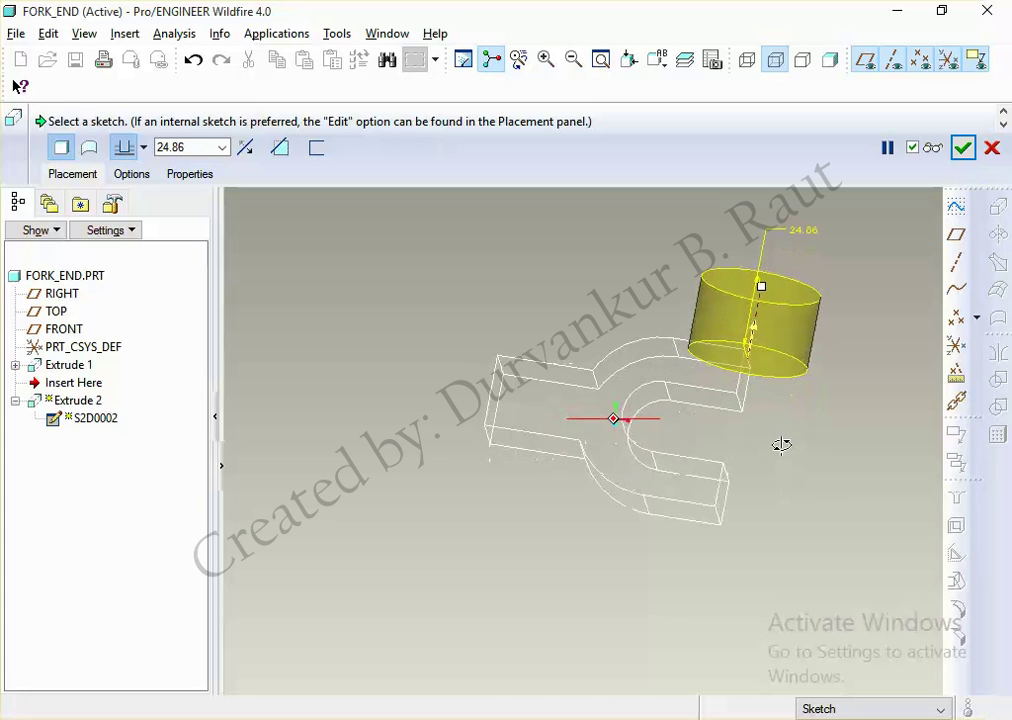
left_click(756, 343)
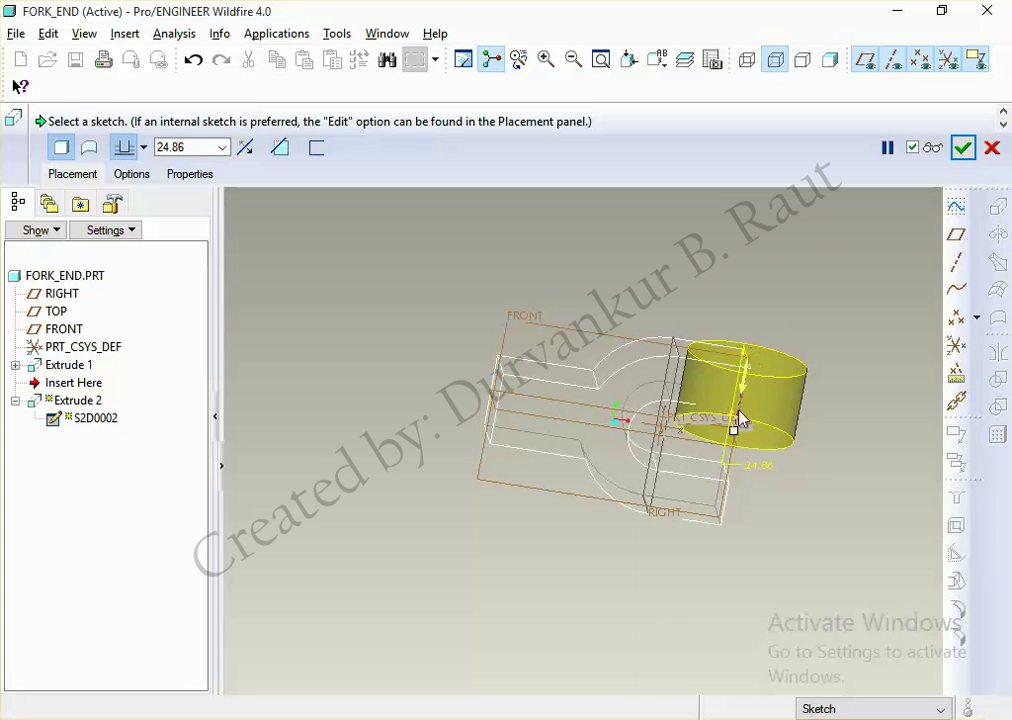
scroll(705, 515, "up", 2)
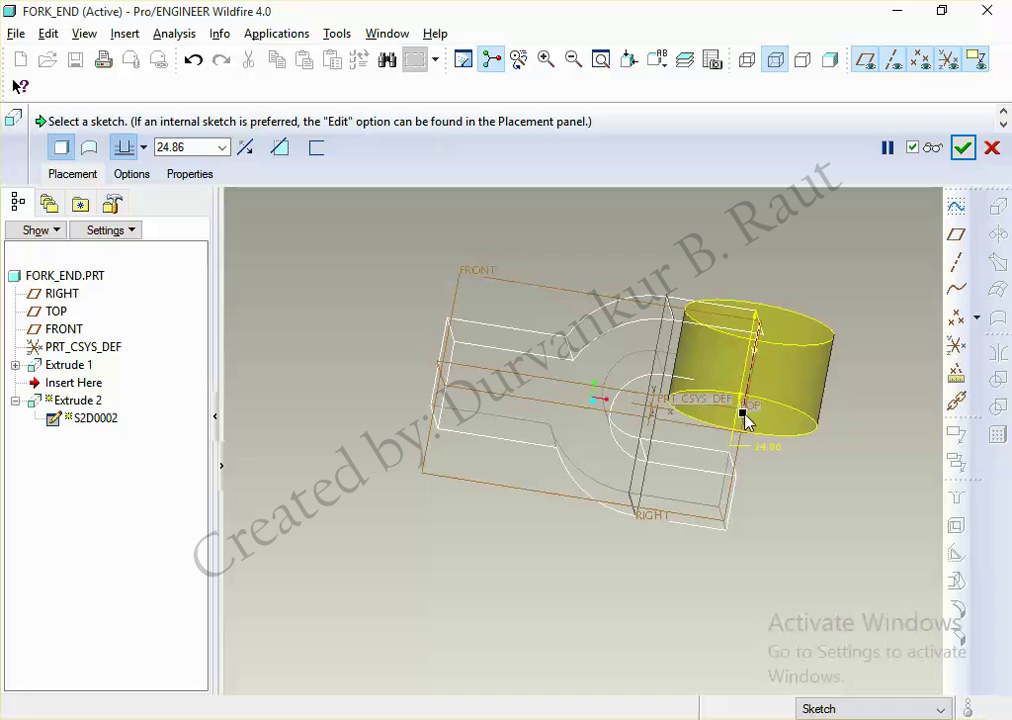
left_click(86, 169)
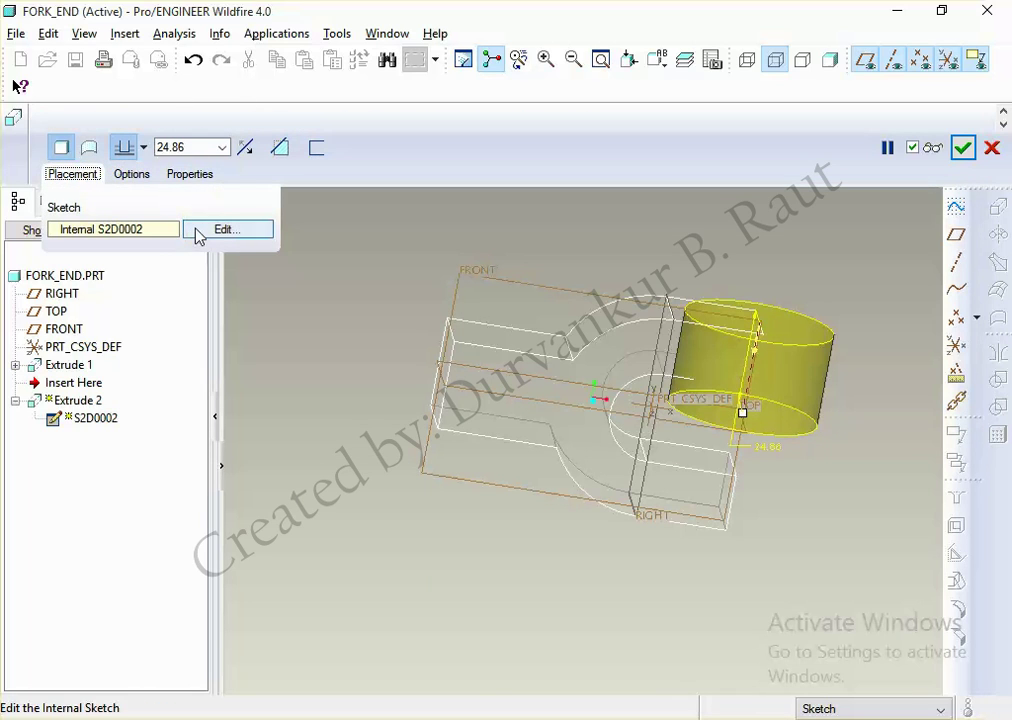
left_click(143, 148)
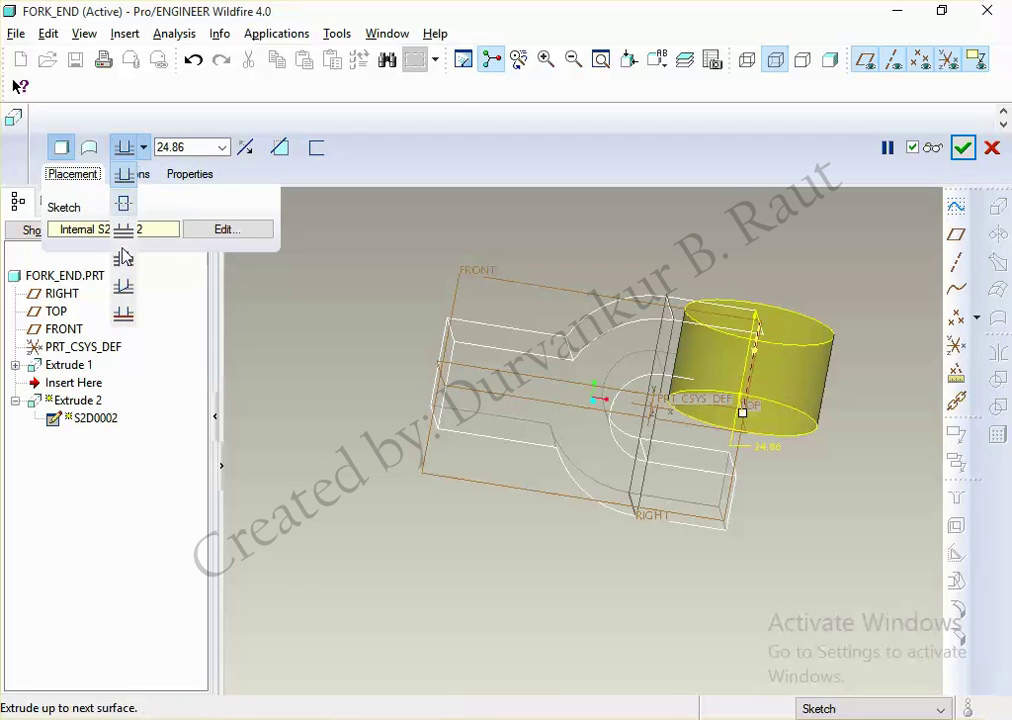
left_click(124, 316)
middle_click_drag(738, 537, 752, 472)
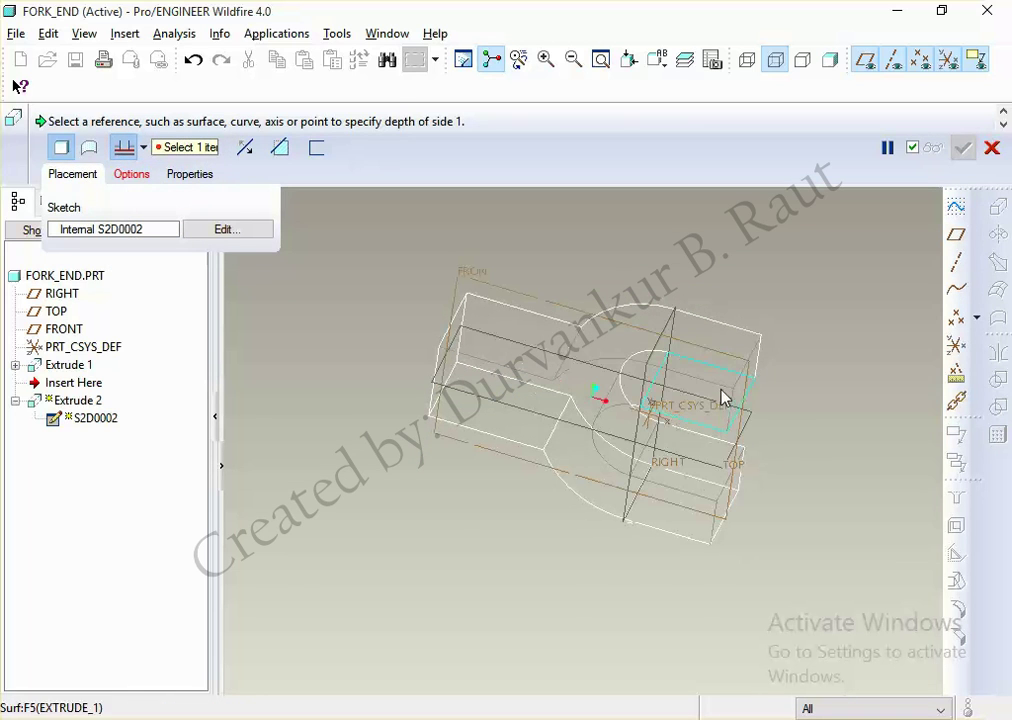
left_click(736, 400)
mouse_move(736, 400)
middle_mouse_down()
mouse_move(795, 278)
mouse_move(793, 336)
middle_mouse_up()
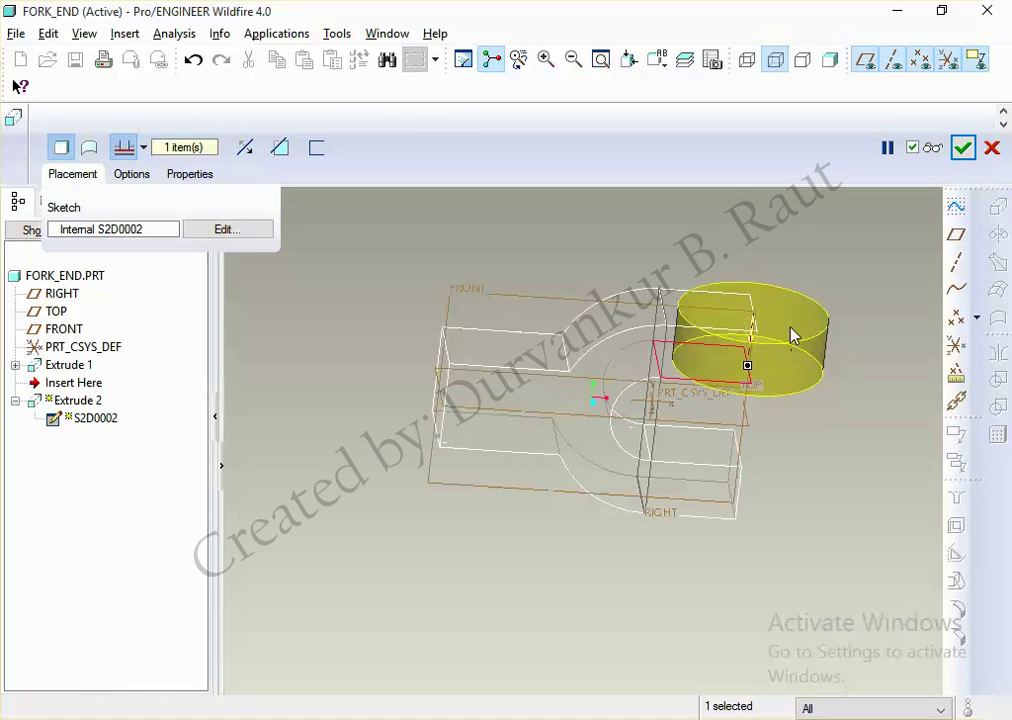
middle_click(840, 254)
middle_click_drag(840, 254, 812, 372)
middle_click_drag(689, 394, 287, 388)
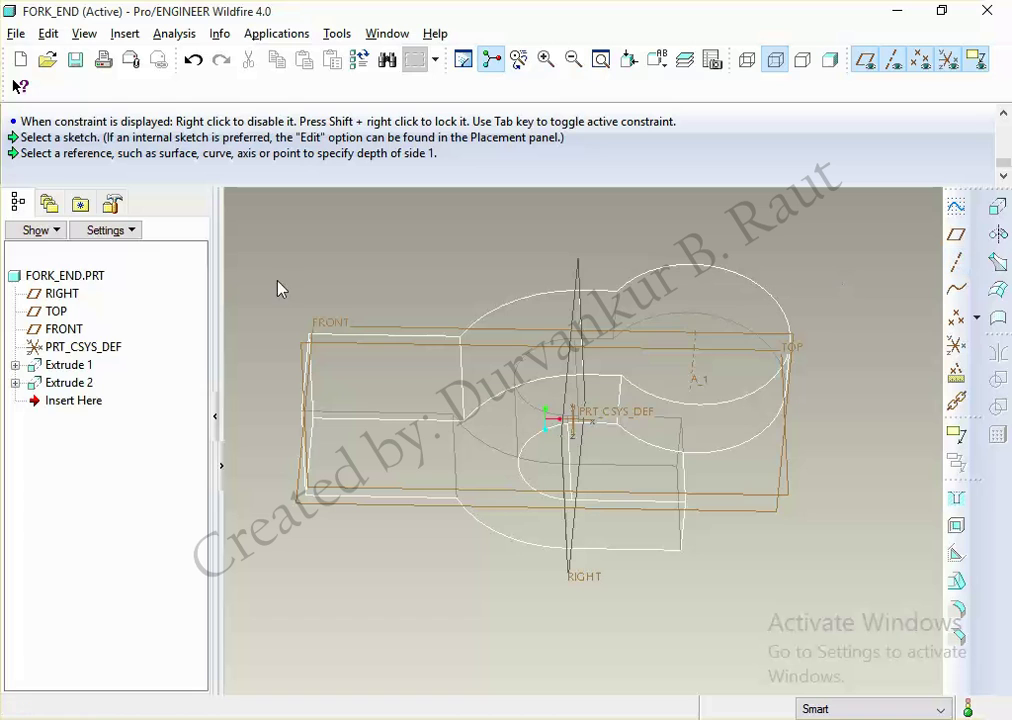
Step: Mirror the Extrude 2 boss about the FRONT plane as Mirror 1
left_click(62, 383)
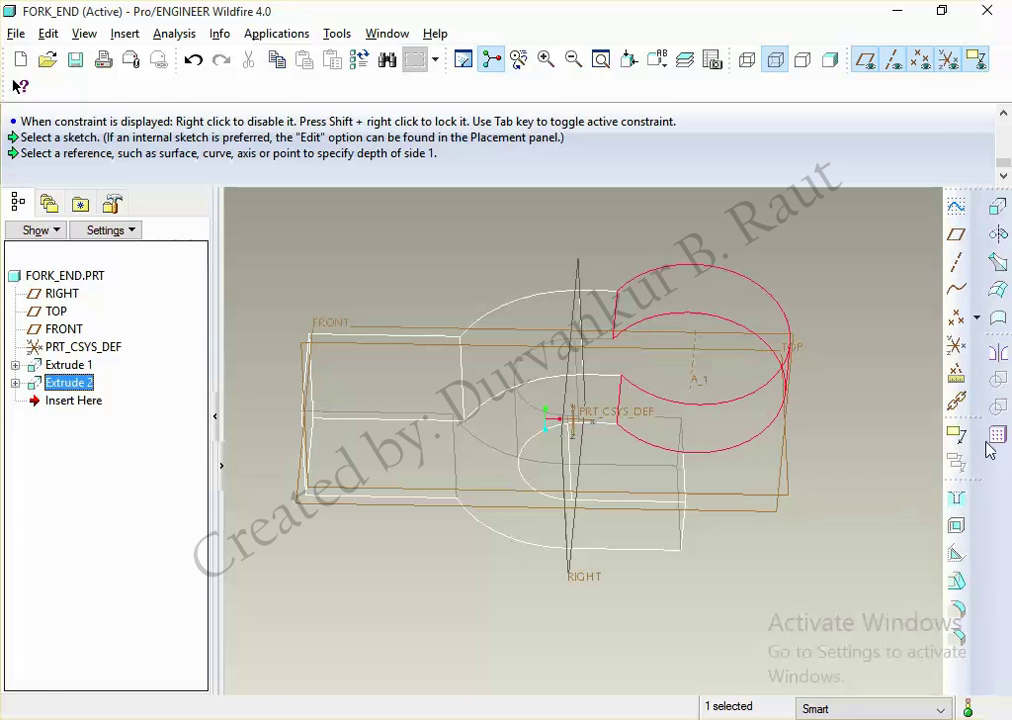
left_click(1003, 360)
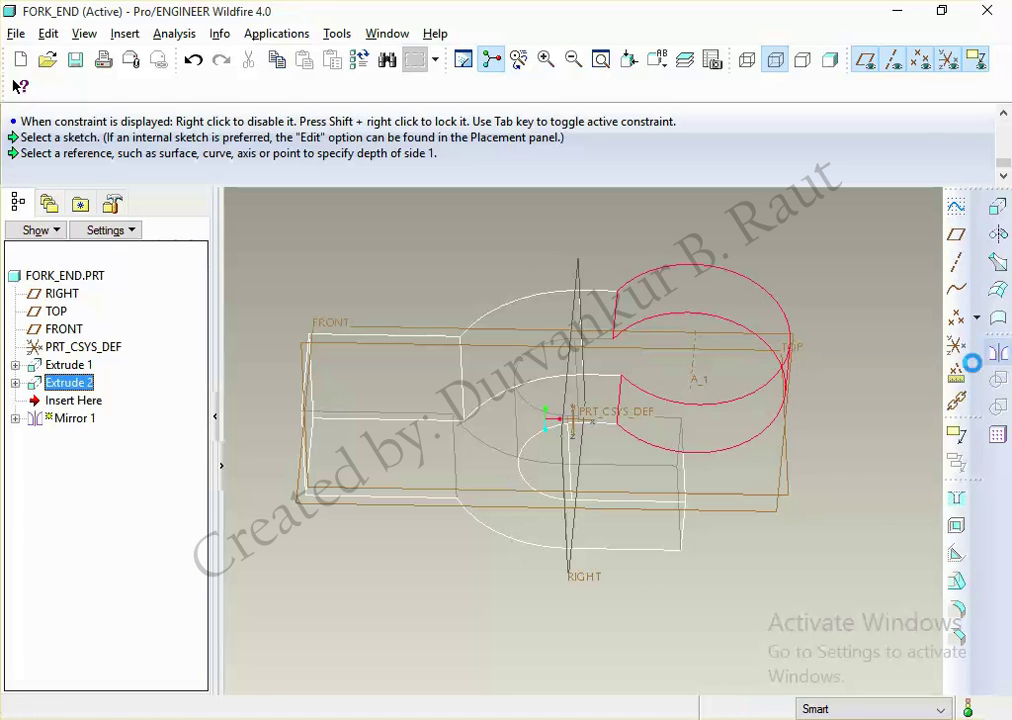
left_click(789, 494)
middle_click(876, 490)
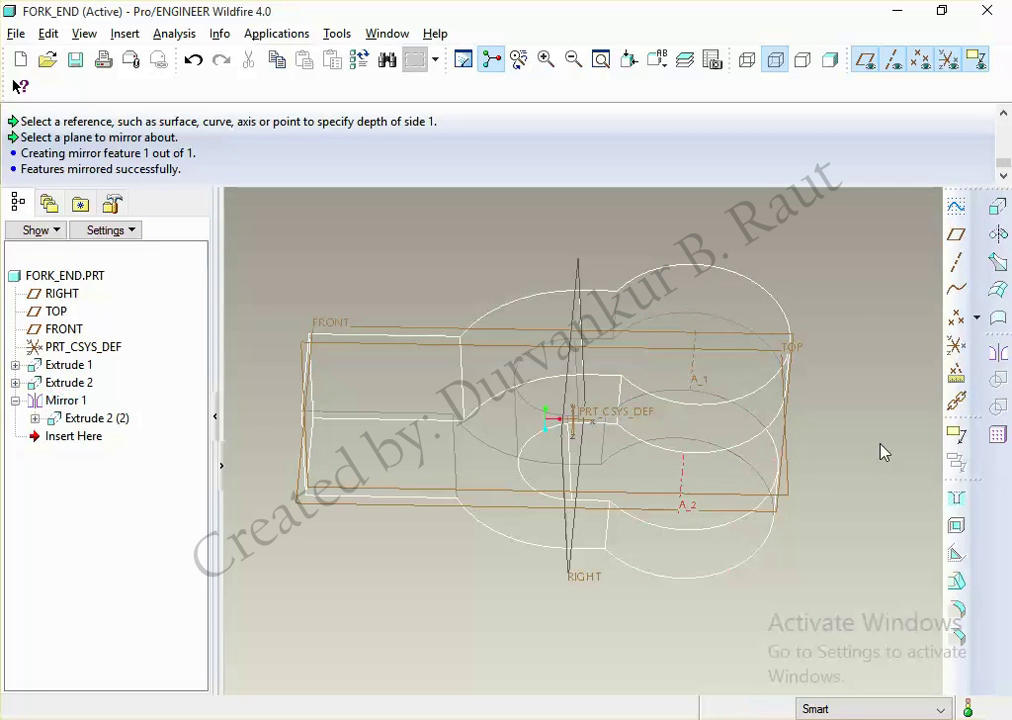
Step: Switch the model to shaded display
left_click(829, 62)
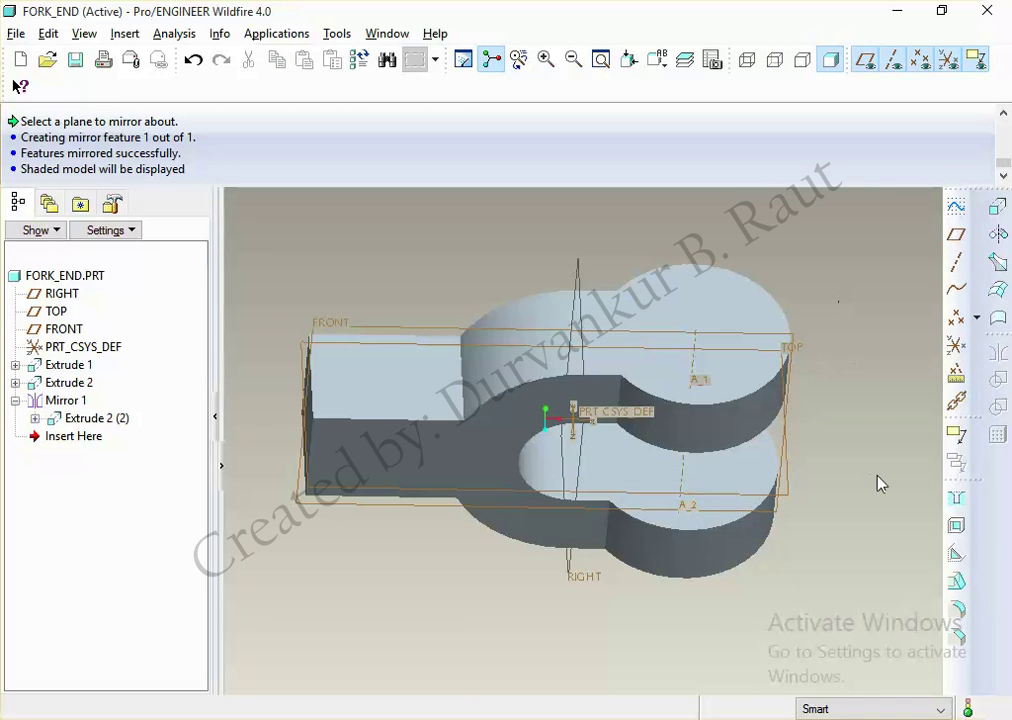
middle_click_drag(879, 484, 899, 453)
left_click(997, 207)
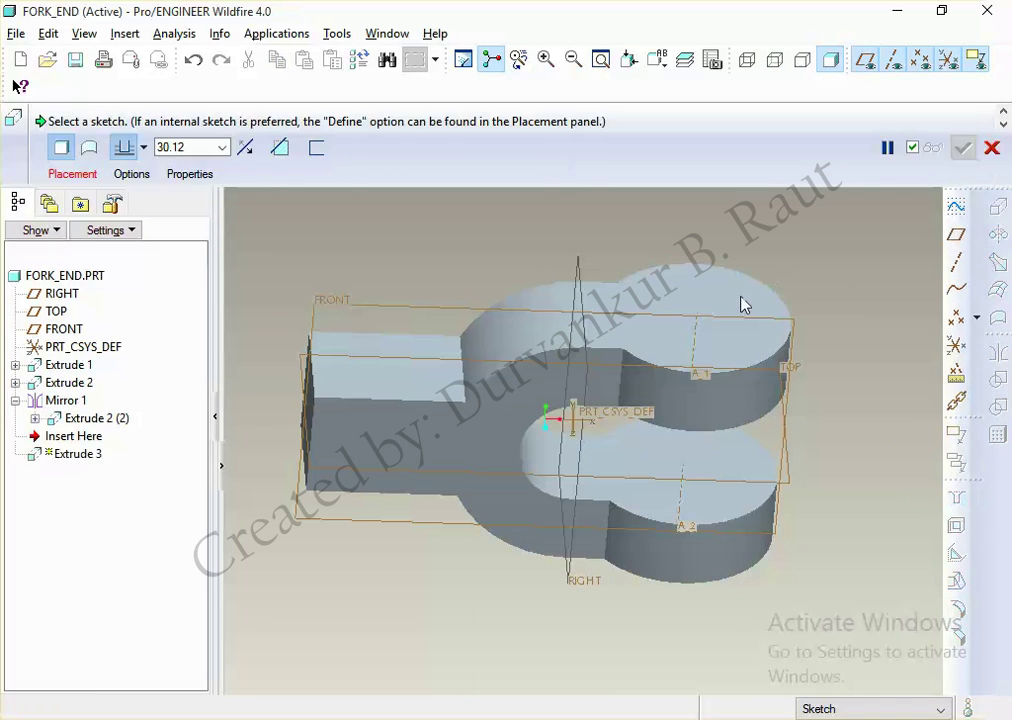
Step: Start a new internal sketch for Extrude 3 on the part's top surface
left_click(72, 174)
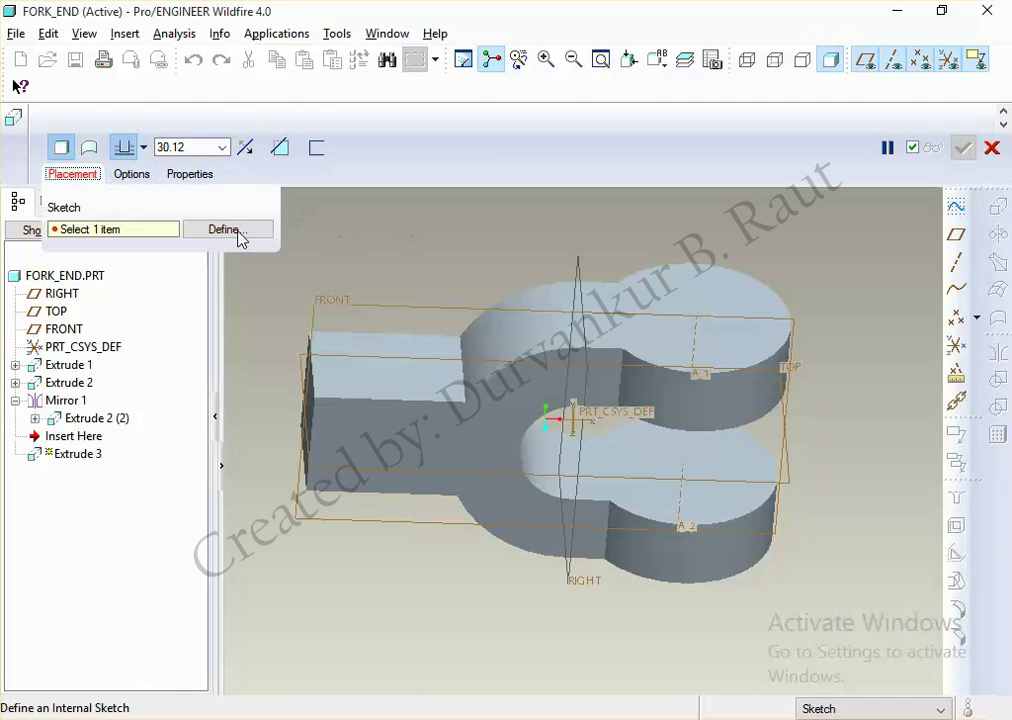
left_click(232, 234)
left_click(757, 294)
left_click(926, 242)
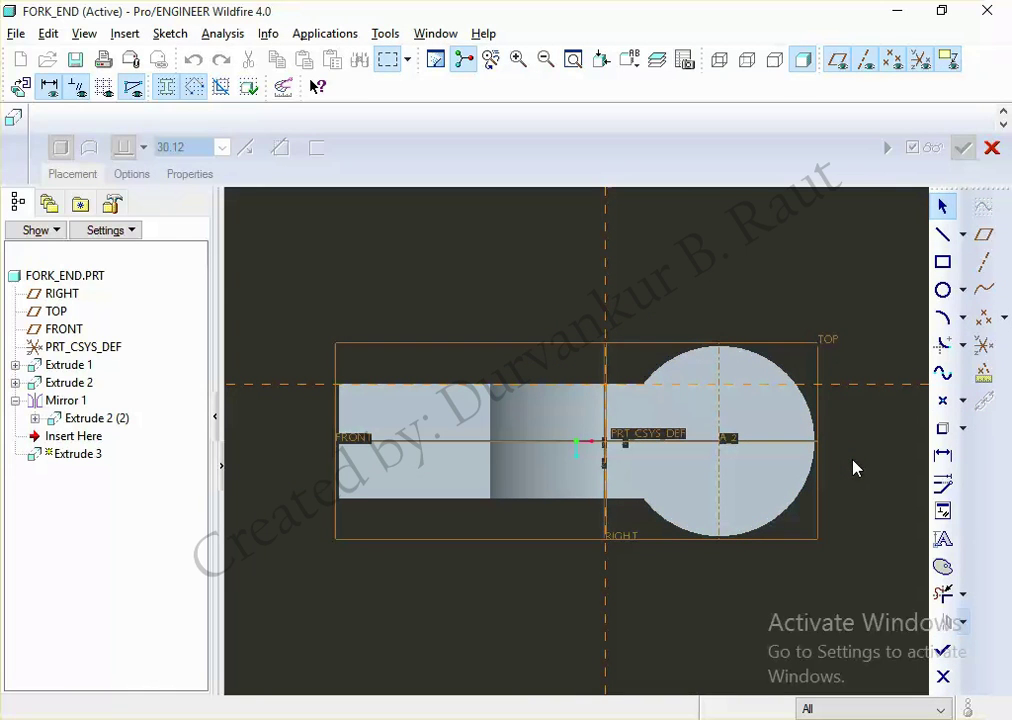
Step: After checking the knuckle joint drawing, tilt the sketch into 3D and open Sketch > References
key("alt+Tab")
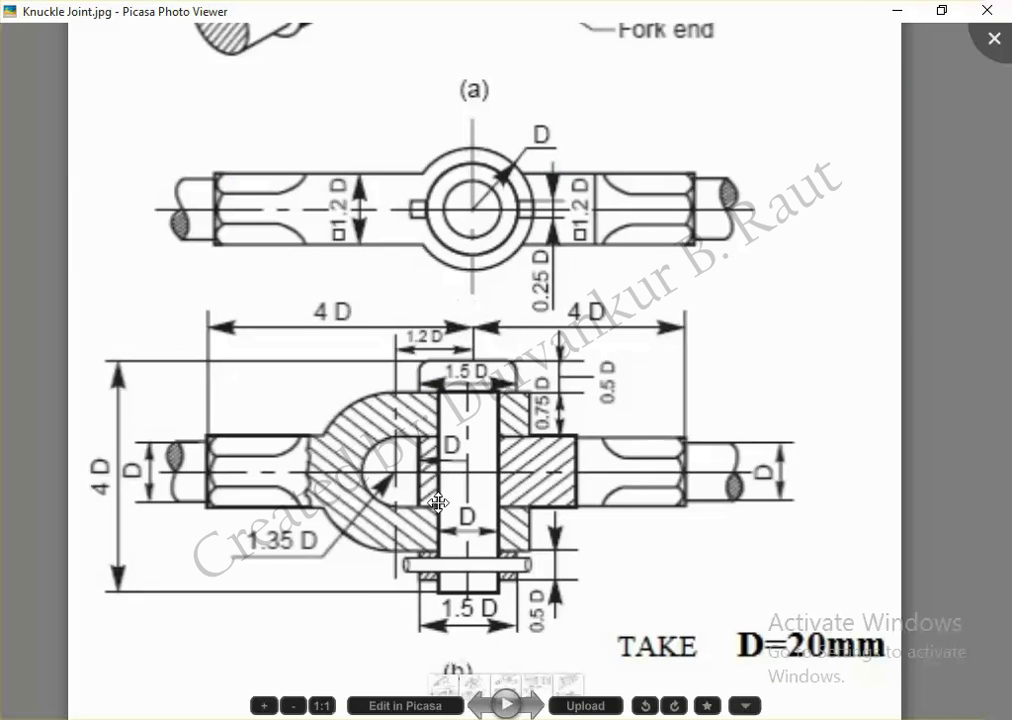
key("alt+Tab")
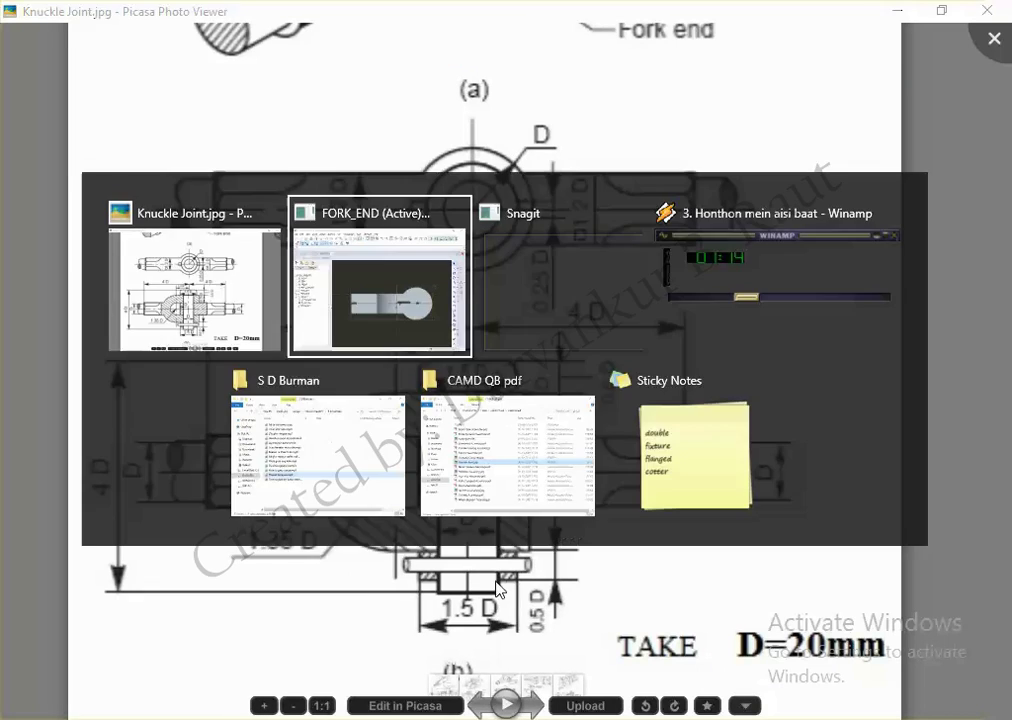
left_click(942, 289)
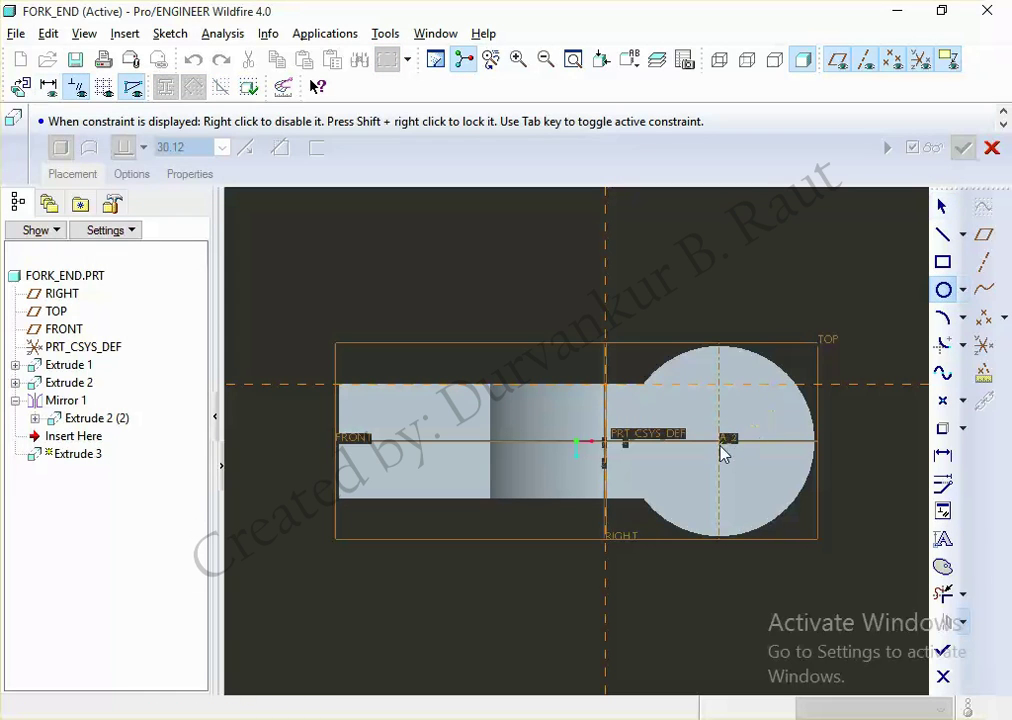
middle_click_drag(736, 478, 730, 400)
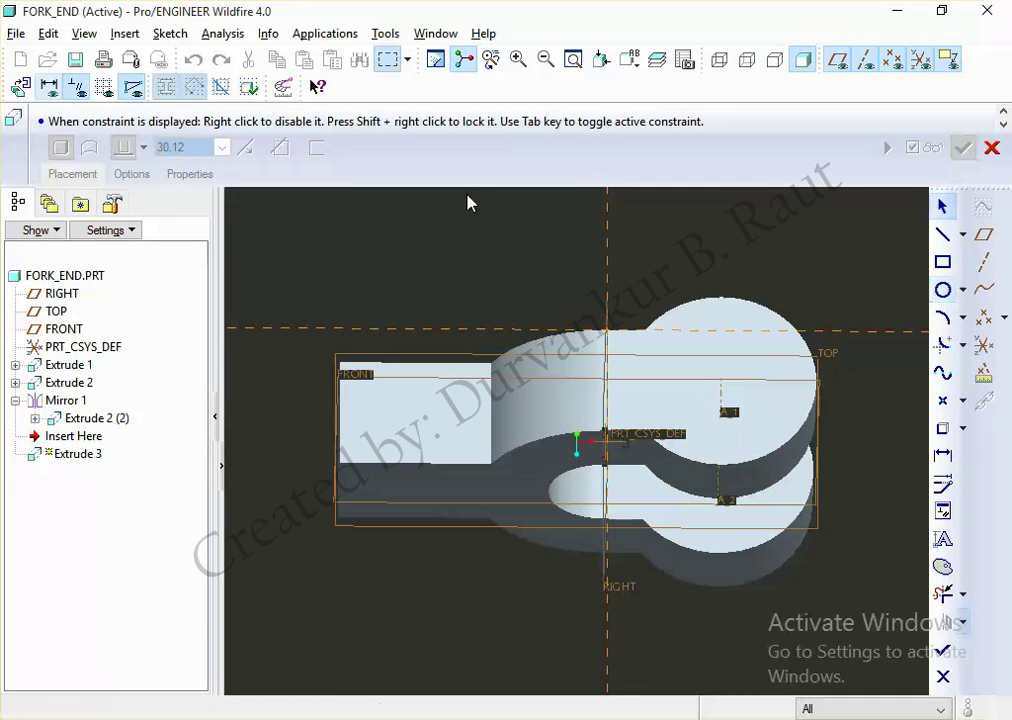
left_click(170, 33)
left_click(212, 111)
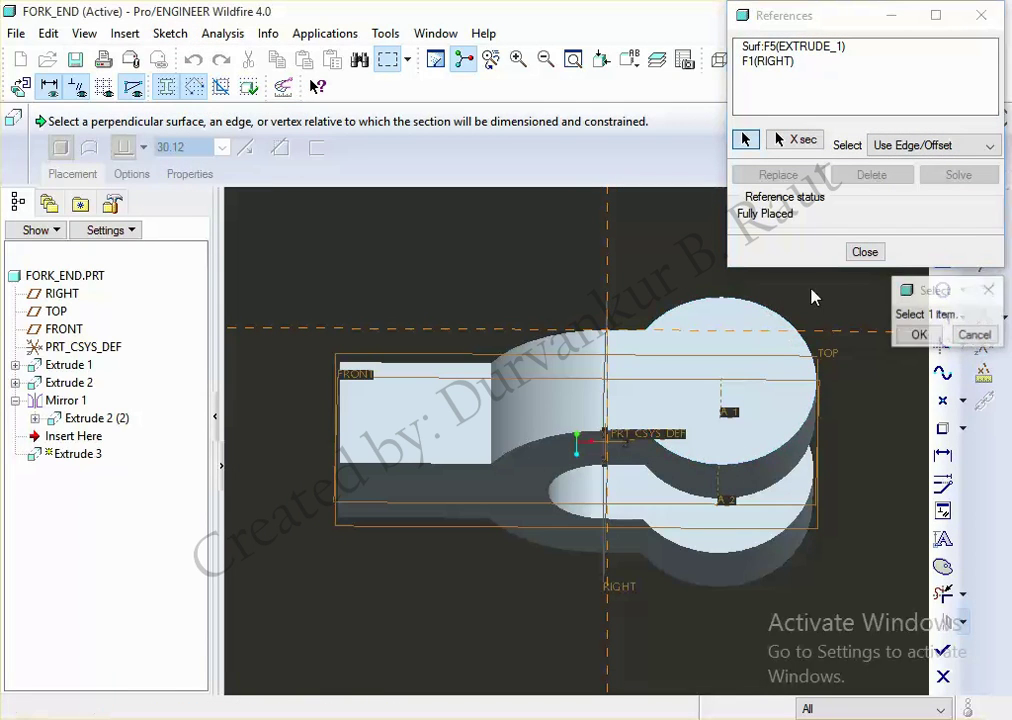
Step: Add the part edge as an extra sketch reference and close the References dialog
middle_click(818, 290)
left_click(779, 141)
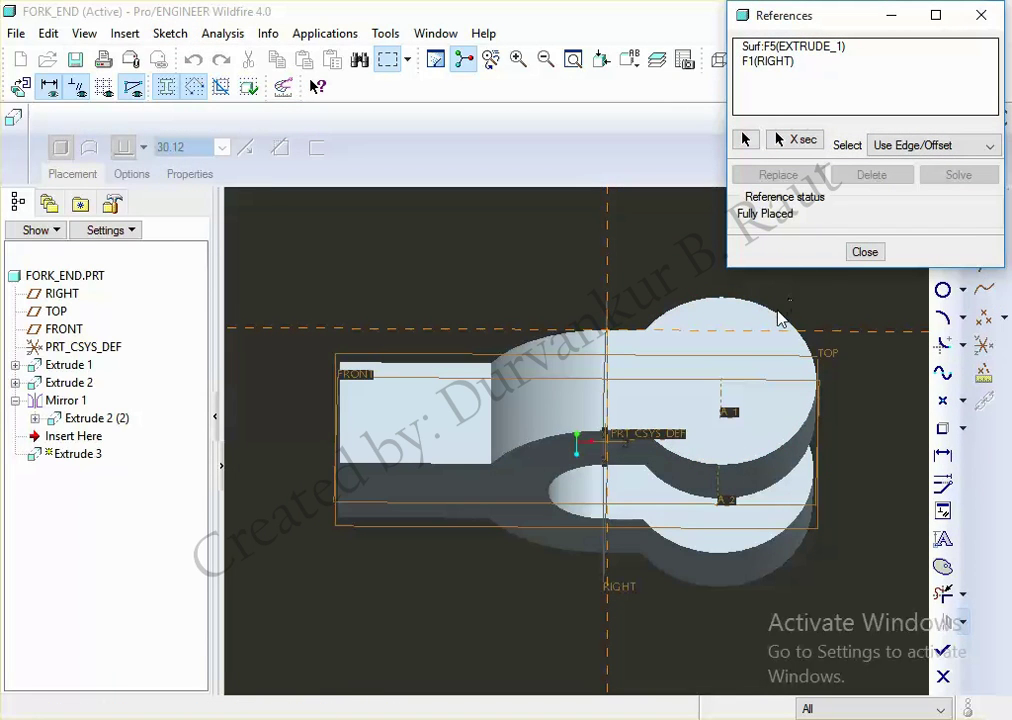
left_click(747, 140)
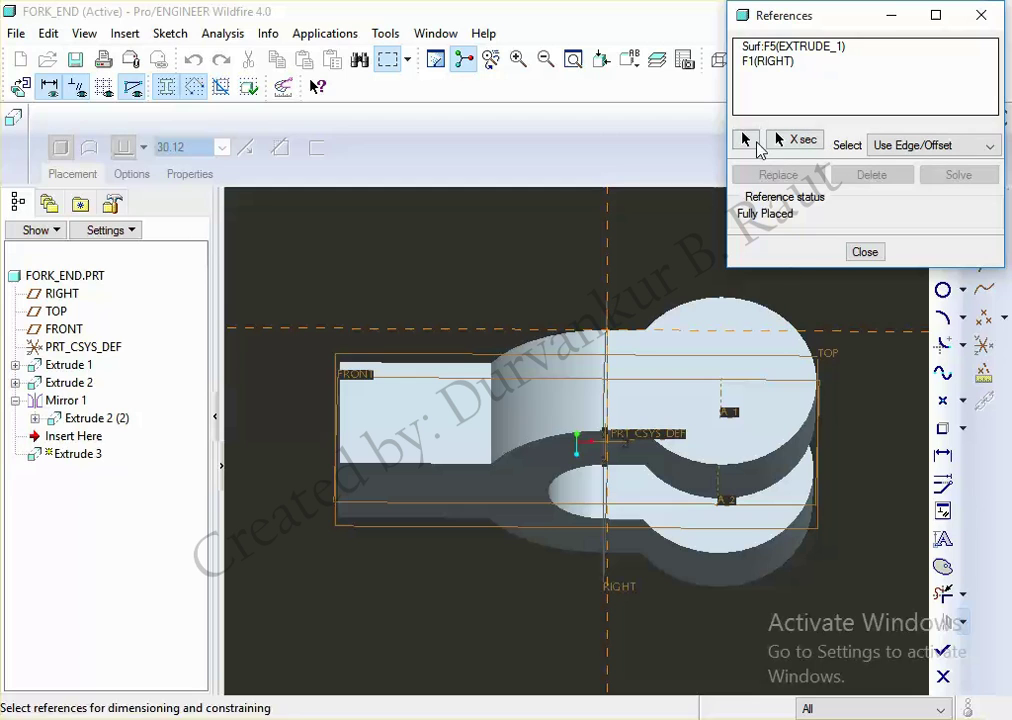
left_click(788, 318)
middle_click(801, 300)
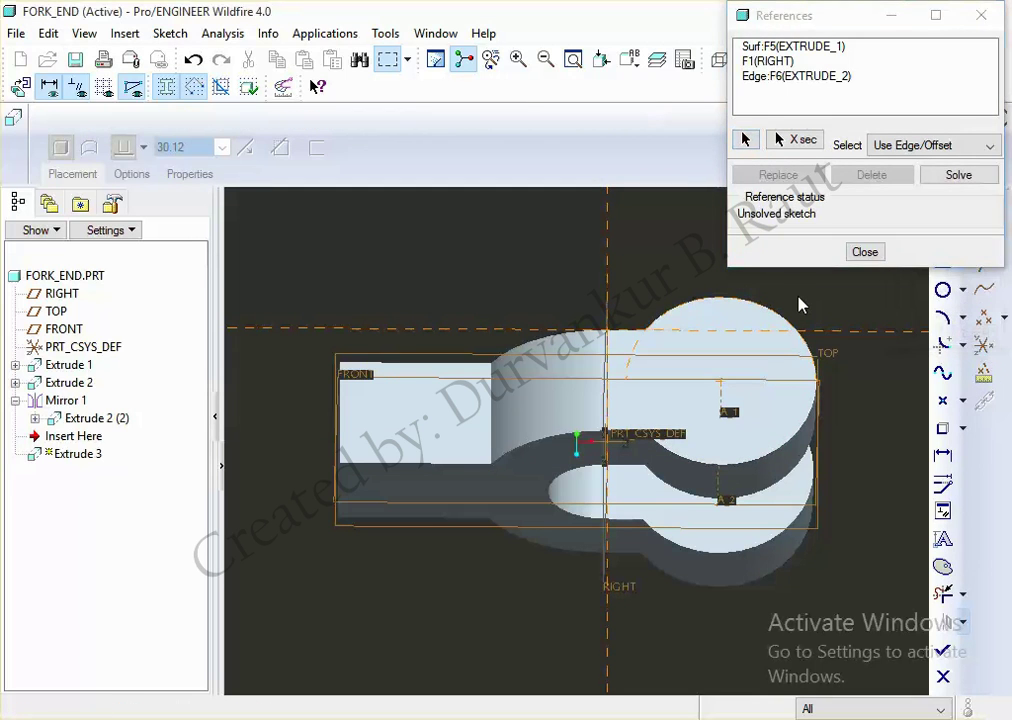
middle_click(800, 304)
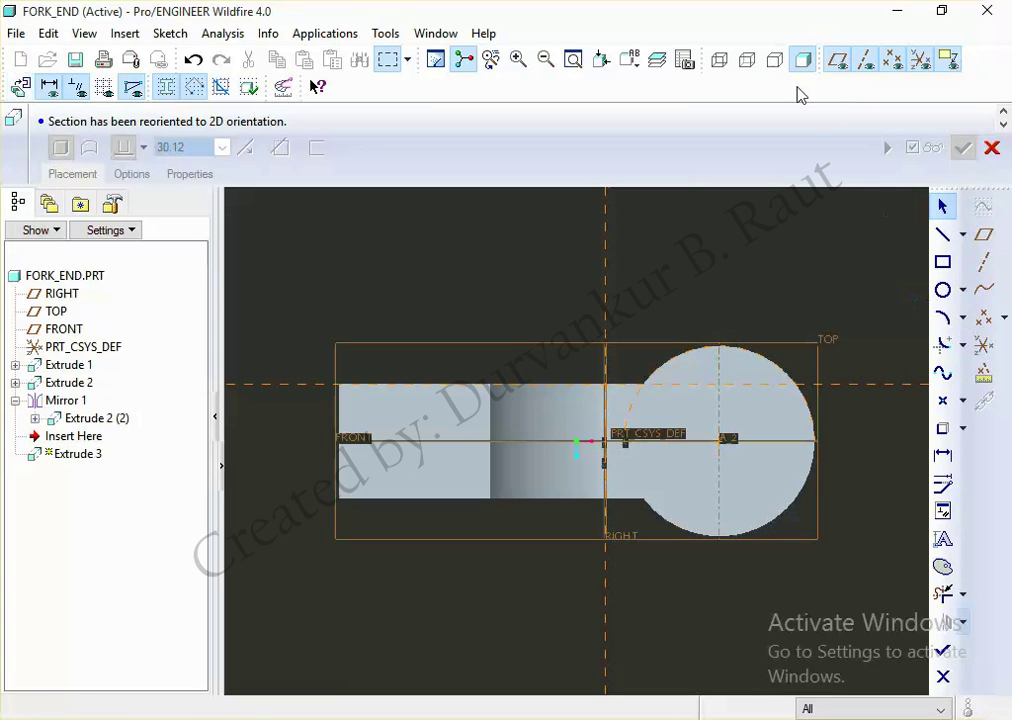
Step: In hidden-line display, sketch a 20-diameter circle at the boss centre and finish the sketch
left_click(747, 61)
left_click(943, 290)
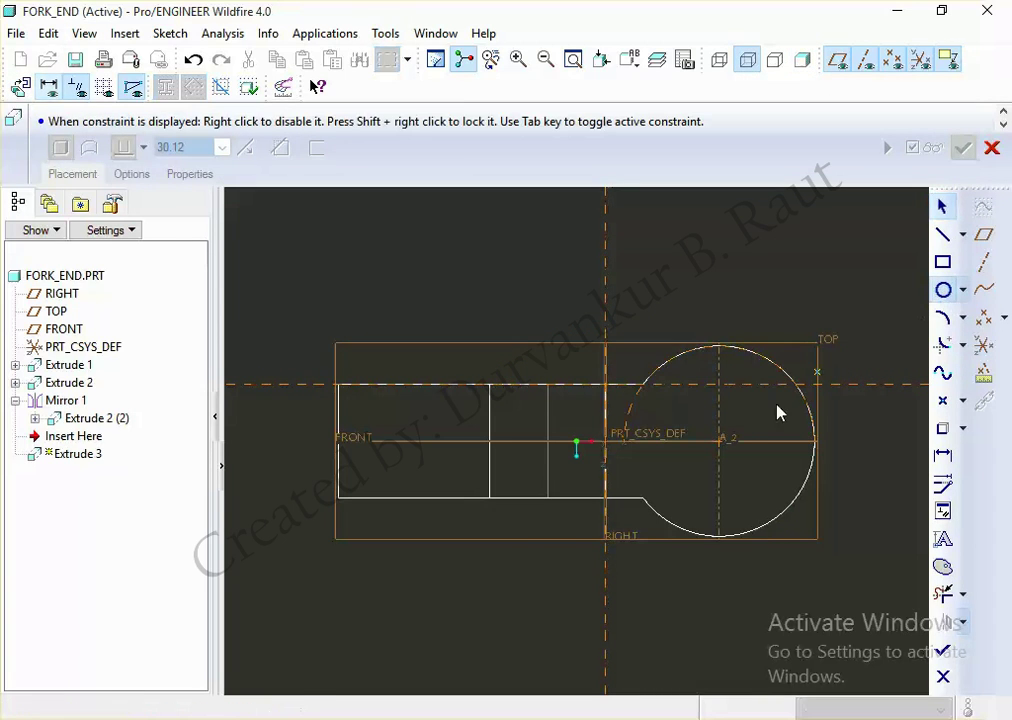
left_click(765, 490)
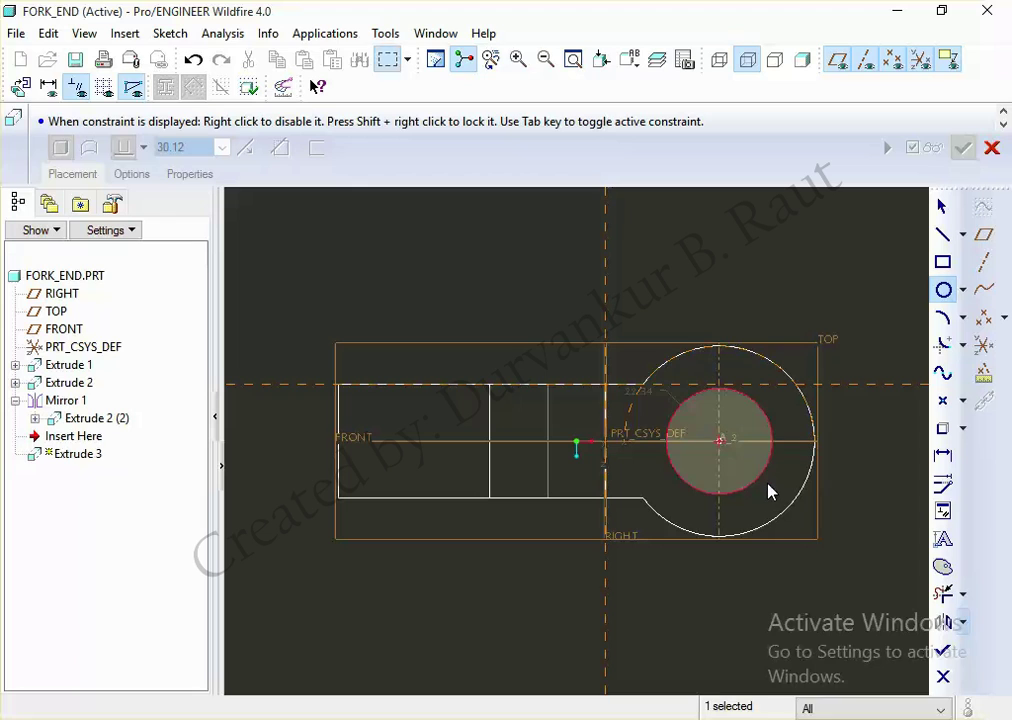
middle_click(768, 488)
double_click(648, 390)
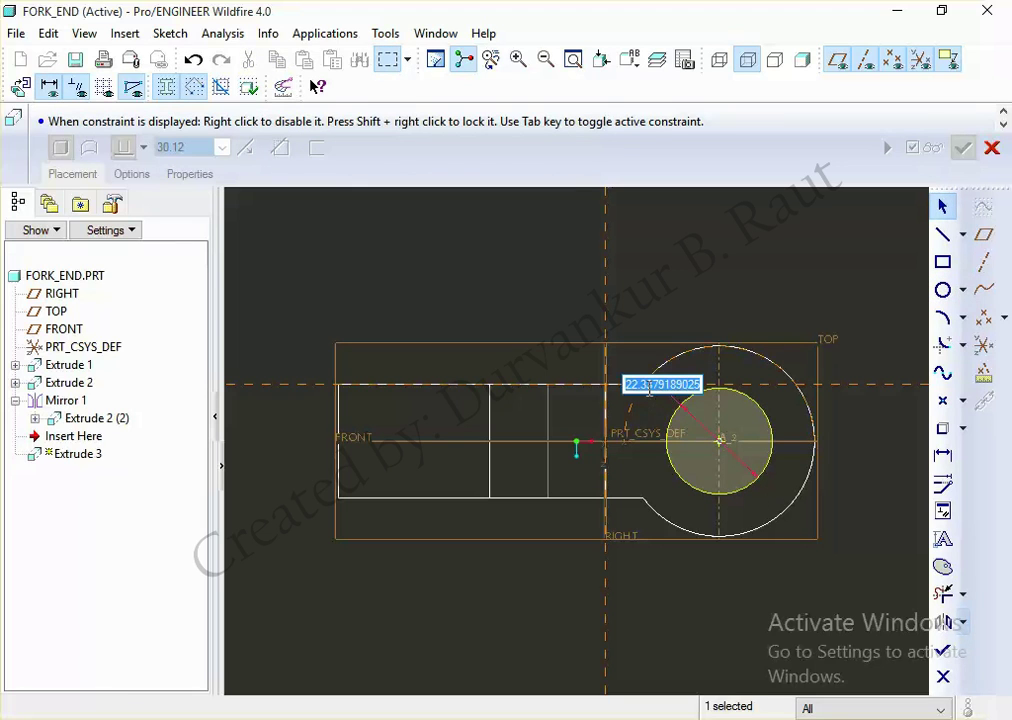
type("20")
key("Return")
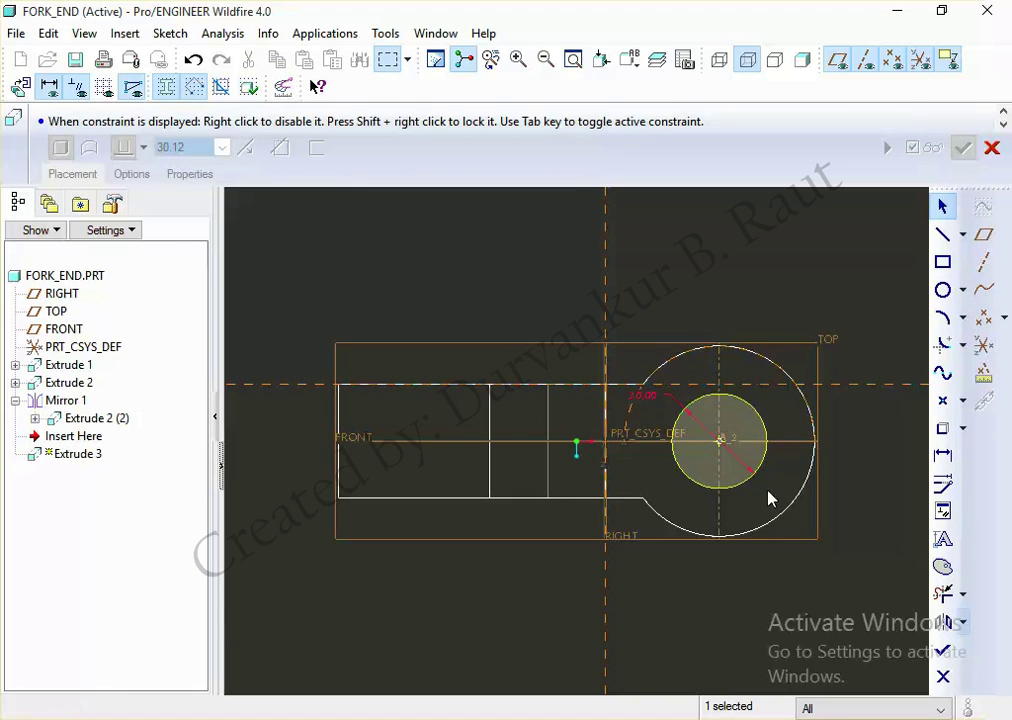
scroll(770, 500, "down", 2)
left_click(943, 650)
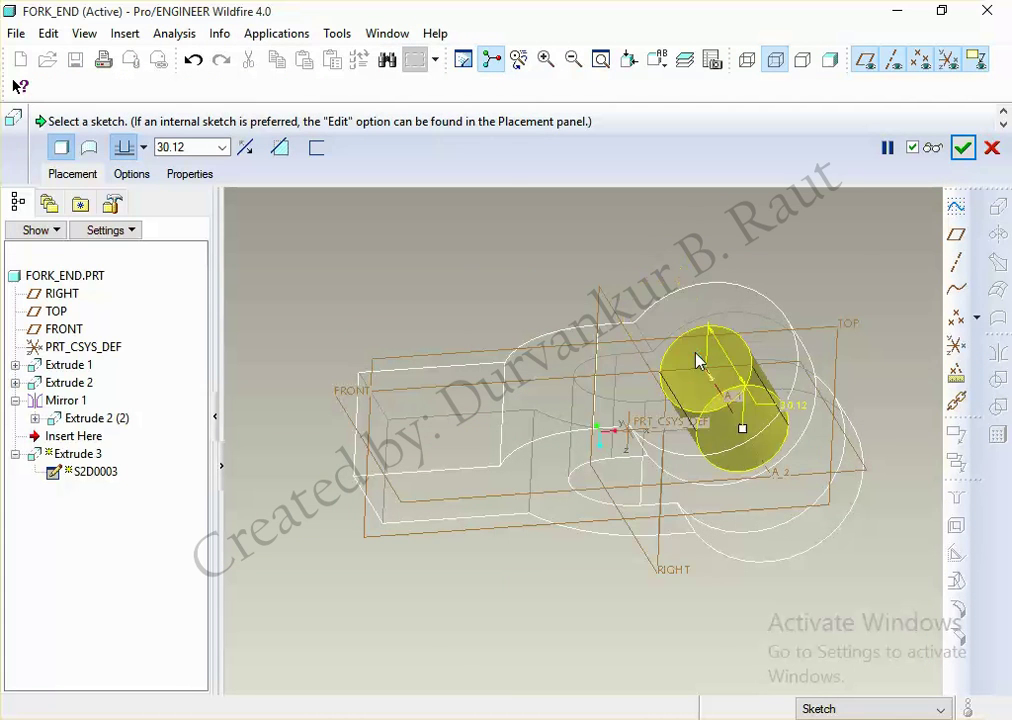
Step: Extrude the circle Through All as a material cut, then view the bored part shaded
left_click(144, 148)
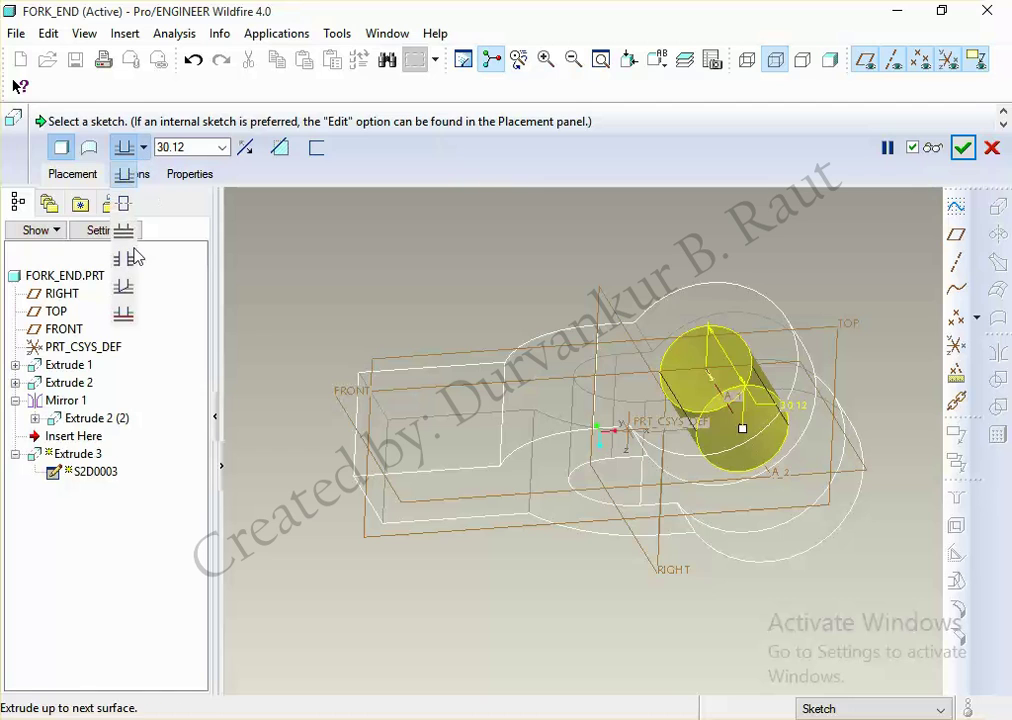
left_click(99, 225)
left_click(280, 148)
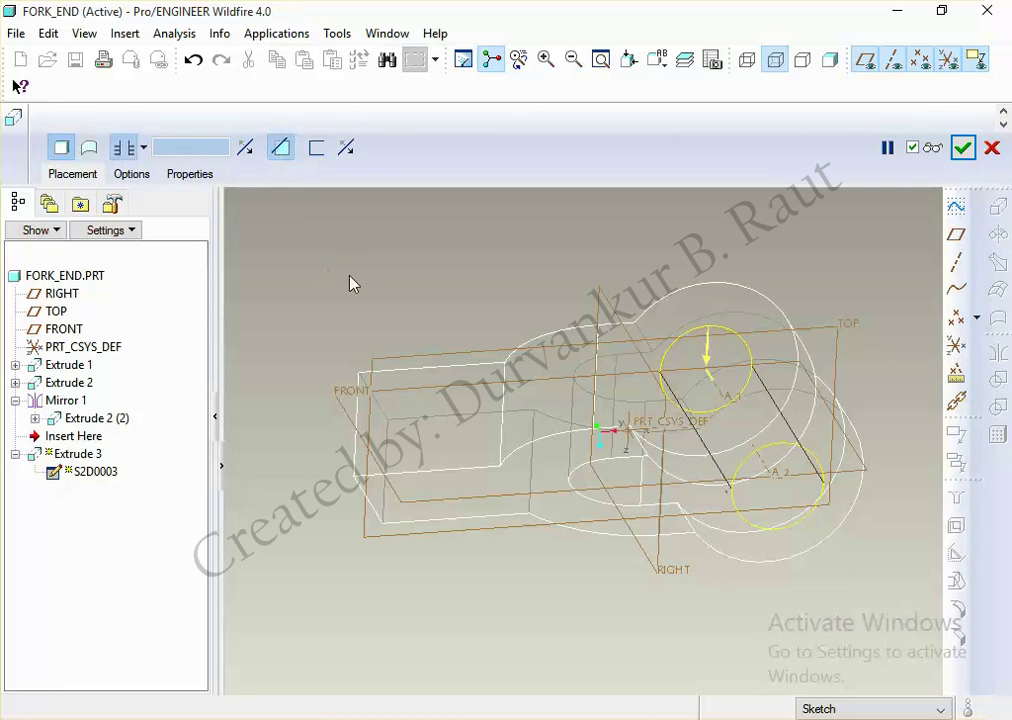
middle_click(350, 282)
left_click(831, 60)
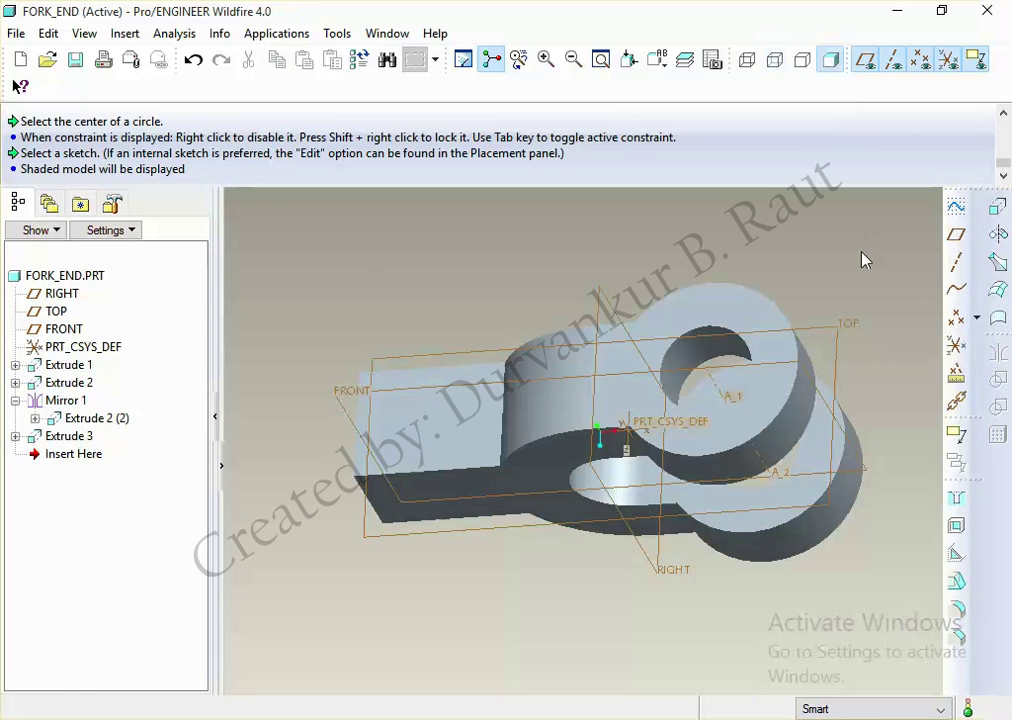
middle_click_drag(865, 260, 820, 286)
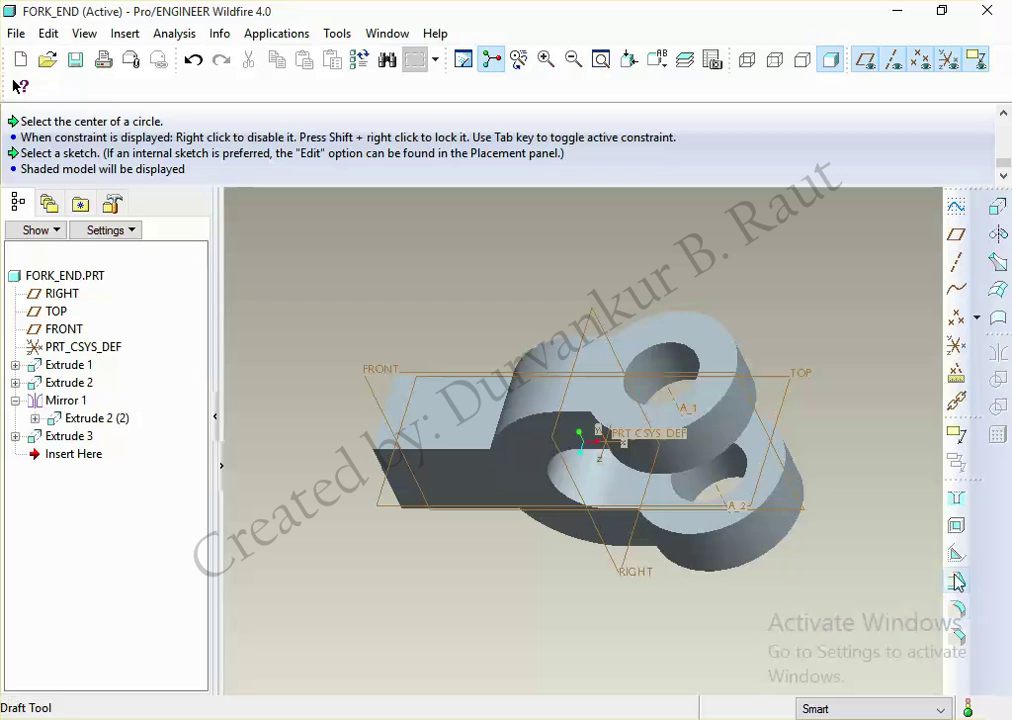
left_click(957, 637)
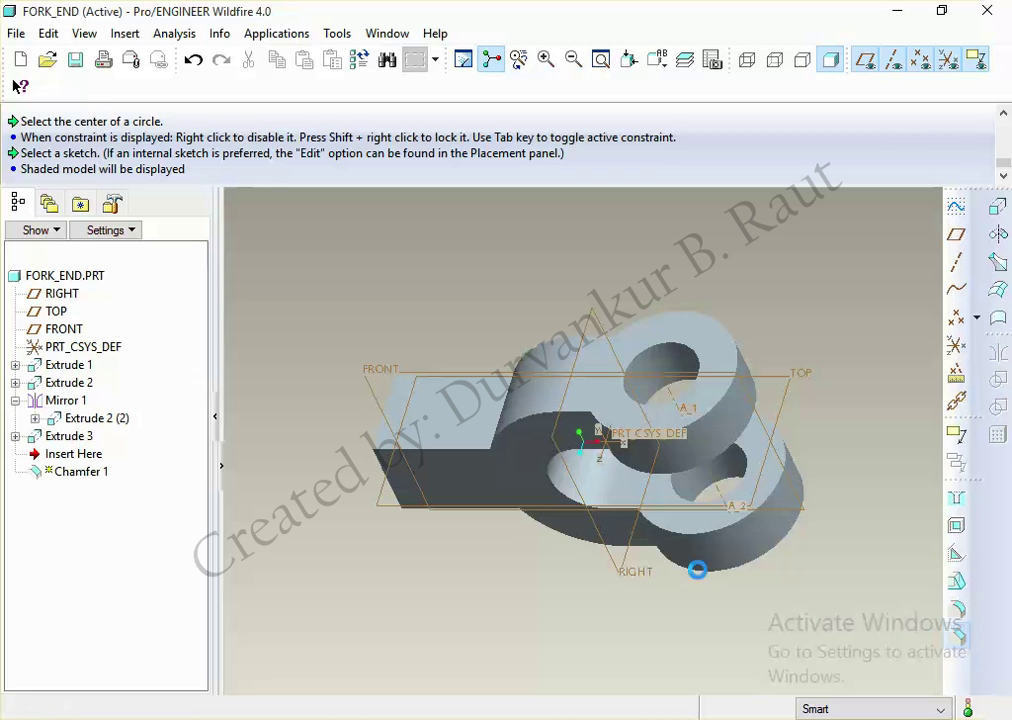
Step: Select the square shaft's long edges for the chamfer, previewed at D x D 1.45
left_click(443, 455)
mouse_move(456, 318)
middle_mouse_down()
mouse_move(455, 368)
mouse_move(477, 316)
mouse_move(463, 357)
mouse_move(470, 333)
middle_mouse_up()
left_click(455, 366, "ctrl")
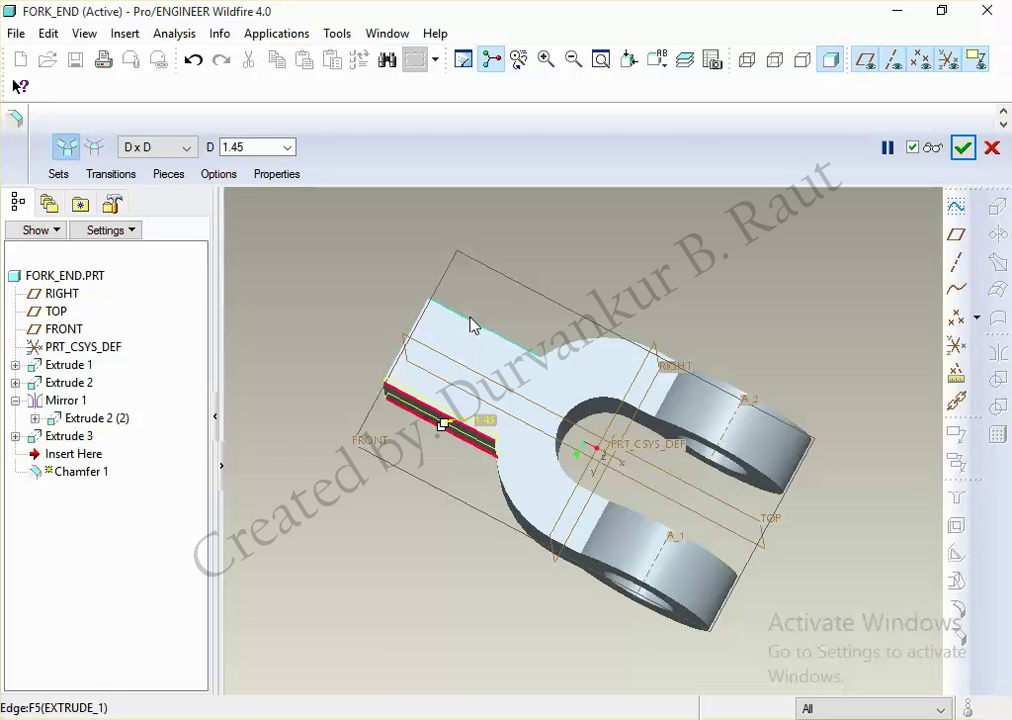
left_click(469, 320, "ctrl")
mouse_move(493, 292)
middle_mouse_down()
mouse_move(481, 352)
mouse_move(470, 340)
middle_mouse_up()
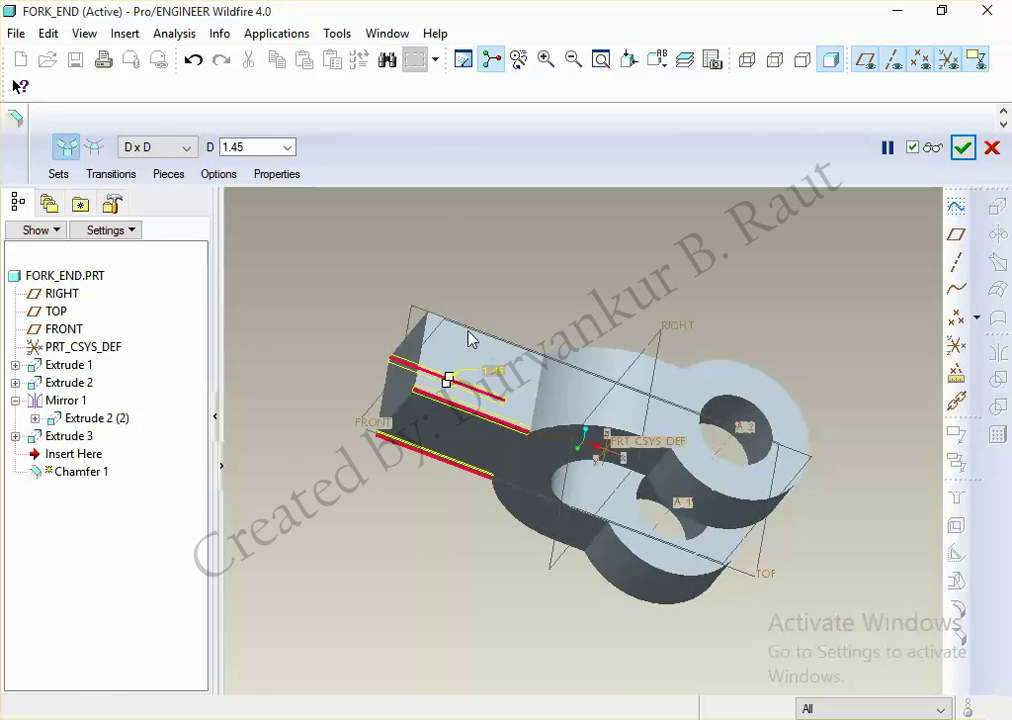
mouse_move(479, 285)
middle_mouse_down()
mouse_move(502, 290)
mouse_move(461, 357)
mouse_move(463, 402)
middle_mouse_up()
Step: Switch to the knuckle joint reference drawing to check it
key("alt+Tab")
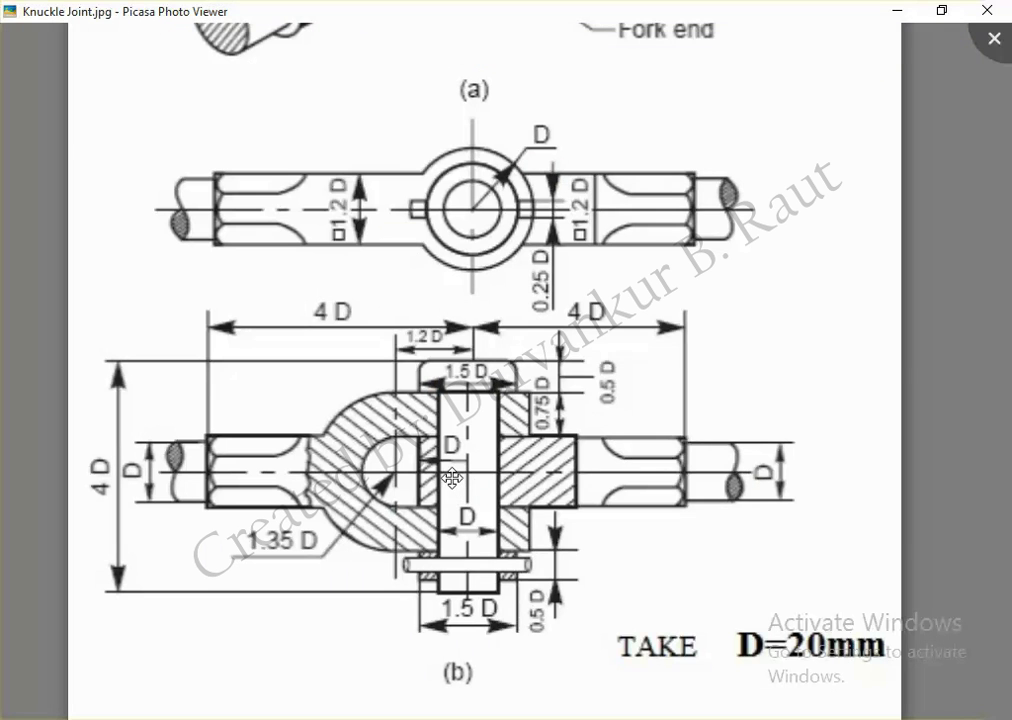
key("alt+Tab")
key("alt+Tab")
key("alt+Tab")
scroll(420, 440, "down", 2)
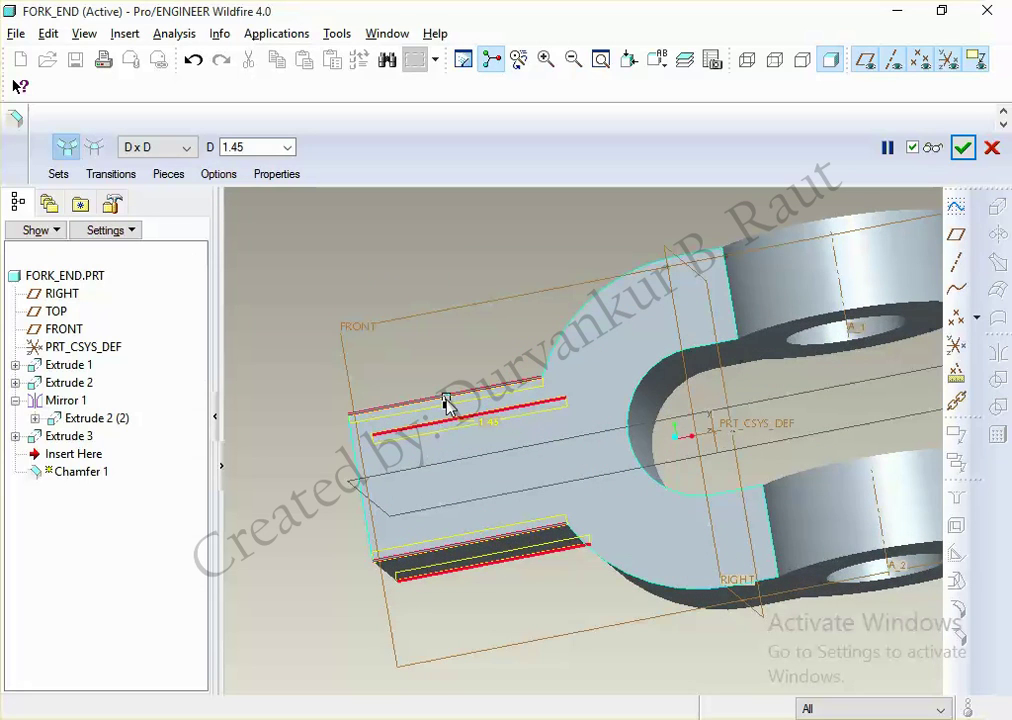
Step: Set Chamfer 1 to D x D 8 and finish it, giving the shaft an octagonal end
left_click_drag(450, 407, 490, 501)
mouse_move(490, 501)
middle_mouse_down()
mouse_move(529, 474)
mouse_move(542, 445)
mouse_move(553, 470)
middle_mouse_up()
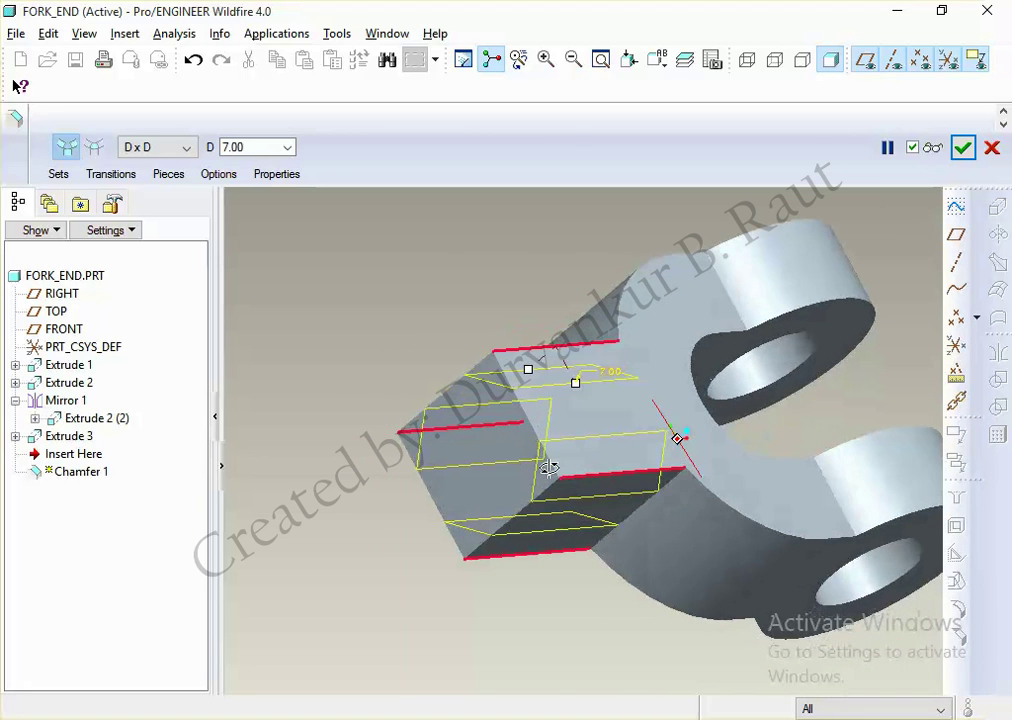
type("8")
key("Return")
middle_click(395, 260)
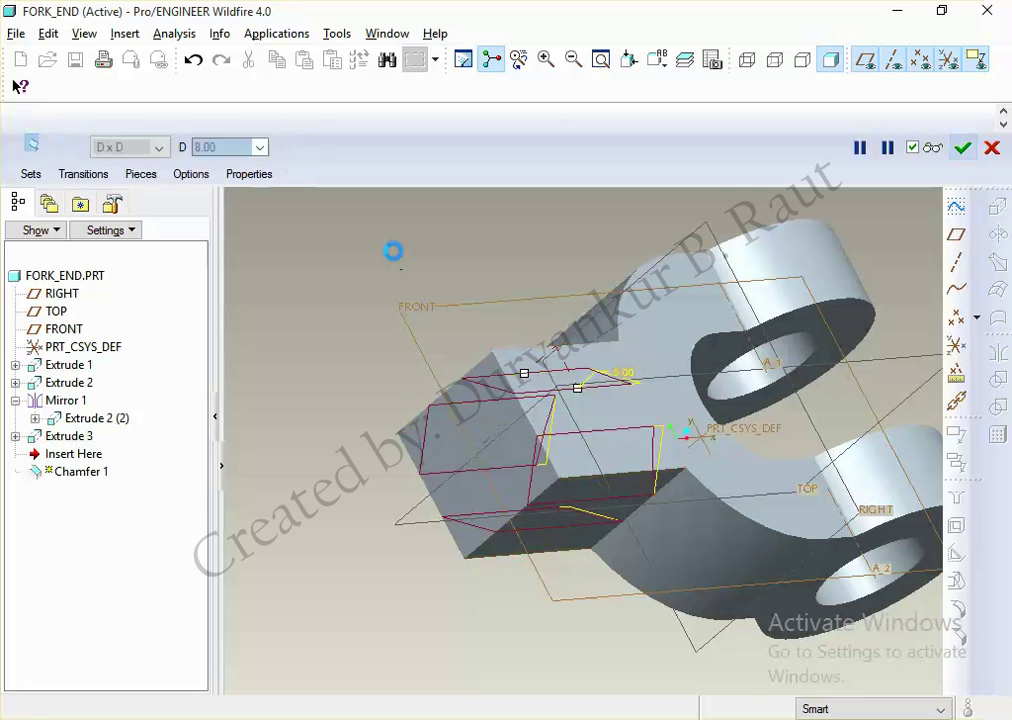
mouse_move(418, 267)
middle_mouse_down()
mouse_move(447, 253)
mouse_move(435, 272)
middle_mouse_up()
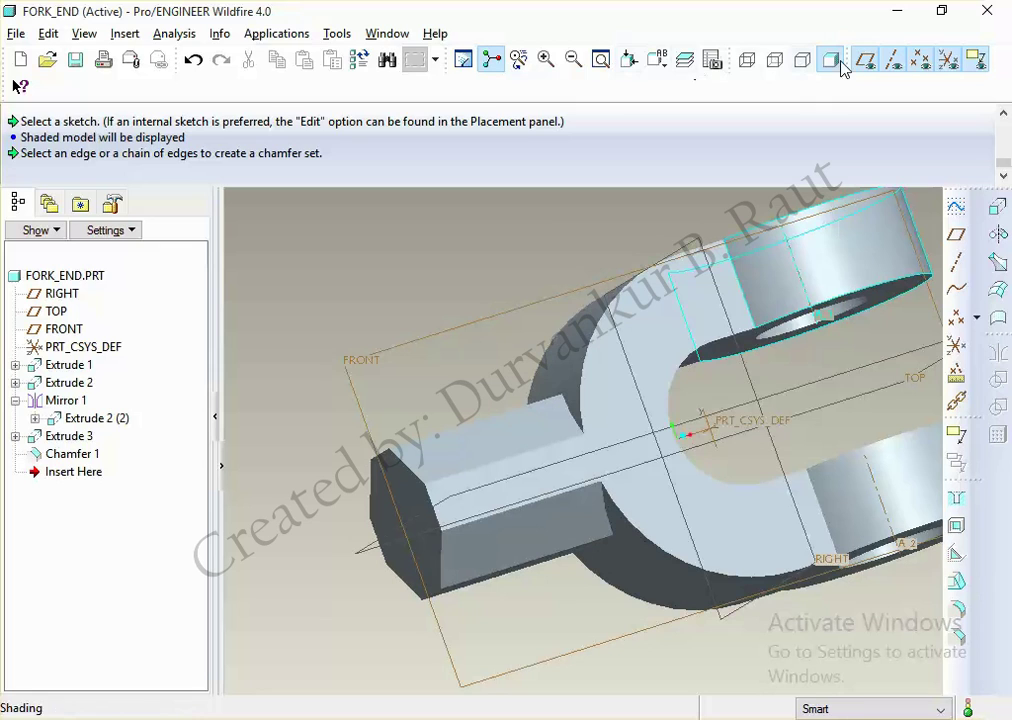
Step: View the part from the saved RIGHT and then FRONT orientations
left_click(658, 64)
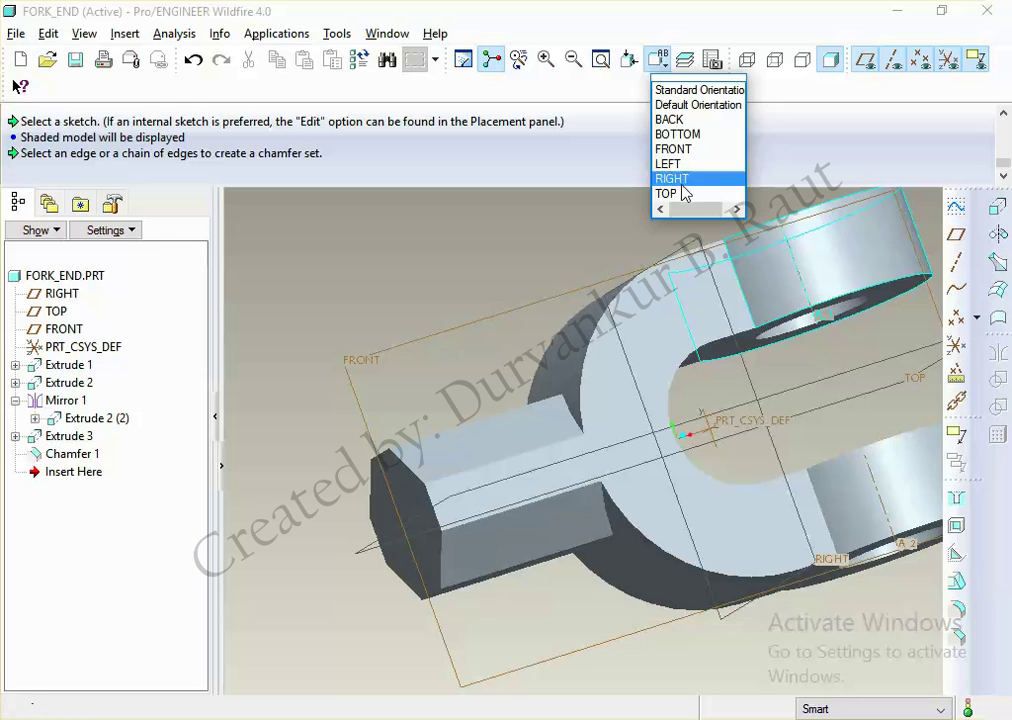
left_click(674, 179)
left_click(658, 60)
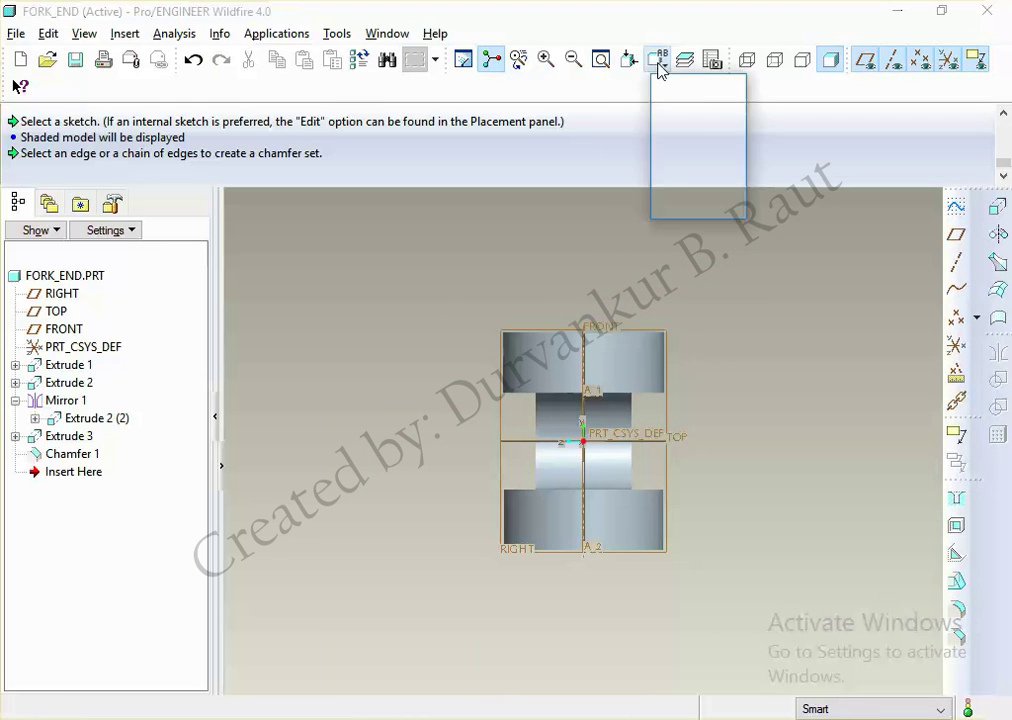
left_click(672, 147)
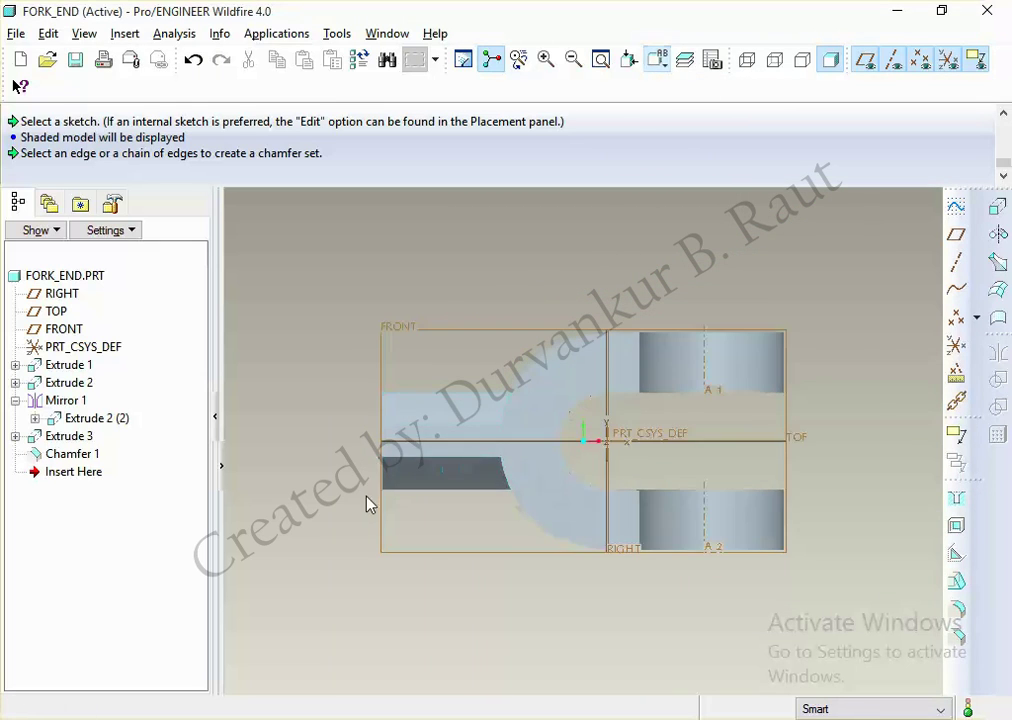
scroll(368, 502, "down", 2)
scroll(368, 502, "down", 2)
Step: Show Chamfer 1's dimensions and keep its size at 8.00
left_click(75, 454)
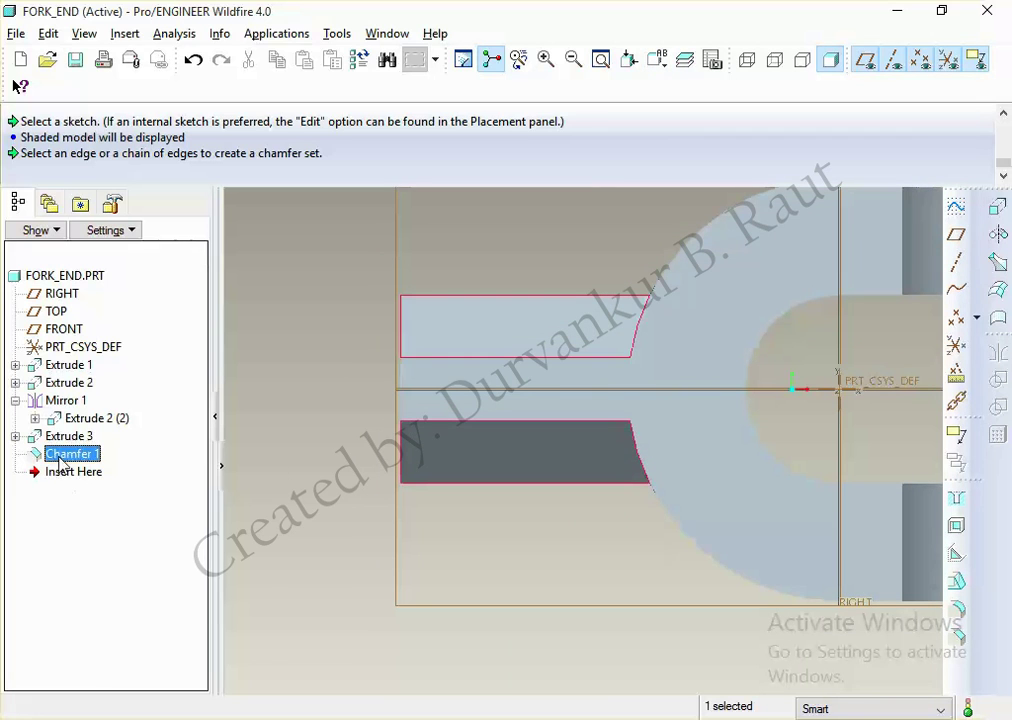
right_click(78, 455)
left_click(118, 558)
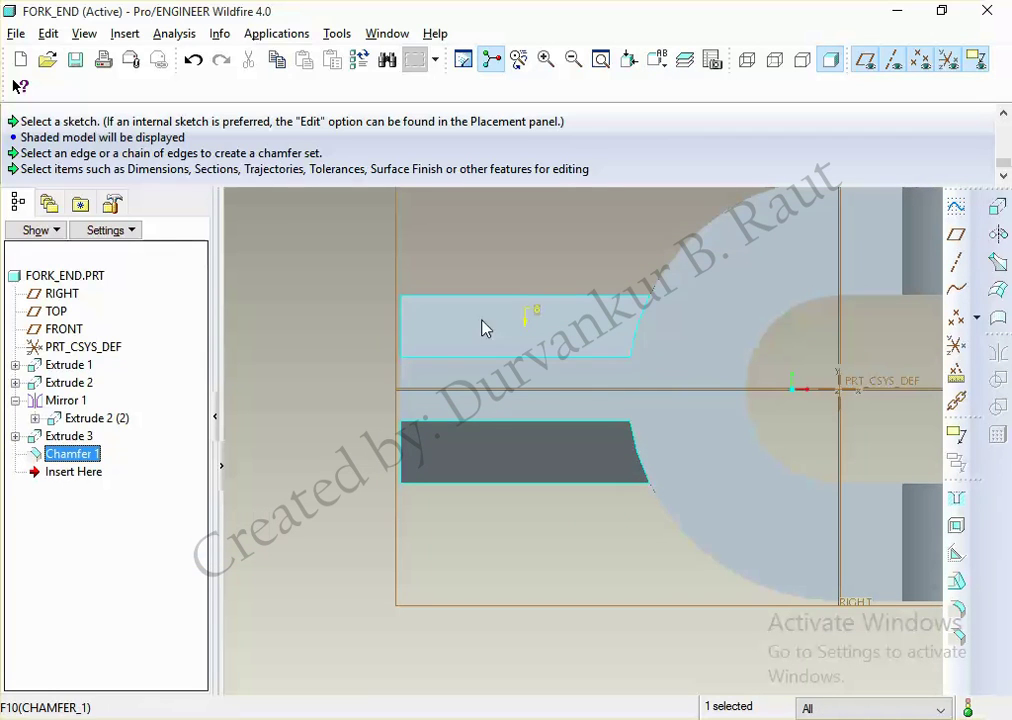
double_click(533, 316)
key("Return")
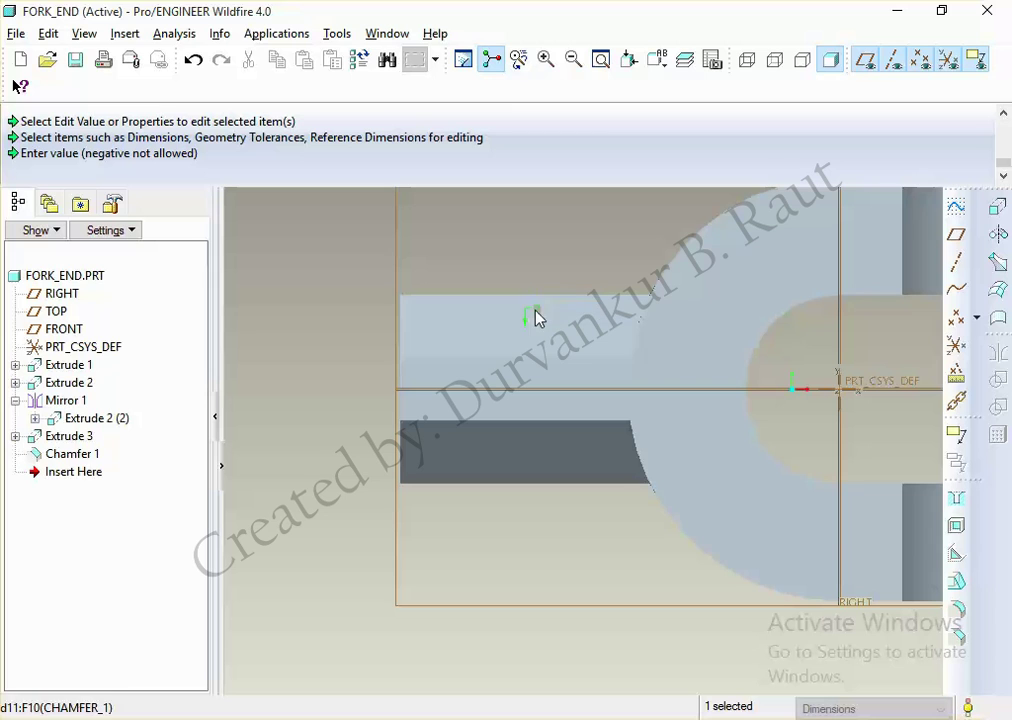
Step: Regenerate FORK_END, return to the default orientation, and switch to the Knuckle Joint drawing
key("ctrl+g")
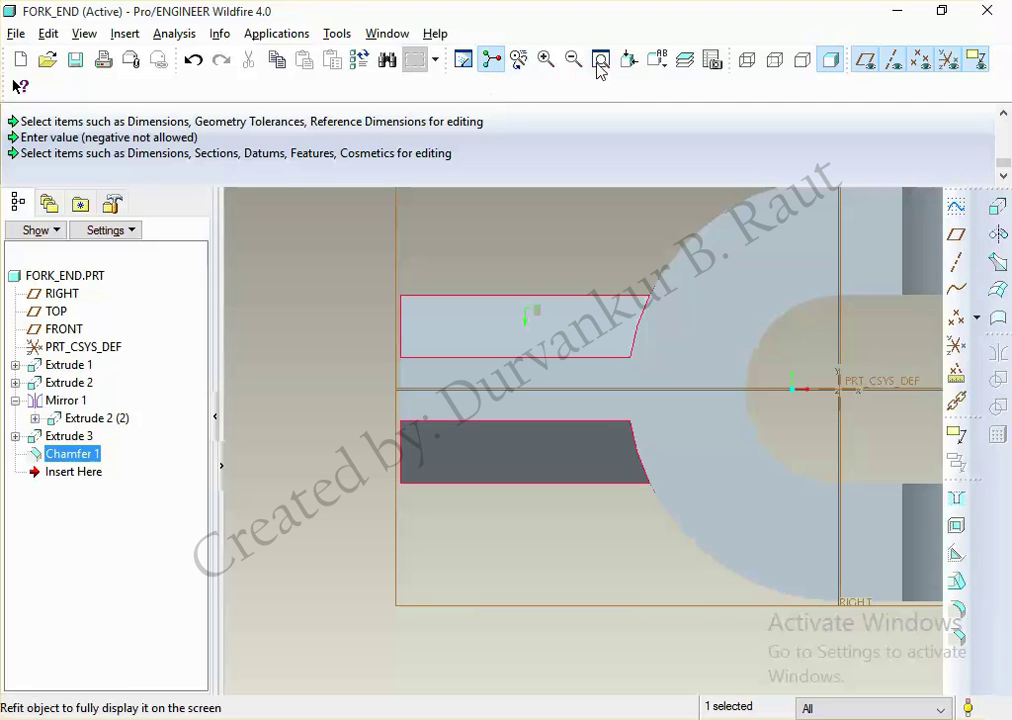
left_click(361, 62)
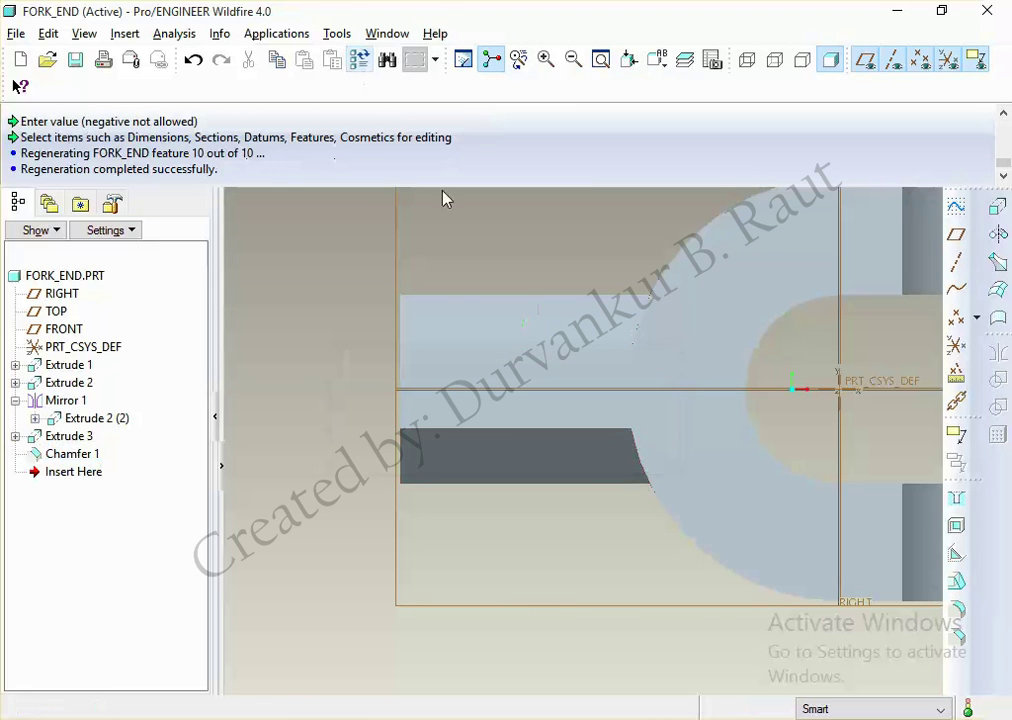
key("ctrl+d")
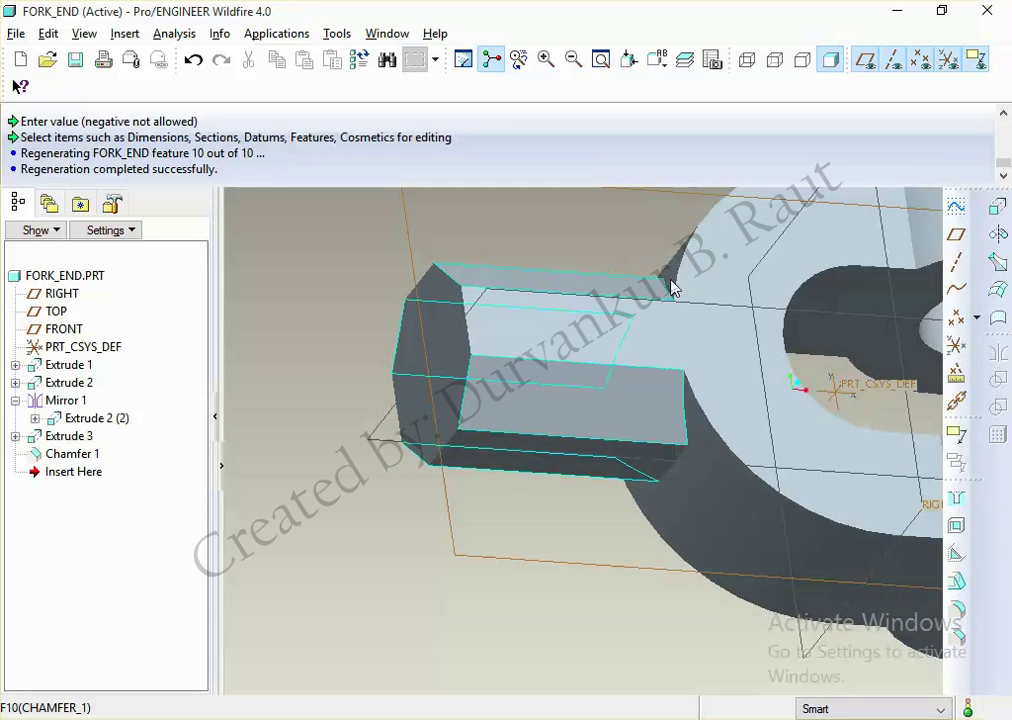
key("alt+Tab")
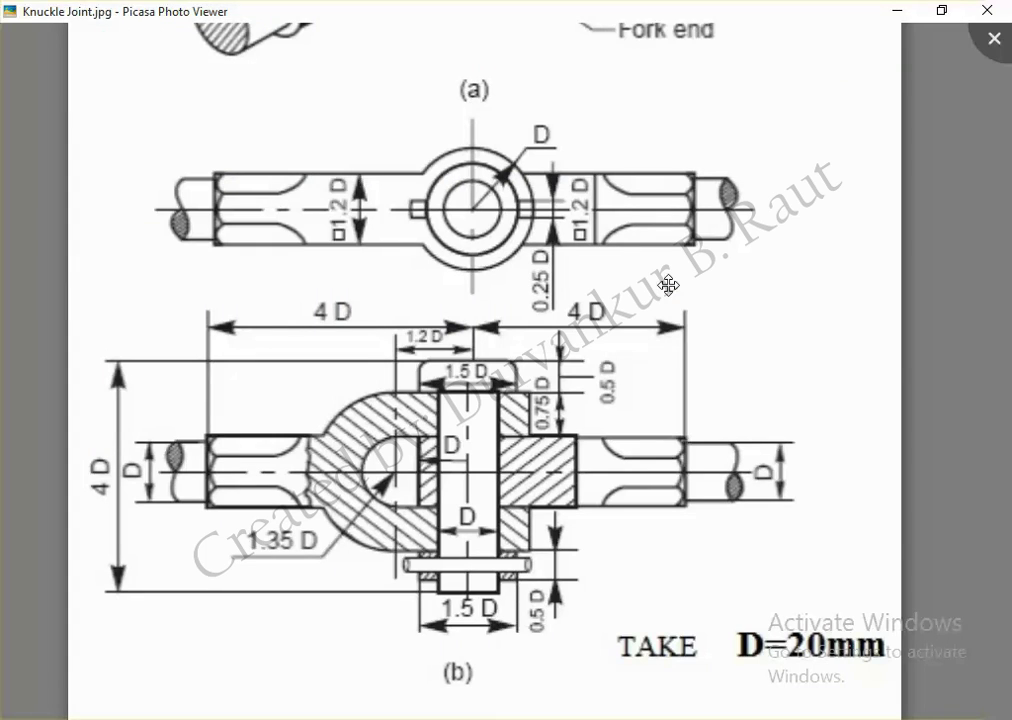
Step: Switch from Picasa back to the FORK_END model in Pro/ENGINEER
key("alt+Tab")
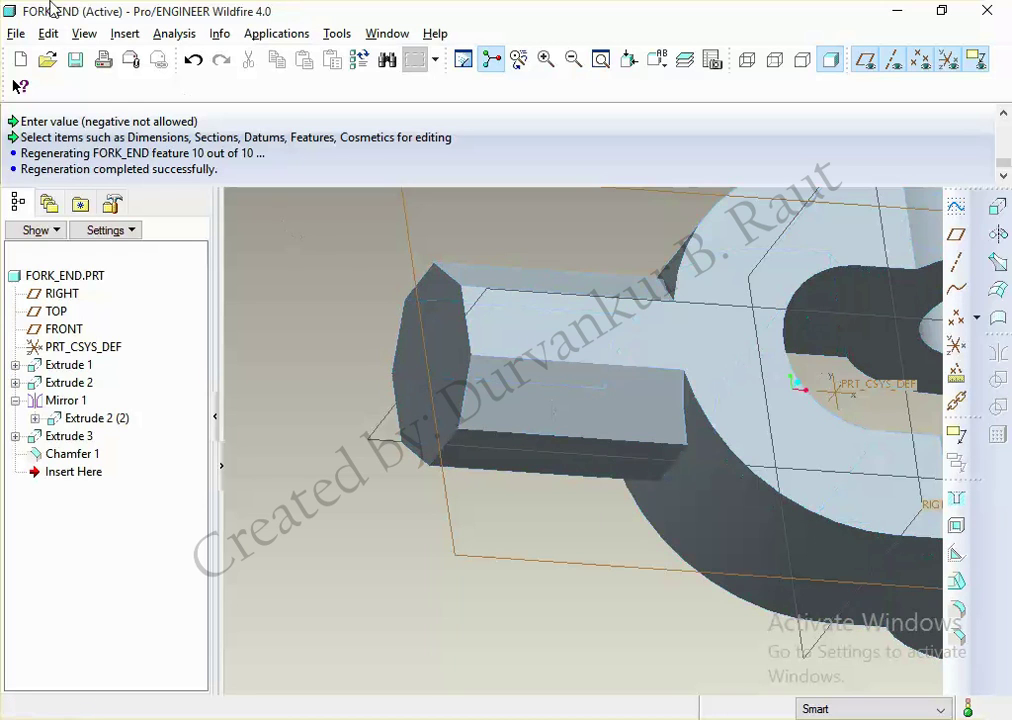
Step: Delete Chamfer 1 from the model tree so the shaft end is square again
right_click(81, 458)
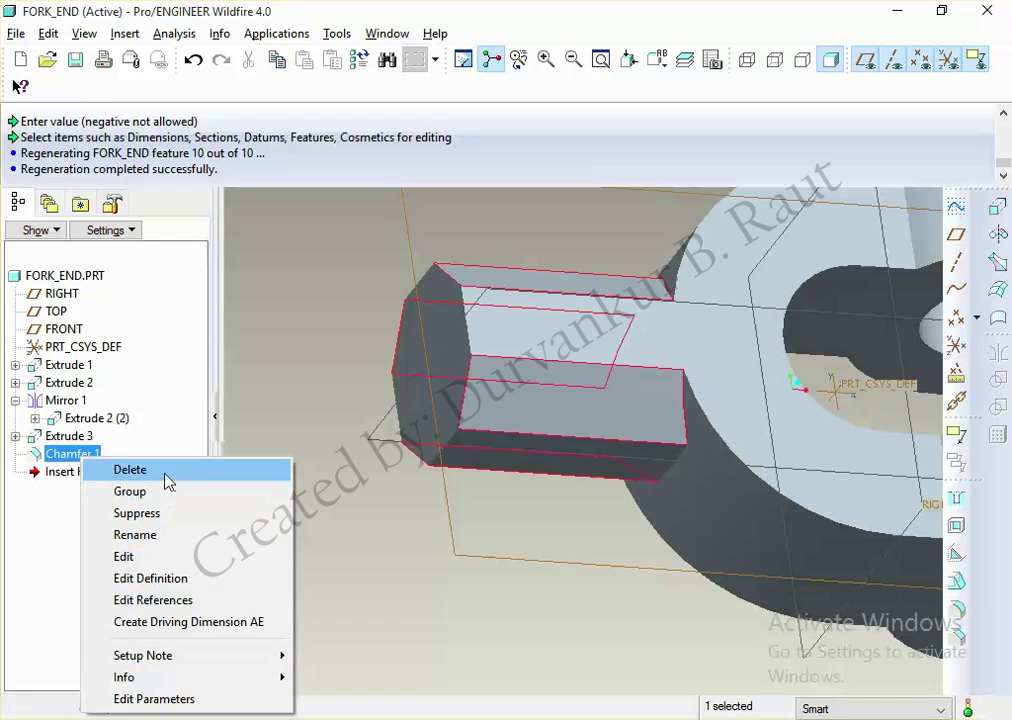
left_click(163, 469)
left_click(464, 413)
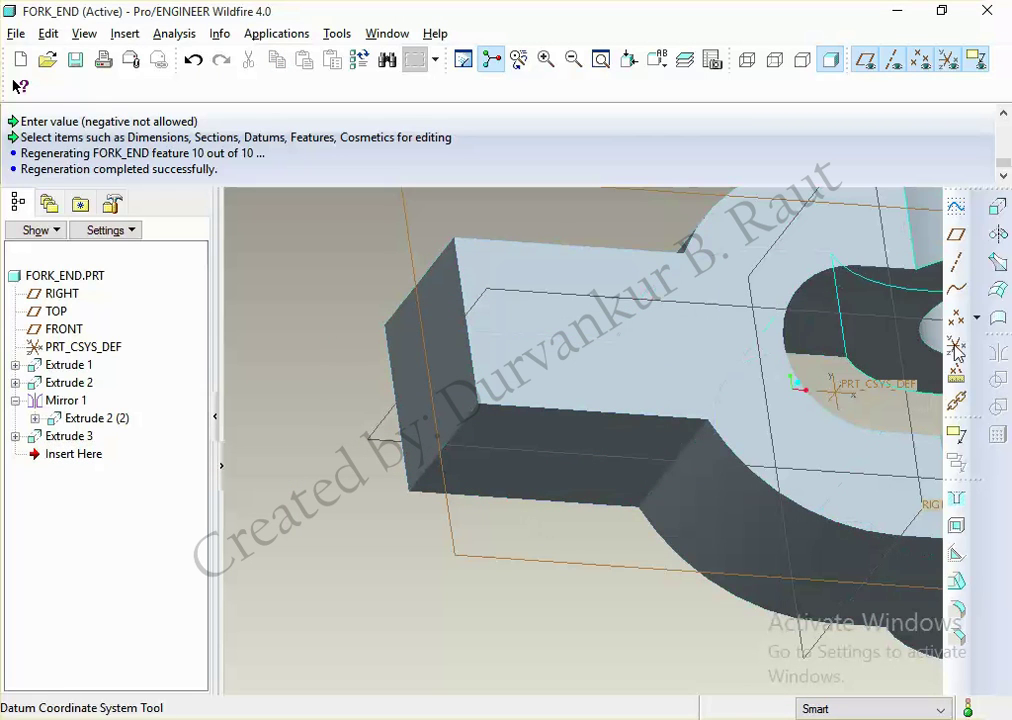
left_click(998, 206)
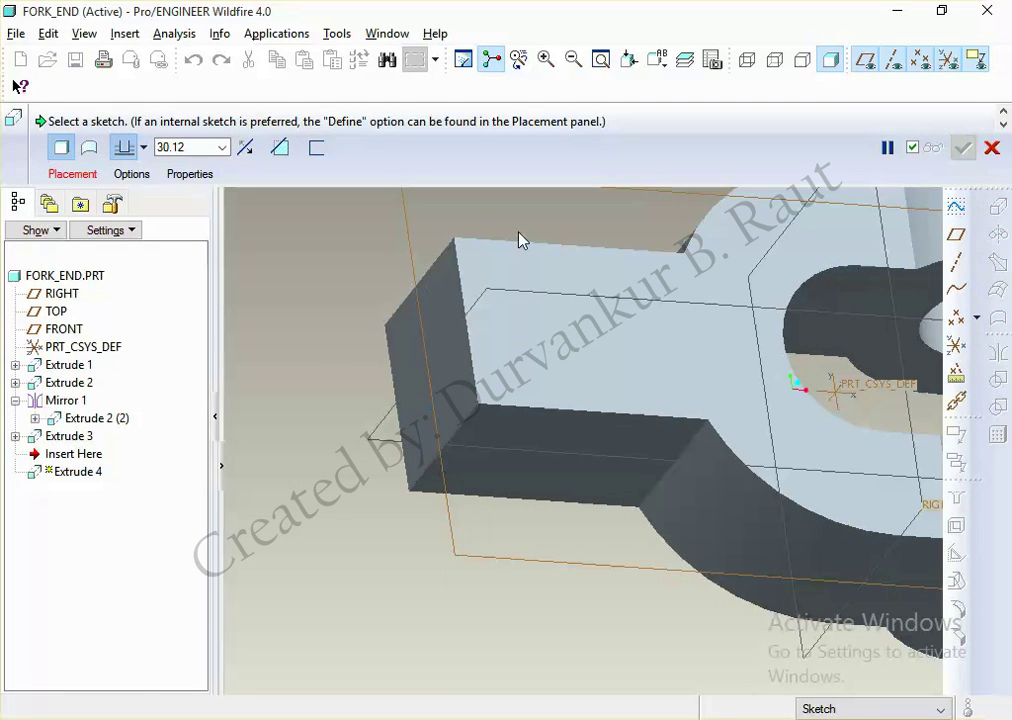
Step: Sketch Extrude 4 on the square shaft's end face with the model in wireframe
left_click(74, 173)
left_click(226, 228)
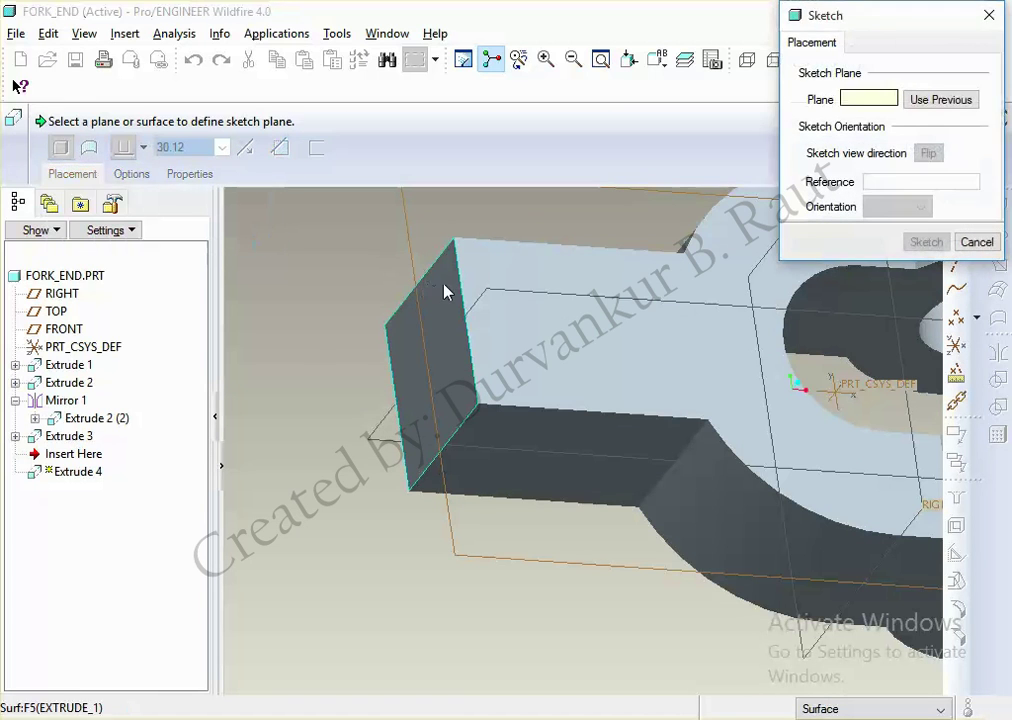
left_click(647, 280)
left_click(926, 242)
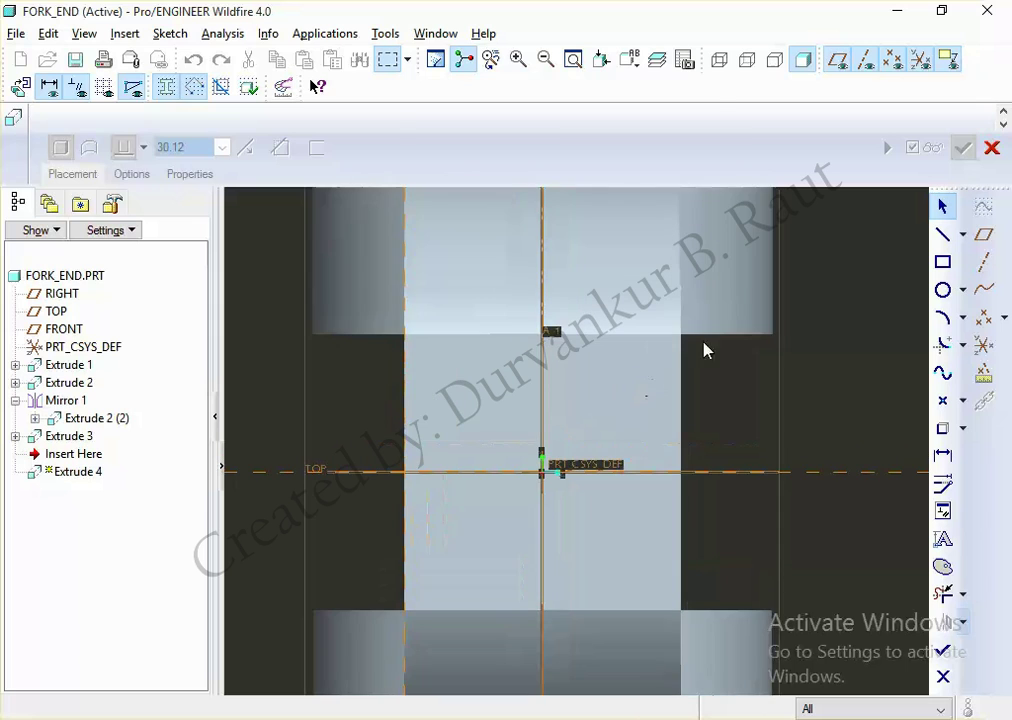
left_click(719, 60)
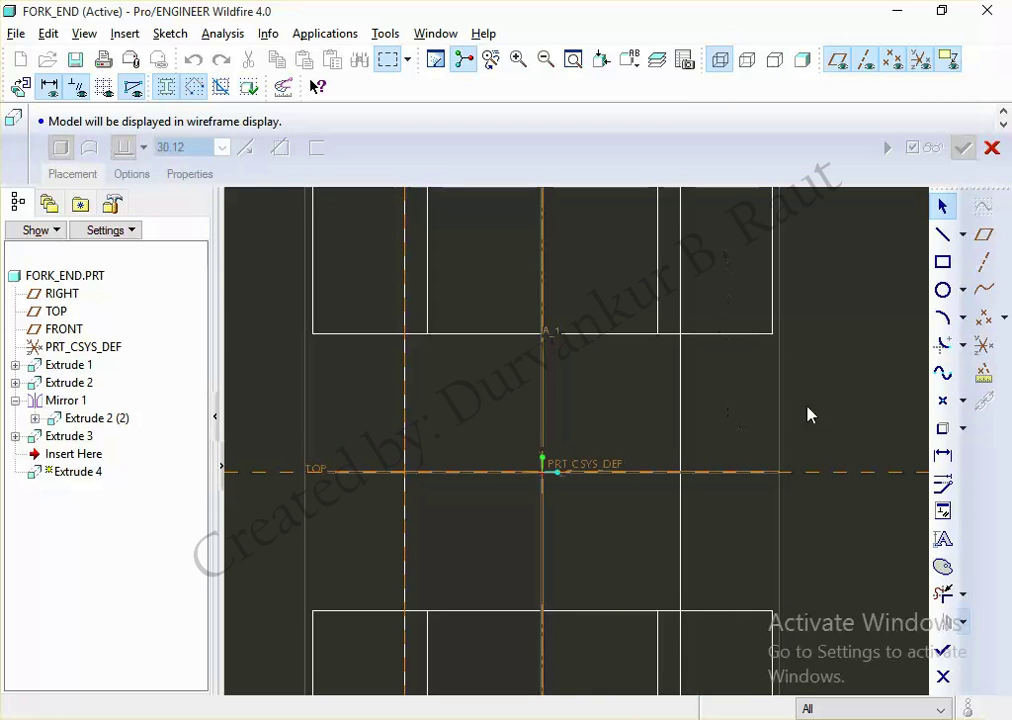
left_click(942, 428)
middle_click_drag(811, 379, 865, 449)
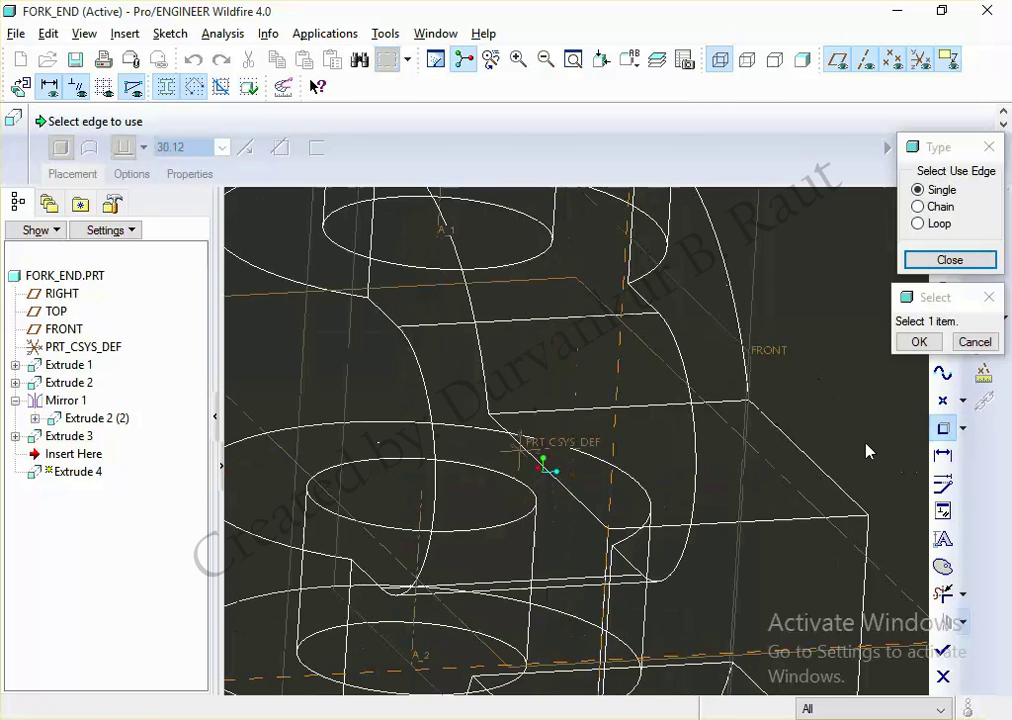
Step: Project the shaft end's four square edges into the sketch with Use Edge
left_click(868, 551)
middle_click_drag(868, 551, 825, 408)
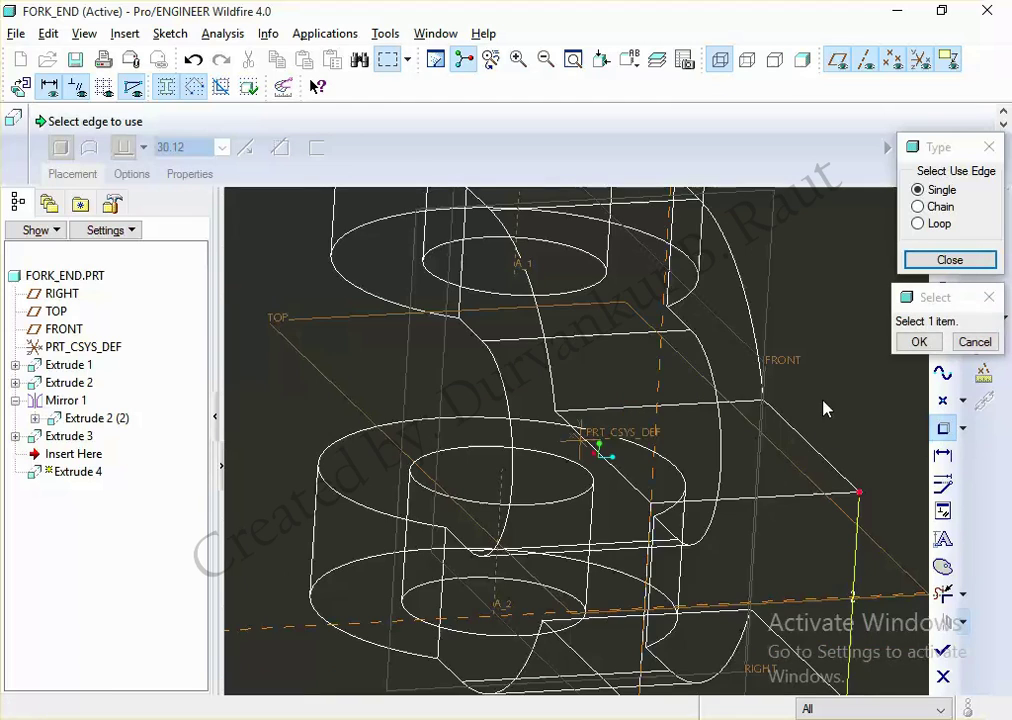
left_click(820, 497)
scroll(800, 334, "down", 3)
scroll(729, 447, "down", 2)
left_click(722, 467)
left_click(797, 520)
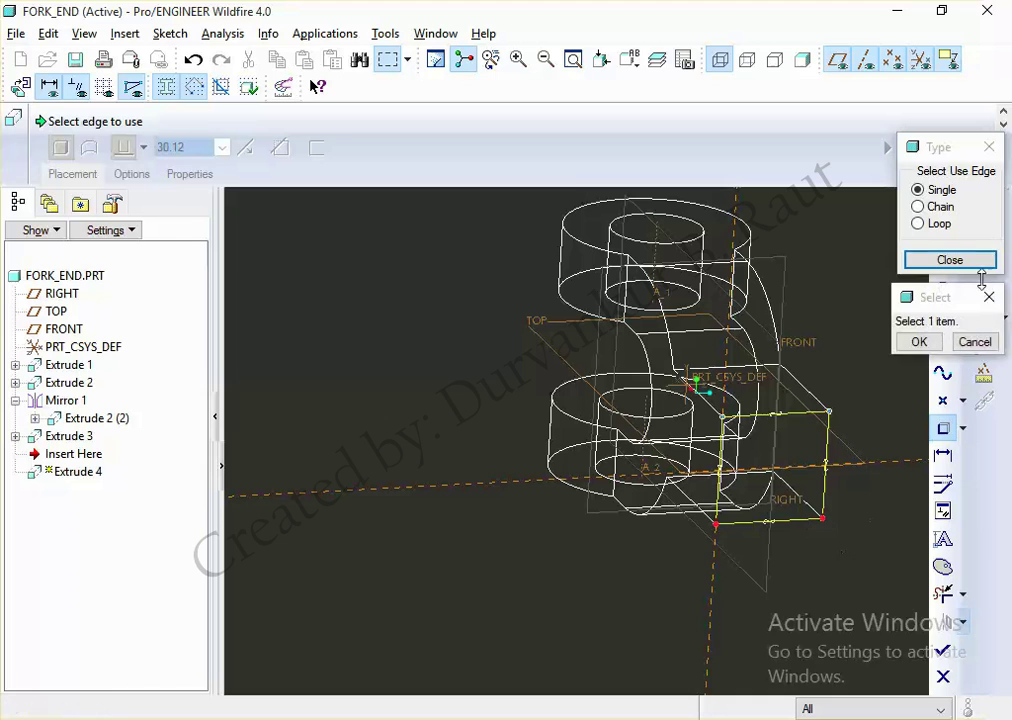
left_click(950, 260)
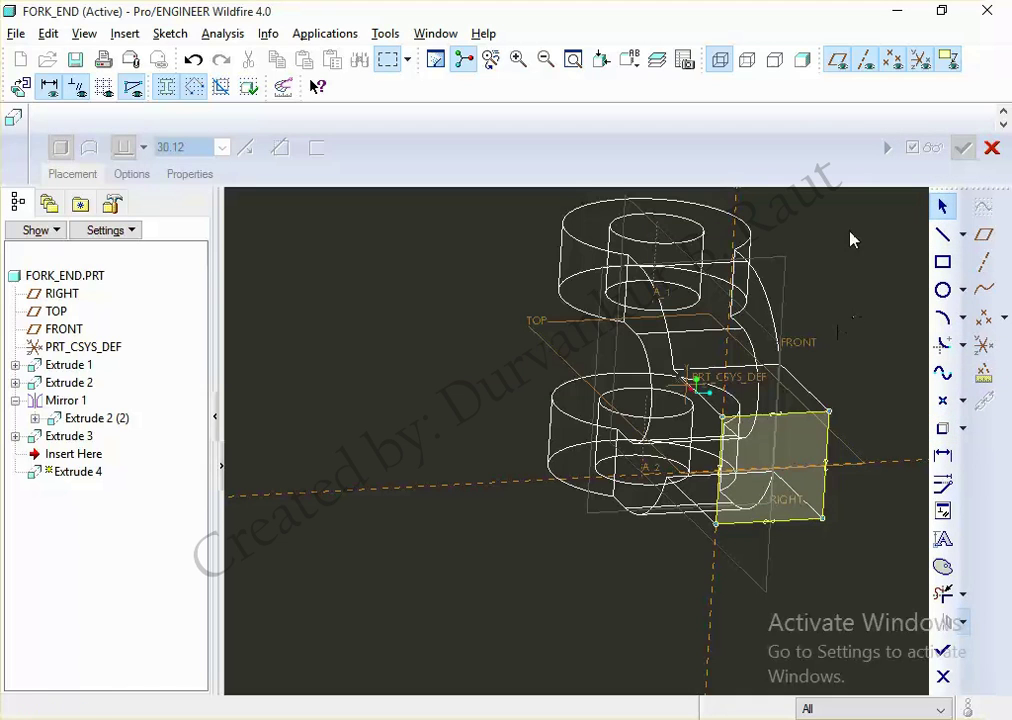
Step: Switch to hidden-line display and orient the sketch to face the screen
left_click(802, 61)
left_click(747, 60)
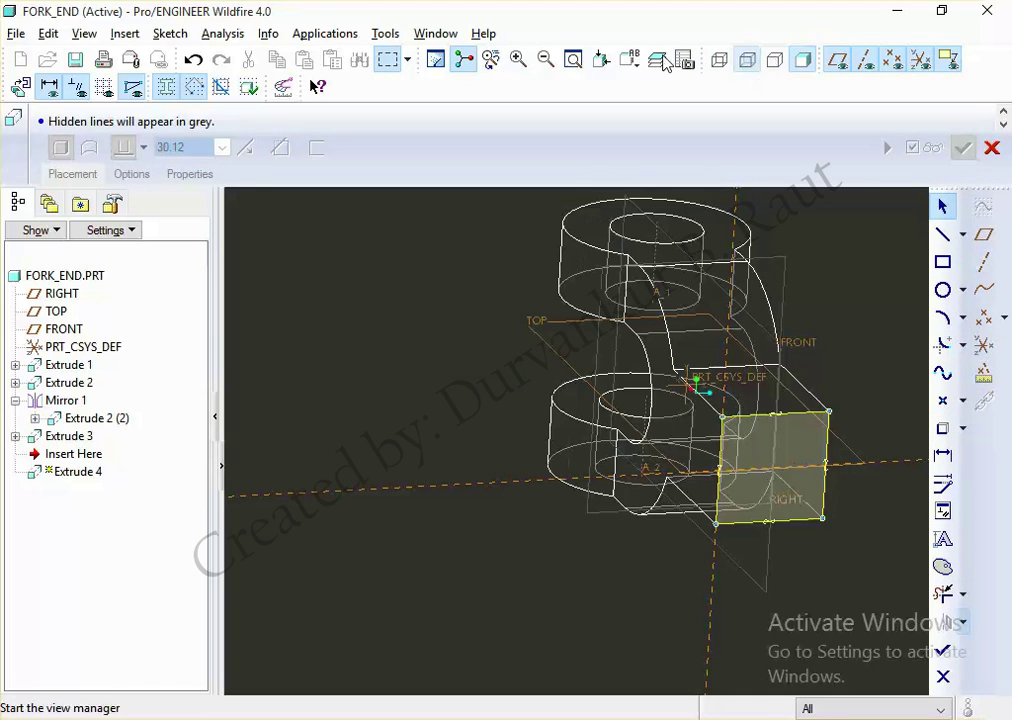
left_click(20, 86)
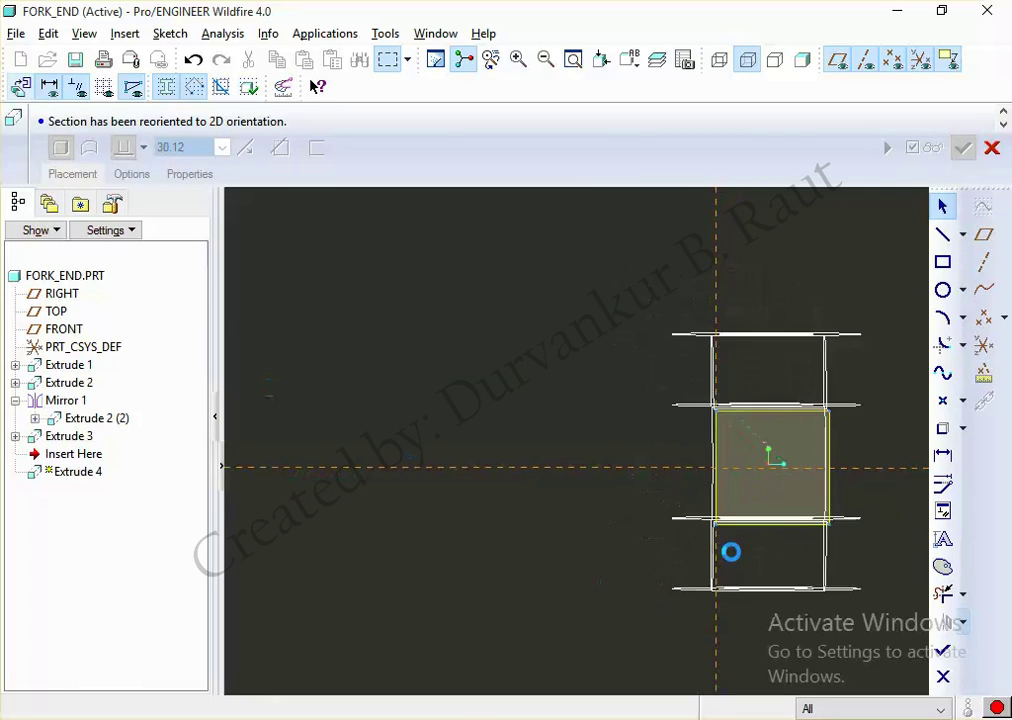
scroll(838, 558, "up", 1)
scroll(718, 580, "down", 1)
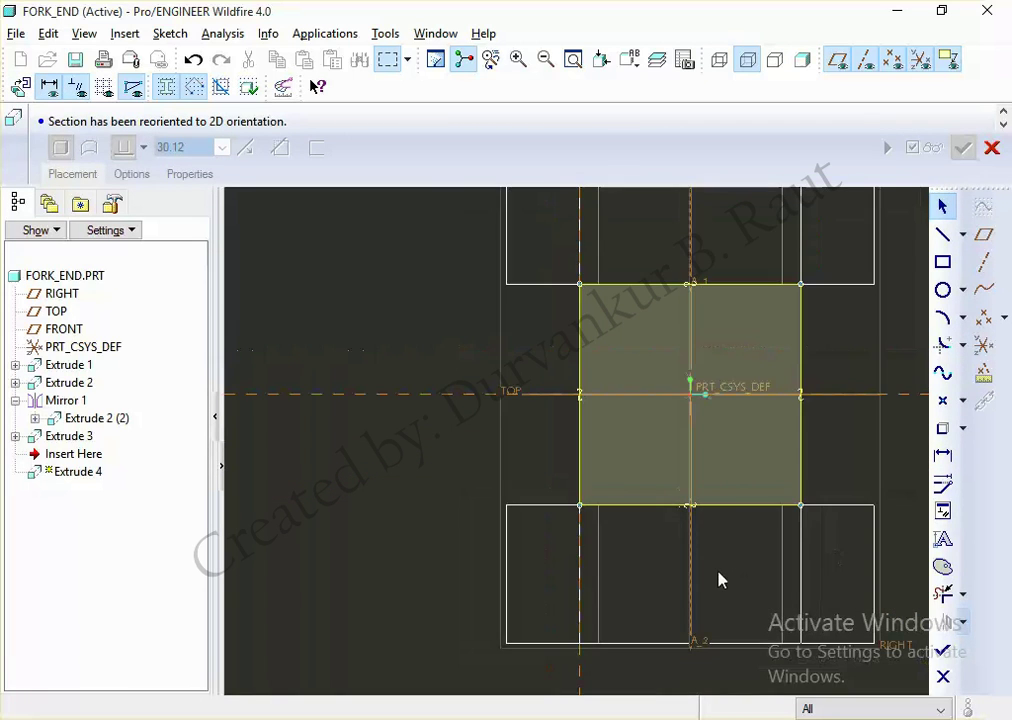
scroll(868, 420, "up", 2)
scroll(793, 473, "down", 1)
scroll(793, 473, "up", 1)
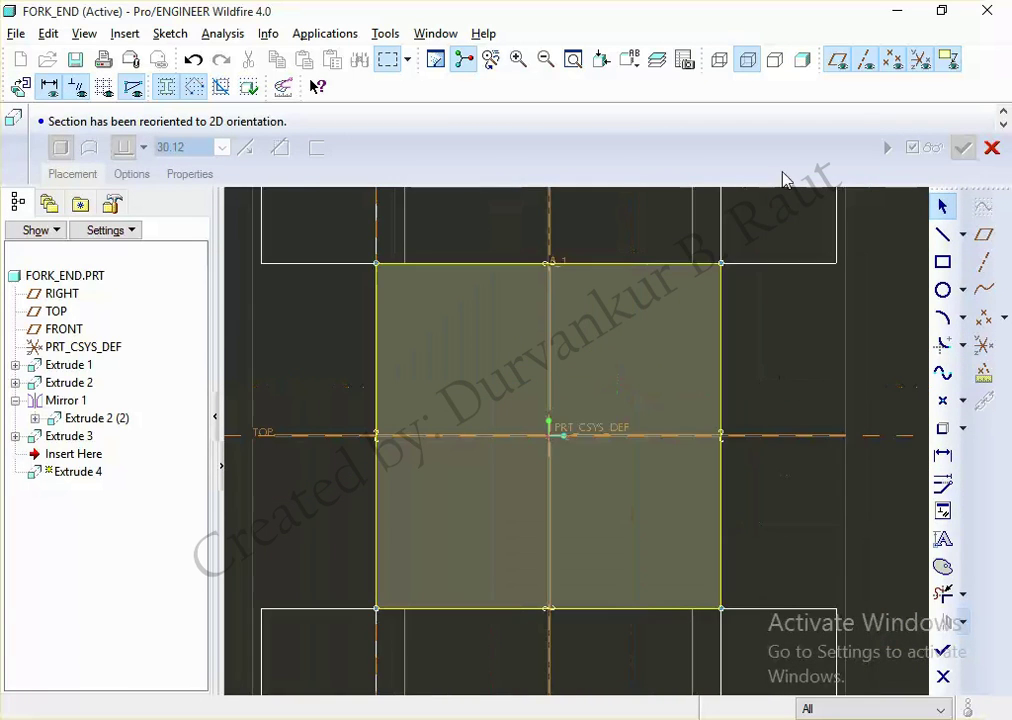
Step: Draw vertical and horizontal centerlines through the origin along A_1 and TOP
left_click(963, 235)
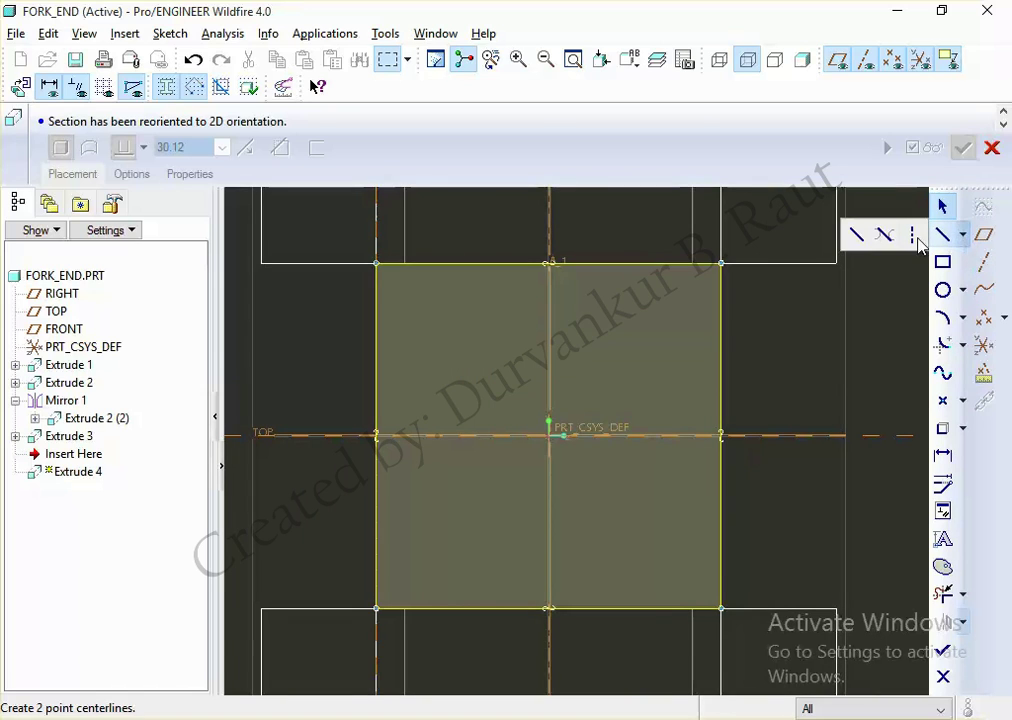
left_click(911, 233)
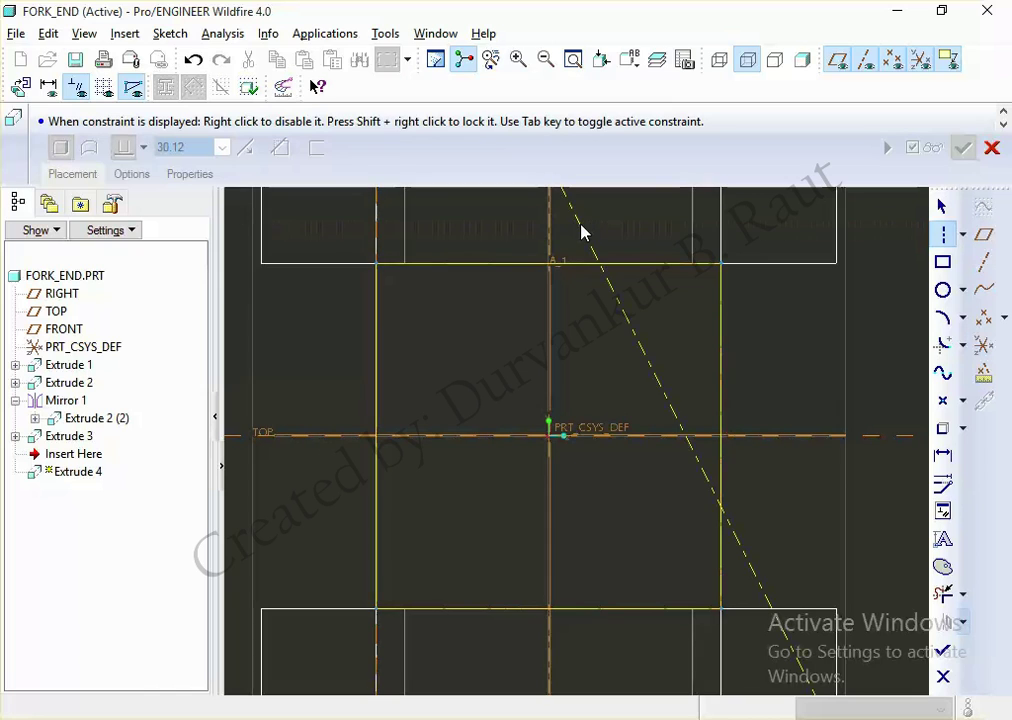
left_click(555, 266)
left_click(553, 388)
left_click(641, 445)
middle_click(664, 364)
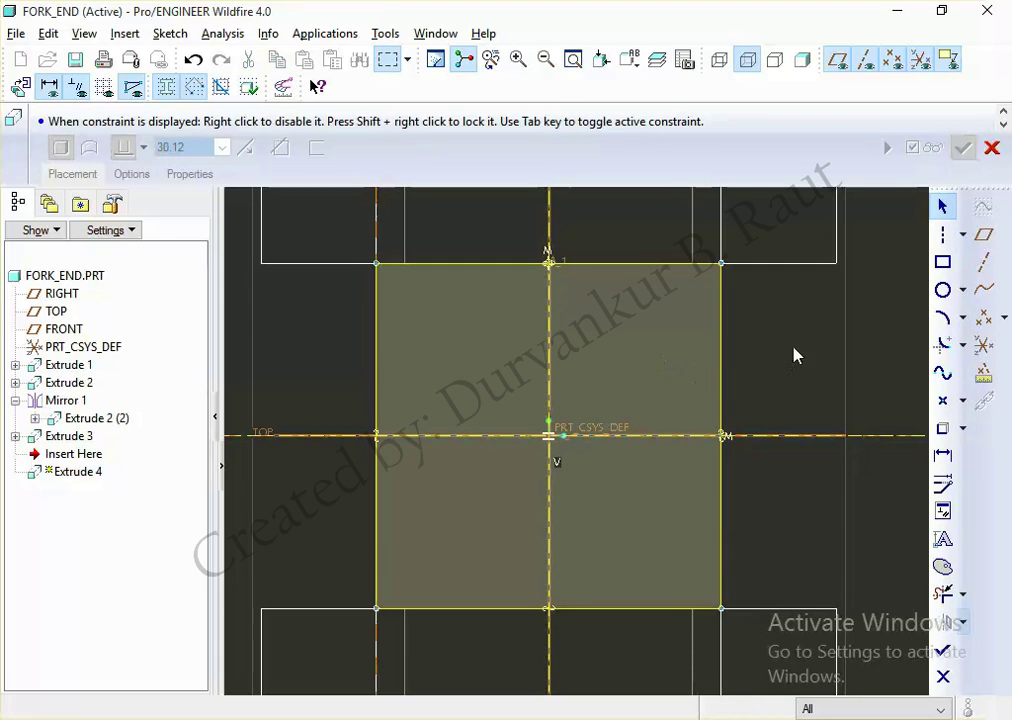
left_click(962, 234)
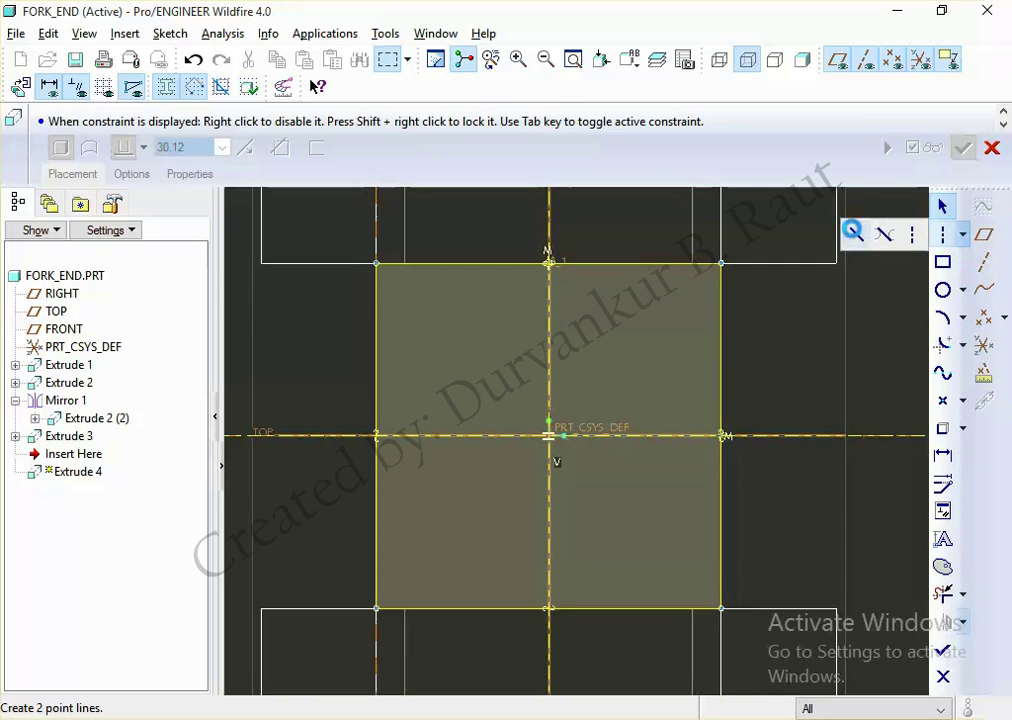
left_click(856, 234)
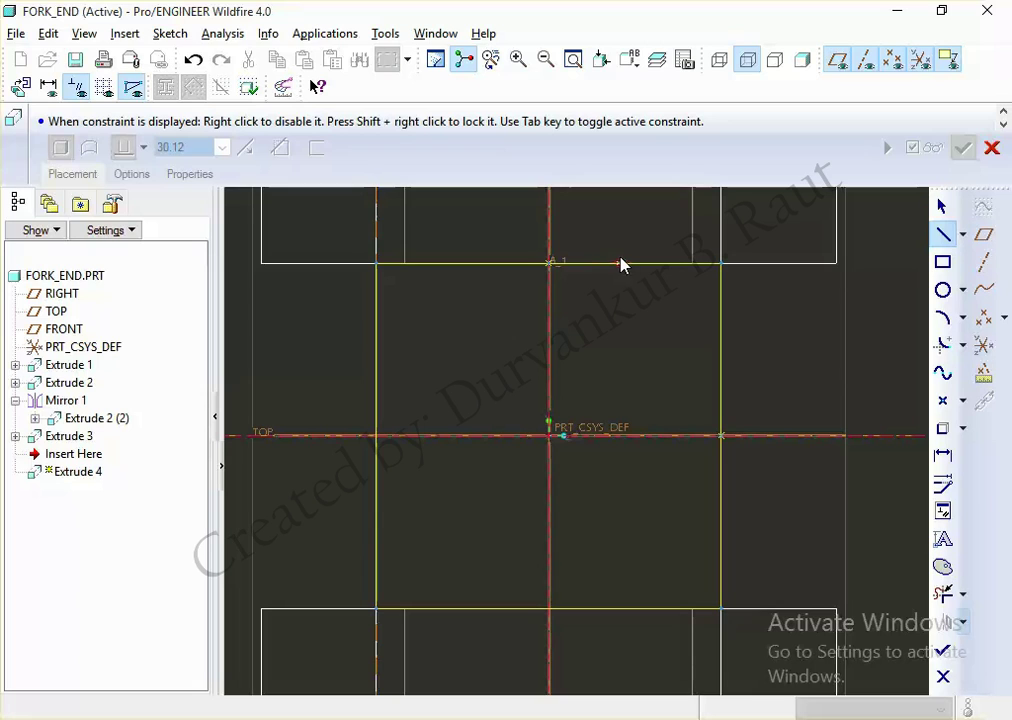
Step: Draw a closed 45°-tilted four-line diamond around the square, corners on the centerlines
left_click(624, 263)
left_click(583, 215)
left_click(780, 403)
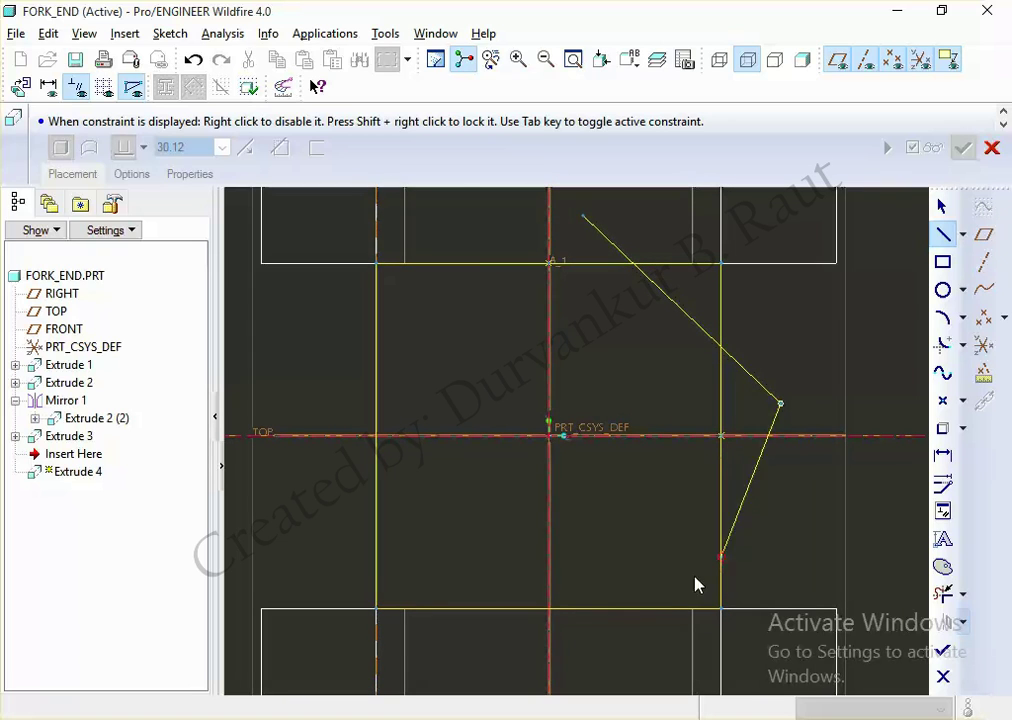
left_click(584, 630)
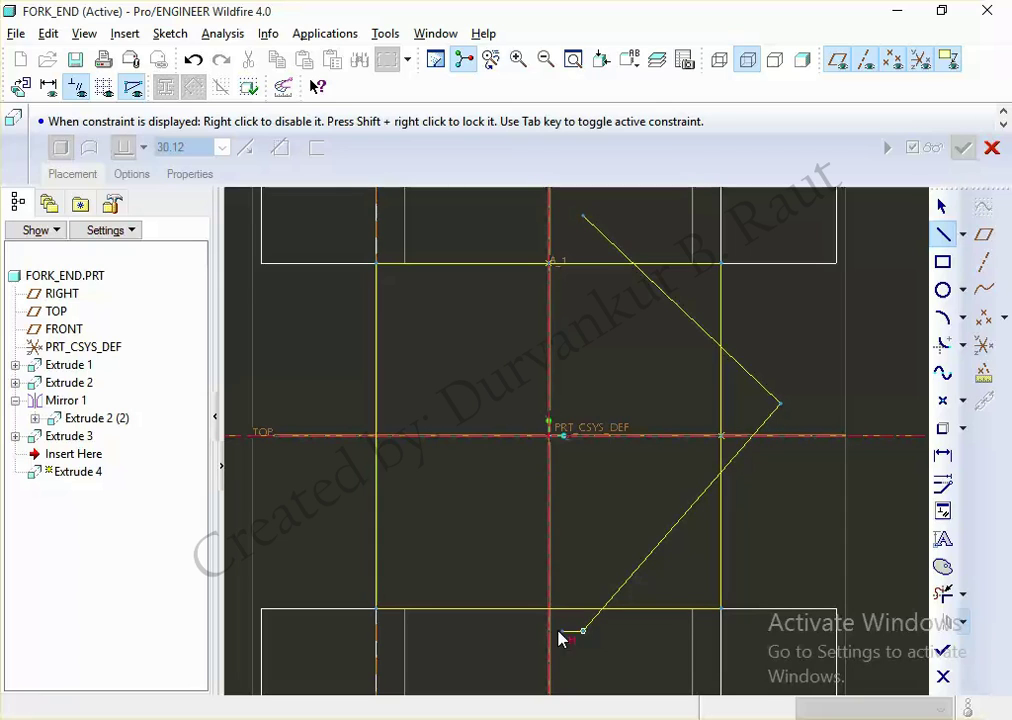
left_click(343, 399)
left_click(584, 215)
middle_click(623, 215)
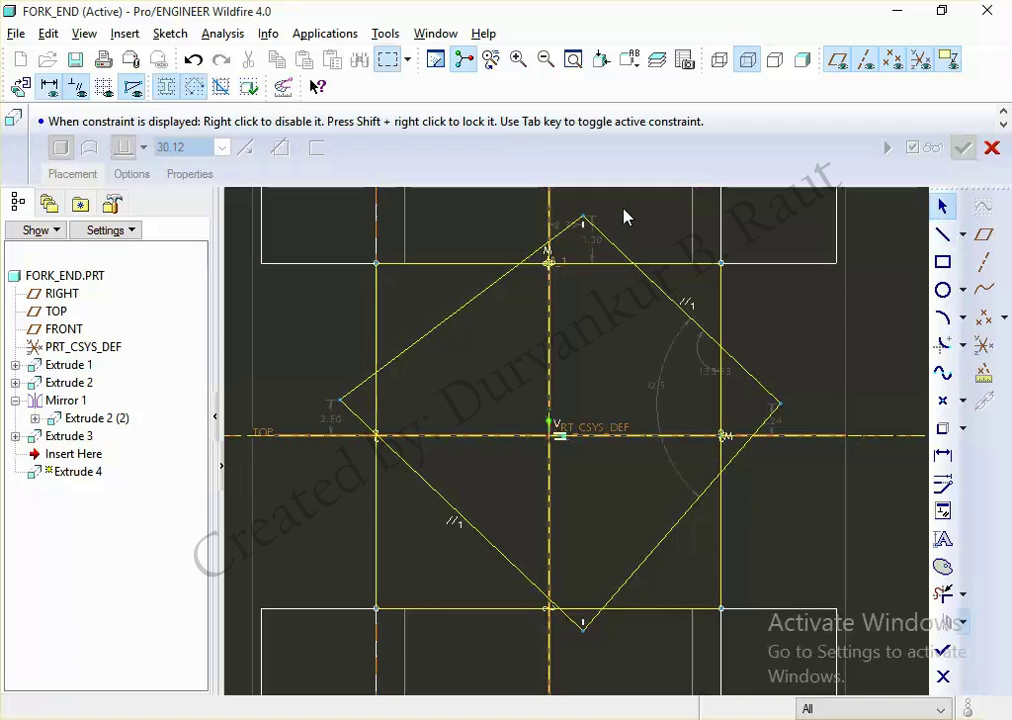
Step: Make the diamond's upper-right and lower-right edges perpendicular, undoing a conflicting perpendicular constraint
left_click(947, 513)
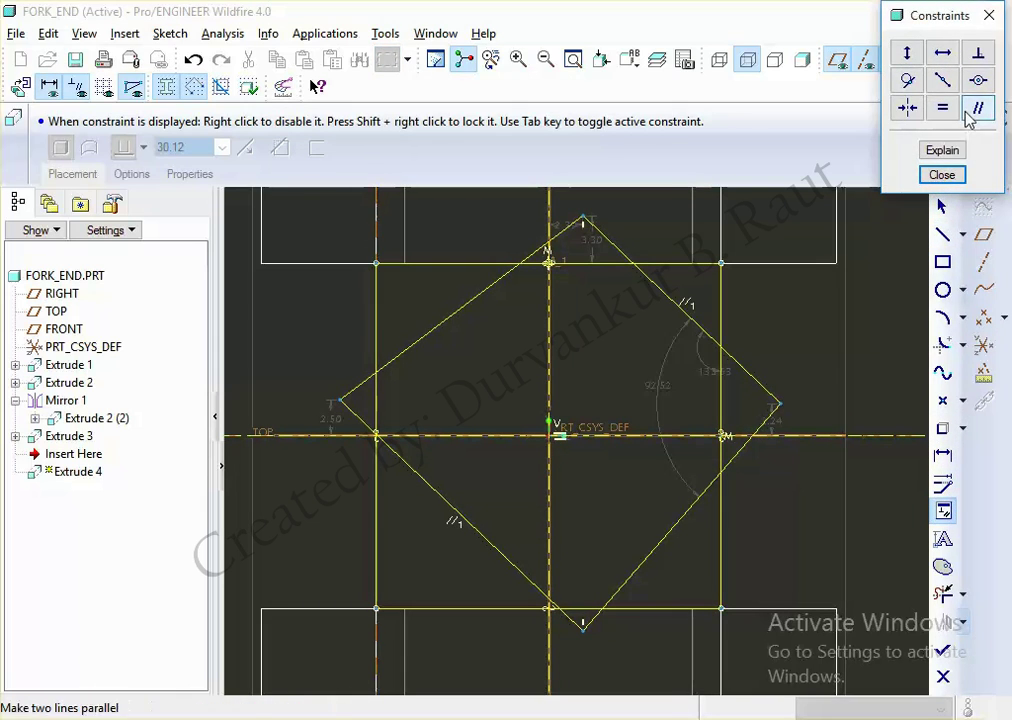
left_click(978, 52)
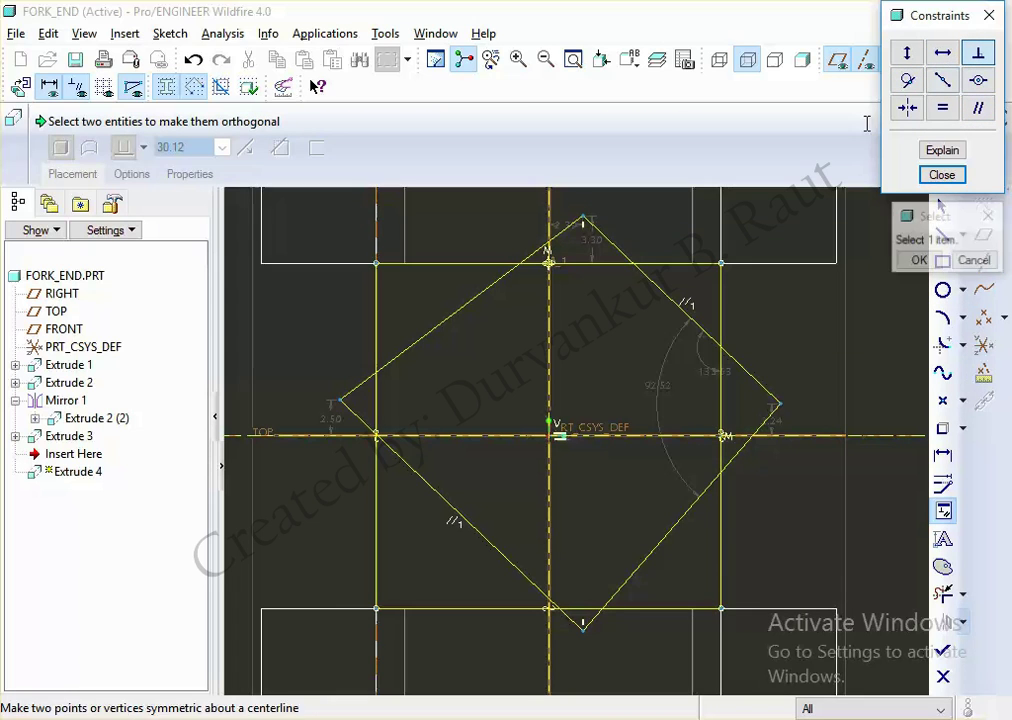
left_click(621, 259)
left_click(564, 234)
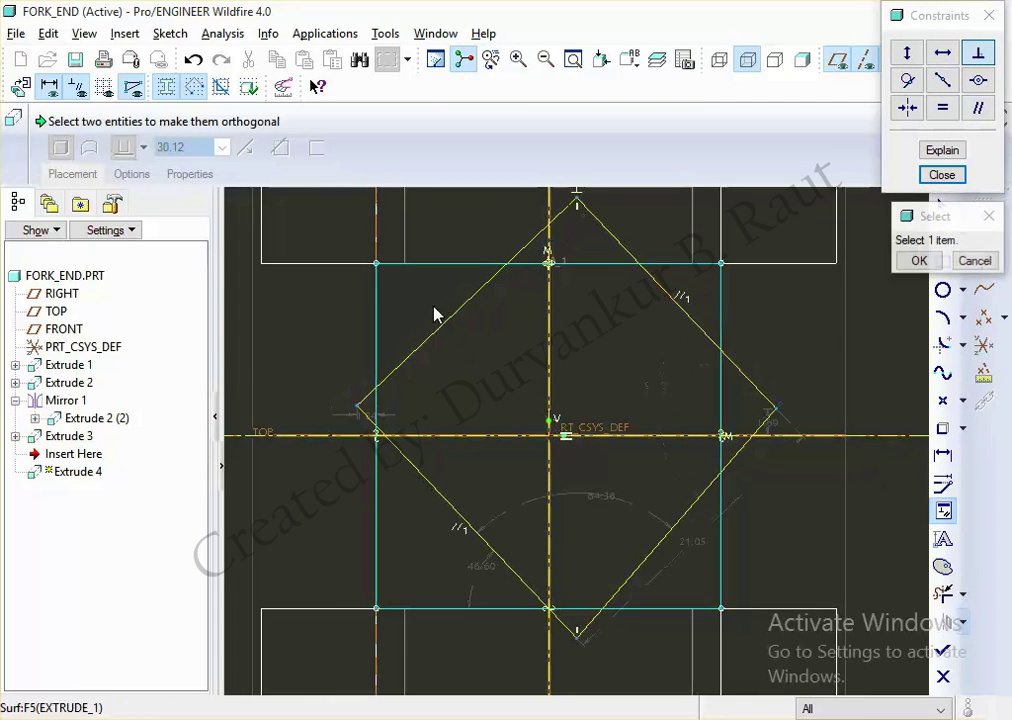
left_click(405, 465)
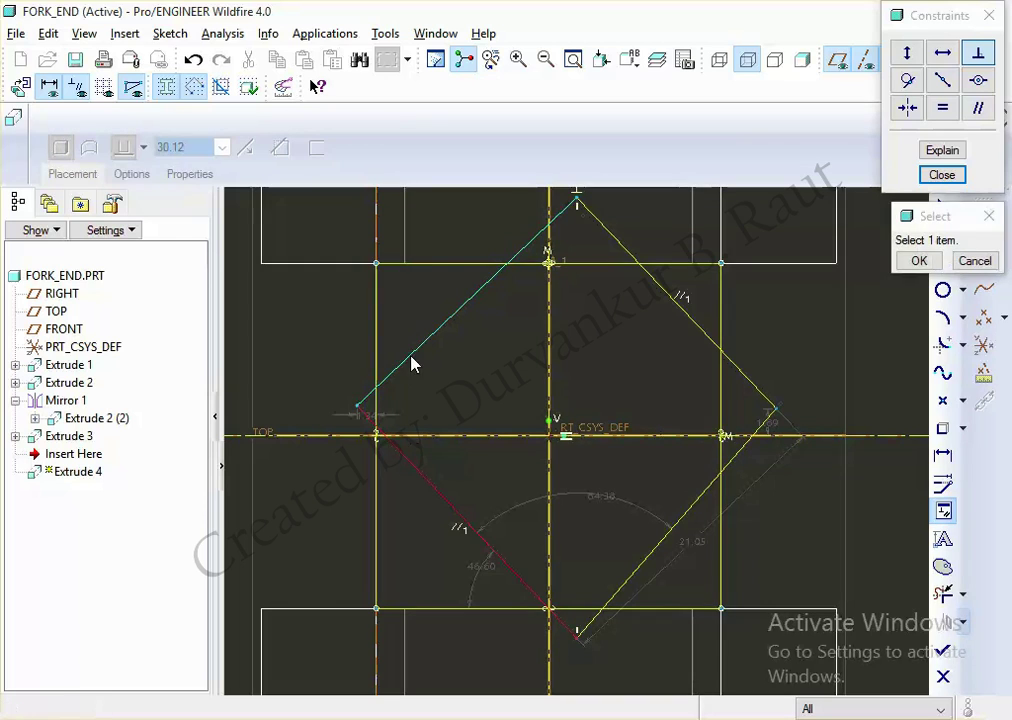
left_click(413, 358)
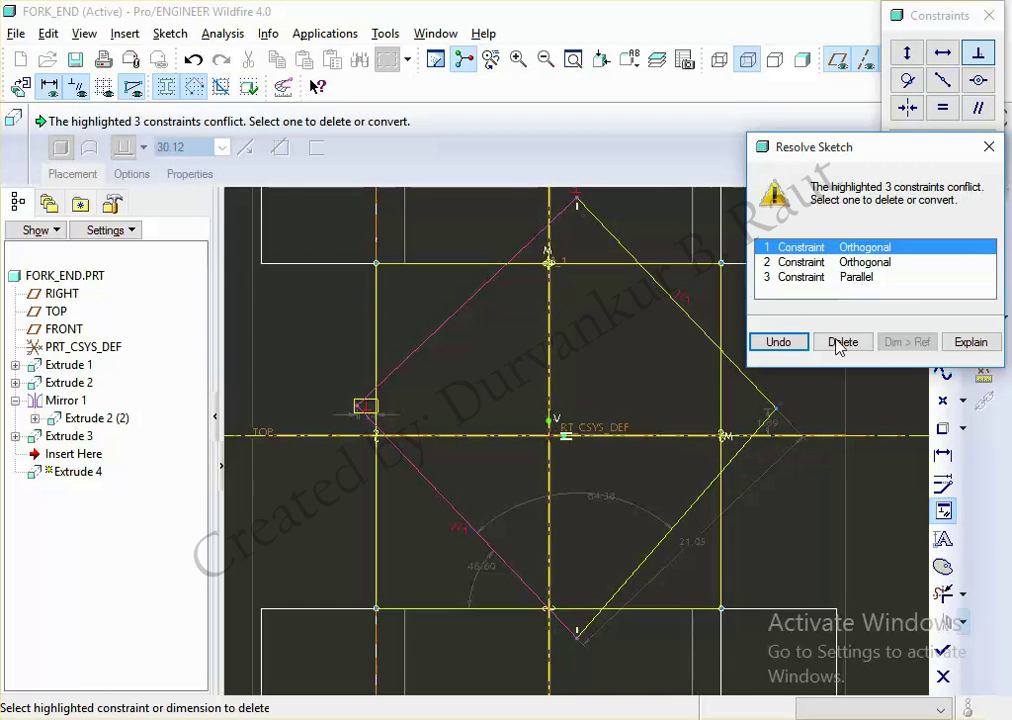
left_click(778, 342)
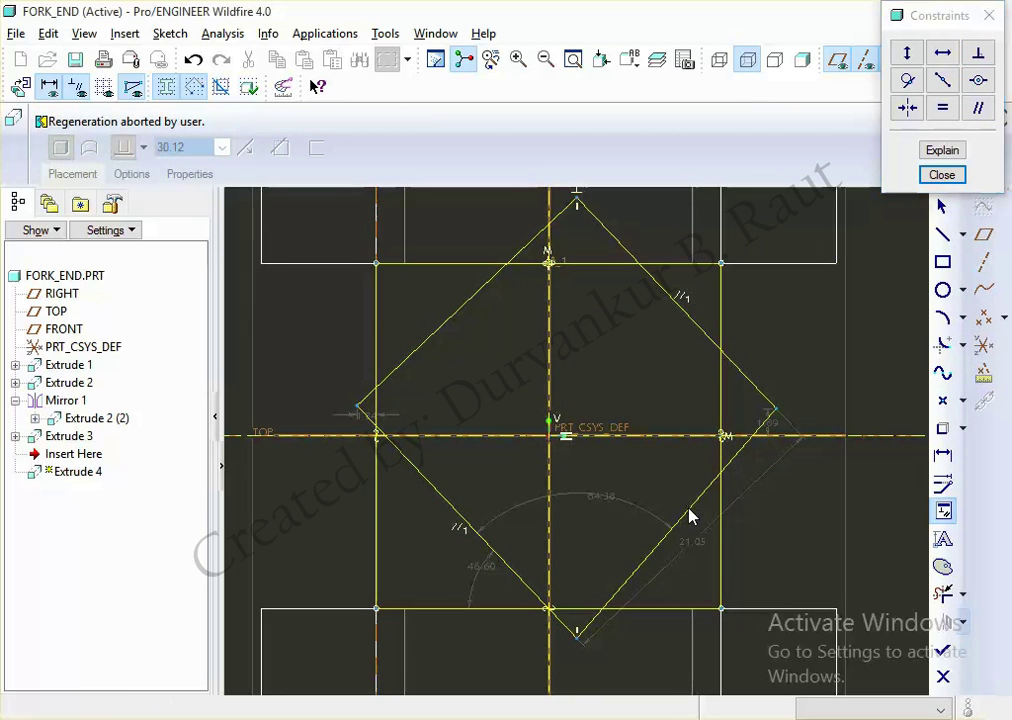
left_click(980, 58)
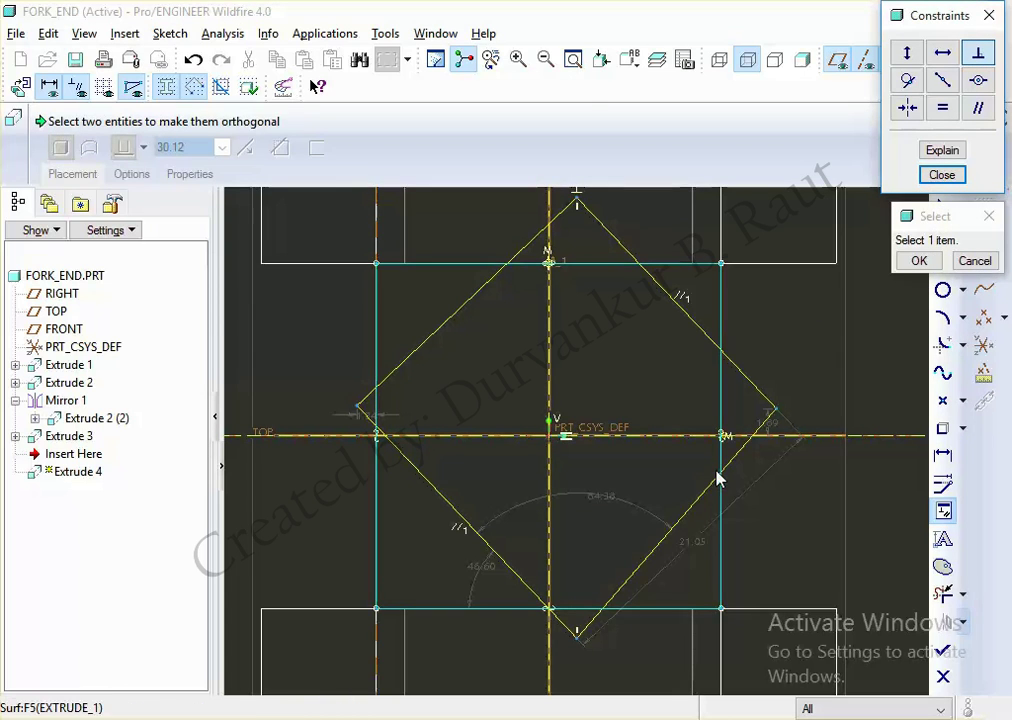
left_click(720, 485)
left_click(755, 390)
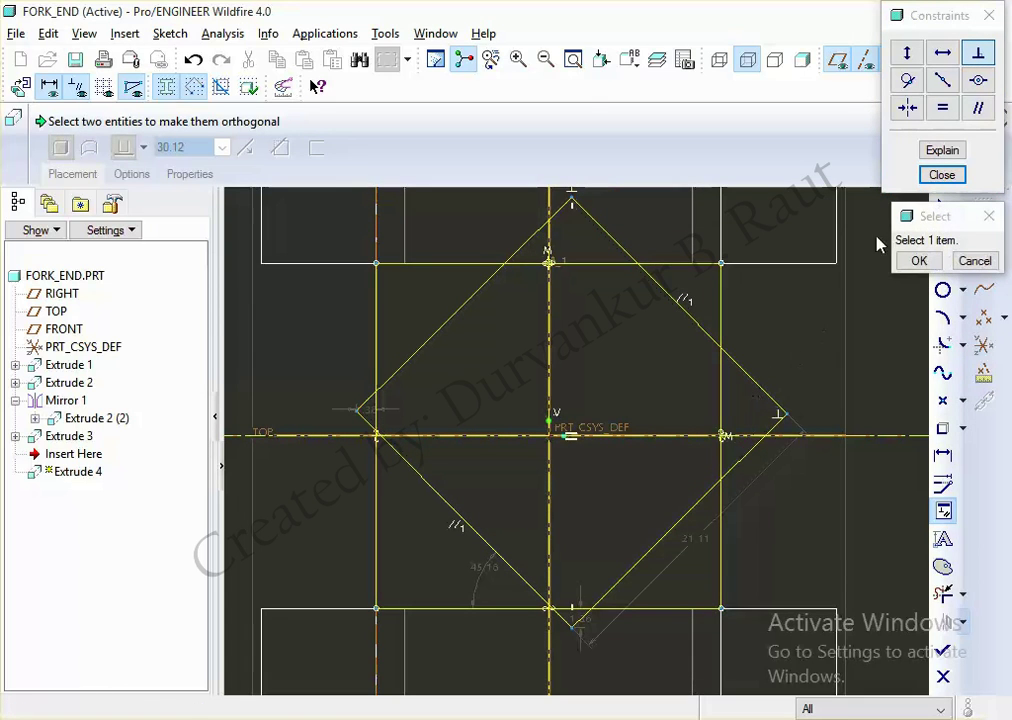
Step: Make the upper-right and lower-right diamond edges equal length, backing out conflicting equal constraints
left_click(943, 108)
left_click(739, 365)
left_click(755, 457)
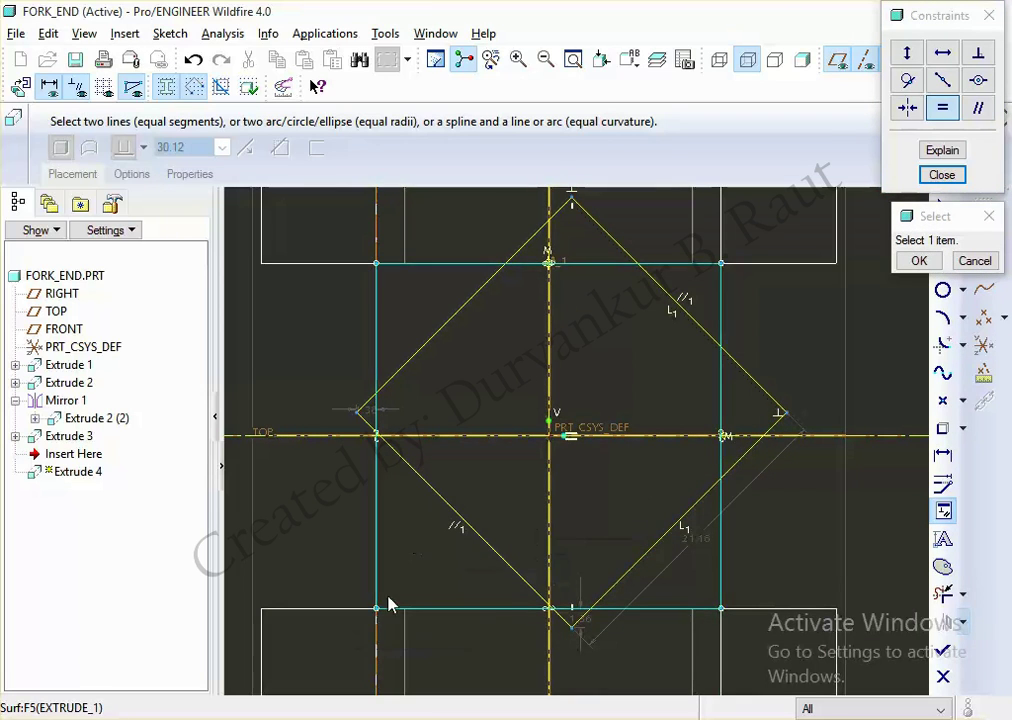
left_click(429, 489)
left_click(428, 351)
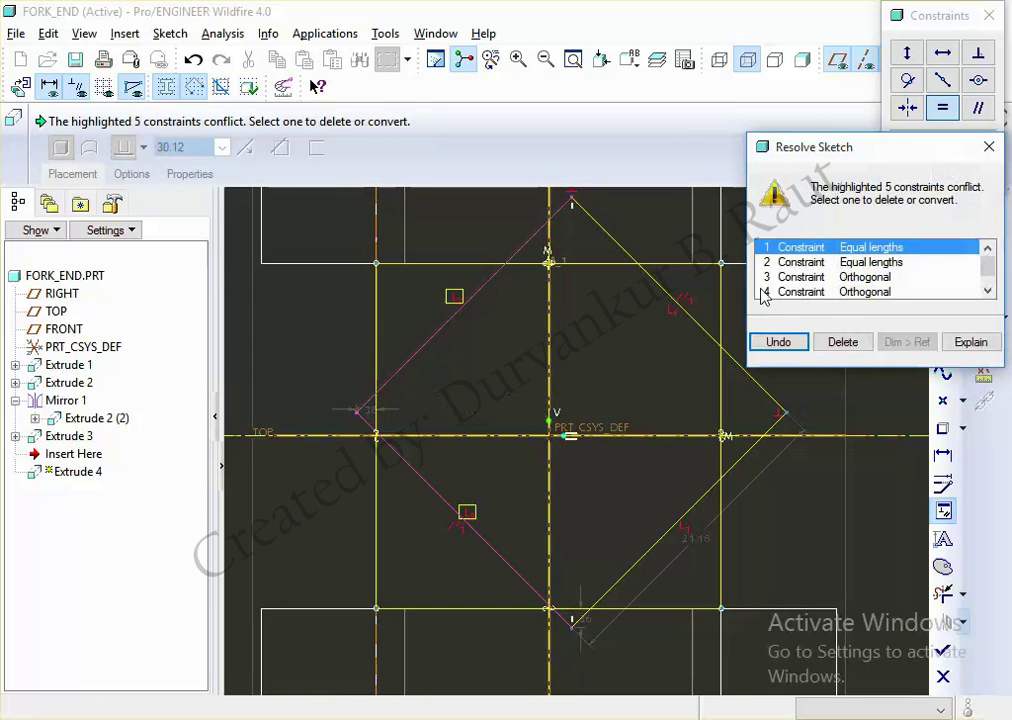
left_click(776, 342)
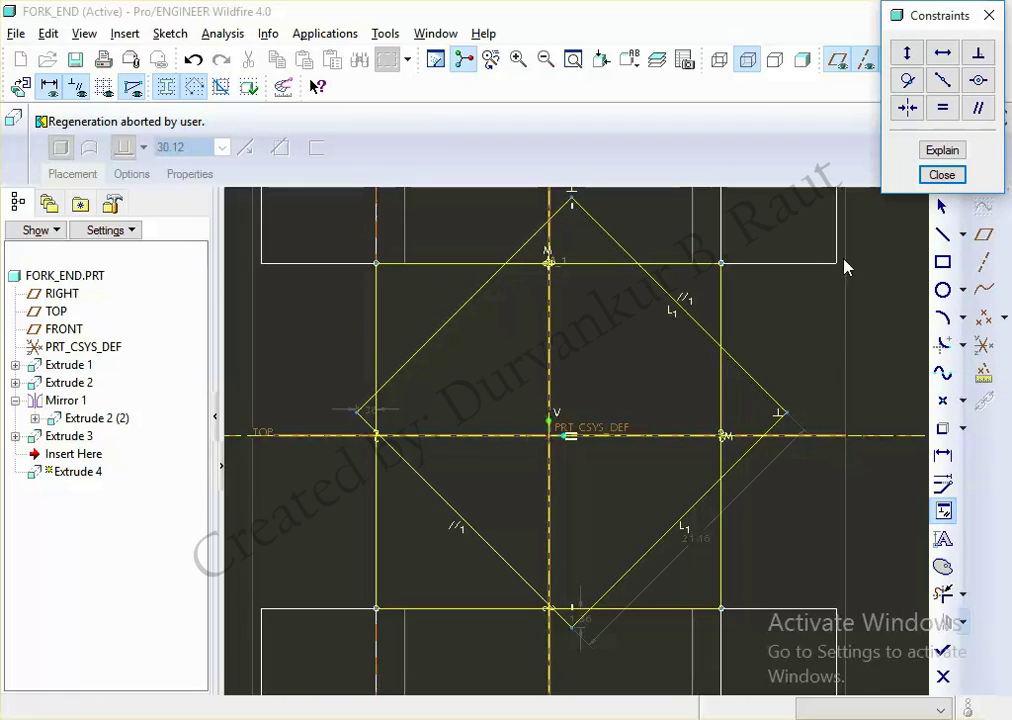
left_click(943, 109)
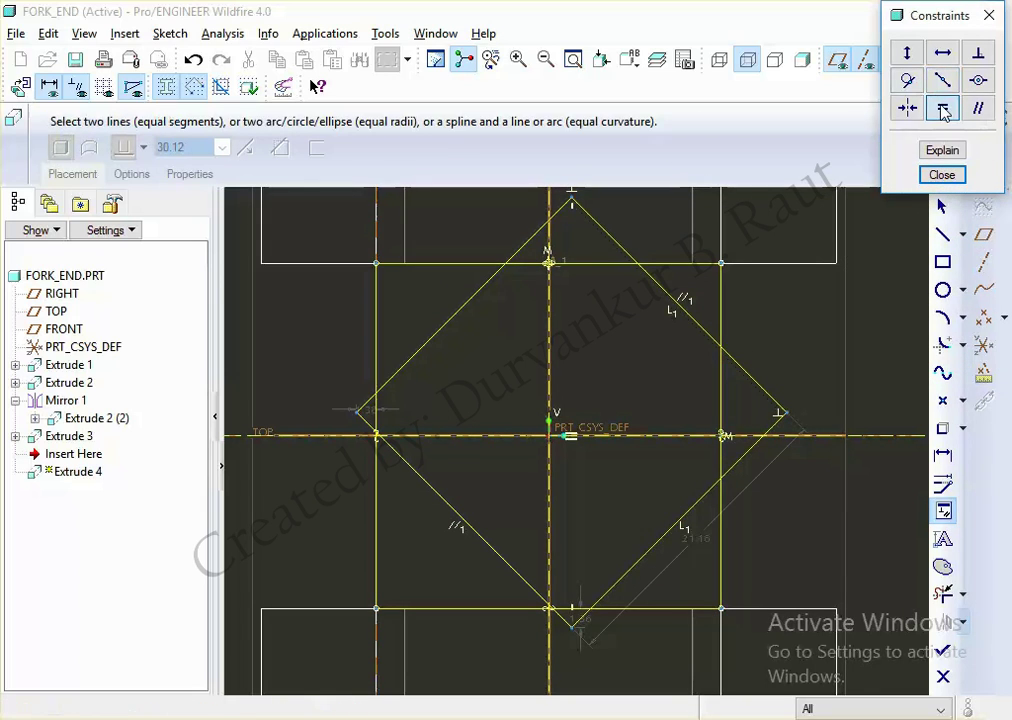
left_click(655, 545)
left_click(505, 571)
key("Escape")
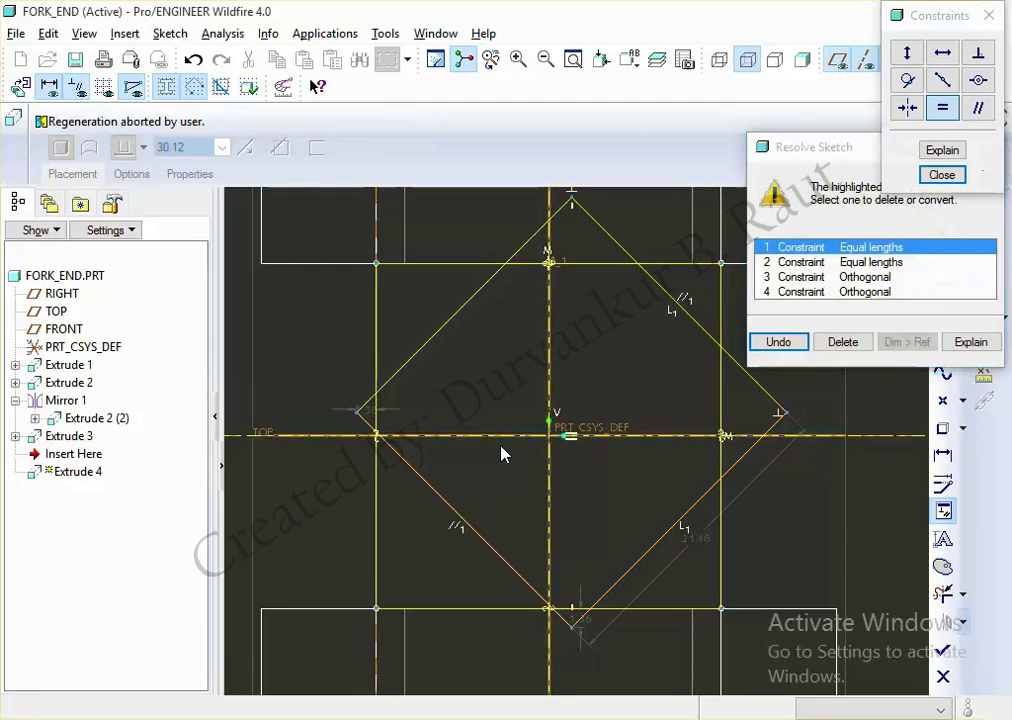
Step: Put the diamond's top vertex on the vertical centerline and its right vertex on the horizontal one
left_click(548, 355)
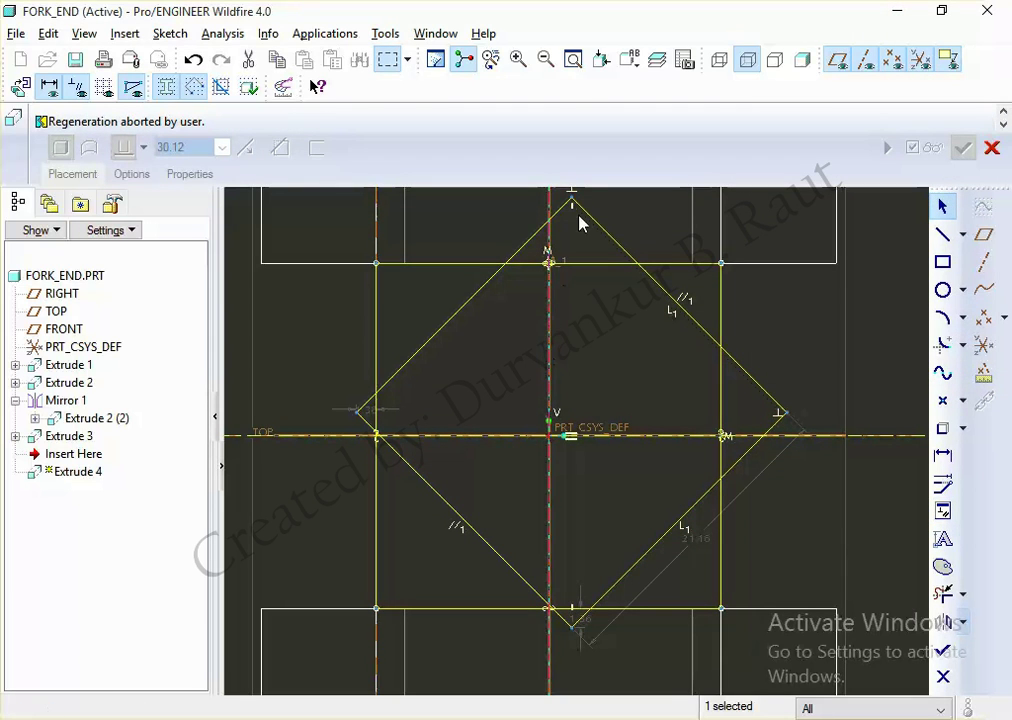
left_click(942, 511)
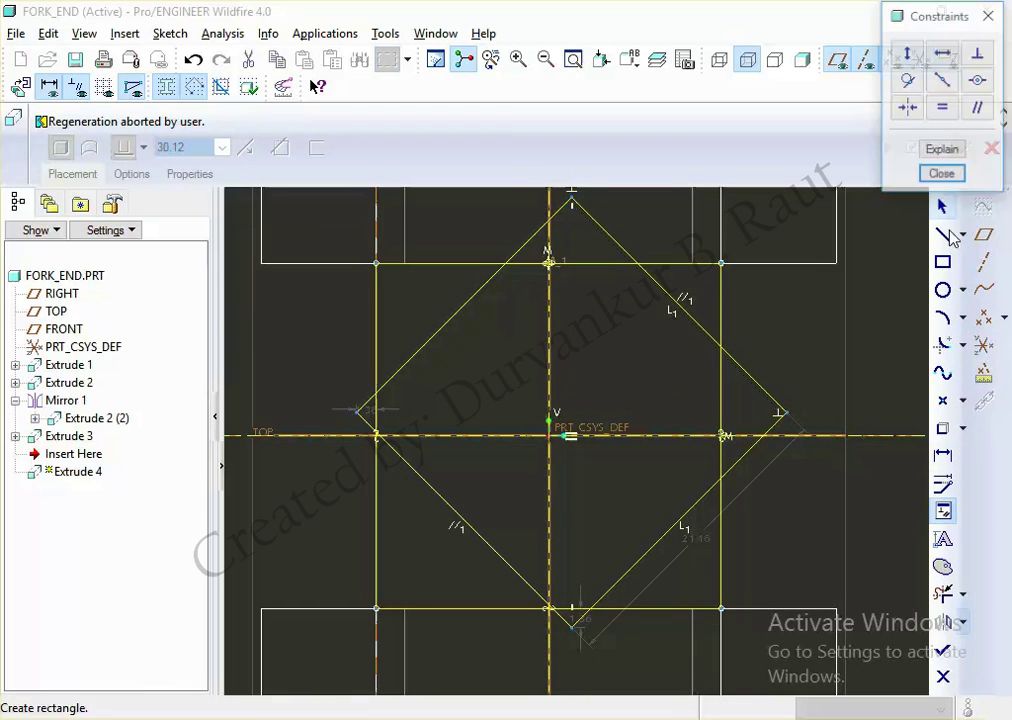
left_click(978, 80)
left_click(573, 199)
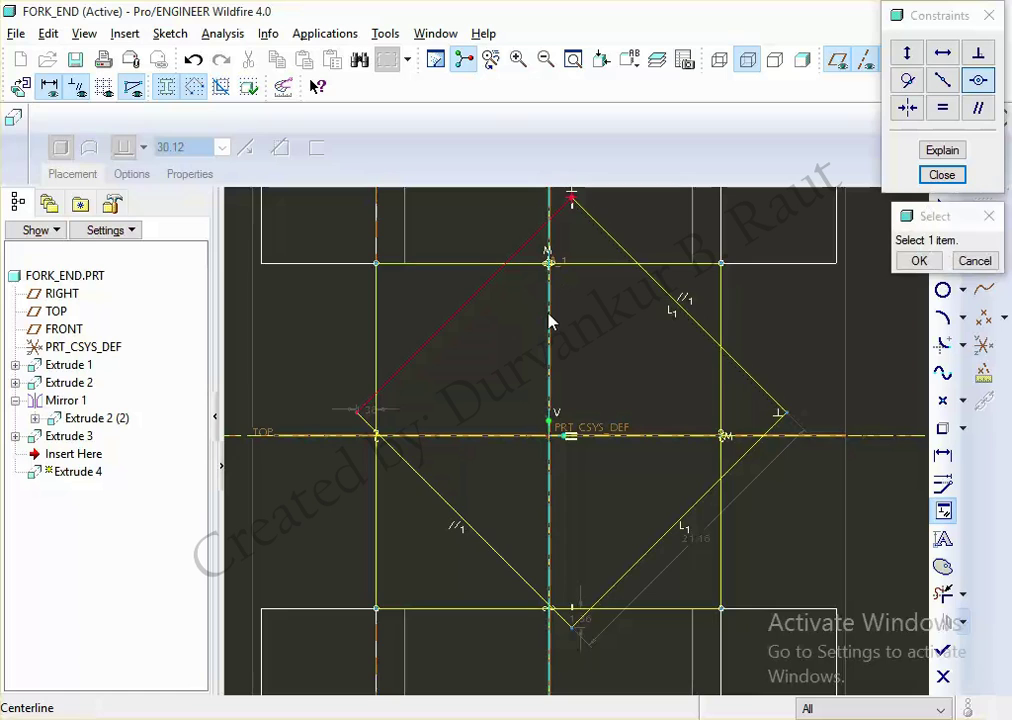
left_click(549, 320)
left_click(763, 414)
left_click(773, 436)
middle_click(766, 390)
scroll(766, 390, "up", 1)
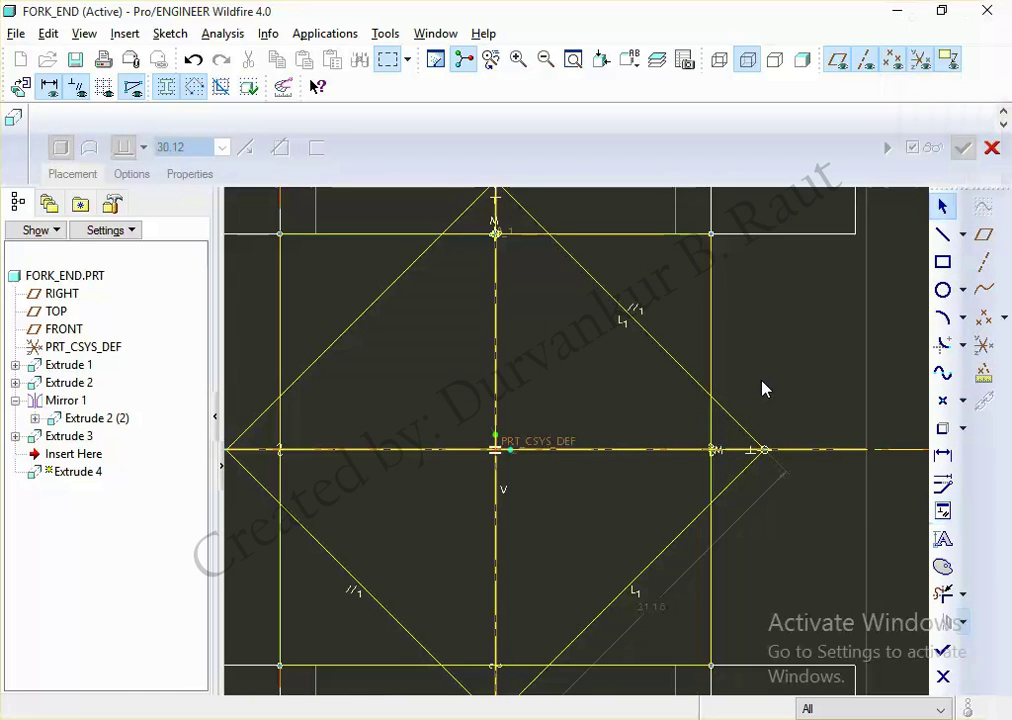
Step: Change the diamond's lower-right edge dimension to 20, then to 24
scroll(764, 372, "down", 2)
double_click(696, 513)
type("2")
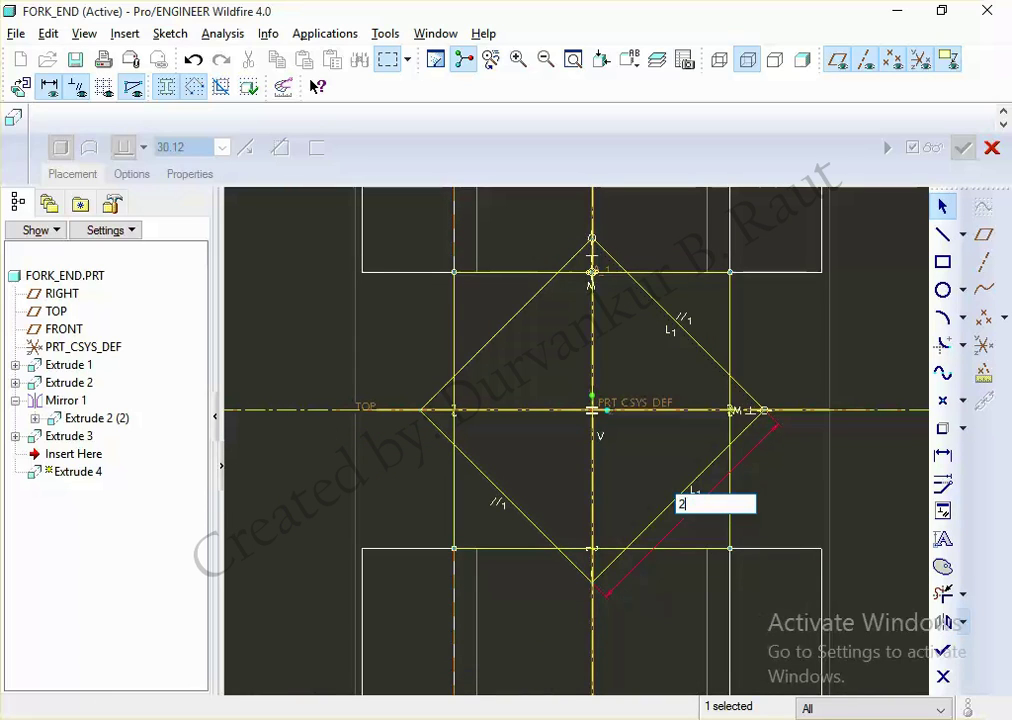
type("0")
key("Return")
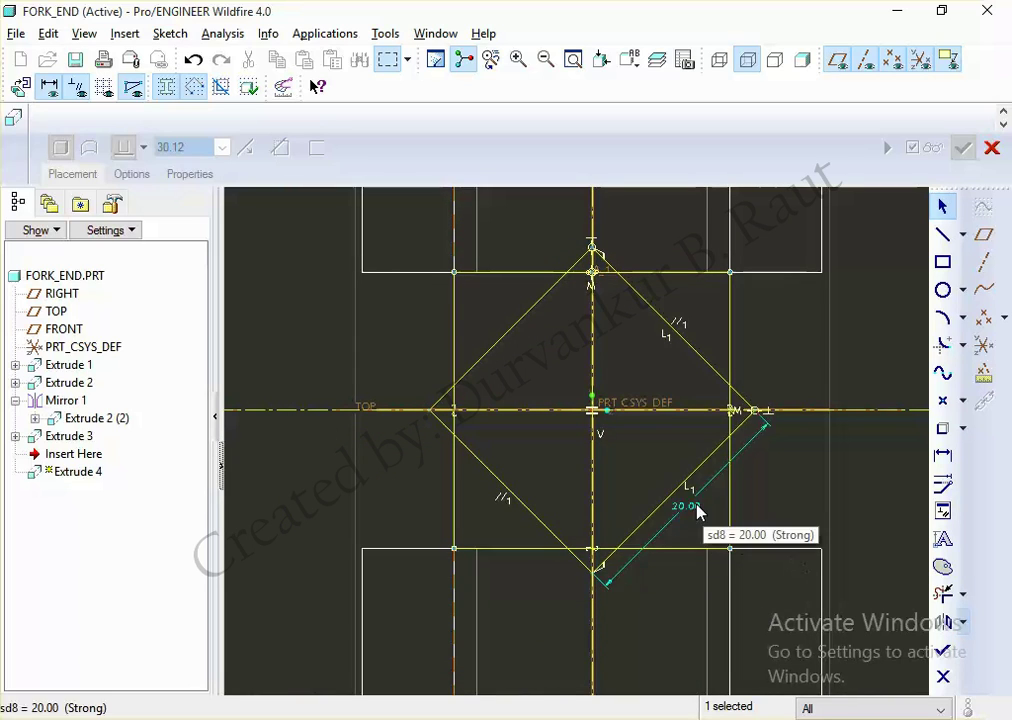
double_click(694, 512)
type("24")
key("Return")
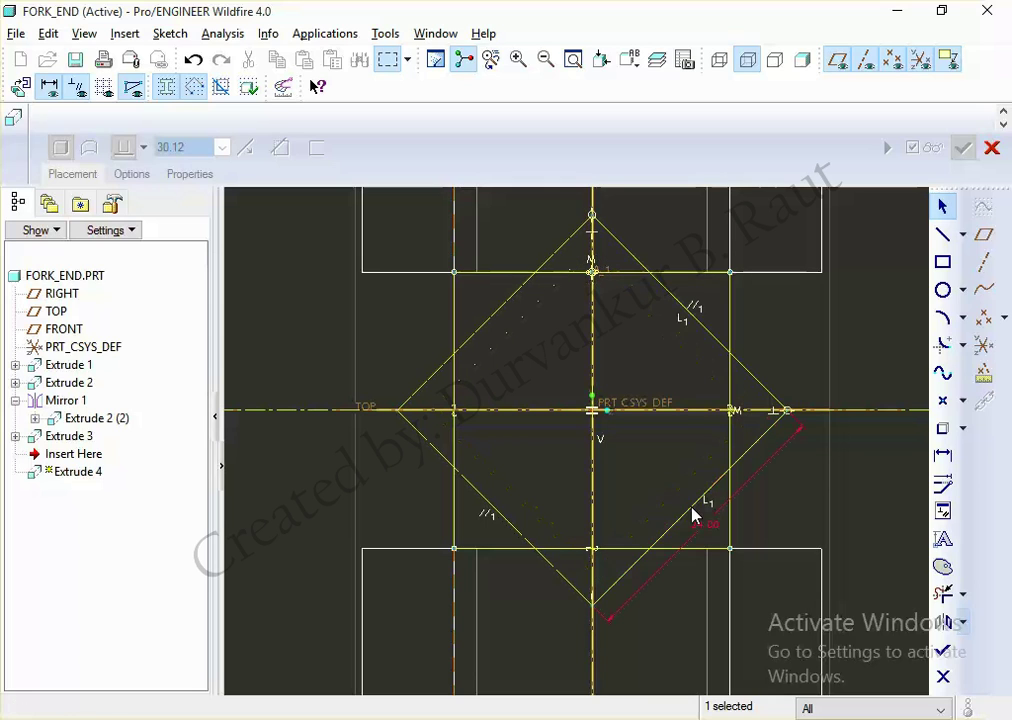
Step: Try an edge length of 22, return it to 24, and attempt to complete the section
double_click(702, 527)
type("22")
key("Return")
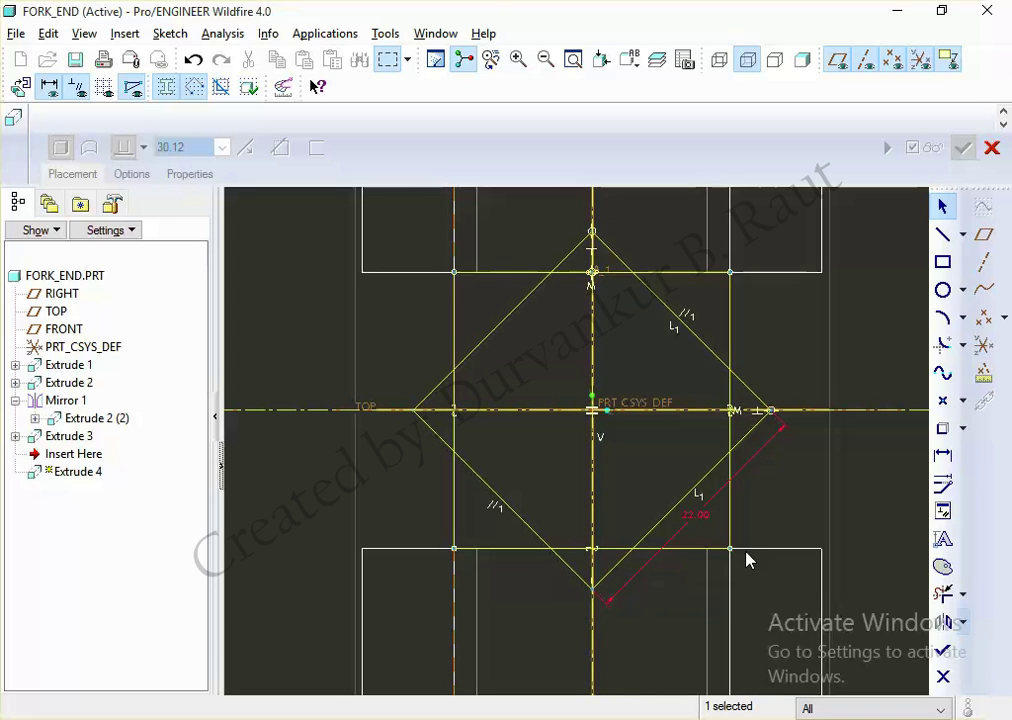
double_click(698, 514)
type("4")
key("Return")
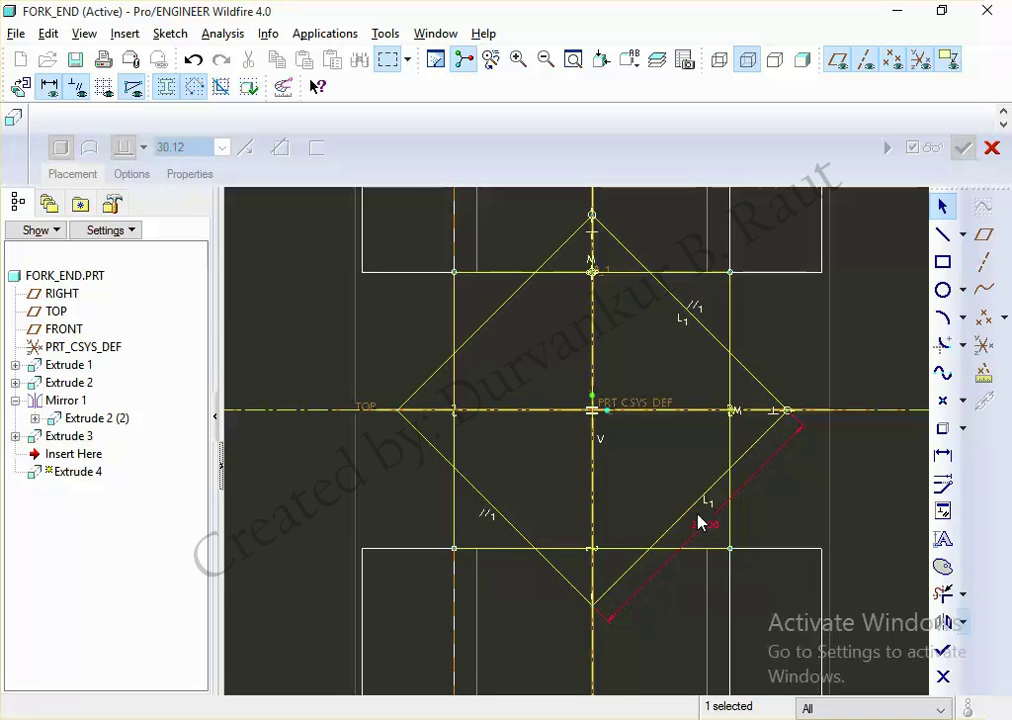
left_click(943, 650)
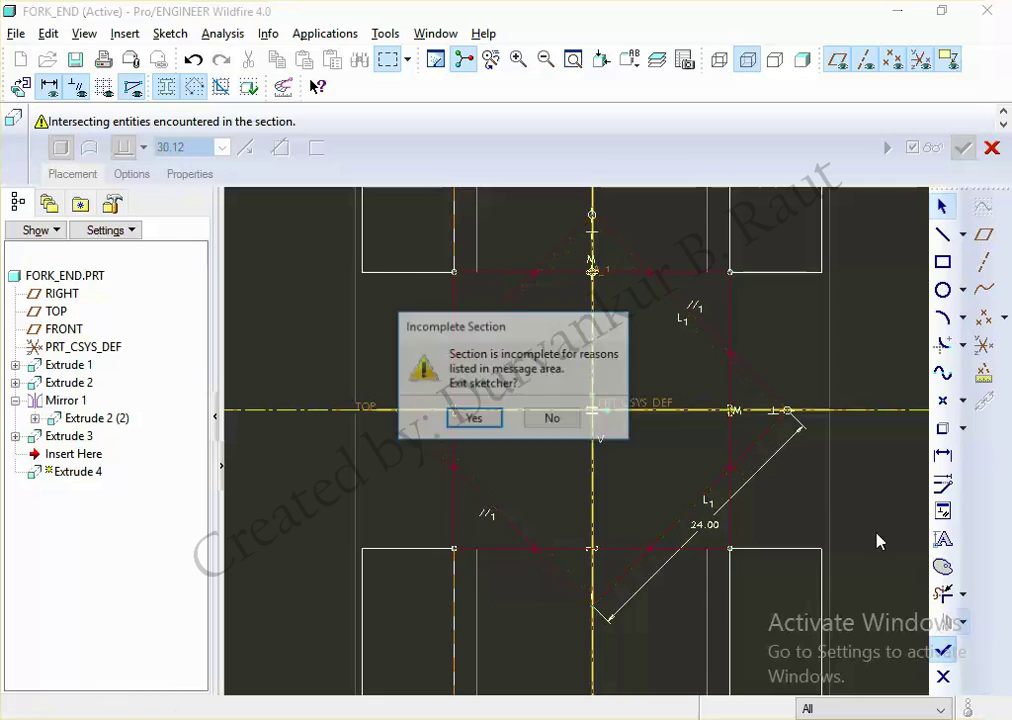
Step: Stay in the sketch and trim the overlapping square and diamond segments into a closed octagon
left_click(541, 424)
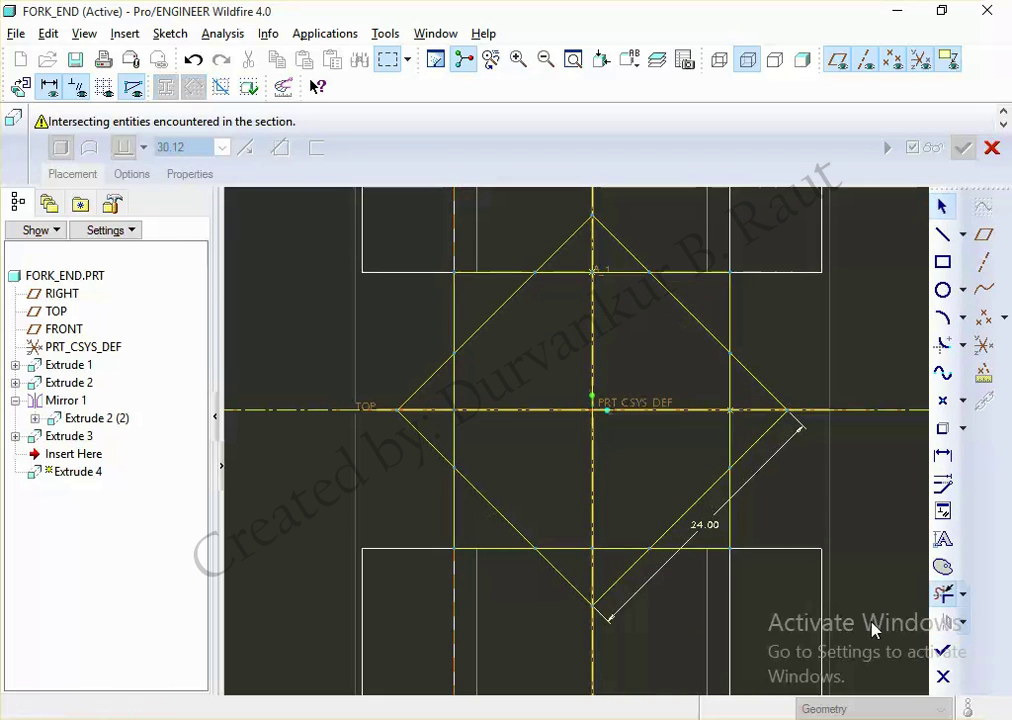
left_click_drag(798, 497, 755, 317)
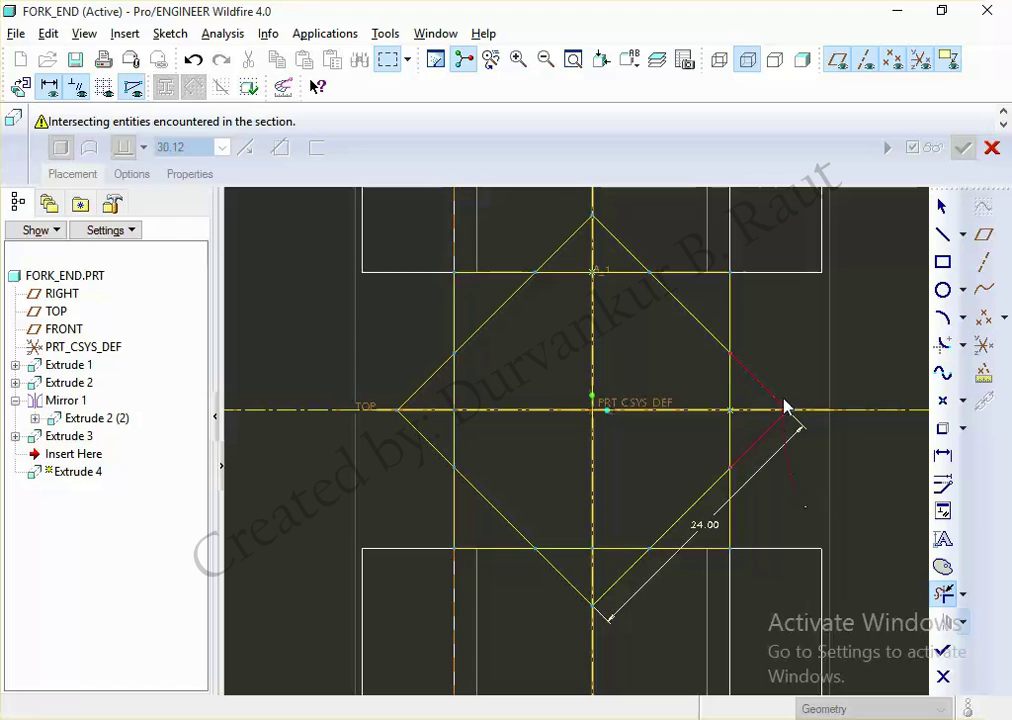
left_click_drag(531, 250, 450, 299)
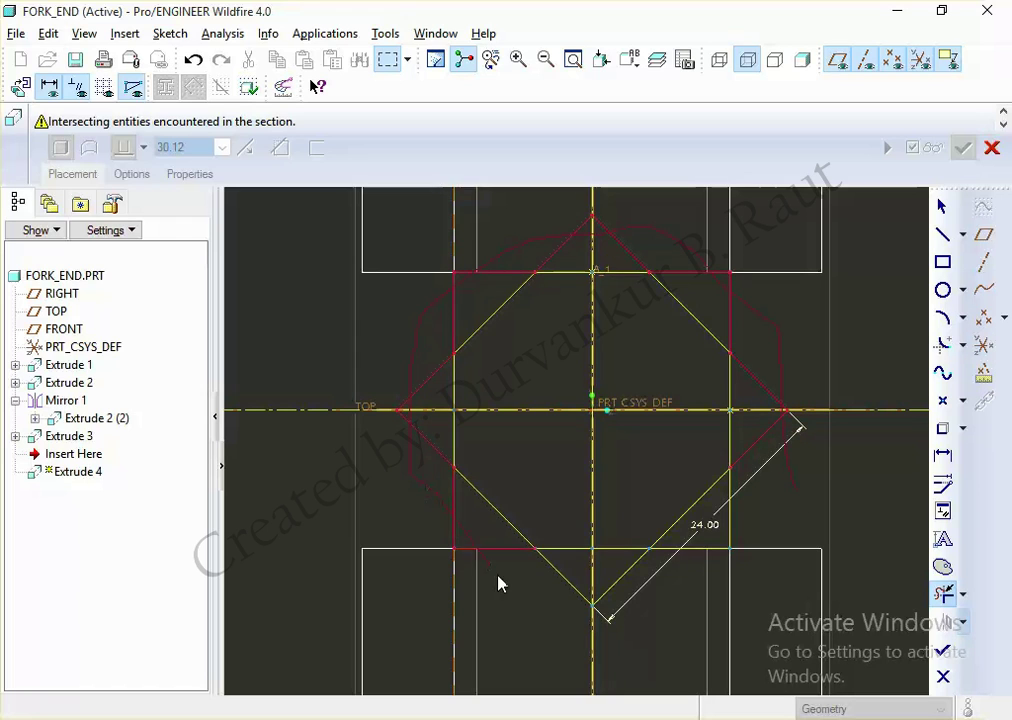
mouse_move(686, 606)
left_mouse_down()
mouse_move(742, 542)
mouse_move(781, 519)
left_mouse_up()
middle_click(781, 519)
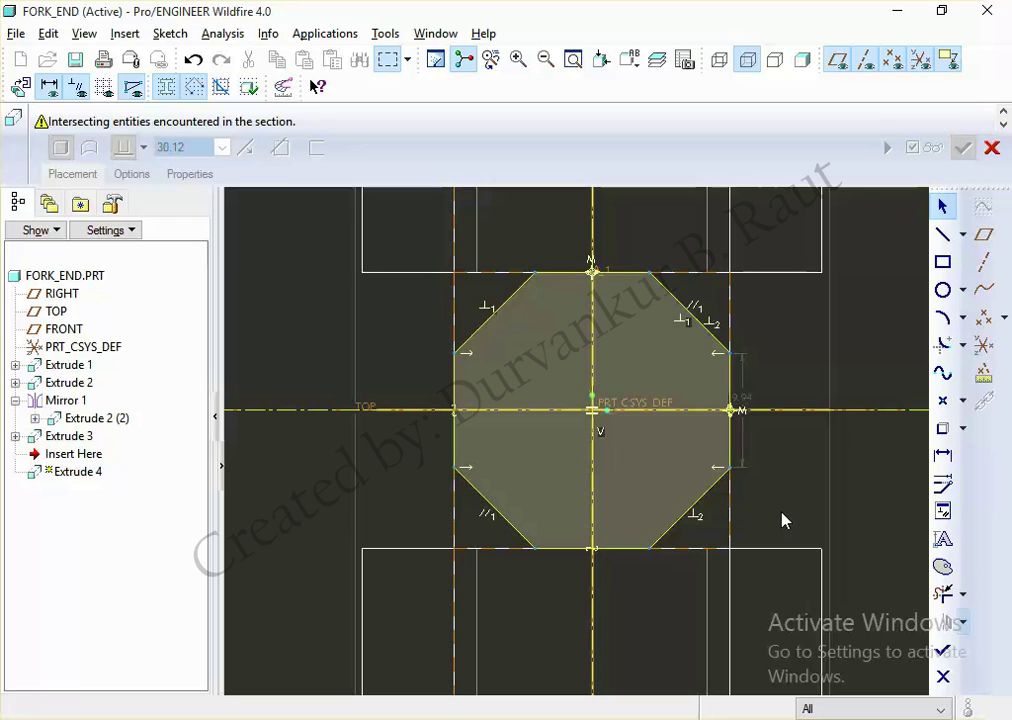
Step: Set the octagon's right vertical edge dimension to 10
double_click(742, 397)
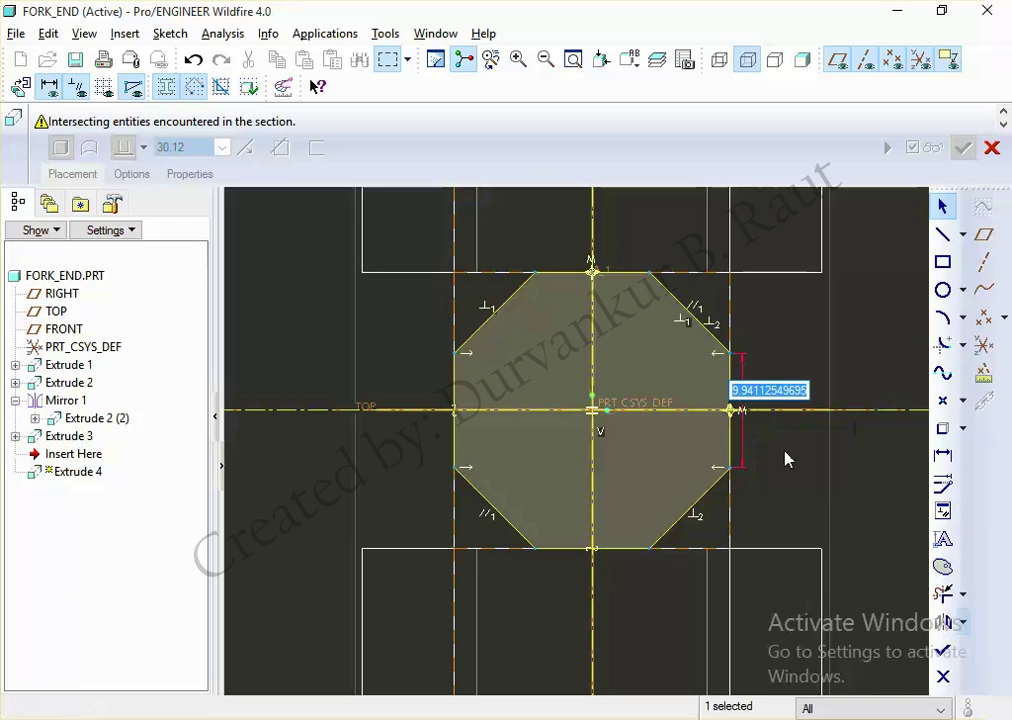
type("10")
key("Return")
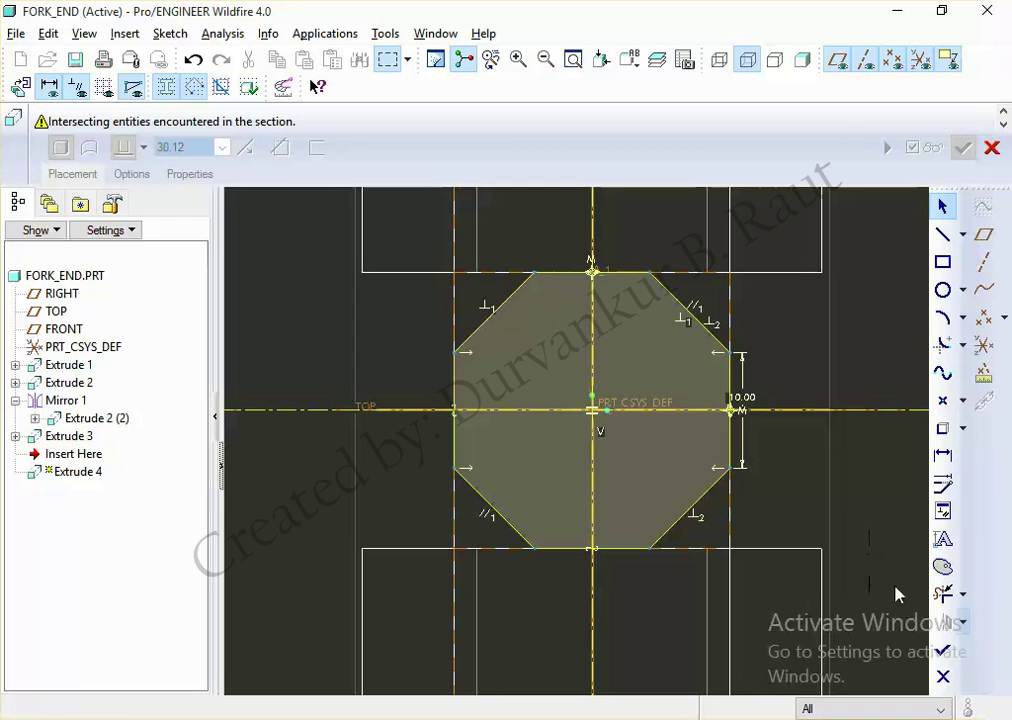
Step: Finish the octagonal sketch as a 25-deep Remove Material cut, then shade the model
left_click(942, 649)
middle_click_drag(825, 476, 567, 614)
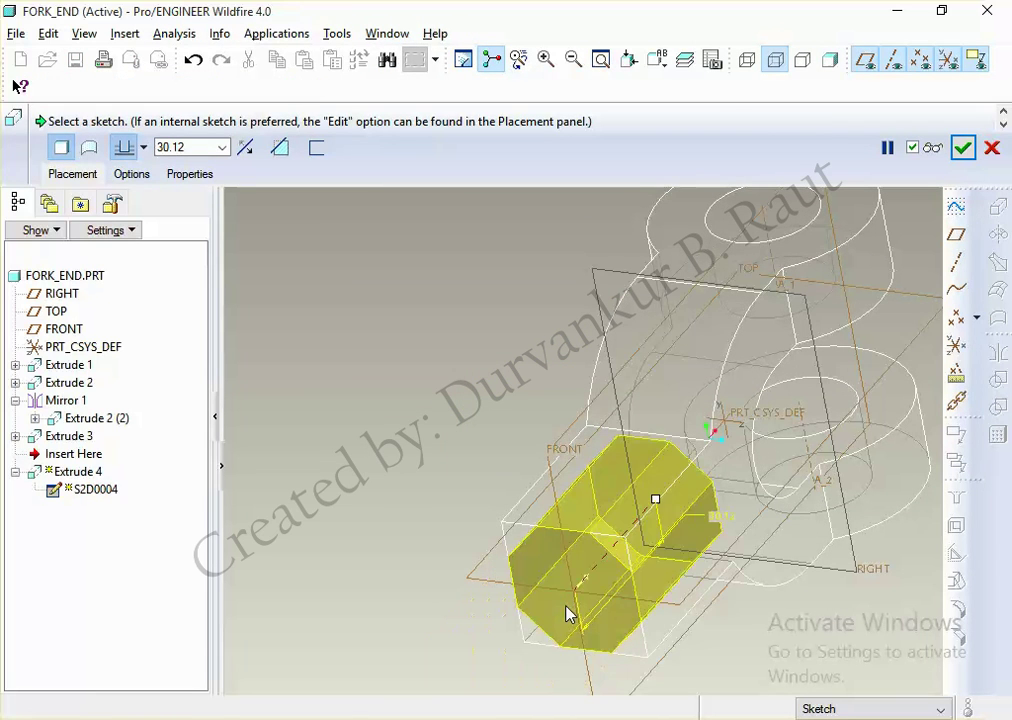
left_click(280, 148)
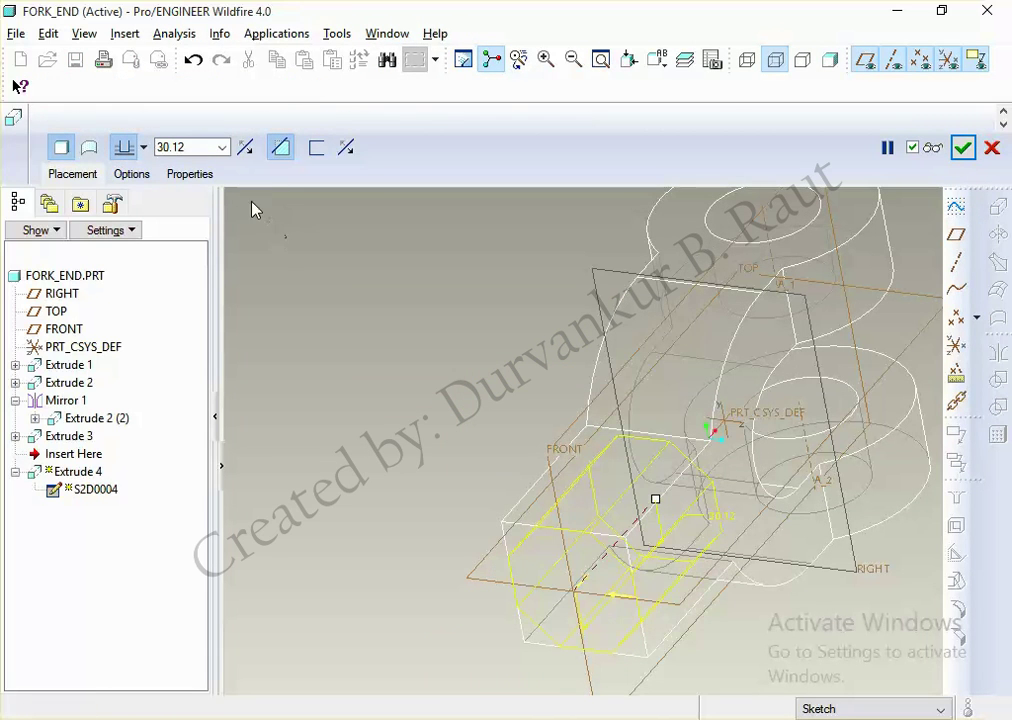
mouse_move(637, 520)
middle_mouse_down()
mouse_move(583, 418)
mouse_move(514, 428)
mouse_move(548, 356)
middle_mouse_up()
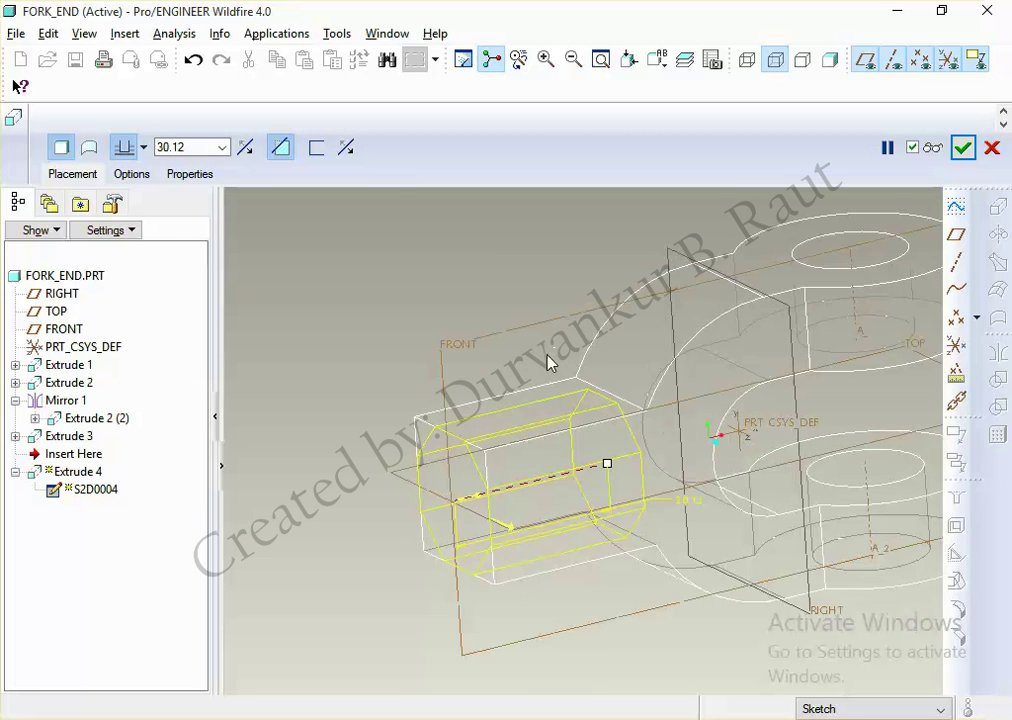
left_click(932, 148)
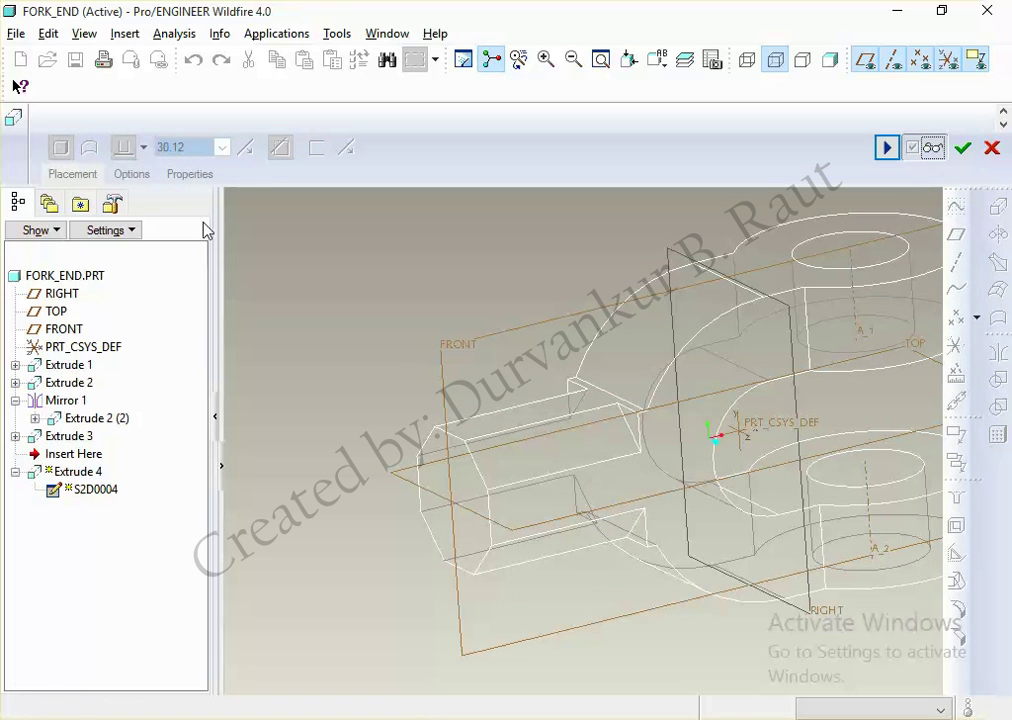
left_click(887, 148)
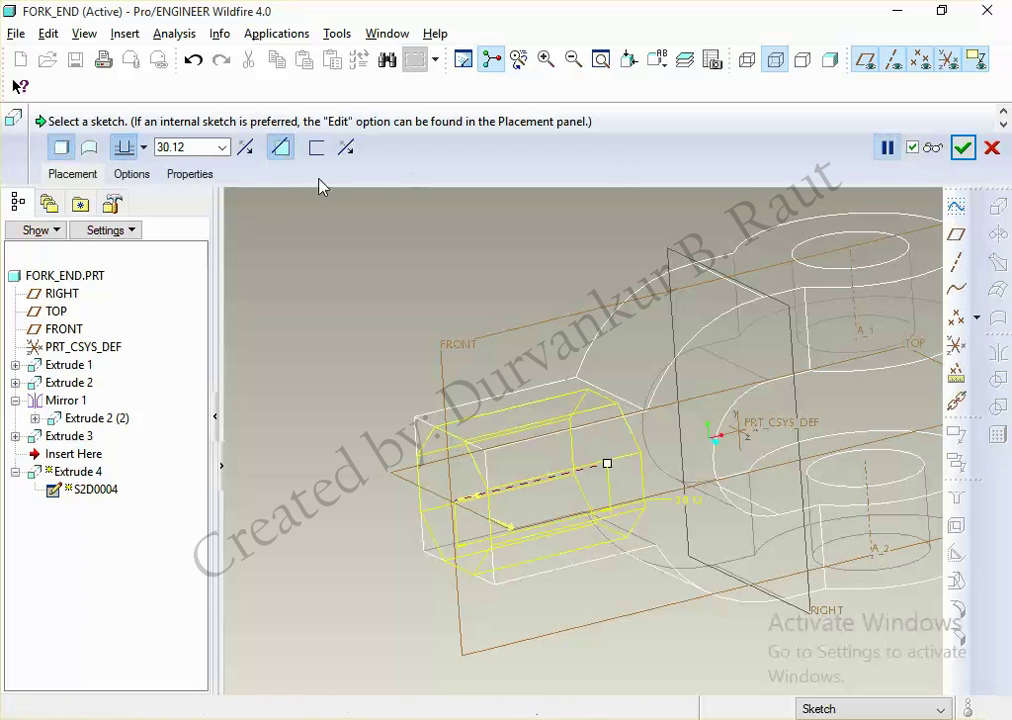
type("25")
key("Return")
middle_click(515, 284)
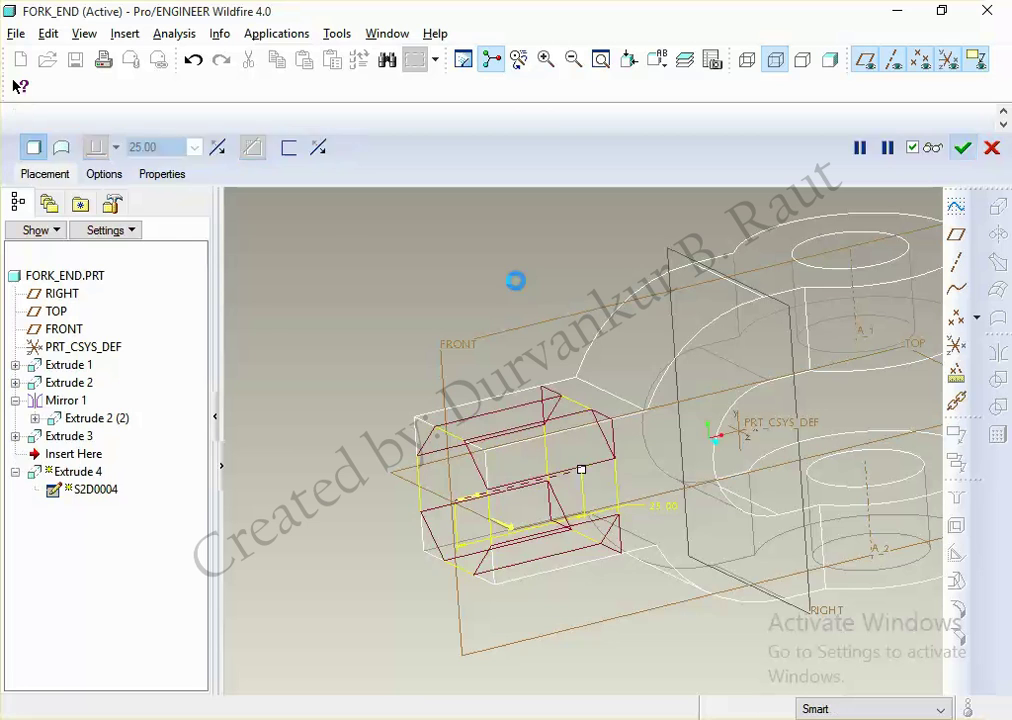
left_click(830, 60)
mouse_move(497, 242)
middle_mouse_down()
mouse_move(457, 328)
mouse_move(486, 368)
middle_mouse_up()
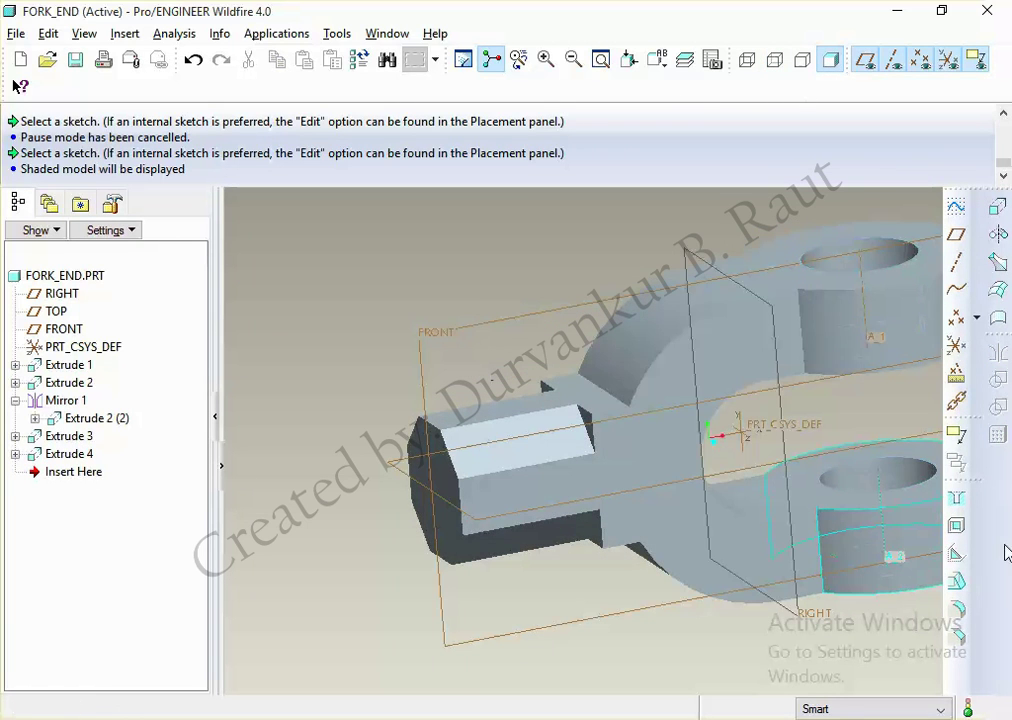
Step: Start a round and pick the shoulder edges of the octagonal cut
left_click(953, 607)
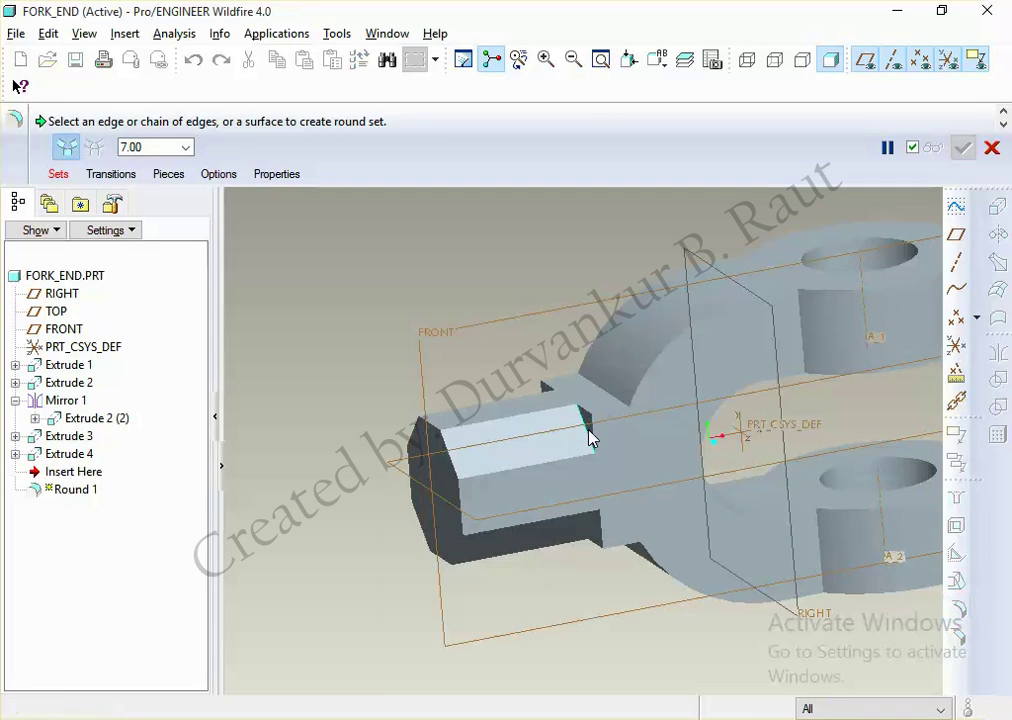
left_click(588, 430)
mouse_move(588, 430)
middle_mouse_down()
mouse_move(553, 362)
mouse_move(576, 440)
middle_mouse_up()
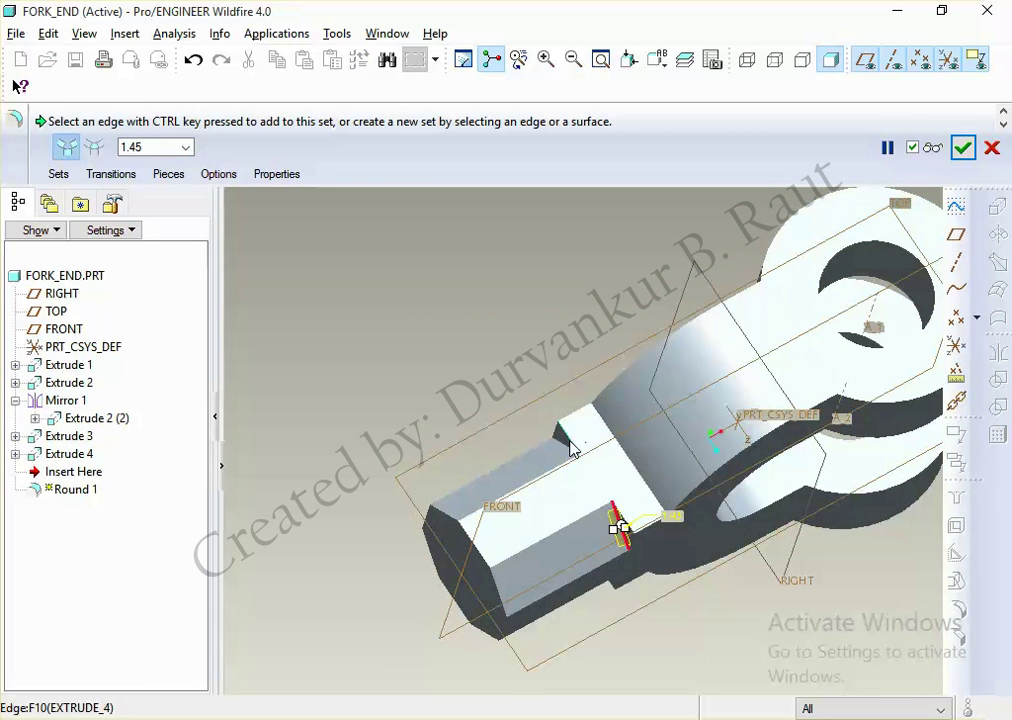
mouse_move(538, 368)
middle_mouse_down()
mouse_move(576, 436)
mouse_move(632, 459)
mouse_move(615, 487)
middle_mouse_up()
middle_click_drag(535, 407, 599, 407)
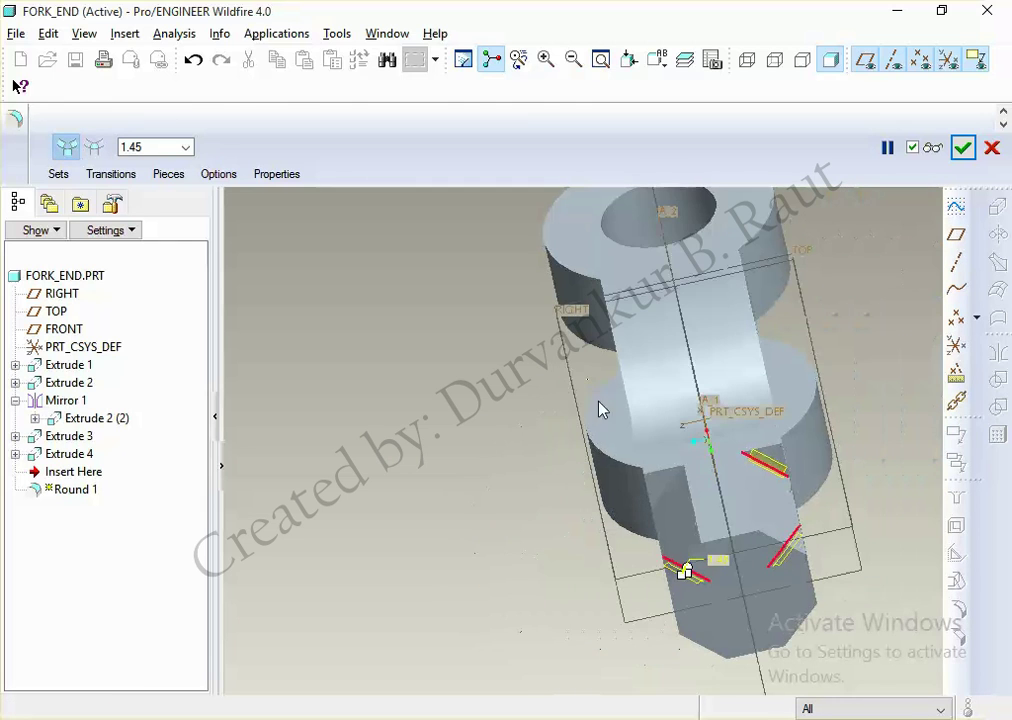
left_click(676, 492, "ctrl")
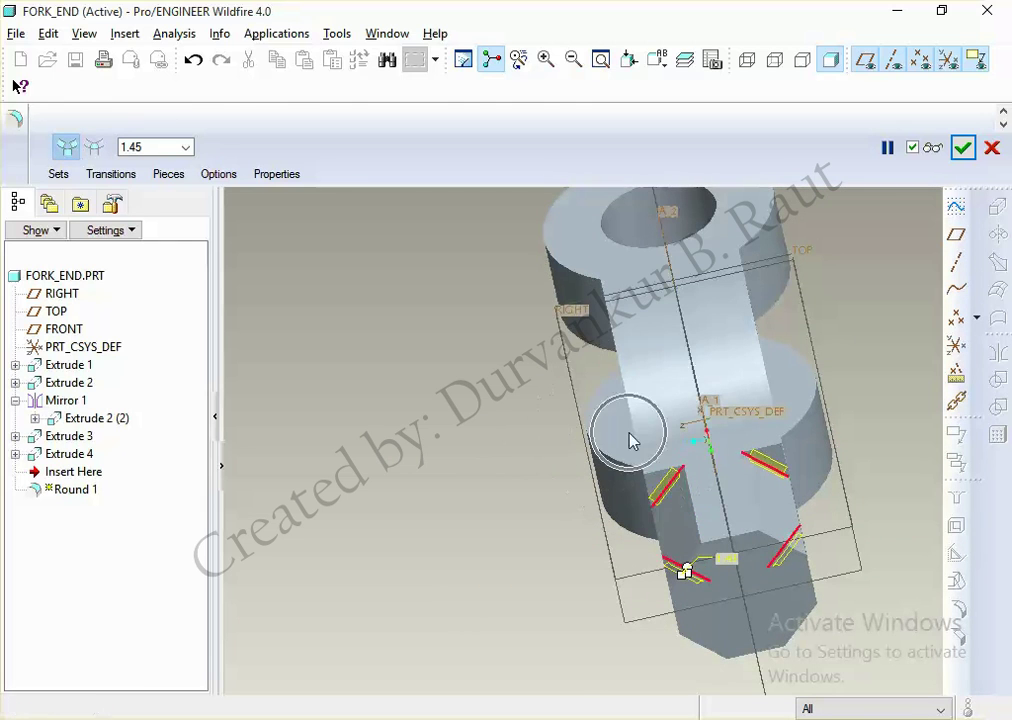
mouse_move(725, 574)
middle_mouse_down()
mouse_move(655, 533)
mouse_move(576, 377)
middle_mouse_up()
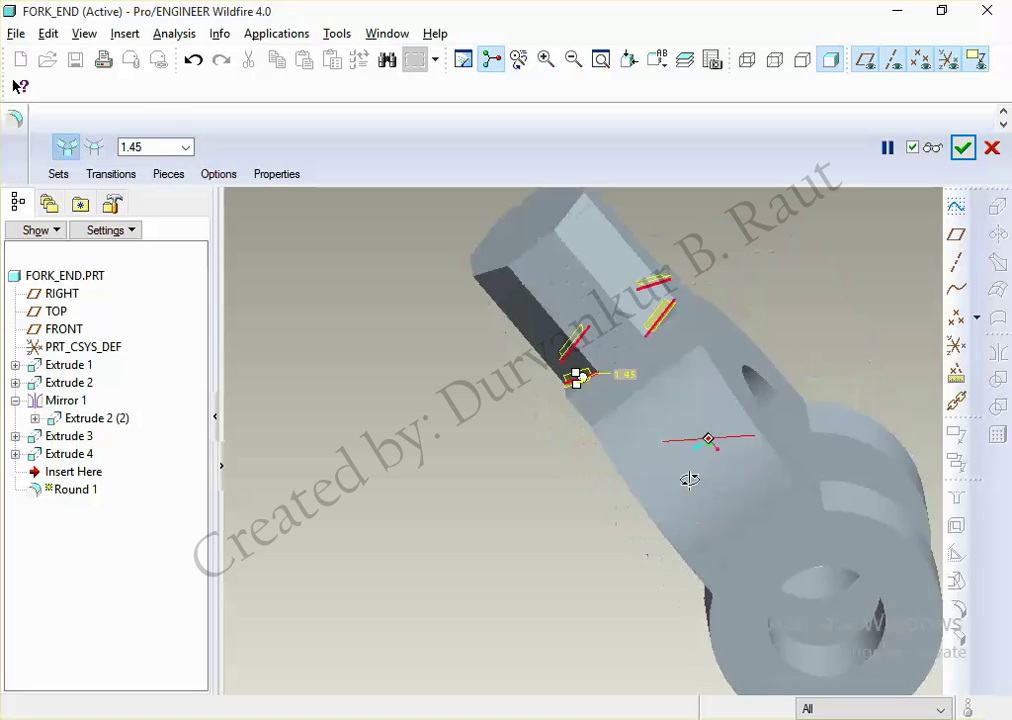
Step: Set the round radius to 4.50 after the failing 5.00 attempt, and finish Round 1
left_click_drag(581, 372, 576, 394)
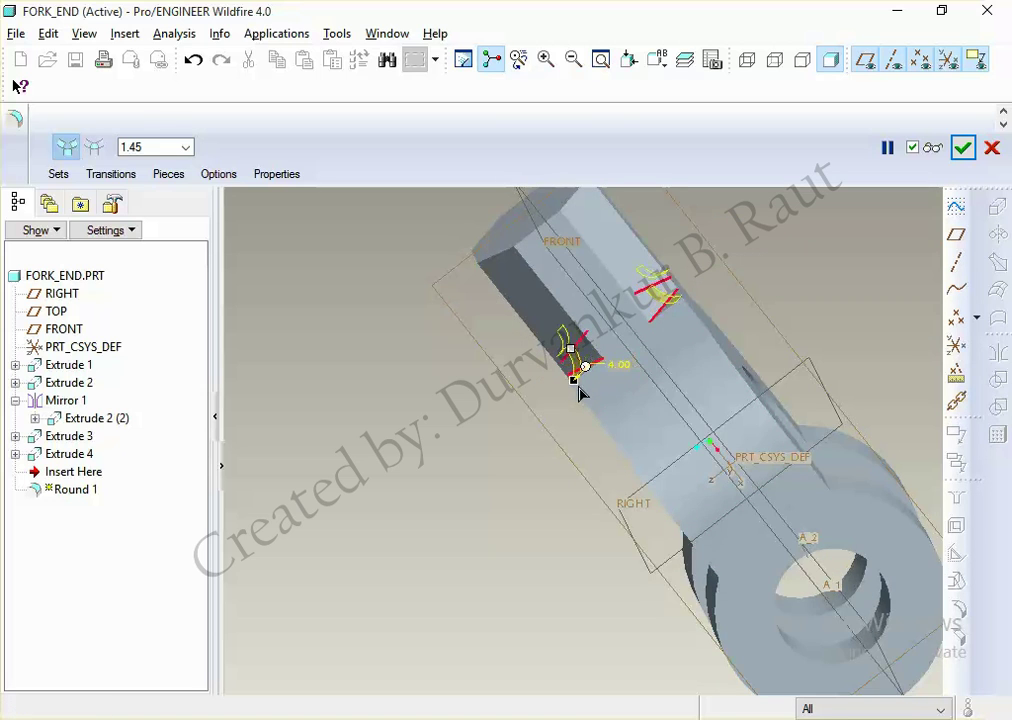
left_click_drag(576, 398, 580, 394)
mouse_move(565, 420)
middle_mouse_down()
mouse_move(565, 389)
mouse_move(648, 307)
mouse_move(691, 361)
mouse_move(655, 323)
middle_mouse_up()
scroll(655, 323, "up", 5)
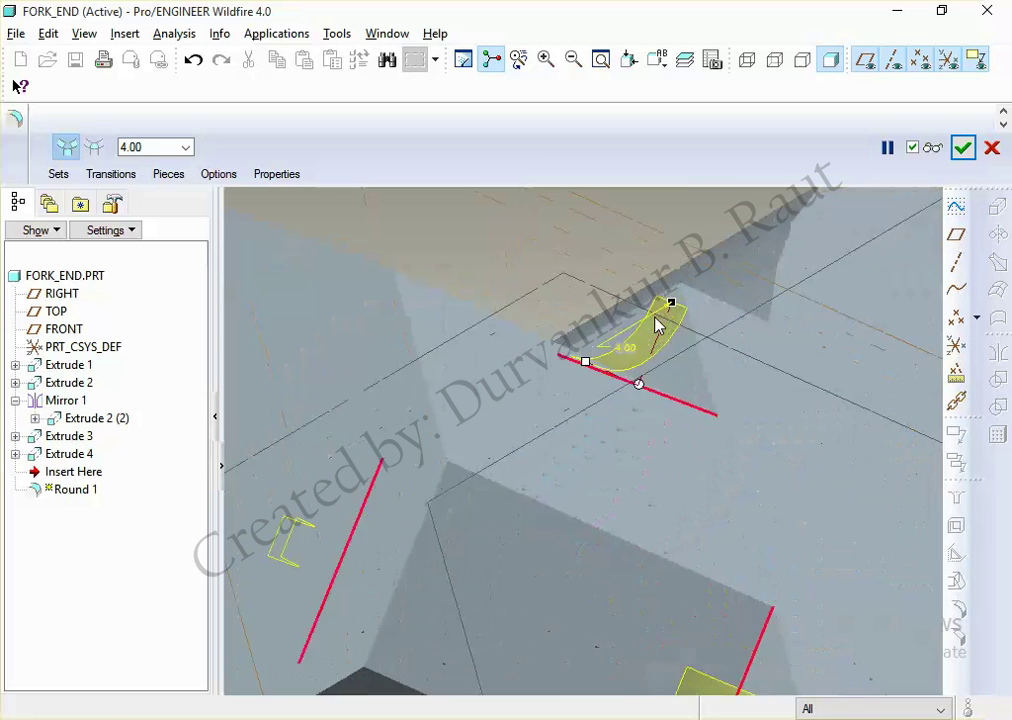
scroll(678, 305, "up", 2)
left_click_drag(692, 295, 702, 283)
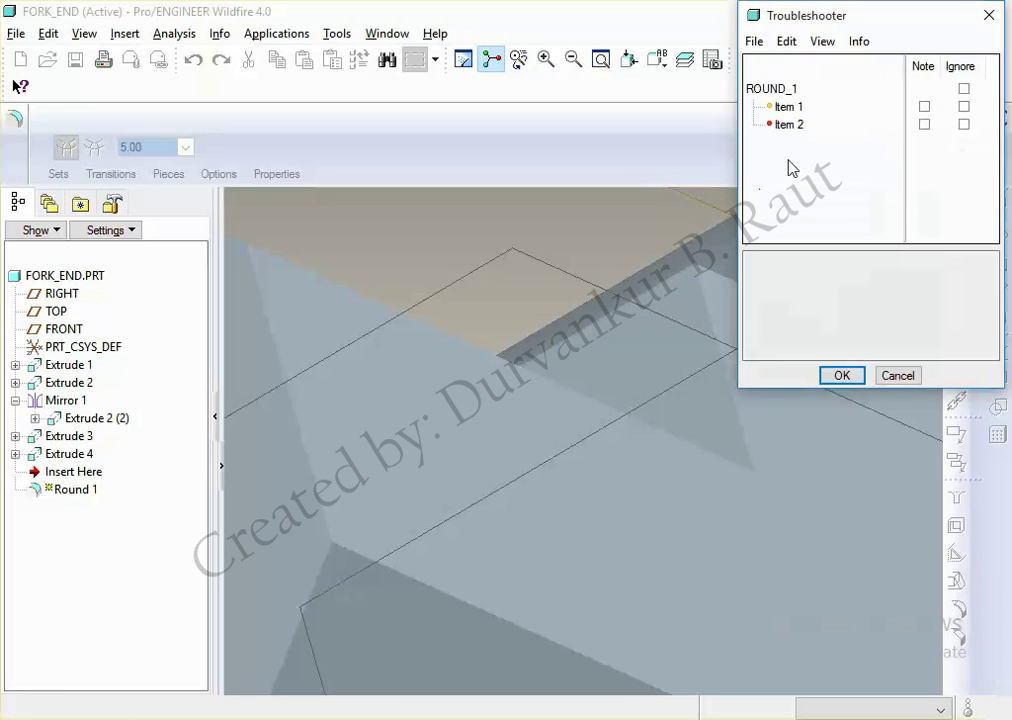
left_click(787, 125)
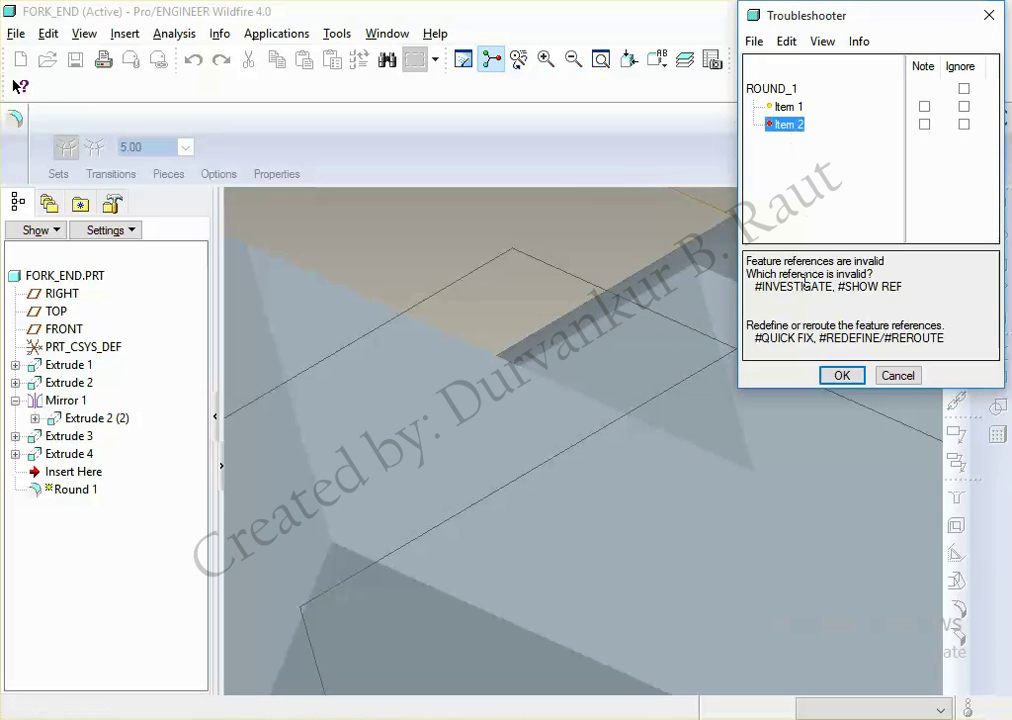
left_click(842, 377)
left_click(891, 147)
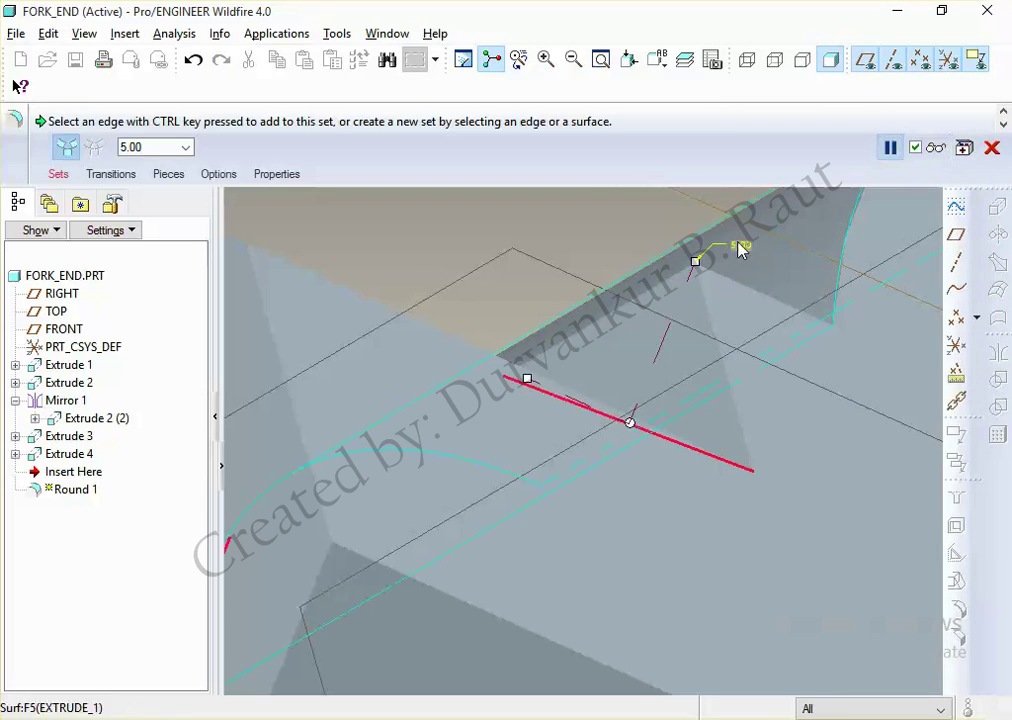
double_click(742, 248)
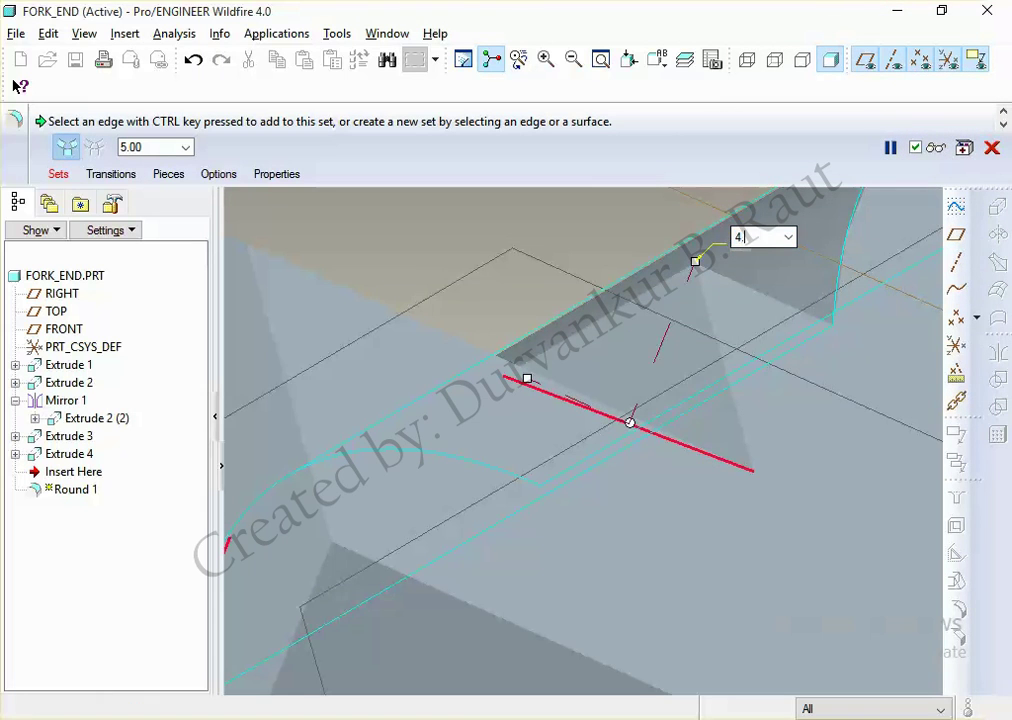
type(".5")
key("Return")
middle_click(657, 231)
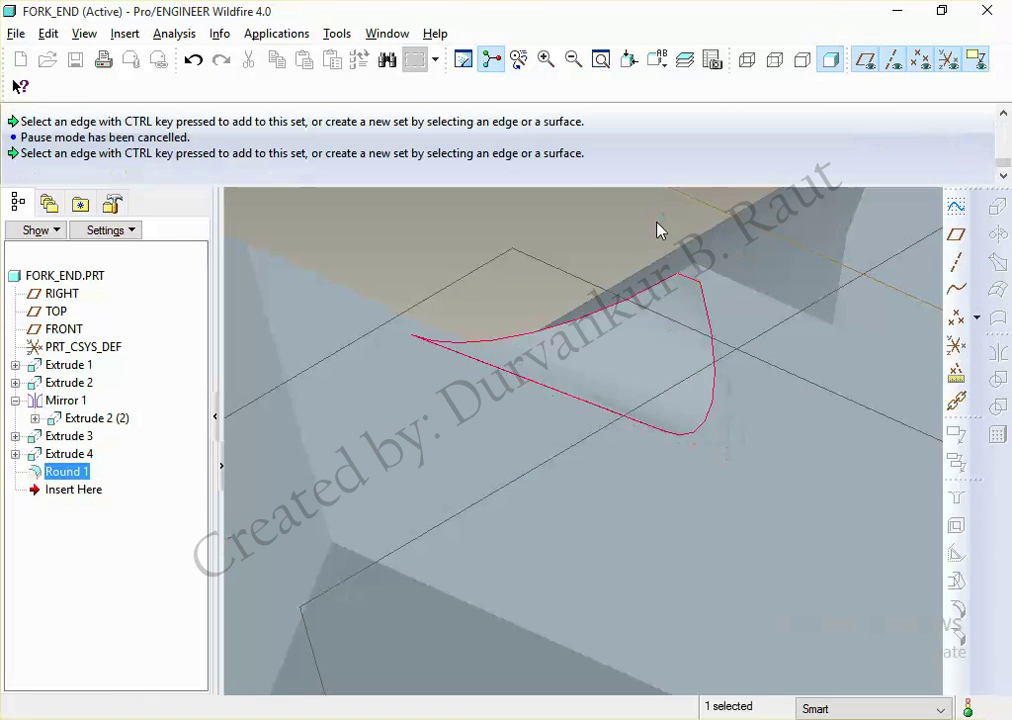
Step: Fit the whole fork in view and save FORK_END with Ctrl+S
mouse_move(657, 231)
middle_mouse_down()
mouse_move(583, 420)
mouse_move(541, 283)
middle_mouse_up()
scroll(608, 361, "down", 3)
key("ctrl+d")
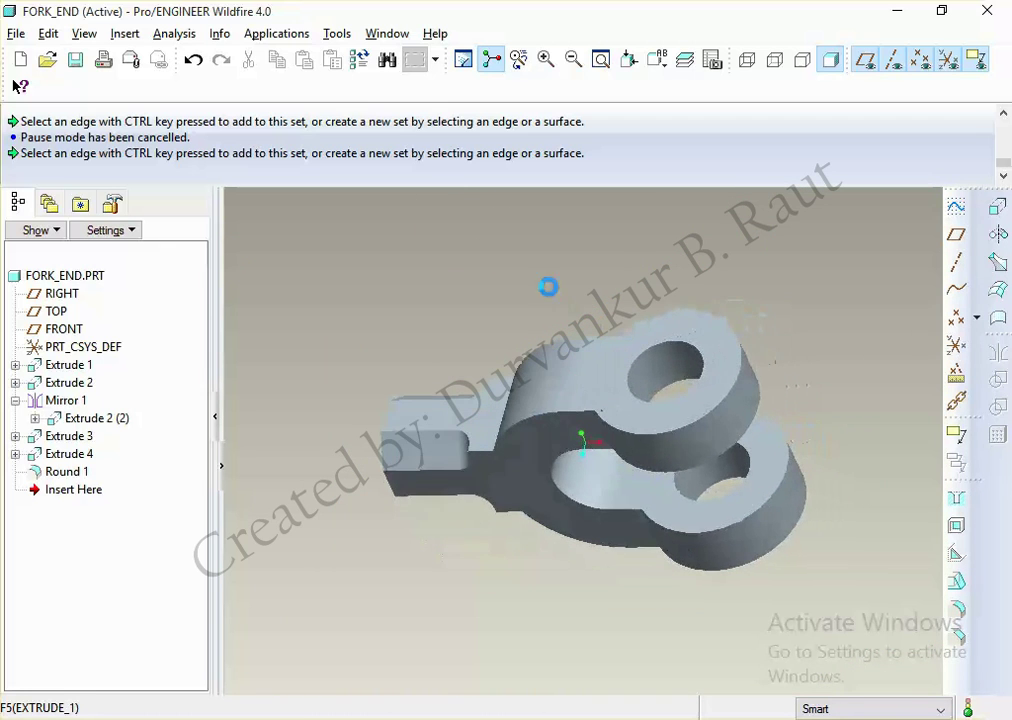
key("ctrl+s")
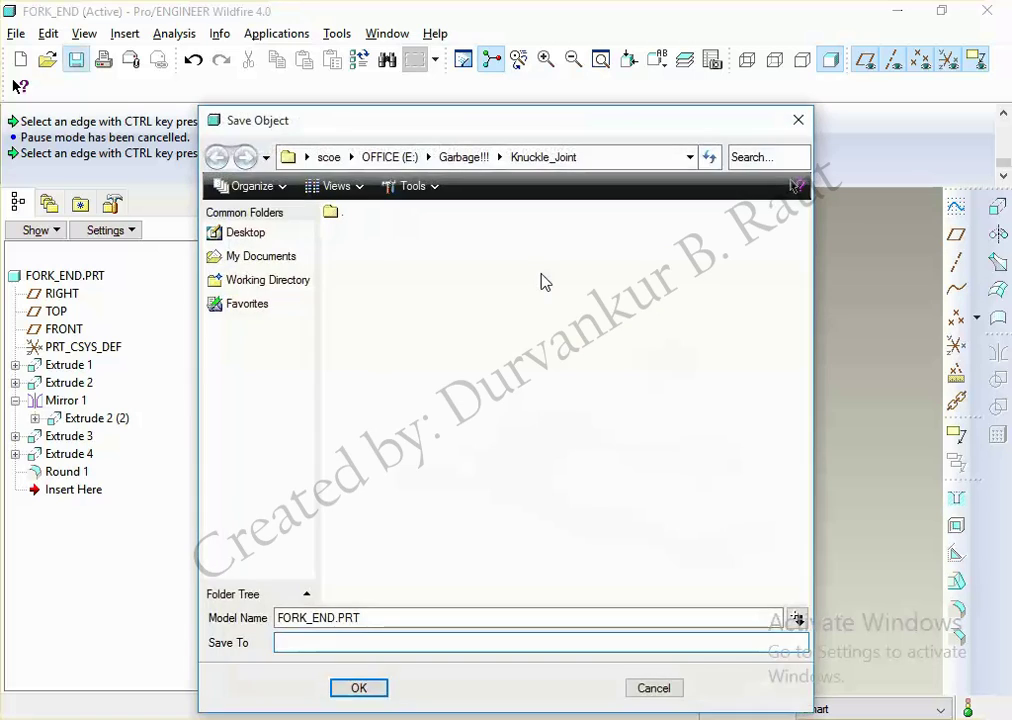
key("Return")
left_click(956, 497)
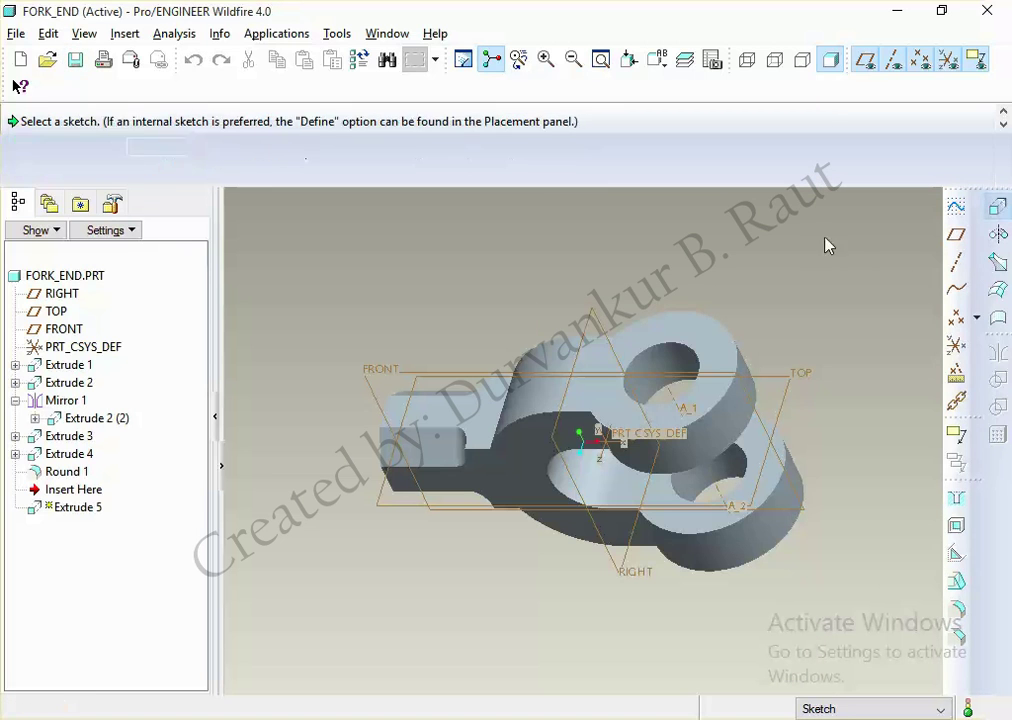
Step: Sketch a circle on the fork end face for Extrude 5
middle_click_drag(825, 244, 874, 253)
left_click(62, 175)
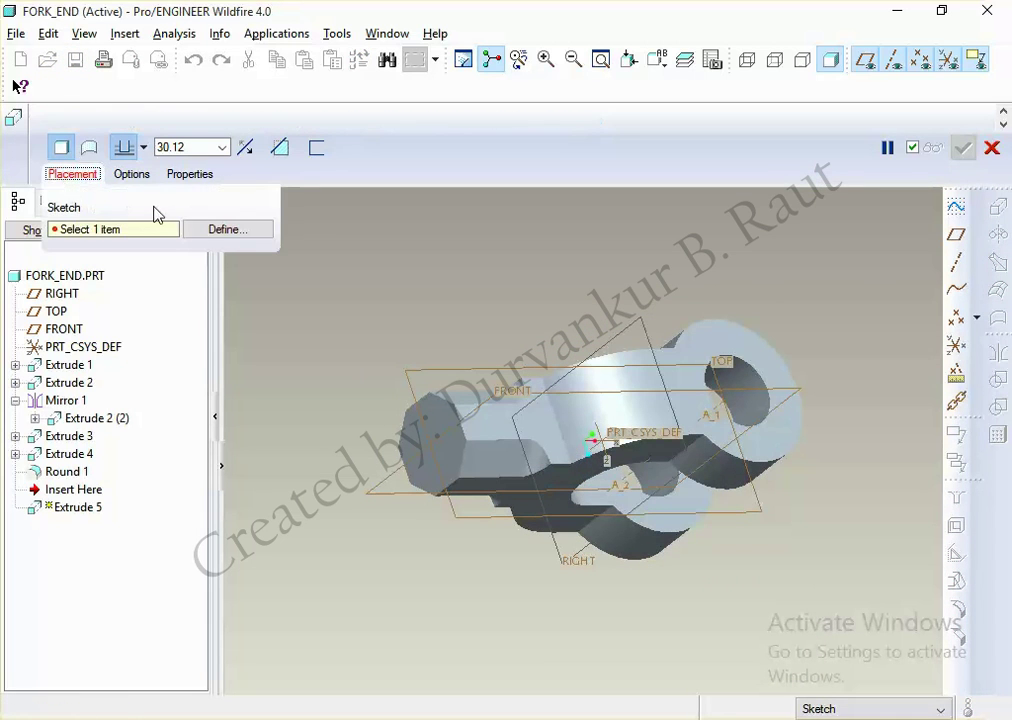
left_click(200, 228)
left_click(430, 420)
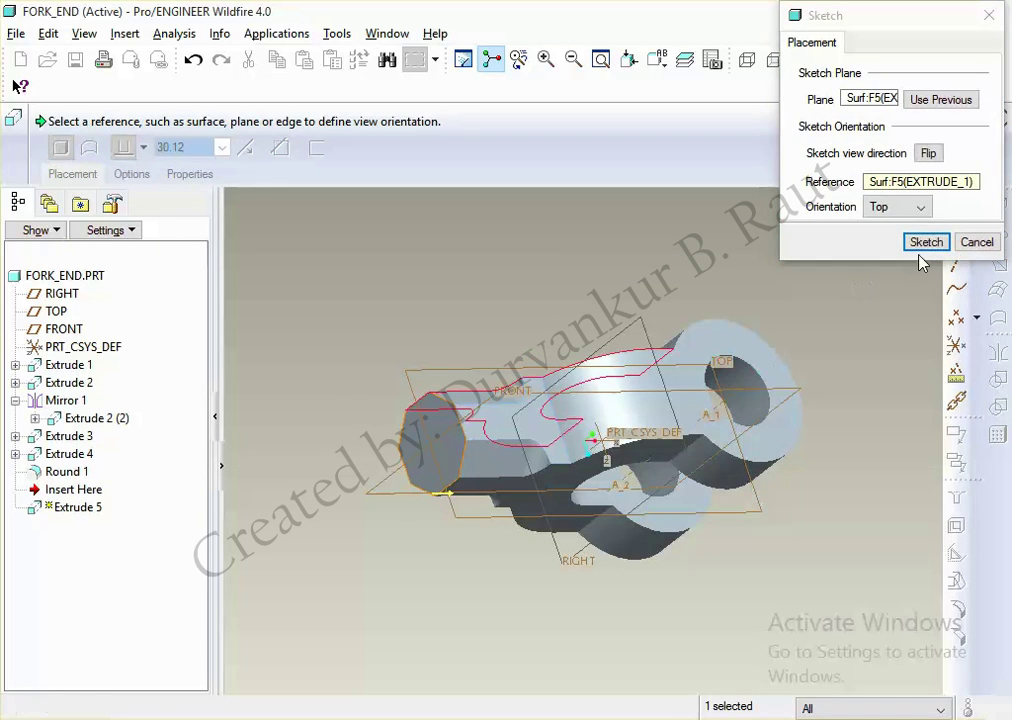
left_click(922, 248)
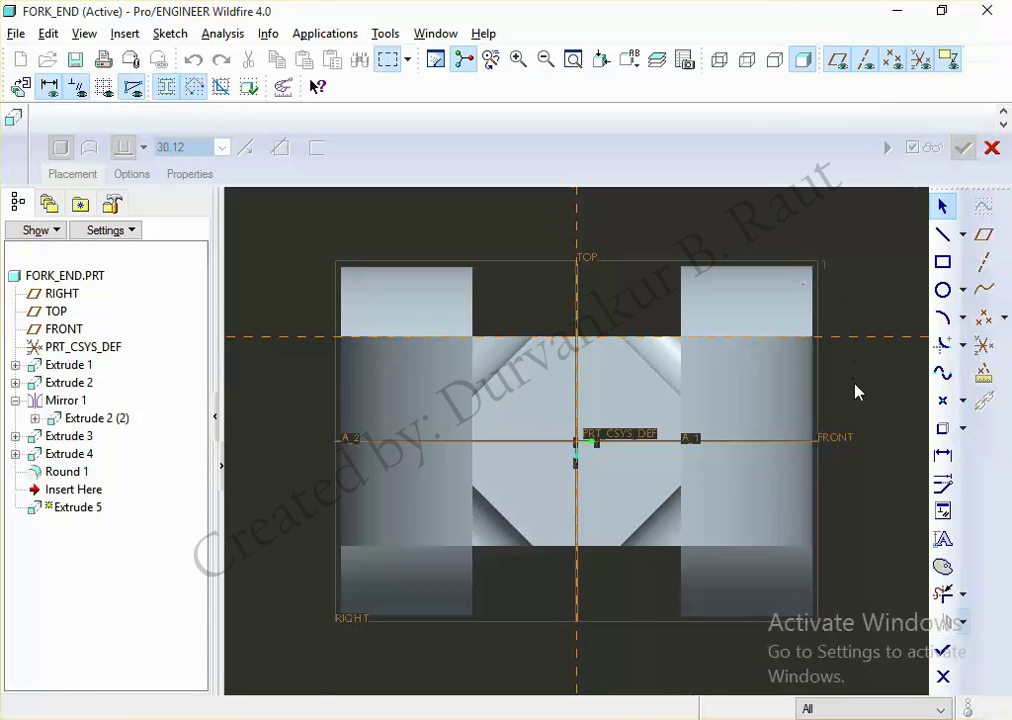
left_click(942, 291)
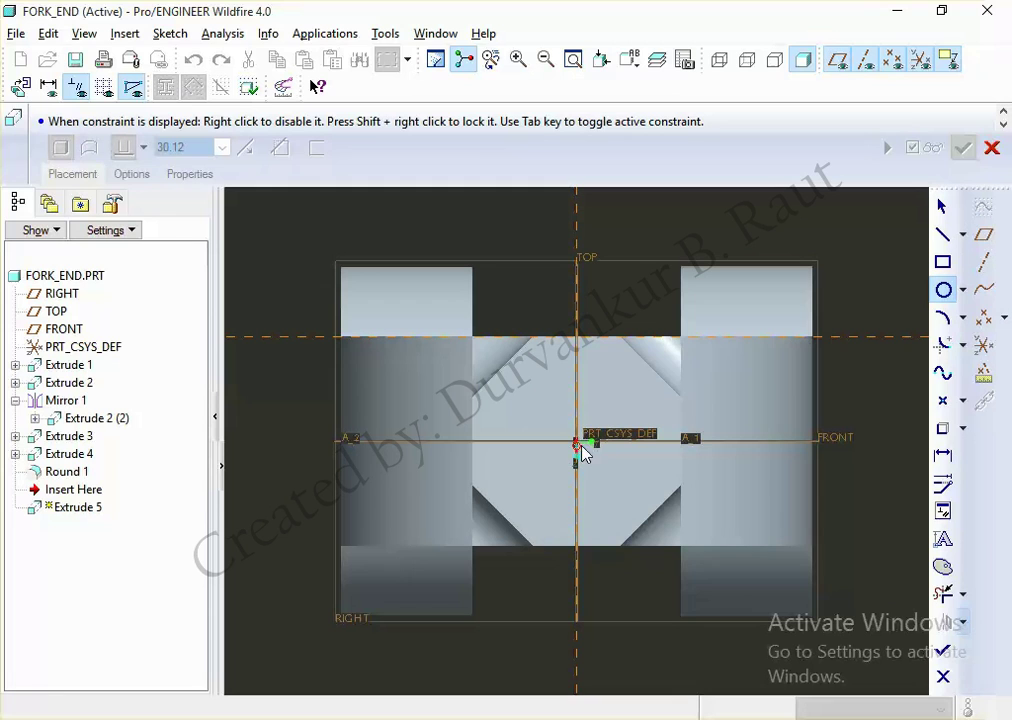
left_click(617, 460)
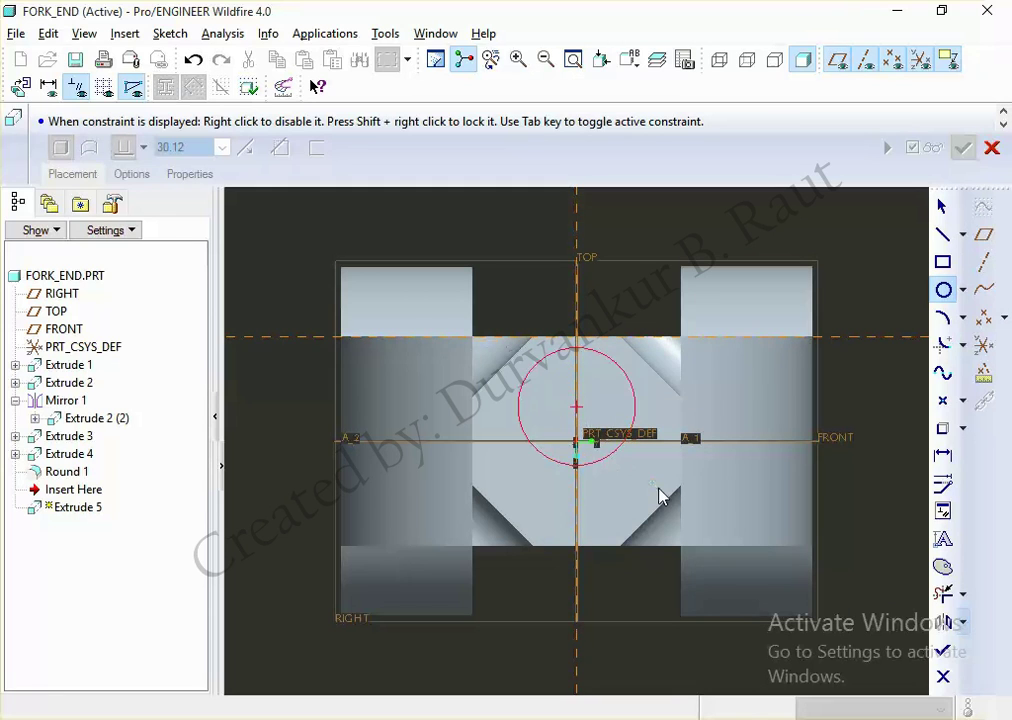
middle_click(660, 497)
Step: Set the circle diameter to 20 and align its centre to the FRONT plane
double_click(494, 353)
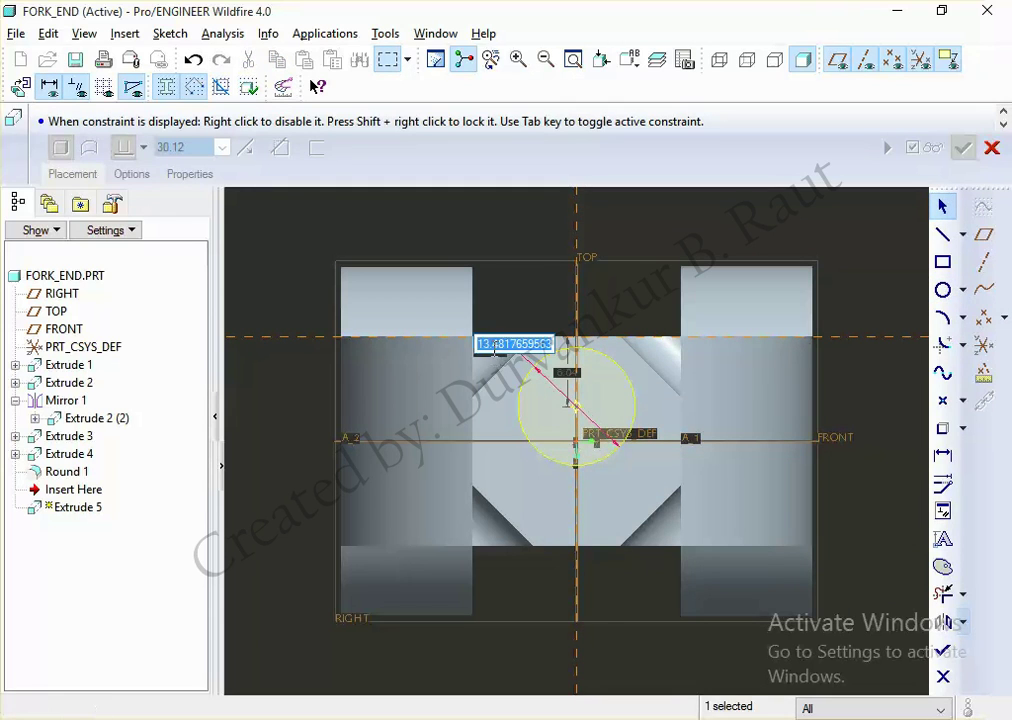
type("20")
key("Return")
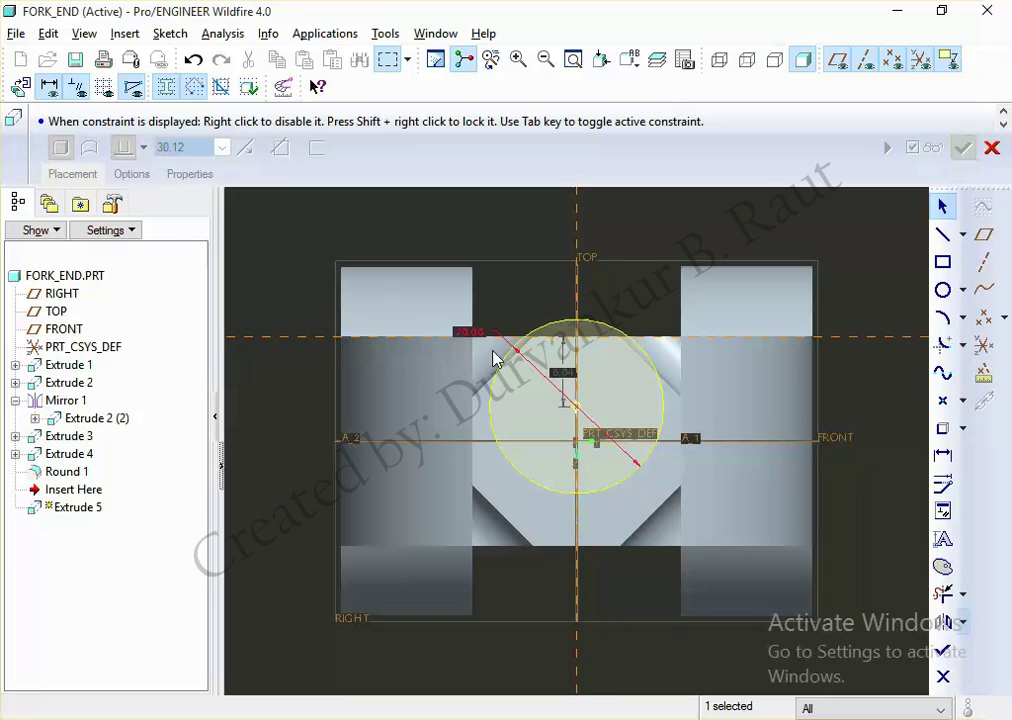
left_click(943, 511)
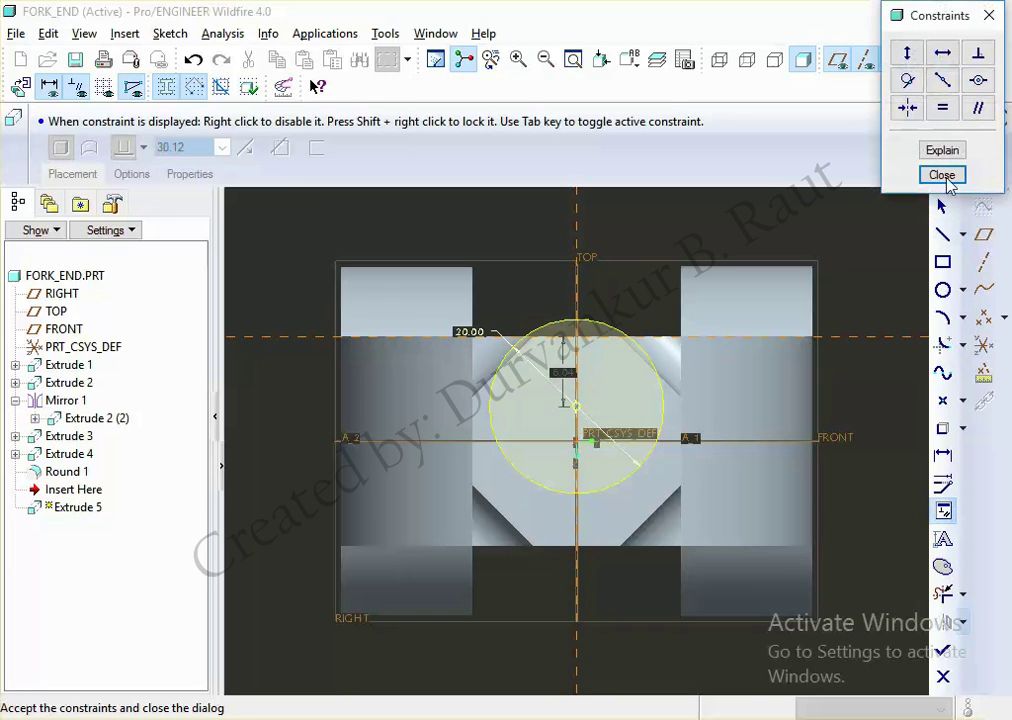
left_click(978, 80)
left_click(747, 60)
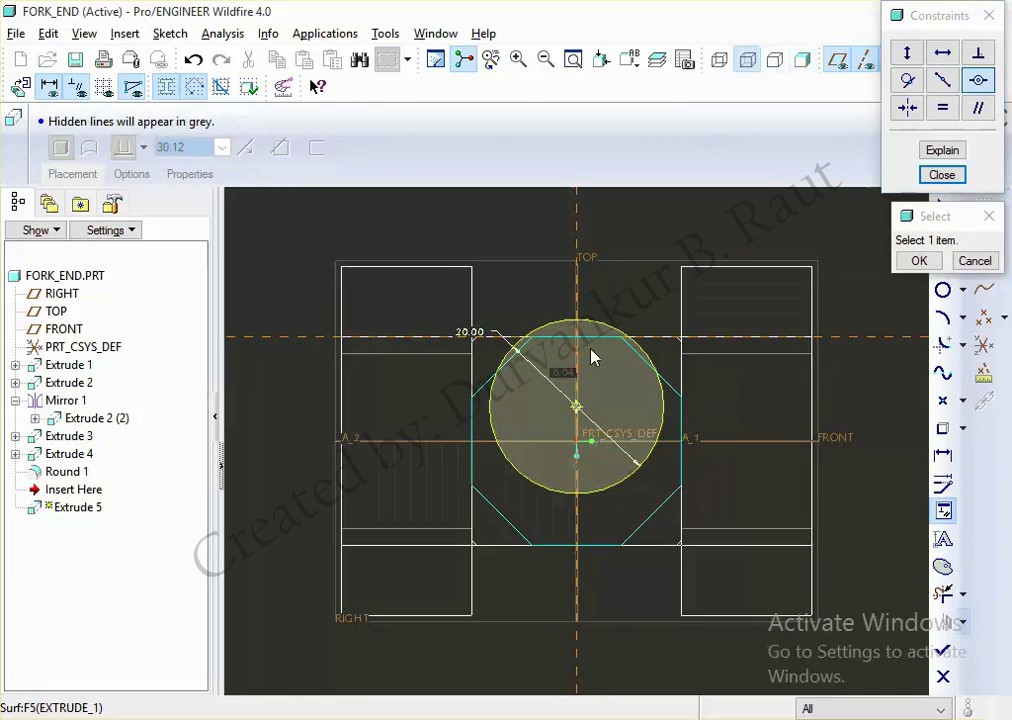
left_click(577, 410)
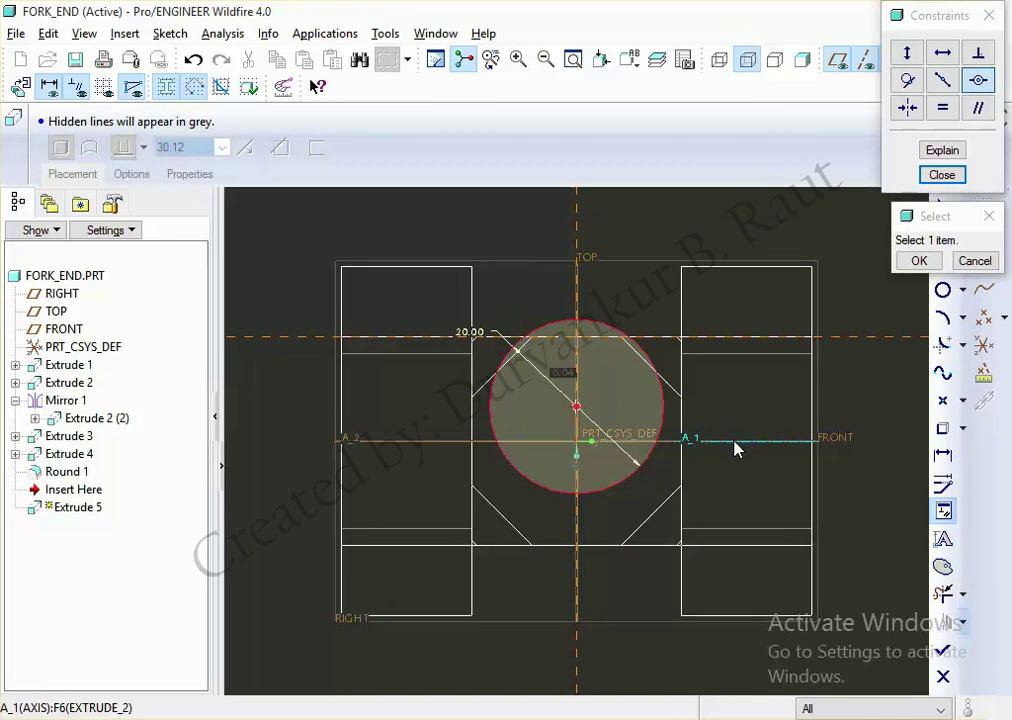
left_click(622, 450)
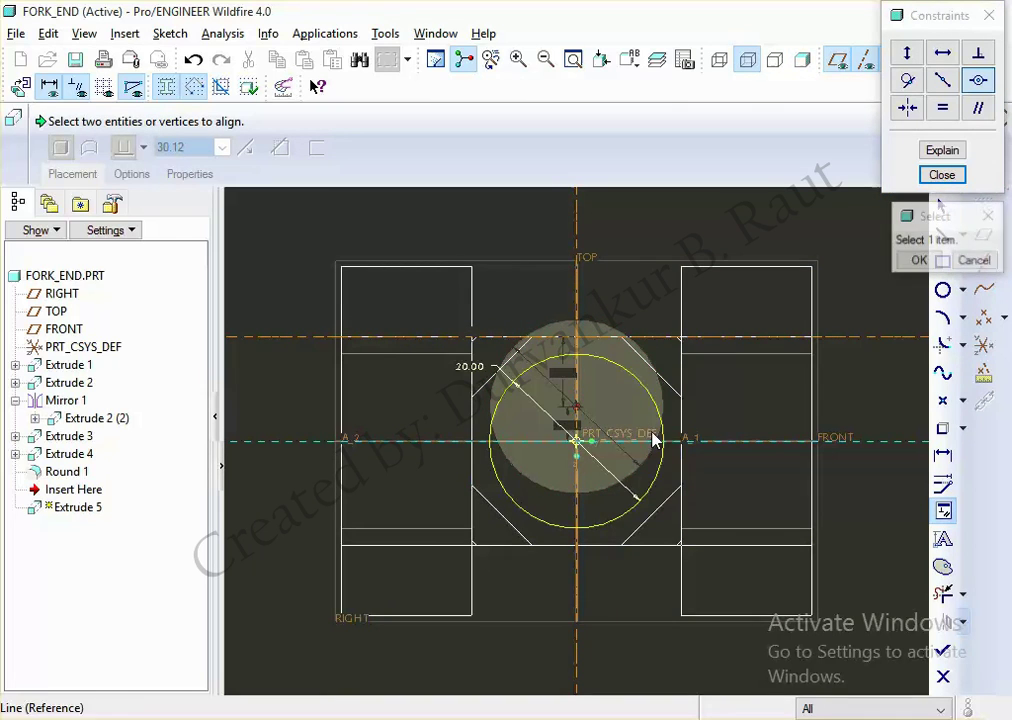
middle_click(725, 392)
Step: Finish the sketch and extrude the circle 20 deep to complete Extrude 5
mouse_move(768, 479)
middle_mouse_down()
mouse_move(732, 504)
mouse_move(760, 520)
middle_mouse_up()
left_click(942, 650)
mouse_move(853, 460)
middle_mouse_down()
mouse_move(840, 488)
mouse_move(561, 622)
middle_mouse_up()
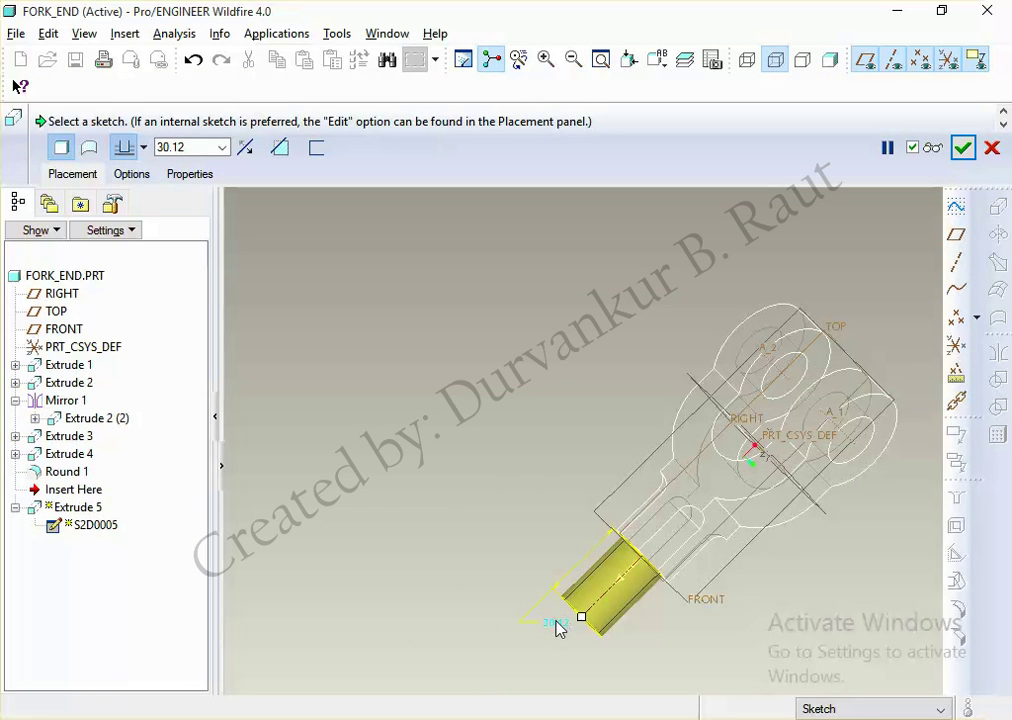
left_click(204, 150)
type("20")
key("Return")
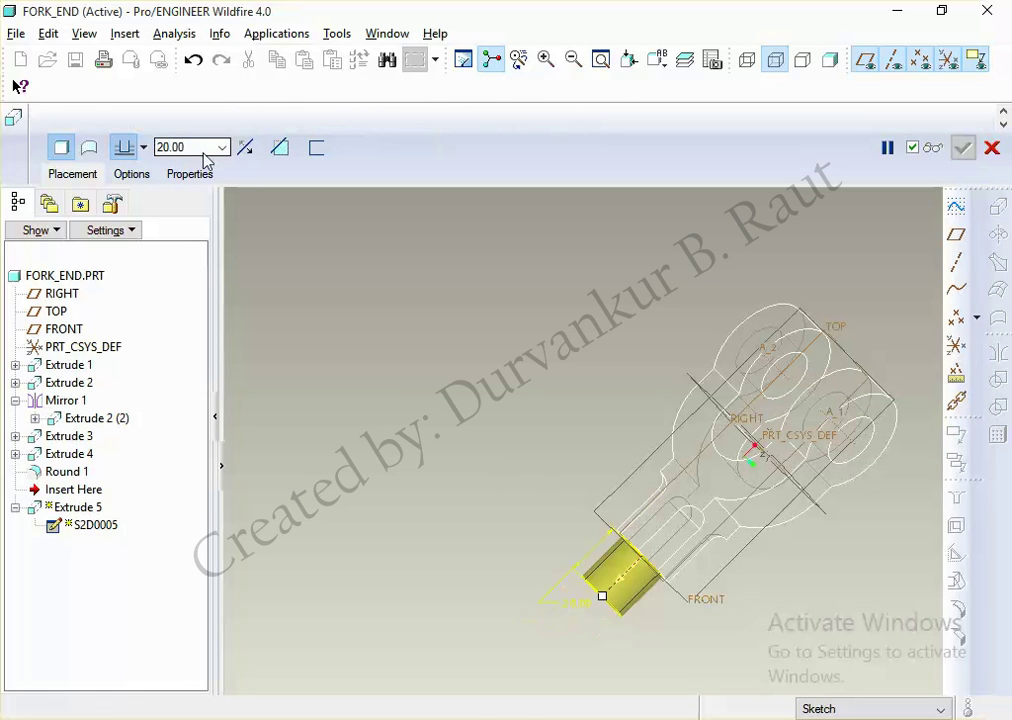
middle_click(386, 309)
Step: Reset the orientation, shade the part and save FORK_END
key("ctrl+d")
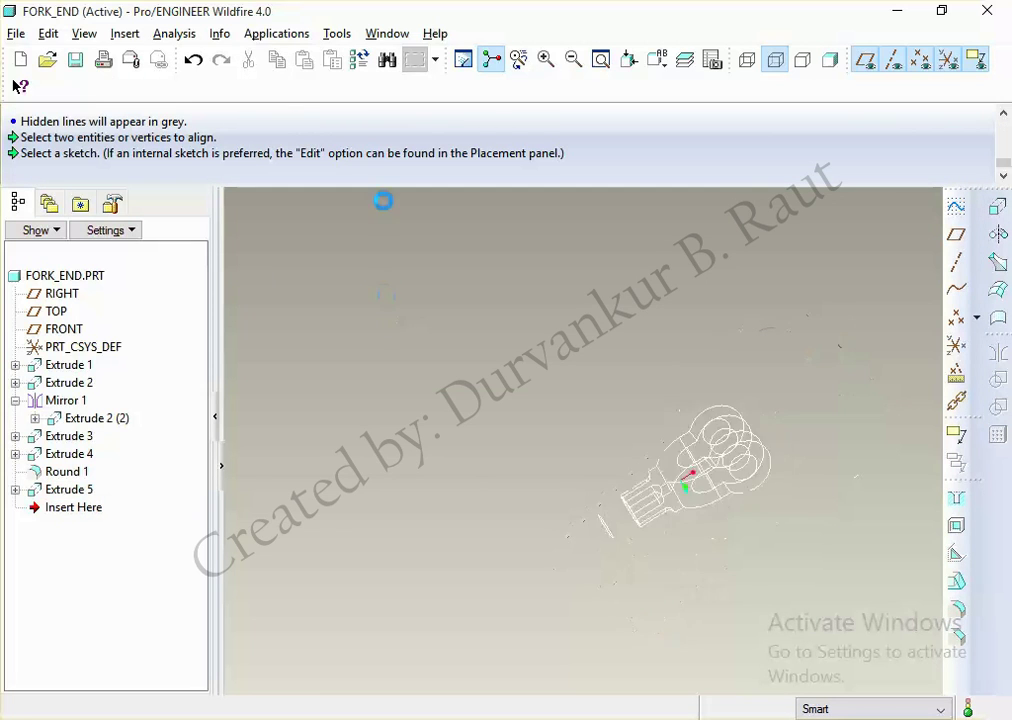
left_click(830, 59)
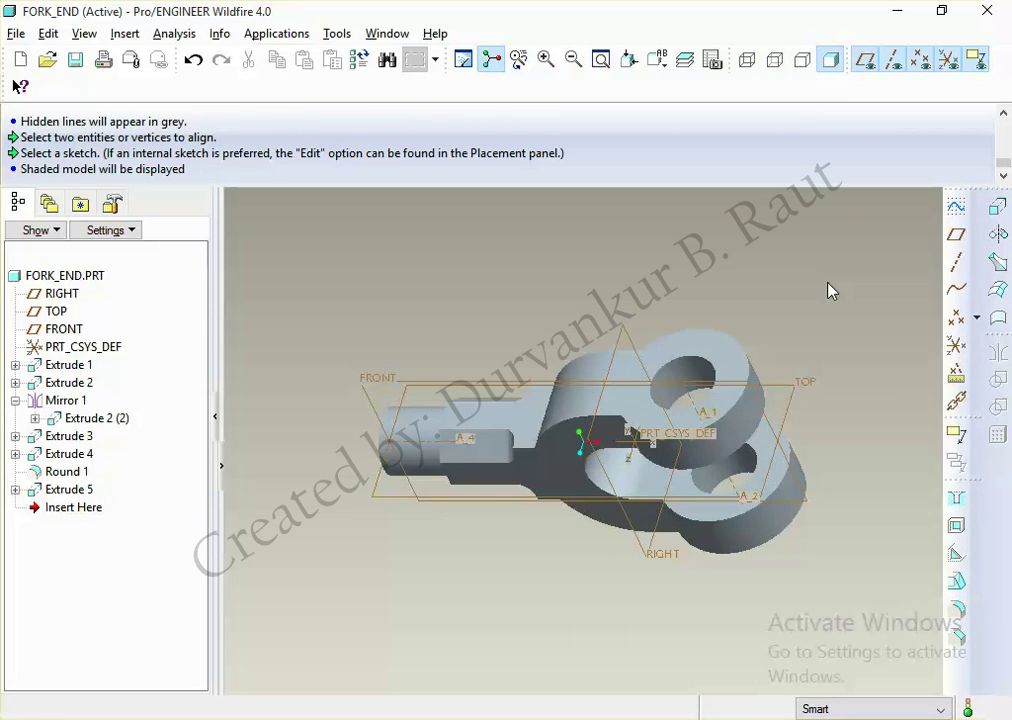
key("ctrl+s")
key("Return")
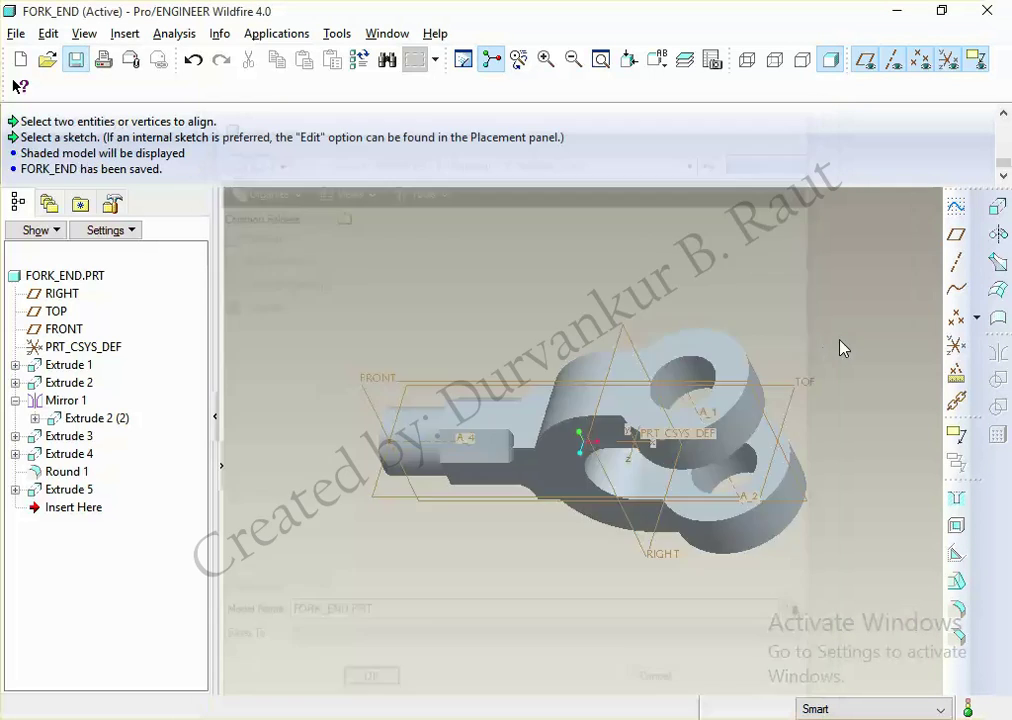
key("alt+Tab")
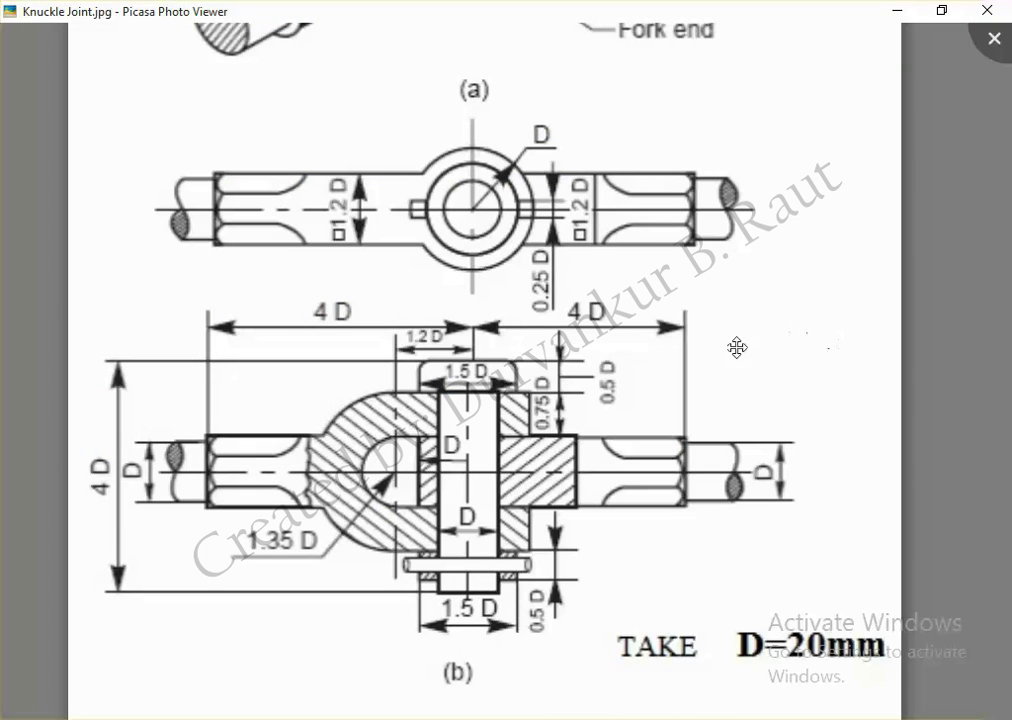
Step: Pan Knuckle Joint.jpg to the isometric view, then return to FORK_END
mouse_move(514, 408)
left_mouse_down()
mouse_move(478, 498)
mouse_move(488, 332)
left_mouse_up()
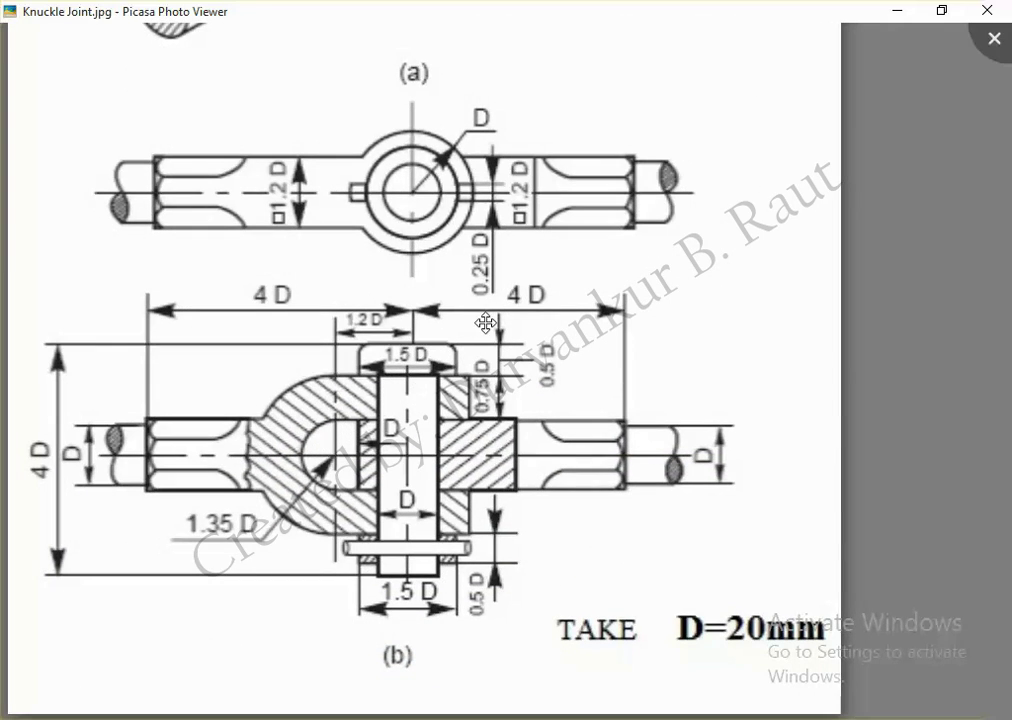
key("Escape")
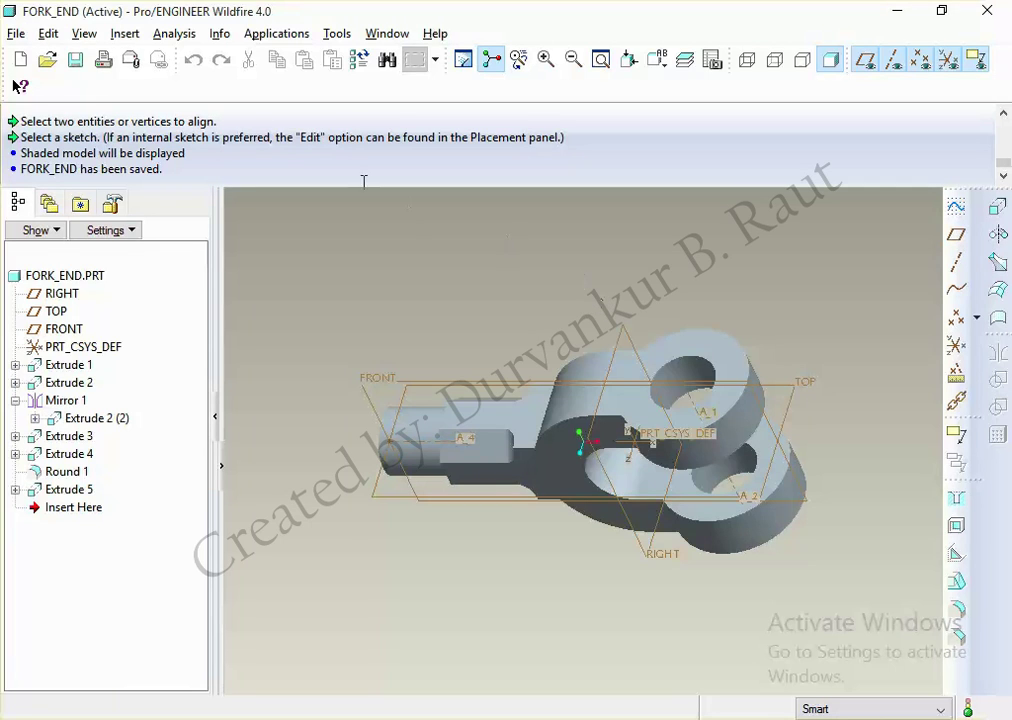
Step: Begin File > Save a Copy of FORK_END, typing the new spigot-end part name
left_click(16, 33)
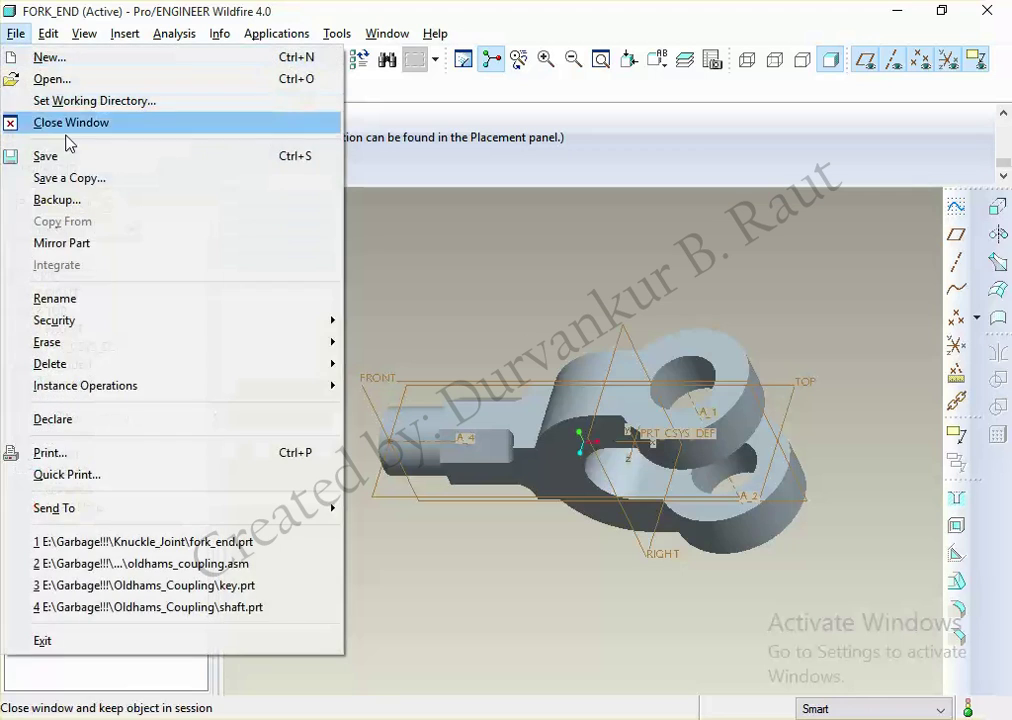
left_click(90, 177)
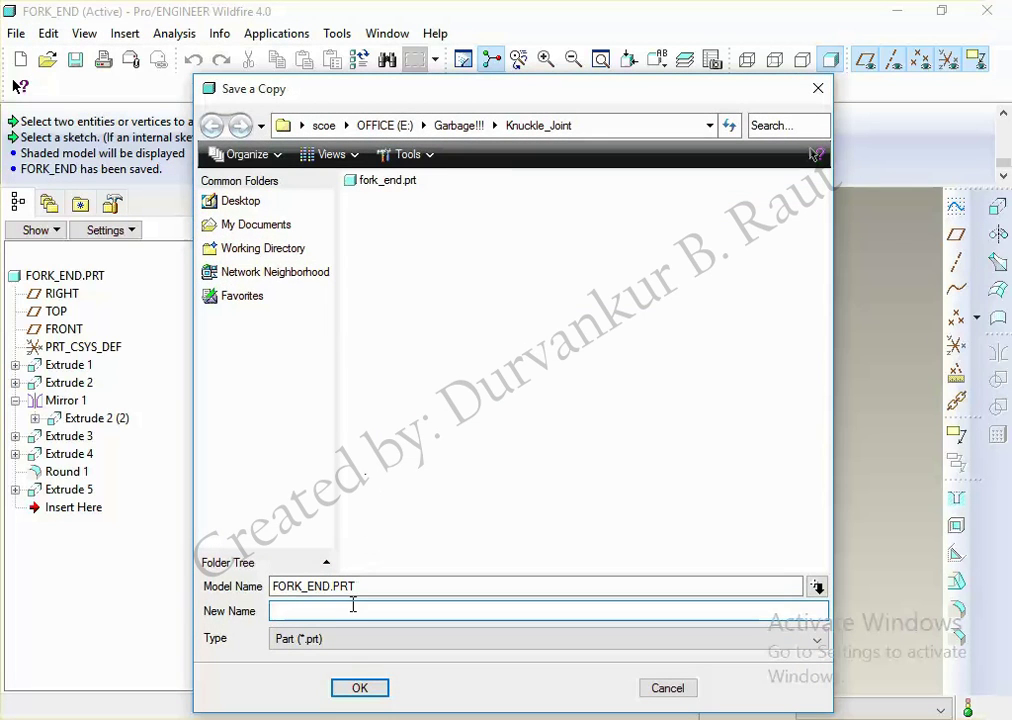
type("spigot_")
Step: Confirm the SPIGOT_END copy, then zoom out in Picasa to view the whole knuckle joint drawing
key("Return")
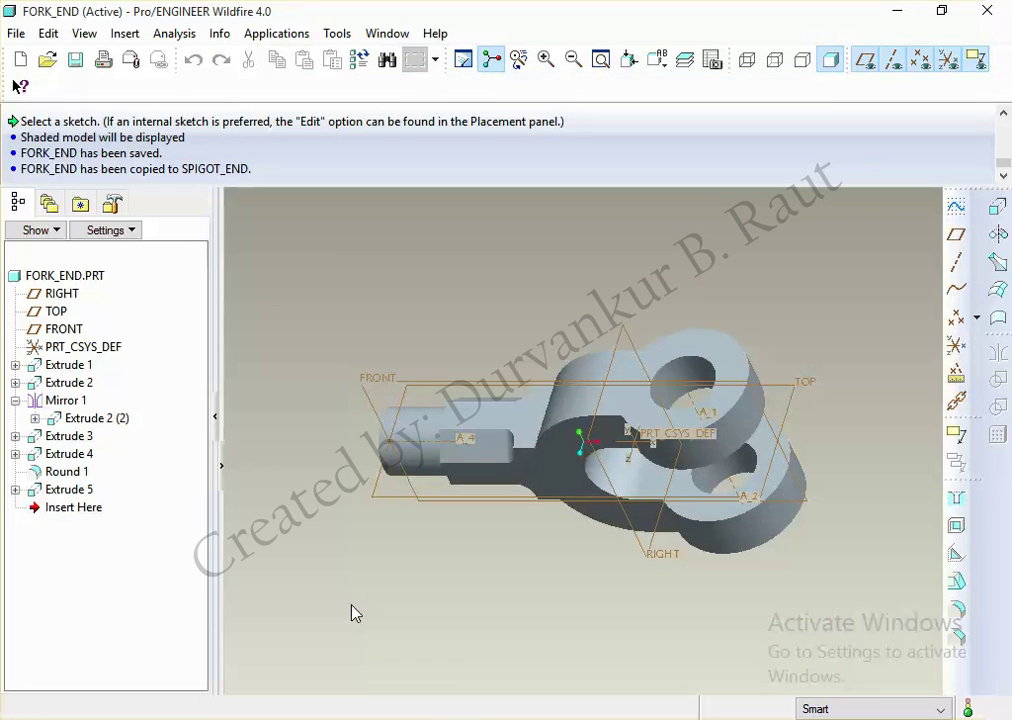
key("alt+Tab")
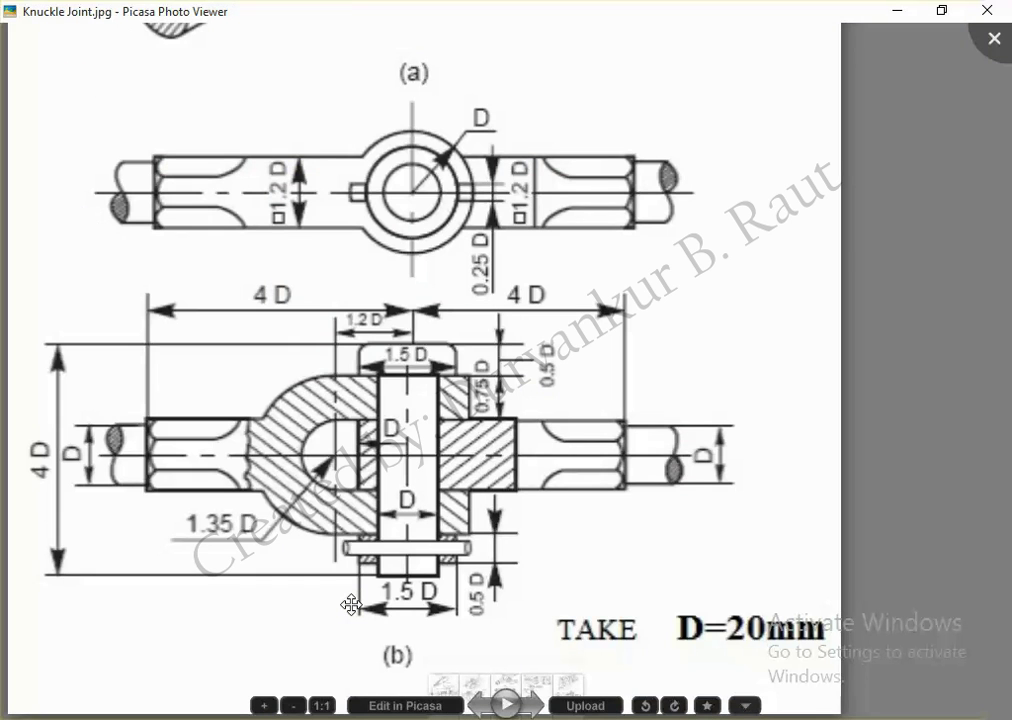
left_click_drag(576, 282, 576, 598)
scroll(581, 426, "down", 1)
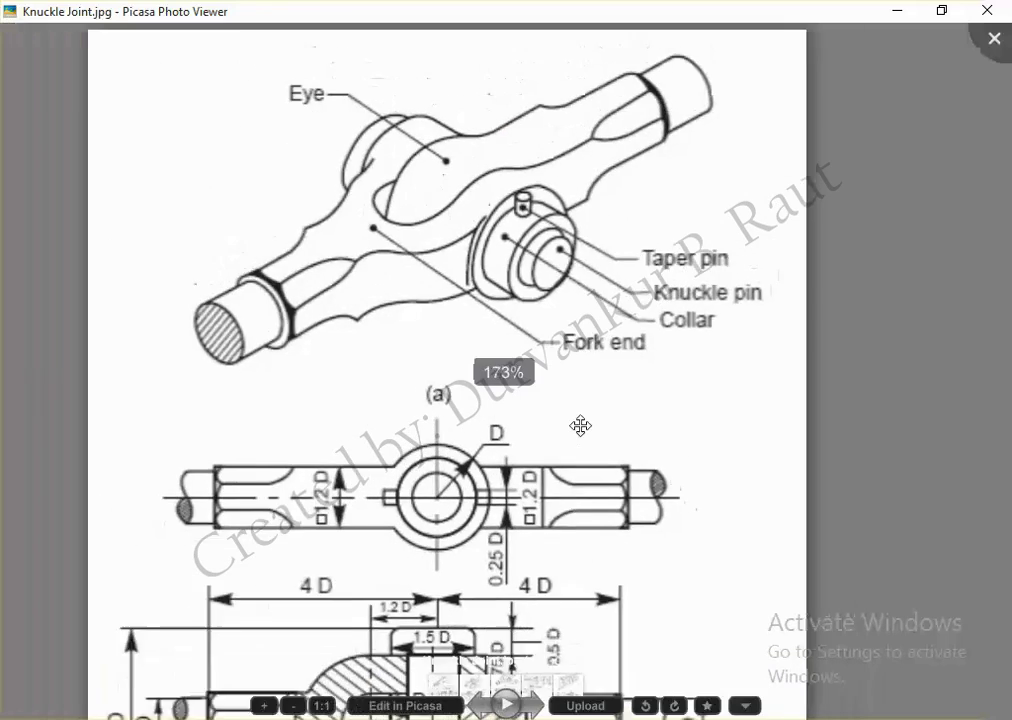
scroll(581, 426, "down", 1)
scroll(567, 443, "down", 1)
scroll(570, 470, "down", 1)
scroll(573, 500, "down", 1)
left_click_drag(573, 503, 568, 466)
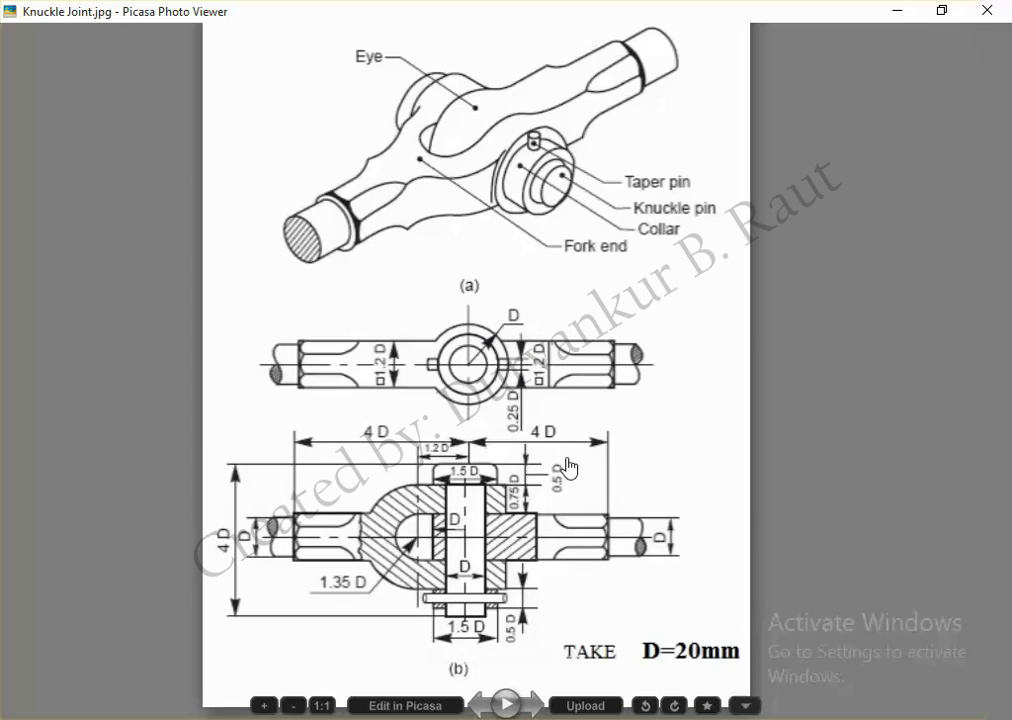
key("alt+Tab")
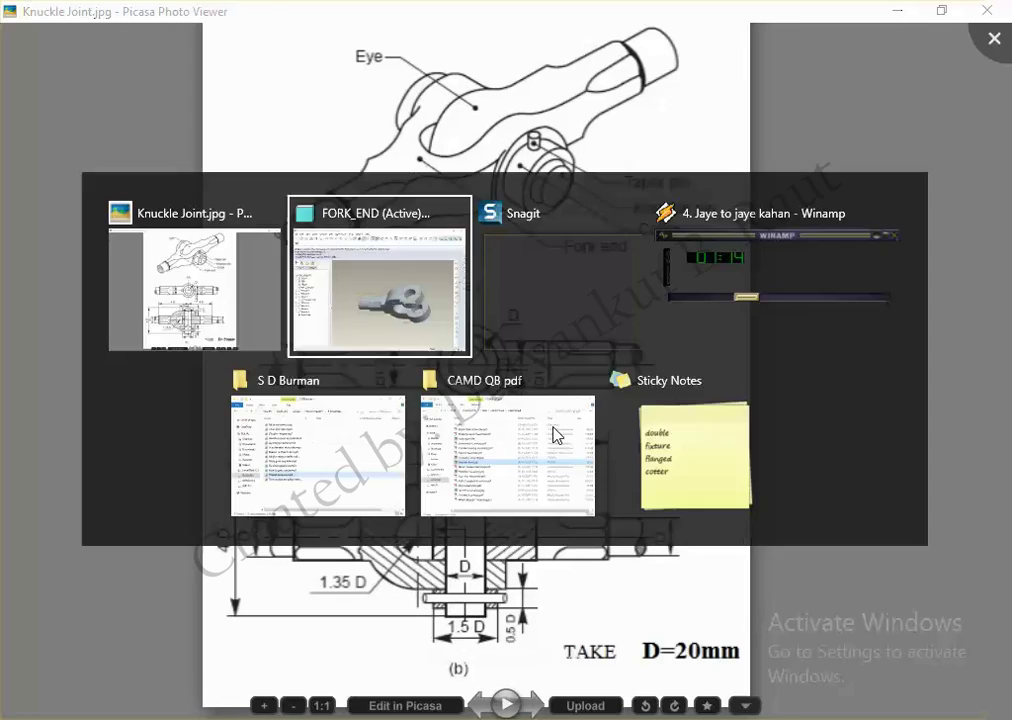
Step: Save a copy of FORK_END under the name EYE_END via File > Save a Copy
left_click(18, 34)
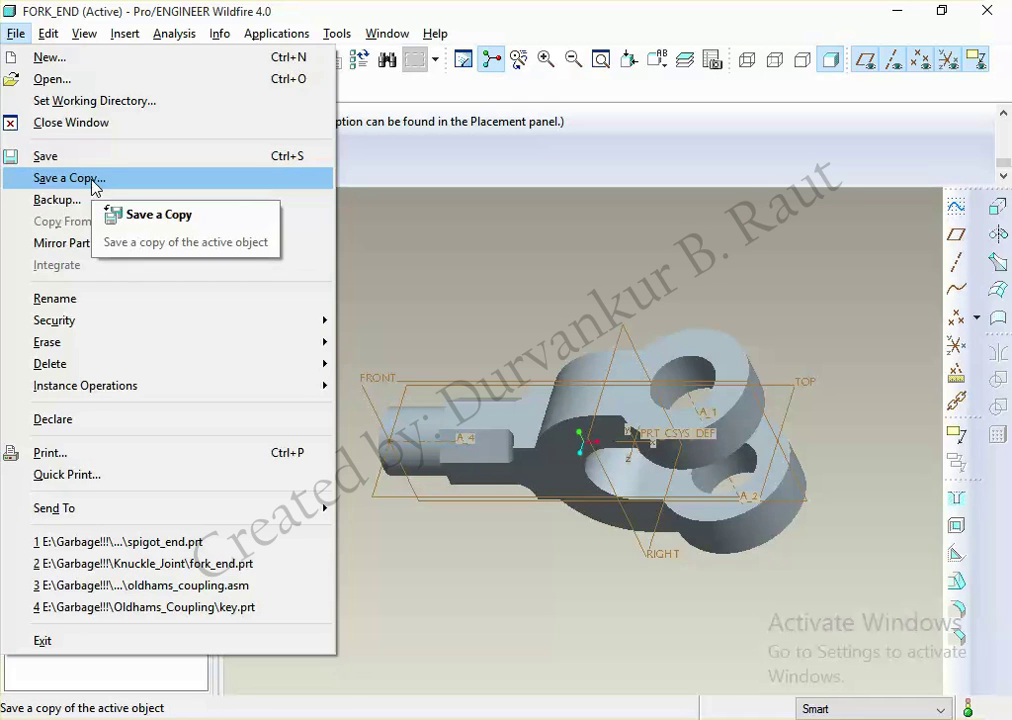
left_click(93, 180)
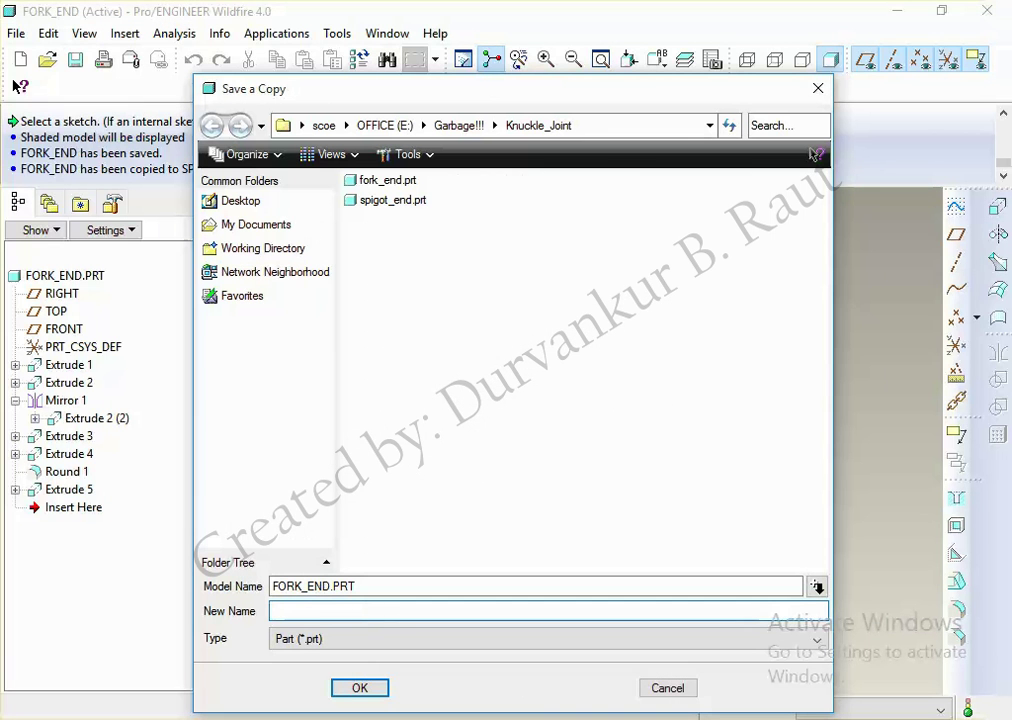
type("Eye_en")
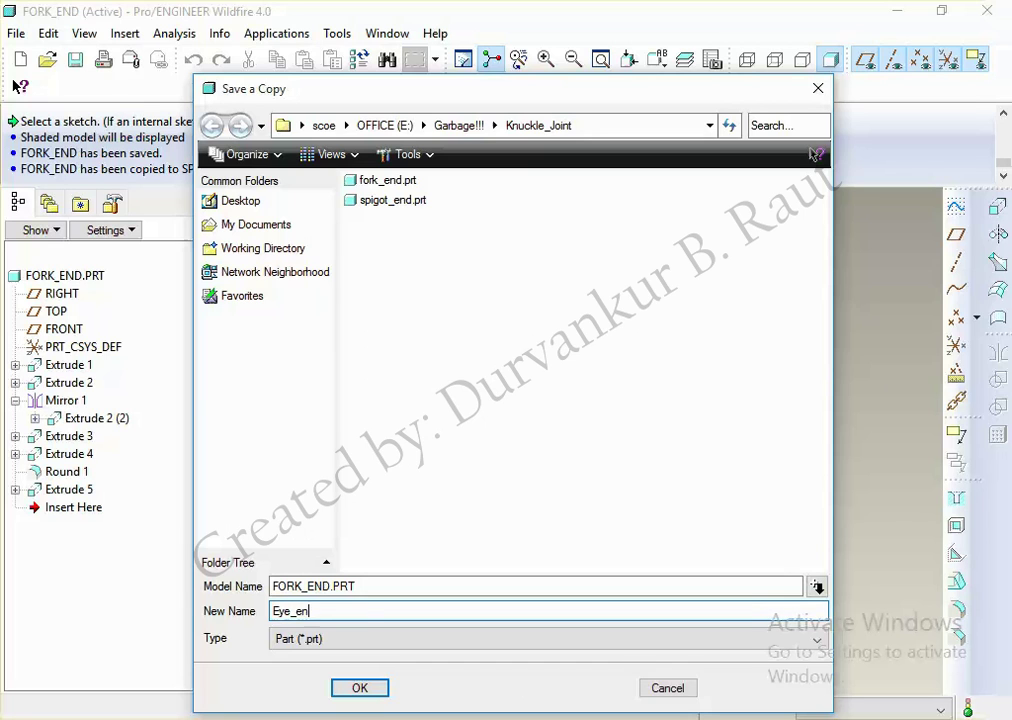
type("d")
key("Return")
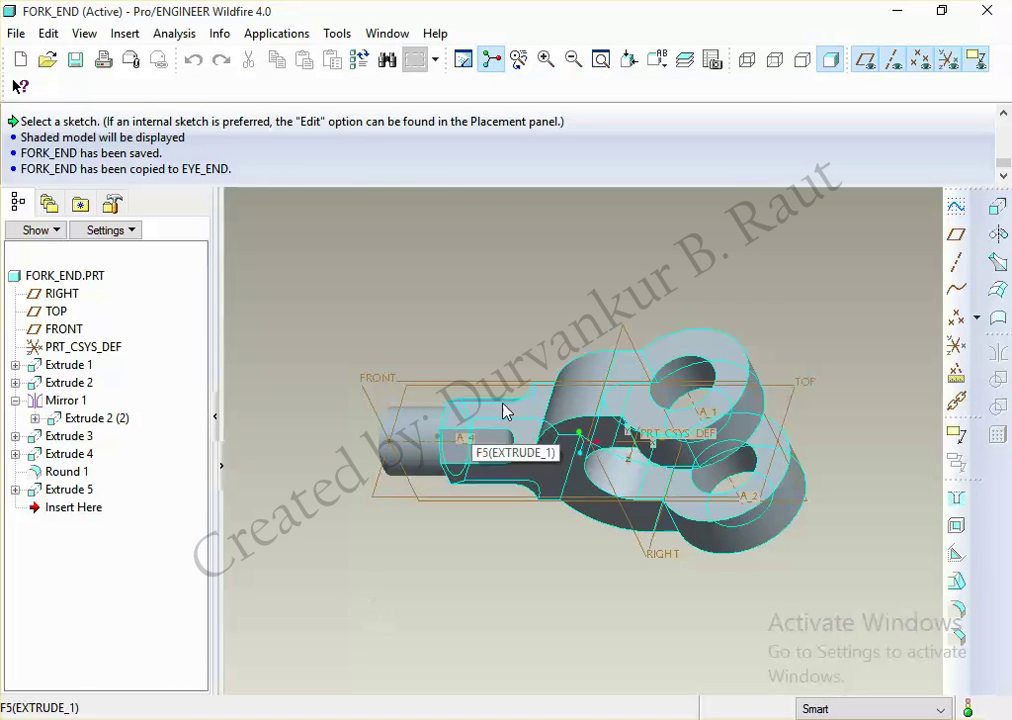
Step: Delete Extrude 2 from the model tree along with dependent Mirror 1 and Extrude 3
left_click(69, 383)
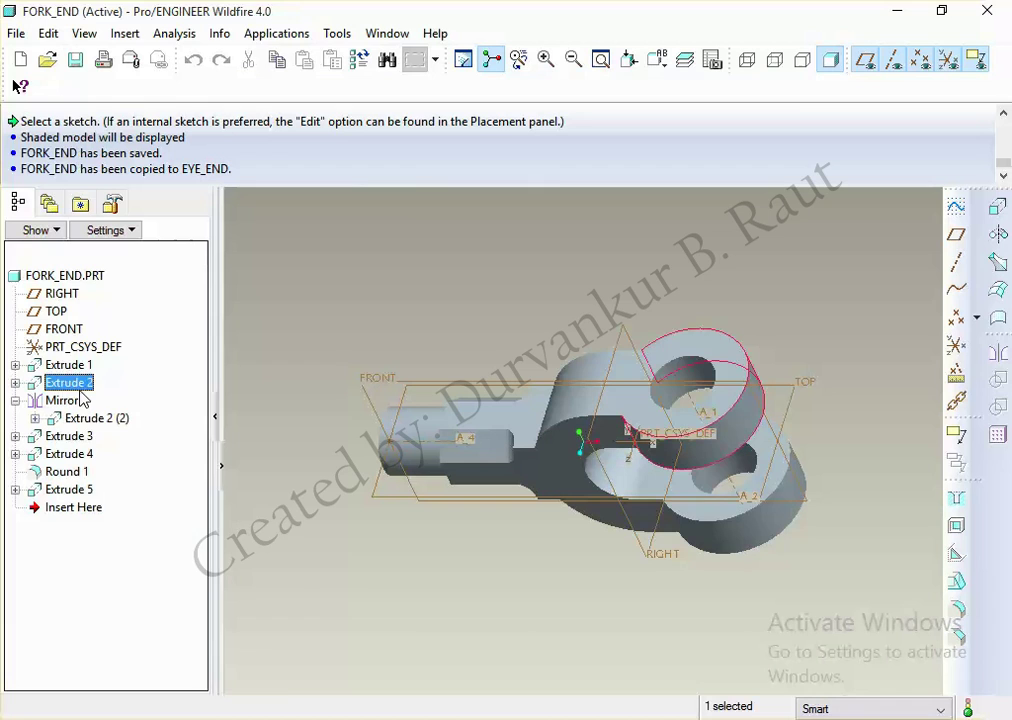
right_click(72, 384)
left_click(125, 403)
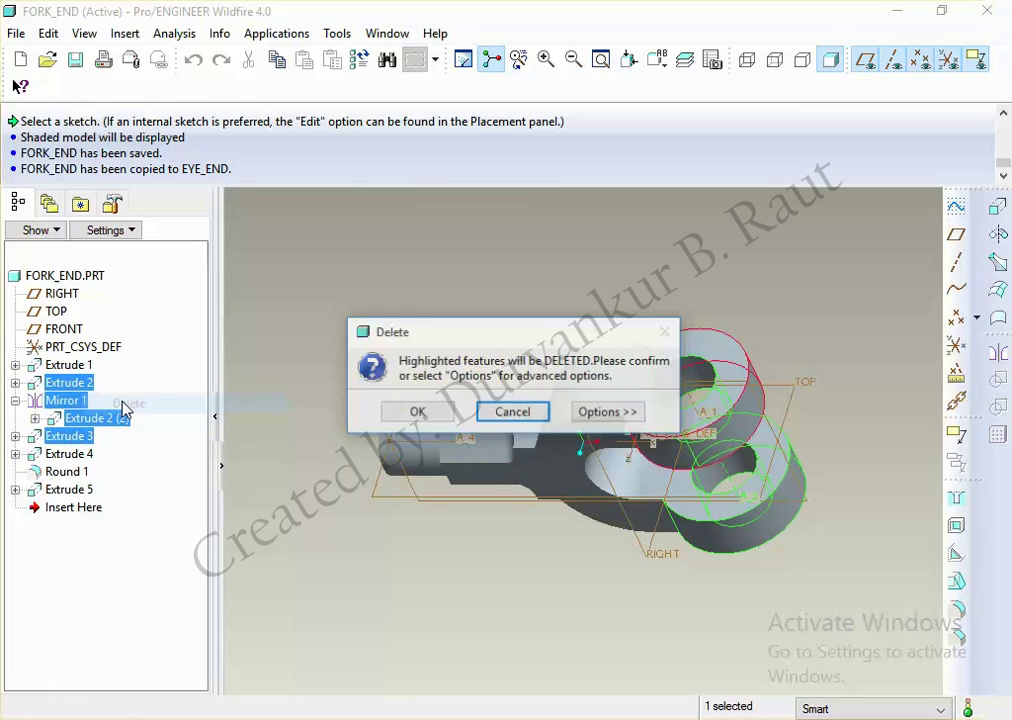
left_click(418, 413)
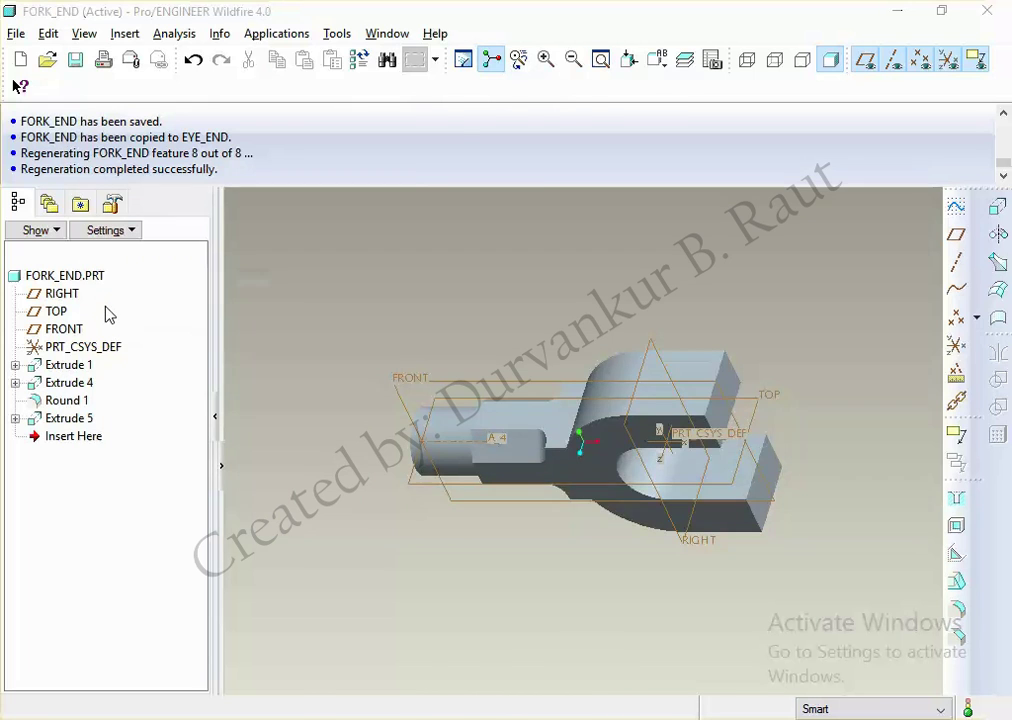
key("alt+Tab")
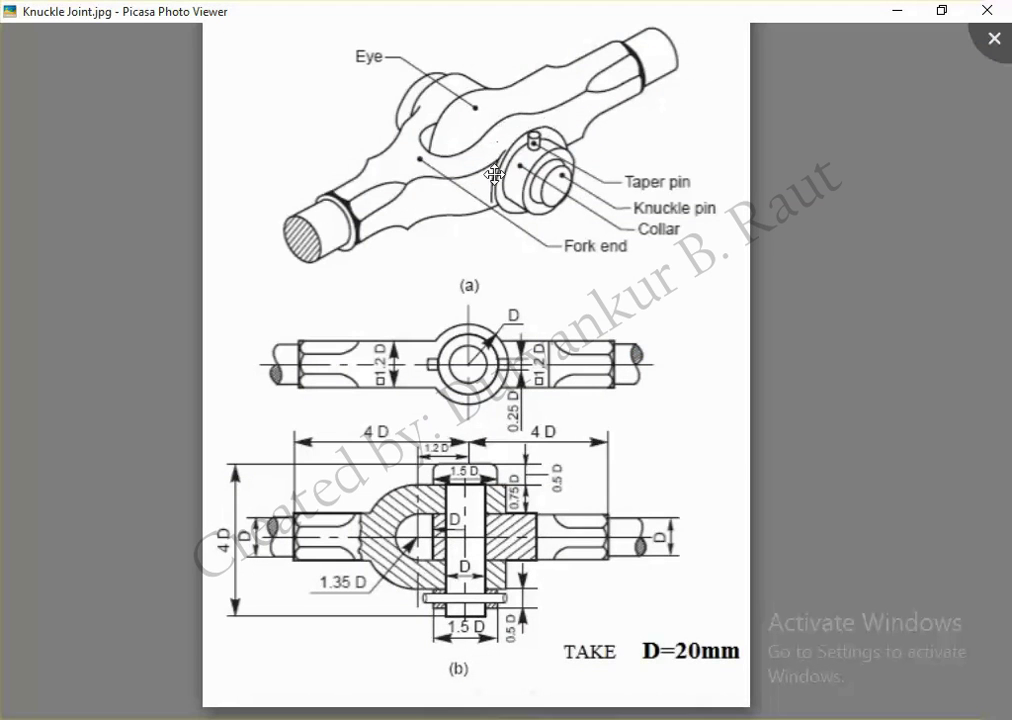
mouse_move(508, 443)
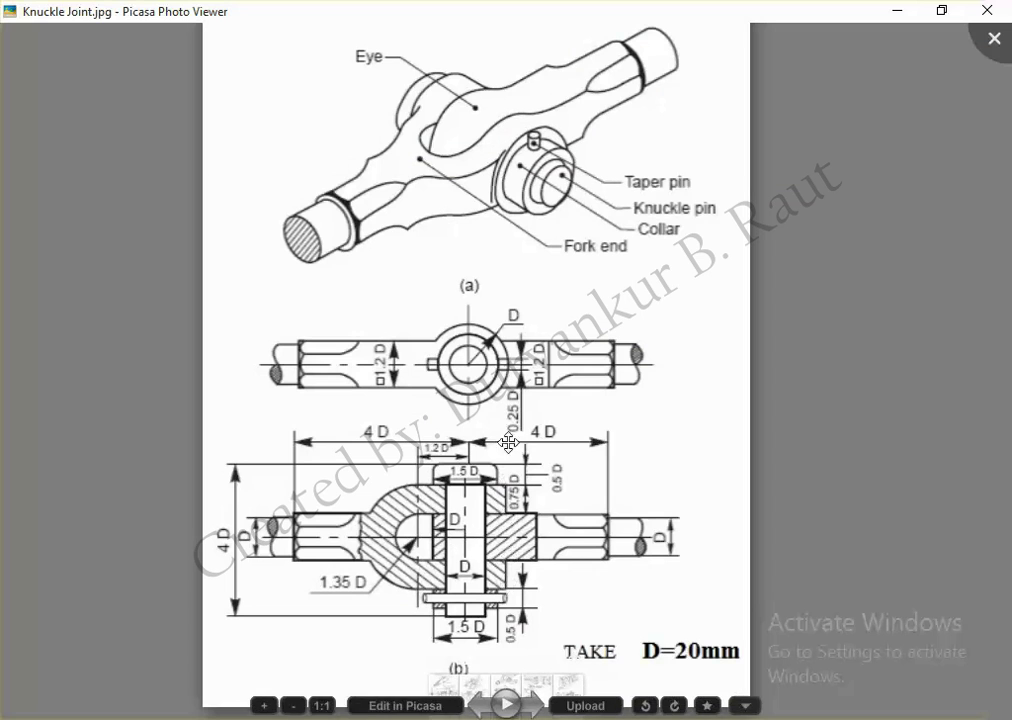
Step: Zoom into the Knuckle Joint.jpg drawing, then return to the FORK_END model
scroll(487, 420, "up", 2)
scroll(484, 421, "up", 1)
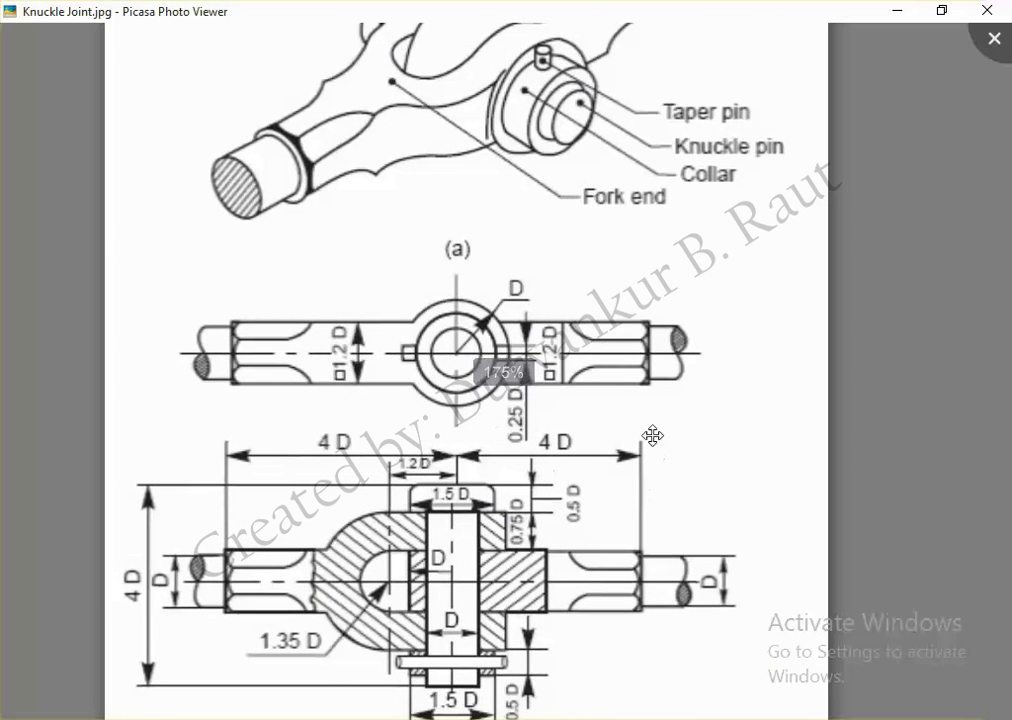
key("alt+Tab")
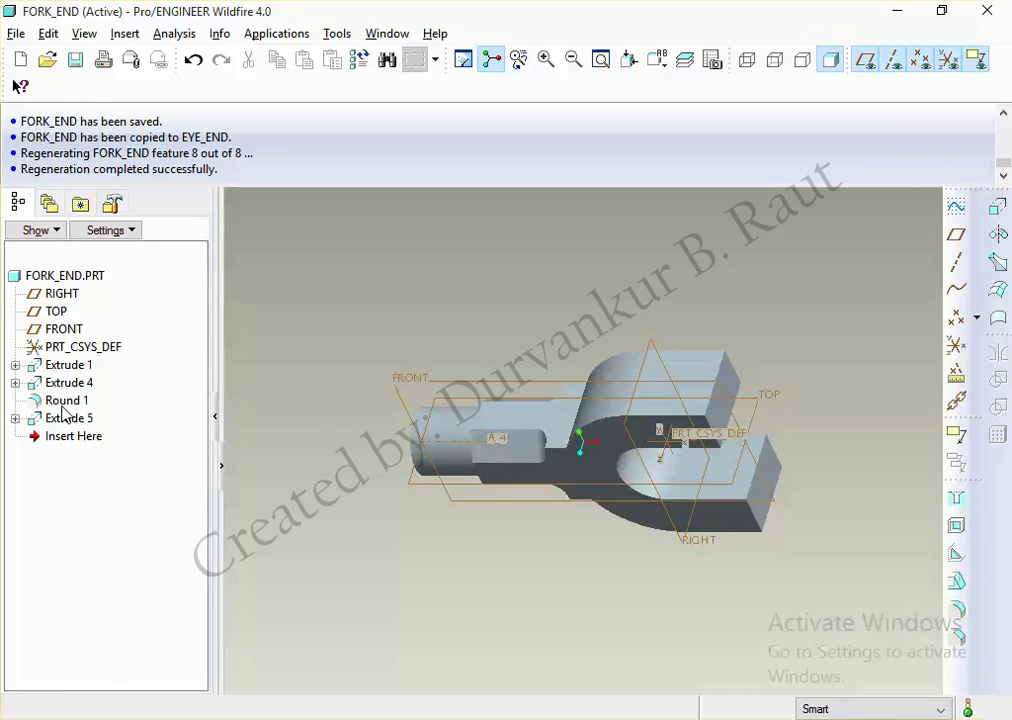
Step: Open Extrude 1's S2D0001 sketch with Edit Definition
left_click(70, 365)
left_click(15, 365)
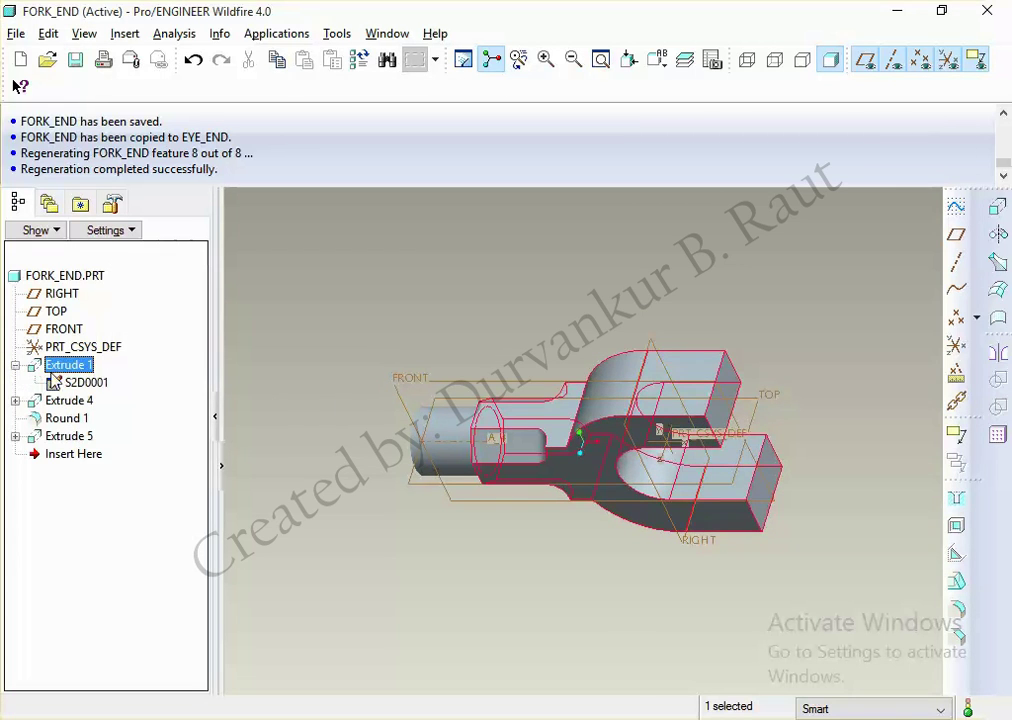
left_click(80, 383)
right_click(78, 385)
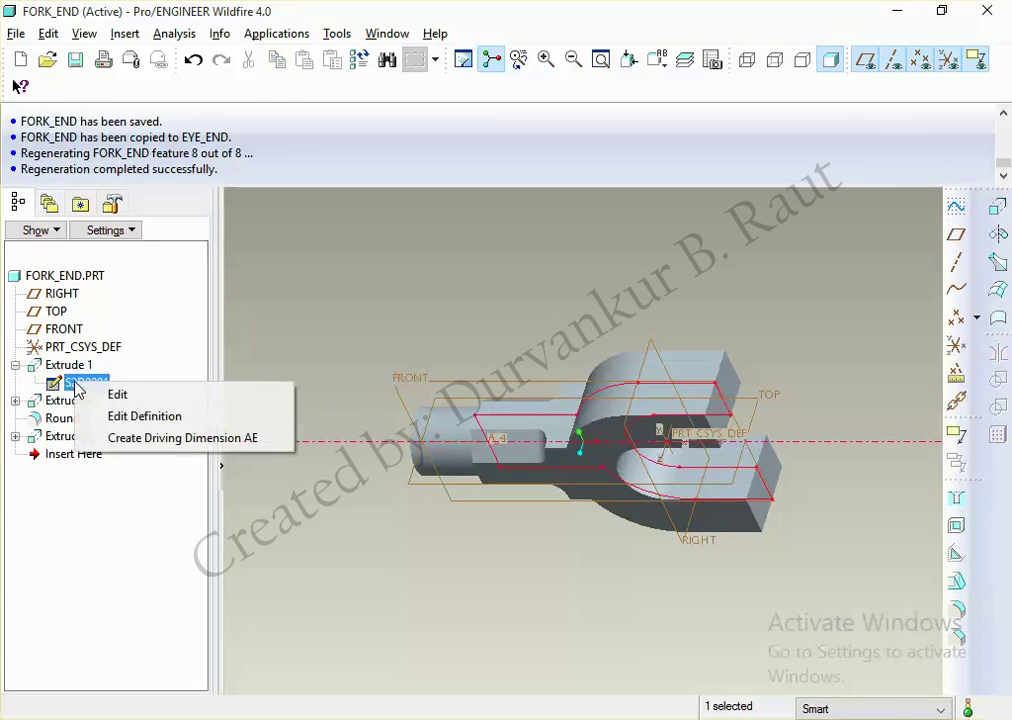
left_click(168, 424)
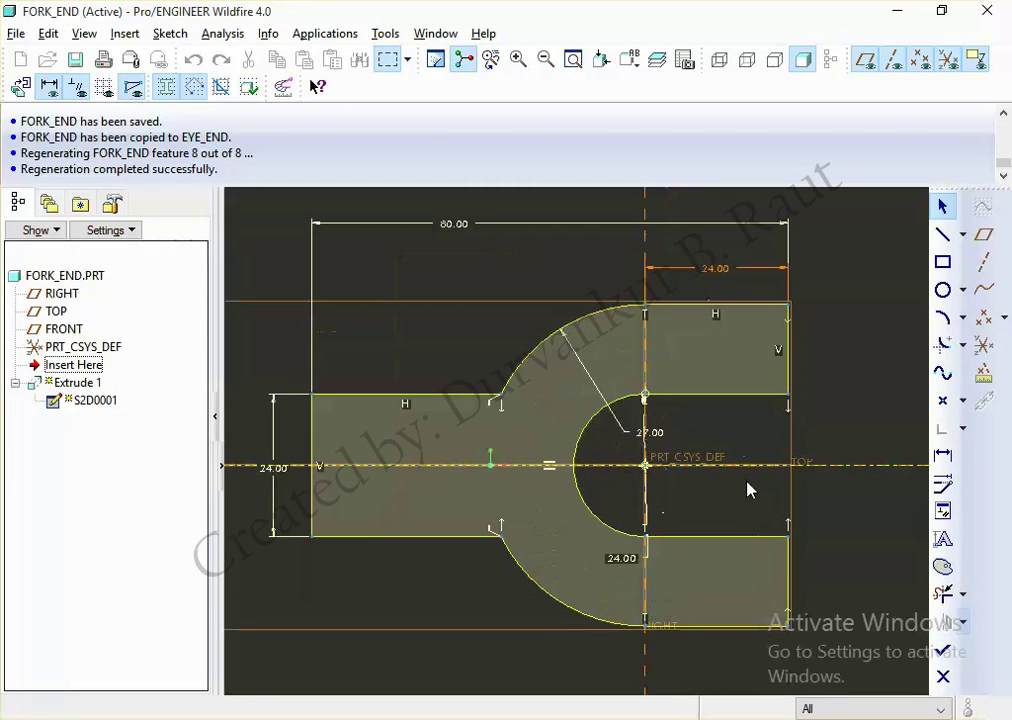
scroll(826, 480, "down", 2)
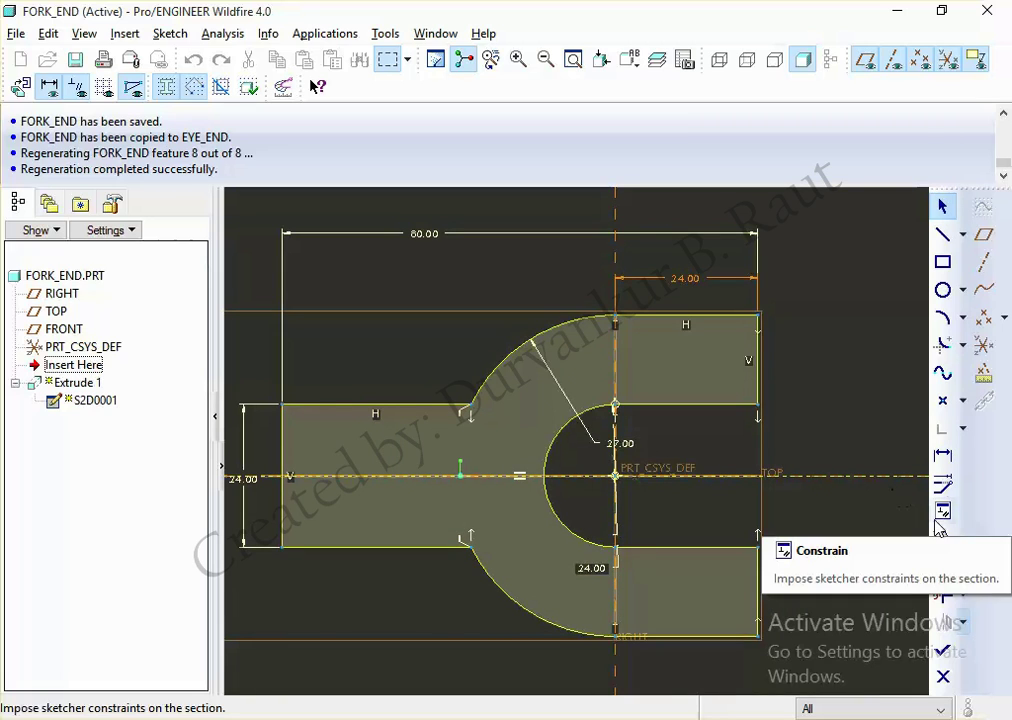
Step: Draw a center-and-point circle at the sketch origin sized to the inner arc
left_click(943, 290)
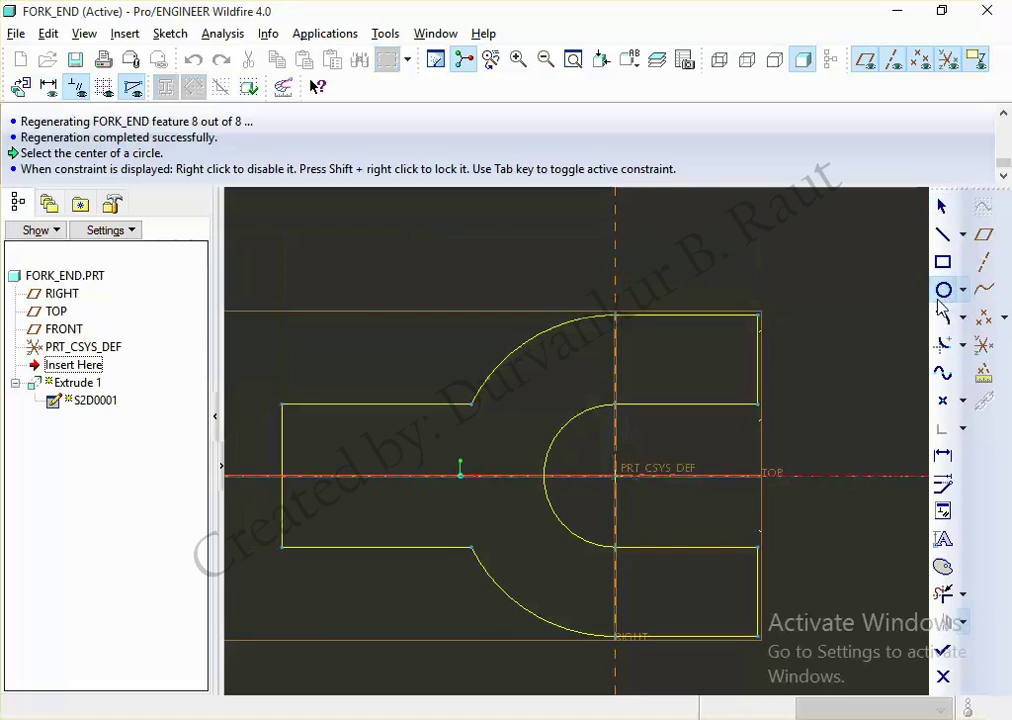
middle_click(883, 386)
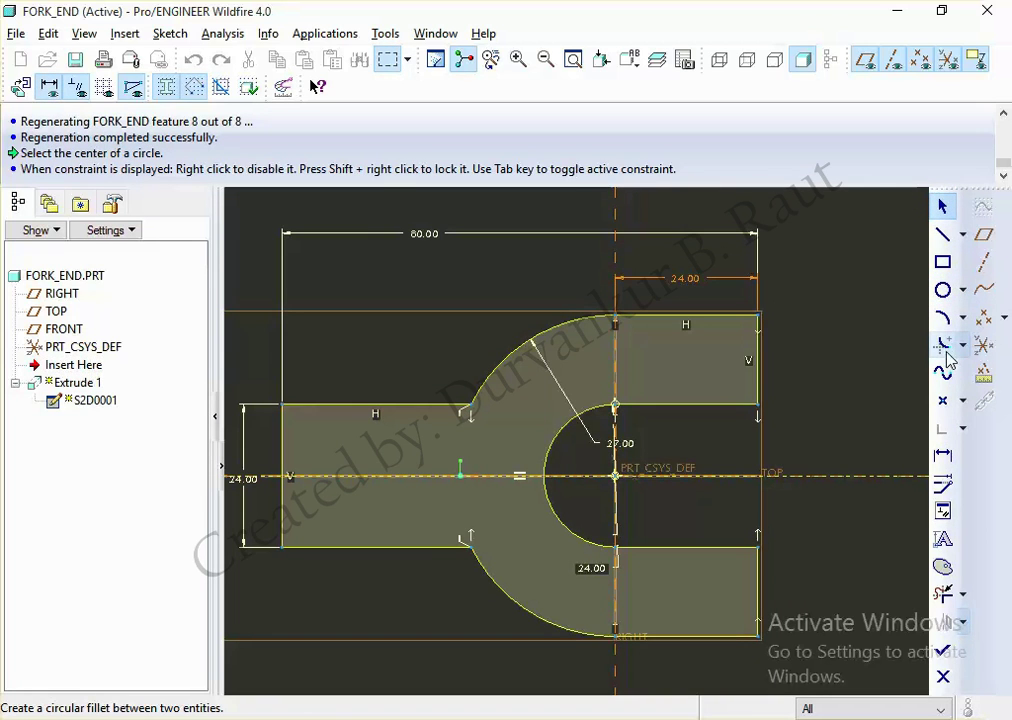
left_click(943, 290)
left_click(618, 476)
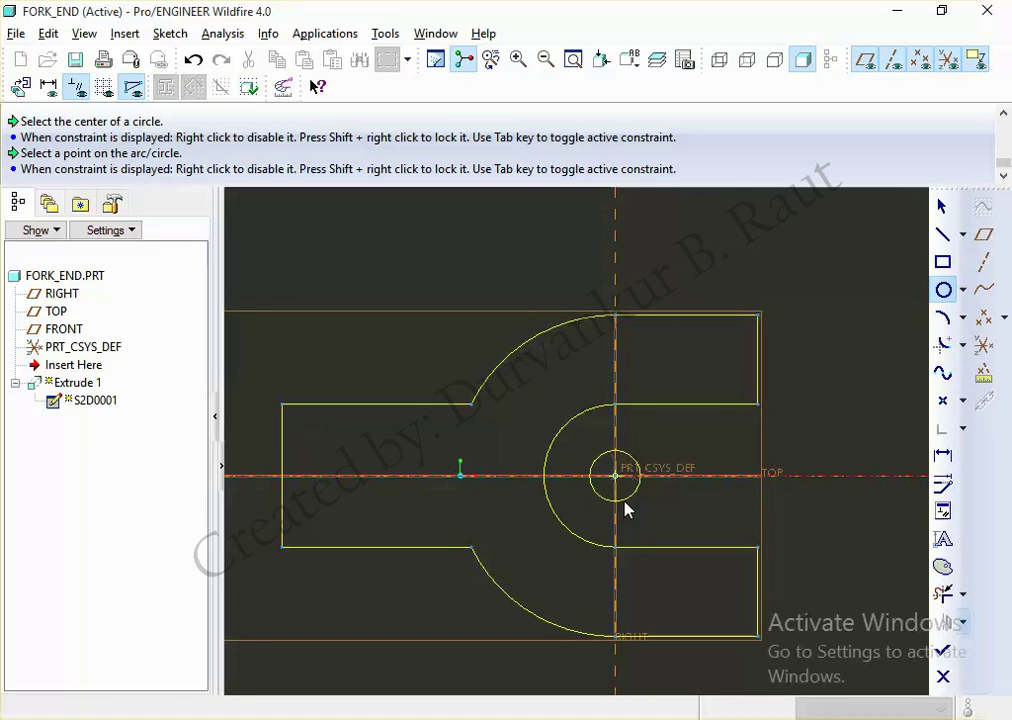
left_click(631, 556)
middle_click(714, 538)
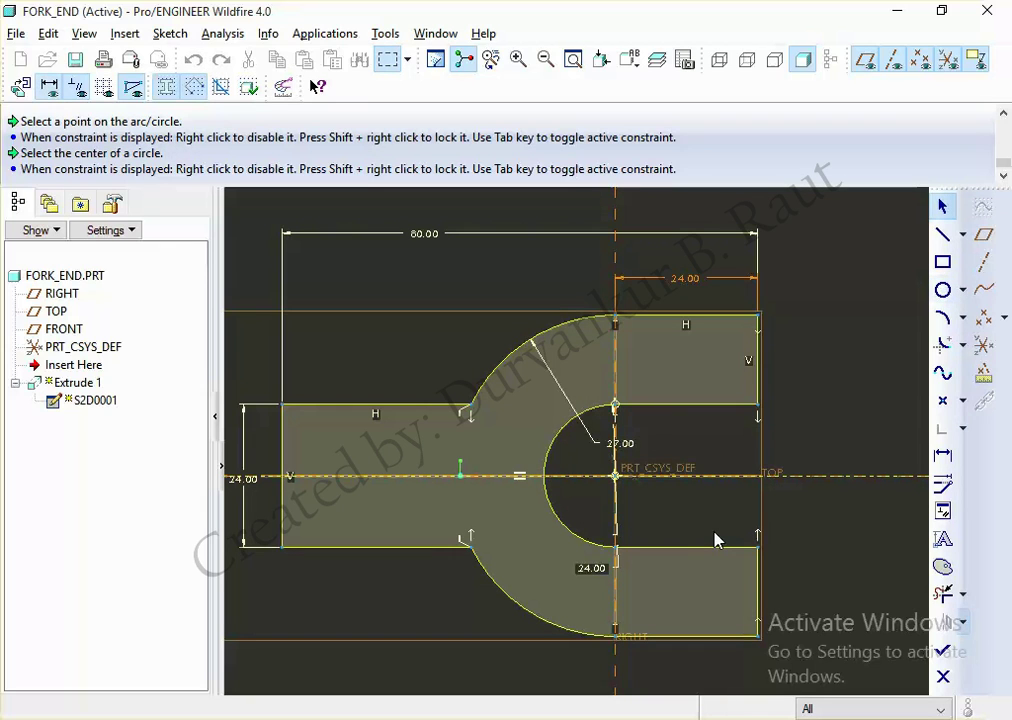
left_click(943, 593)
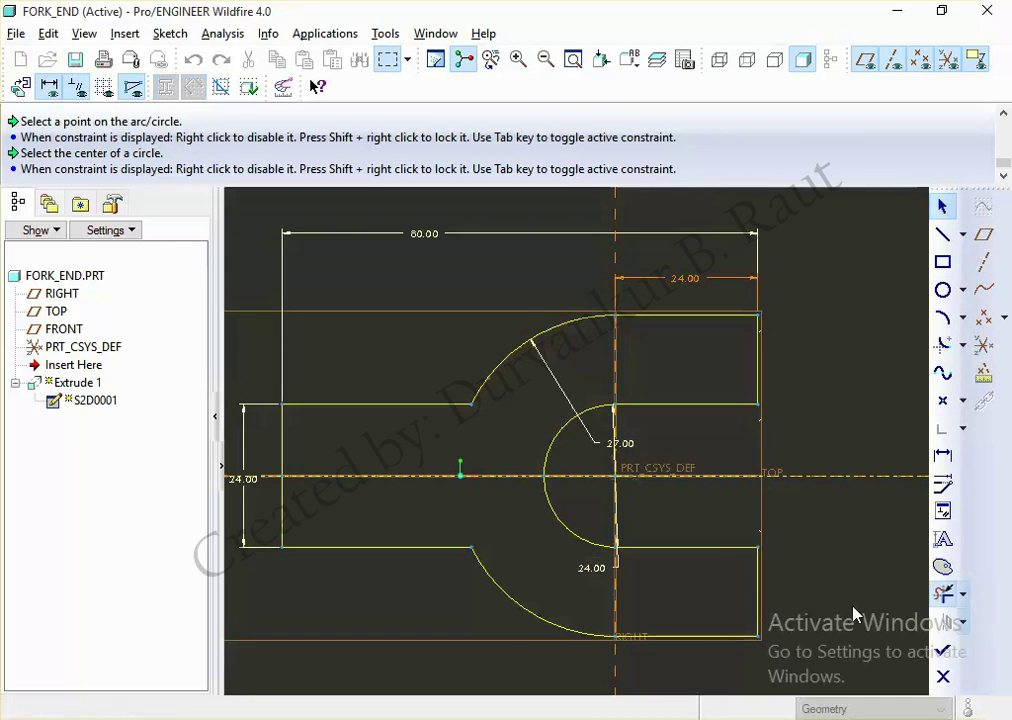
Step: Dynamically trim away the fork's arcs and right-hand lines
mouse_move(710, 461)
left_mouse_down()
mouse_move(605, 309)
mouse_move(706, 603)
left_mouse_up()
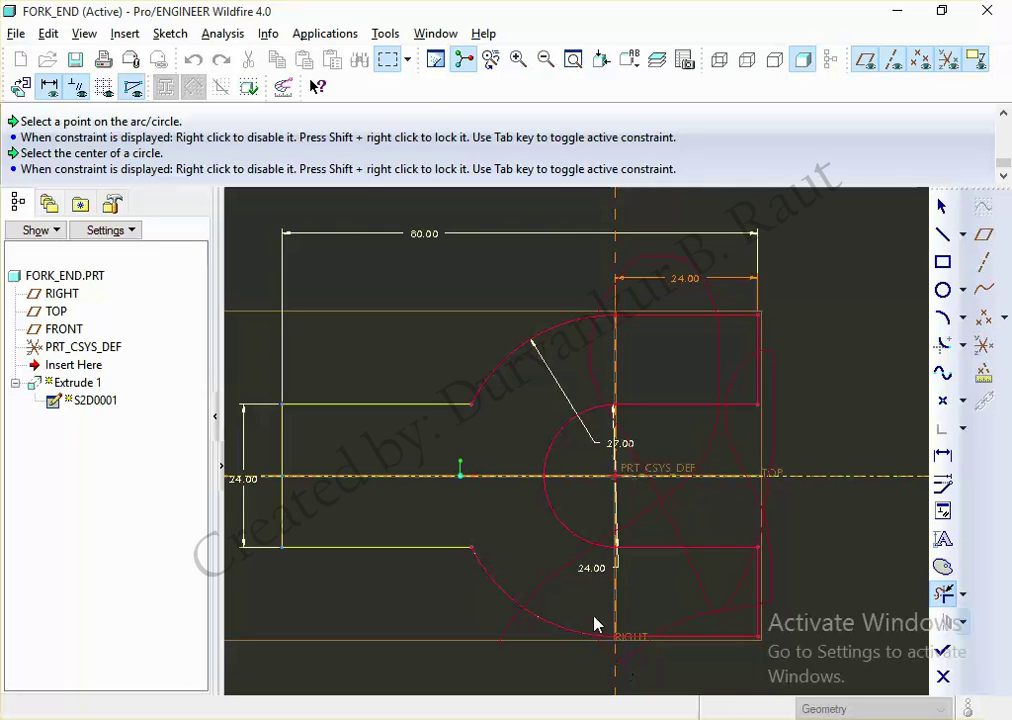
left_click_drag(614, 474, 773, 460)
middle_click(773, 460)
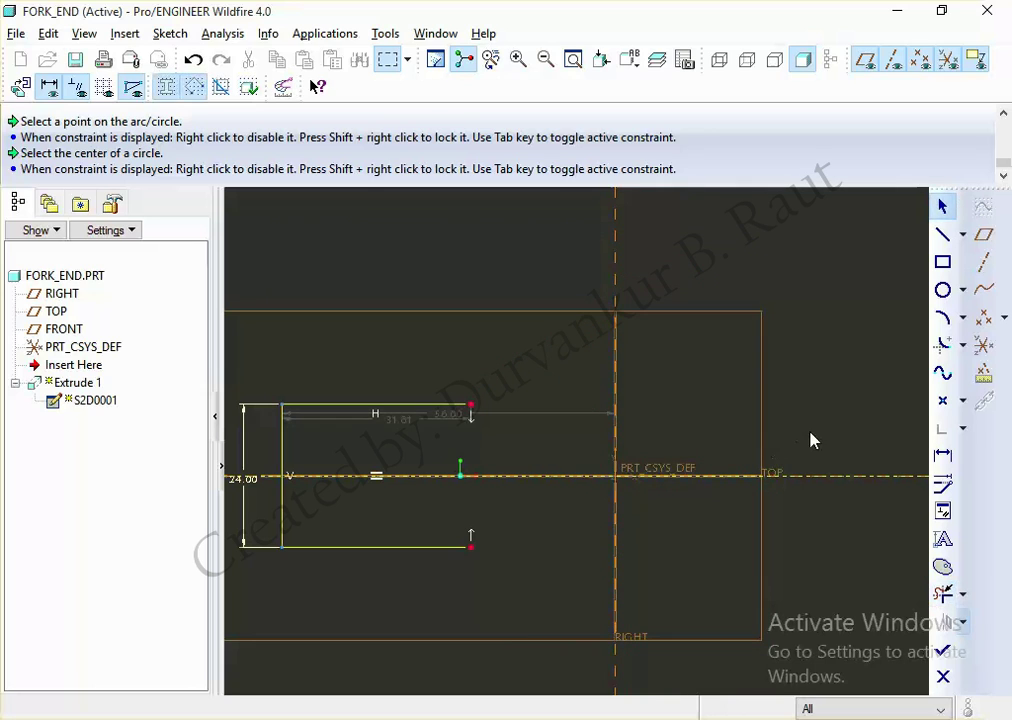
Step: Draw an outer circle concentric at the origin and set its diameter to 40
left_click(943, 292)
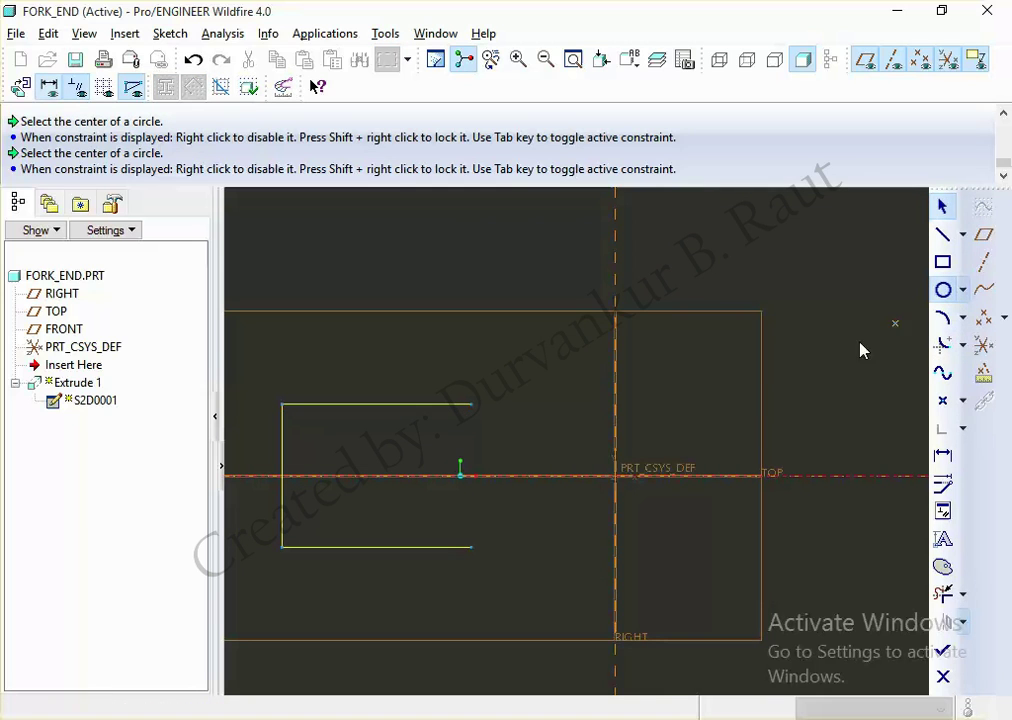
left_click(616, 476)
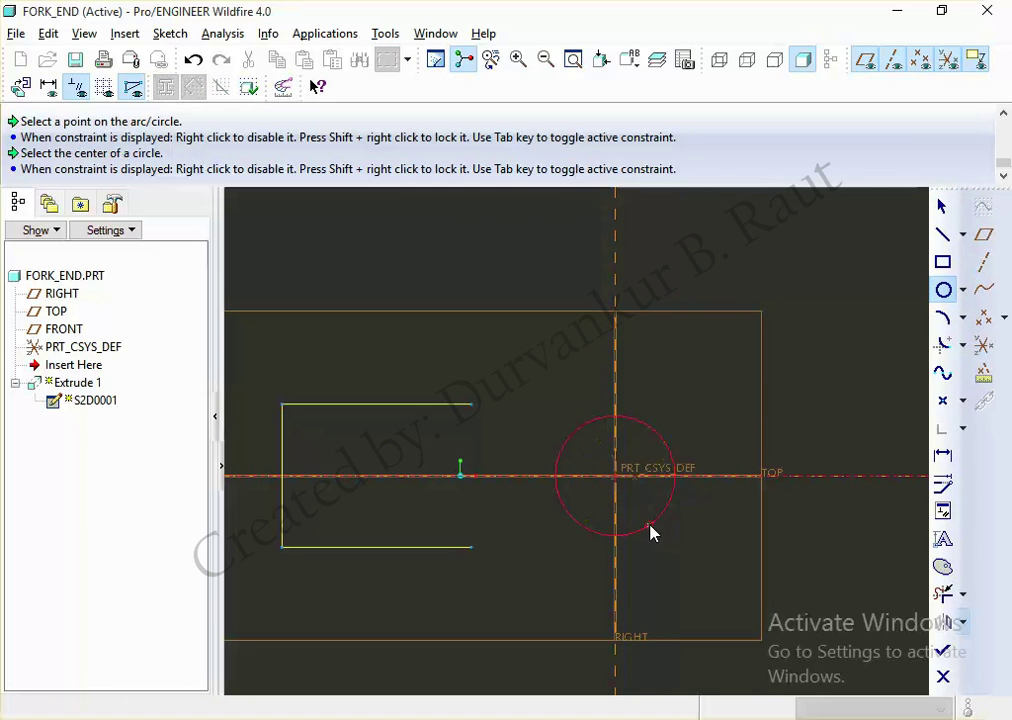
left_click(616, 476)
left_click(694, 586)
middle_click(740, 605)
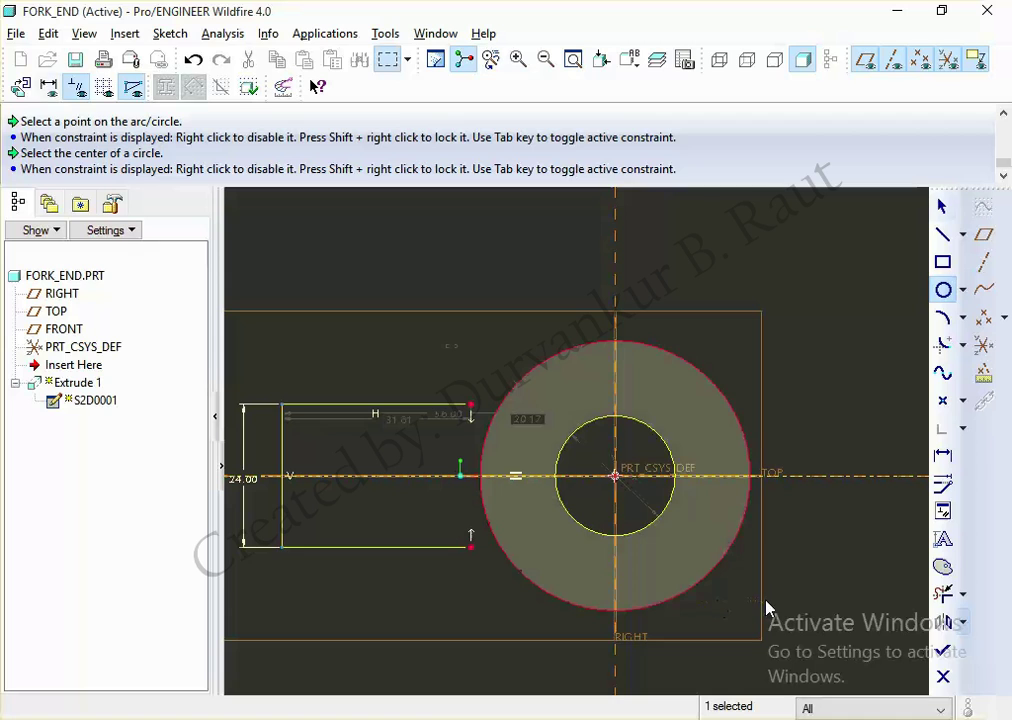
left_click(648, 458)
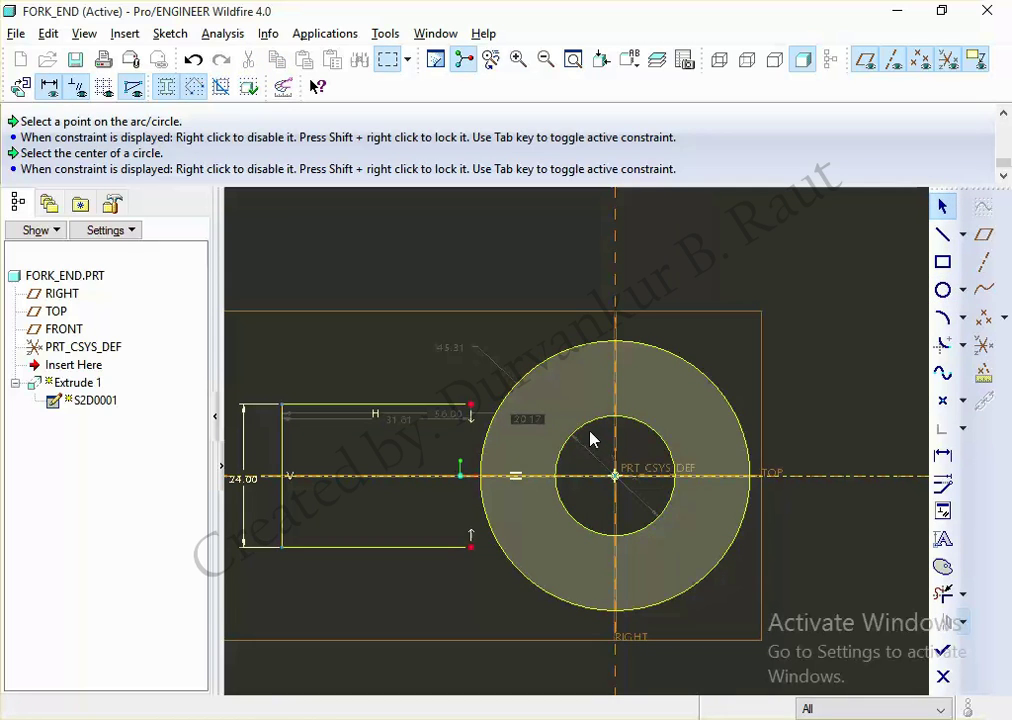
double_click(462, 350)
type("4")
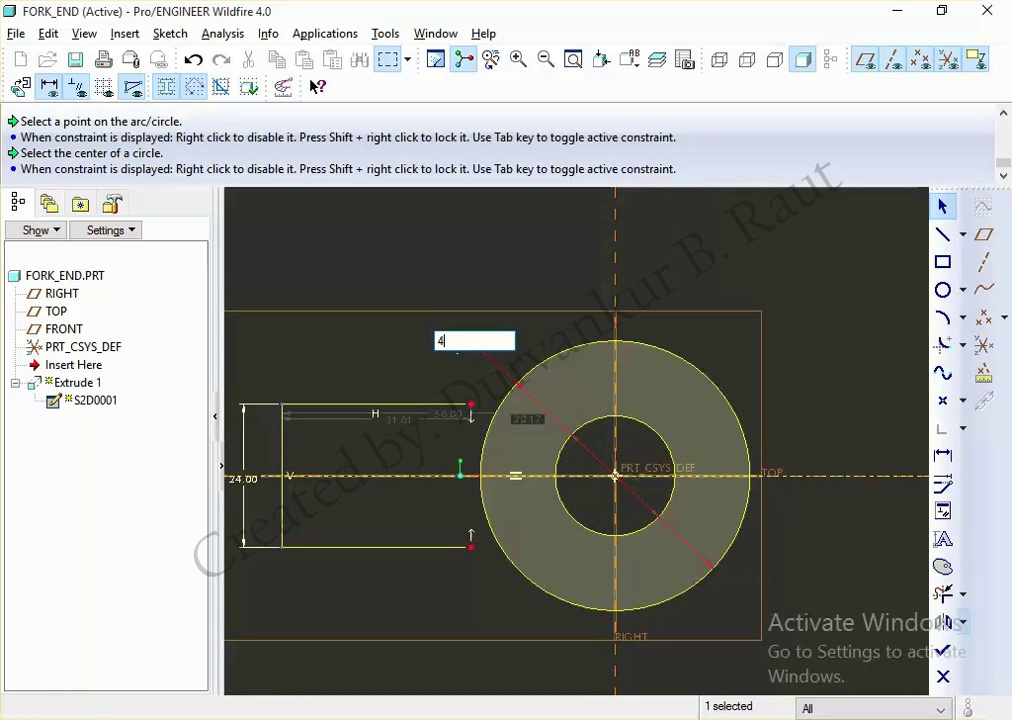
type("0")
key("Return")
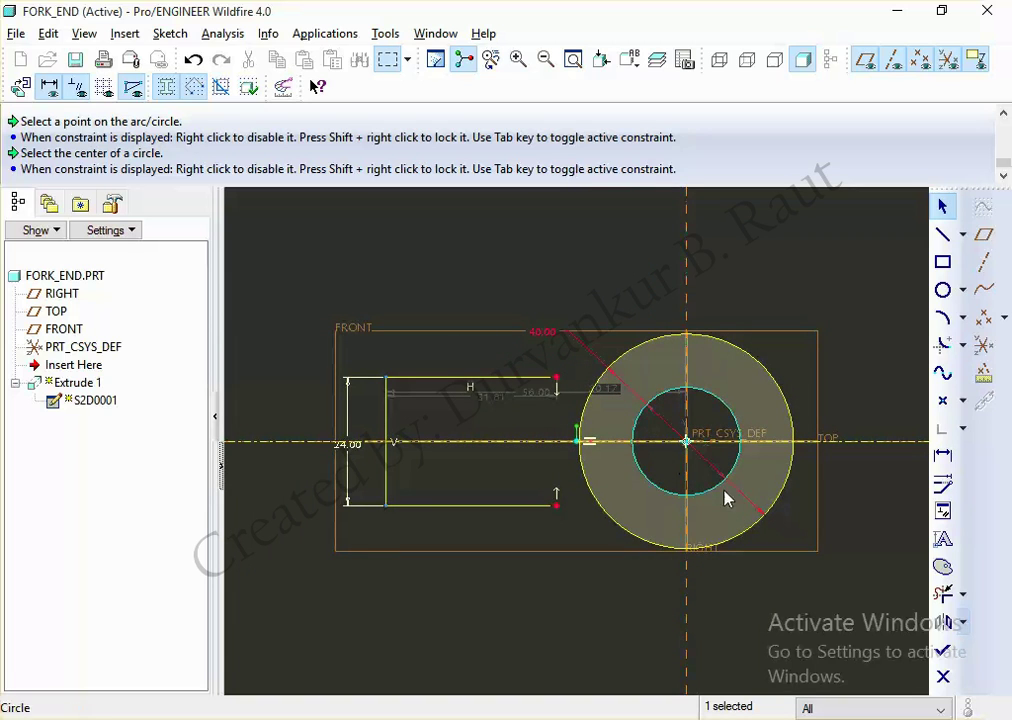
Step: Dimension the inner circle's diameter as 20, then return to the knuckle joint reference drawing
left_click(942, 454)
left_click(733, 415)
left_click(733, 415)
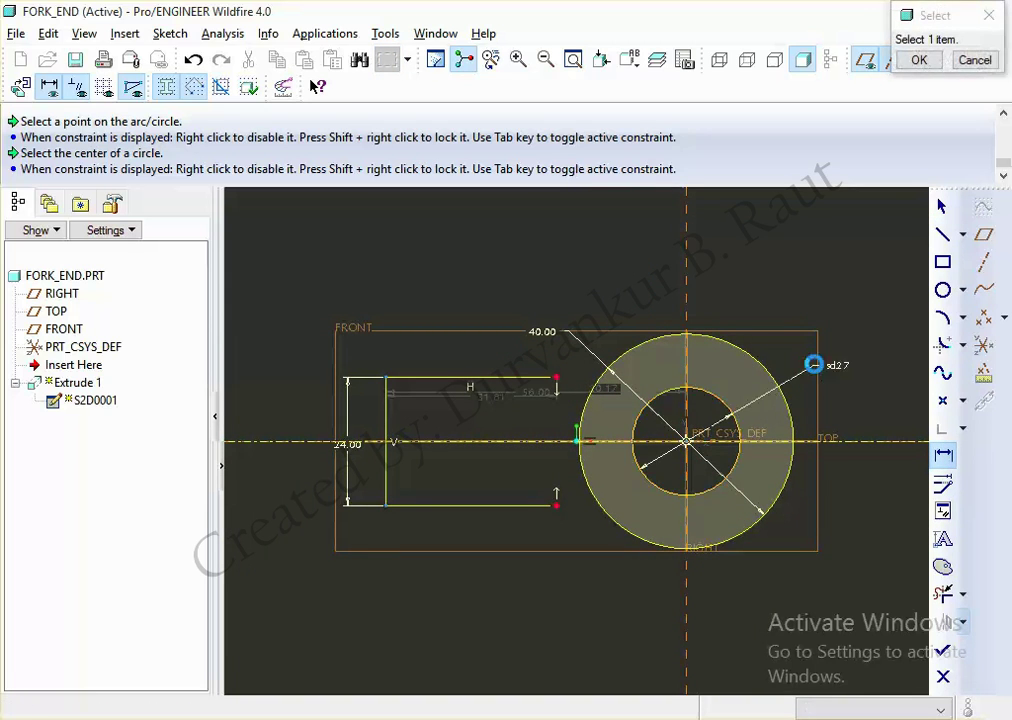
middle_click(847, 378)
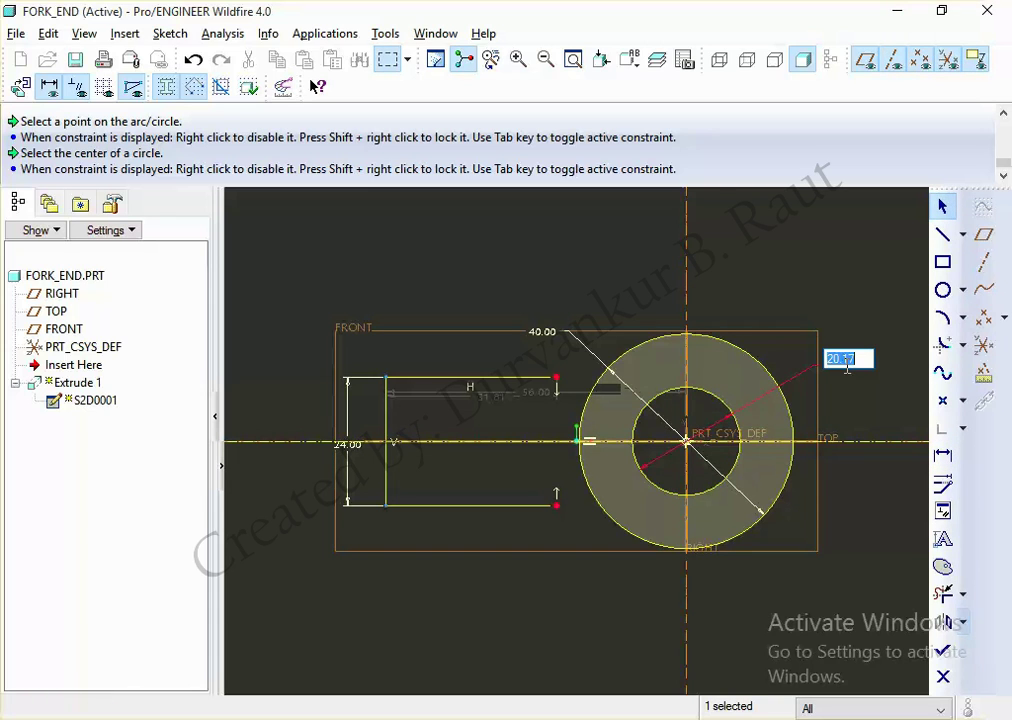
type("20")
key("Return")
key("alt+Tab")
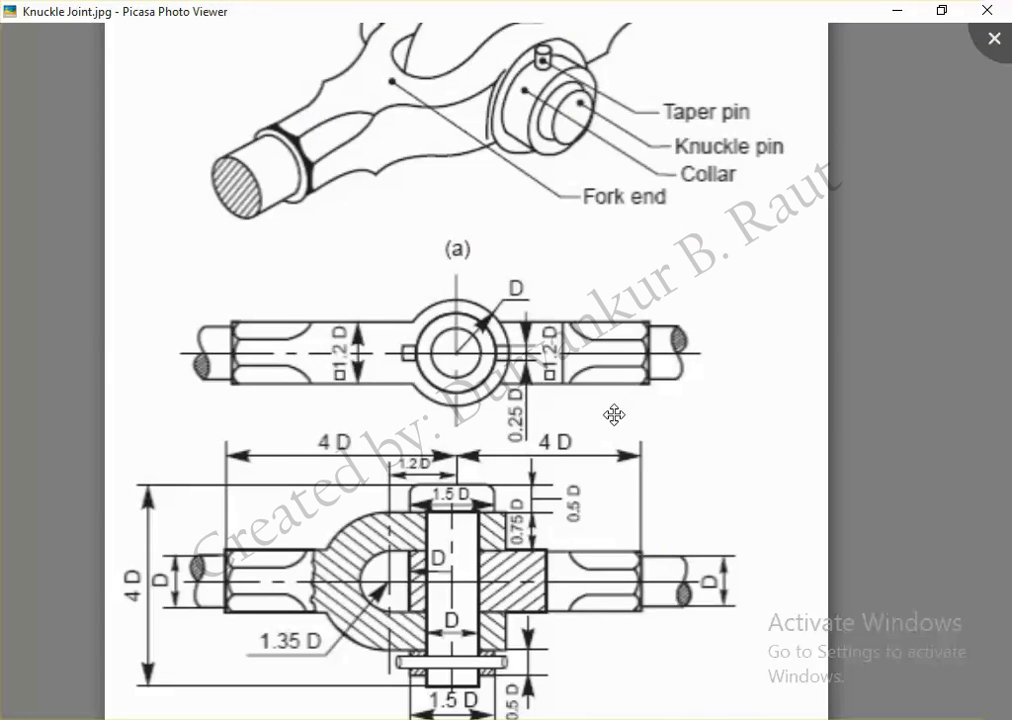
left_click_drag(592, 556, 578, 447)
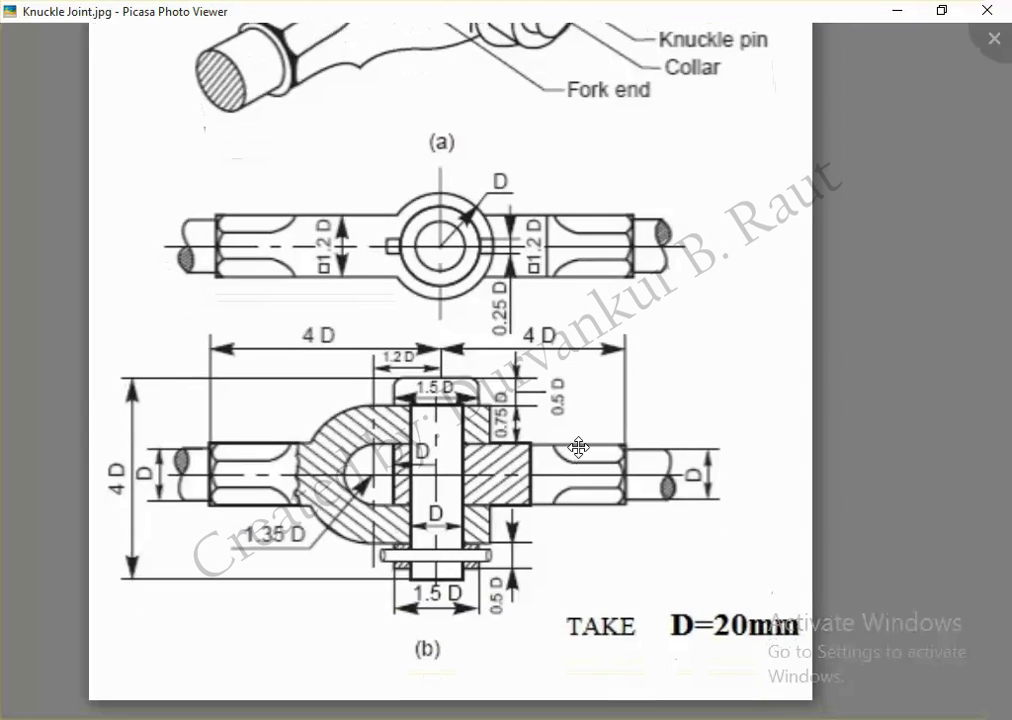
key("alt+Tab")
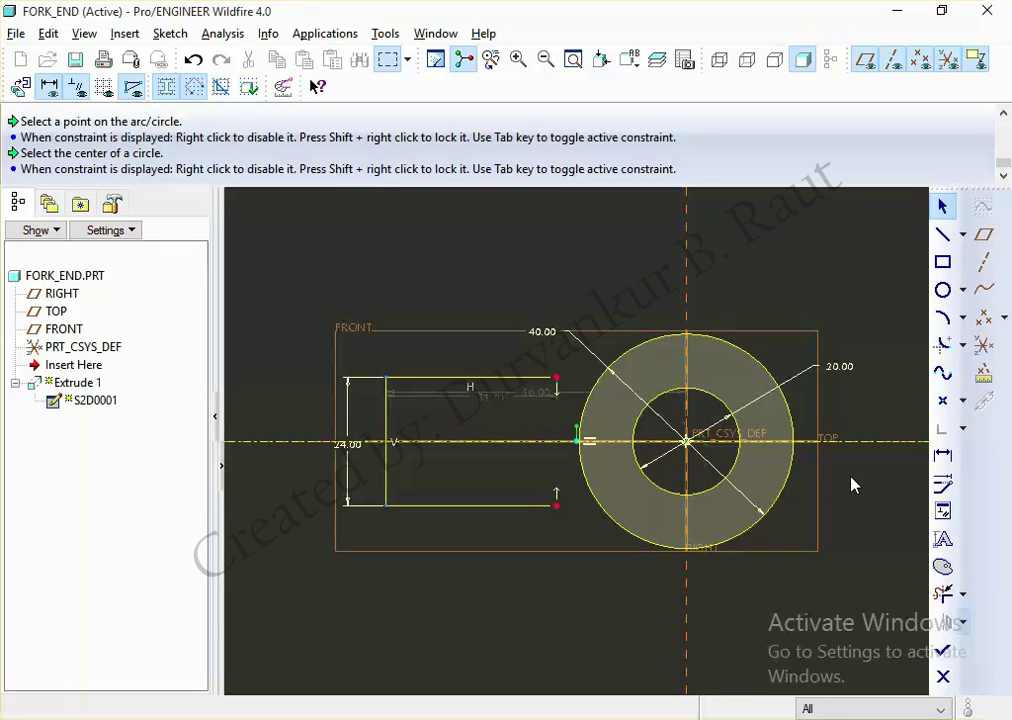
Step: Dimension the left vertical line and change the 56.00 distance to 80
left_click(943, 454)
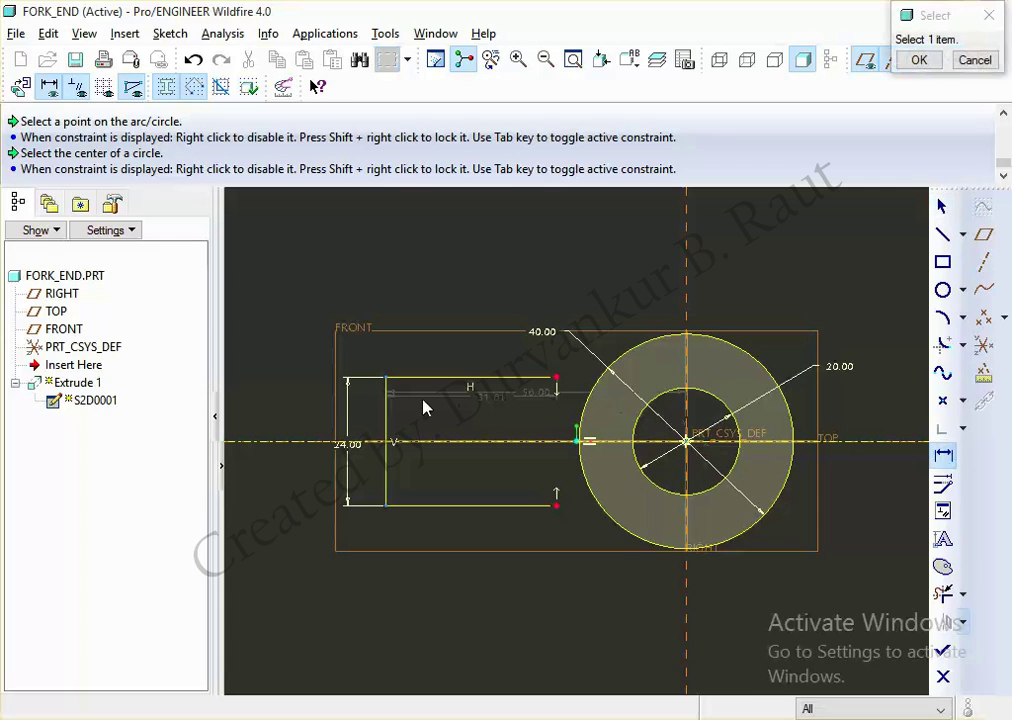
left_click(388, 420)
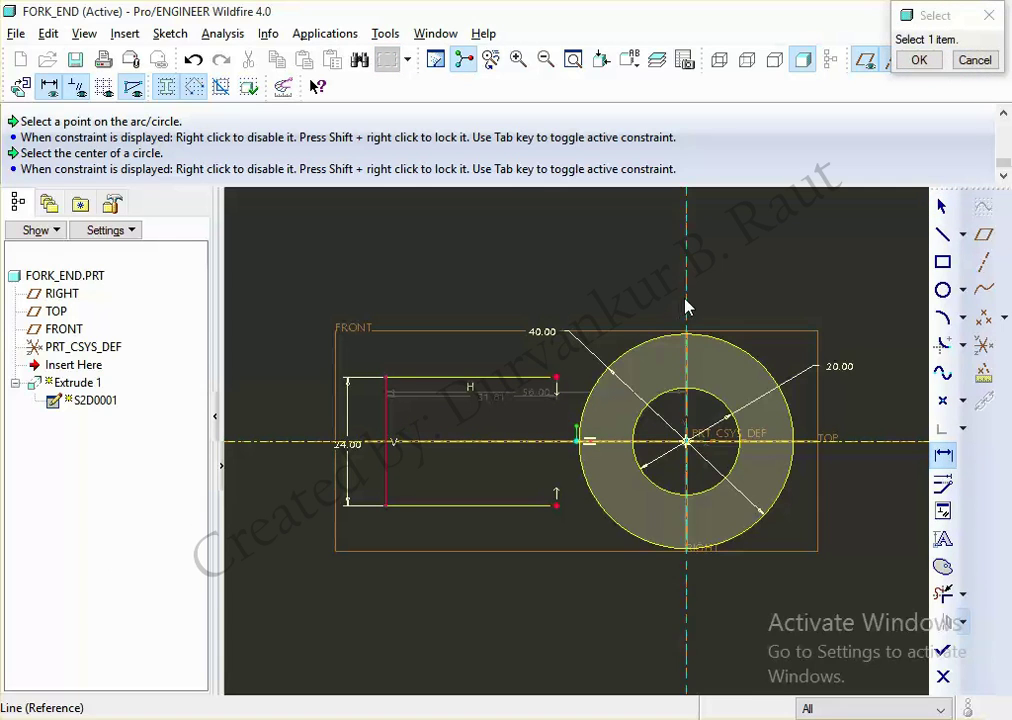
middle_click(546, 260)
middle_click(559, 287)
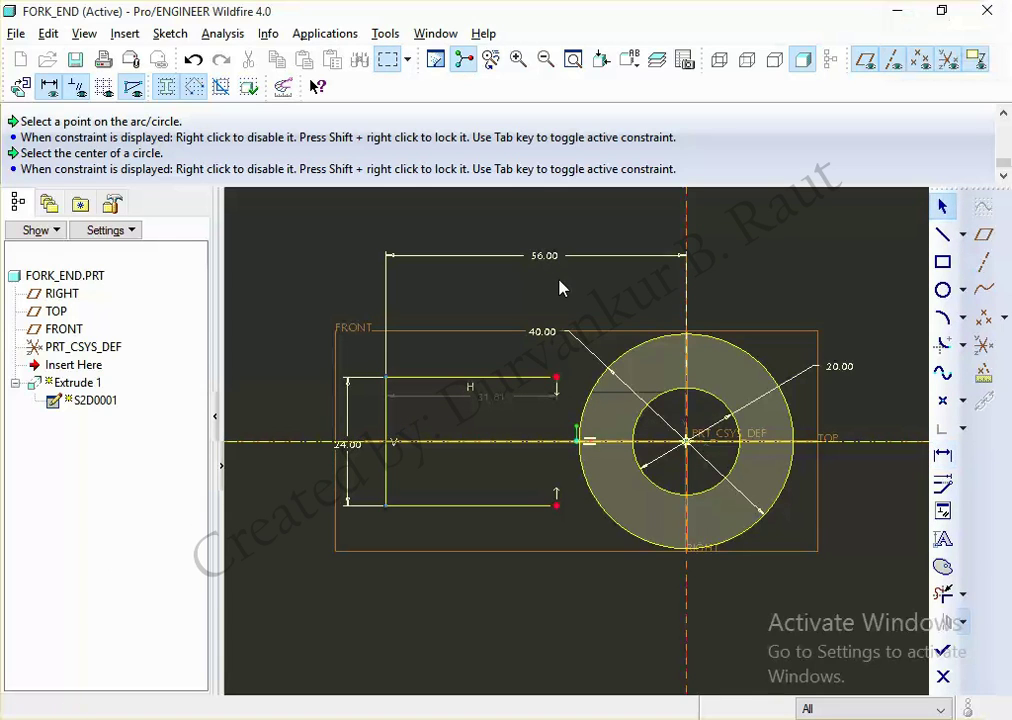
left_click(555, 262)
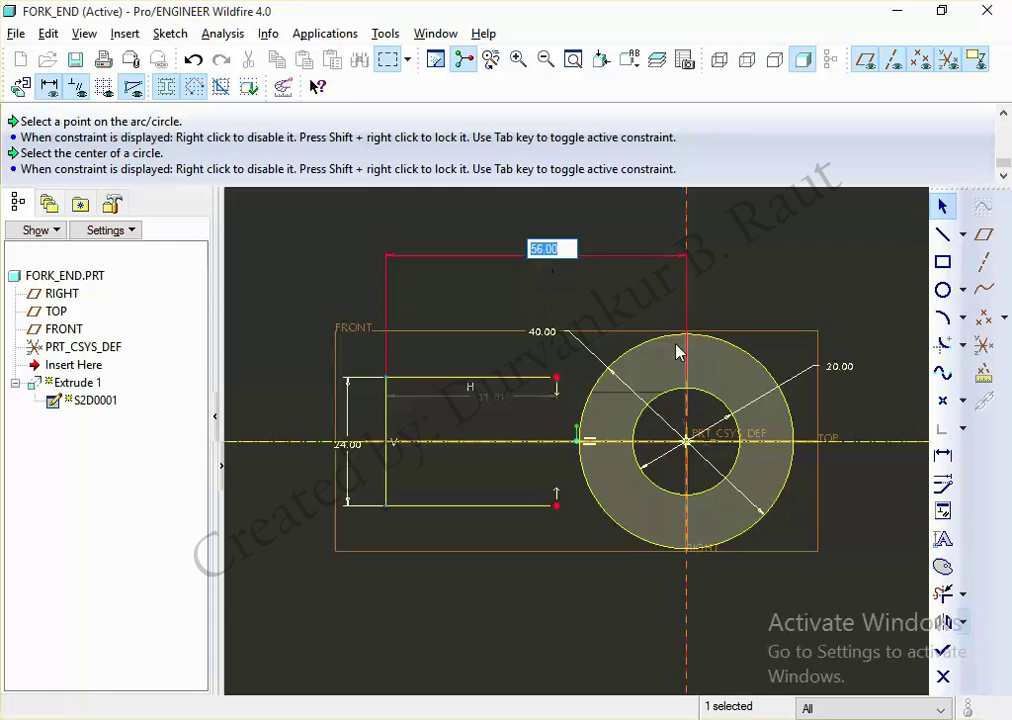
type("80")
key("Return")
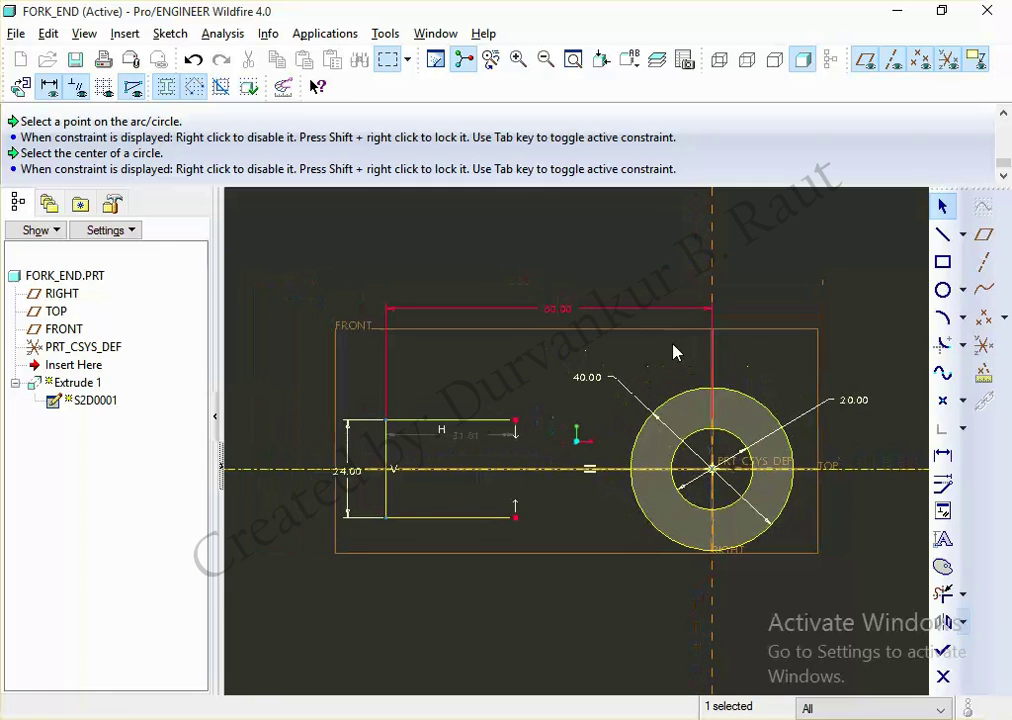
left_click(687, 350)
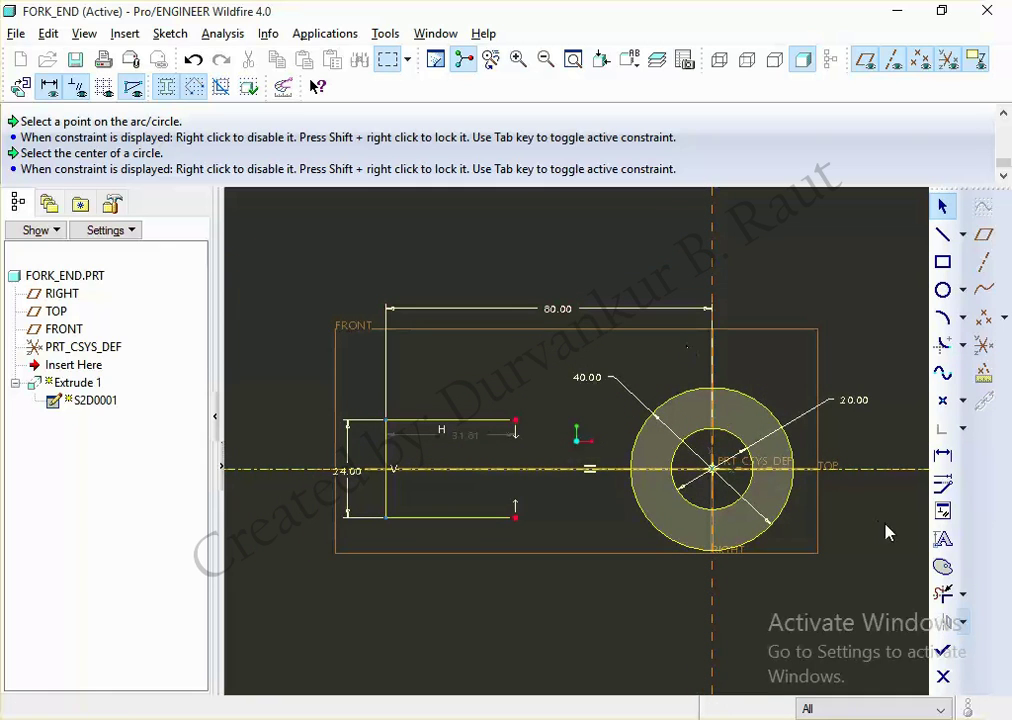
Step: Corner-trim the circle, extend the arm lines to the outer circle, and set arm width 24
left_click(963, 596)
left_click(901, 592)
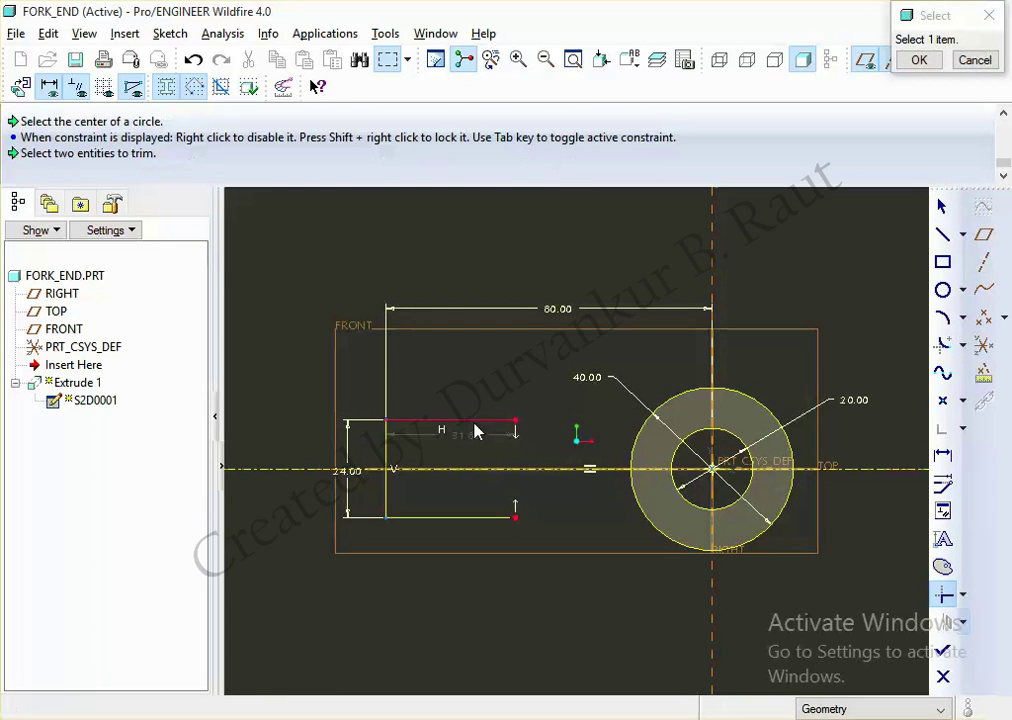
left_click(676, 410)
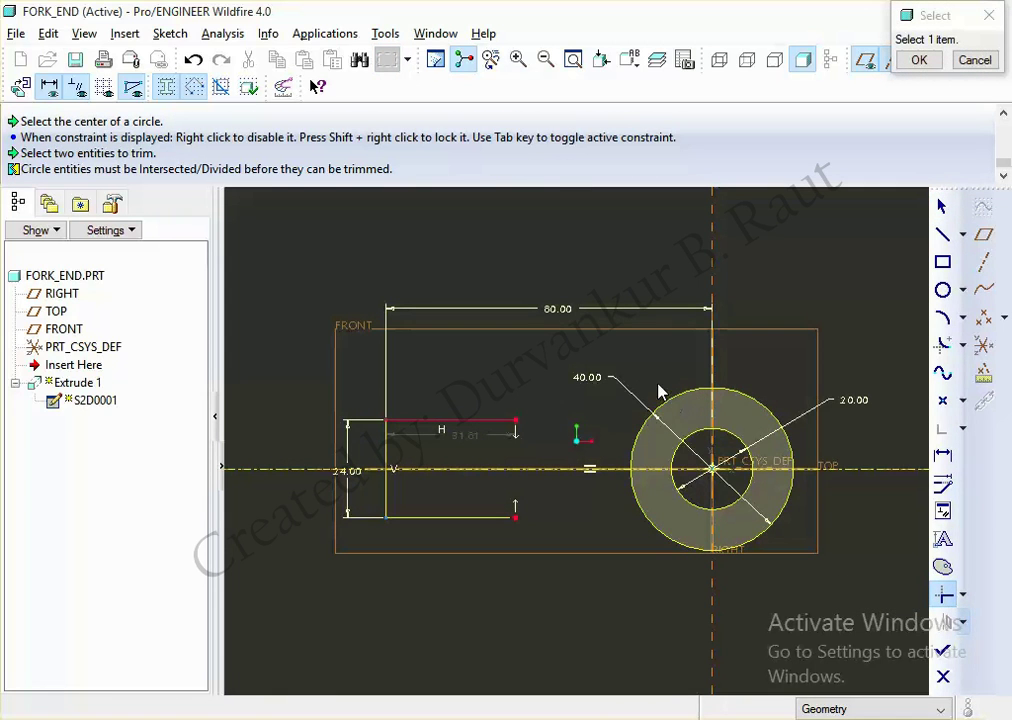
middle_click(659, 391)
mouse_move(515, 421)
left_mouse_down()
mouse_move(676, 432)
mouse_move(669, 422)
left_mouse_up()
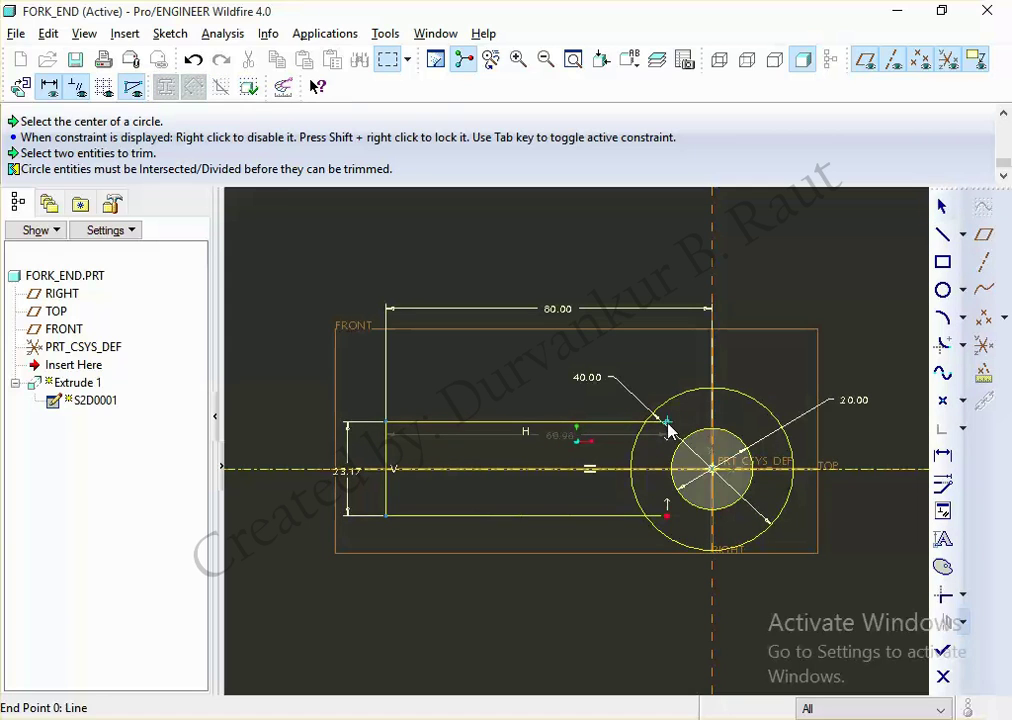
double_click(347, 470)
type("4")
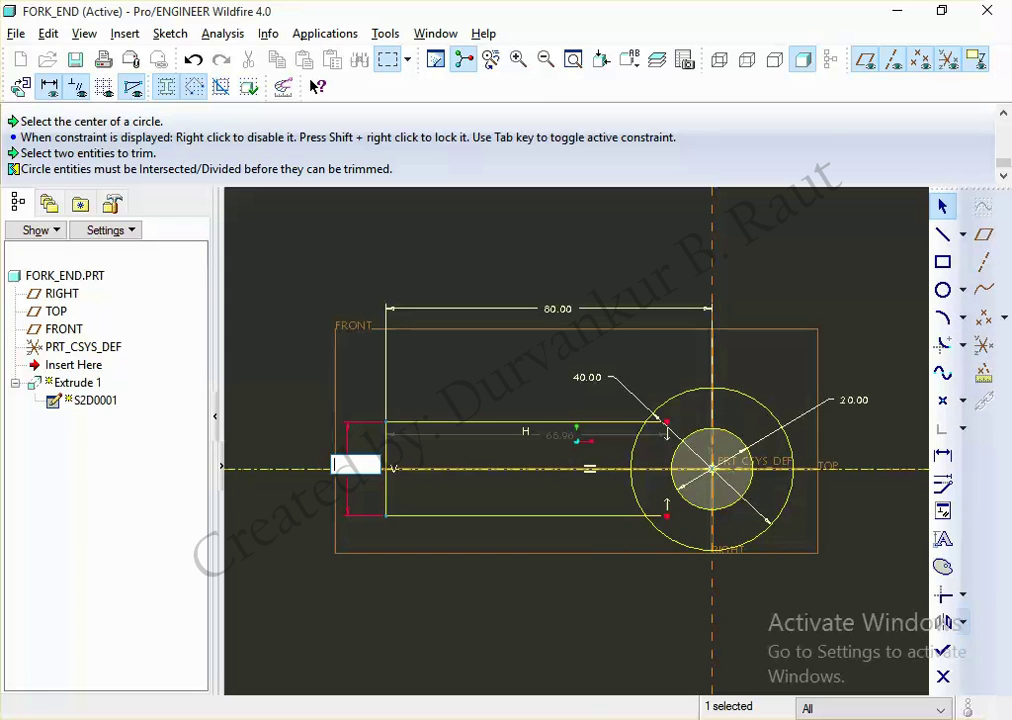
key("Return")
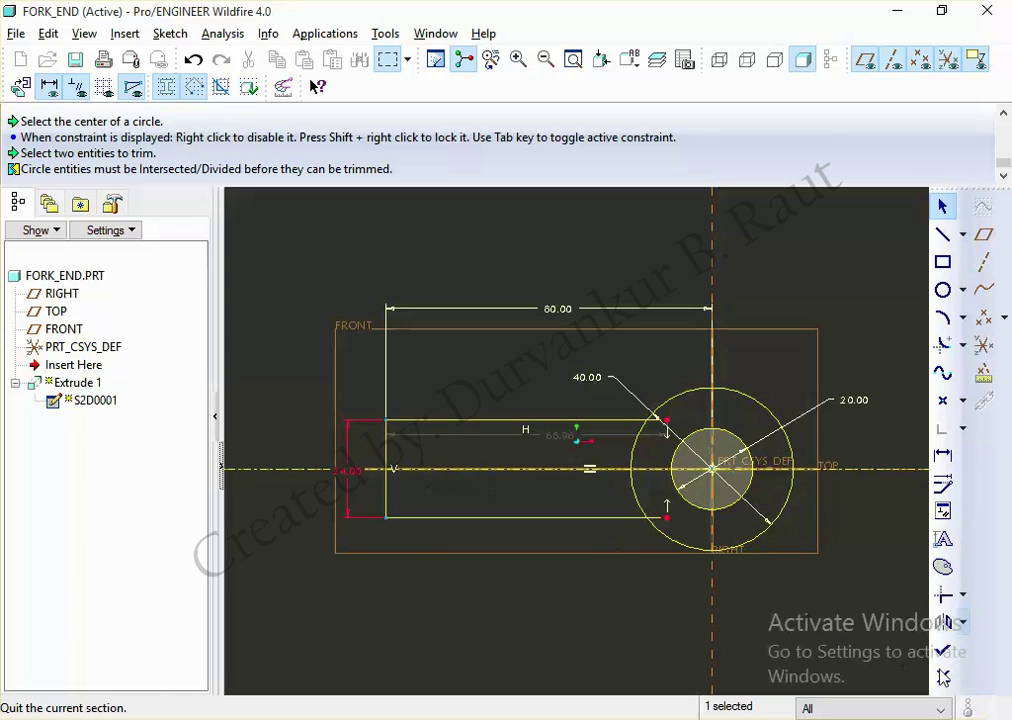
Step: Dynamically trim the overlapping arc inside the arm to close the profile
left_click(963, 594)
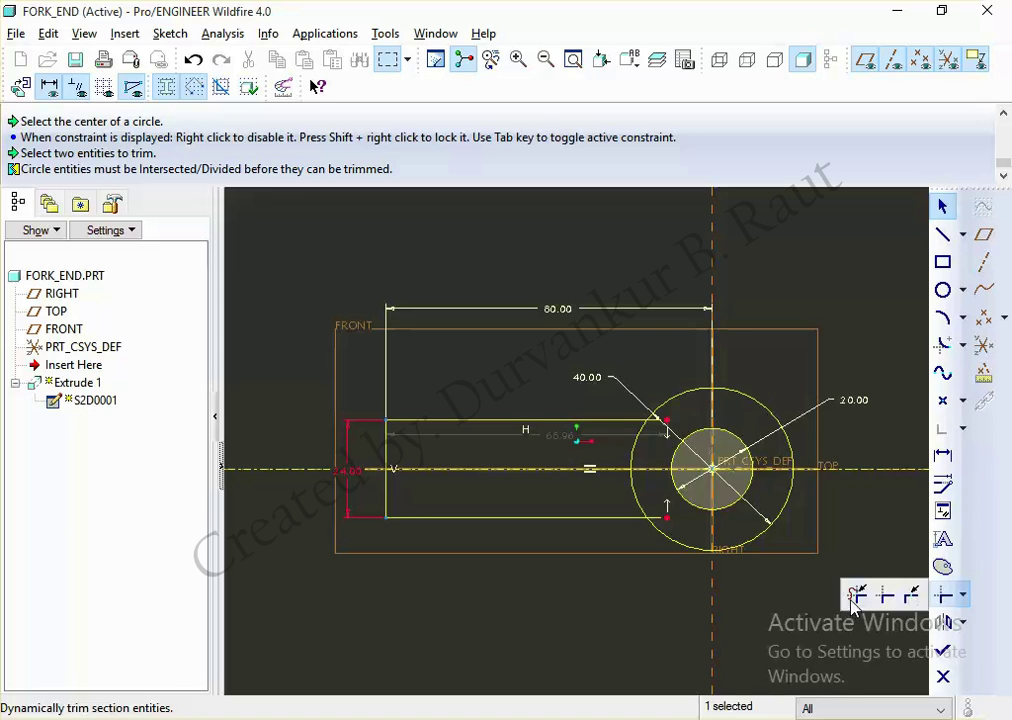
left_click(943, 594)
scroll(698, 462, "down", 3)
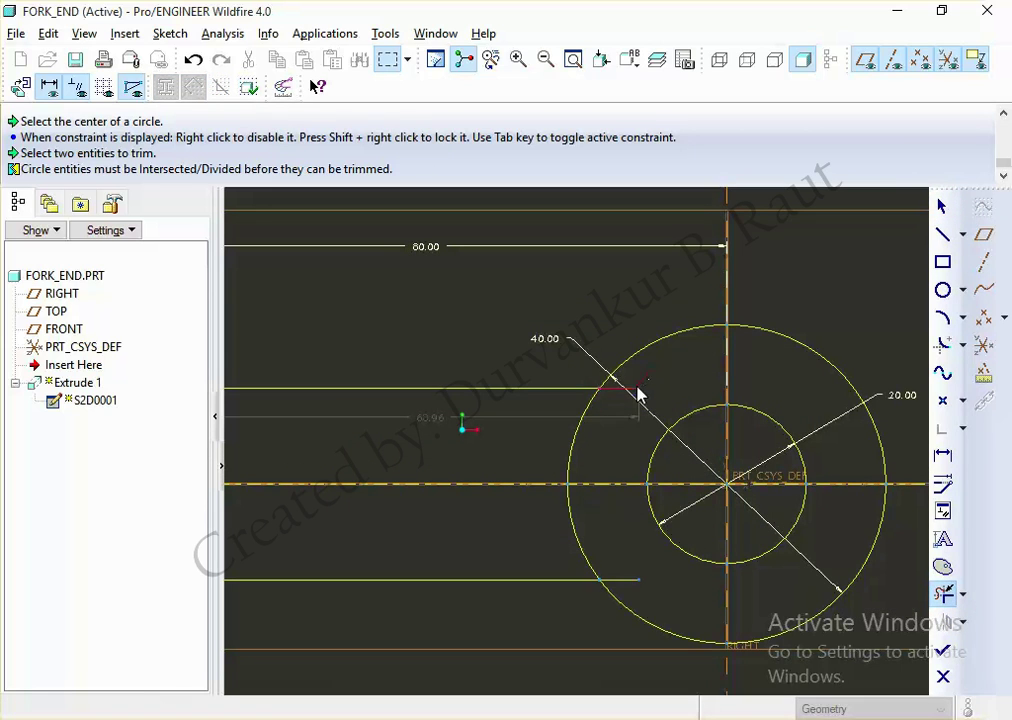
left_click_drag(640, 588, 639, 578)
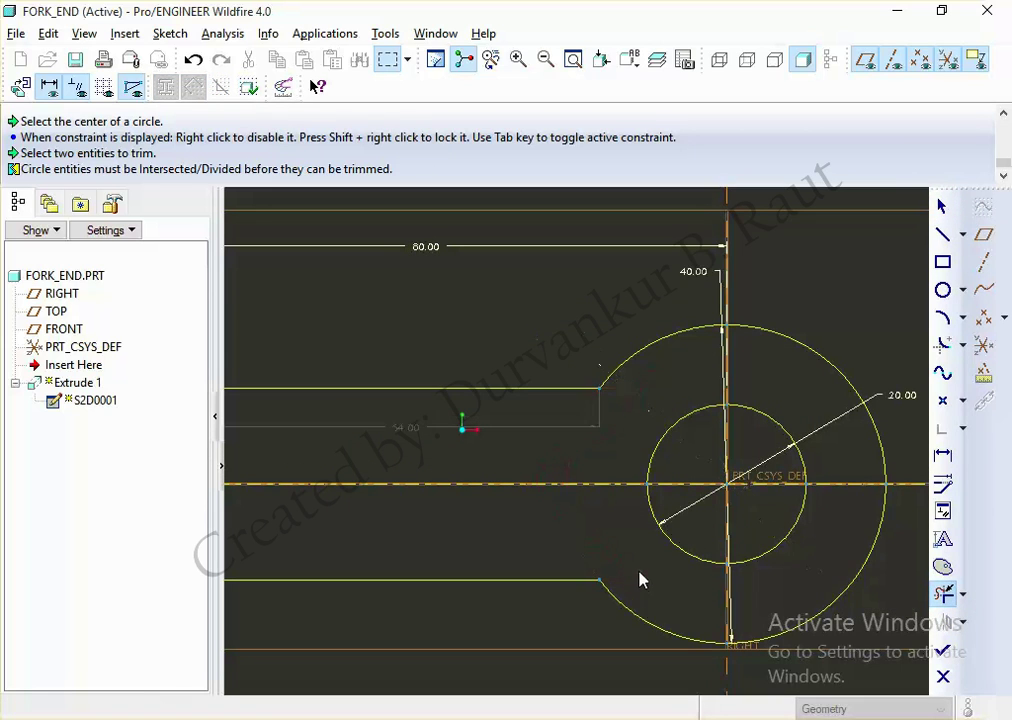
middle_click(639, 578)
scroll(575, 332, "up", 3)
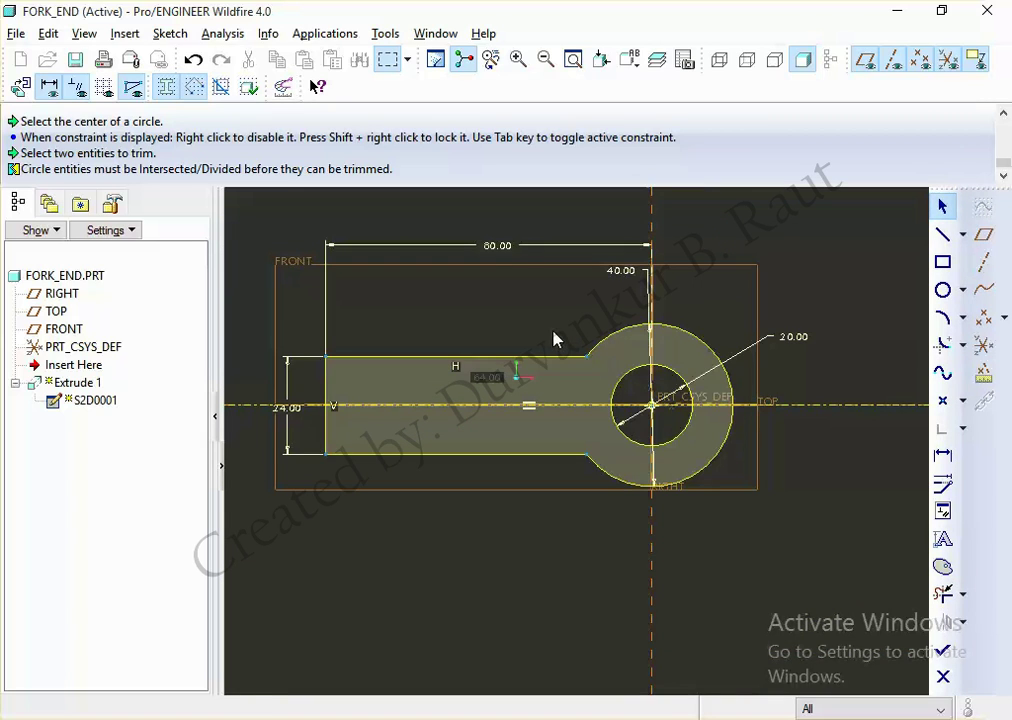
Step: Undo a conflicting 20.00 dimension on the outer circle, then return to the reference drawing
left_click(942, 454)
middle_click(726, 317)
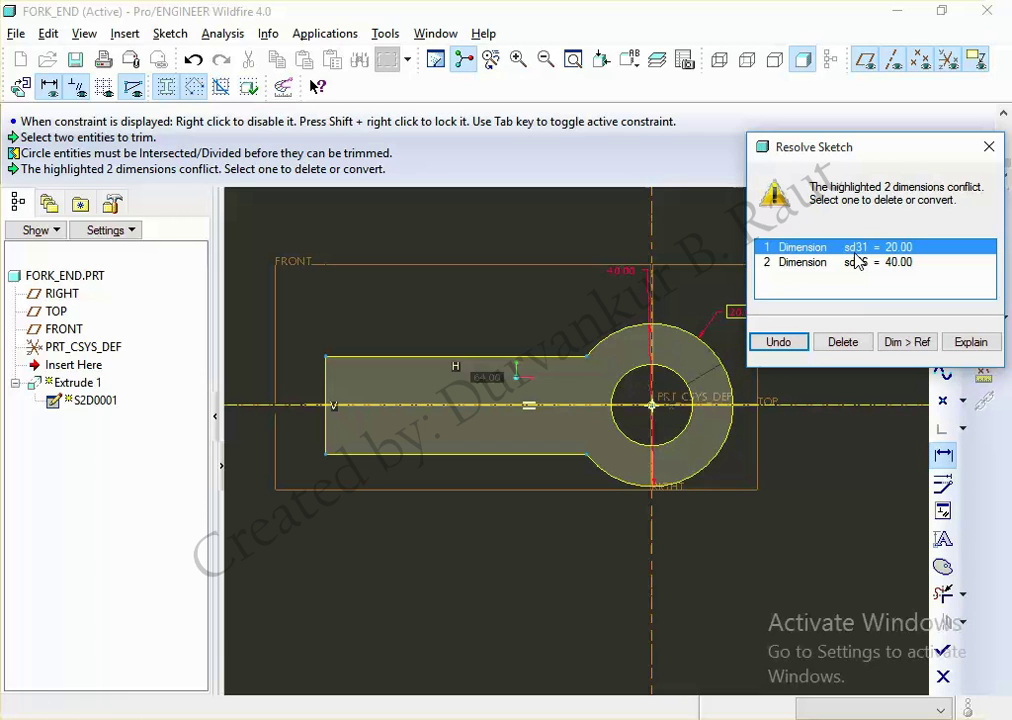
left_click(777, 342)
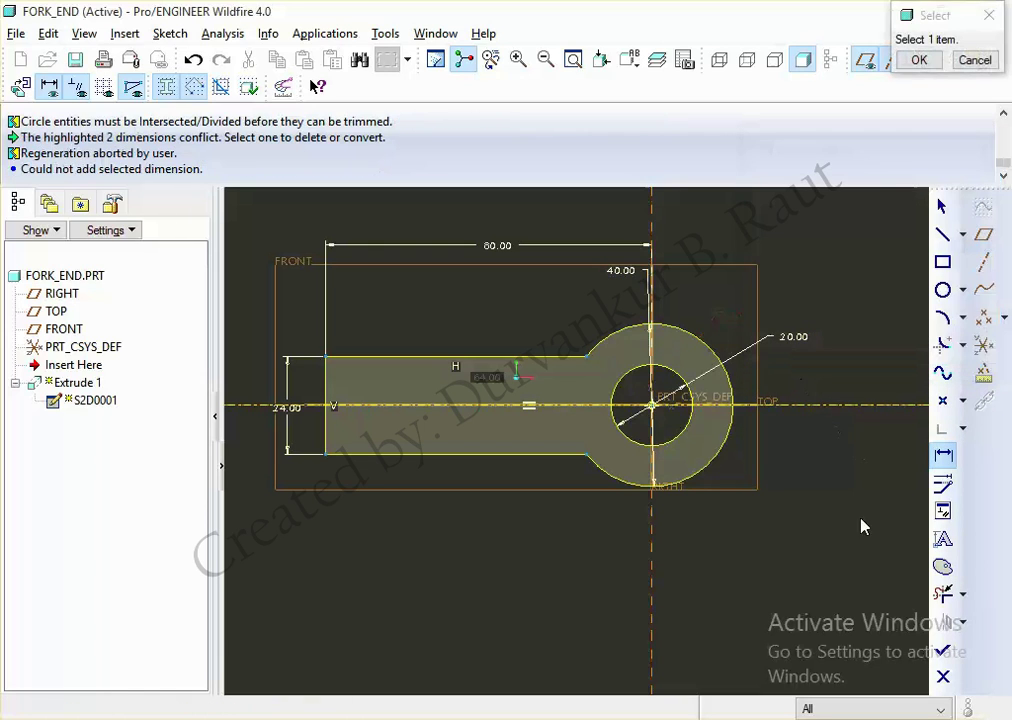
middle_click(863, 540)
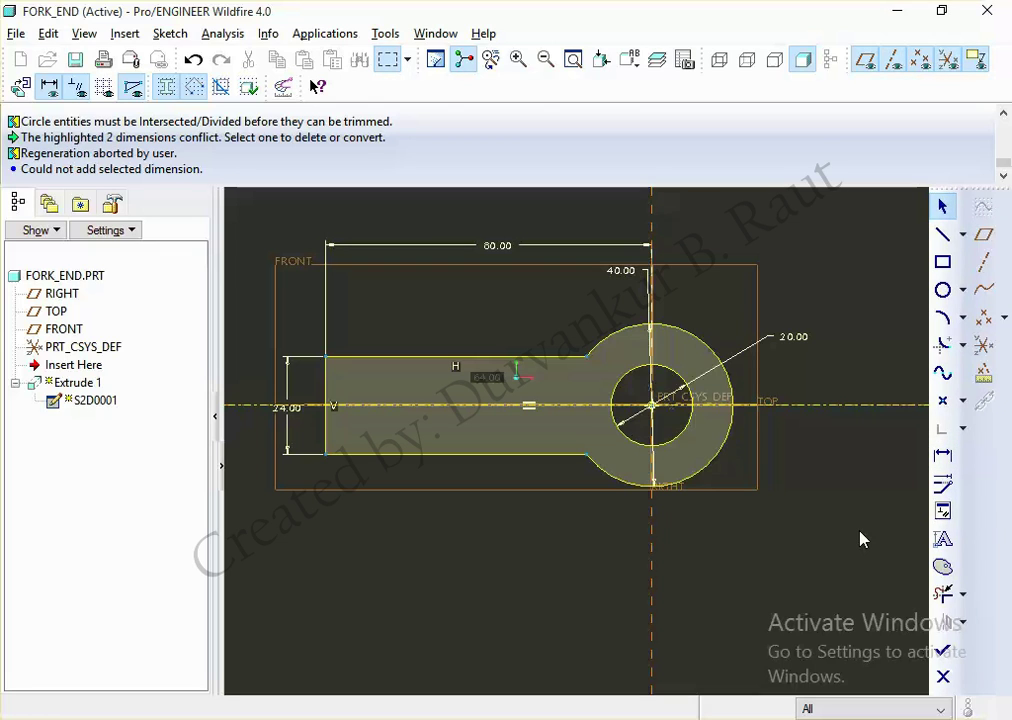
key("alt+Tab")
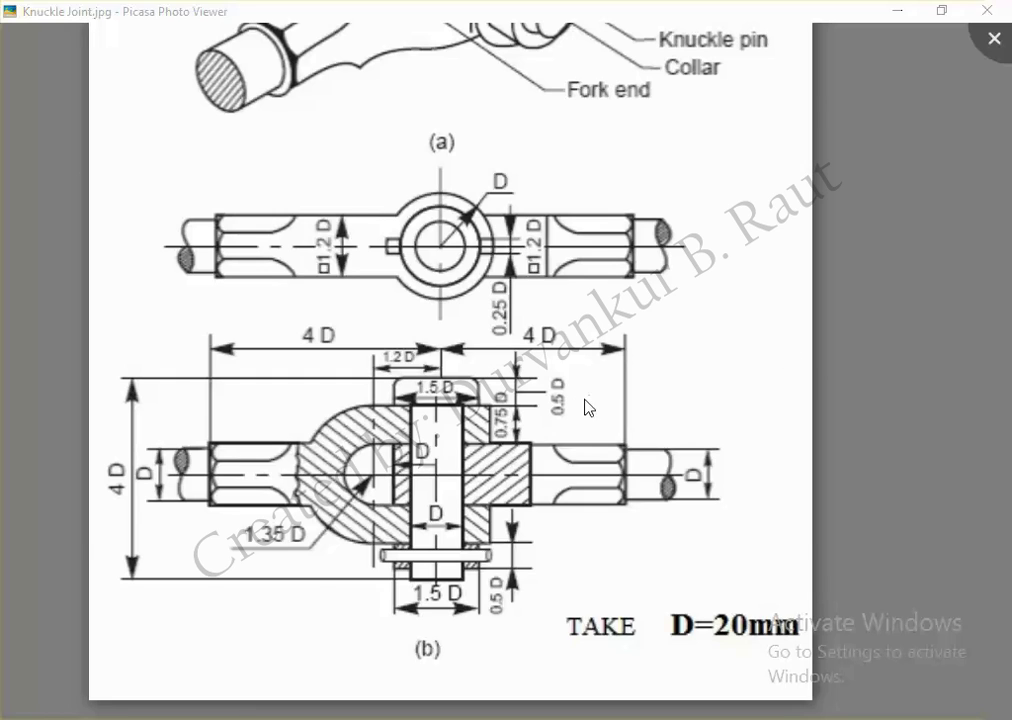
Step: Go back from the Knuckle Joint.jpg drawing to the fork-end sketch in Pro/ENGINEER
key("alt+Tab")
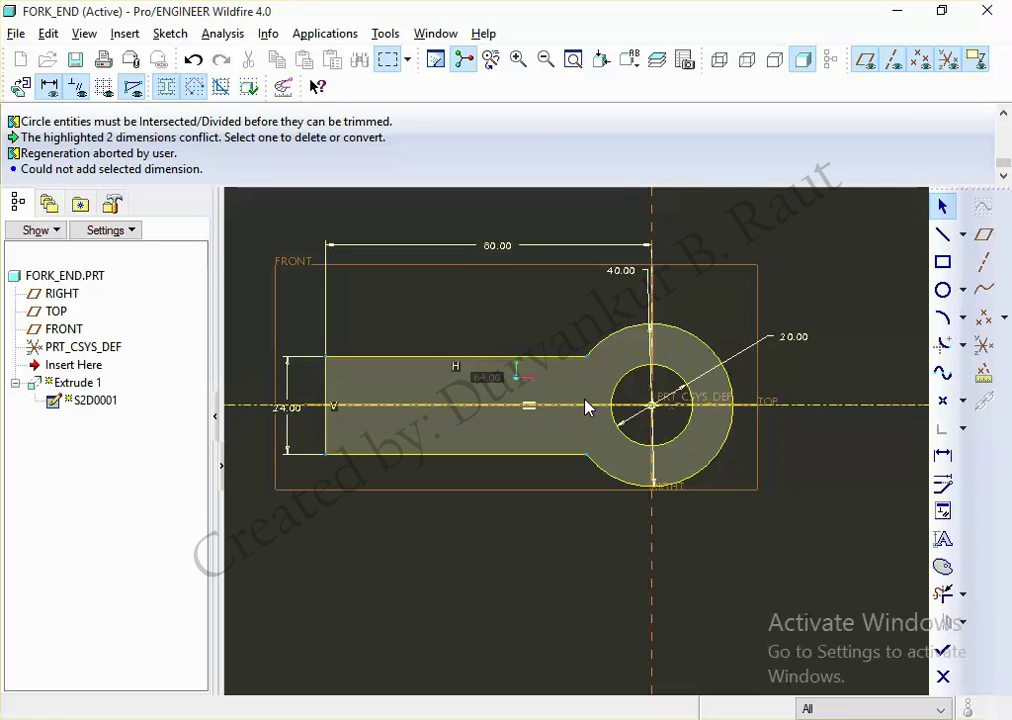
Step: Try changing the 64.00 arm length to 65, then undo it back to 64.00
double_click(495, 375)
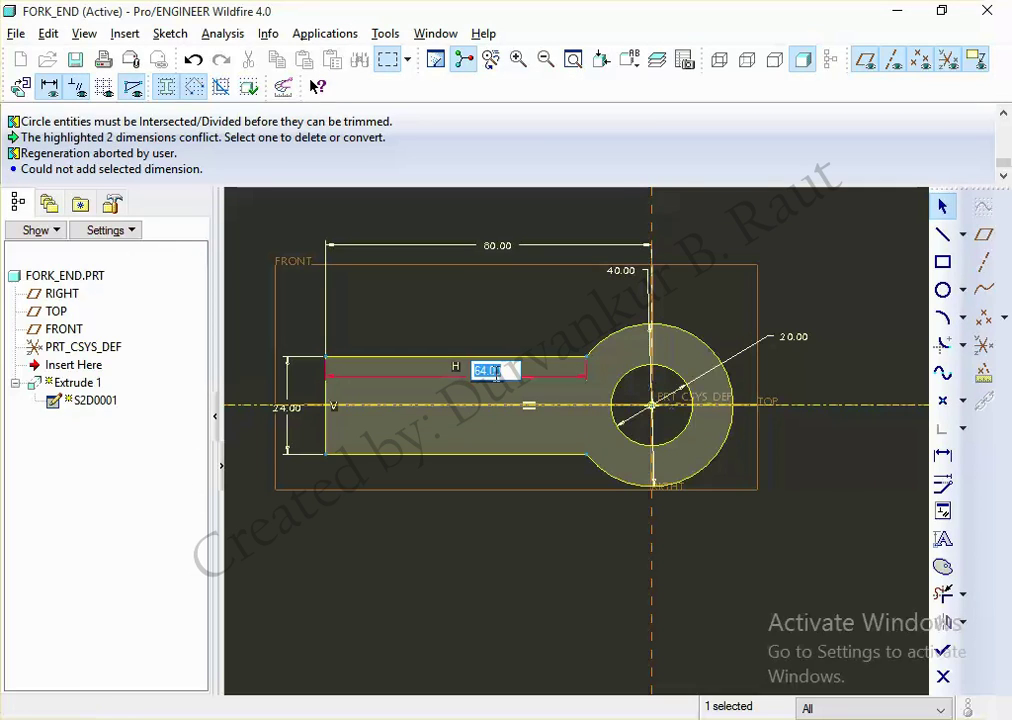
type("65")
key("Return")
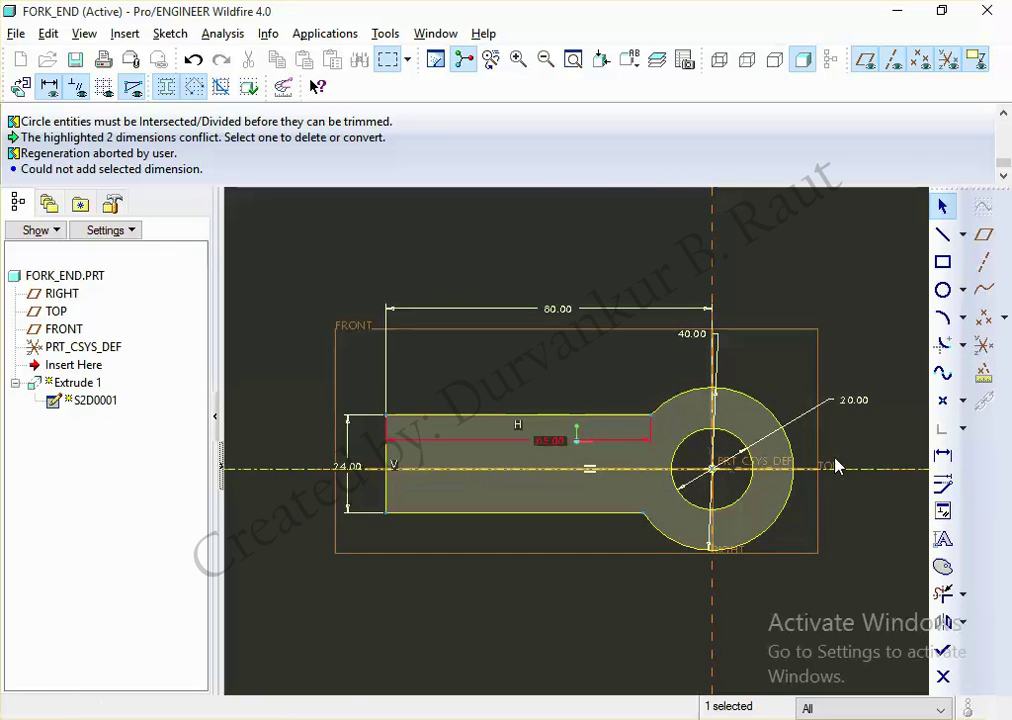
key("ctrl+z")
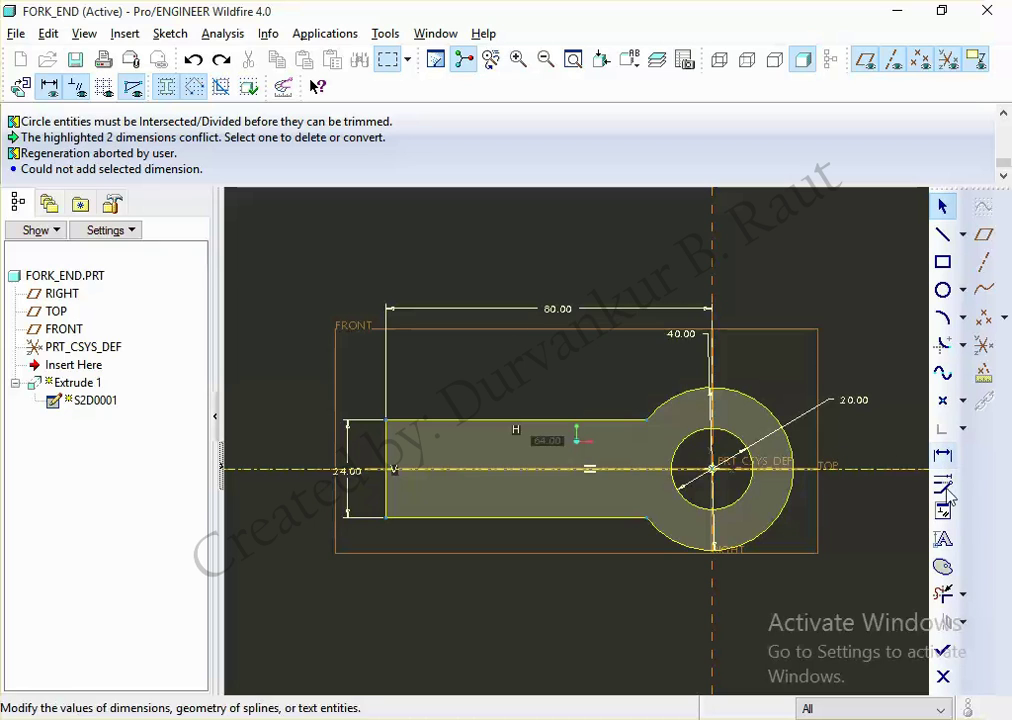
Step: Make the upper and lower arc end points symmetric about the horizontal centerline
left_click(943, 510)
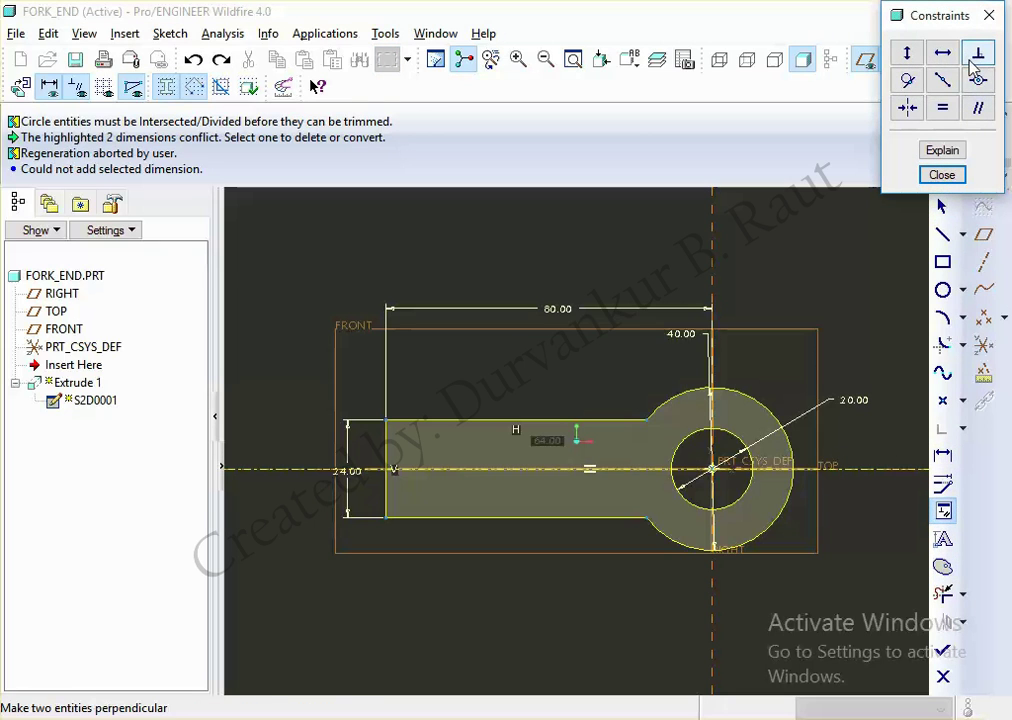
left_click(907, 107)
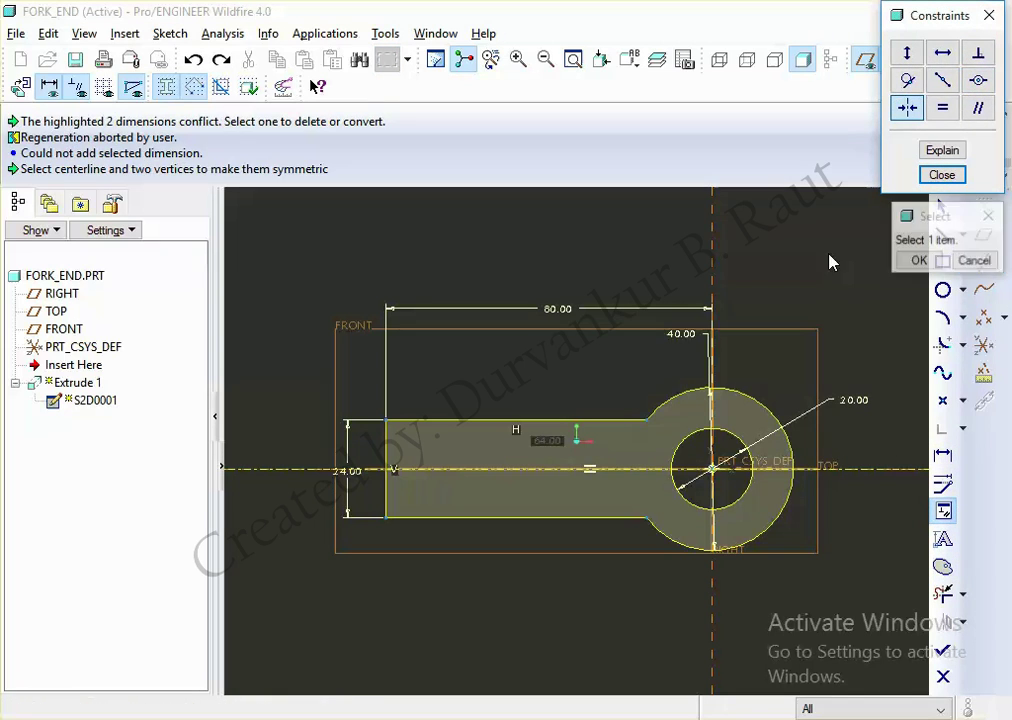
left_click(647, 421)
left_click(649, 469)
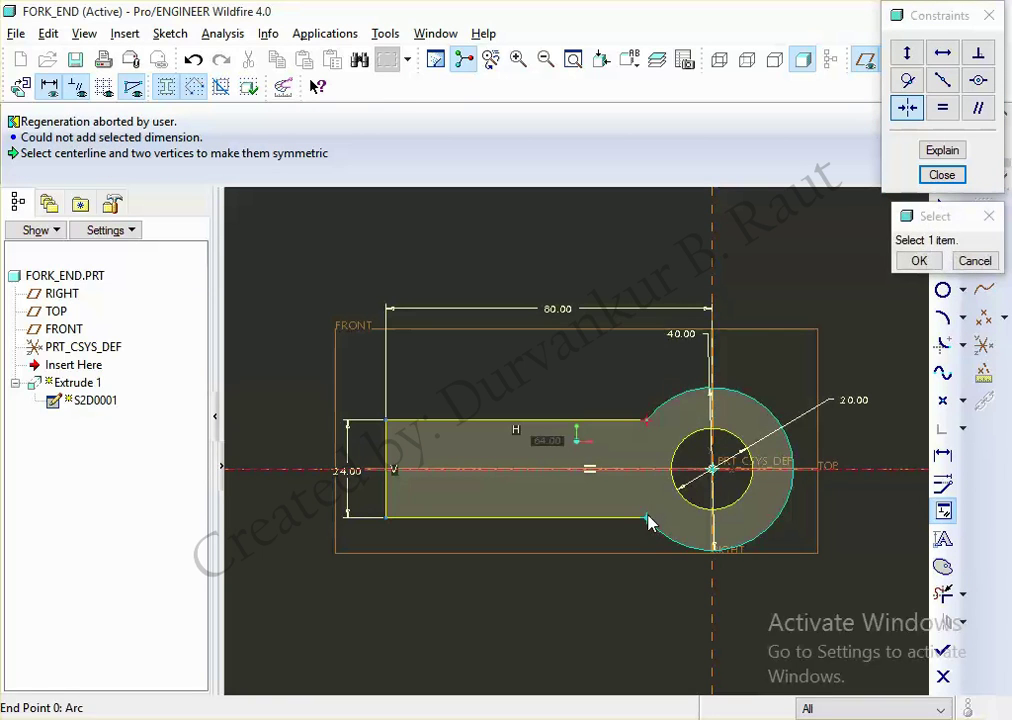
left_click(649, 521)
scroll(650, 549, "up", 2)
middle_click(650, 576)
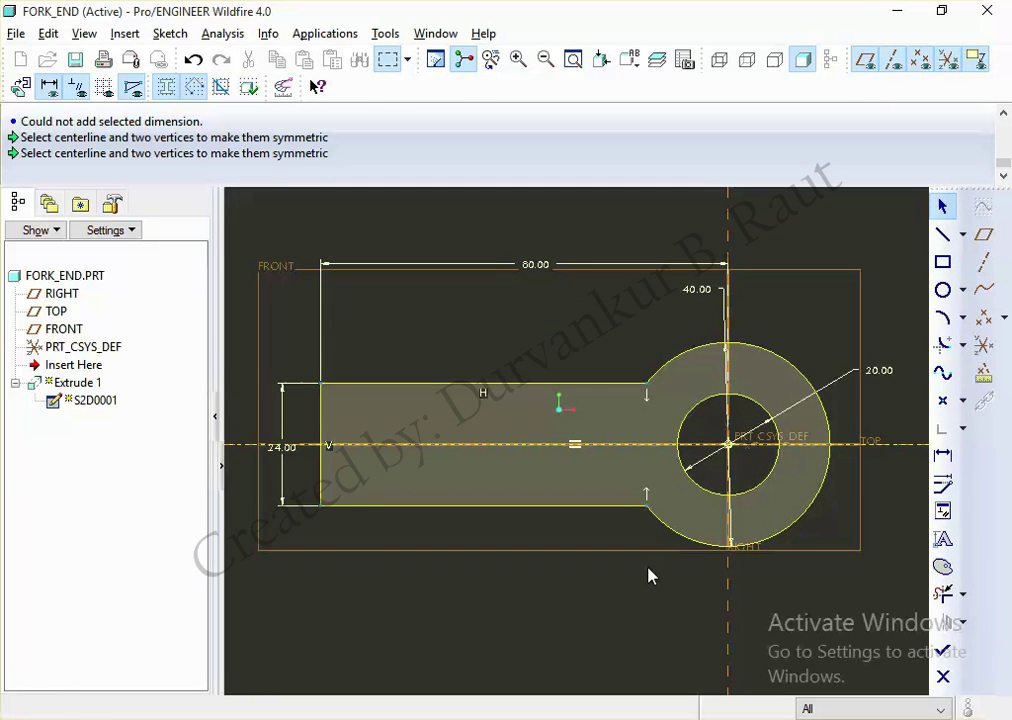
scroll(651, 576, "down", 3)
Step: Finish the sketch so Extrude 1 regenerates, and view the part in 3D
left_click(942, 650)
middle_click_drag(830, 476, 829, 556)
left_click(829, 556)
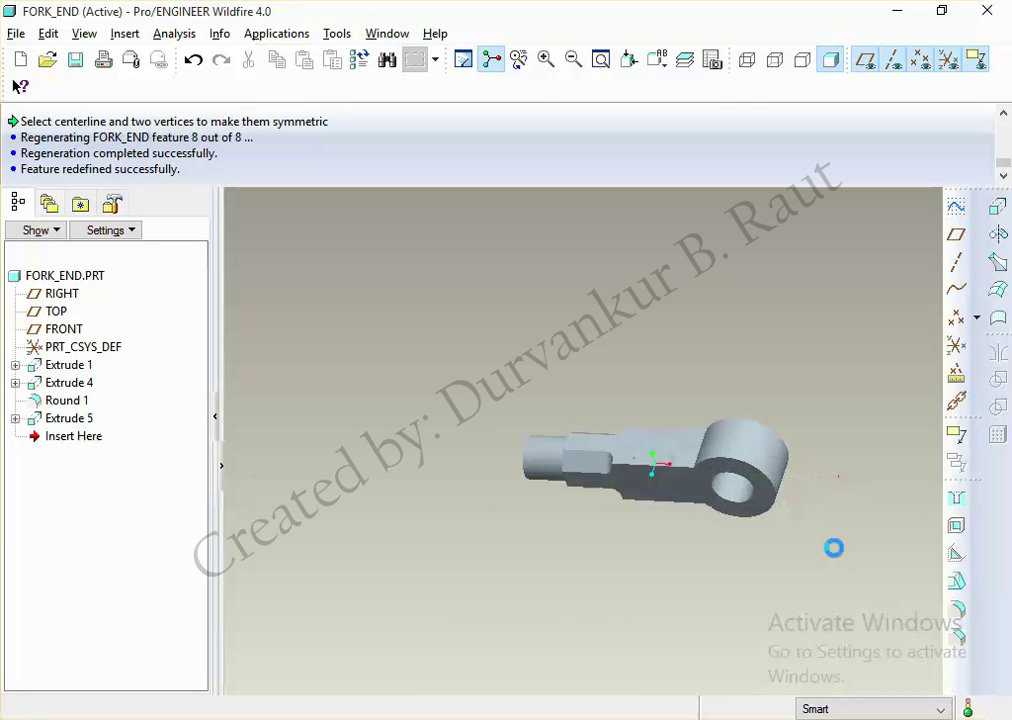
Step: Save the FORK_END part
left_click(75, 60)
key("Return")
mouse_move(526, 296)
middle_mouse_down()
mouse_move(540, 345)
mouse_move(580, 271)
mouse_move(612, 240)
middle_mouse_up()
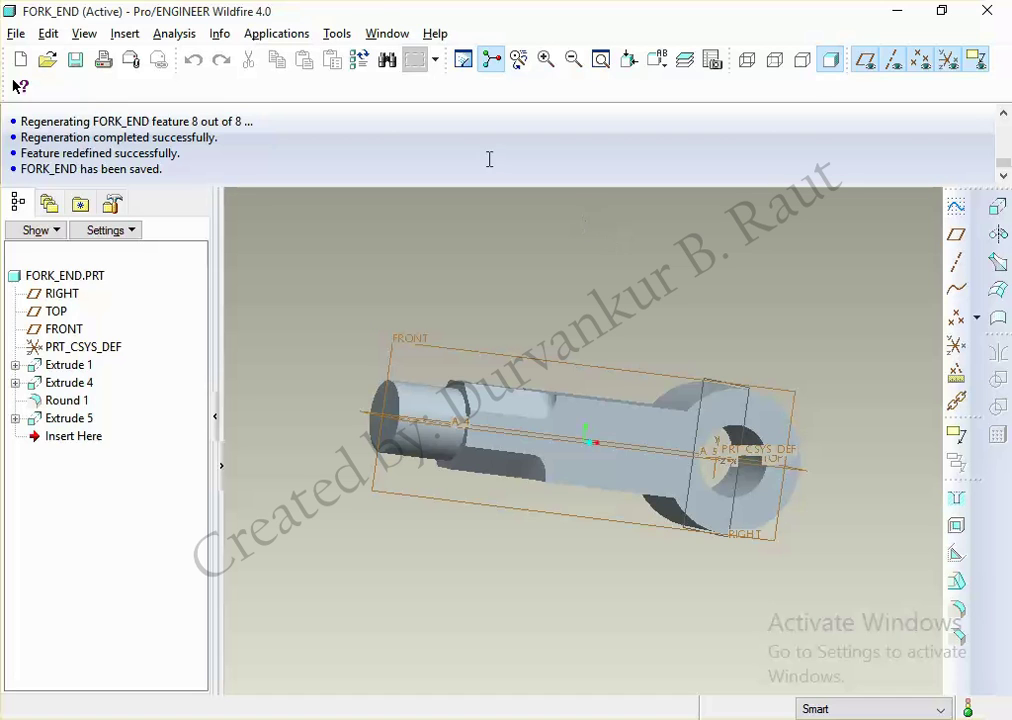
Step: Close the FORK_END window and erase undisplayed objects from the session
left_click(386, 33)
left_click(406, 101)
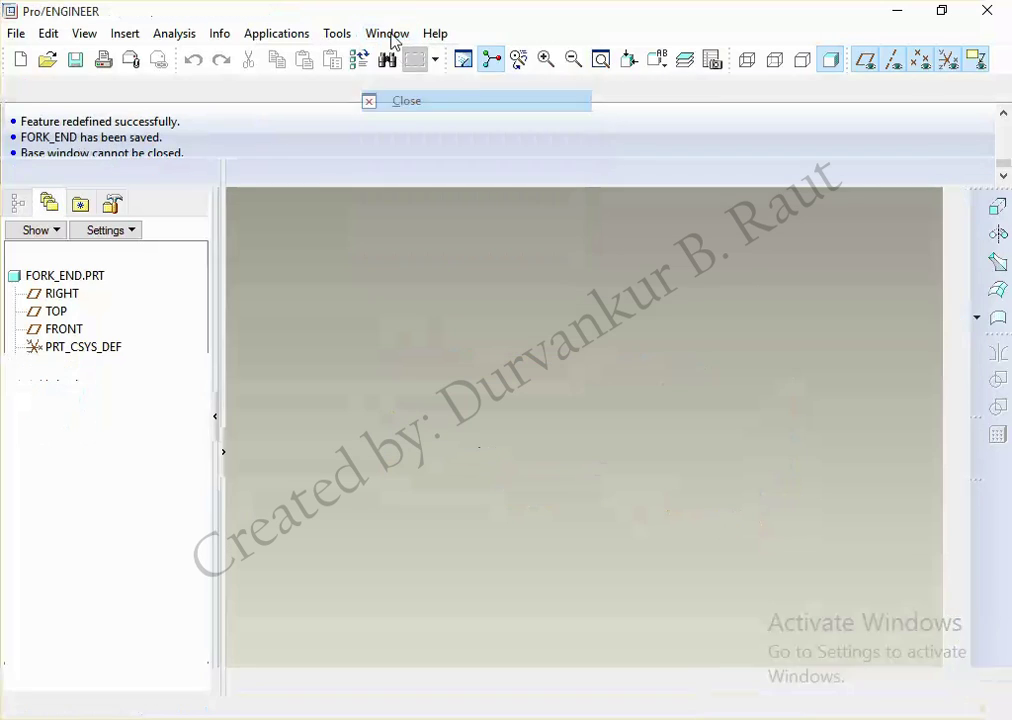
left_click(388, 33)
left_click(215, 148)
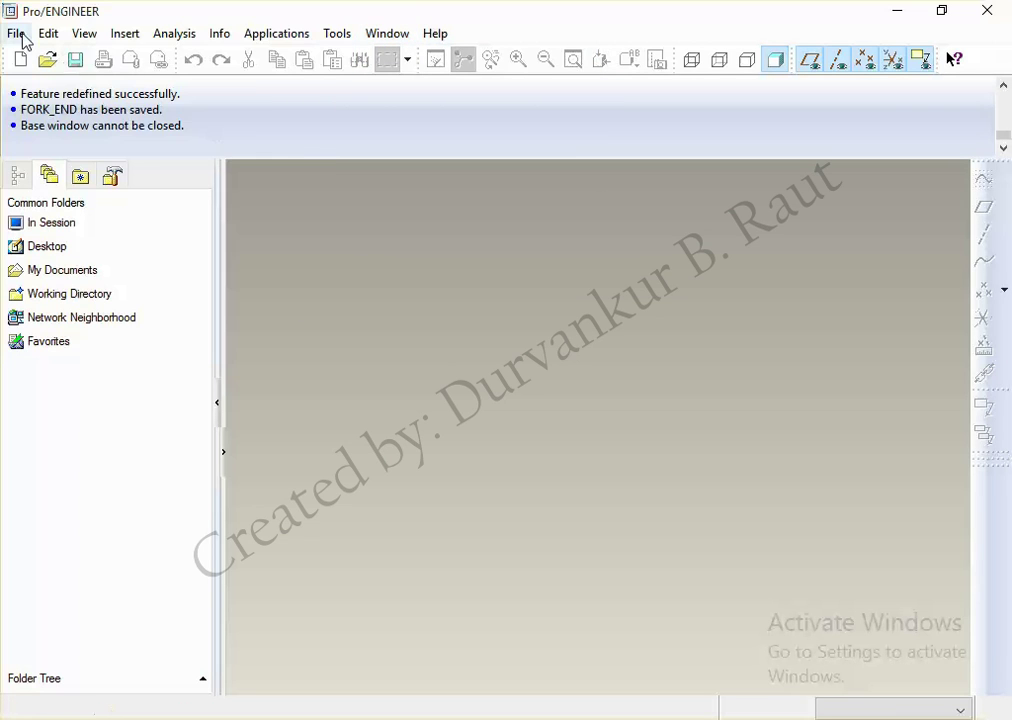
left_click(20, 34)
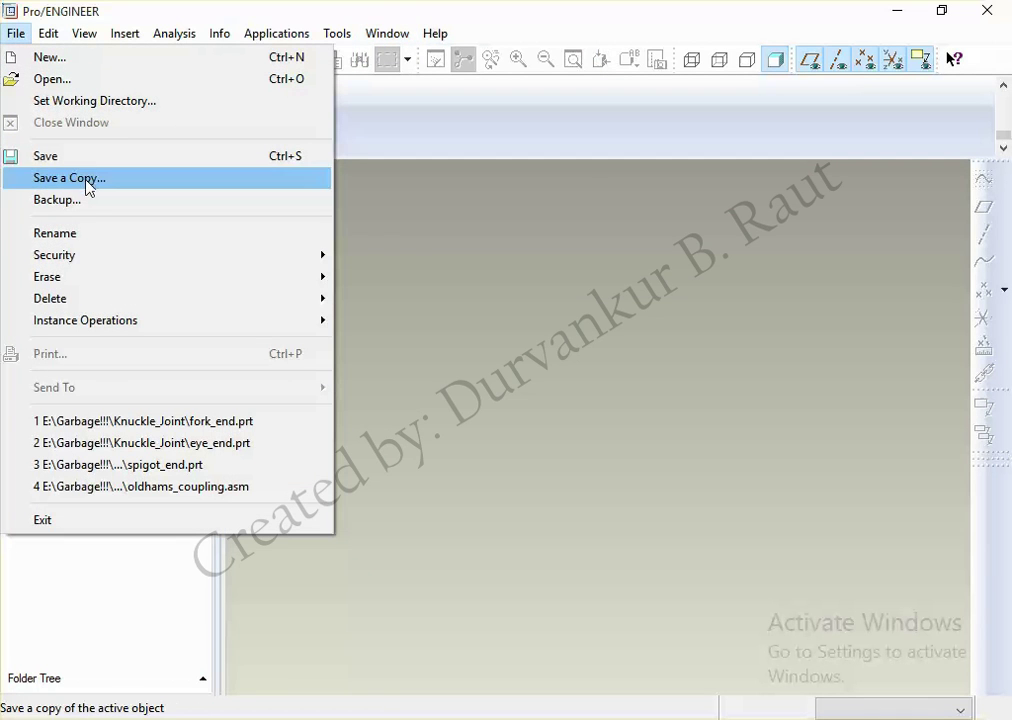
mouse_move(47, 277)
left_click(365, 298)
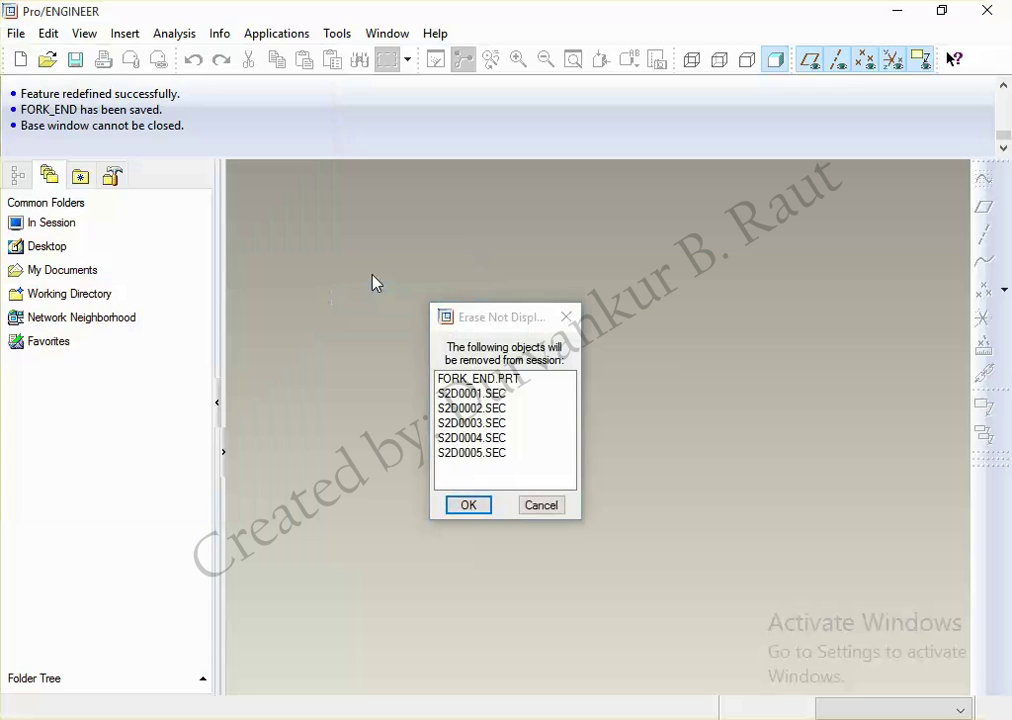
key("Return")
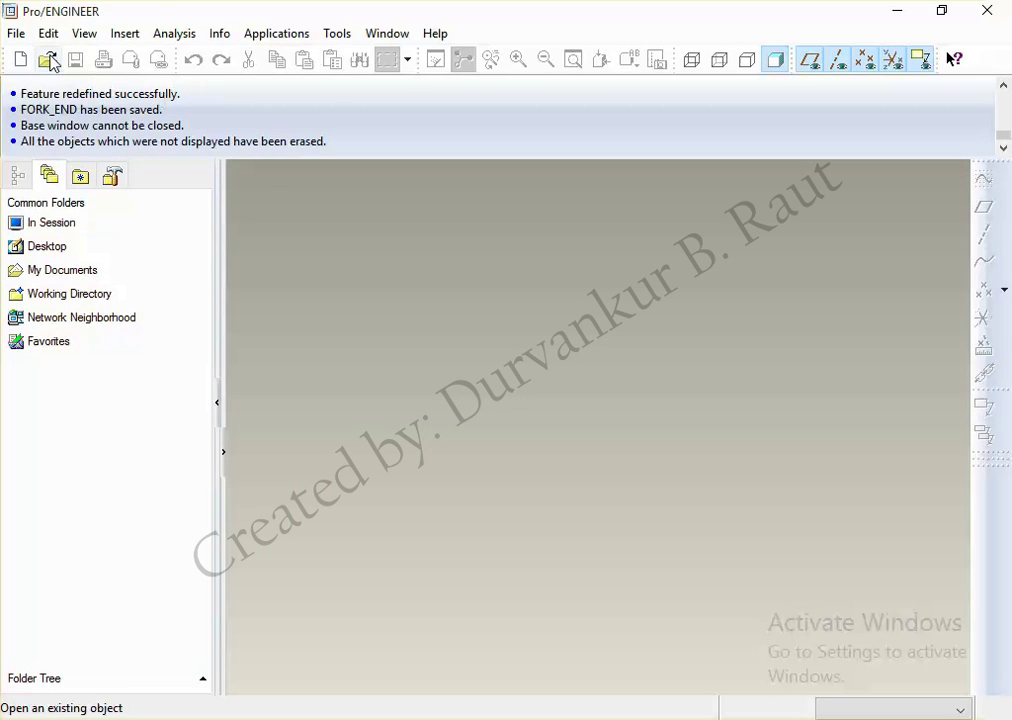
Step: Delete spigot_end.prt from the Knuckle_Joint folder
left_click(47, 60)
left_click(365, 303)
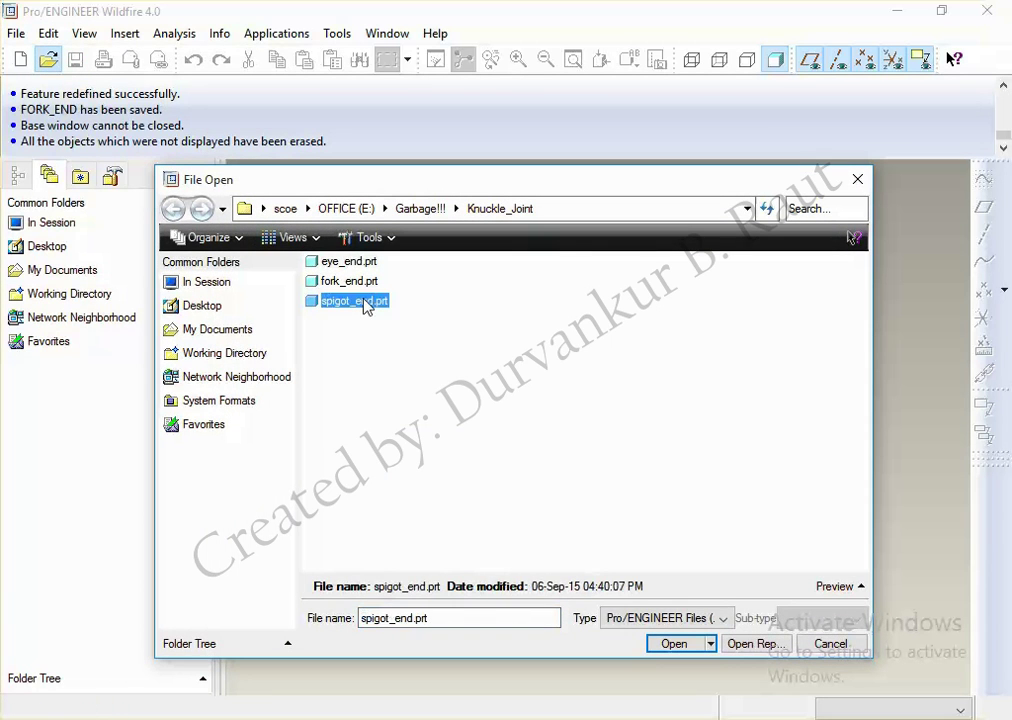
key("Delete")
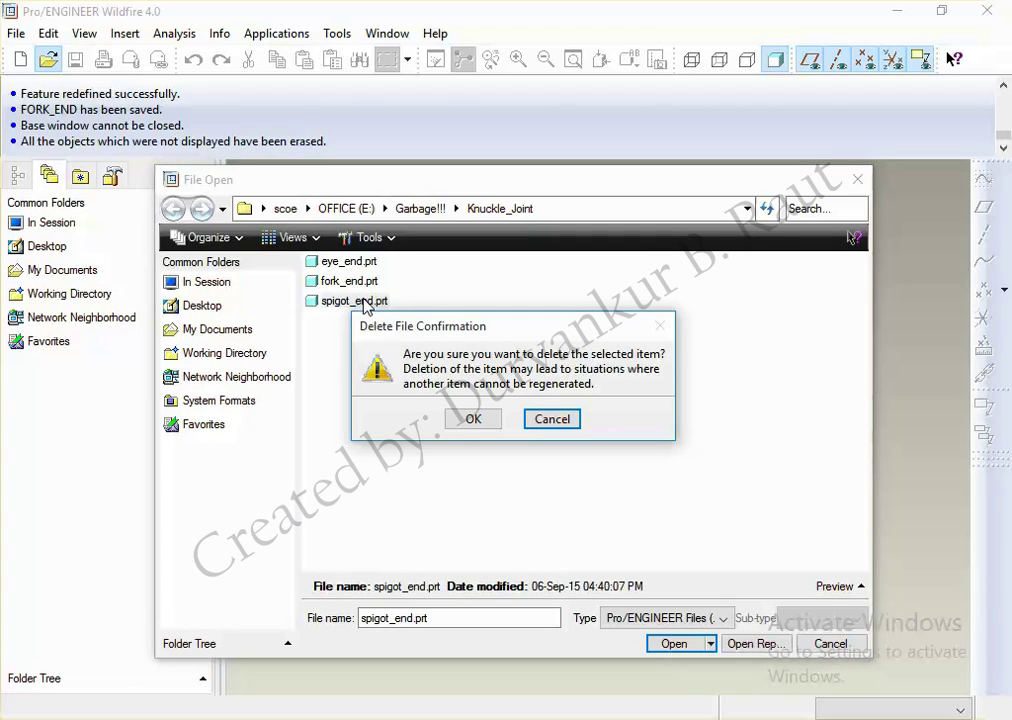
left_click(472, 419)
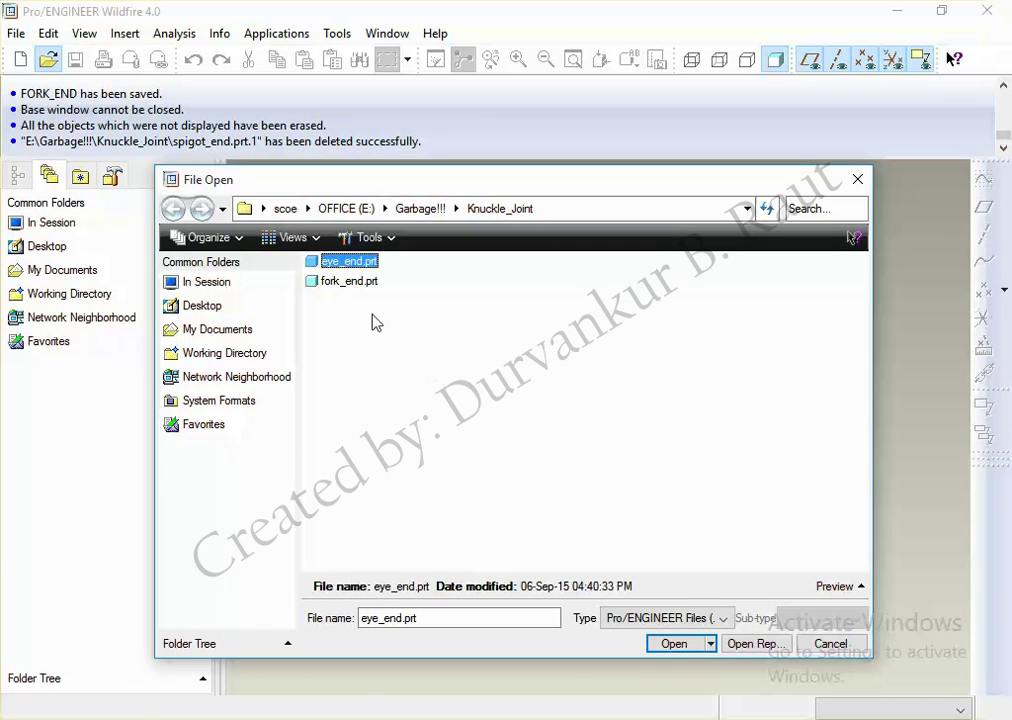
Step: Open the fork_end.prt part
left_click(349, 286)
right_click(344, 286)
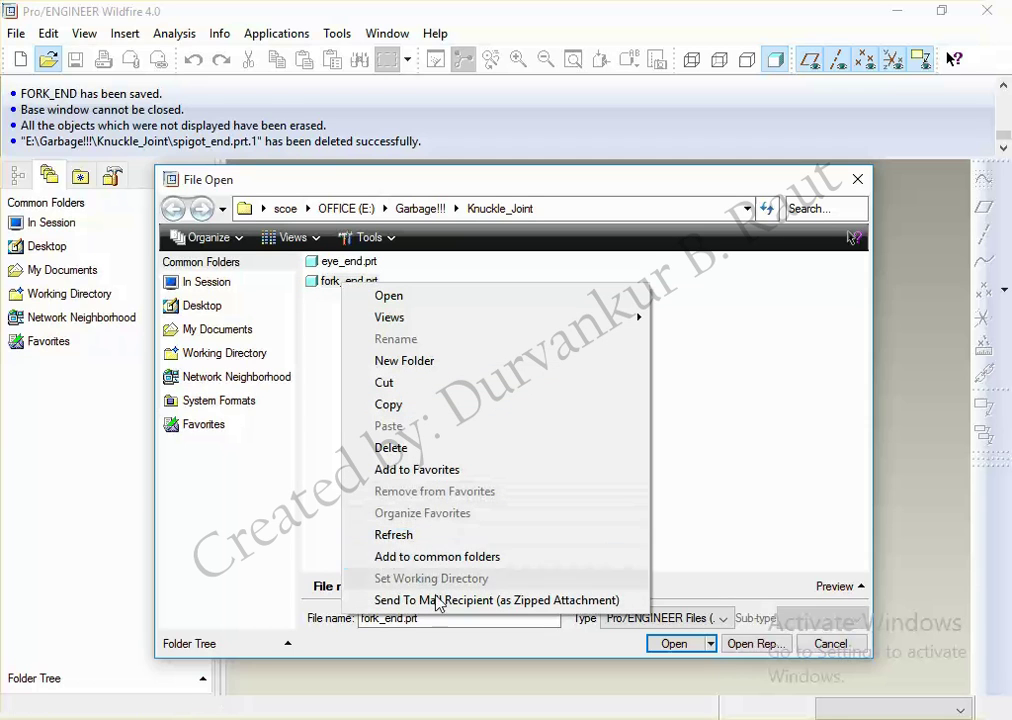
left_click(701, 458)
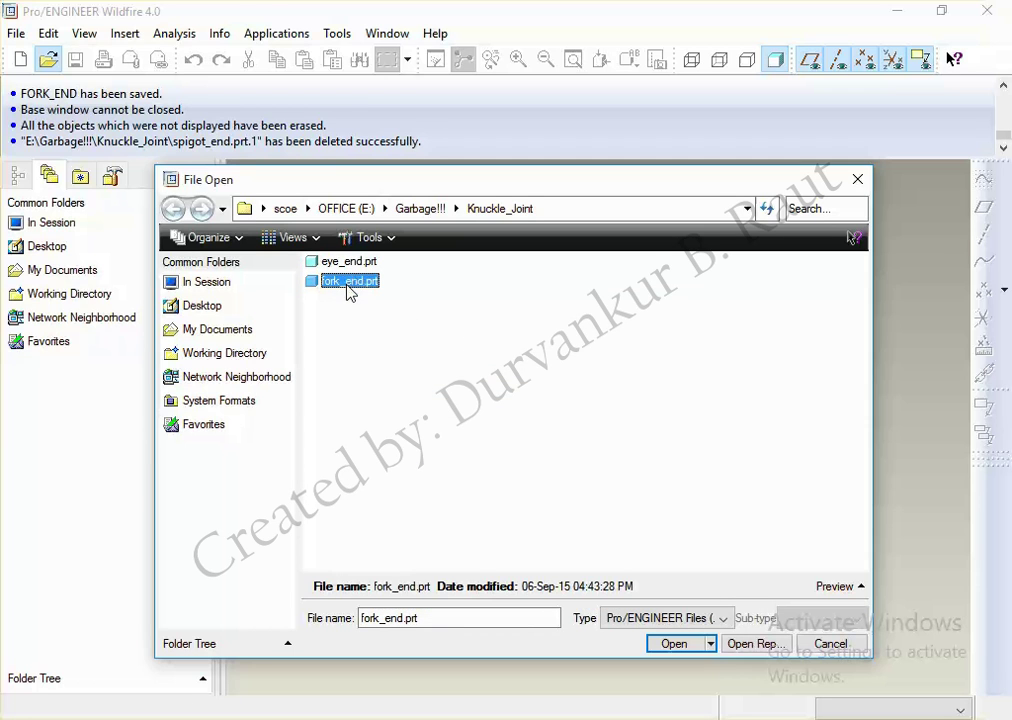
double_click(349, 284)
left_click(16, 33)
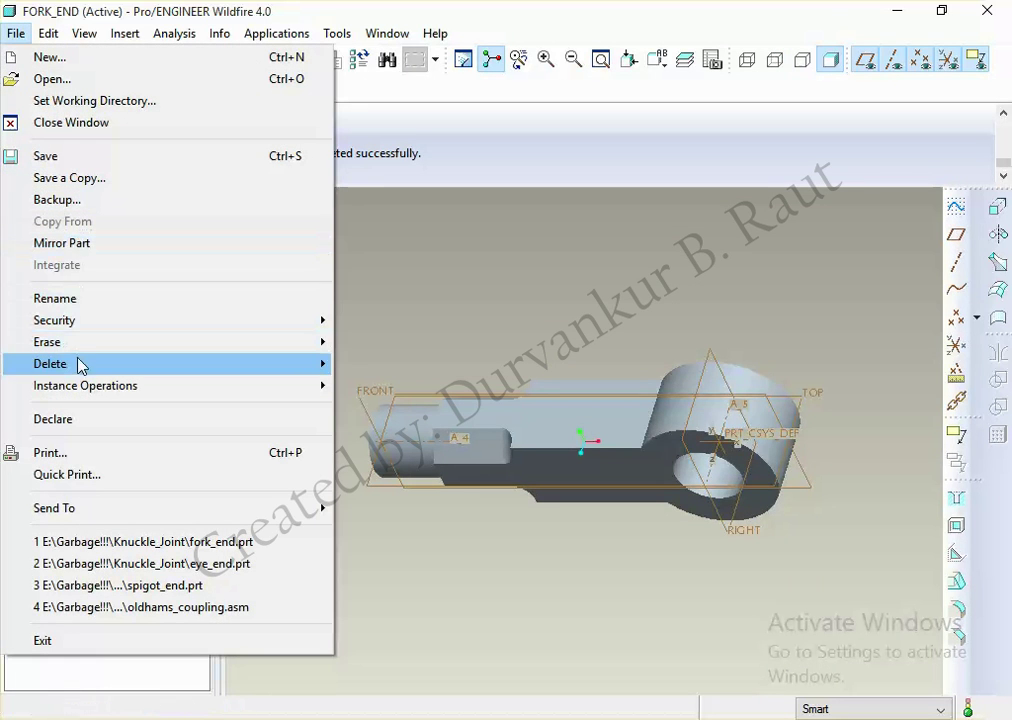
Step: Rename the open fork_end part to 'eye' and close its window
left_click(80, 298)
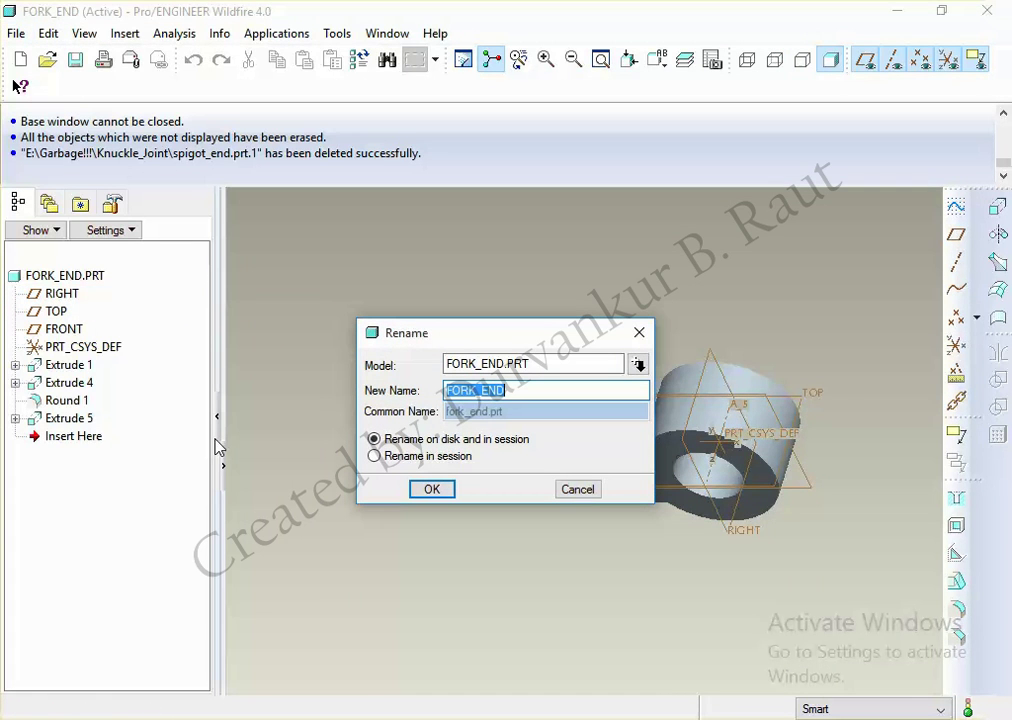
type("eye")
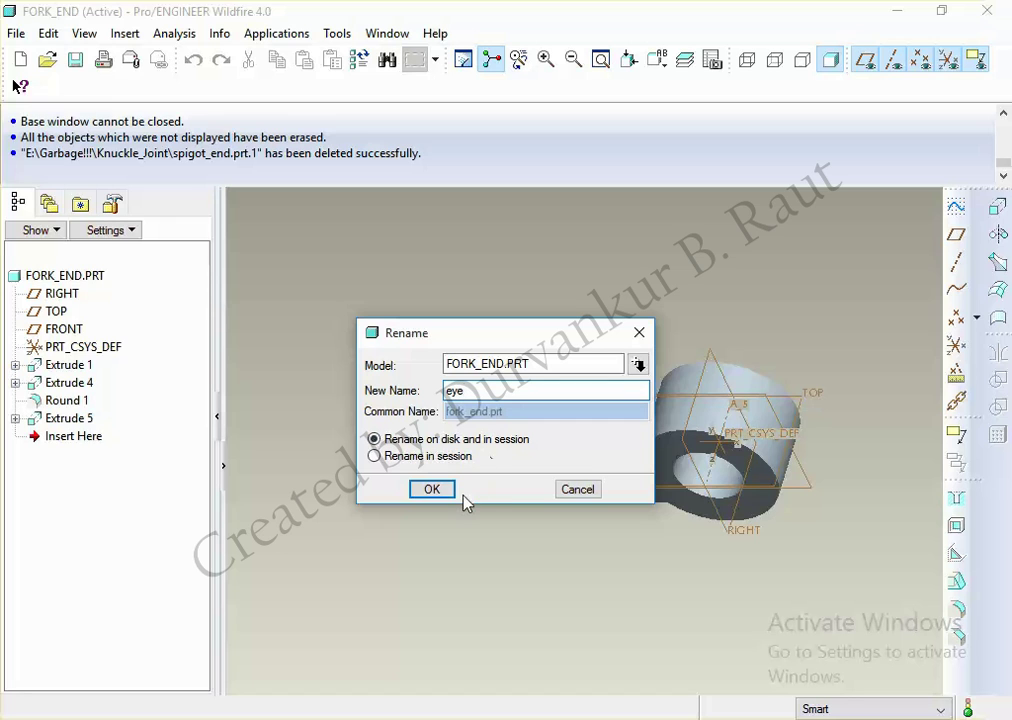
left_click(449, 501)
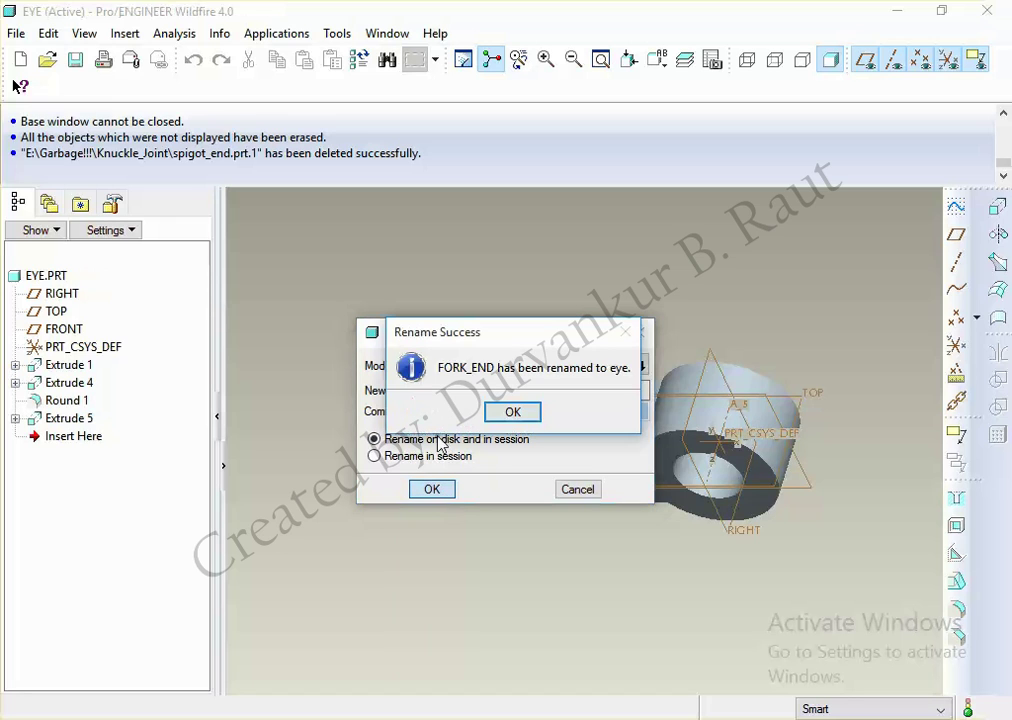
left_click(520, 413)
left_click(389, 32)
left_click(414, 99)
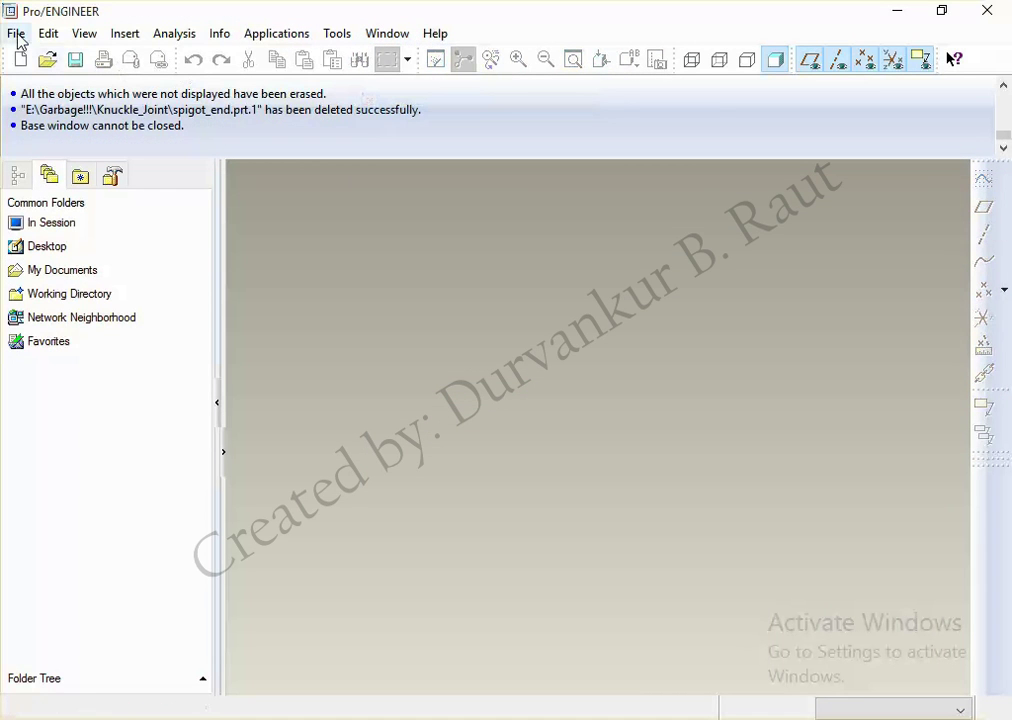
Step: Open eye_end.prt and rename it to fork_END
left_click(47, 59)
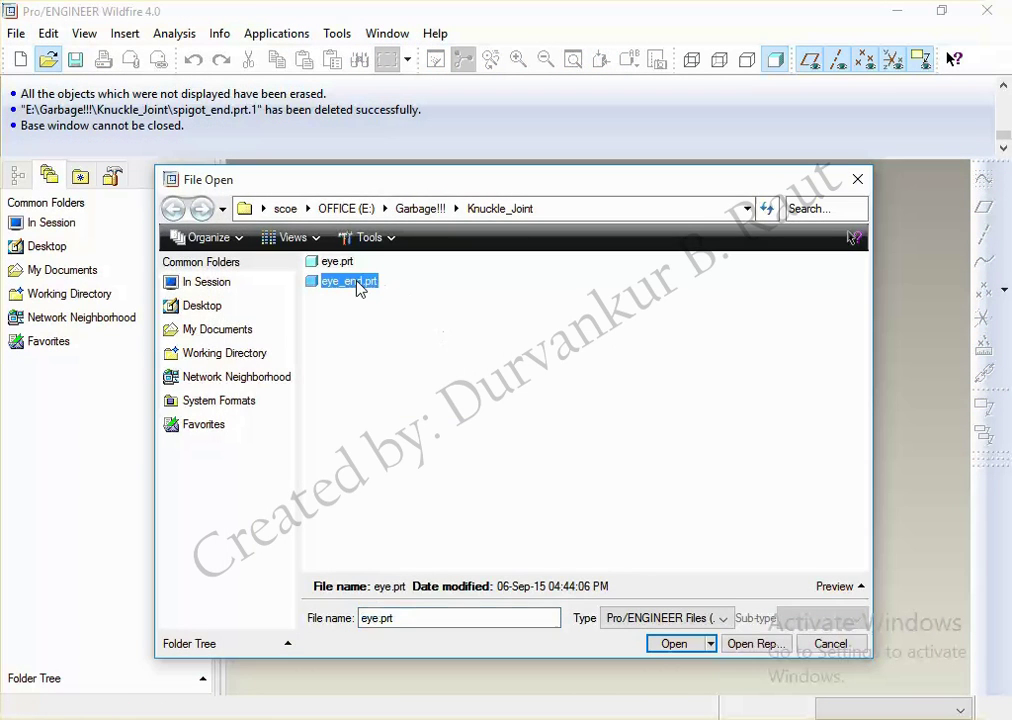
double_click(352, 282)
left_click(16, 33)
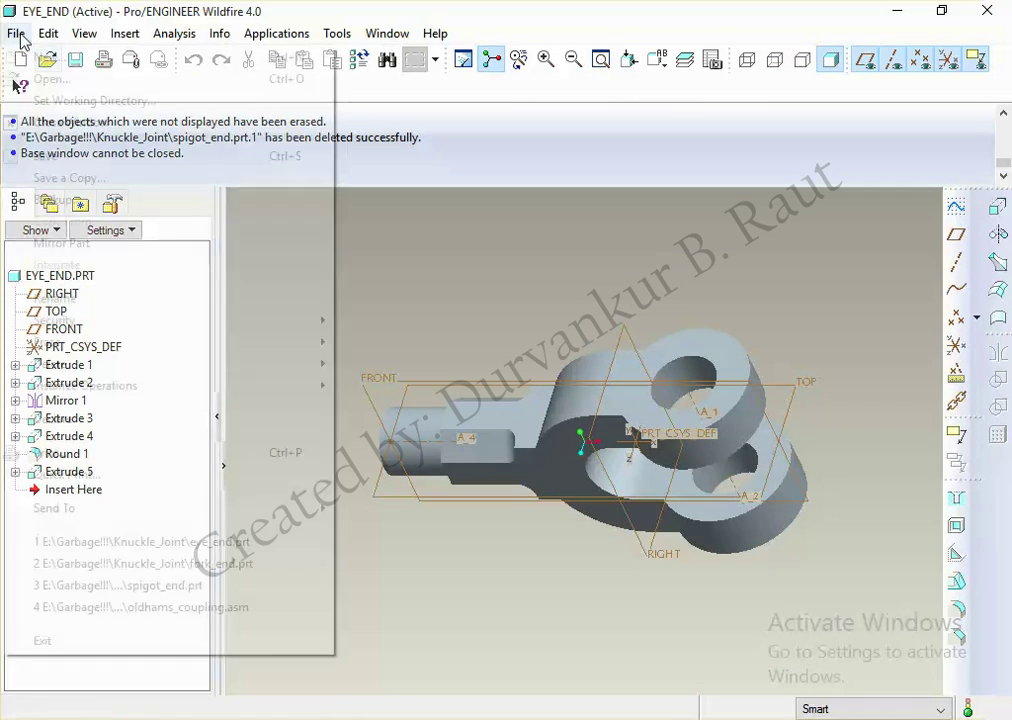
left_click(97, 307)
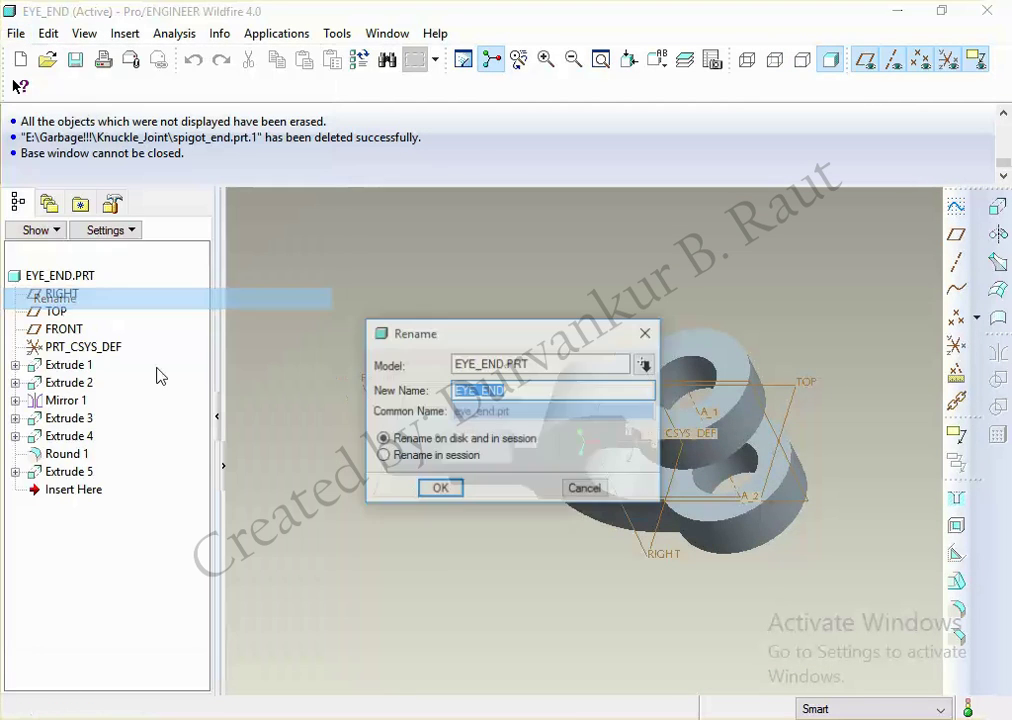
key("BackSpace")
key("BackSpace")
key("BackSpace")
type("fork")
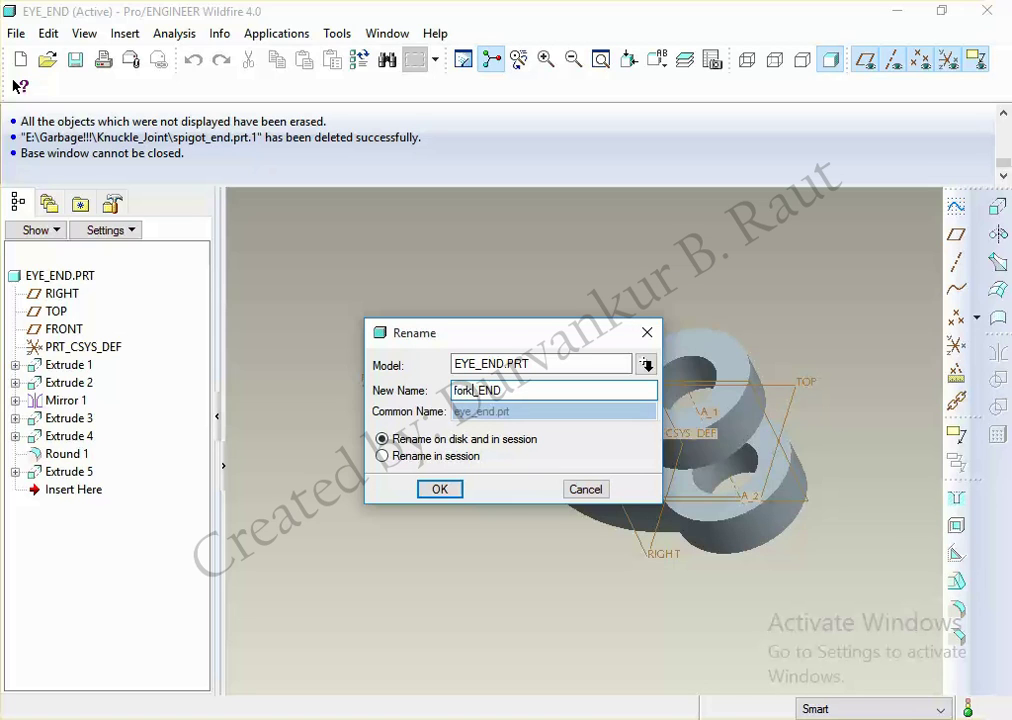
left_click(442, 489)
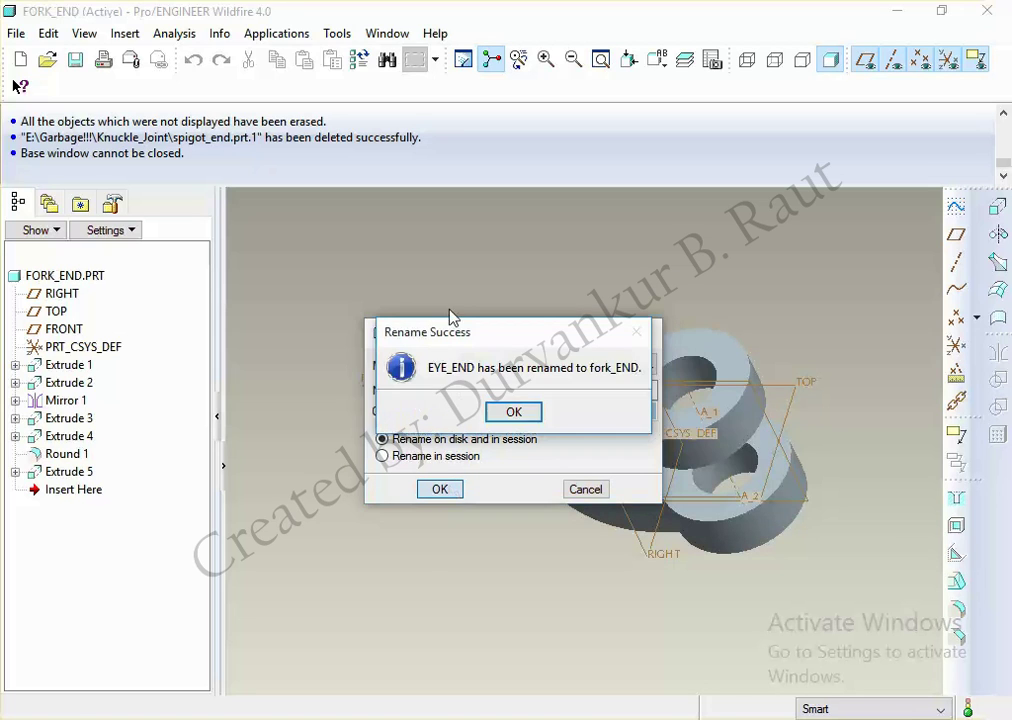
left_click(515, 412)
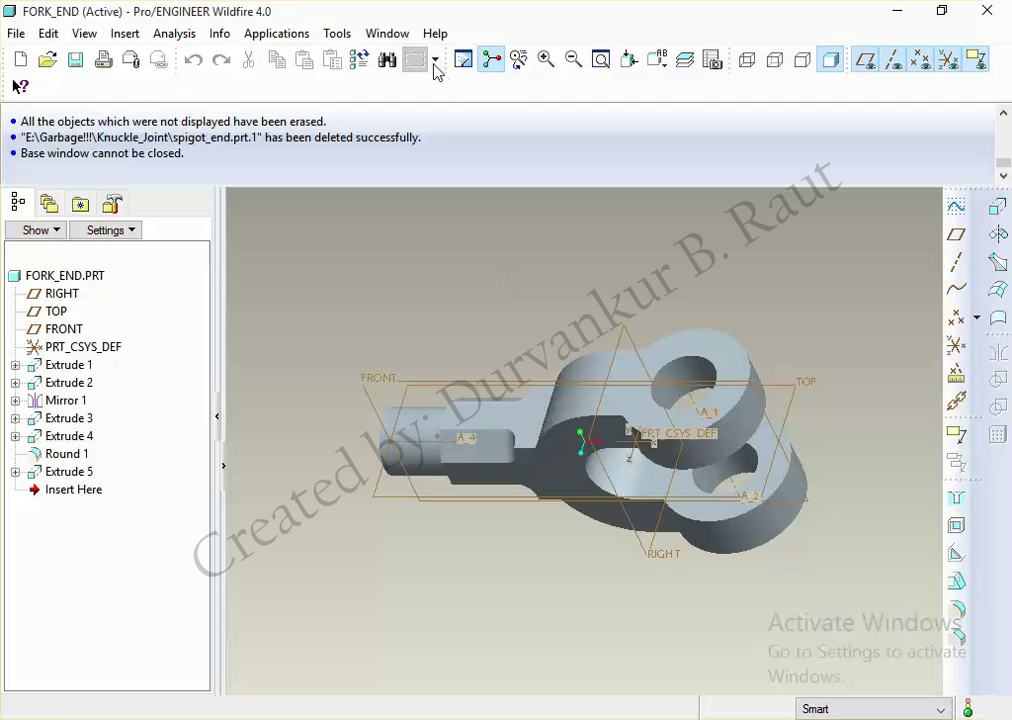
Step: Save the renamed FORK_END part, close its window, and check the part files
left_click(75, 59)
key("Return")
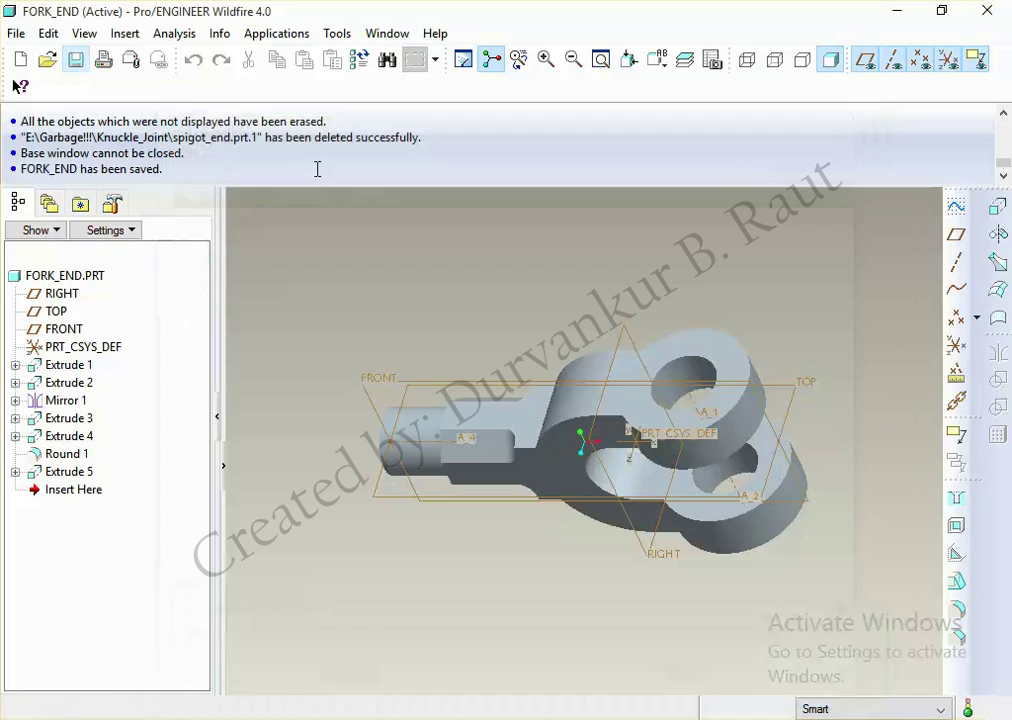
left_click(387, 33)
left_click(395, 104)
left_click(47, 60)
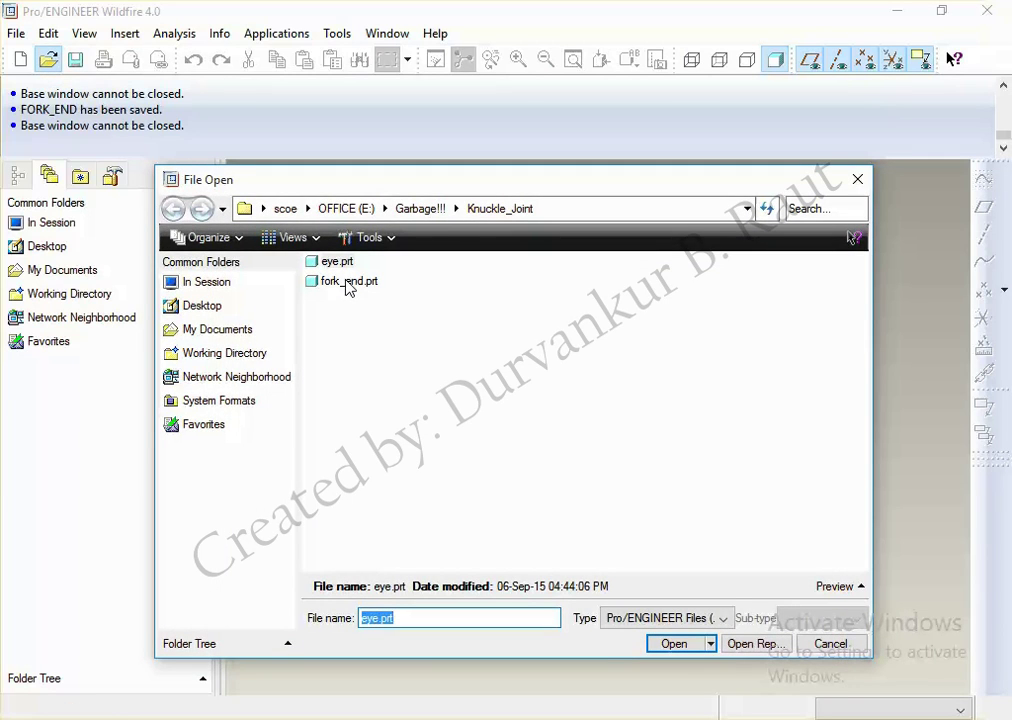
left_click(822, 643)
left_click(20, 60)
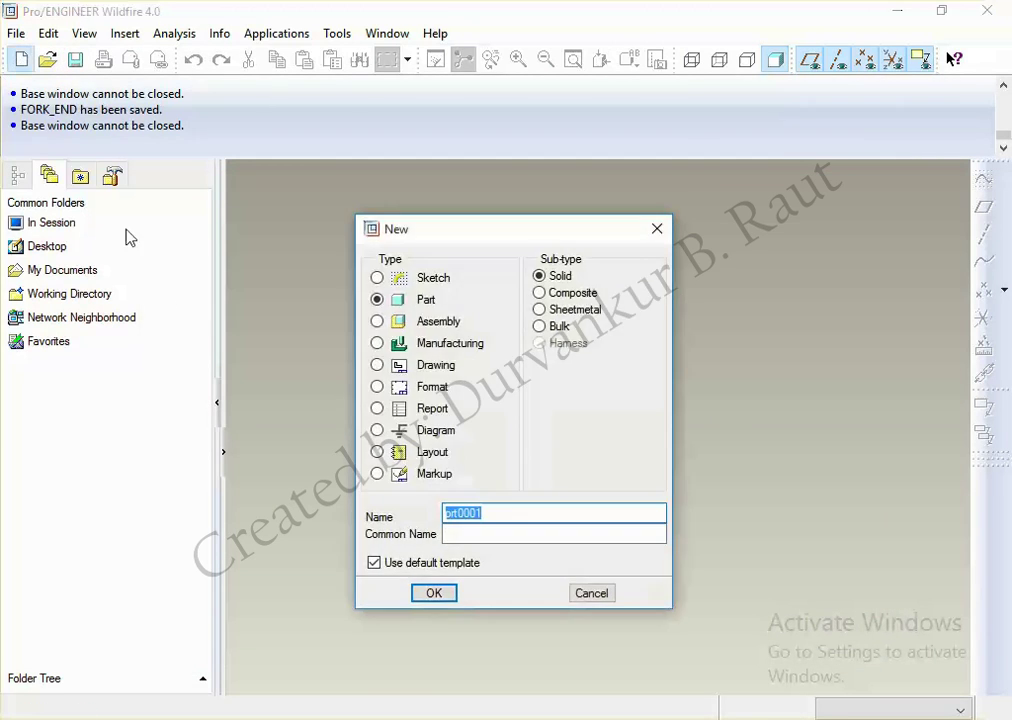
key("Escape")
key("alt+Tab")
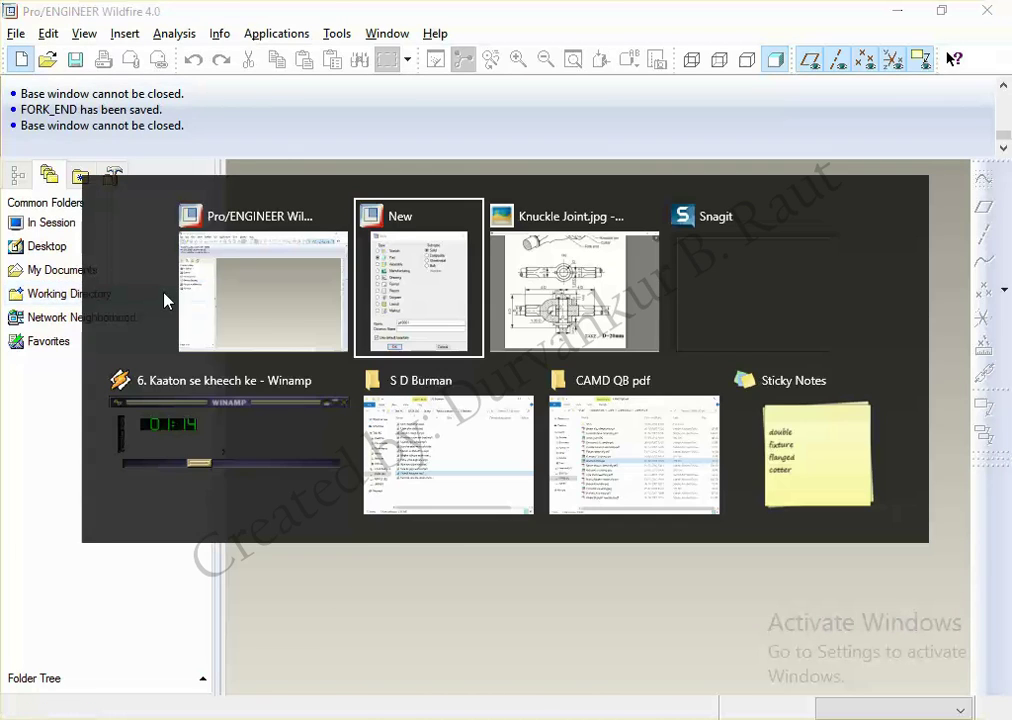
key("alt+Tab")
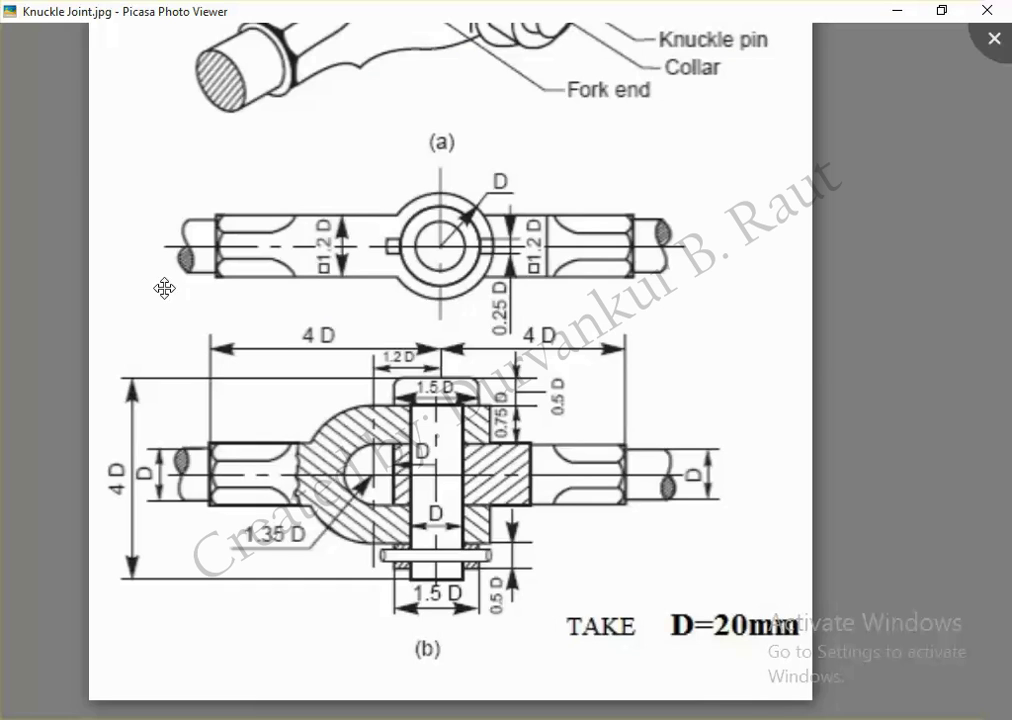
key("Escape")
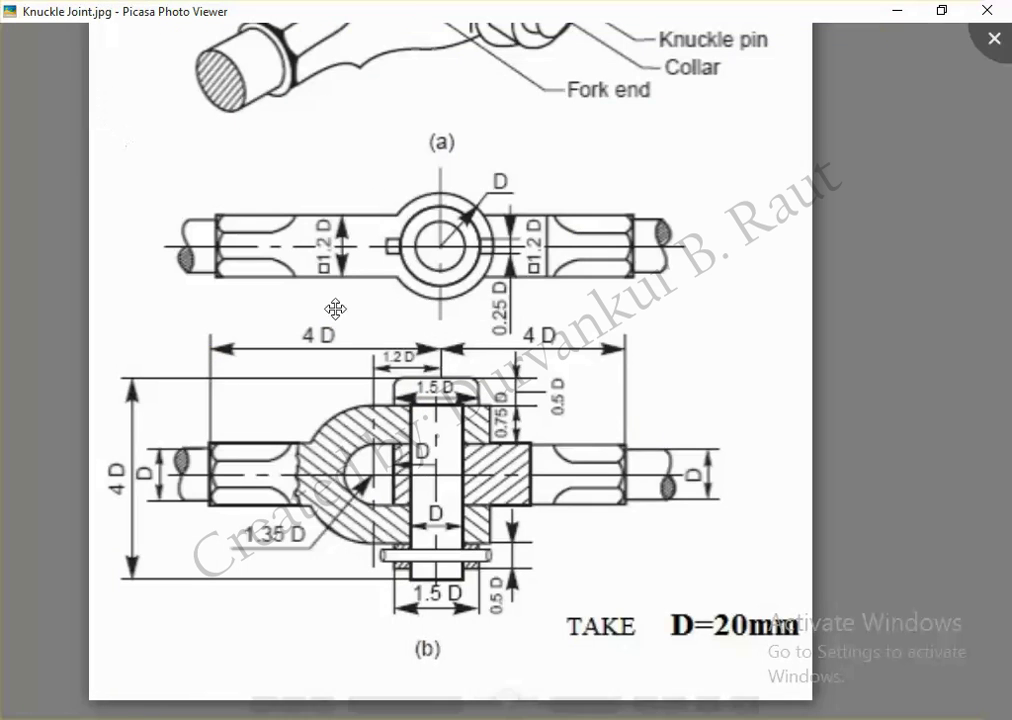
scroll(488, 382, "up", 1)
scroll(424, 428, "up", 3)
scroll(424, 428, "down", 2)
key("alt+Tab")
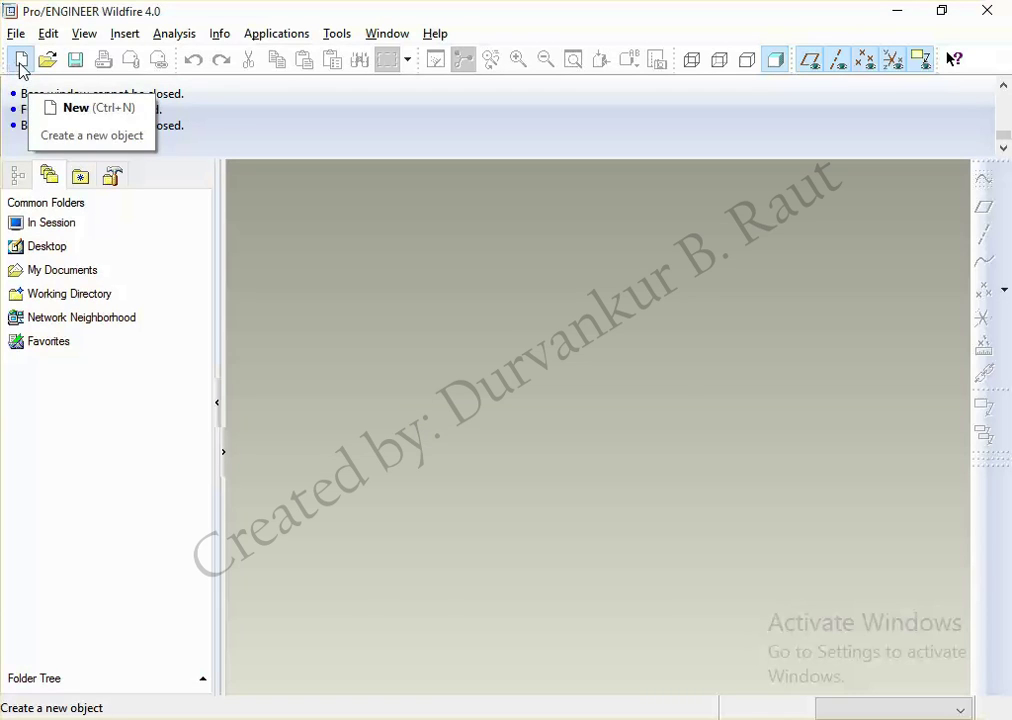
Step: Create a new part named knuckle_pin
left_click(21, 61)
type("knuckle")
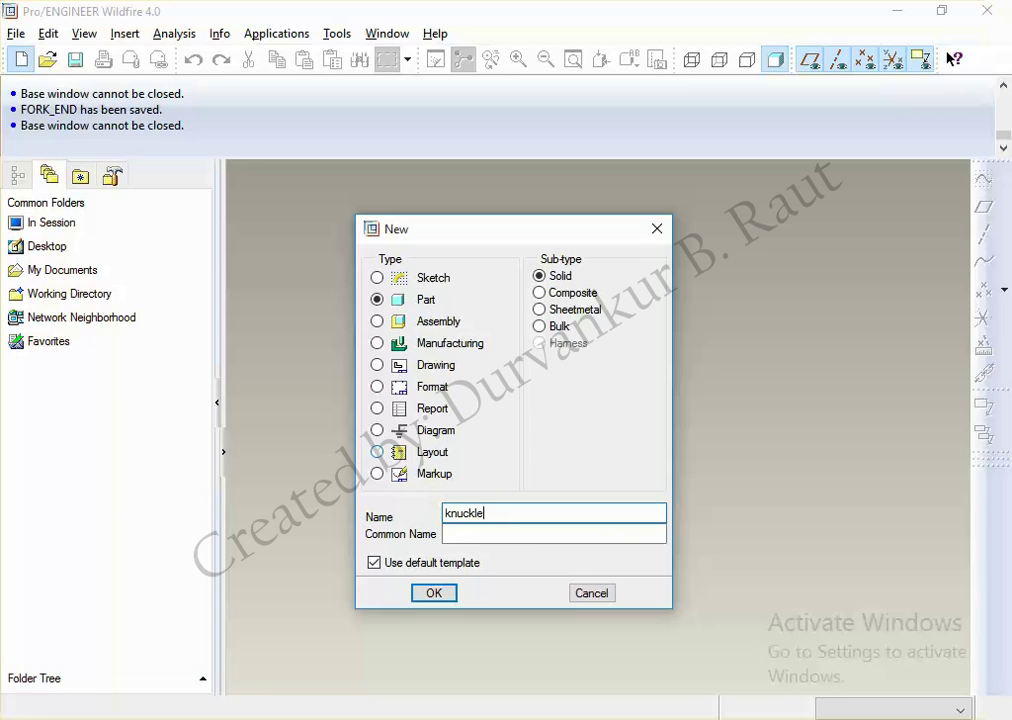
type("_pin")
key("Return")
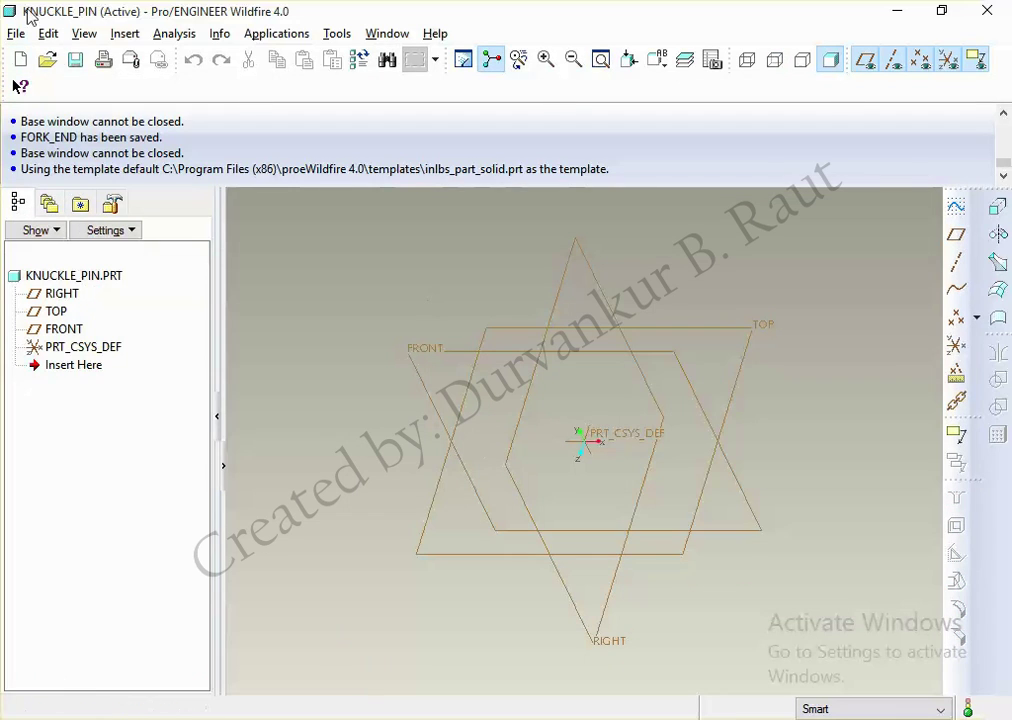
Step: Switch KNUCKLE_PIN to millimeter Newton Second (mmNs) units and save the part
left_click(48, 33)
left_click(155, 646)
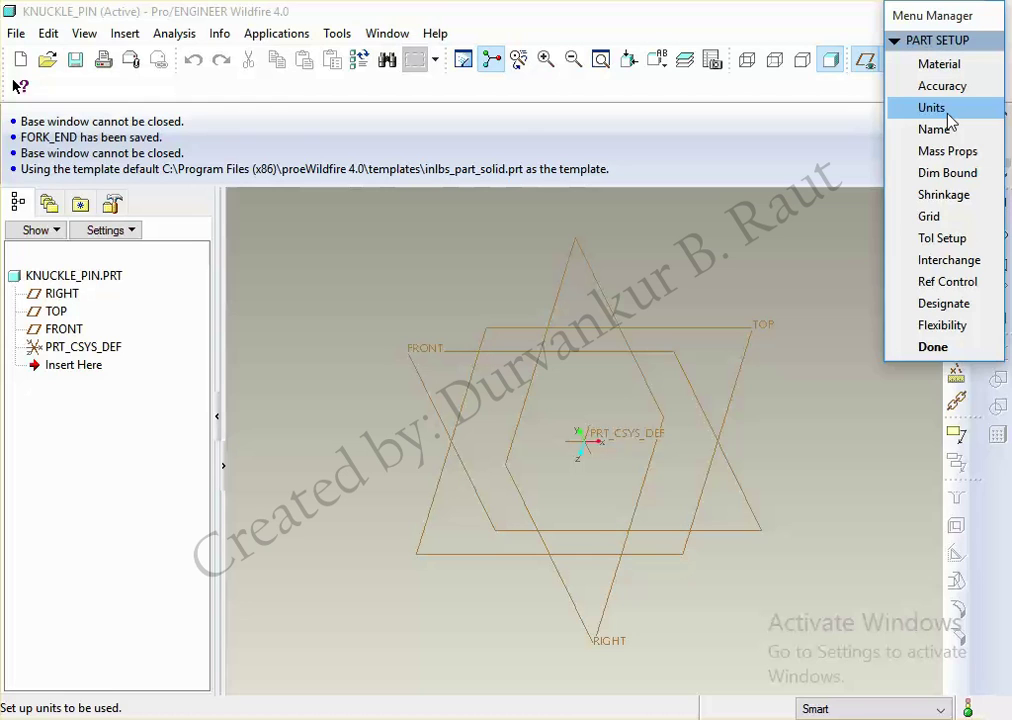
left_click(948, 116)
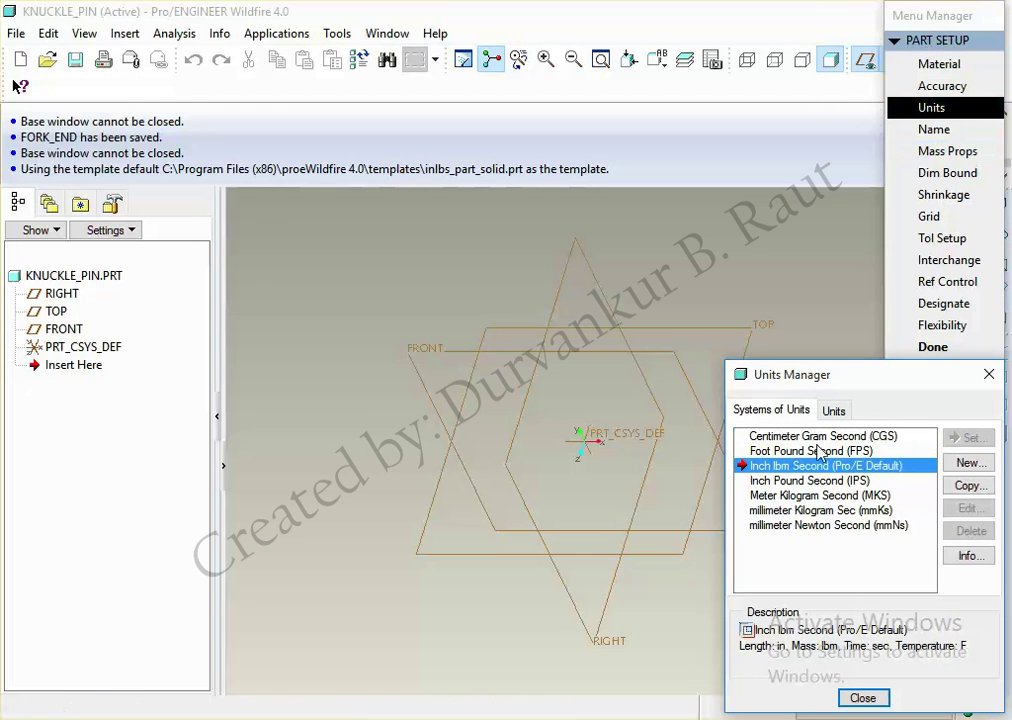
left_click(805, 525)
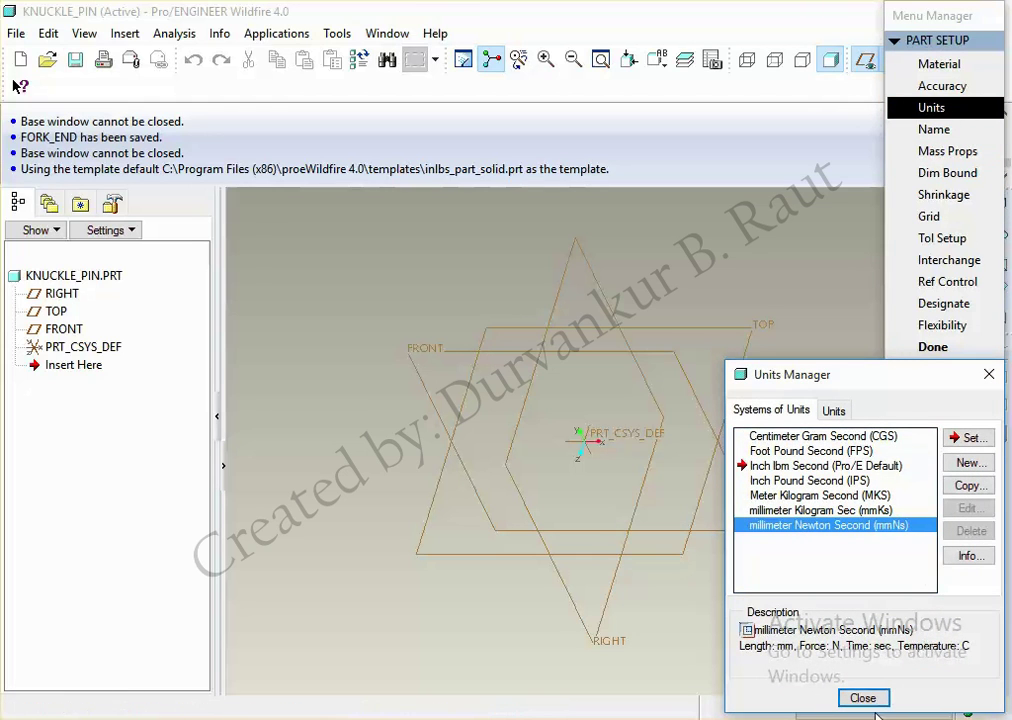
left_click(967, 437)
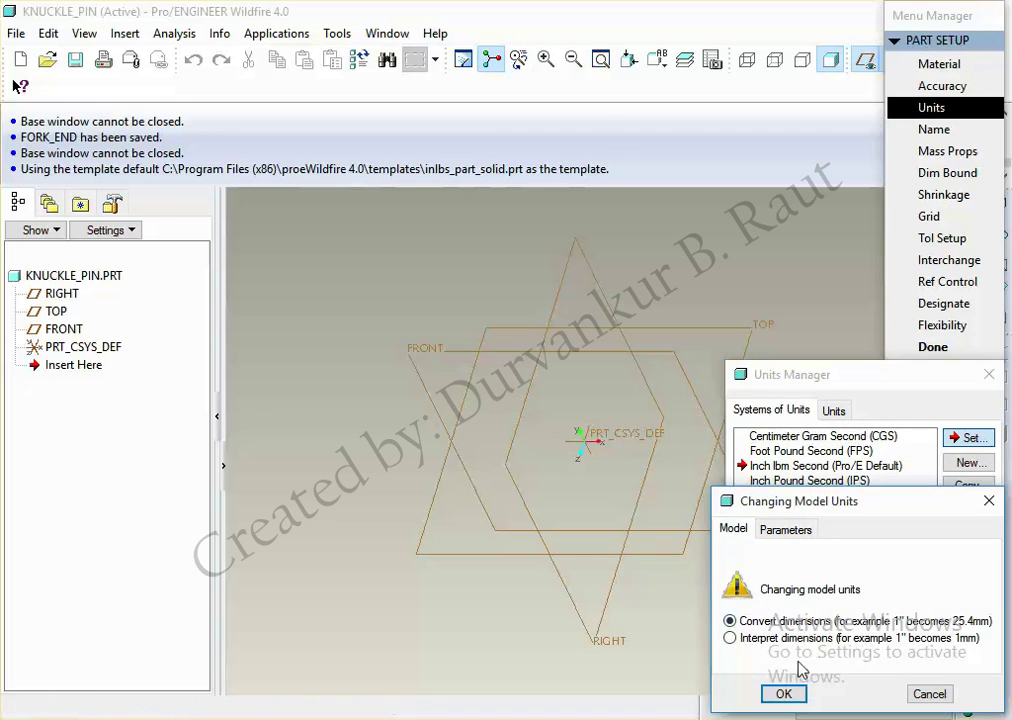
left_click(784, 693)
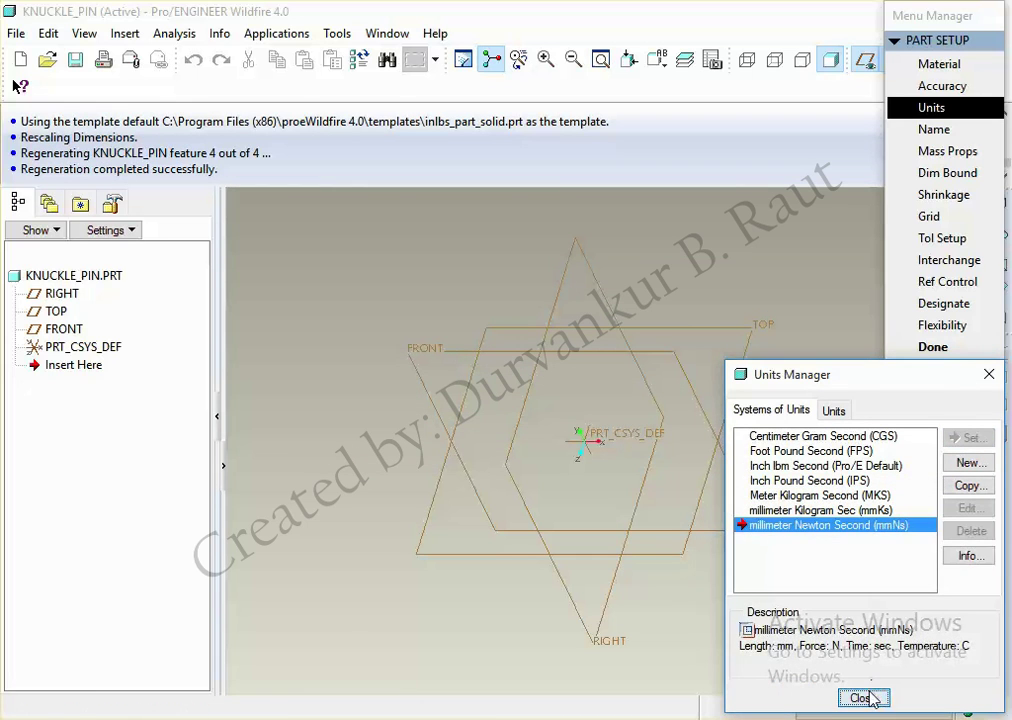
left_click(871, 699)
left_click(933, 347)
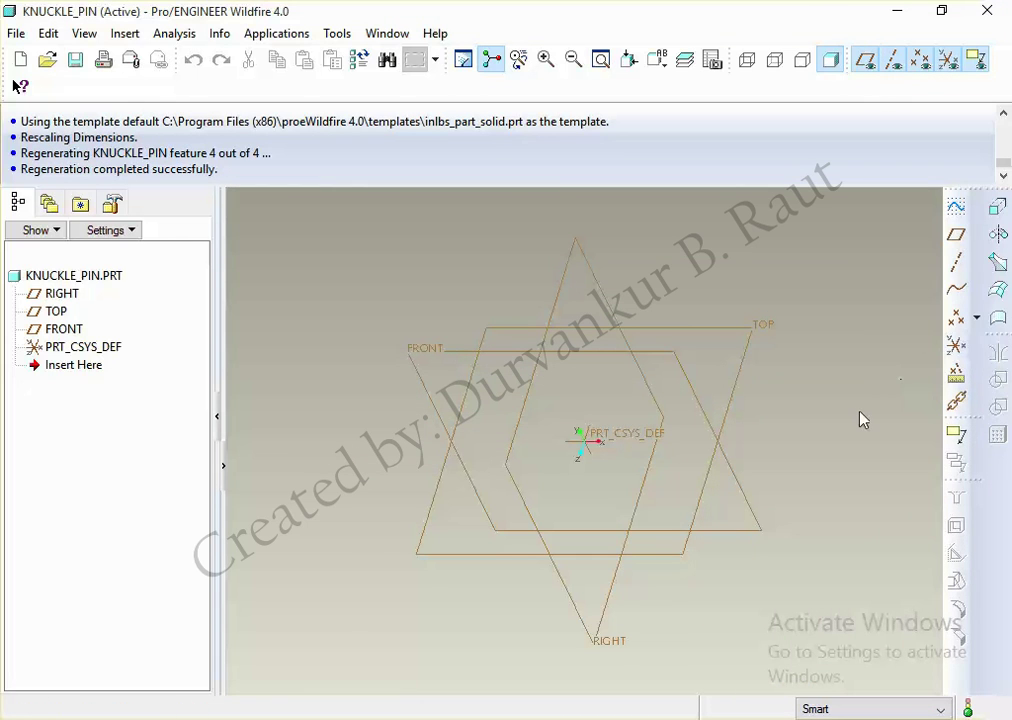
key("ctrl+s")
key("Return")
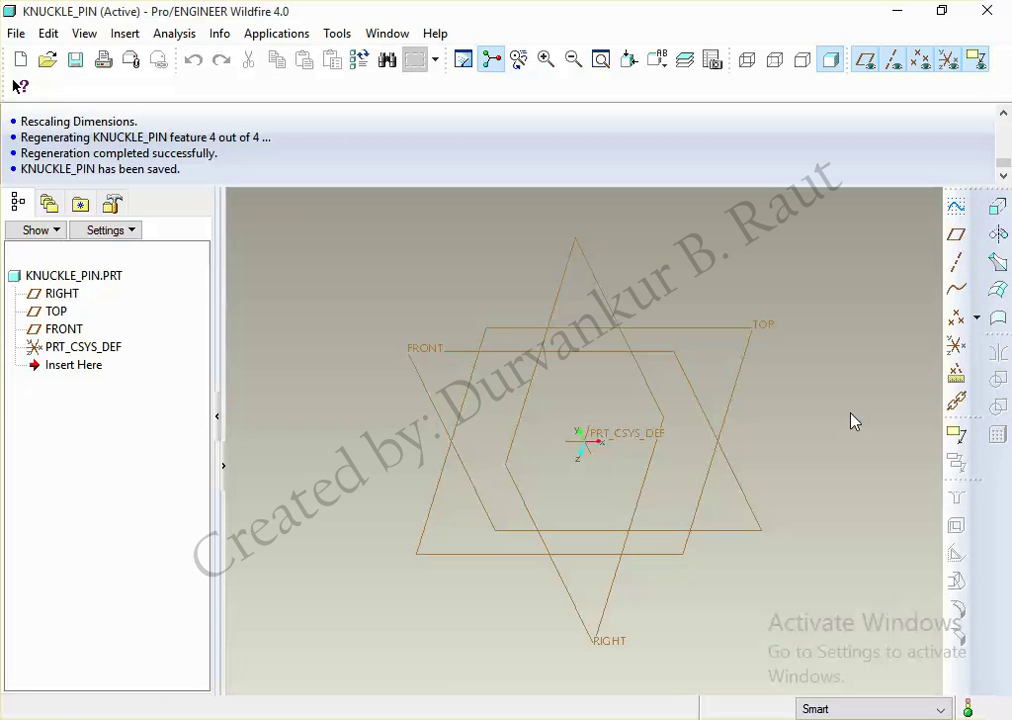
Step: Start an extrusion with its sketch placed on the TOP datum plane
left_click(997, 206)
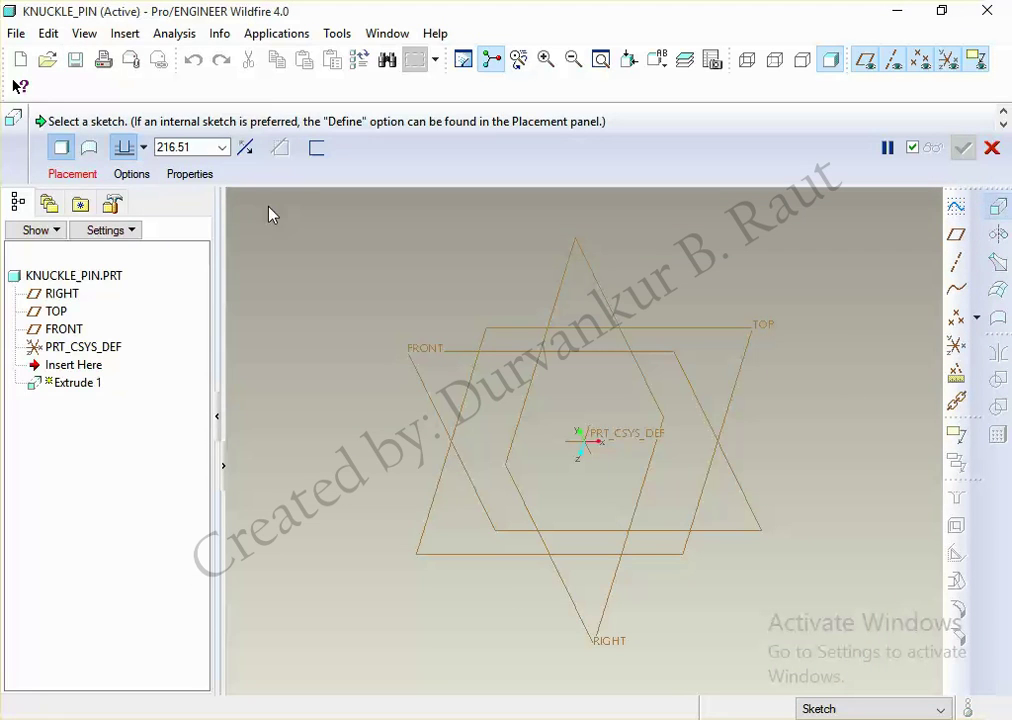
left_click(70, 176)
left_click(221, 228)
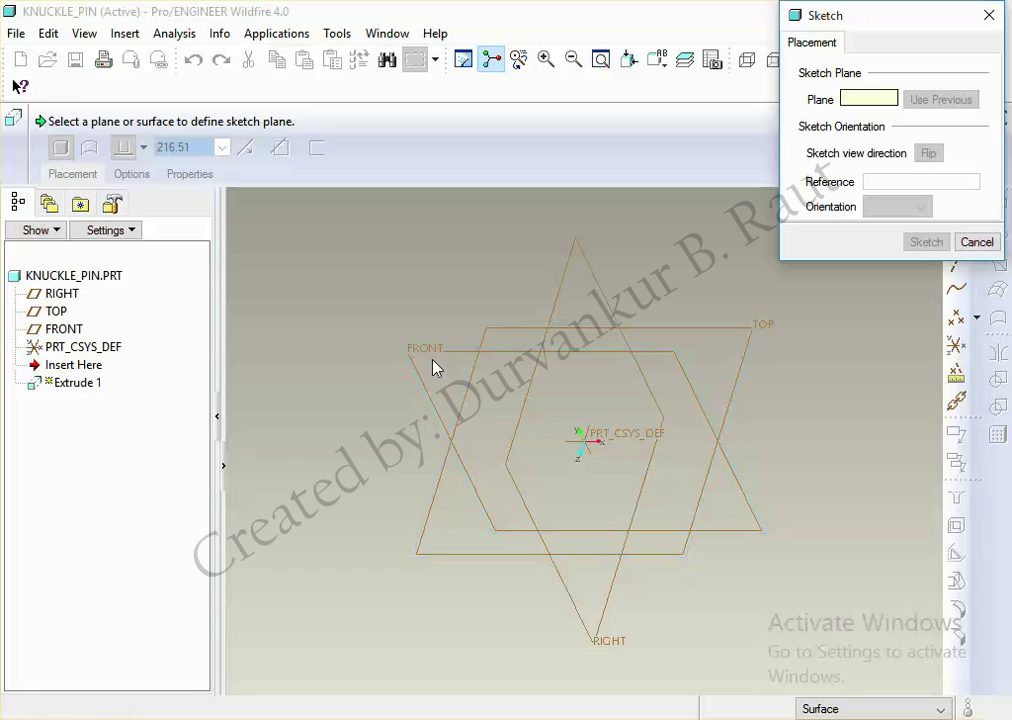
left_click(434, 368)
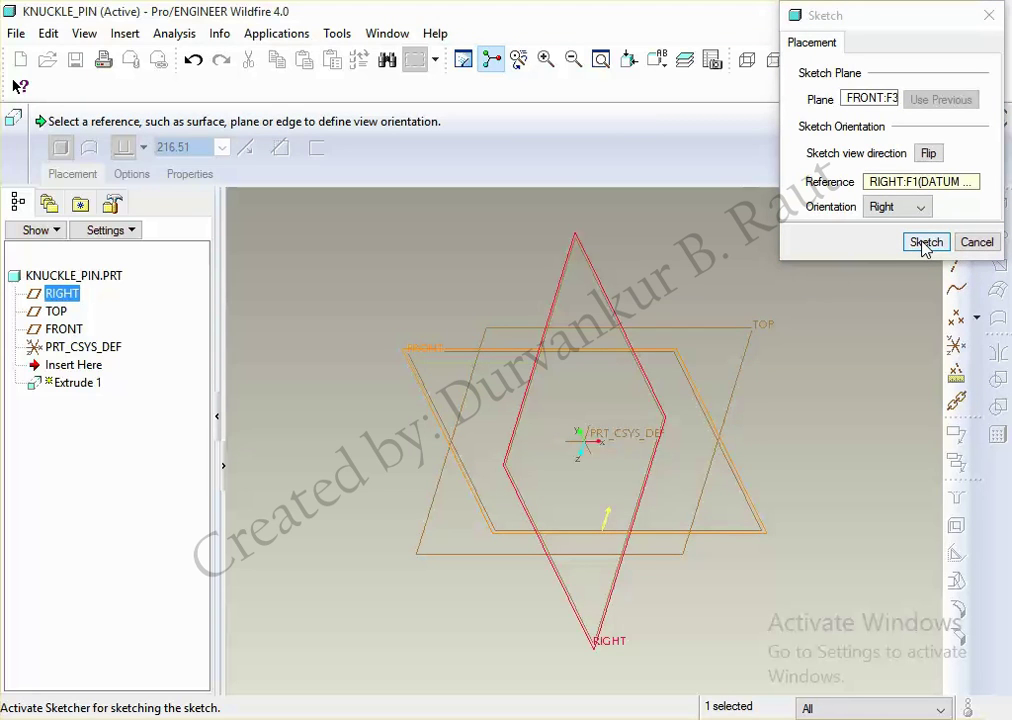
left_click(765, 330)
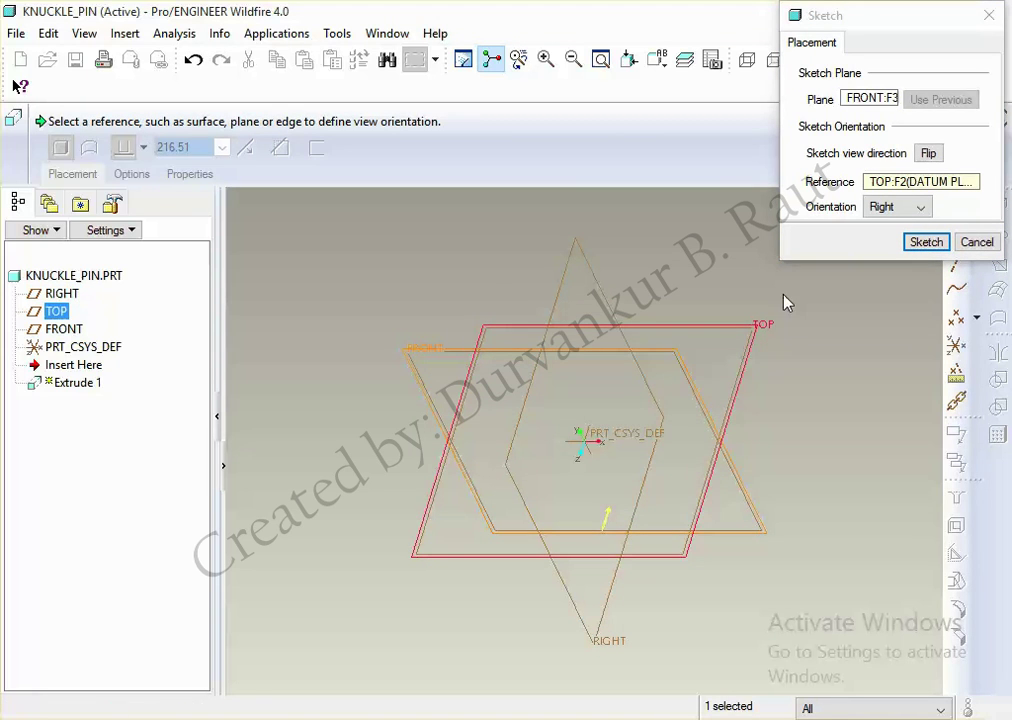
left_click(862, 104)
left_click(747, 330)
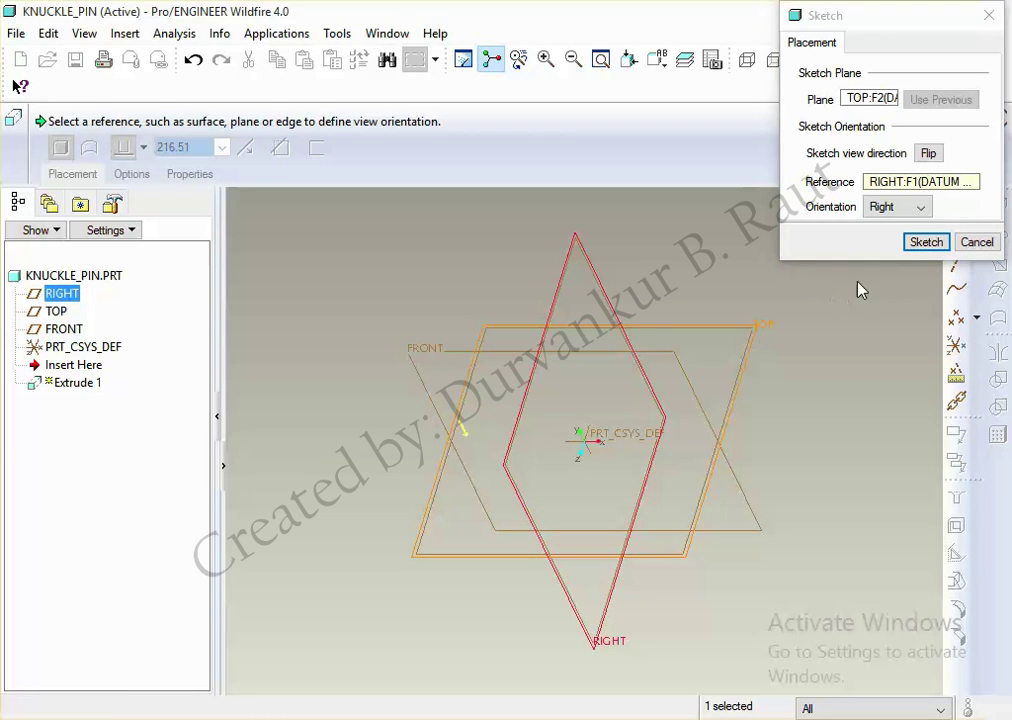
left_click(907, 247)
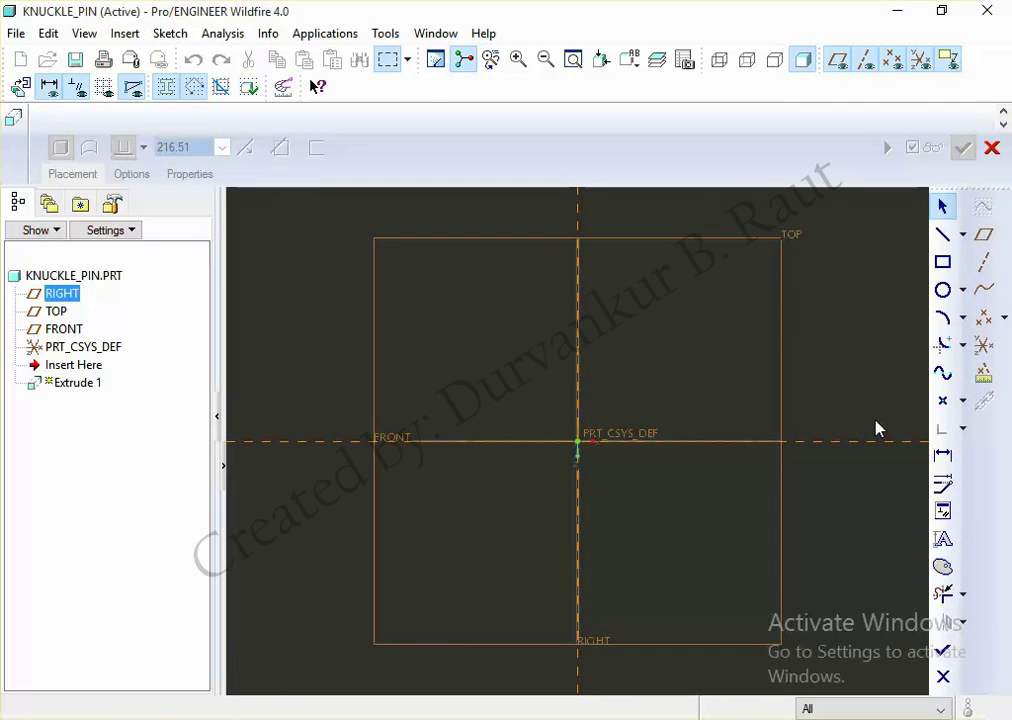
Step: Sketch a 20-diameter circle centred on the origin and finish the sketch
left_click(942, 289)
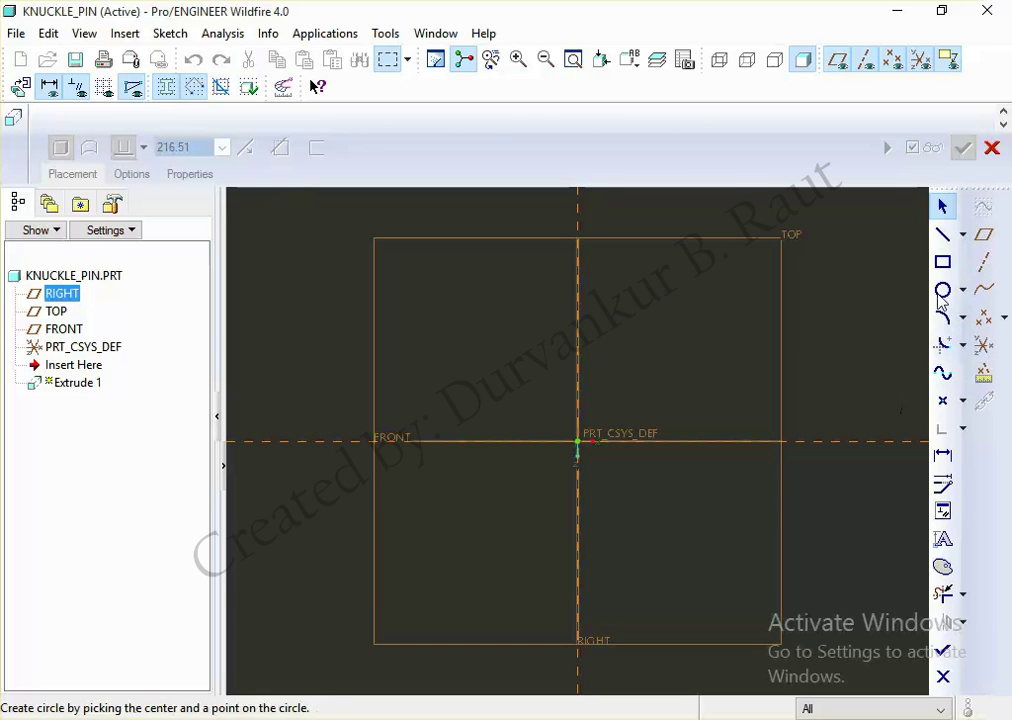
left_click(579, 443)
left_click(600, 472)
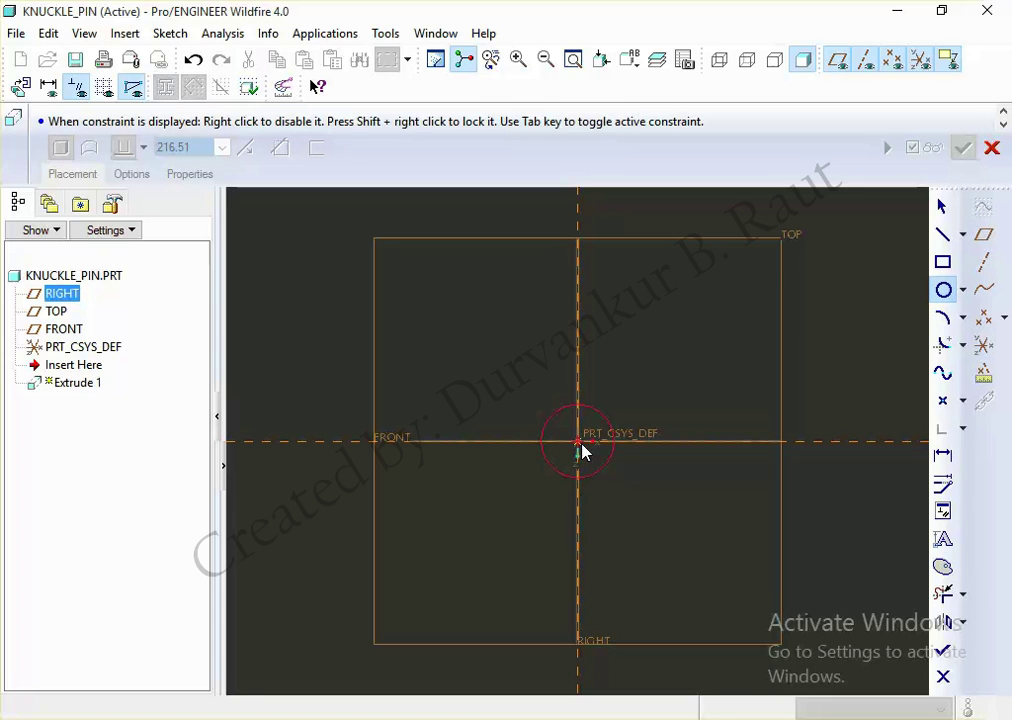
middle_click(644, 499)
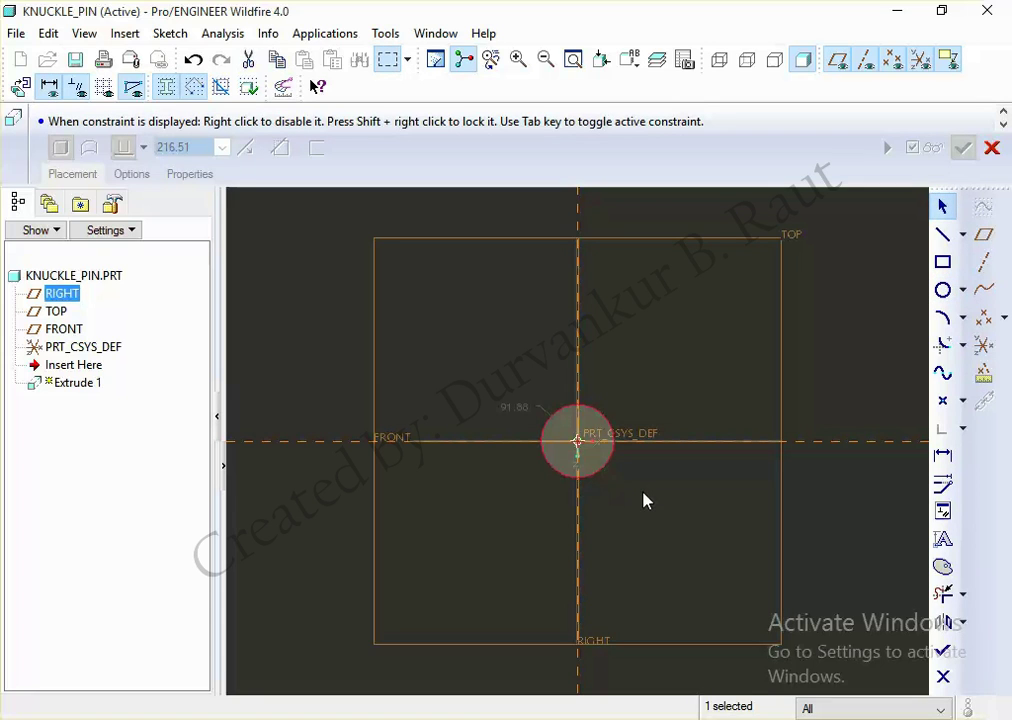
double_click(516, 408)
type("0")
key("Return")
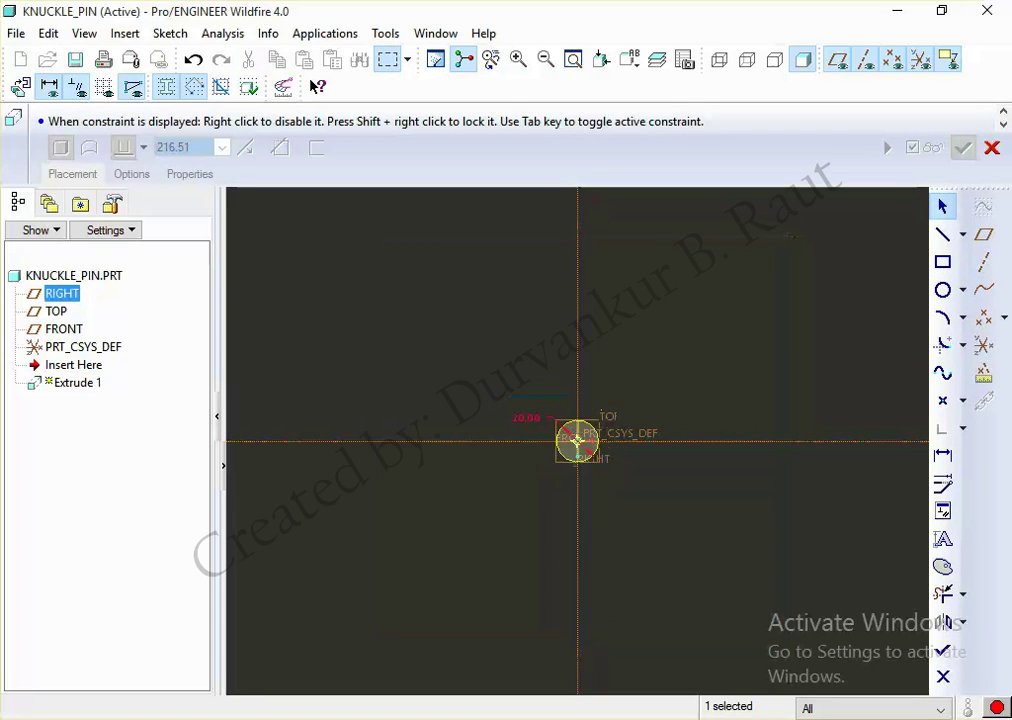
left_click(943, 650)
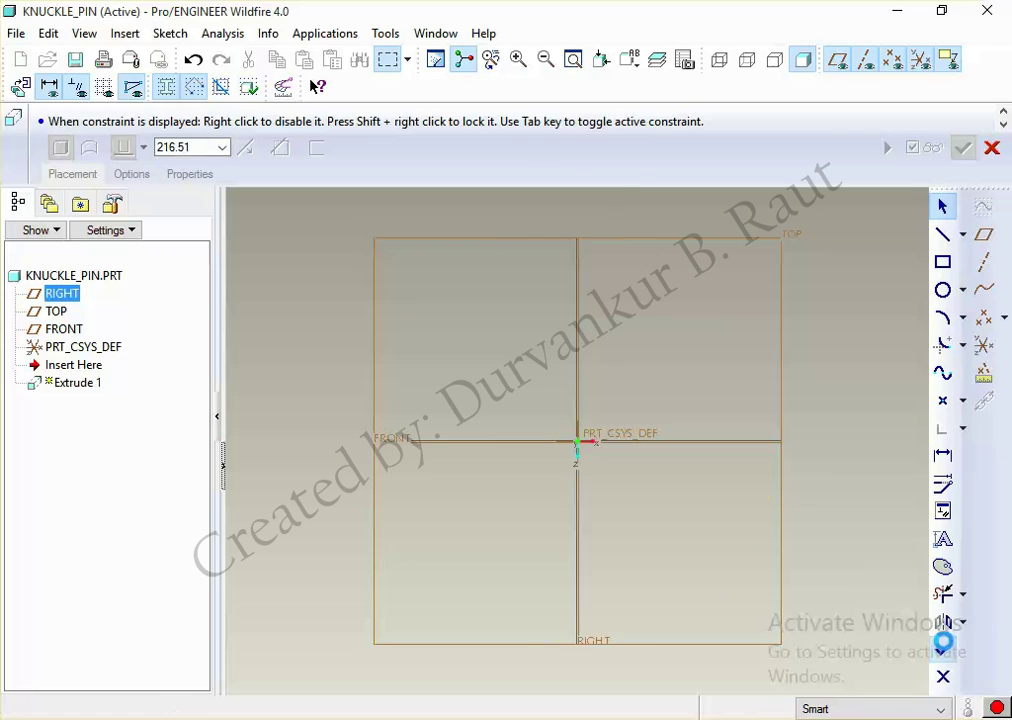
Step: Extrude the circle to a depth of 70 and show the standard 3D view
key("alt+Tab")
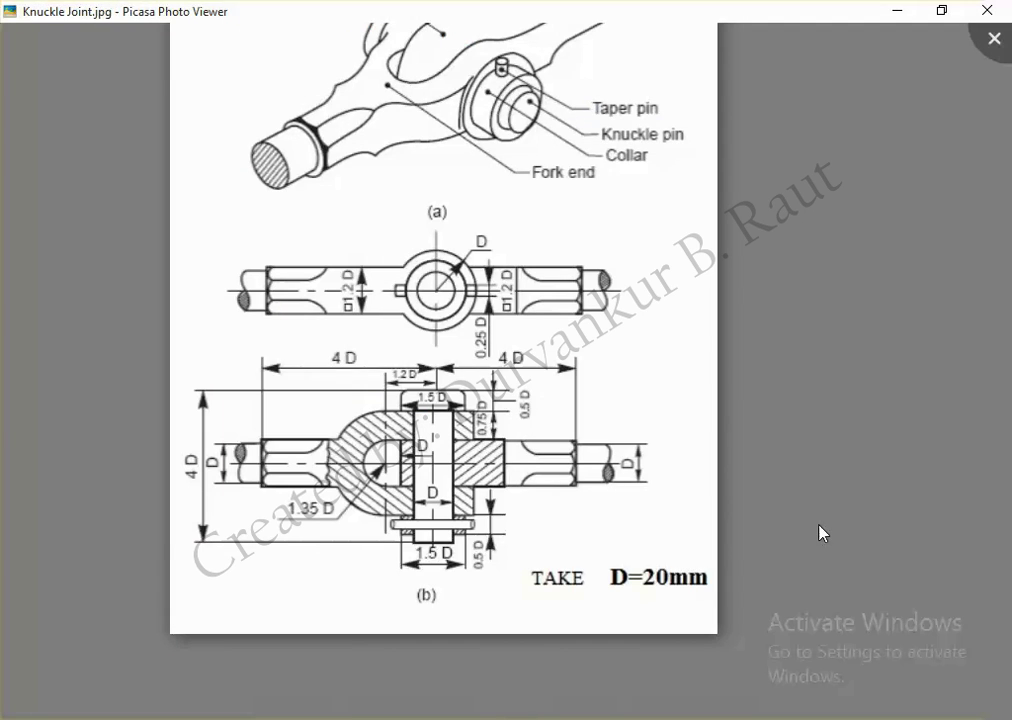
key("alt+Tab")
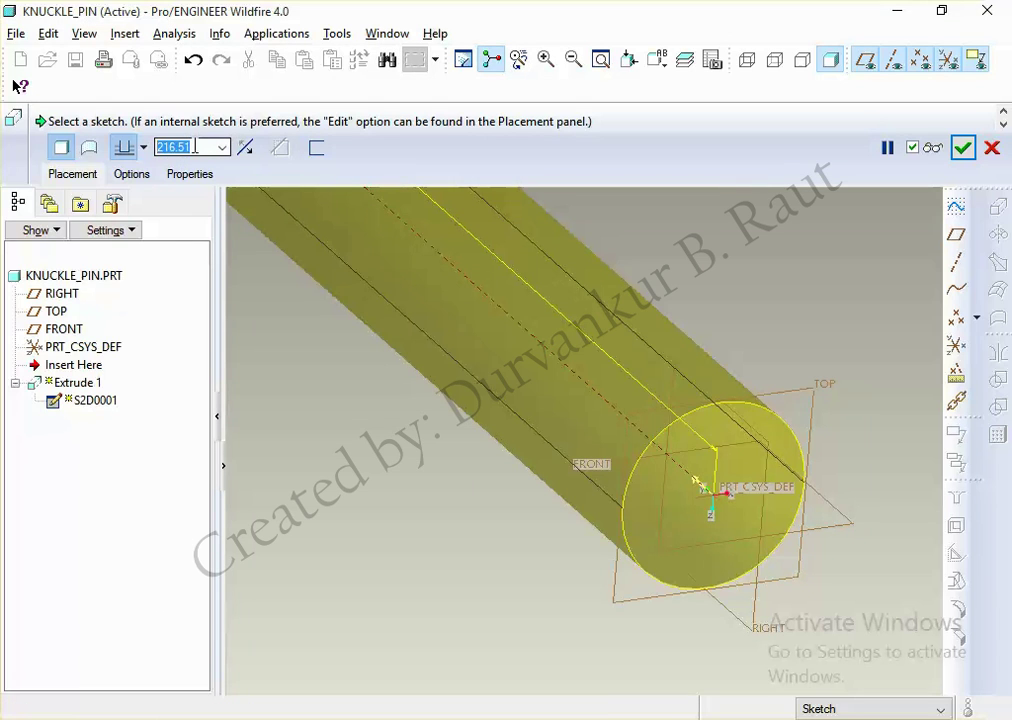
type("70")
key("Return")
scroll(460, 440, "down", 3)
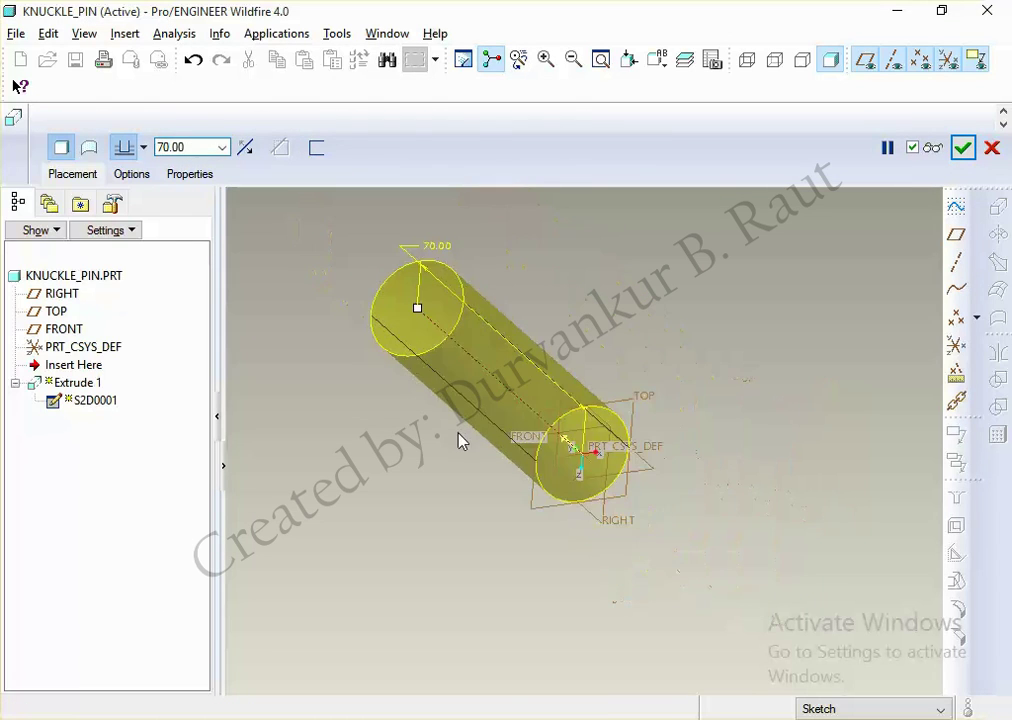
middle_click(460, 440)
key("ctrl+d")
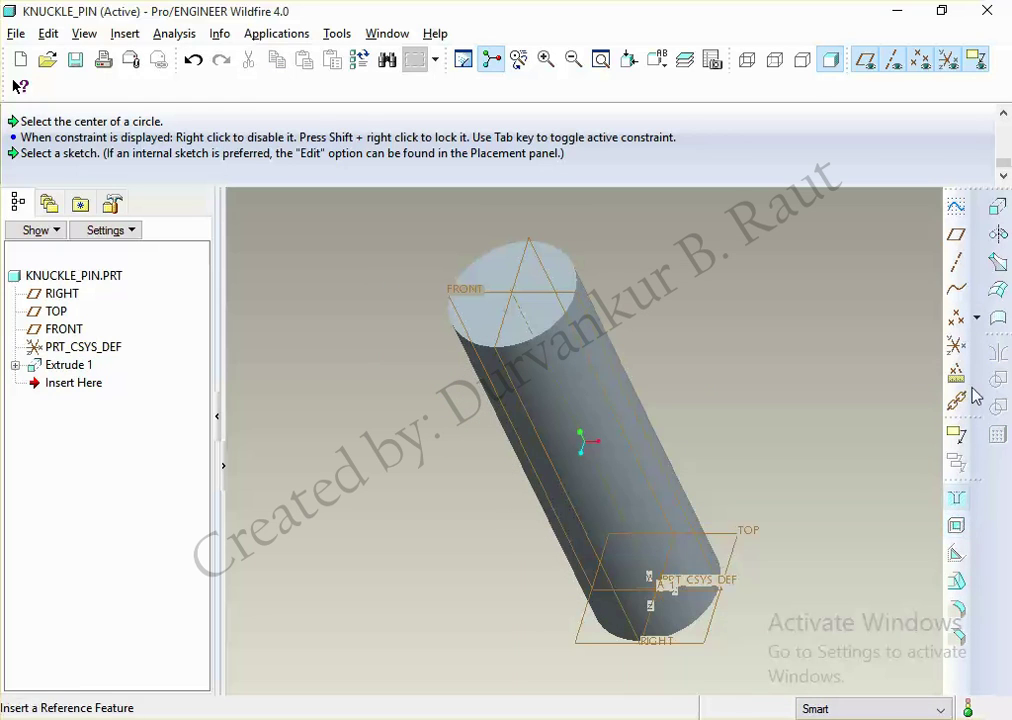
Step: Start a second extrusion and sketch a 30-diameter circle at the origin on the cylinder's end face
left_click(997, 205)
left_click(78, 174)
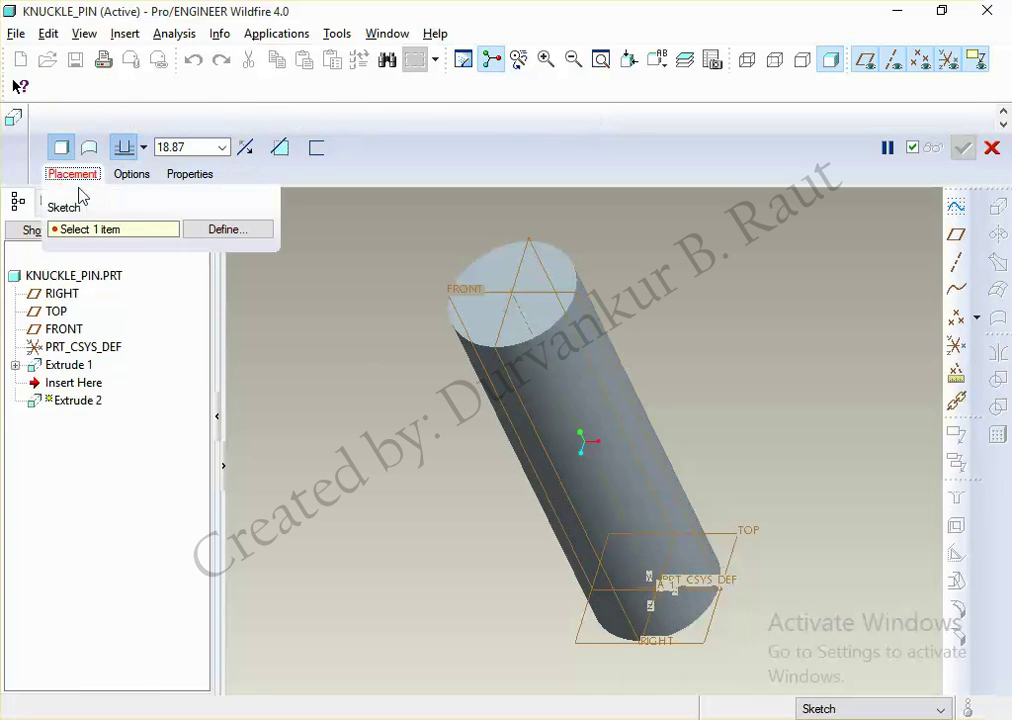
left_click(212, 232)
left_click(495, 265)
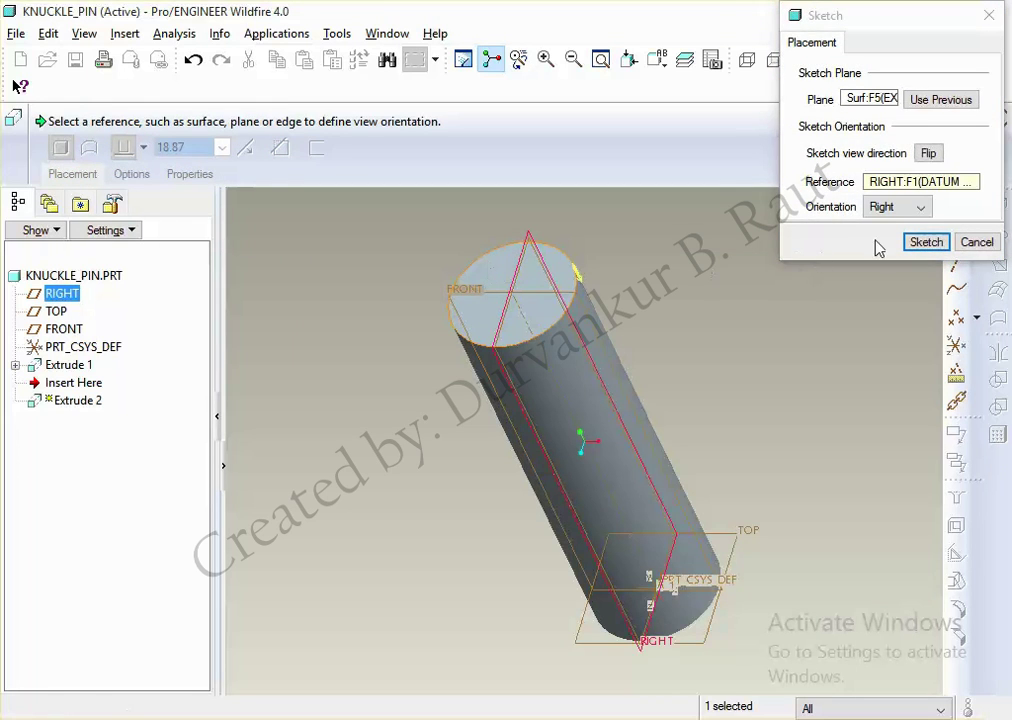
left_click(924, 242)
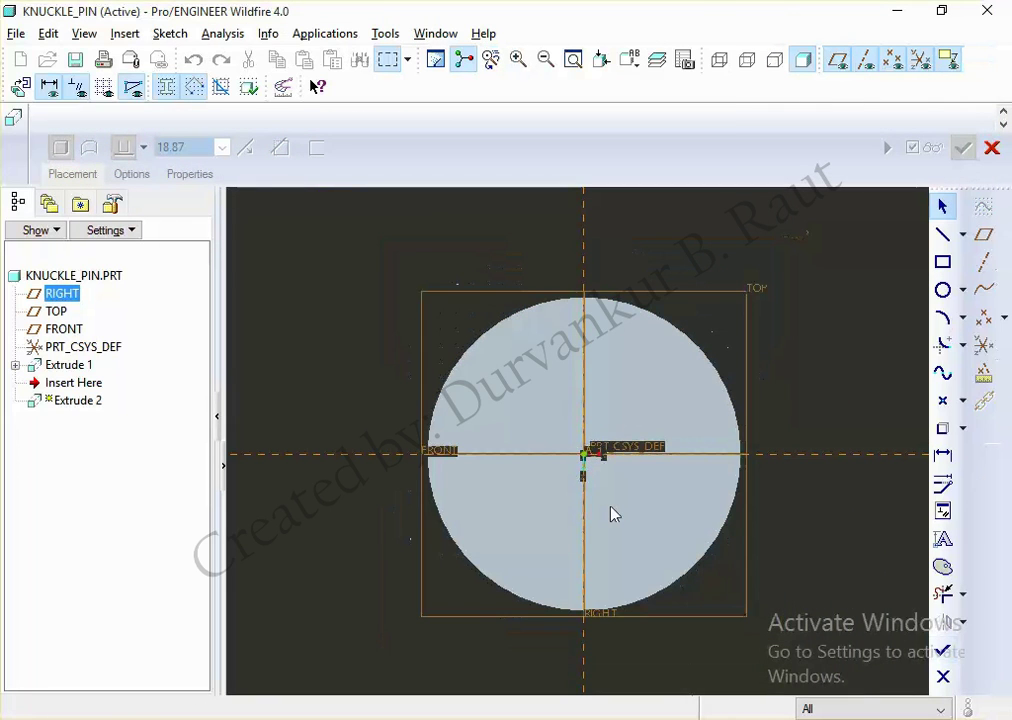
left_click(943, 290)
left_click(583, 453)
left_click(737, 628)
middle_click(859, 397)
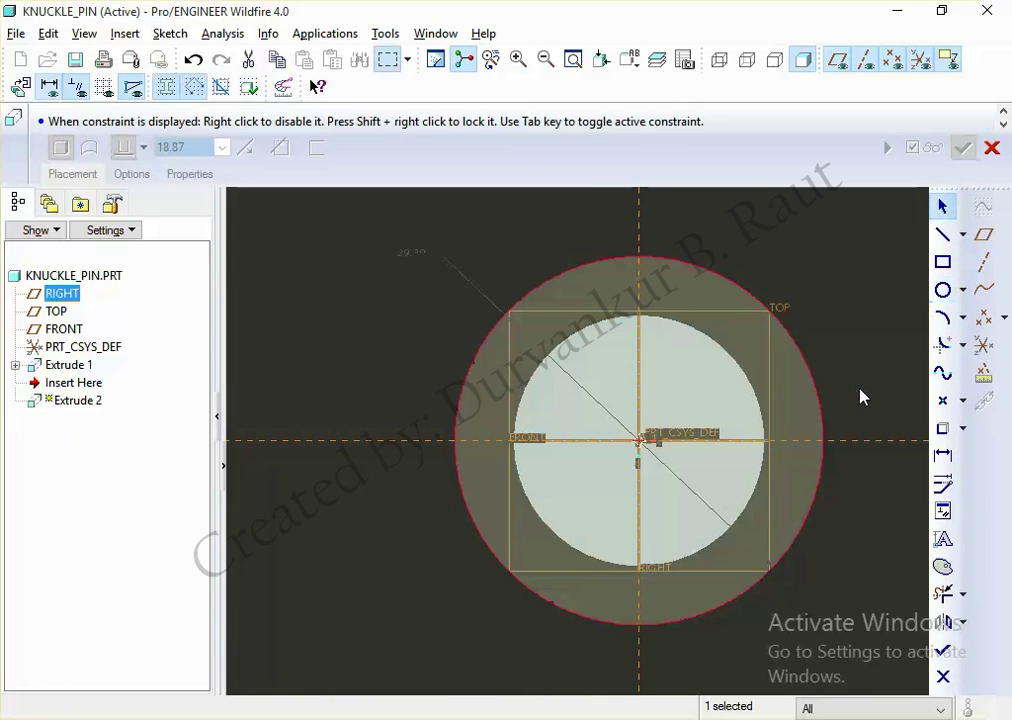
double_click(406, 259)
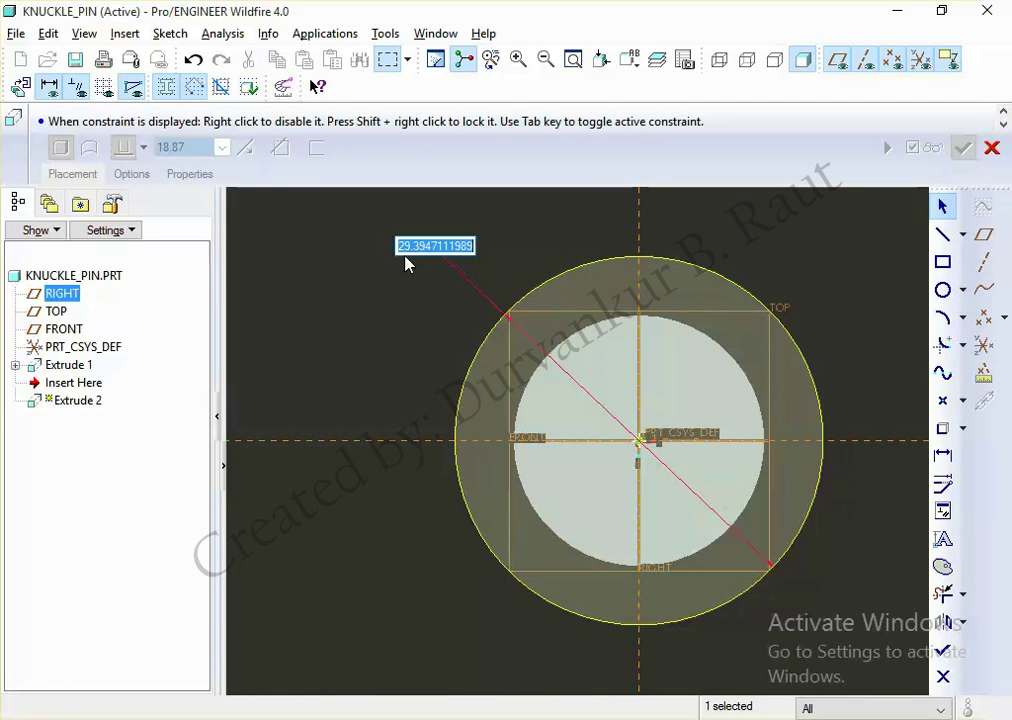
type("30")
key("Return")
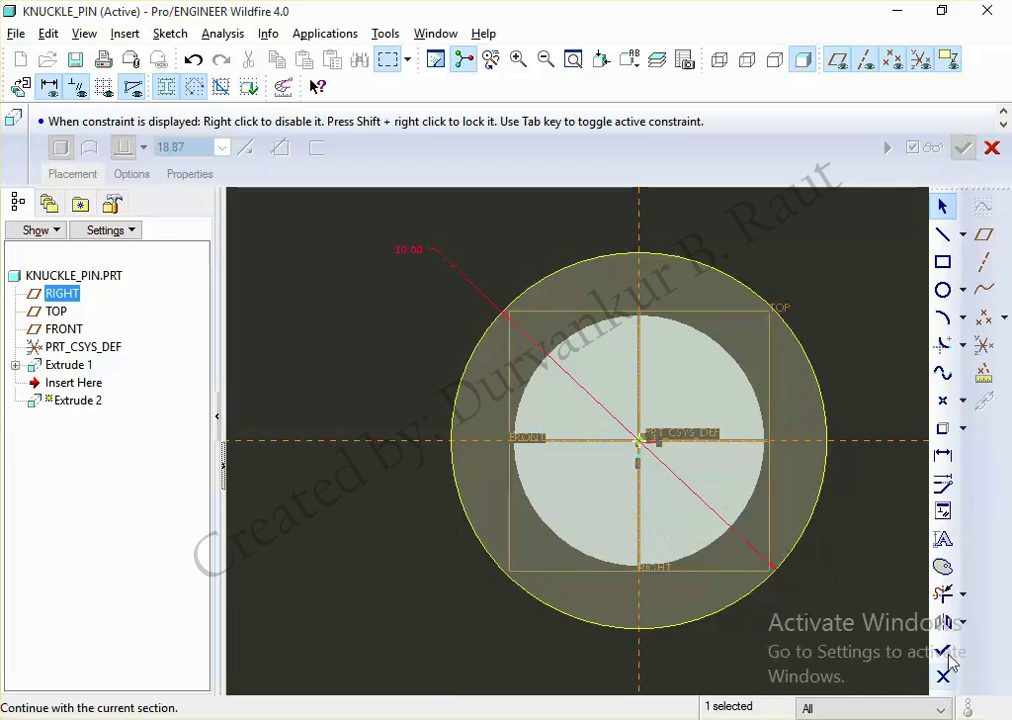
Step: Extrude the head circle 10 deep, reset to the standard view, and bring up the reference drawing
left_click(942, 650)
double_click(197, 148)
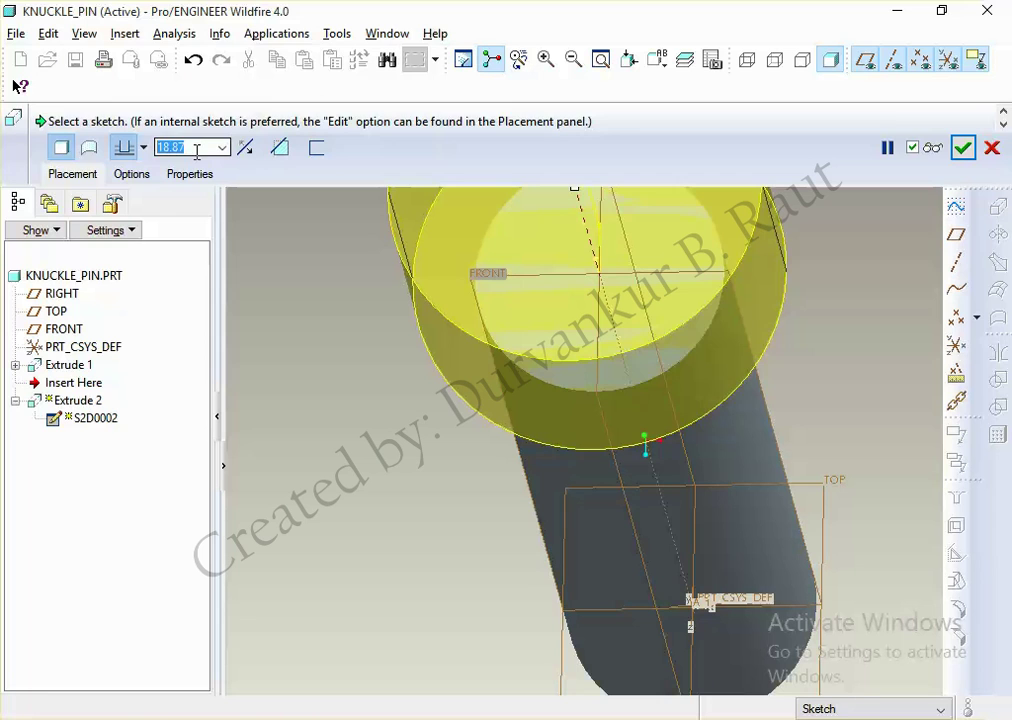
type("10")
key("Return")
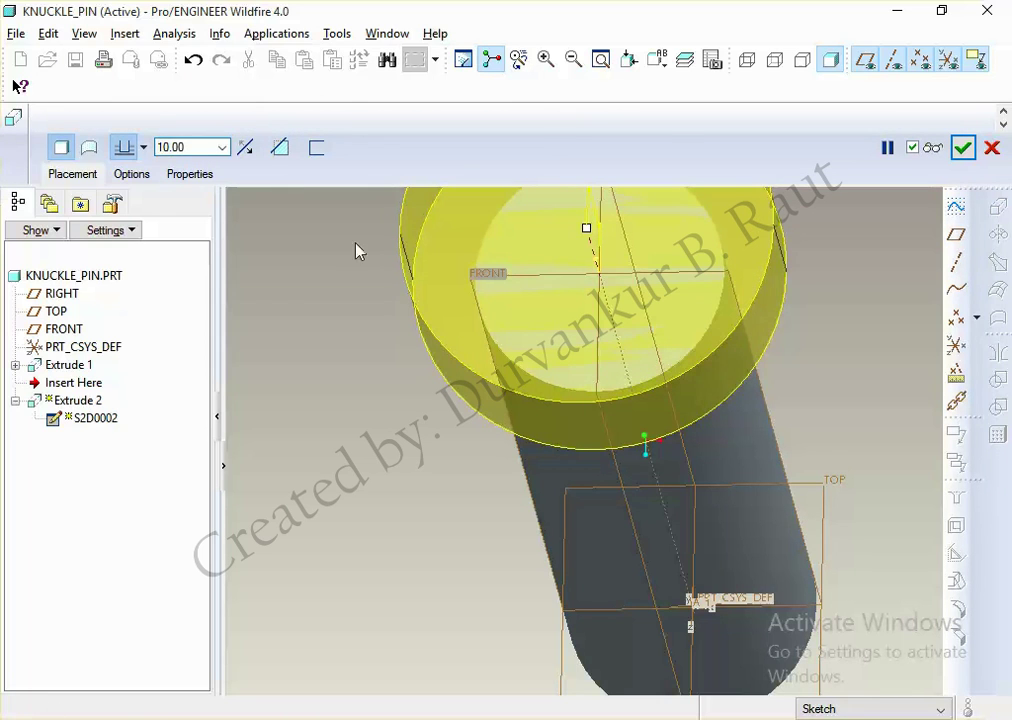
middle_click(350, 270)
key("ctrl+d")
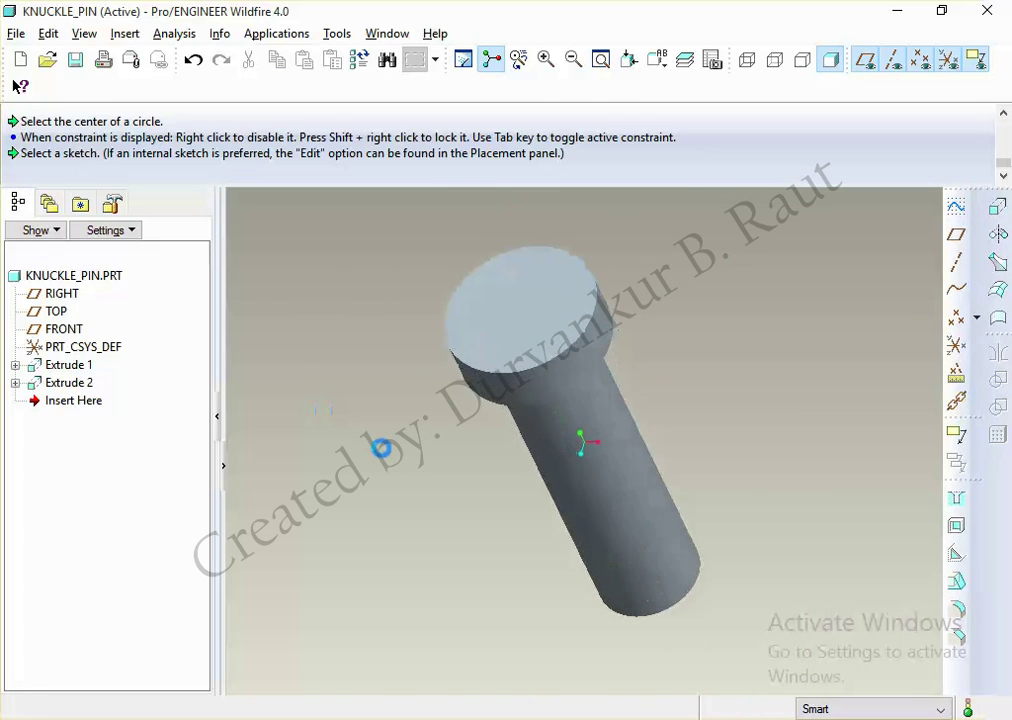
key("alt+Tab")
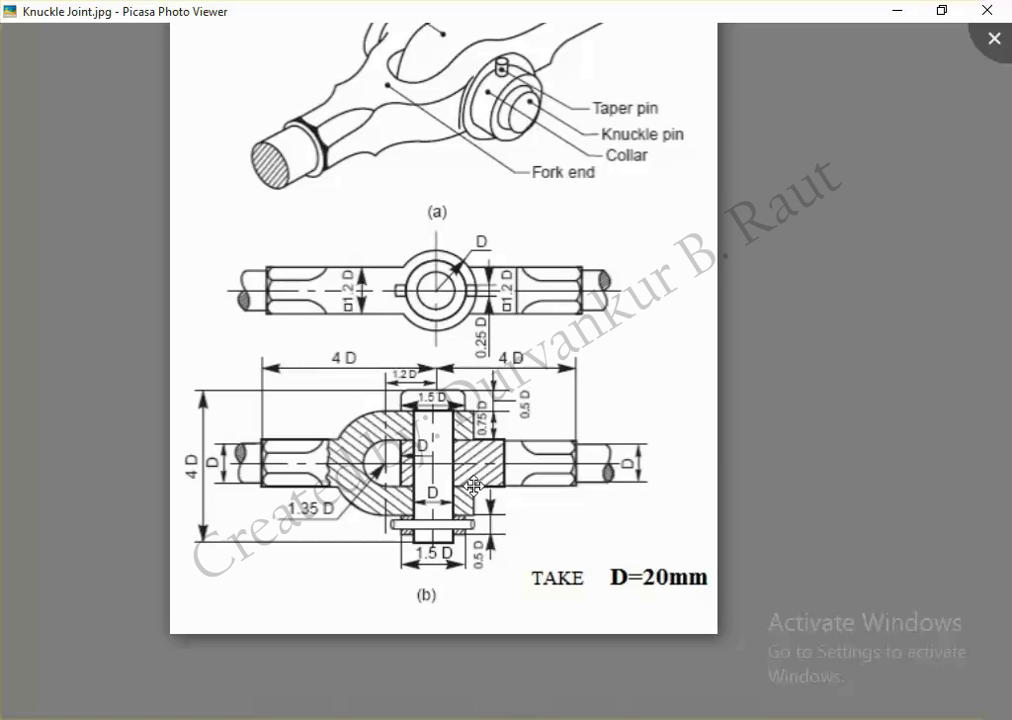
Step: Return from the knuckle joint drawing to the headed KNUCKLE_PIN model
key("alt+Tab")
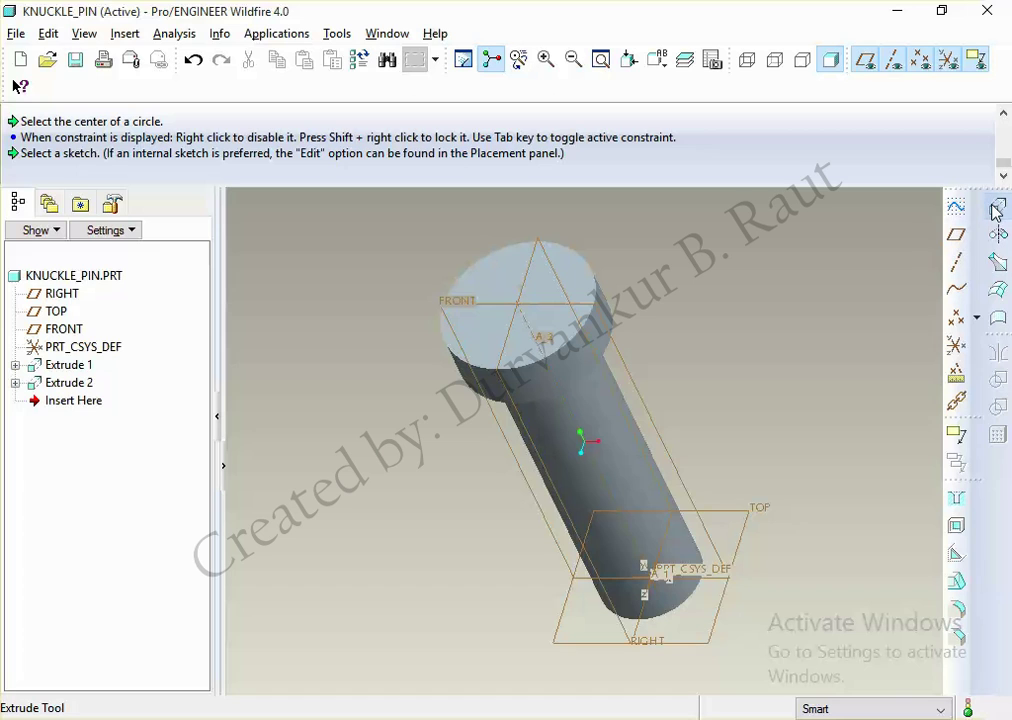
Step: Start a third extrusion sketched on the FRONT plane, with the model in hidden-line display
mouse_move(781, 440)
middle_mouse_down()
mouse_move(786, 398)
mouse_move(804, 440)
middle_mouse_up()
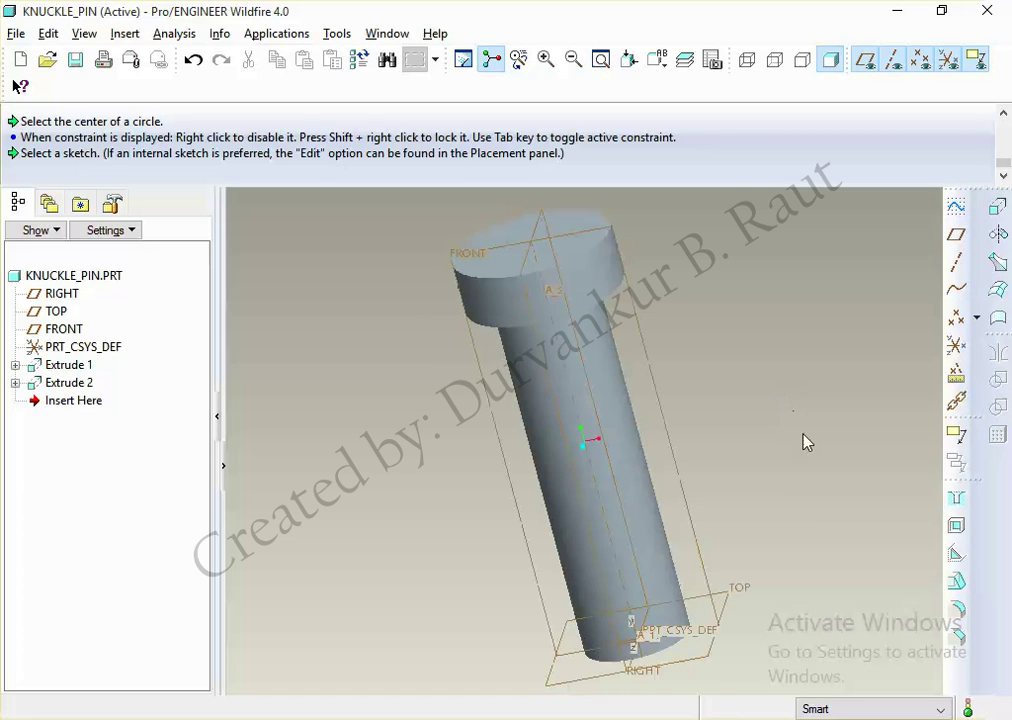
left_click(998, 206)
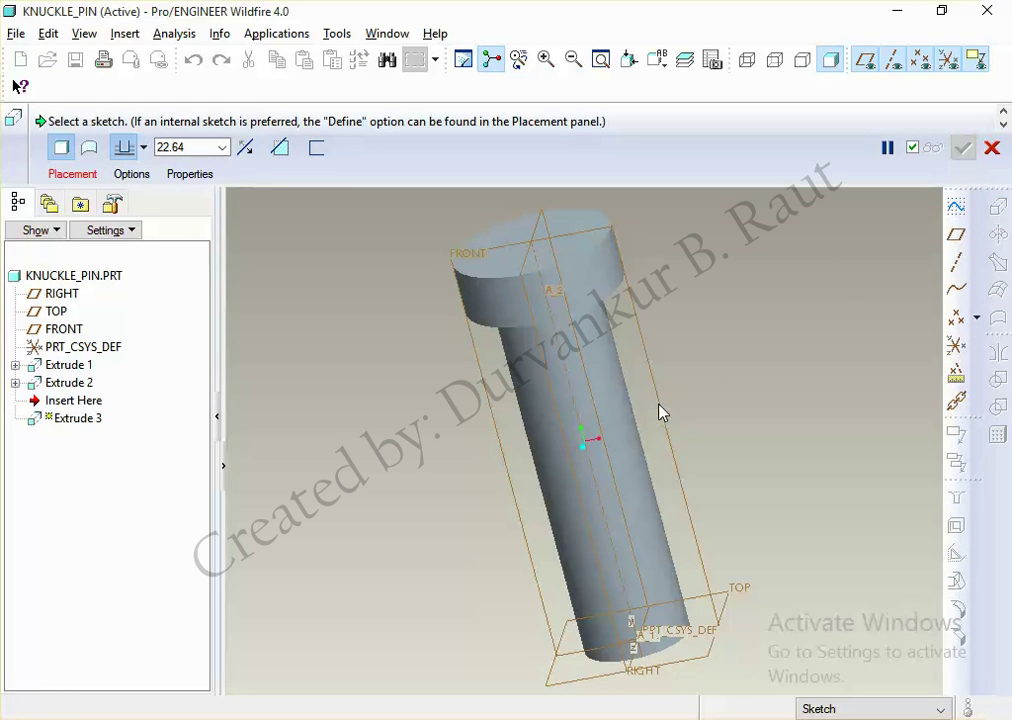
left_click(70, 175)
left_click(222, 230)
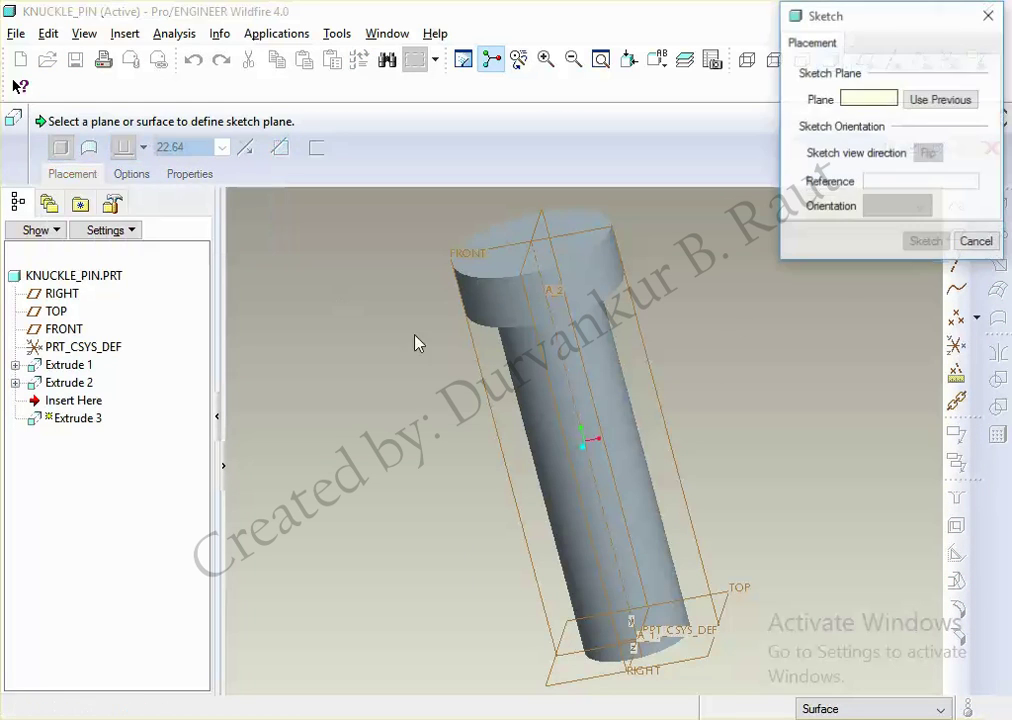
left_click(485, 409)
left_click(926, 242)
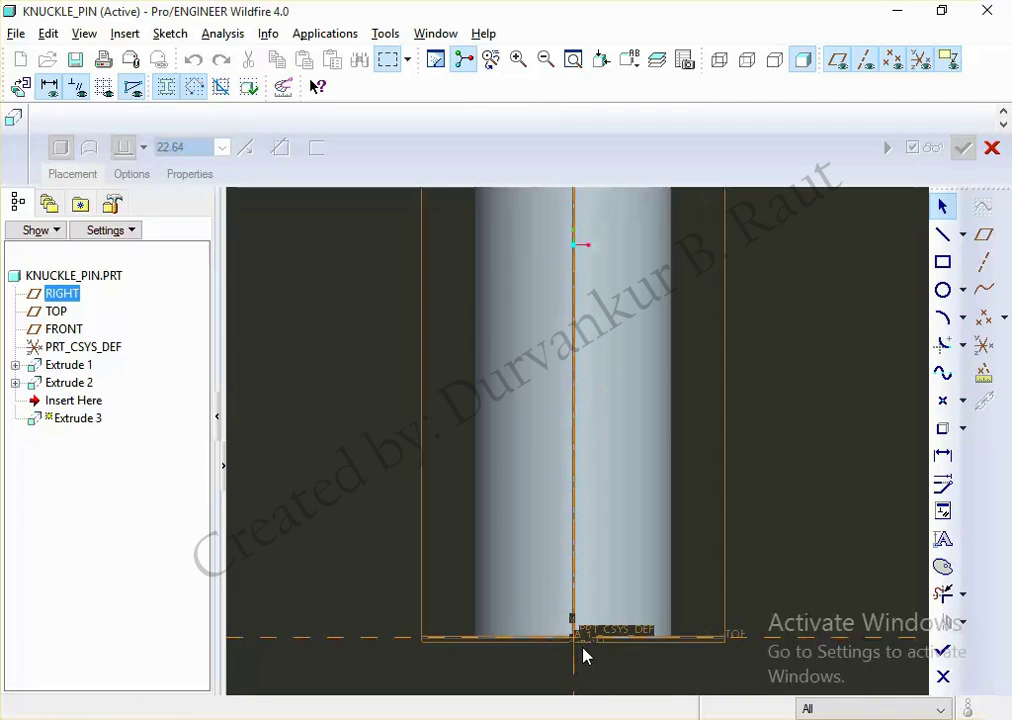
left_click(747, 61)
Step: Draw a small circle on the pin centreline near its lower end, then view the reference drawing
left_click(942, 289)
left_click(600, 473)
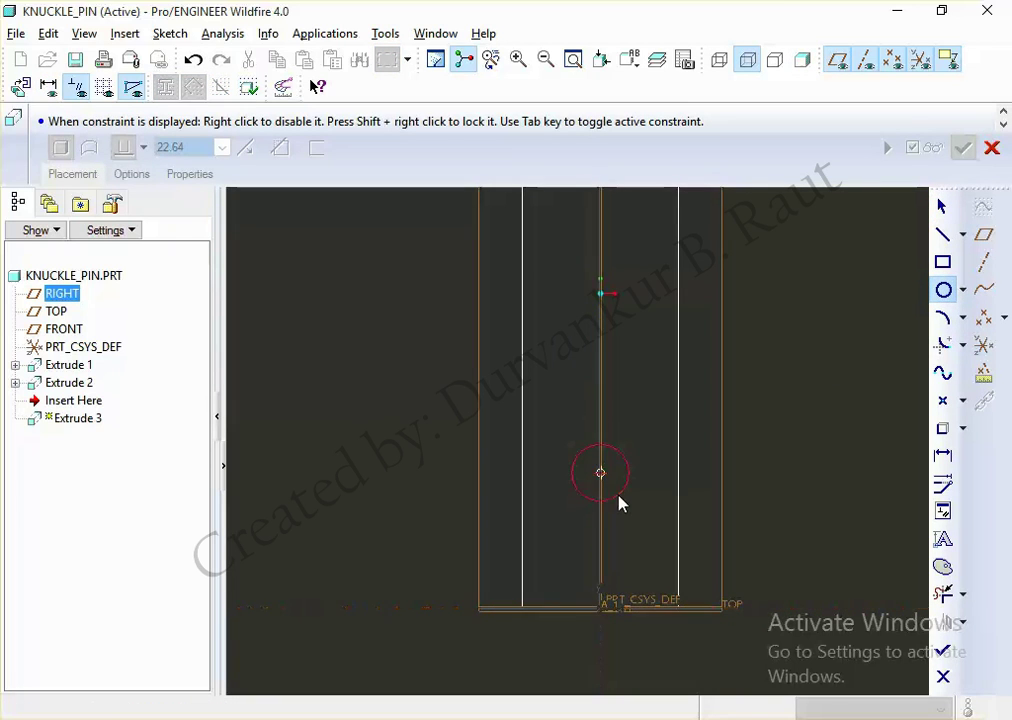
left_click(619, 503)
middle_click(793, 524)
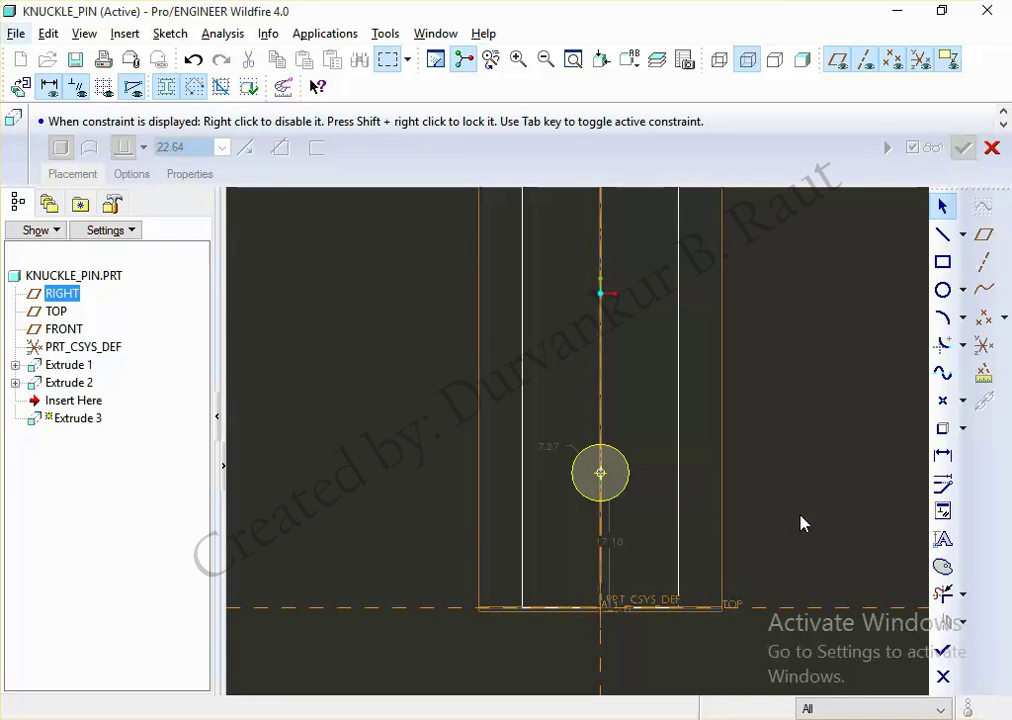
key("alt+Tab")
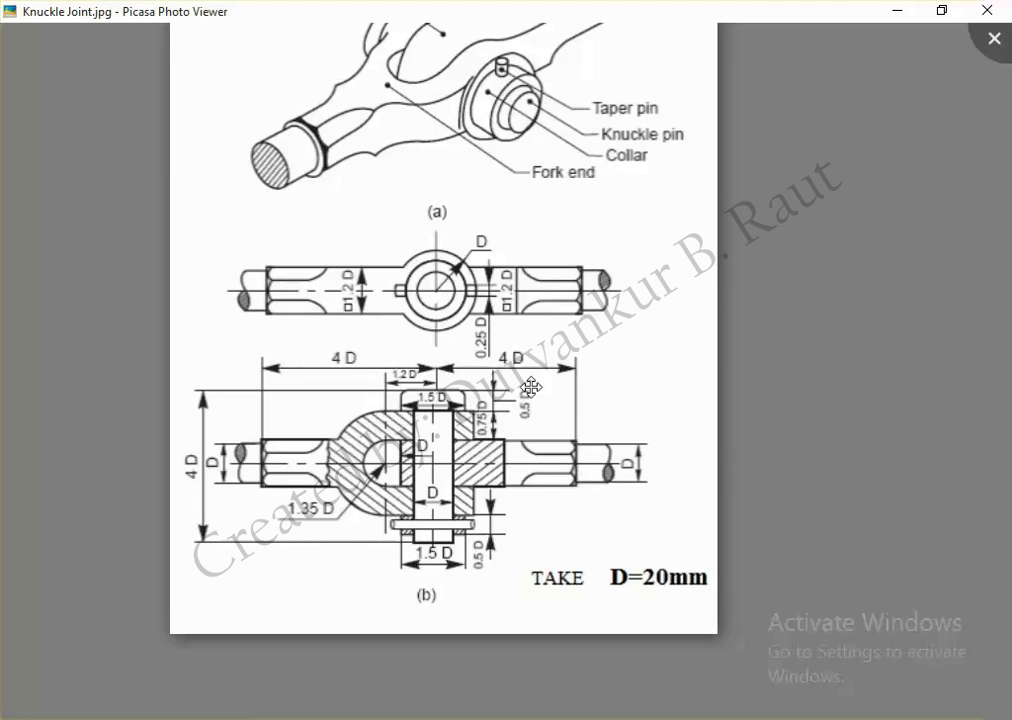
Step: Check the hole size on the drawing and set the sketched circle's diameter to 5.00
left_click_drag(526, 194, 518, 290)
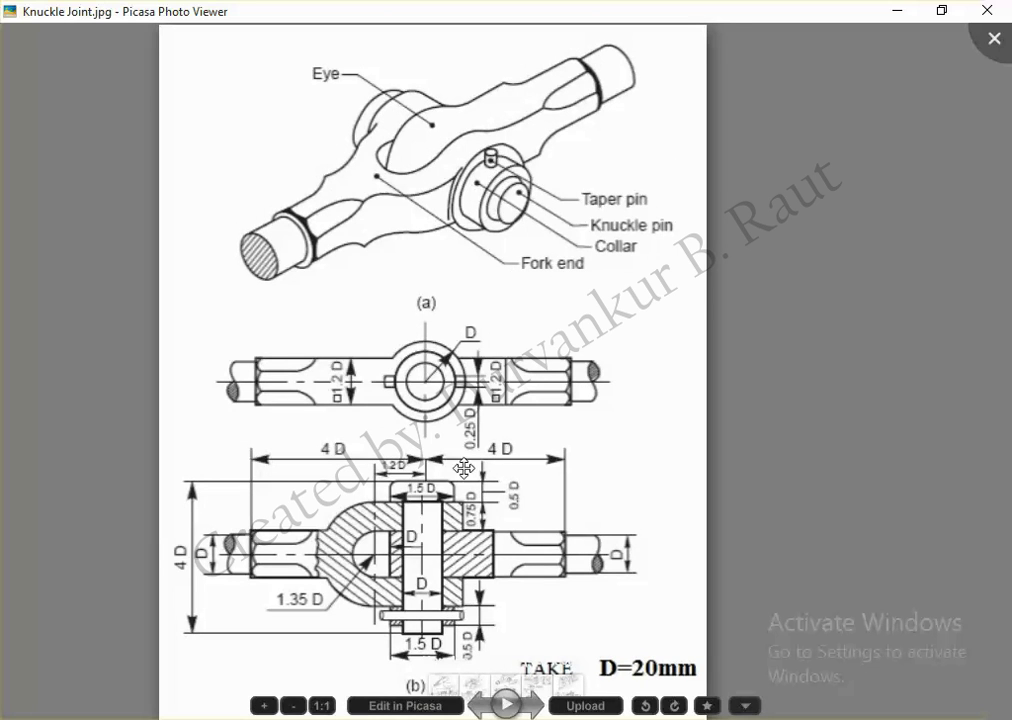
scroll(464, 468, "up", 3)
scroll(474, 384, "up", 3)
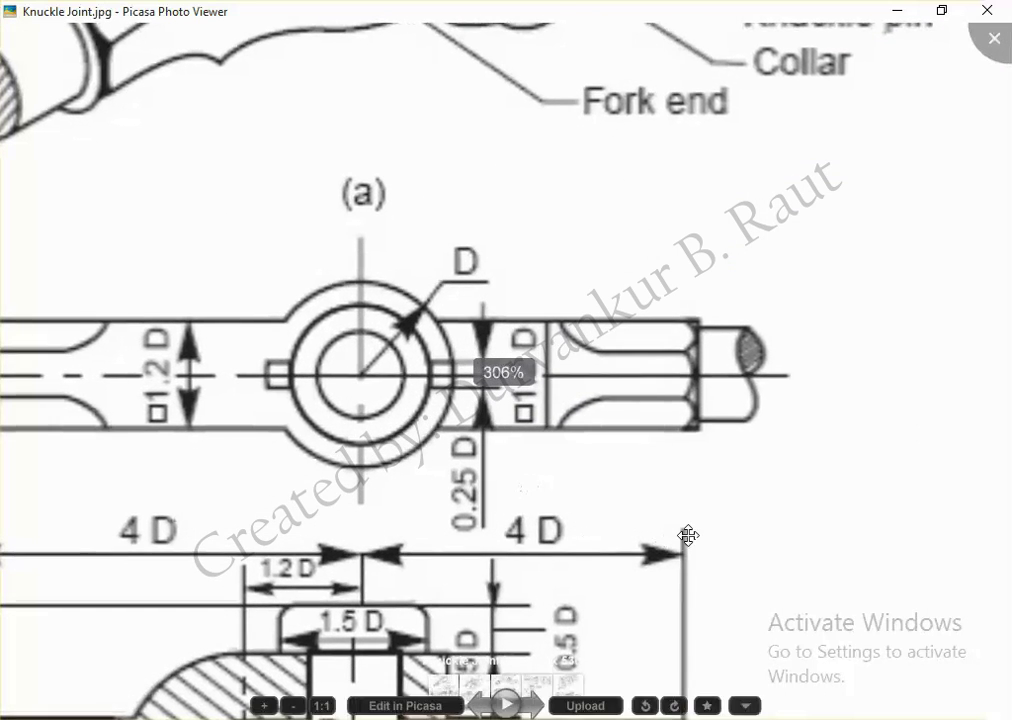
key("Escape")
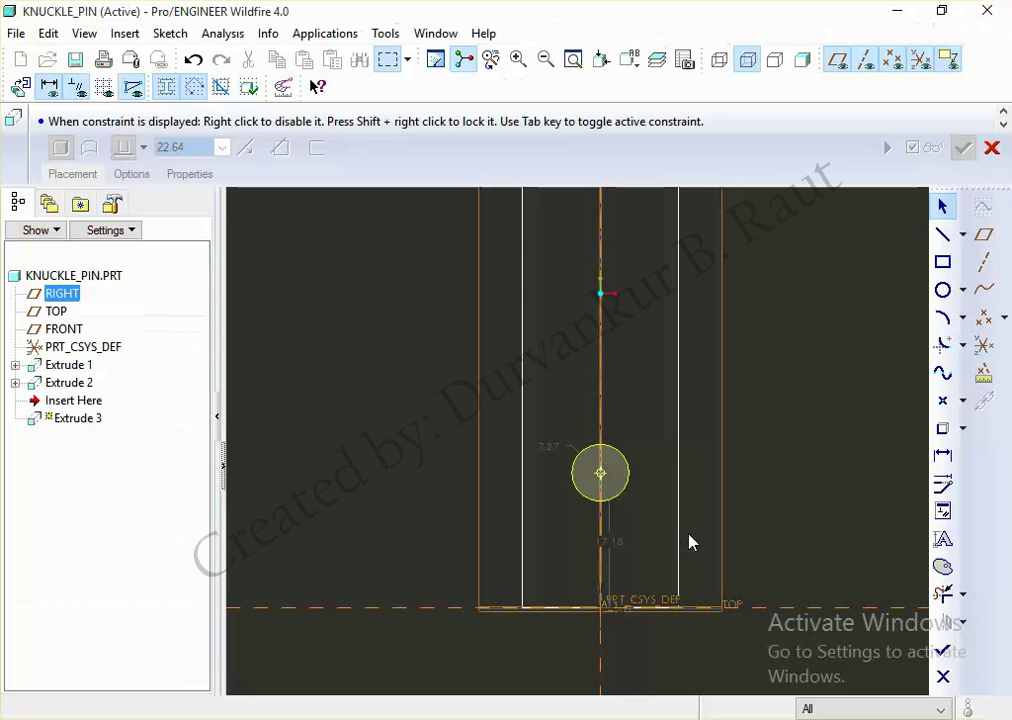
double_click(556, 450)
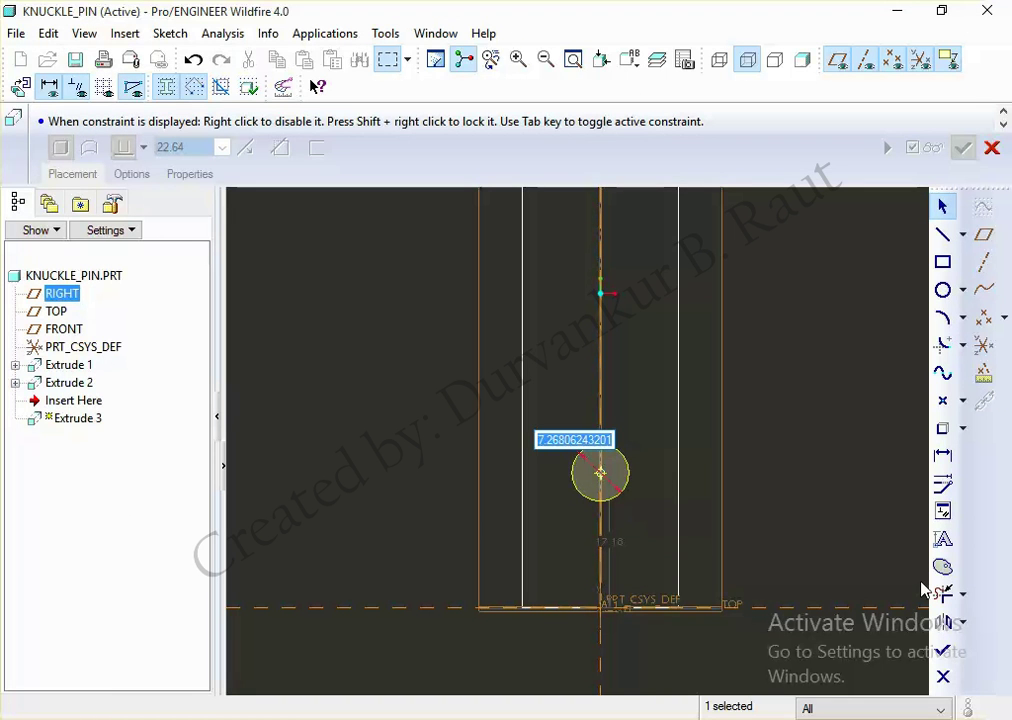
key("Return")
Step: Re-check the drawing's dimensions and begin editing the hole's height above the pin's end
key("alt+Tab")
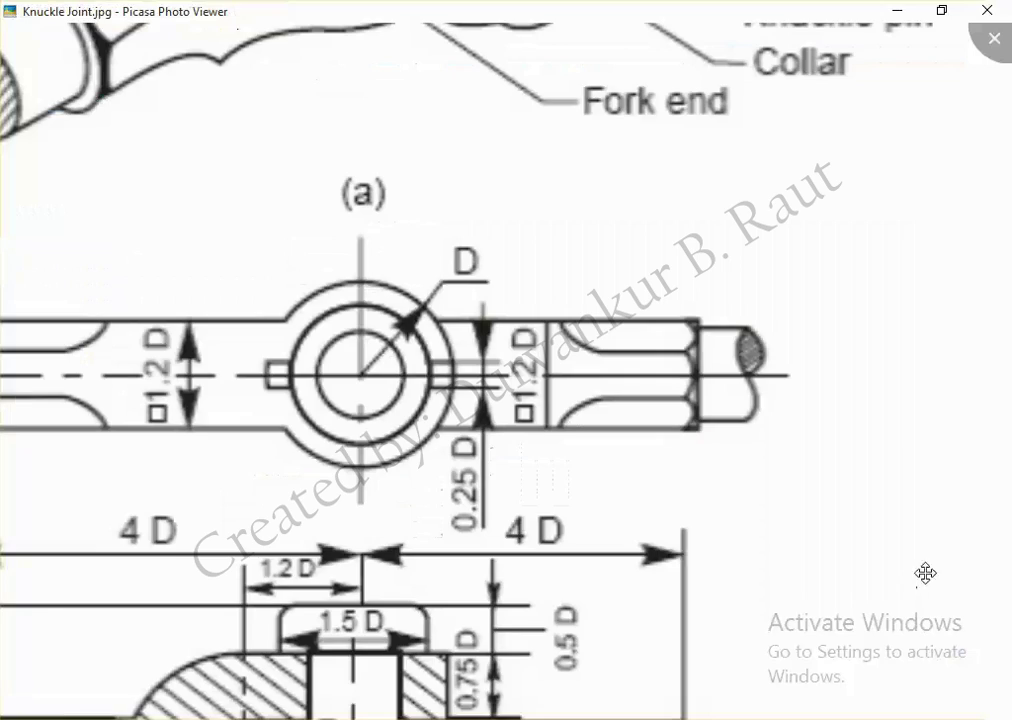
scroll(707, 386, "down", 5)
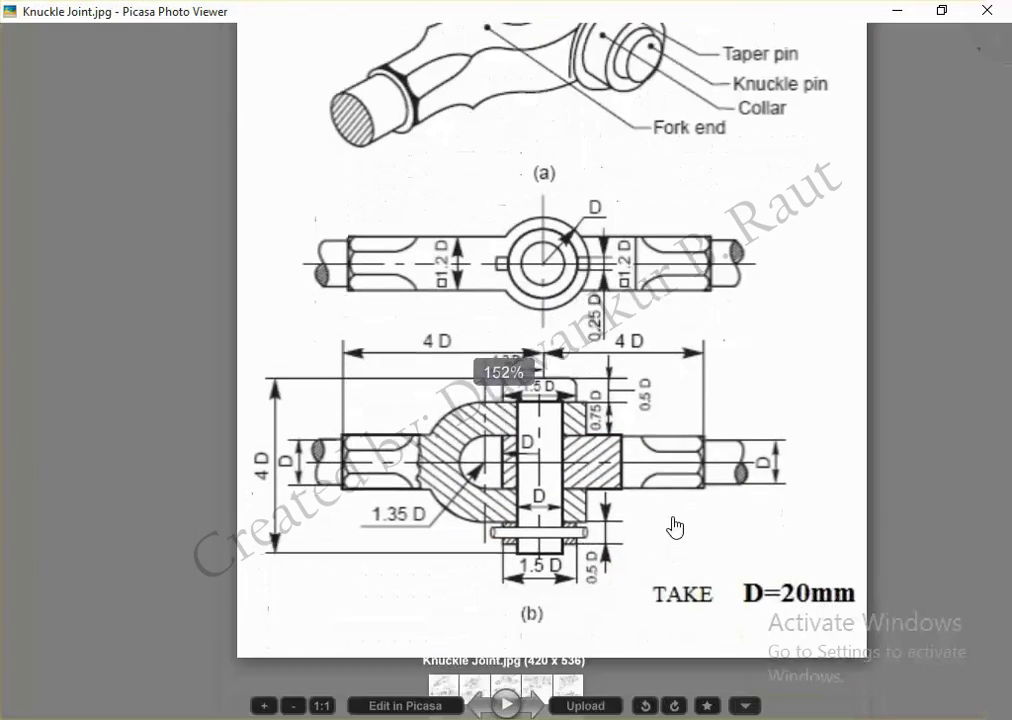
scroll(551, 487, "up", 3)
scroll(551, 487, "up", 2)
scroll(553, 485, "up", 2)
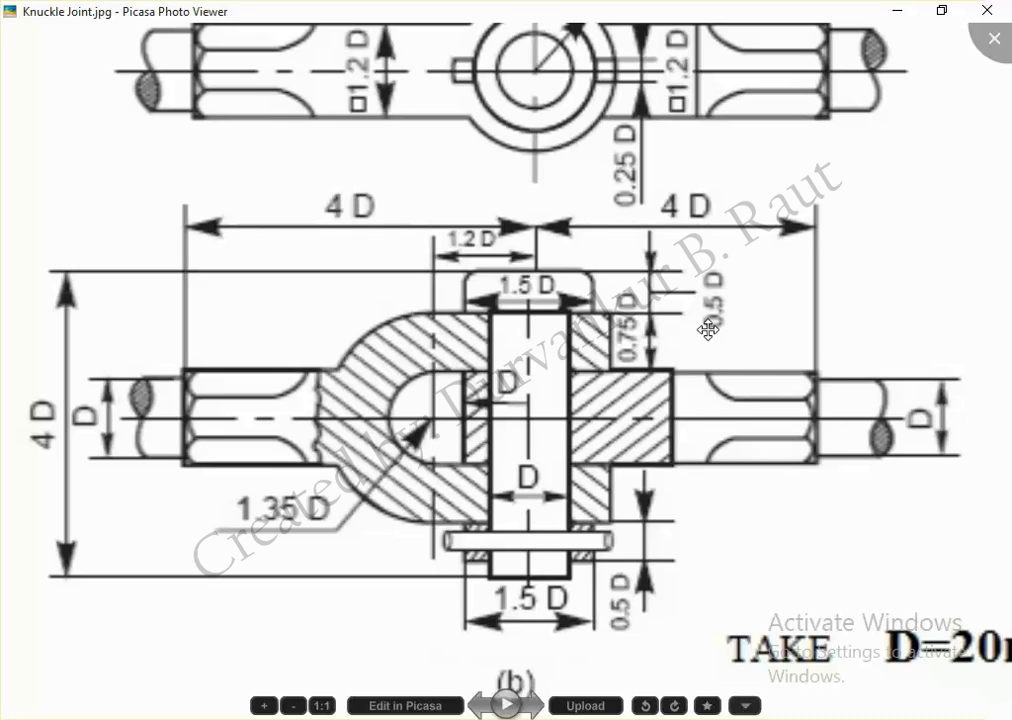
key("Escape")
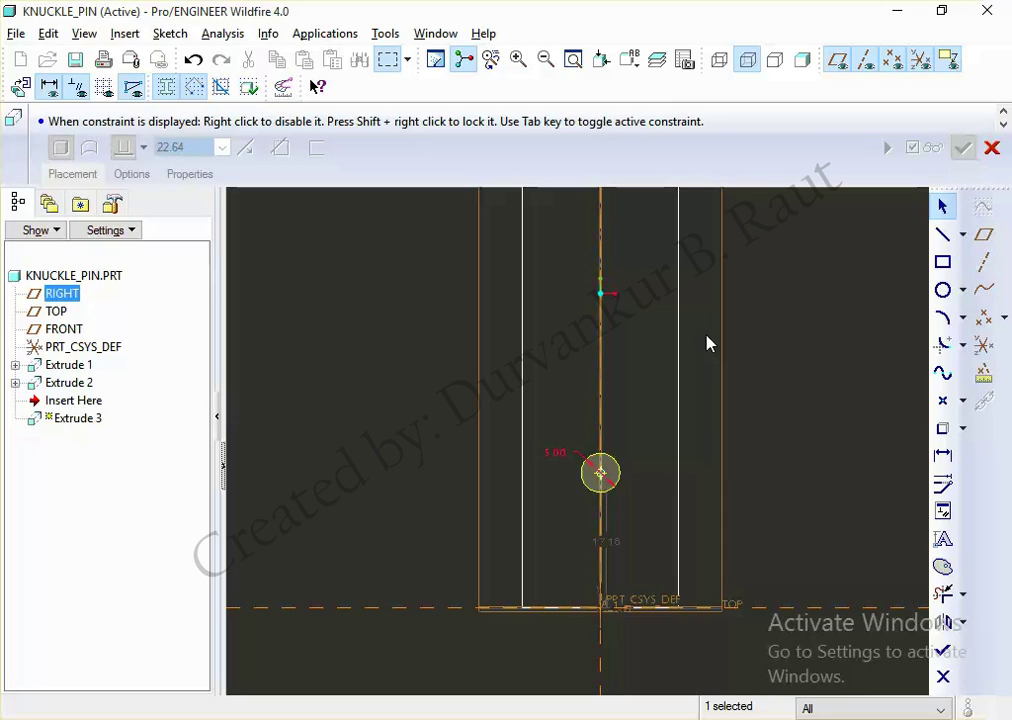
double_click(612, 543)
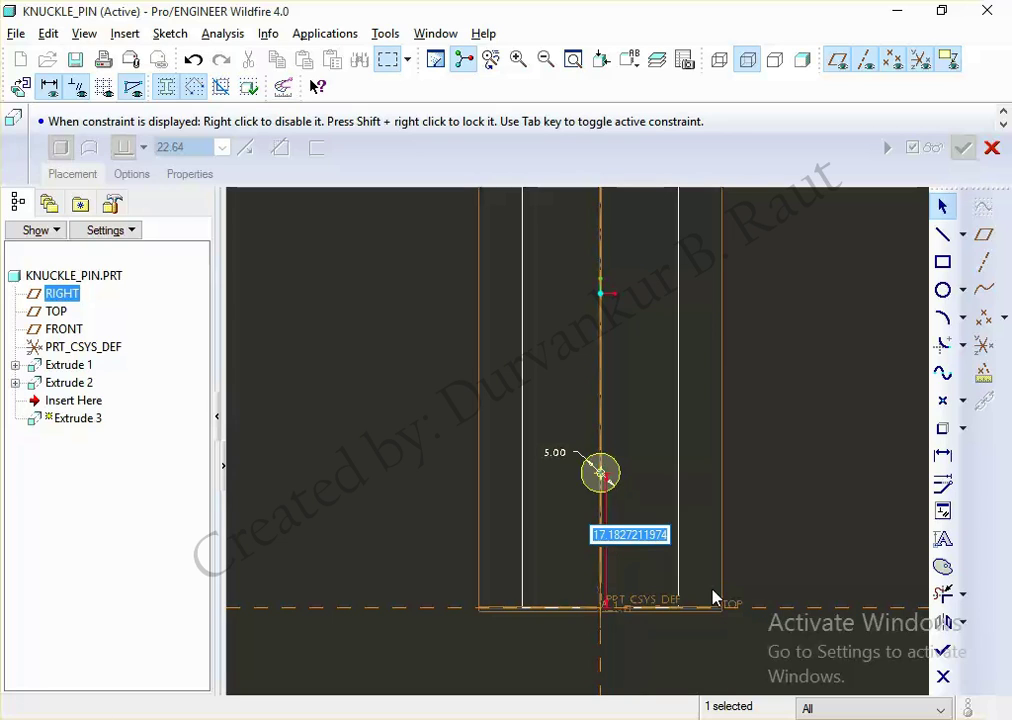
key("super+r")
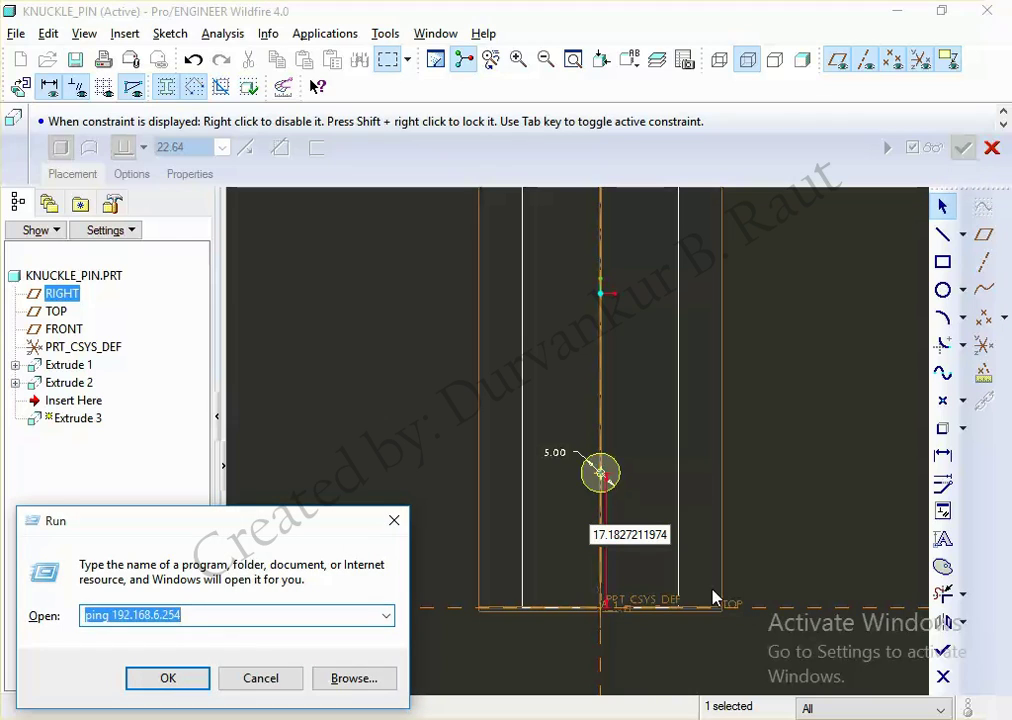
Step: Compute 4 − 3.325 = 0.675 in Windows Calculator, then close it
type("calc")
key("Return")
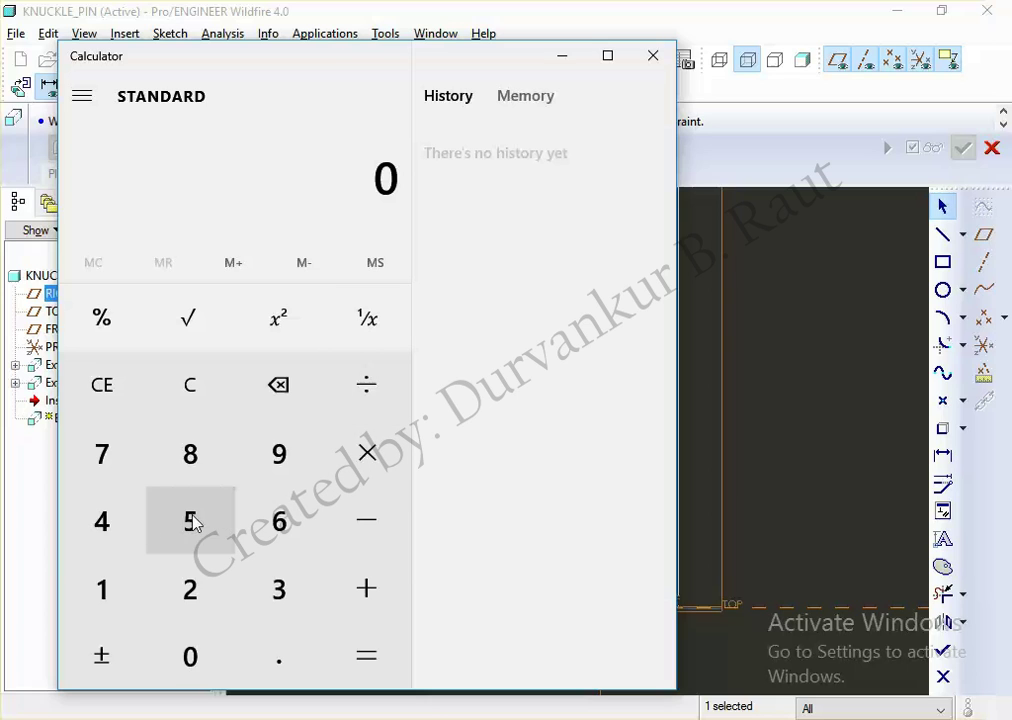
left_click(106, 523)
type("- 3.32")
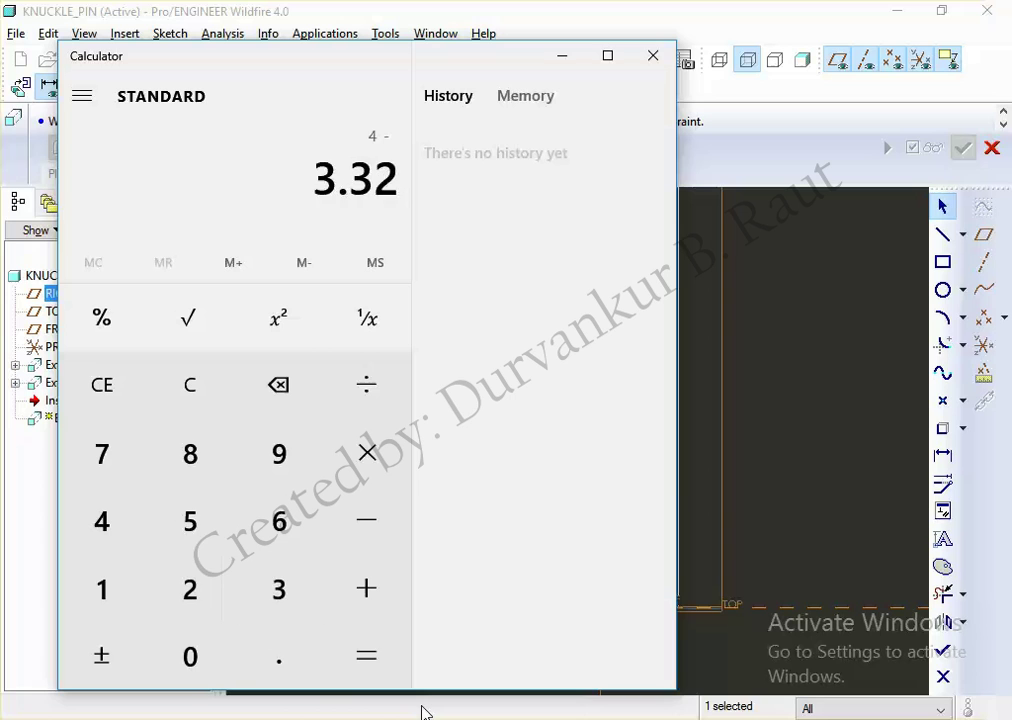
type("5")
key("Return")
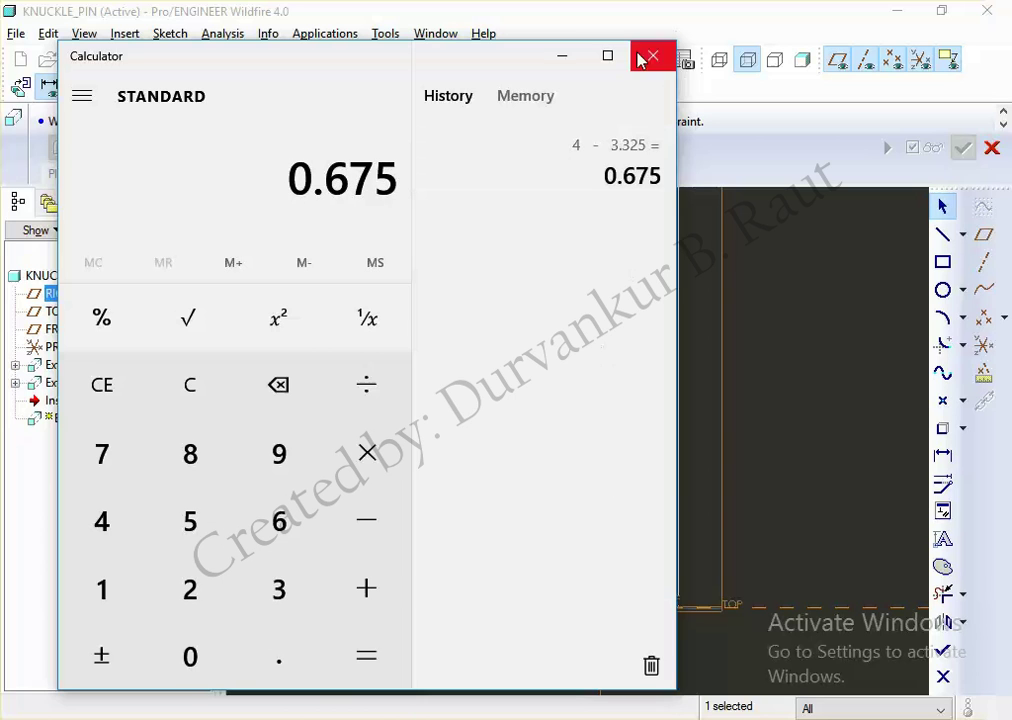
left_click(656, 57)
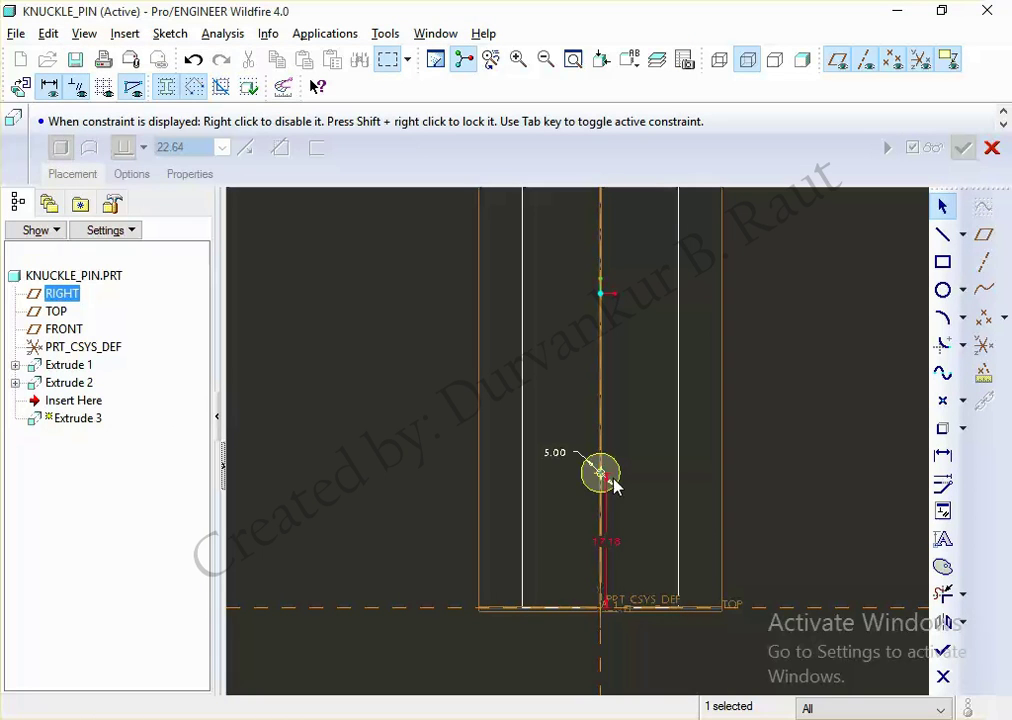
Step: Set the hole's height to 13.500 above the pin's end and finish the sketch
double_click(609, 540)
type("0.675*20")
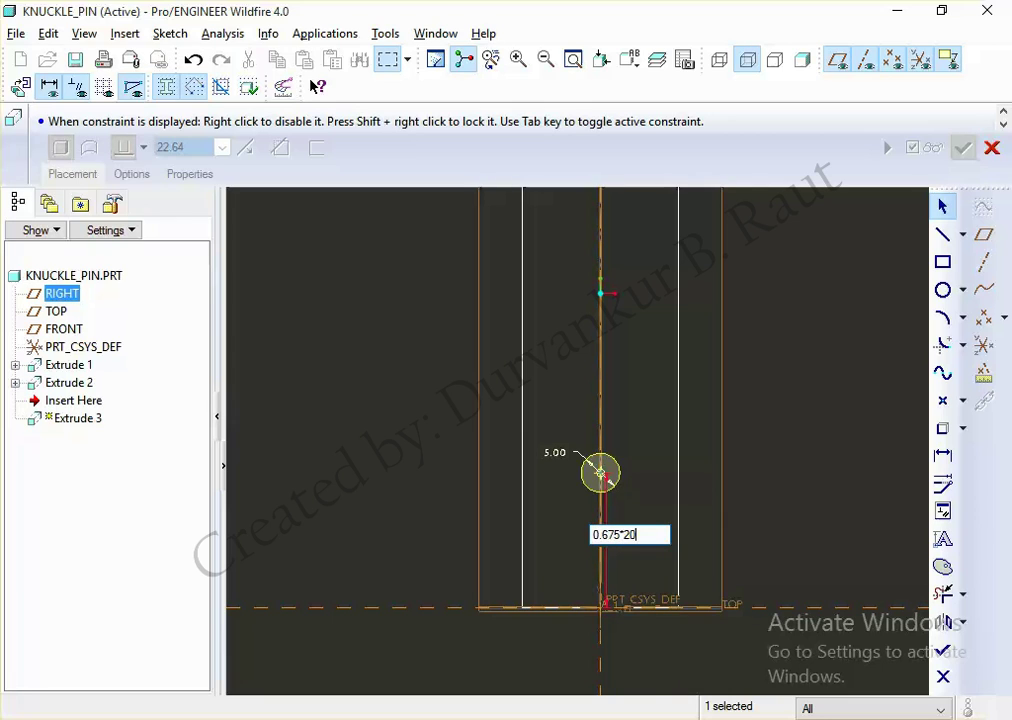
key("Return")
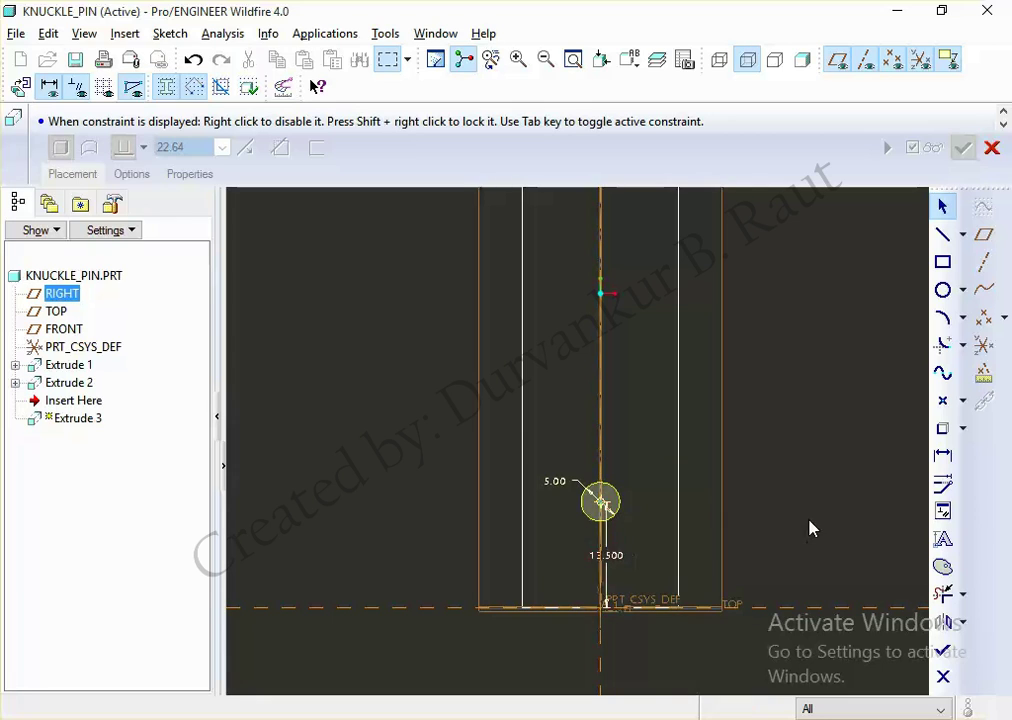
left_click(944, 645)
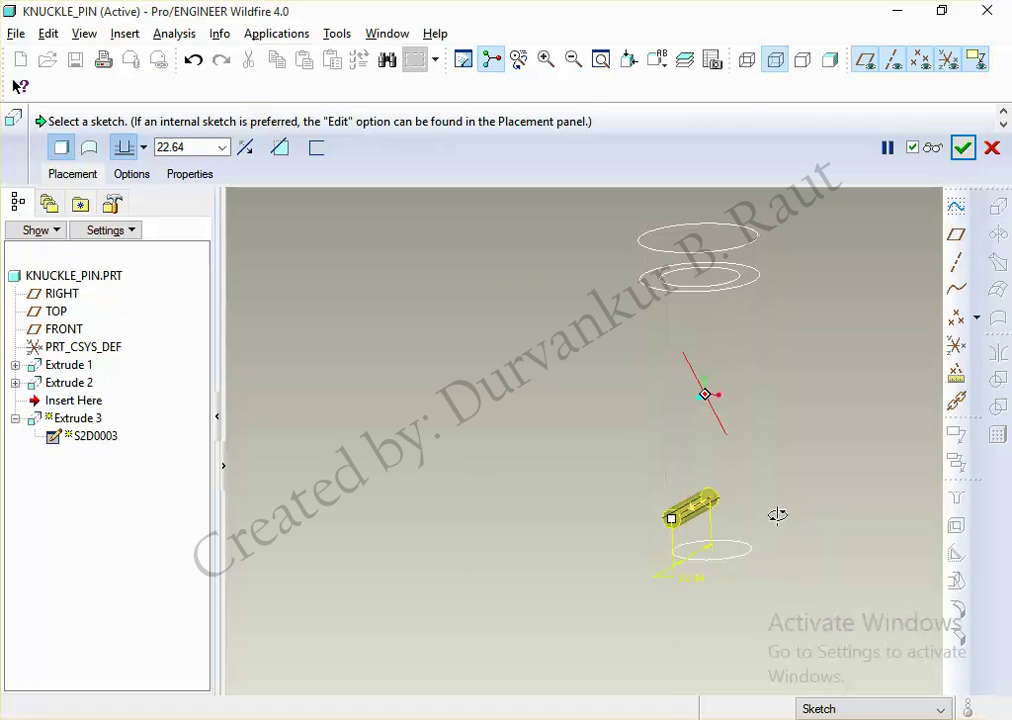
Step: Make the extrusion remove material, Through All on both sides, and accept the cross hole
left_click(280, 148)
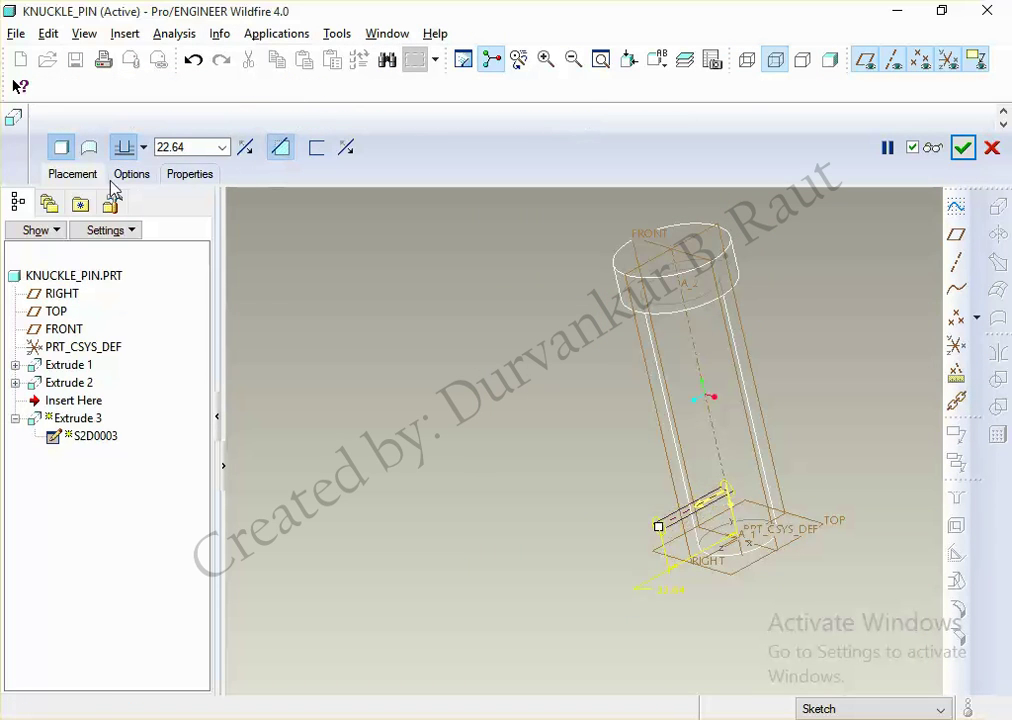
left_click(131, 174)
left_click(268, 265)
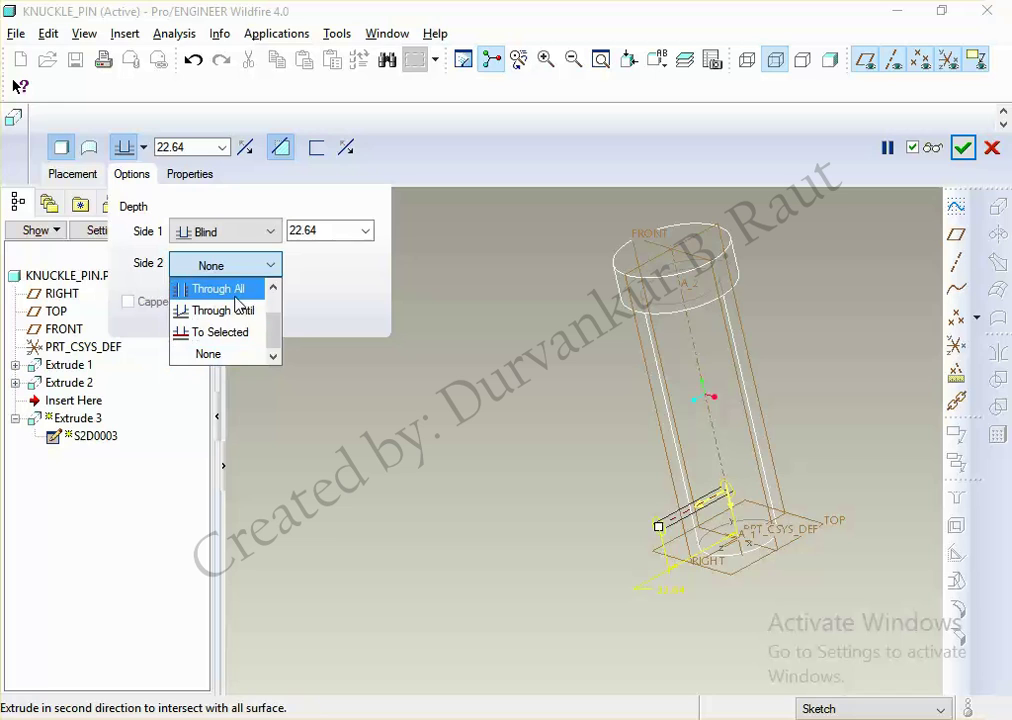
left_click(185, 287)
left_click(243, 234)
left_click(226, 320)
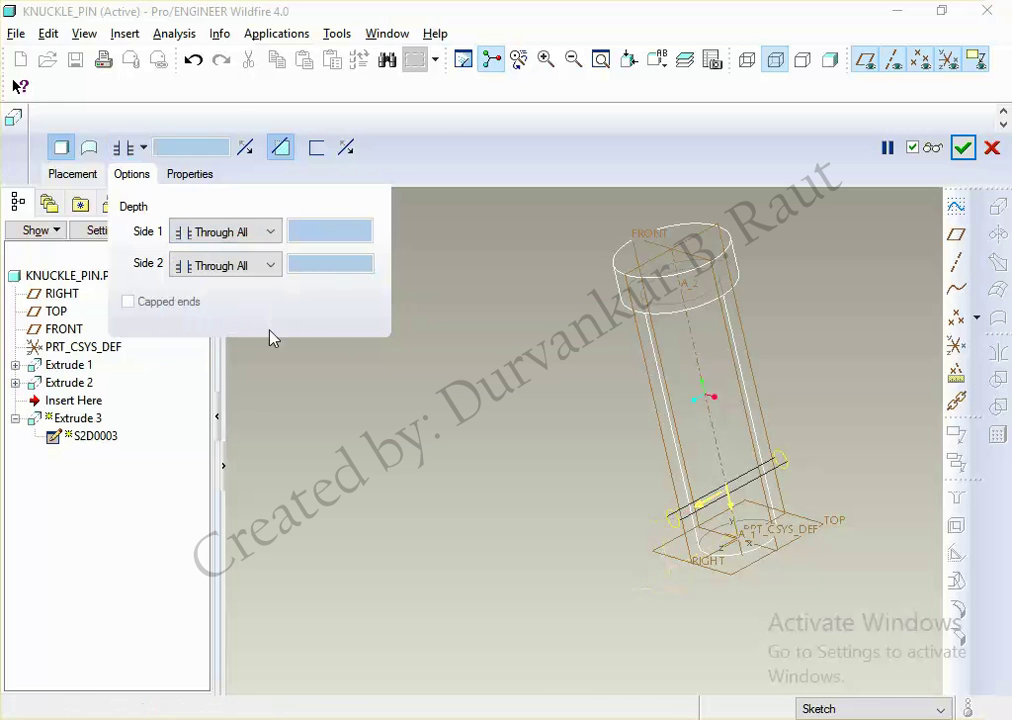
middle_click(487, 298)
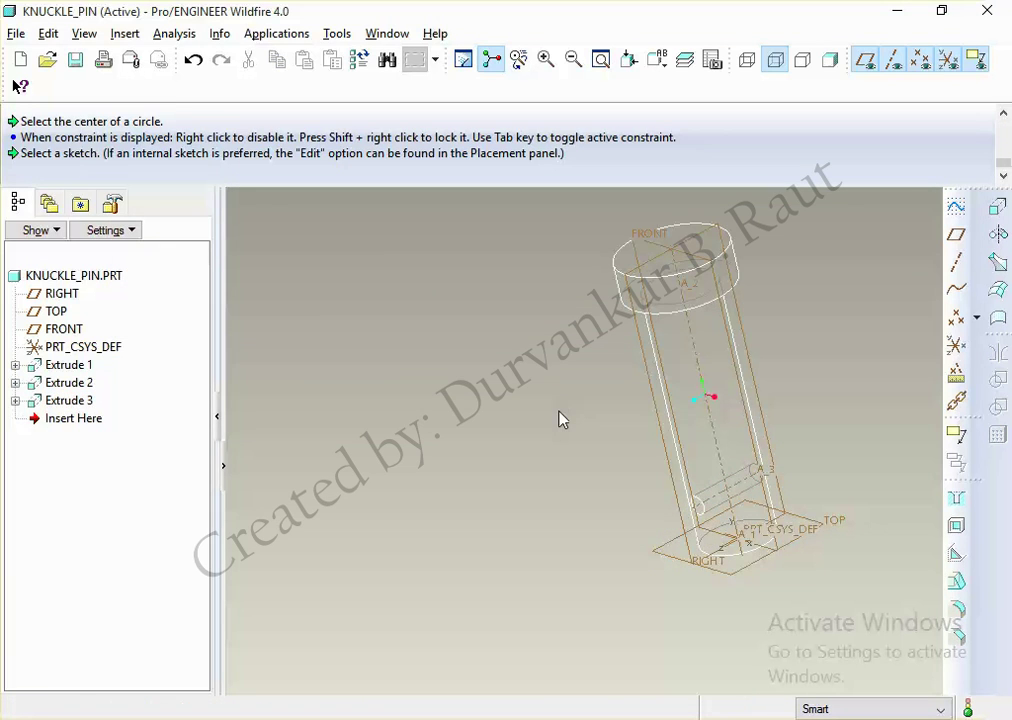
Step: Shade the pin, inspect the cross hole, and save KNUCKLE_PIN
left_click(830, 59)
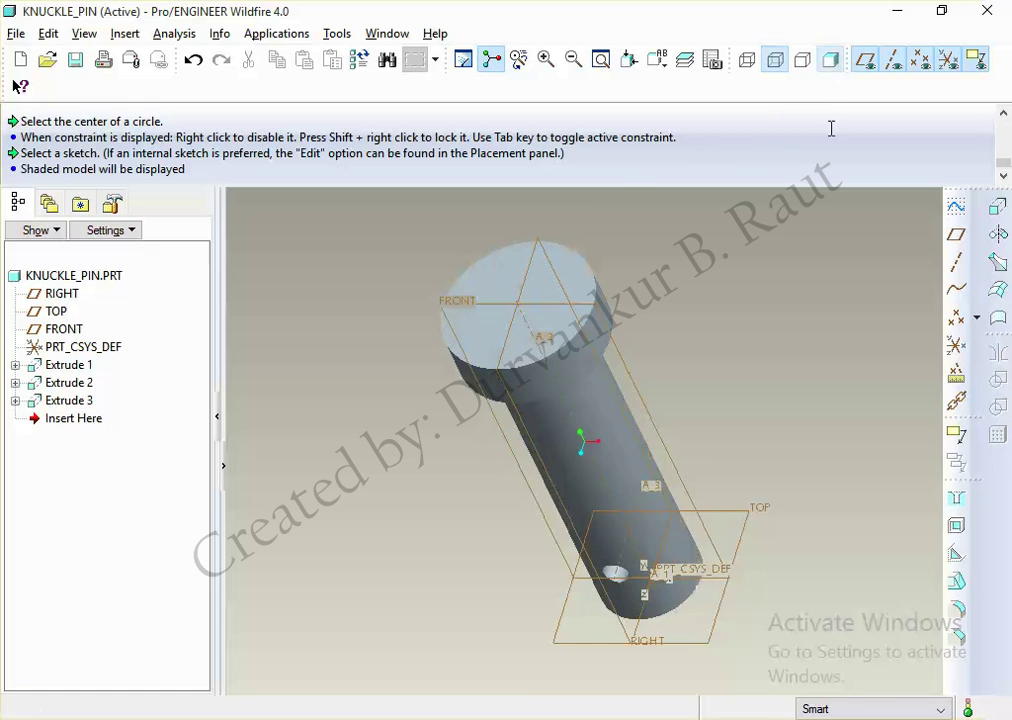
middle_click_drag(816, 436, 840, 394)
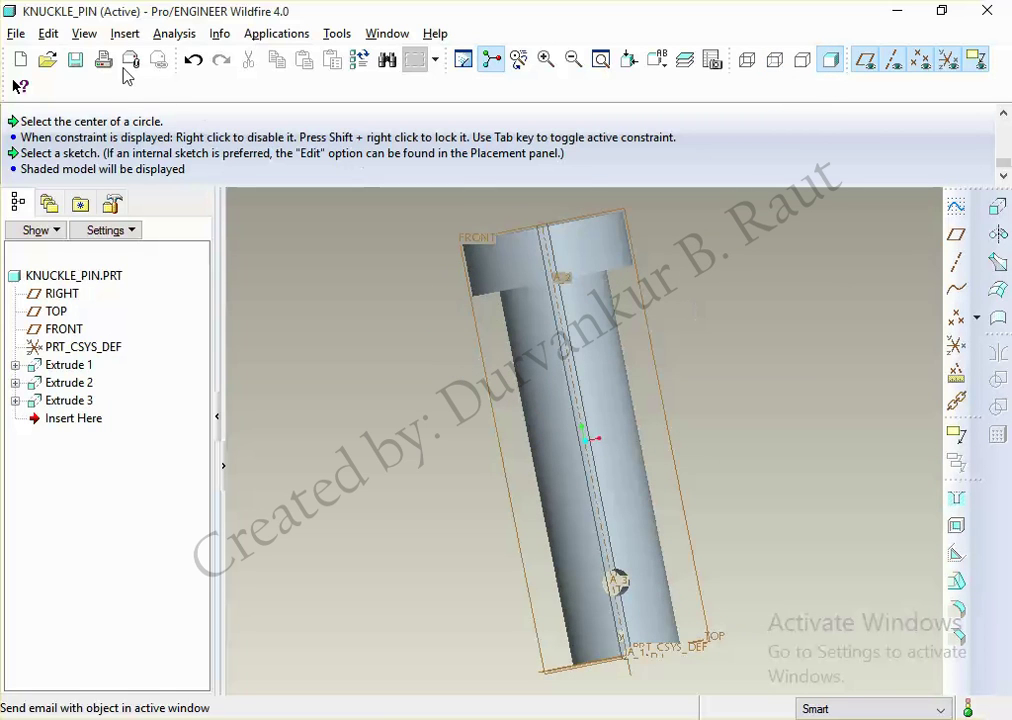
left_click(75, 60)
key("Return")
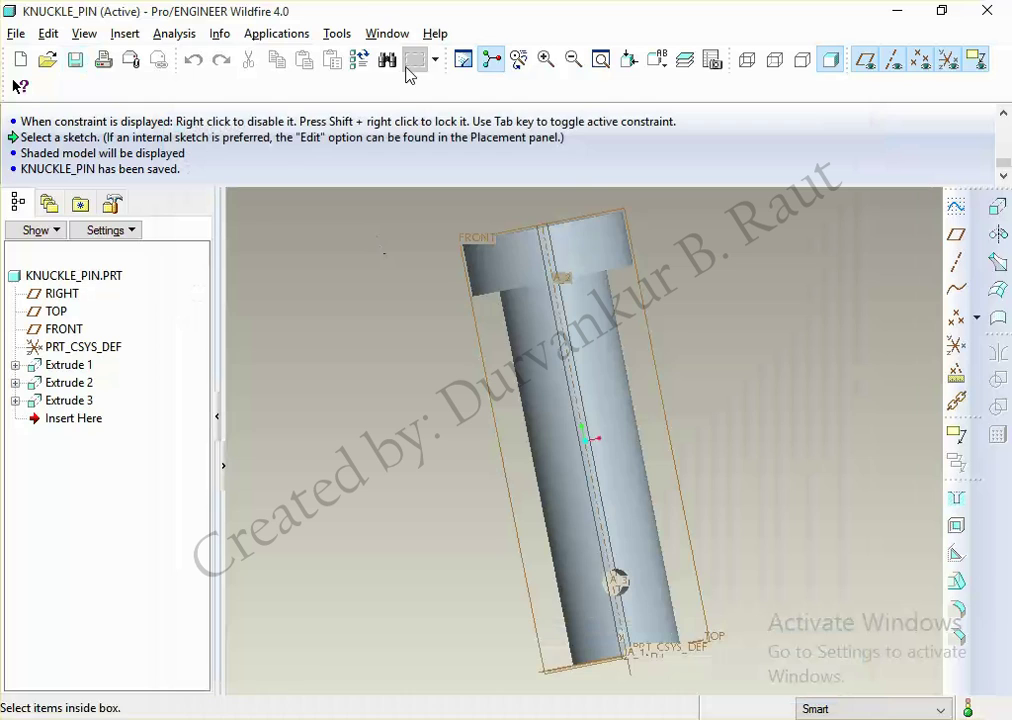
Step: Close the KNUCKLE_PIN model window and begin a new model file
left_click(387, 33)
left_click(400, 100)
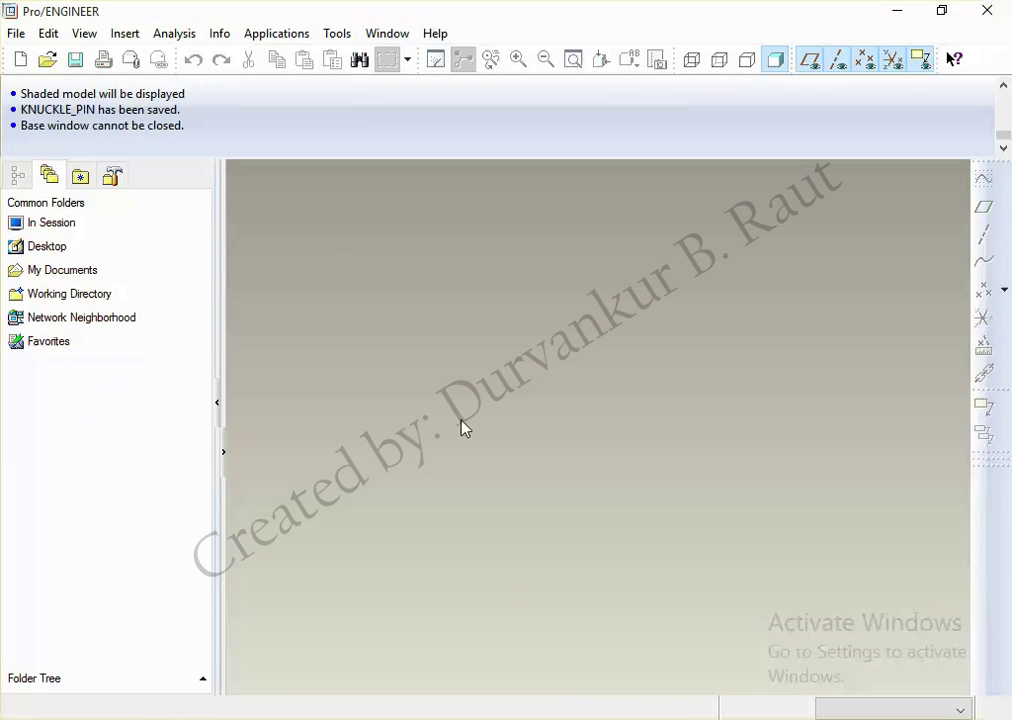
left_click(20, 60)
Step: Create part 'collar' from the mmns_part_solid template, then bring up the reference drawing
type("collar")
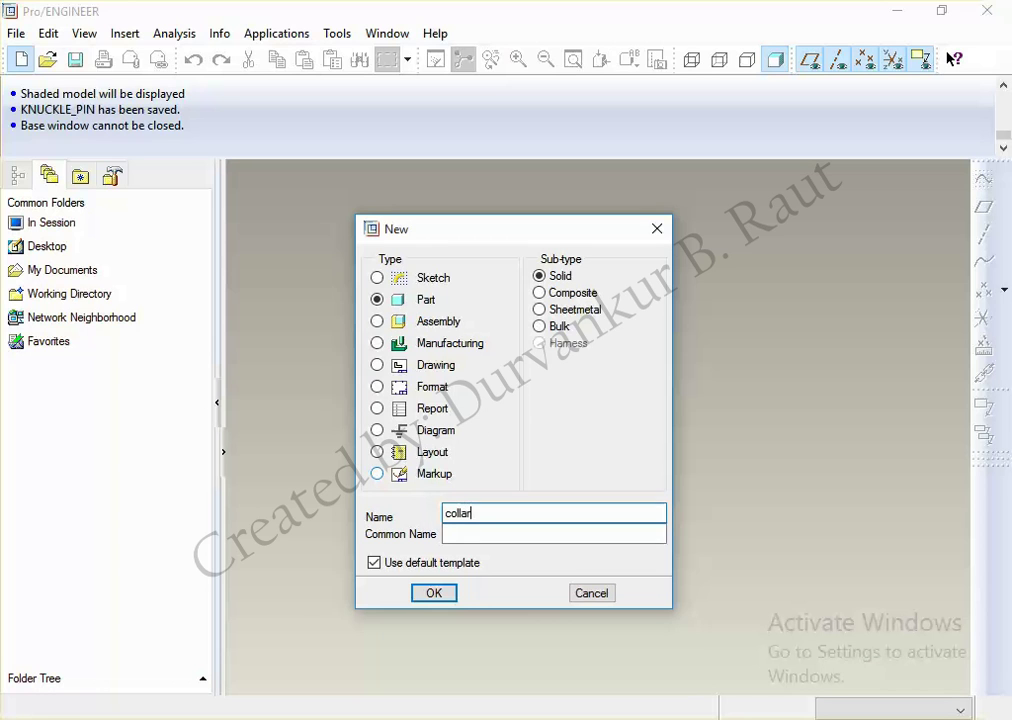
left_click(374, 563)
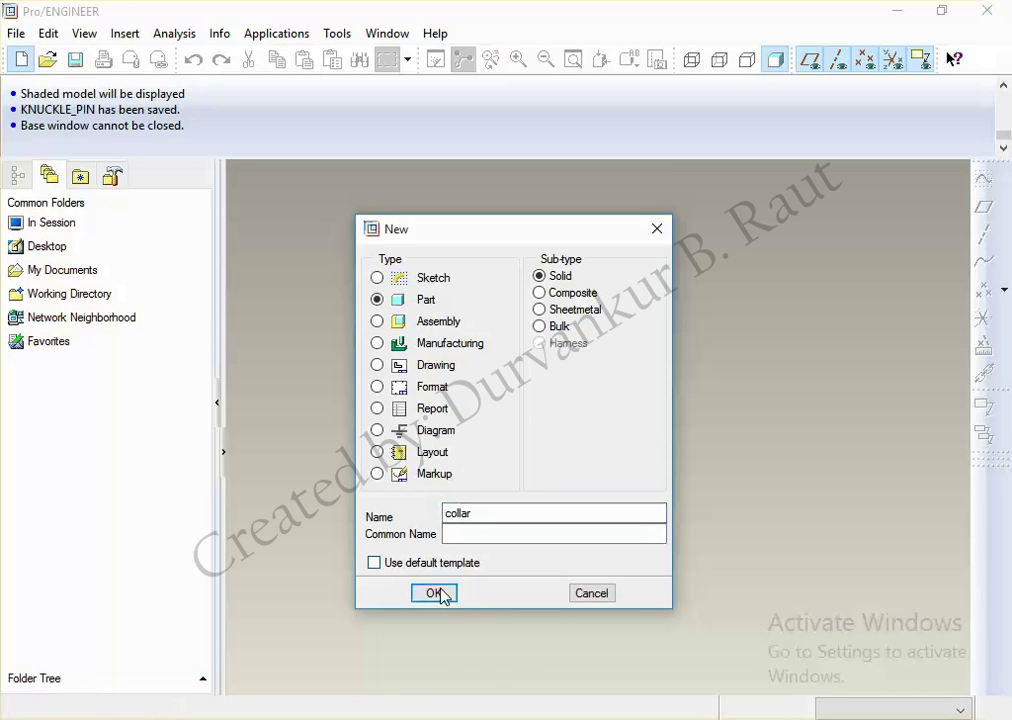
left_click(434, 593)
left_click(424, 289)
left_click(416, 540)
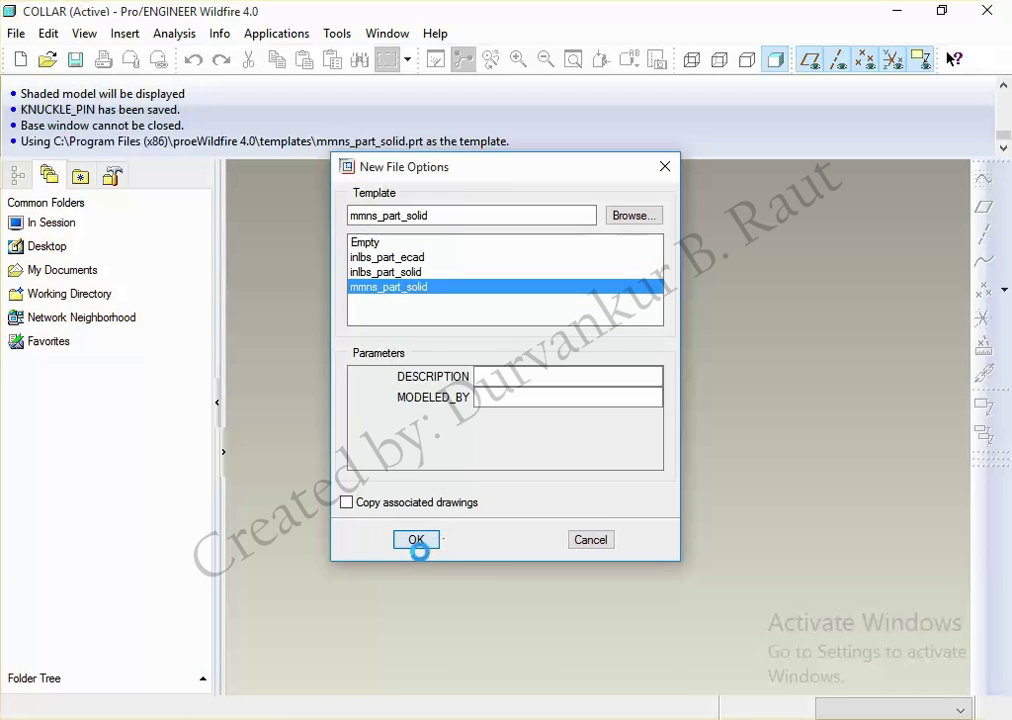
key("alt+Tab")
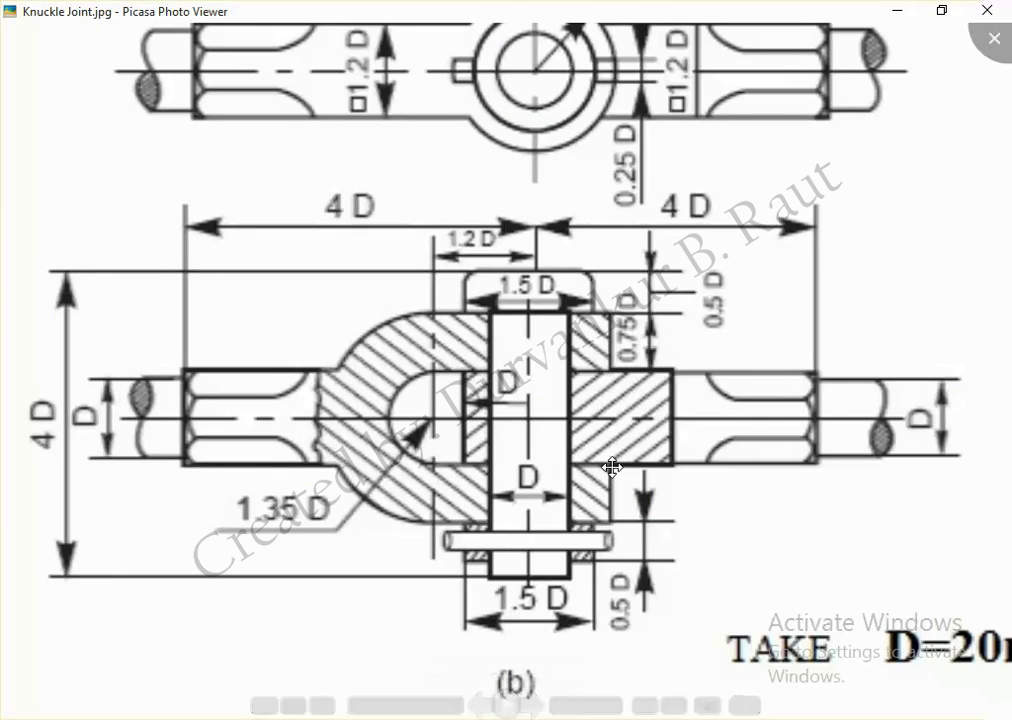
Step: Zoom around the Knuckle Joint drawing to read the collar dimensions, then close Picasa
scroll(583, 494, "down", 1)
scroll(582, 497, "down", 1)
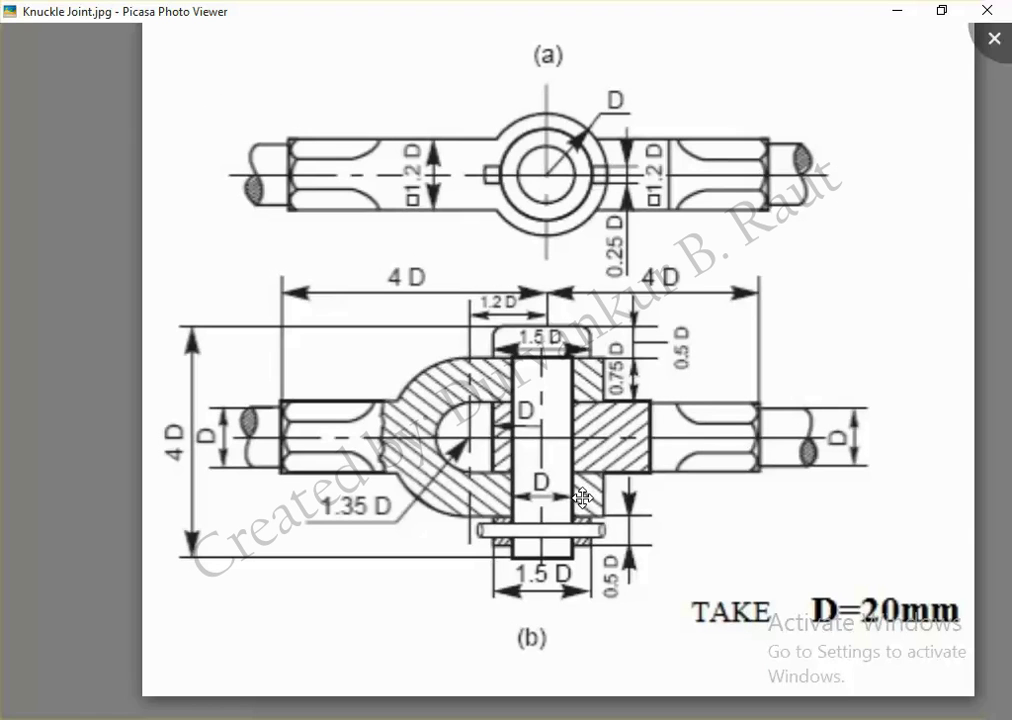
scroll(586, 510, "down", 4)
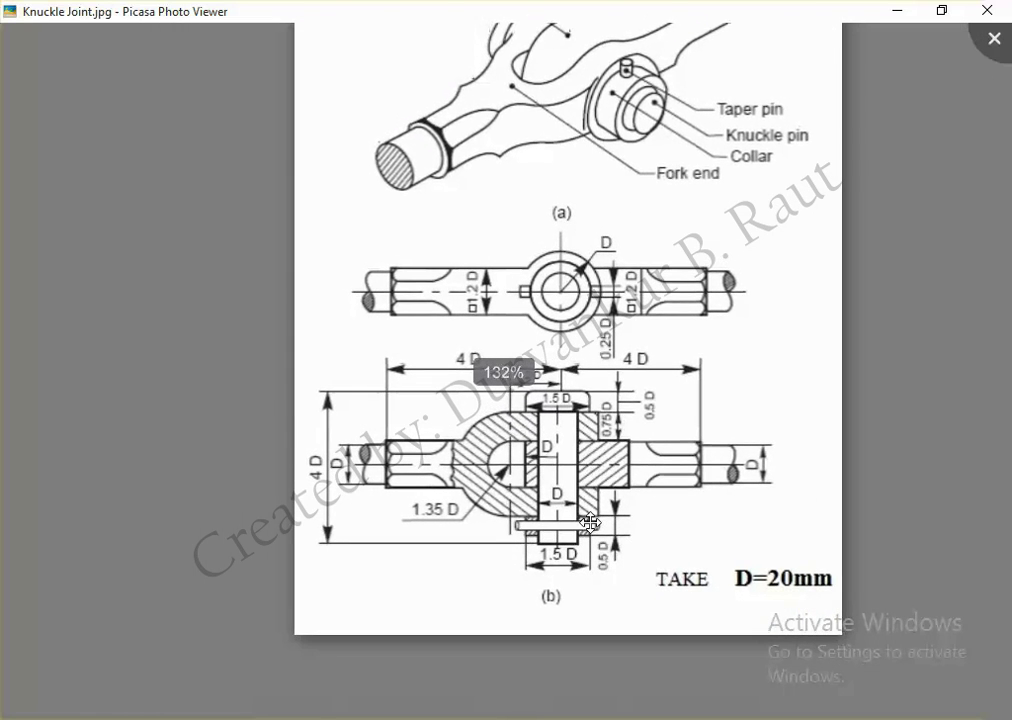
scroll(590, 522, "up", 2)
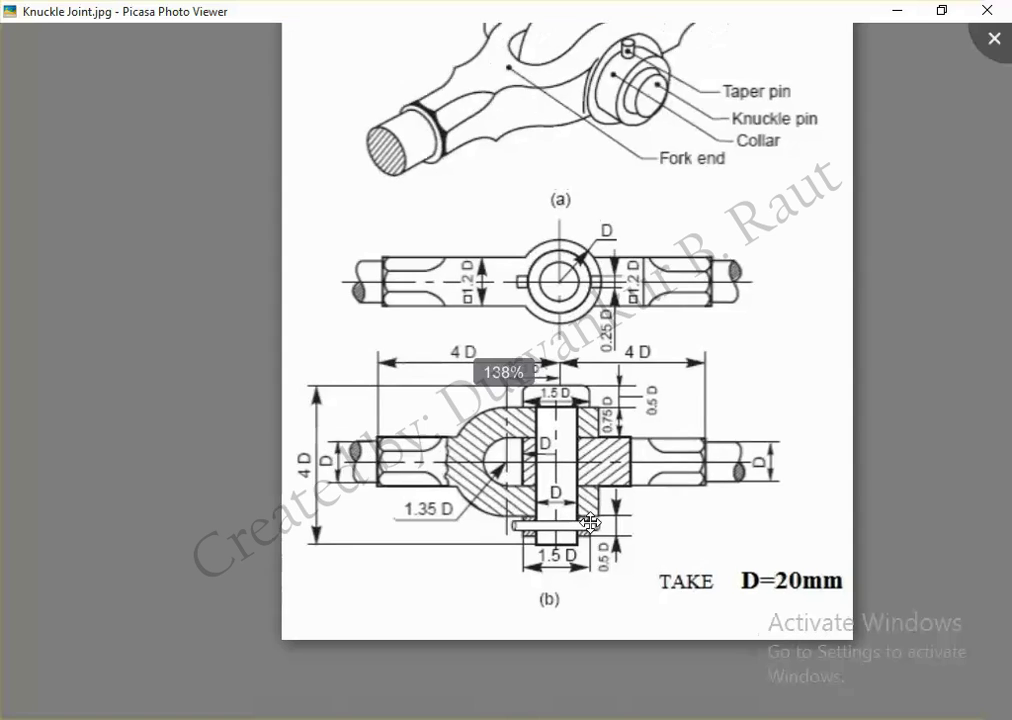
scroll(590, 522, "up", 2)
scroll(590, 522, "up", 1)
scroll(590, 522, "up", 2)
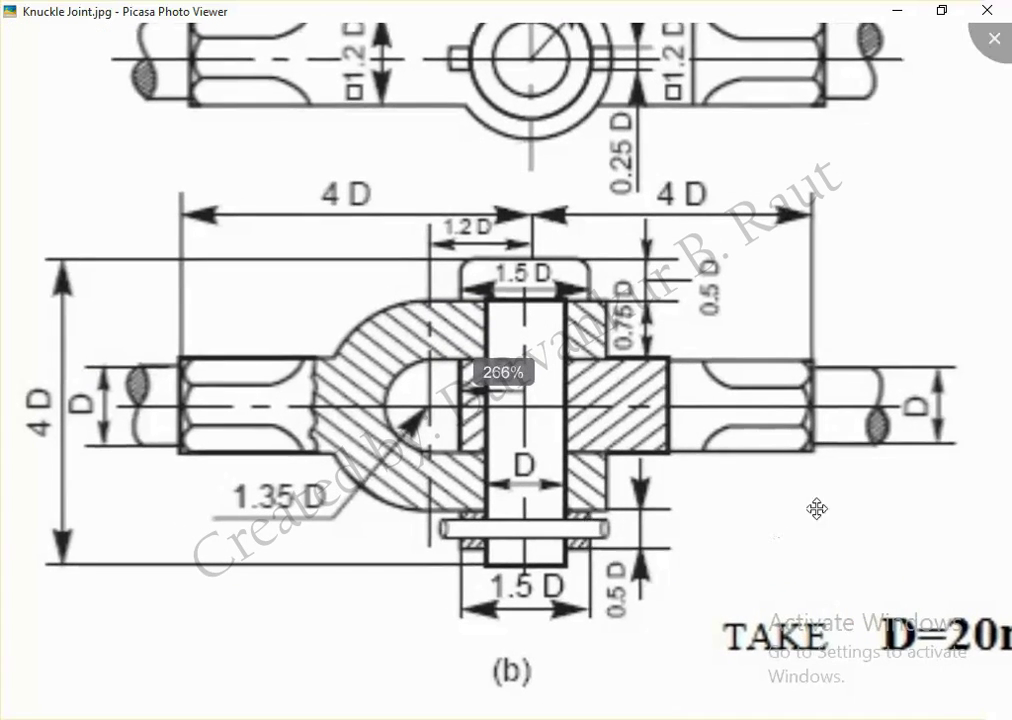
key("Escape")
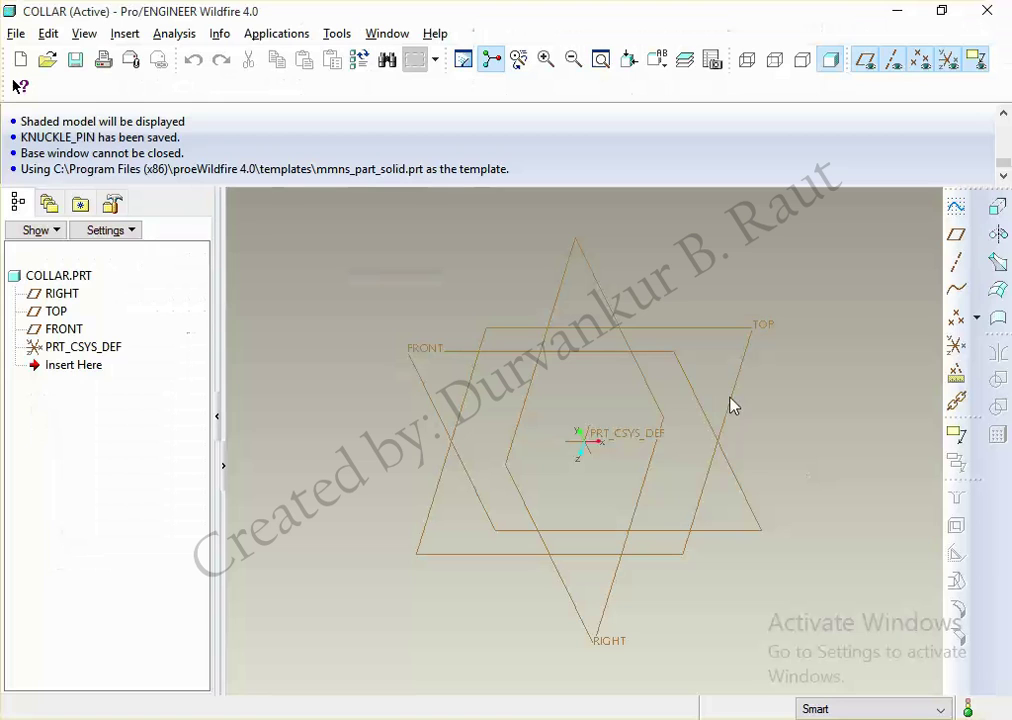
Step: Start an extrusion and sketch two concentric circles at the origin on the TOP plane
left_click(1000, 206)
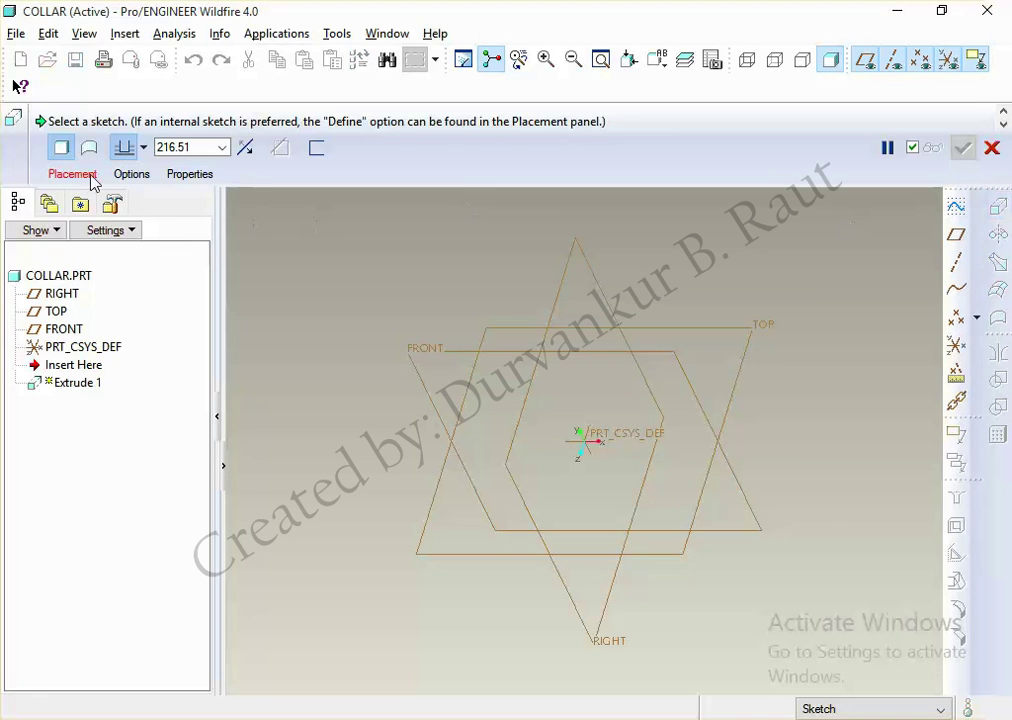
left_click(80, 175)
left_click(207, 229)
left_click(640, 332)
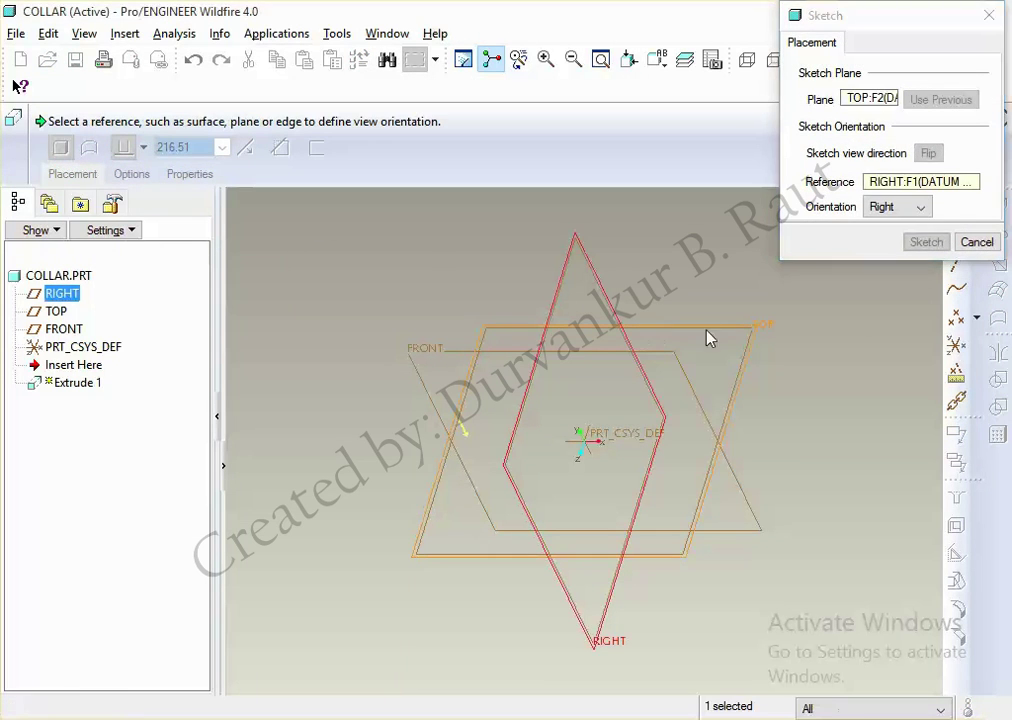
left_click(925, 242)
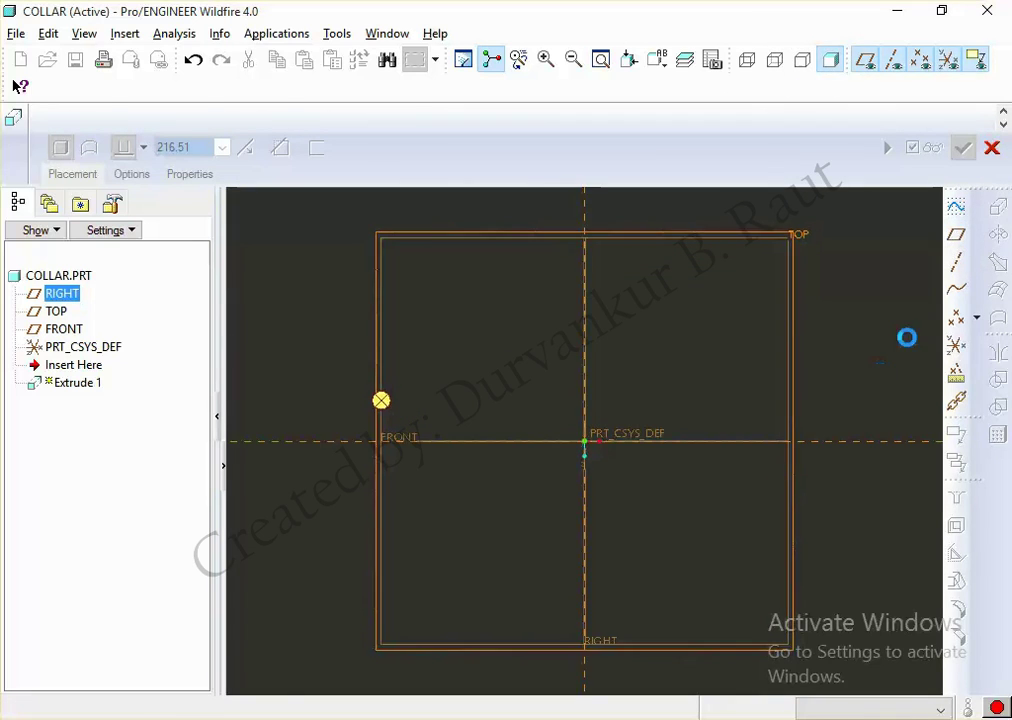
left_click(942, 289)
left_click(578, 441)
left_click(626, 496)
left_click(578, 441)
left_click(597, 469)
middle_click(655, 512)
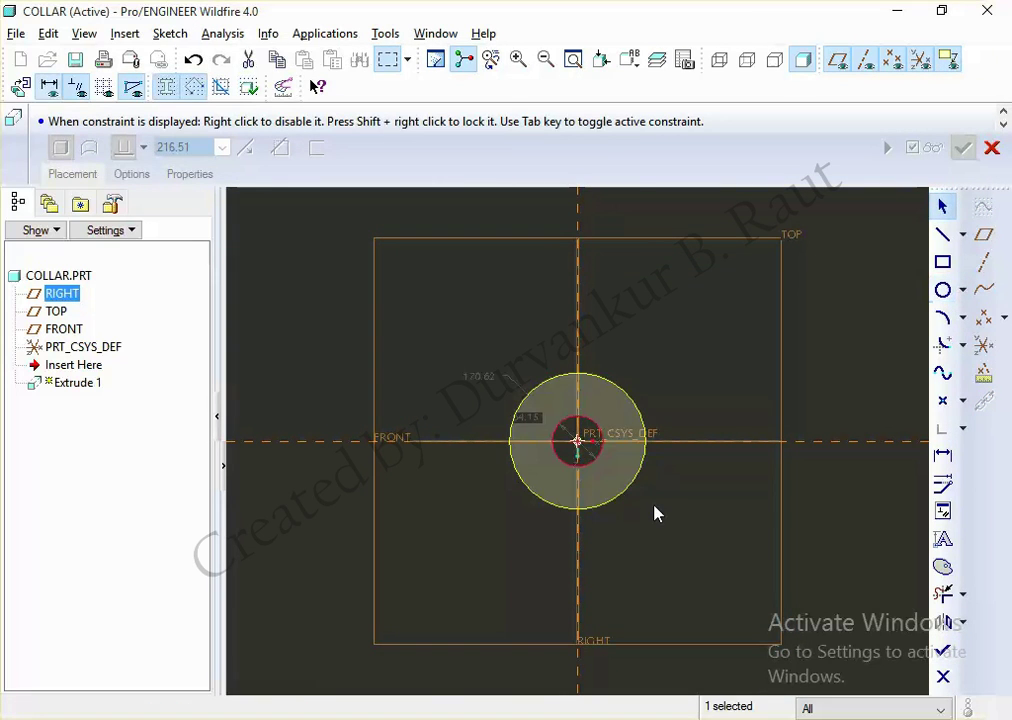
Step: Set the inner circle diameter to 20 and the outer to 30
double_click(536, 425)
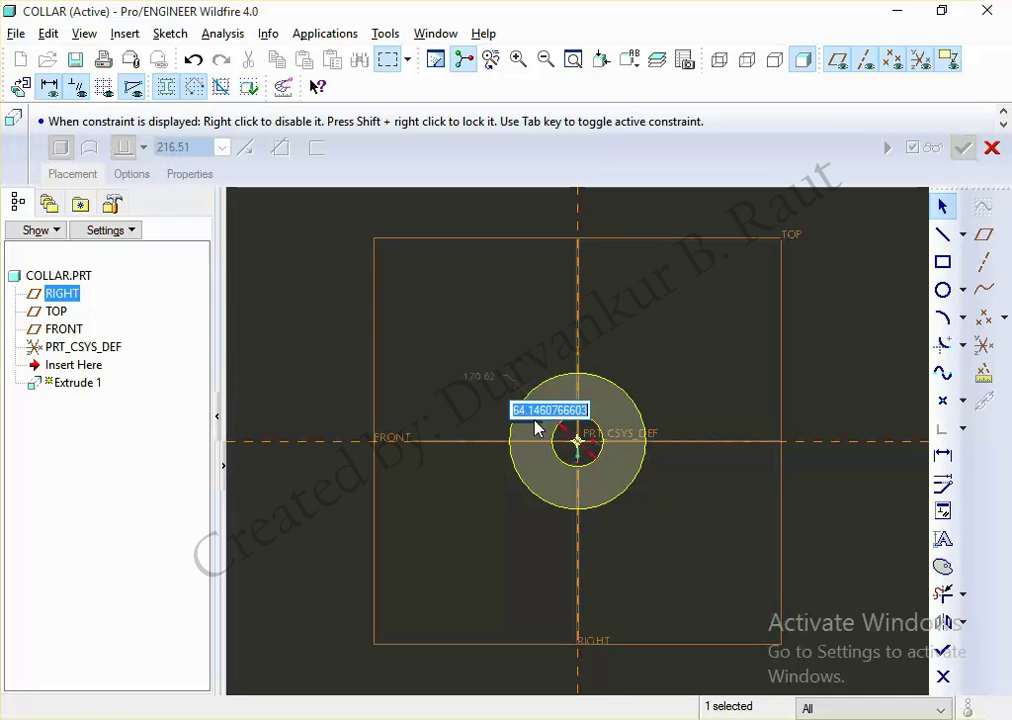
type("20")
key("Return")
double_click(399, 284)
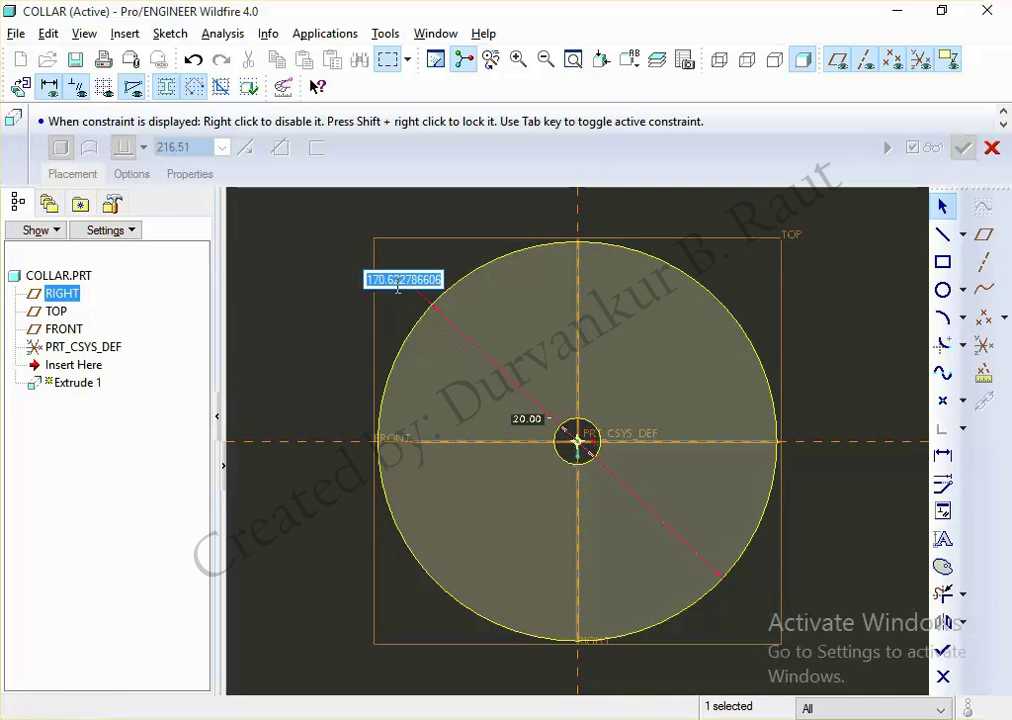
type("30")
key("Return")
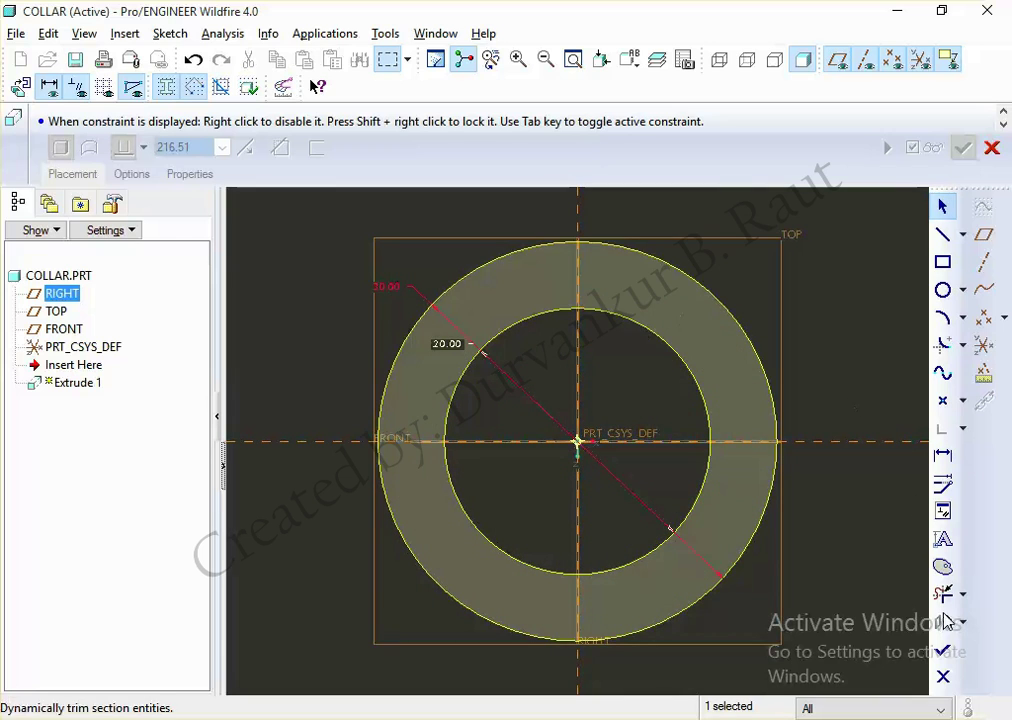
Step: Extrude the ring 10 mm thick, check the drawing, and start a second extrusion
left_click(945, 646)
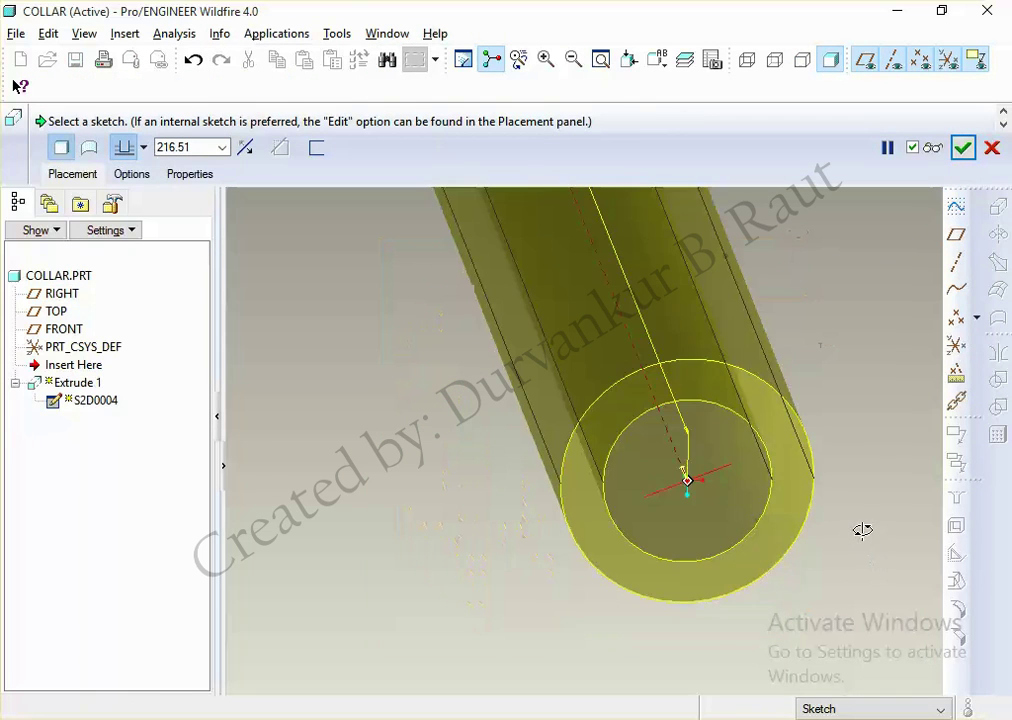
double_click(199, 147)
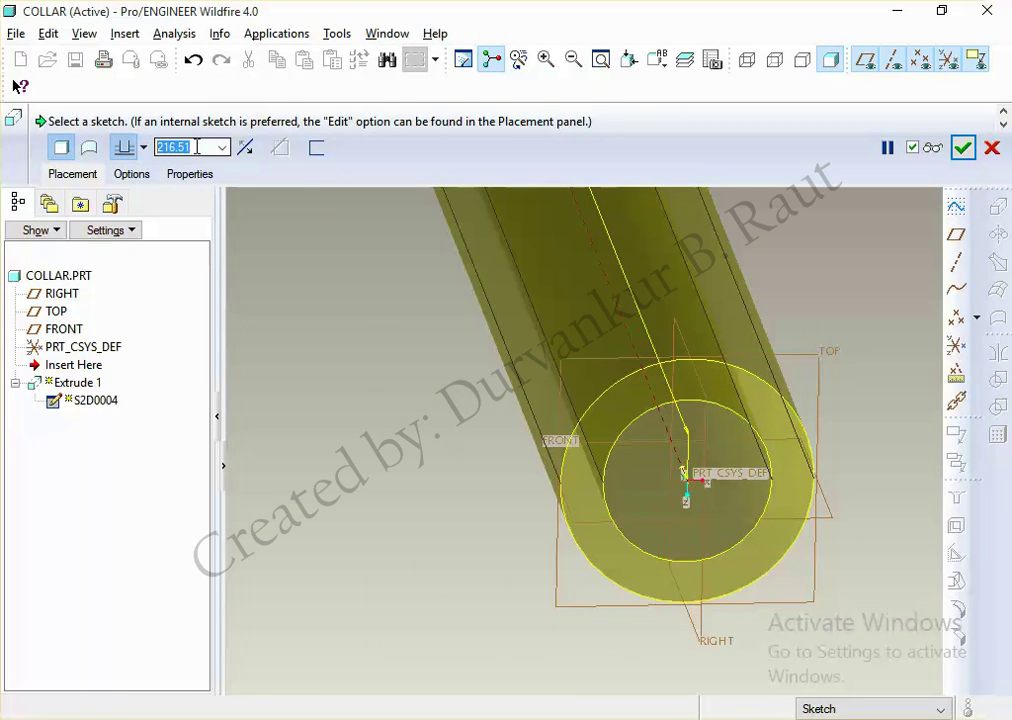
type("10")
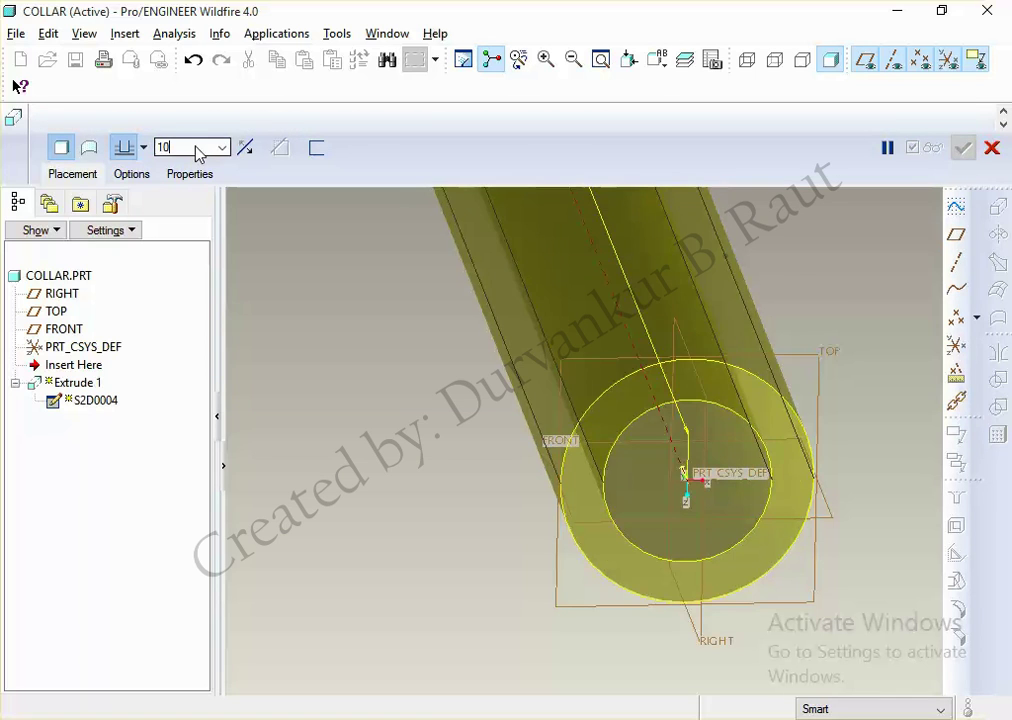
key("Return")
key("ctrl+d")
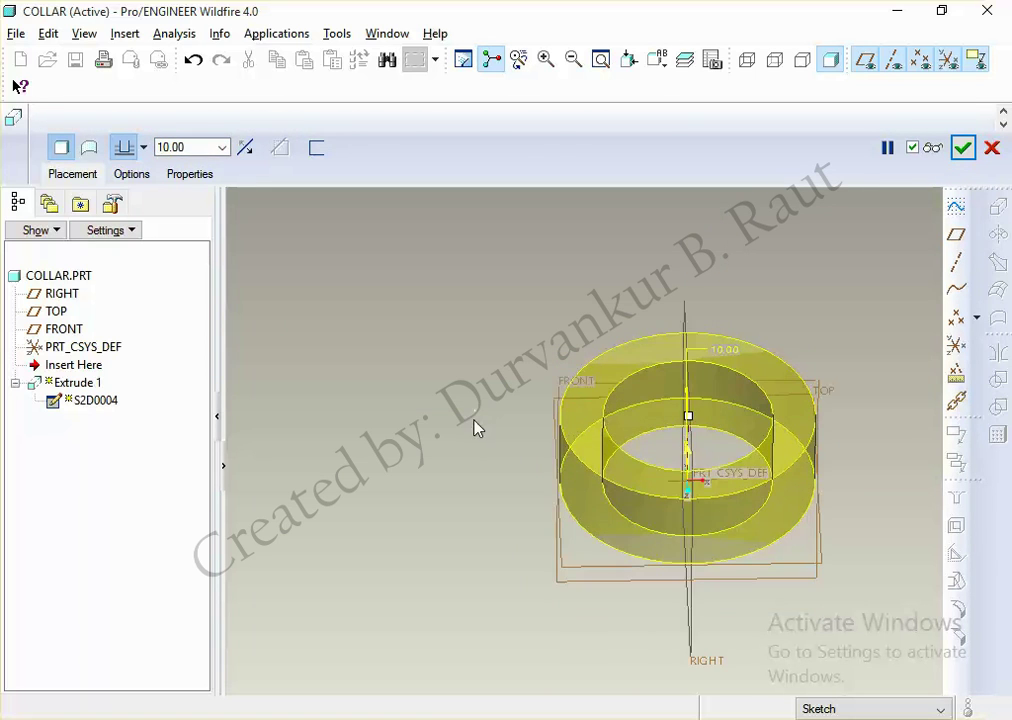
middle_click(583, 403)
key("alt+Tab")
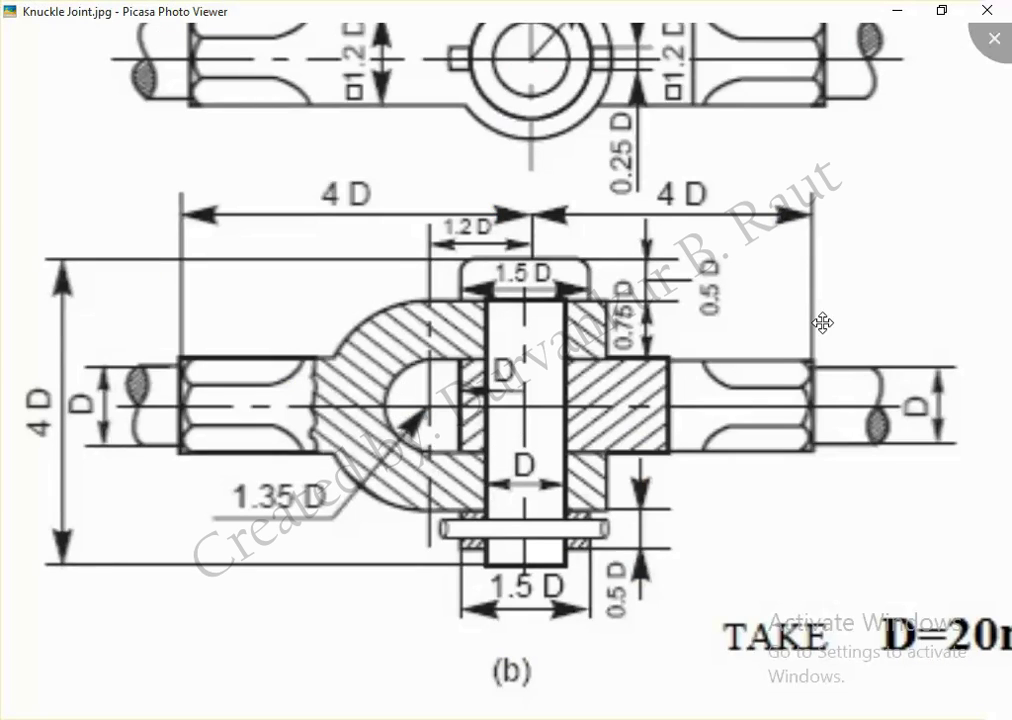
key("alt+Tab")
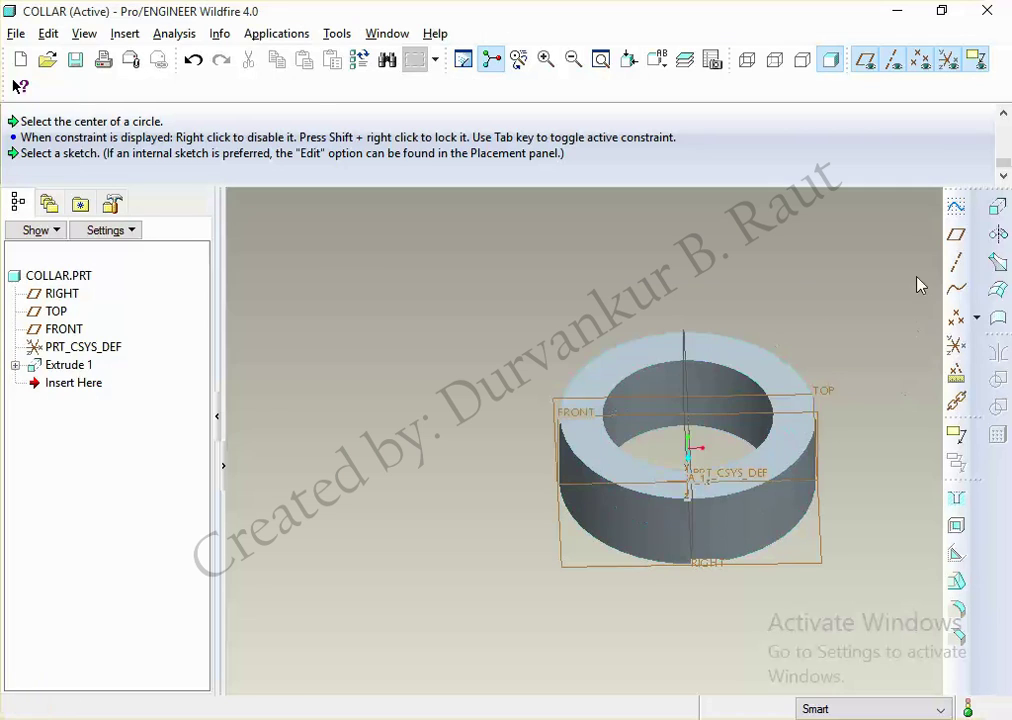
left_click(993, 201)
Step: Start the Extrude 2 sketch on the FRONT plane with hidden-line display
left_click(90, 176)
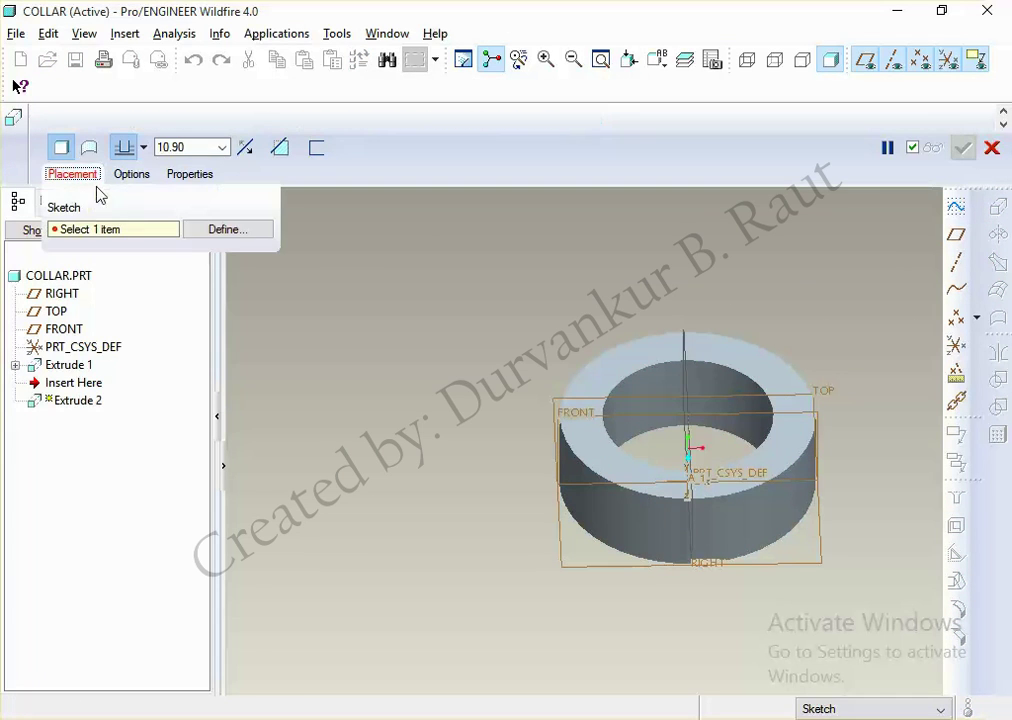
left_click(215, 228)
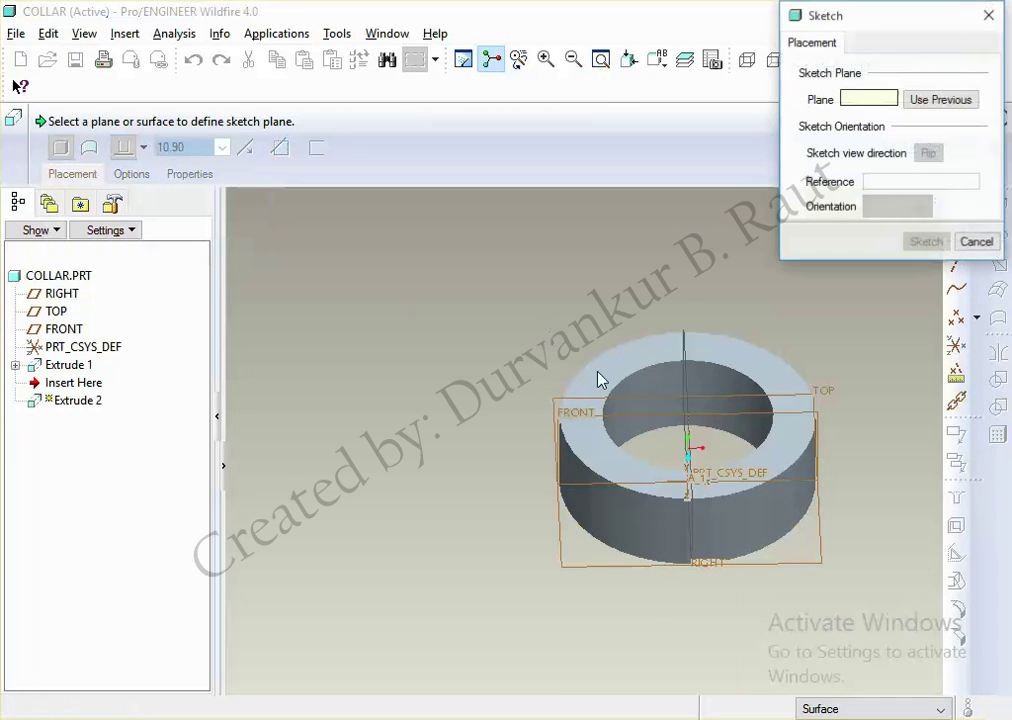
left_click(639, 420)
left_click(920, 244)
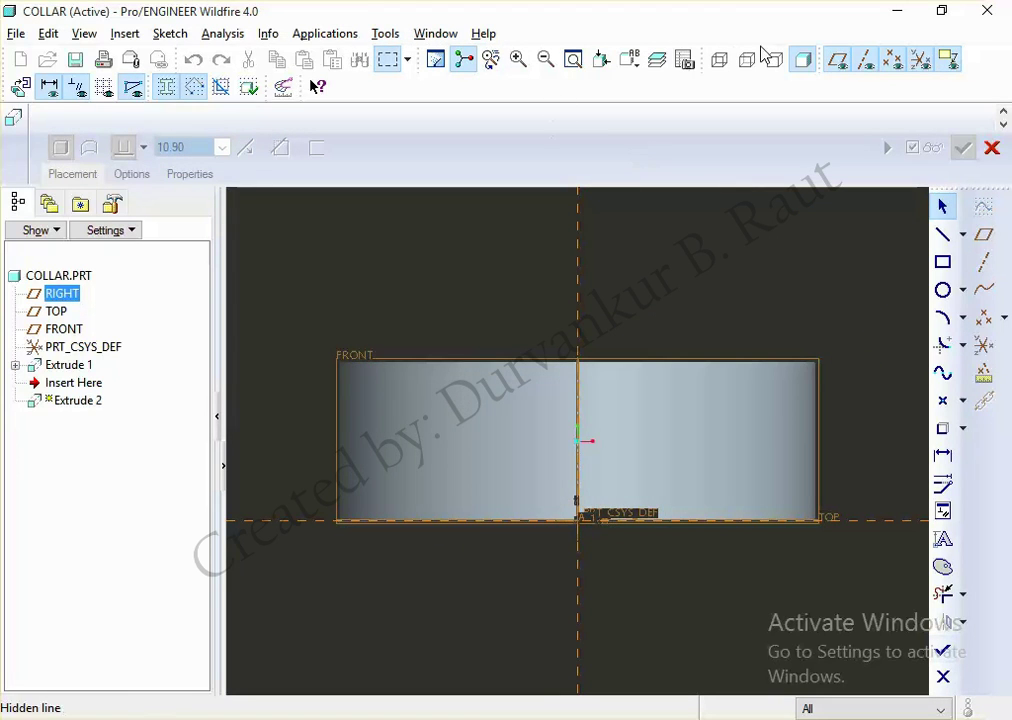
left_click(747, 60)
Step: Draw the cross-hole circle with a 5 diameter, positioned 5 above the base
left_click(942, 289)
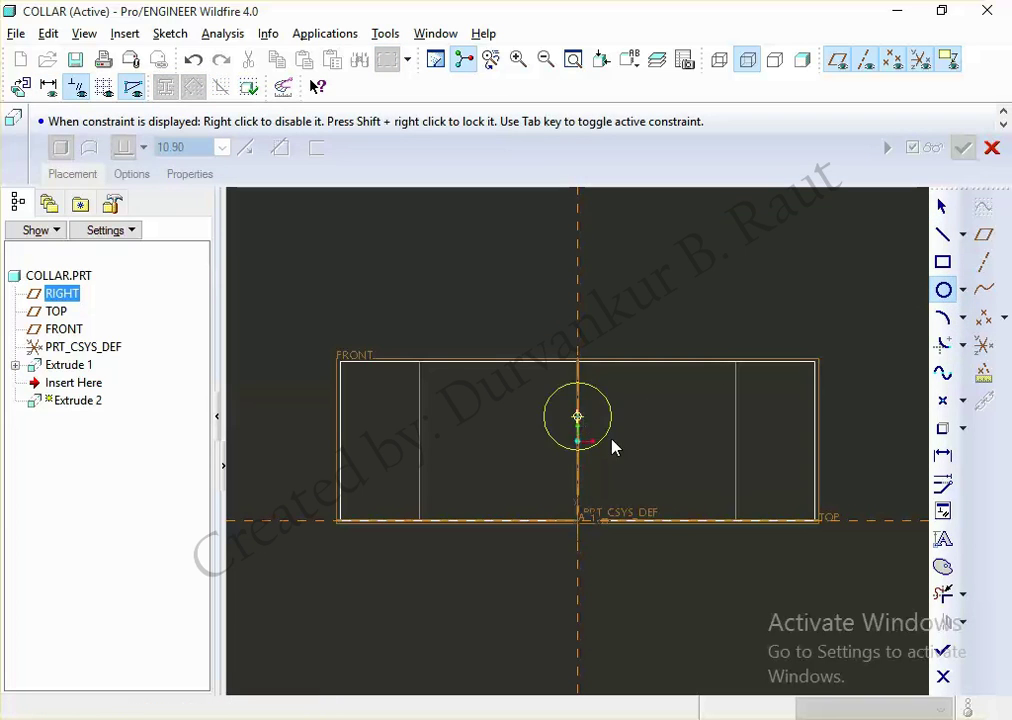
left_click(707, 469)
middle_click(712, 468)
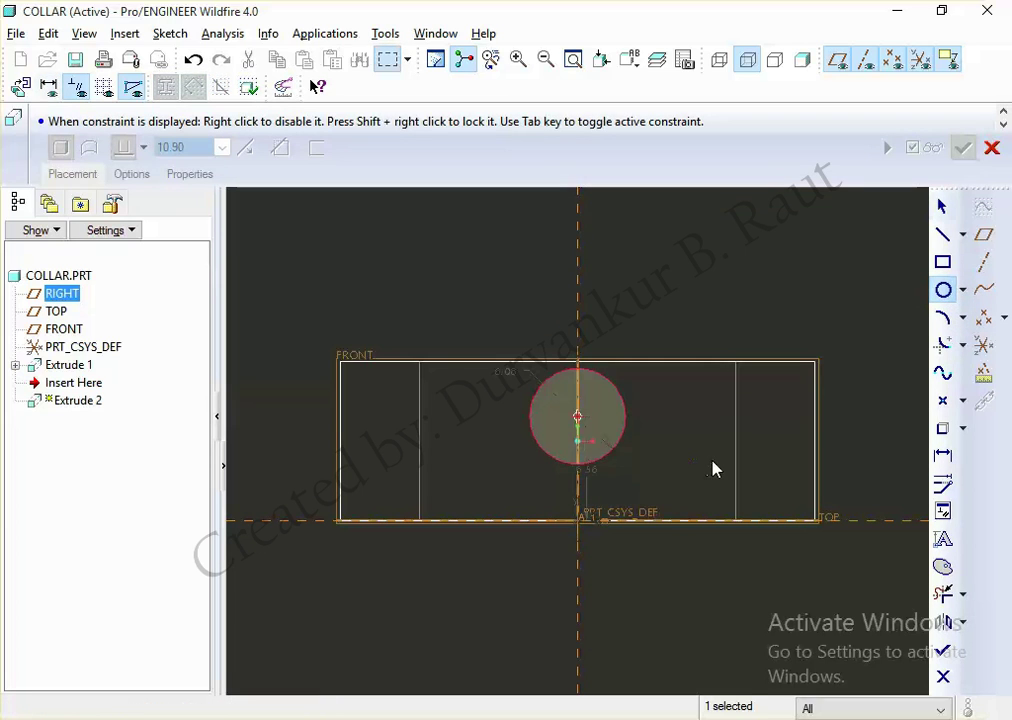
double_click(510, 368)
type("5")
key("Return")
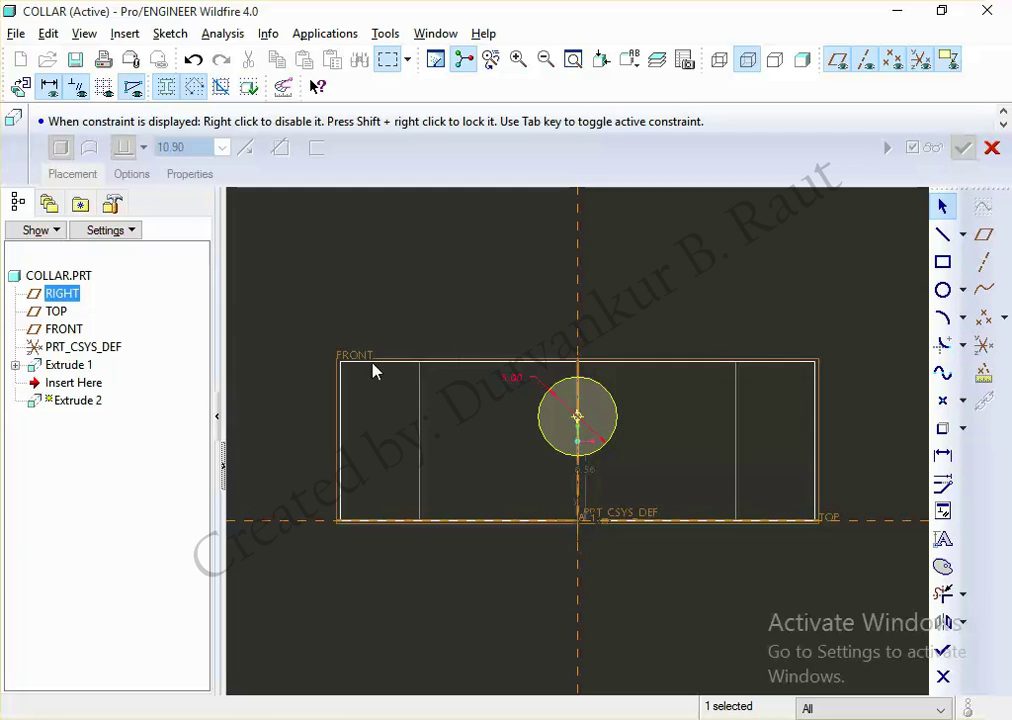
double_click(588, 469)
type("5")
key("Return")
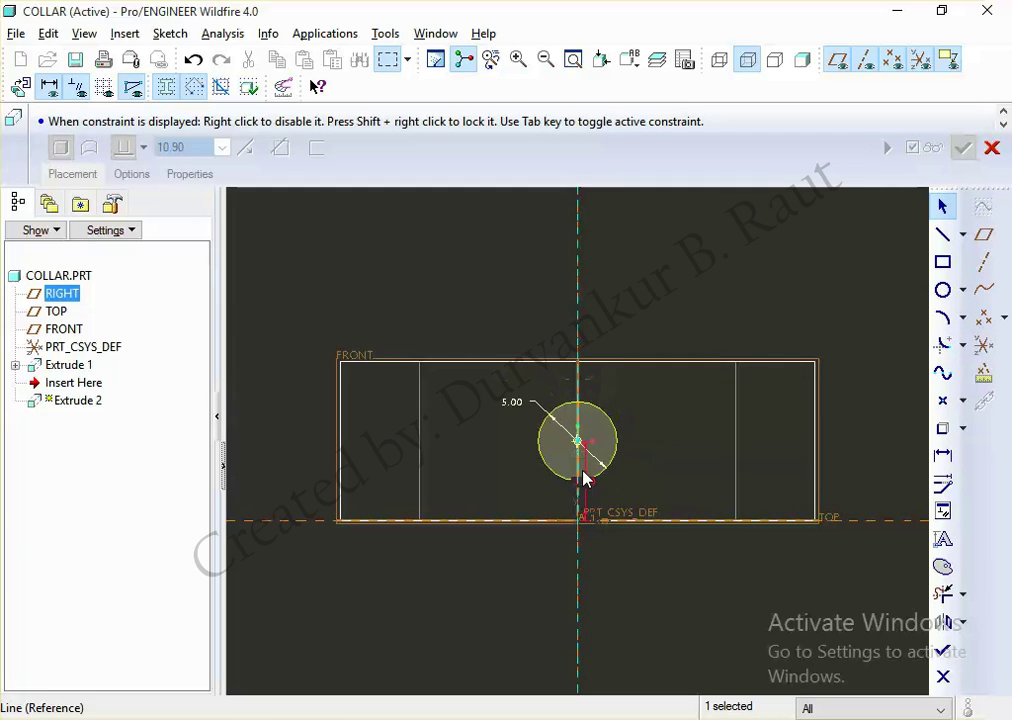
Step: Make Extrude 2 a material-removing cut, Through All on both sides, and finish it
left_click(942, 650)
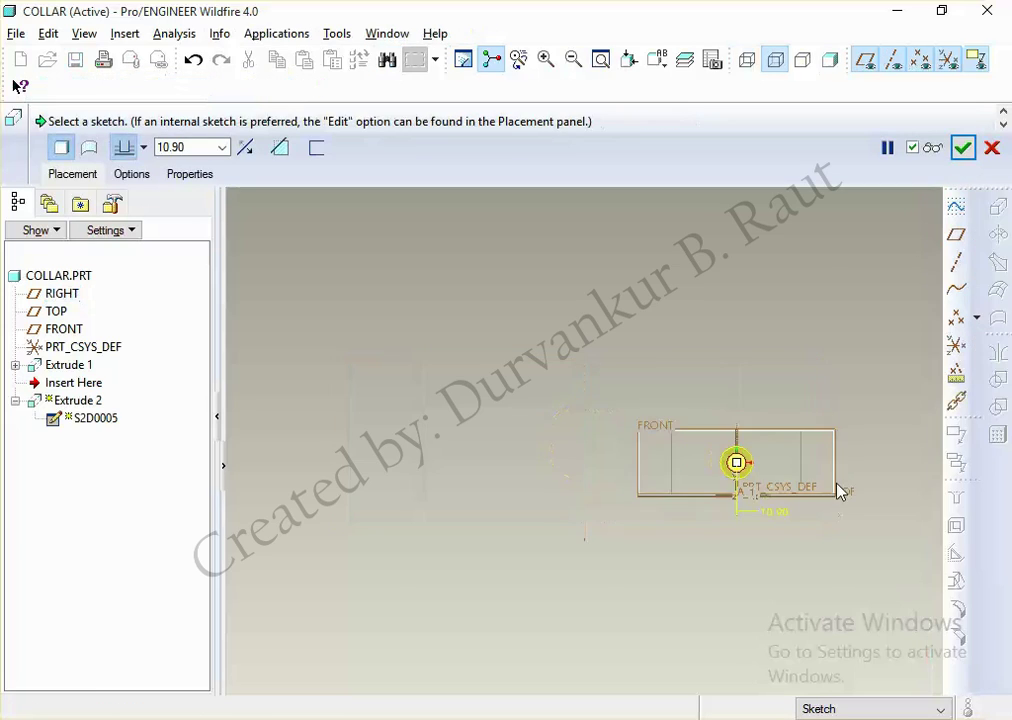
left_click(280, 147)
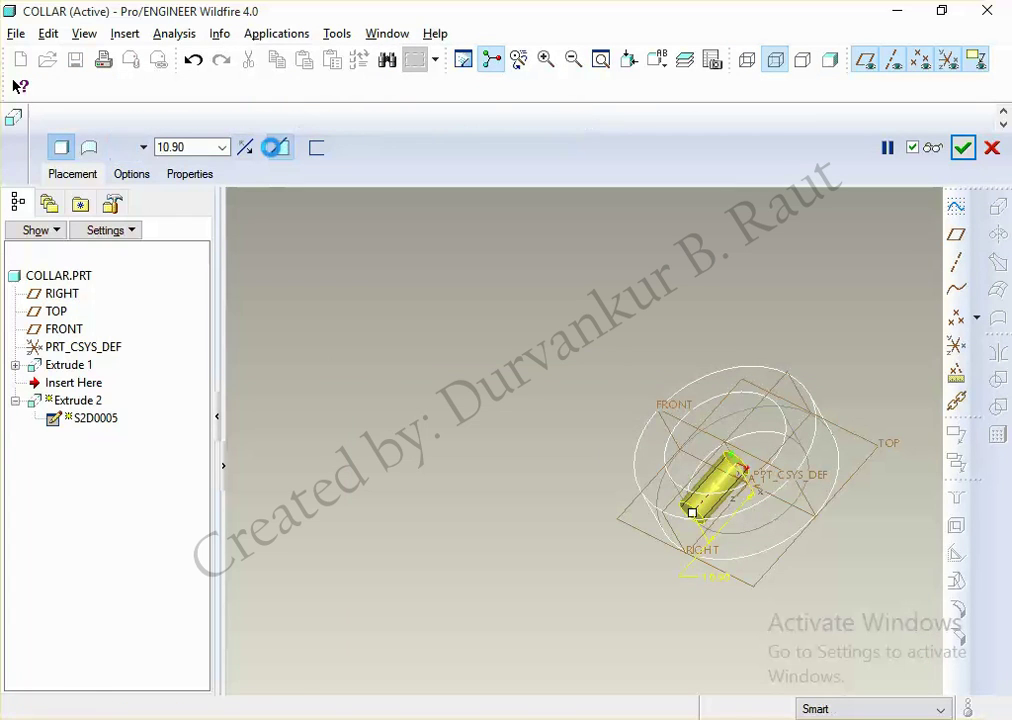
left_click(141, 176)
left_click(224, 232)
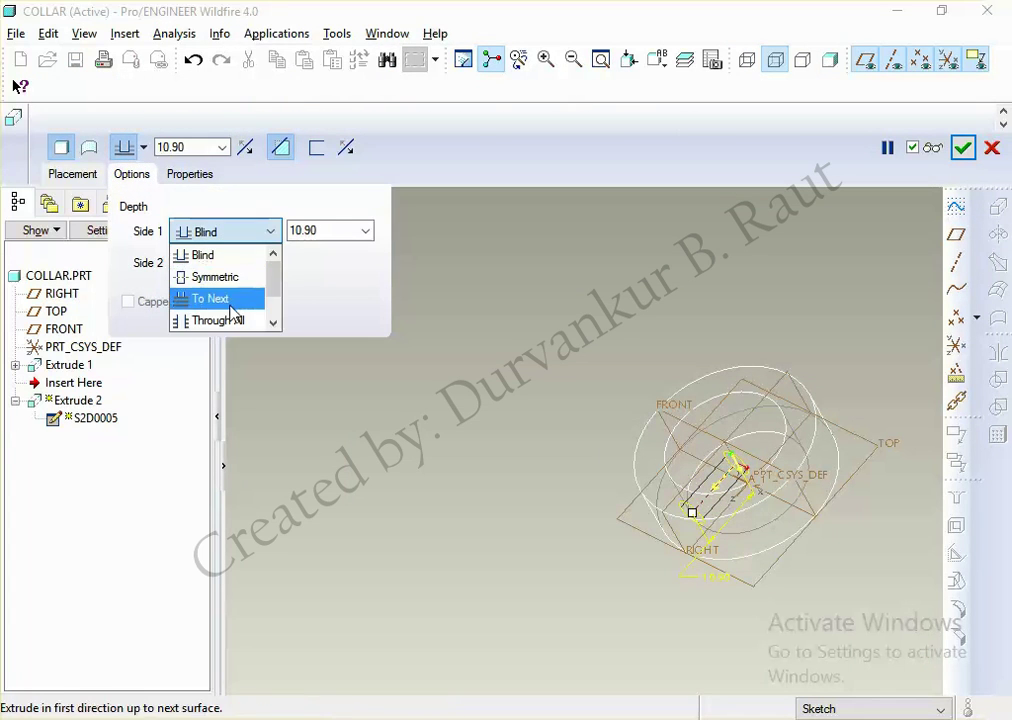
left_click(214, 318)
left_click(241, 267)
left_click(225, 289)
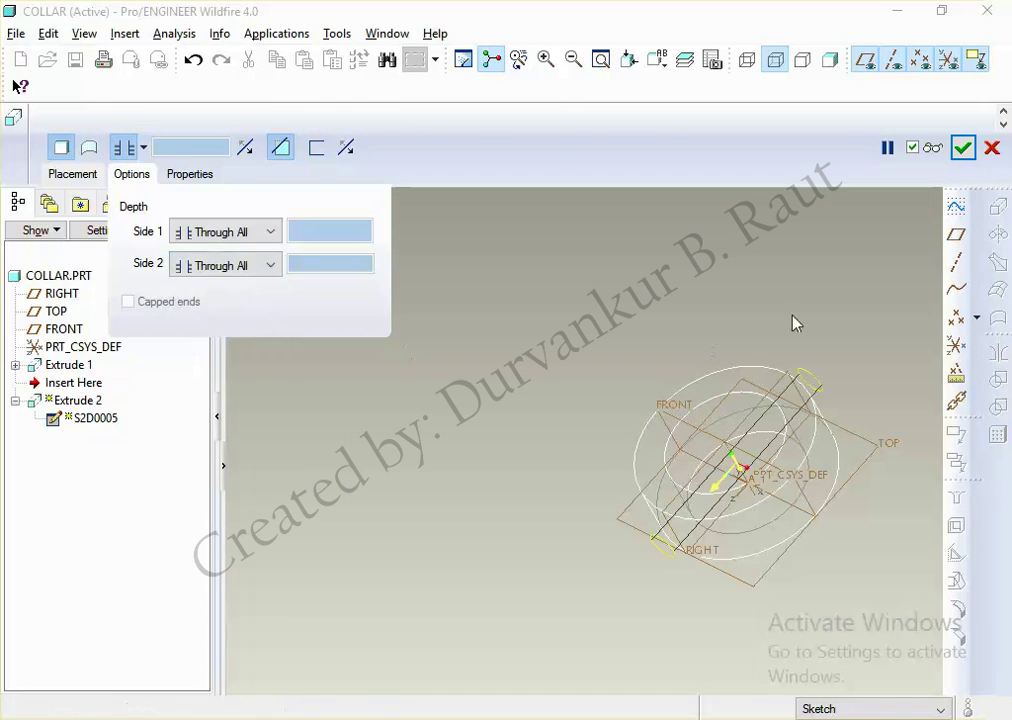
middle_click(834, 294)
key("ctrl+d")
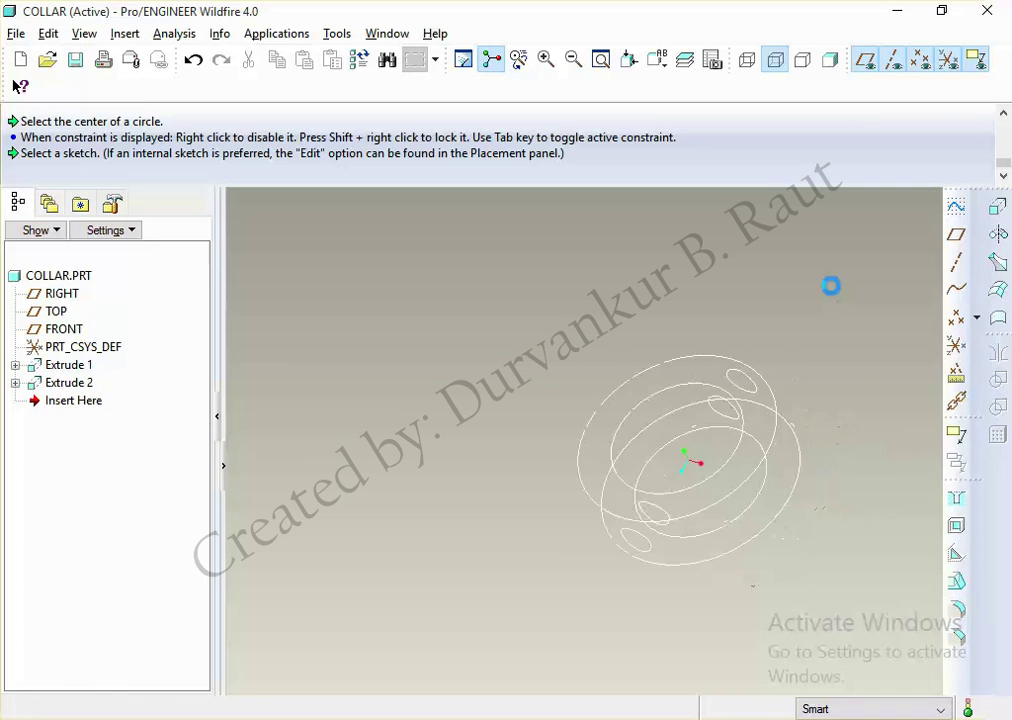
Step: Save COLLAR.PRT and switch the display to shaded
key("ctrl+s")
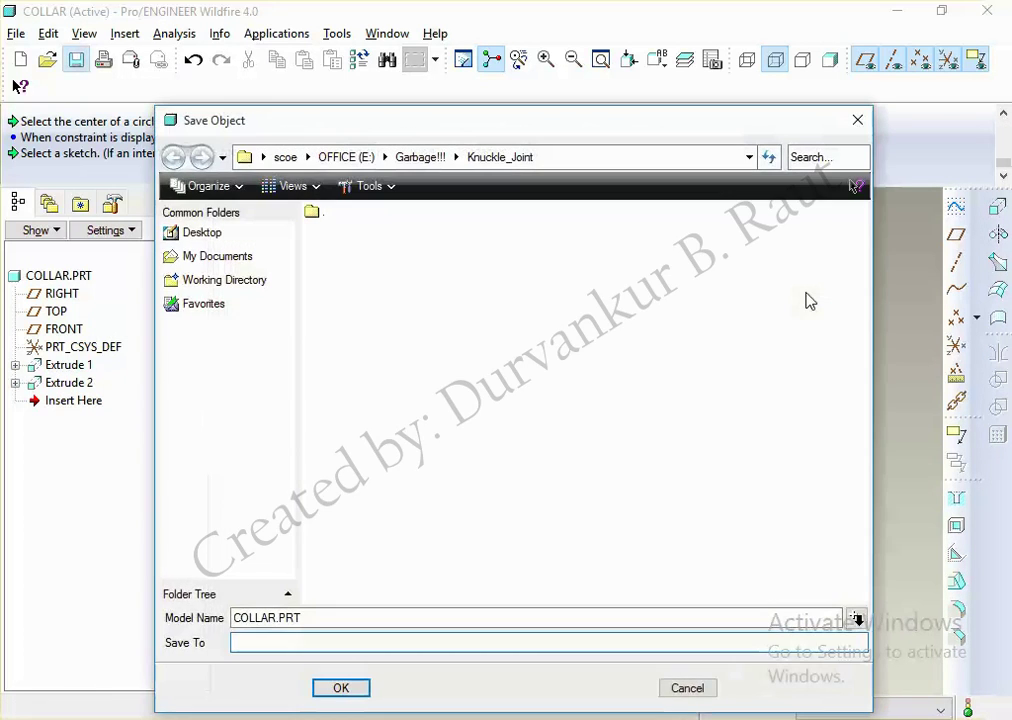
key("Return")
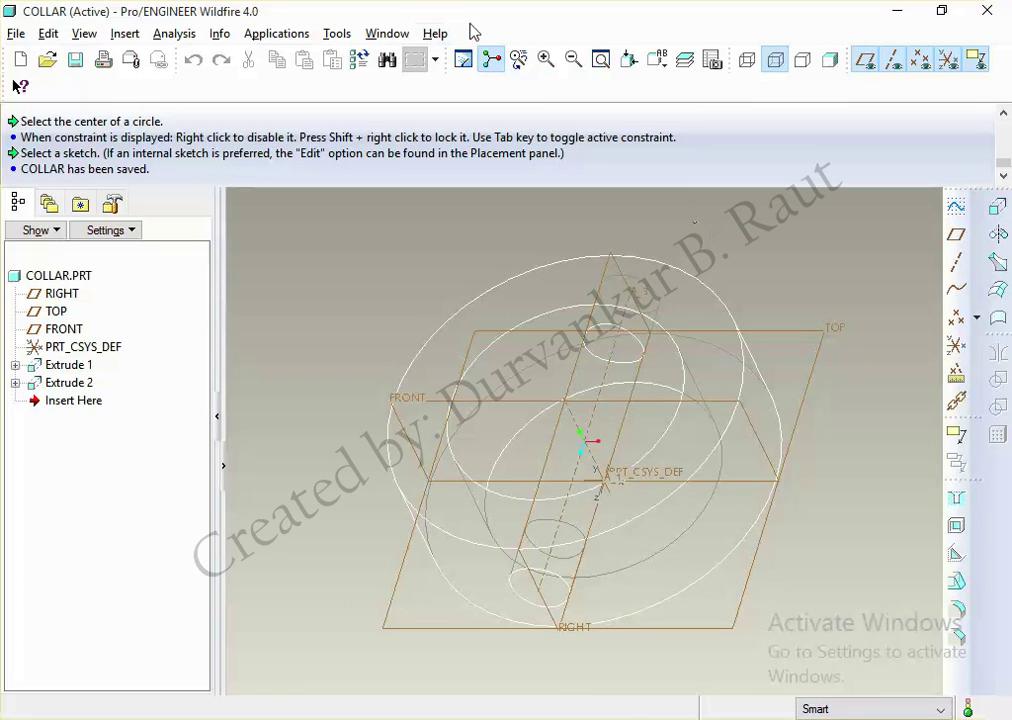
left_click(830, 60)
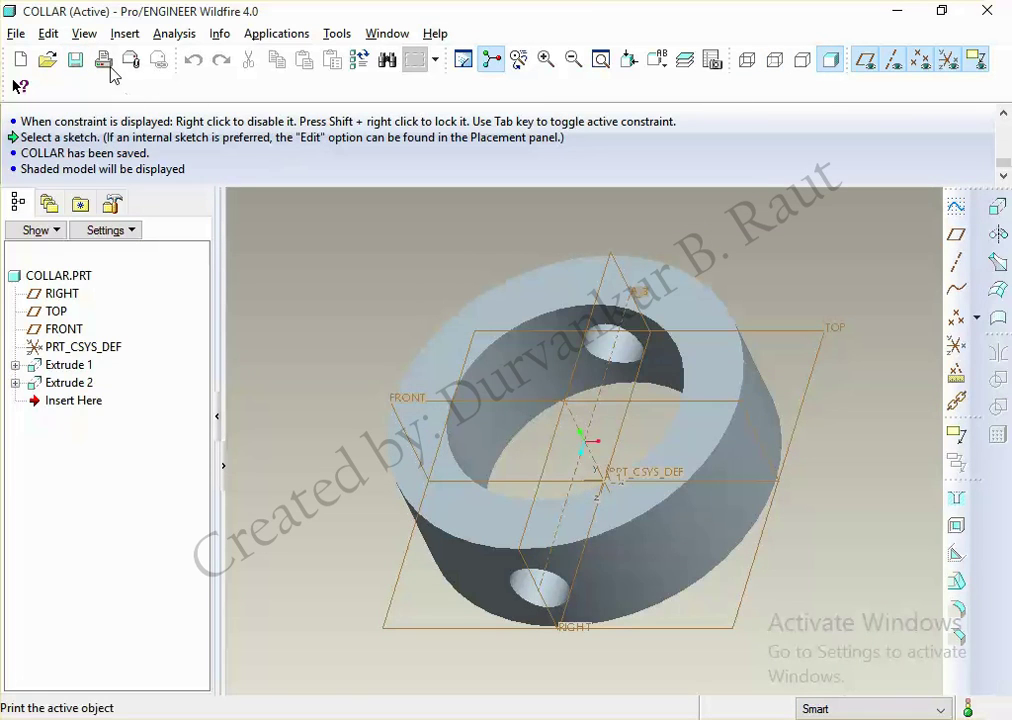
left_click(75, 60)
key("Return")
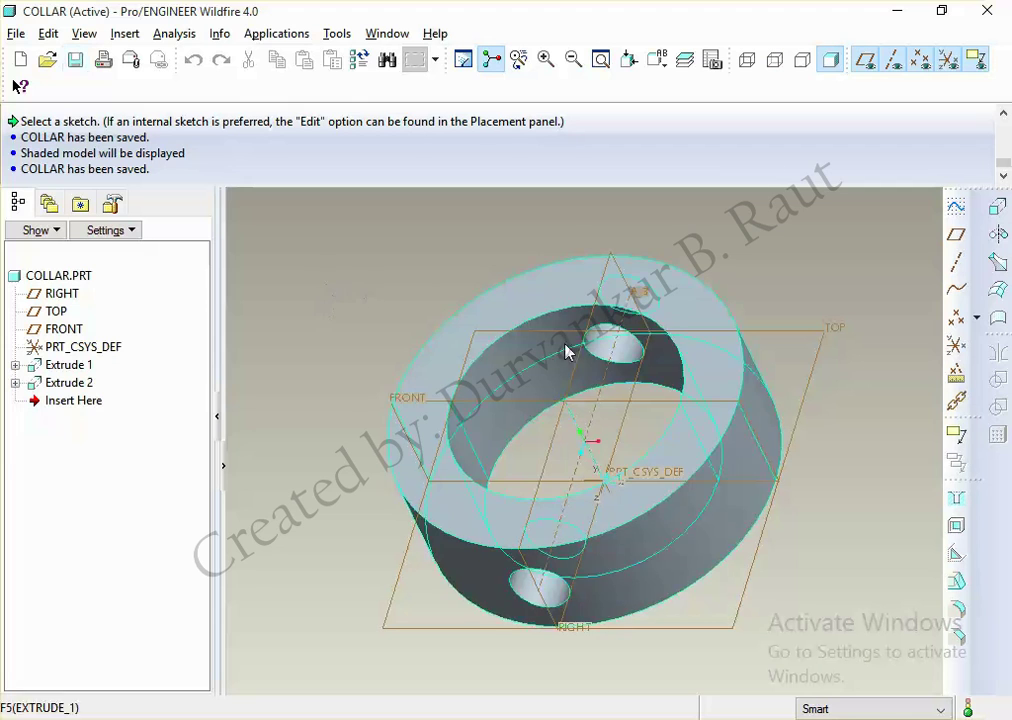
Step: Check the knuckle joint drawing, save COLLAR once more, and close its window
key("alt+Tab")
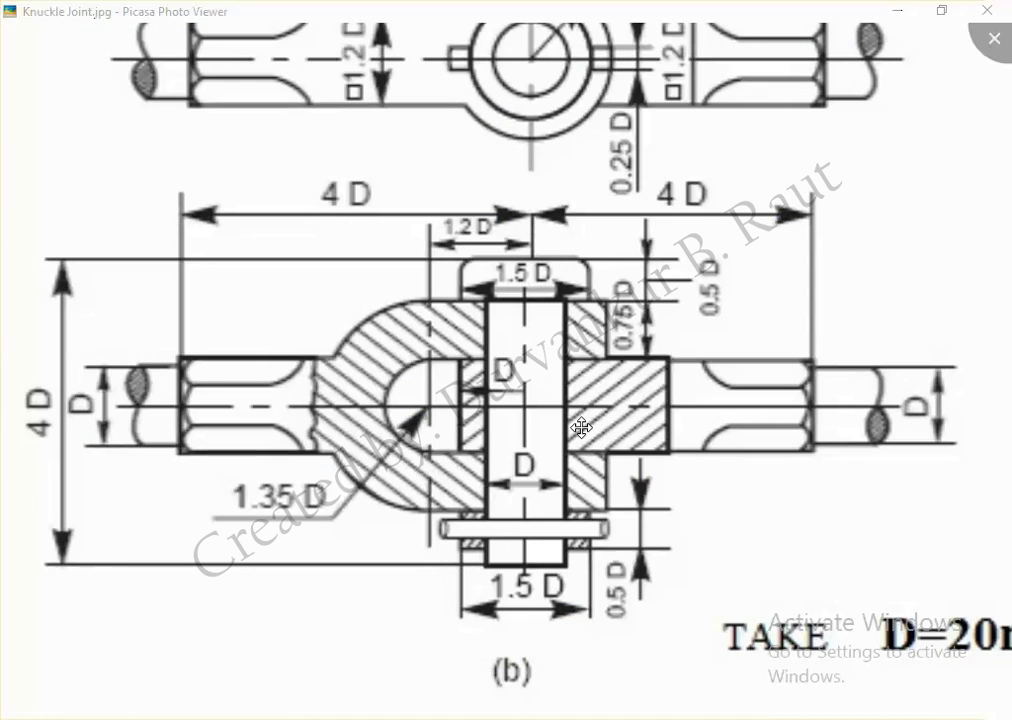
key("alt+Tab")
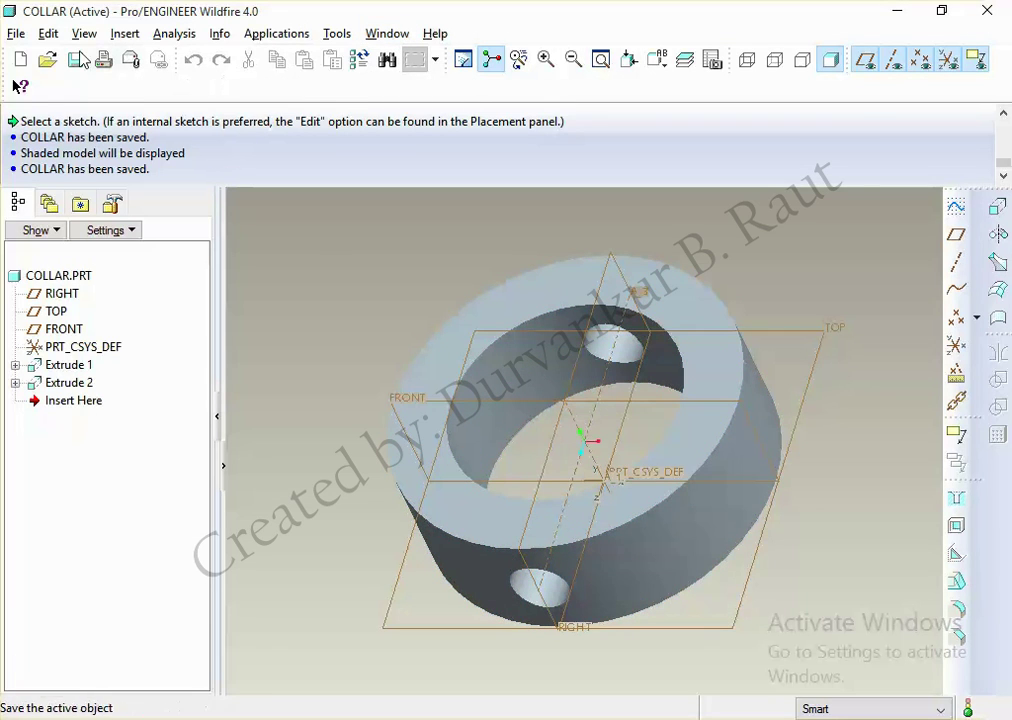
left_click(75, 59)
key("Return")
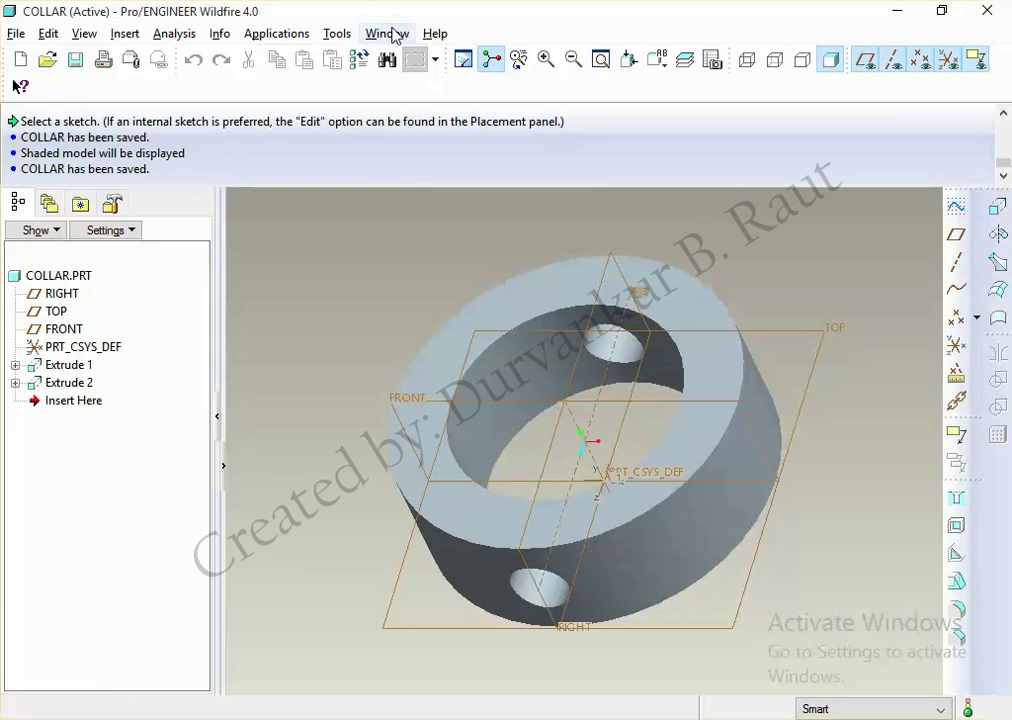
left_click(387, 33)
left_click(405, 100)
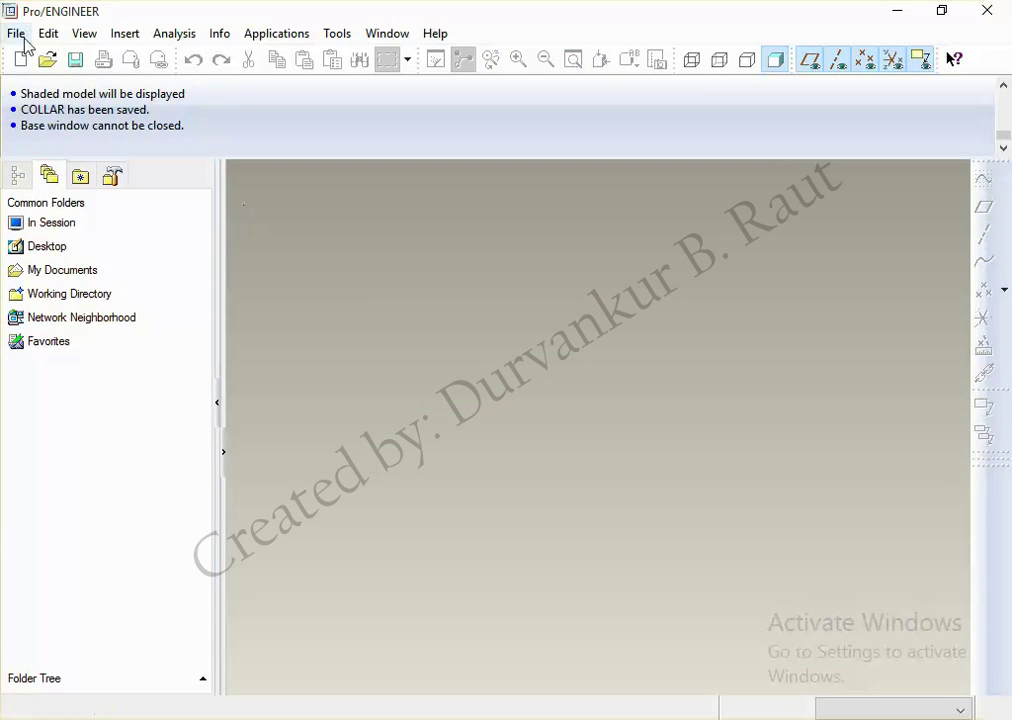
Step: Name a new solid part taper_pin, checking the knuckle joint drawing along the way
left_click(21, 59)
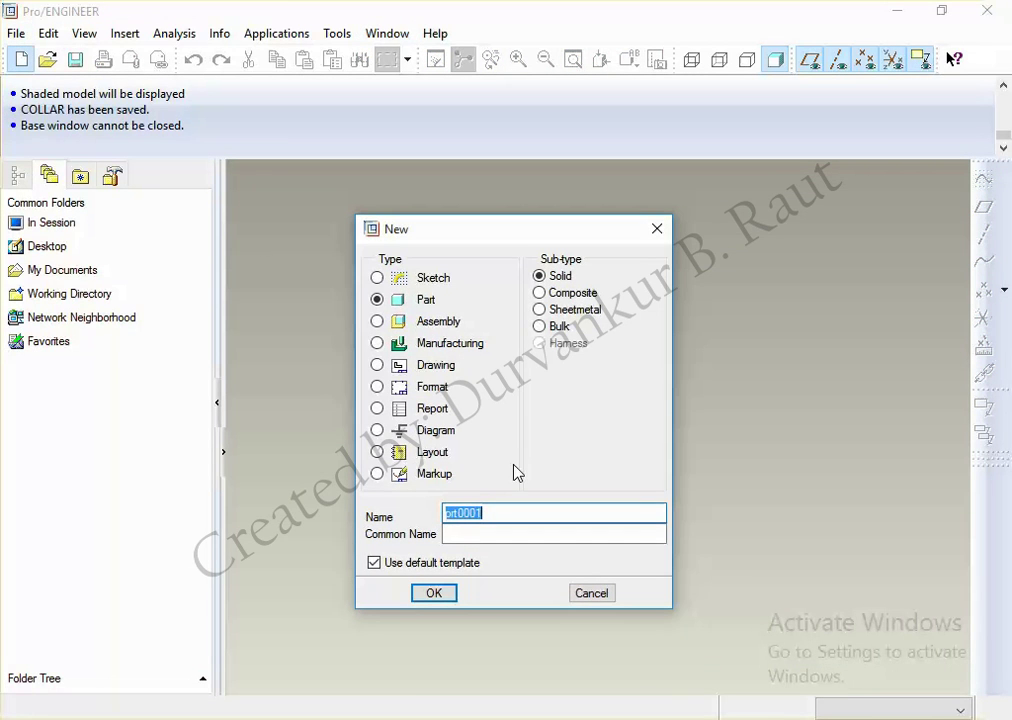
type("pin")
key("alt+Tab")
key("alt+Tab")
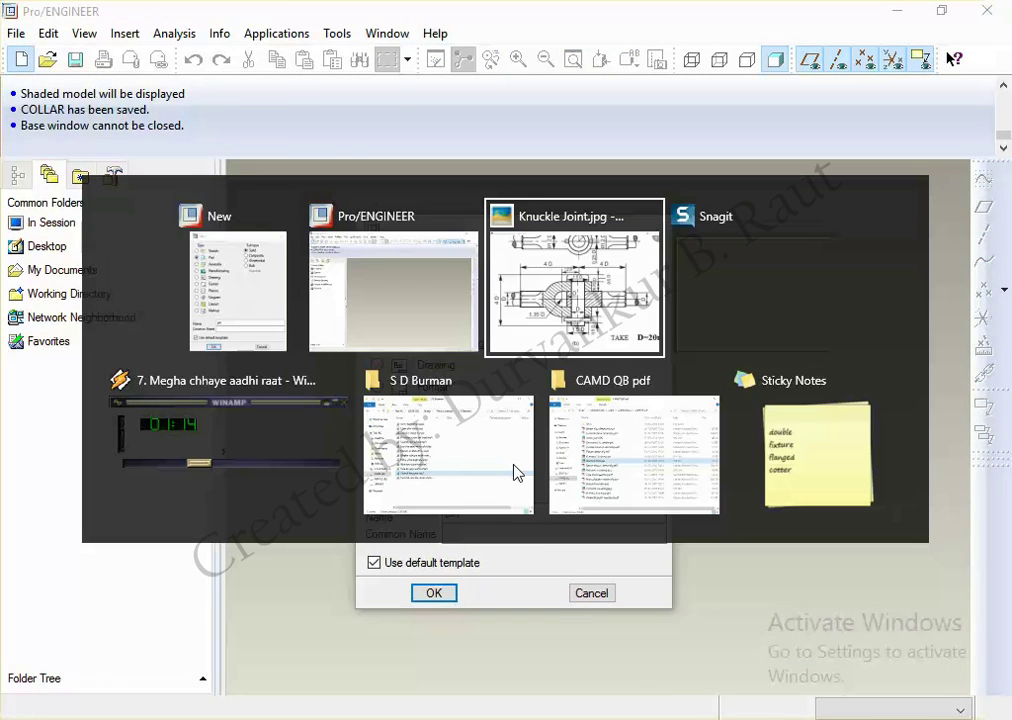
scroll(605, 424, "down", 3)
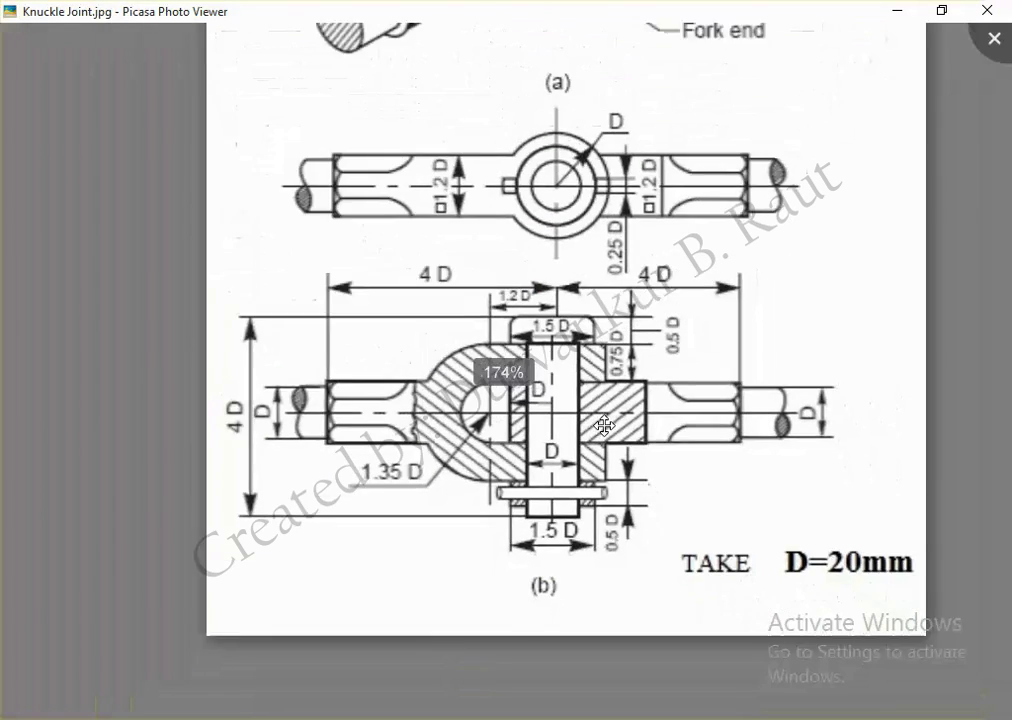
scroll(650, 380, "down", 2)
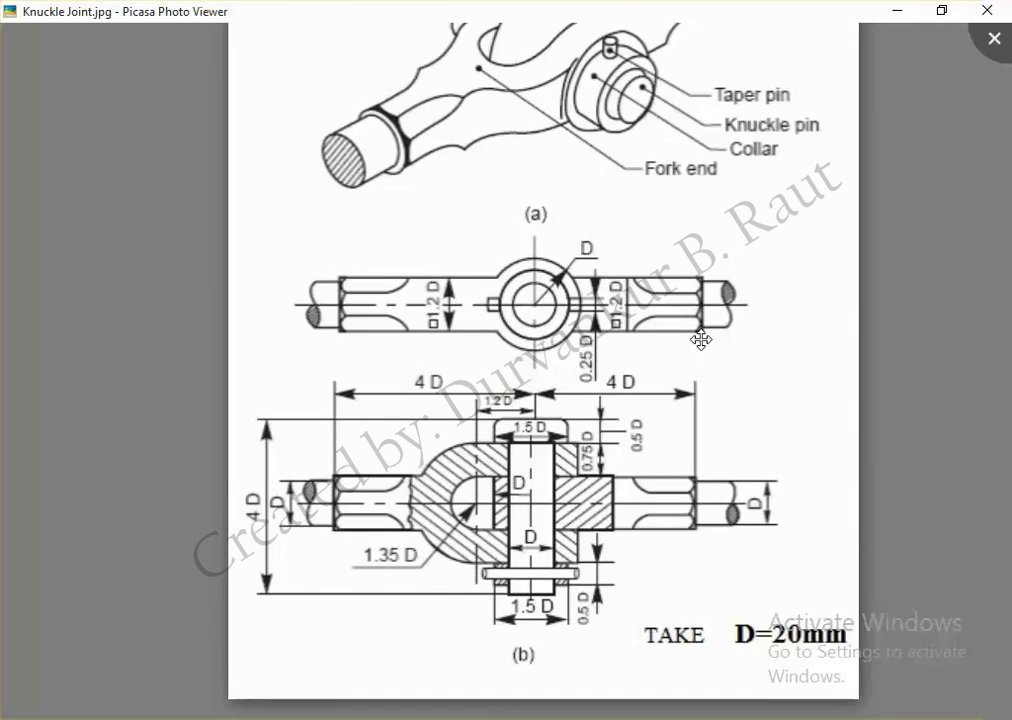
key("alt+Tab")
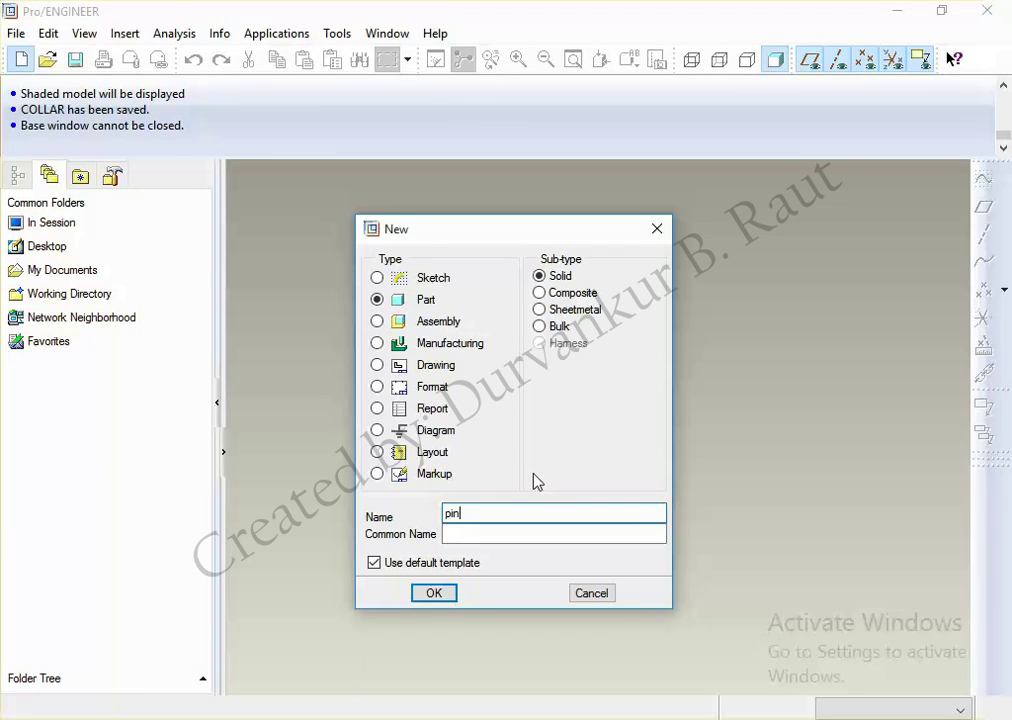
key("Home")
type("tape")
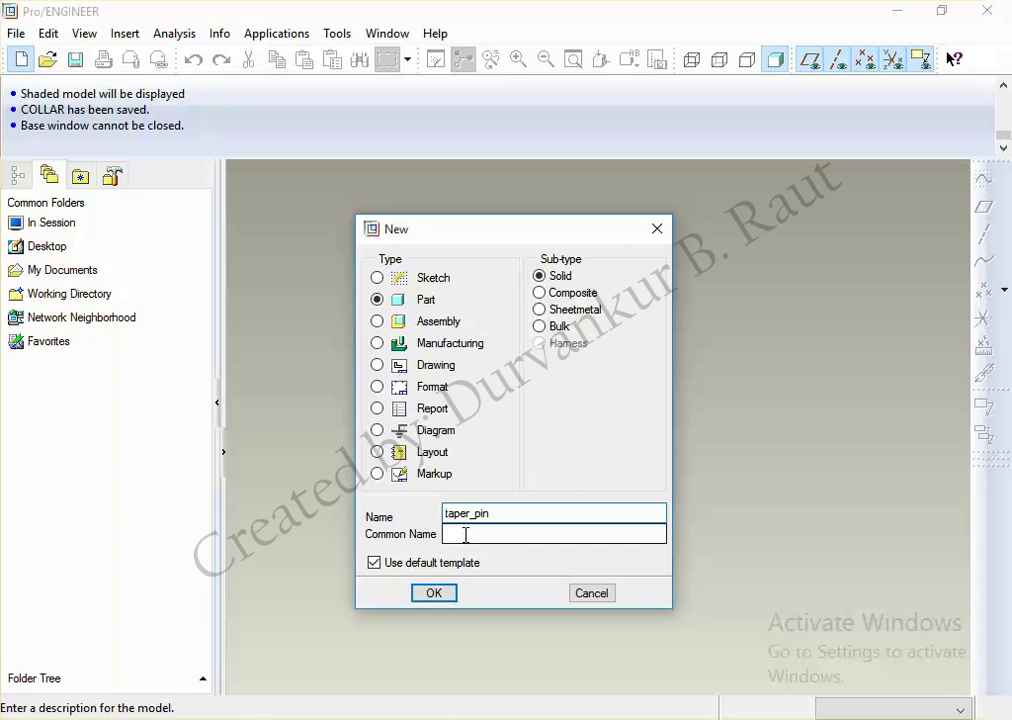
Step: Create TAPER_PIN from the mmns_part_solid template instead of the default, and start an extrusion
left_click(377, 564)
left_click(436, 595)
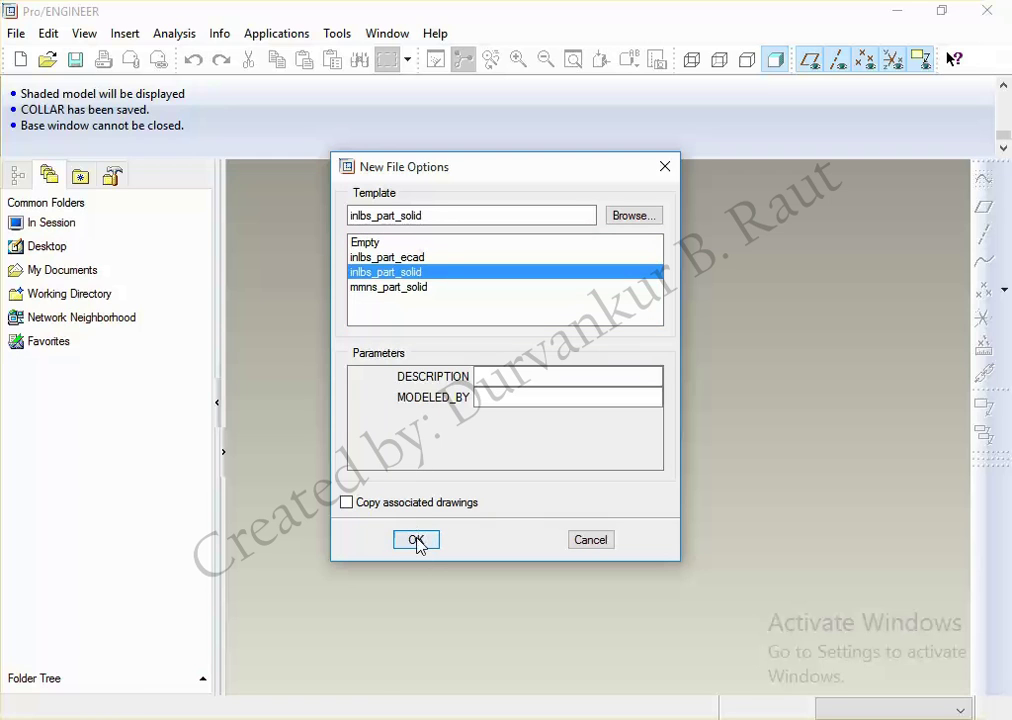
left_click(404, 288)
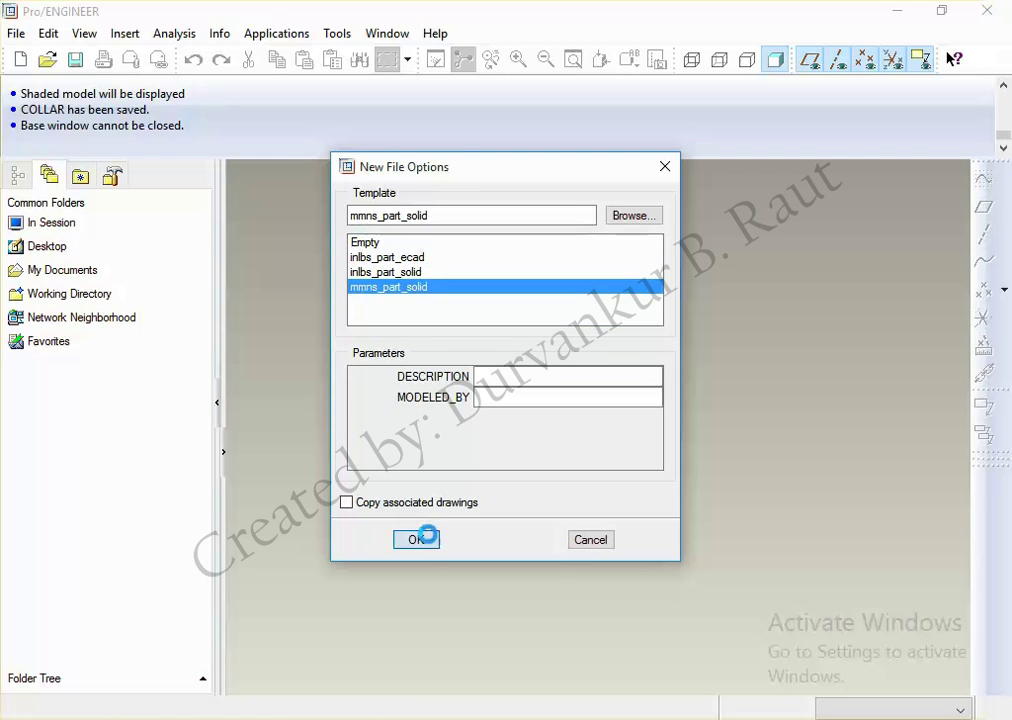
left_click(427, 538)
left_click(998, 206)
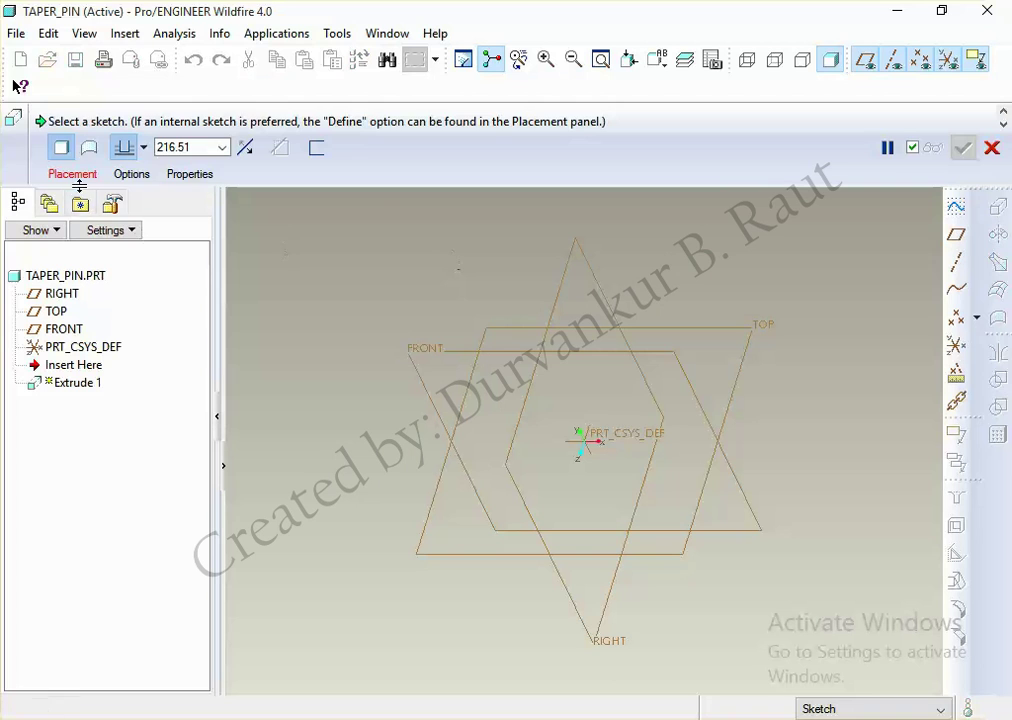
Step: Set up the Extrude 1 sketch on the TOP plane
left_click(84, 182)
left_click(244, 231)
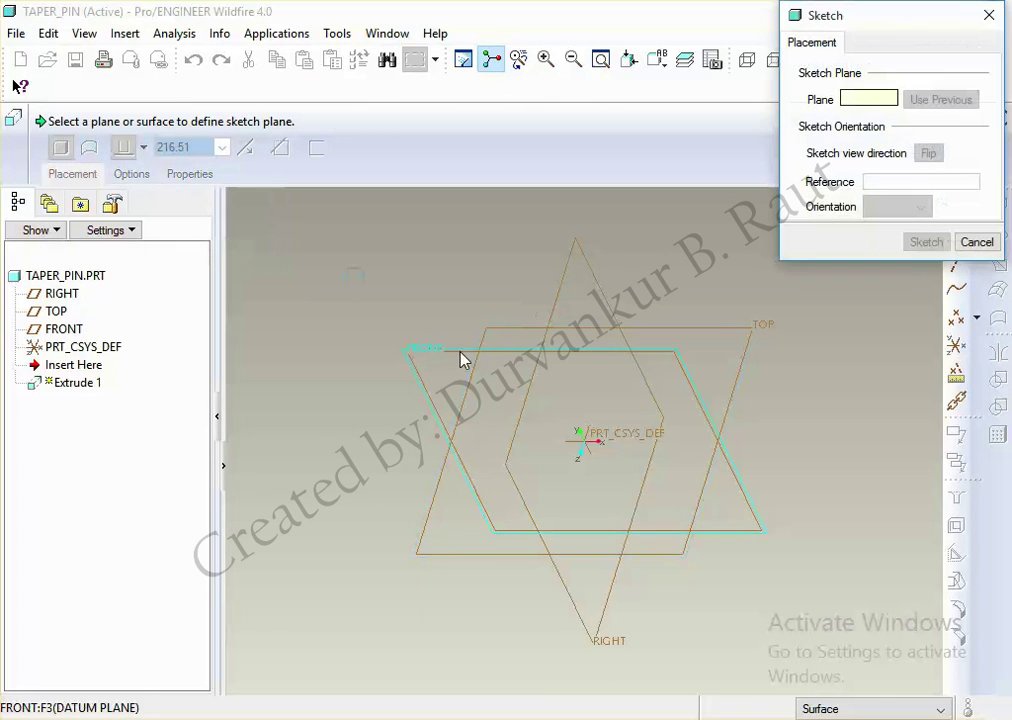
left_click(477, 348)
left_click(926, 243)
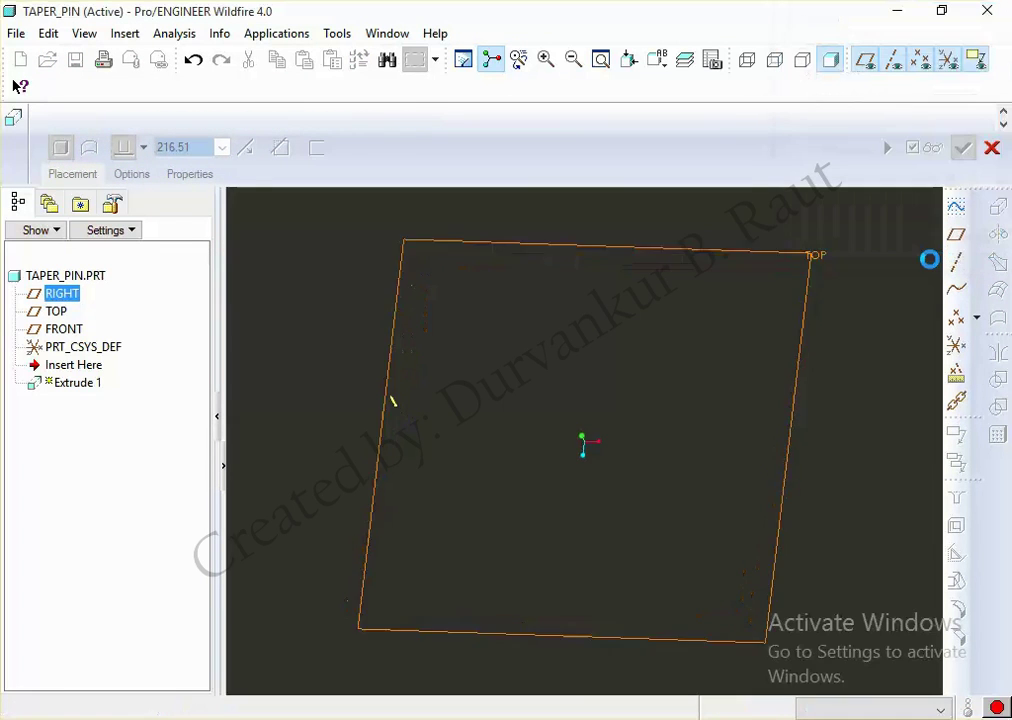
Step: Draw a 3.60 diameter circle centred on the origin, then view the knuckle joint drawing
left_click(943, 290)
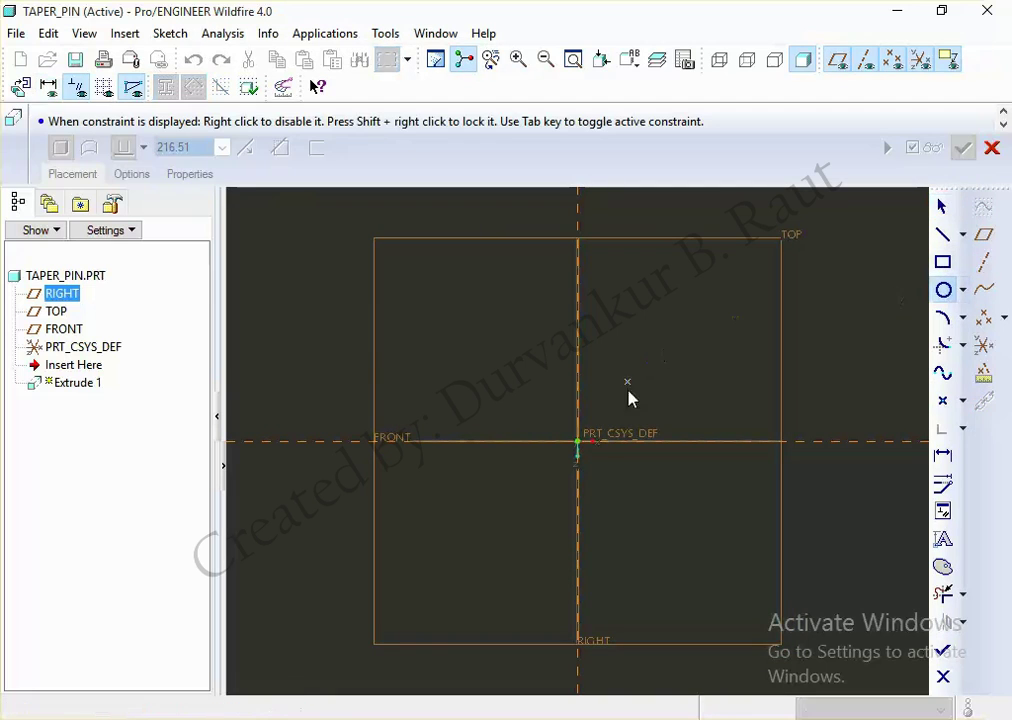
left_click(594, 459)
middle_click(619, 481)
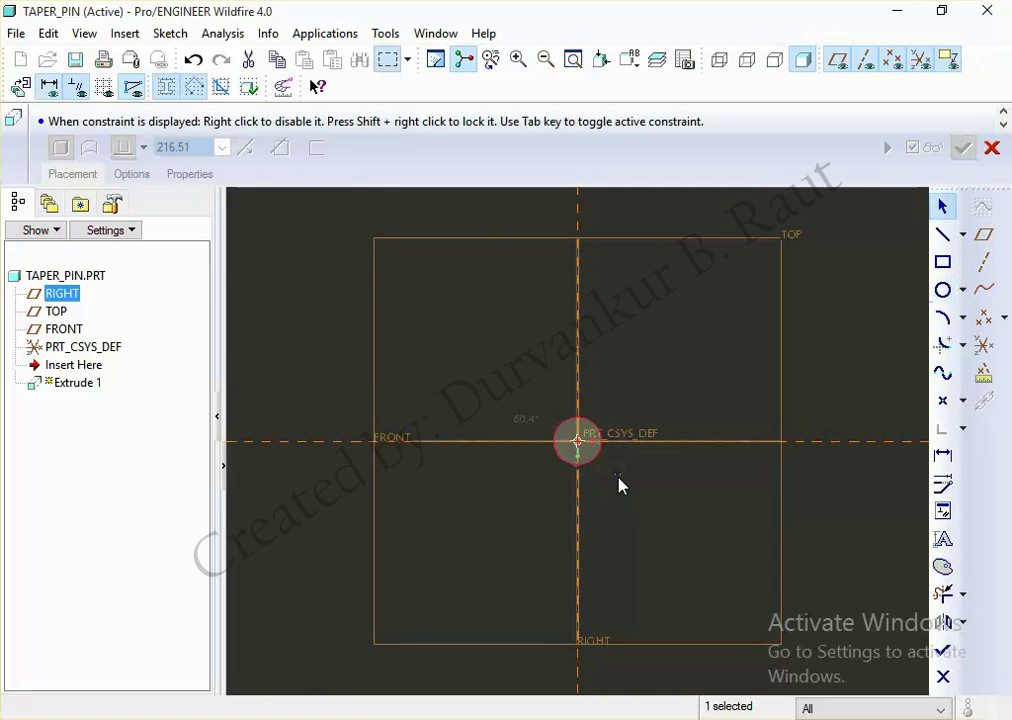
double_click(523, 422)
type("3.60")
key("Return")
key("alt+Tab")
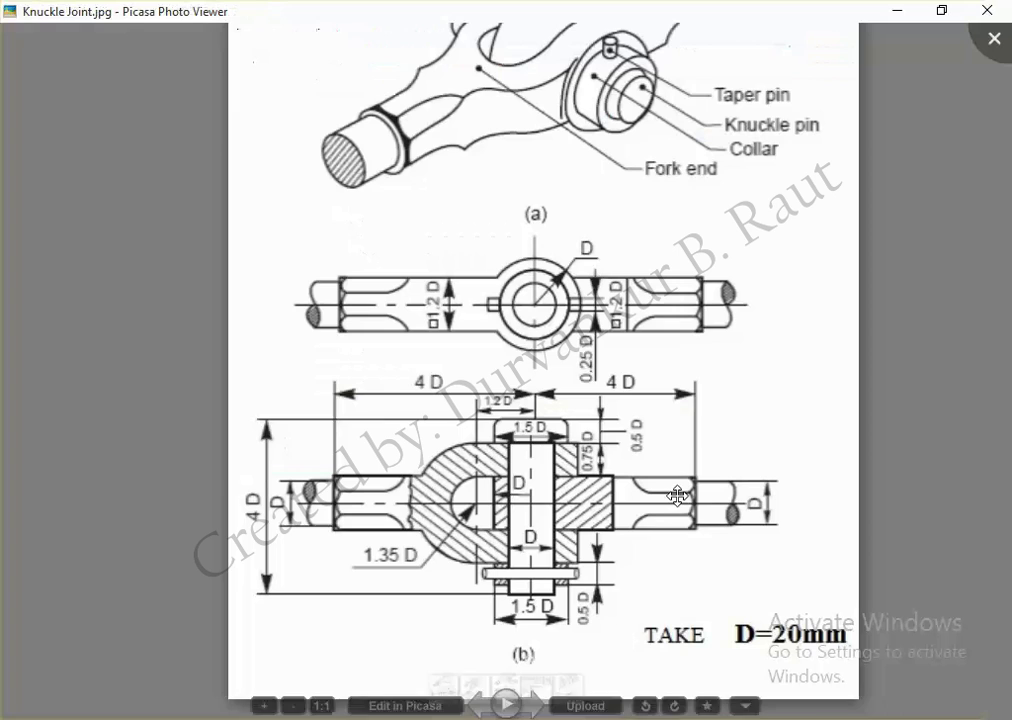
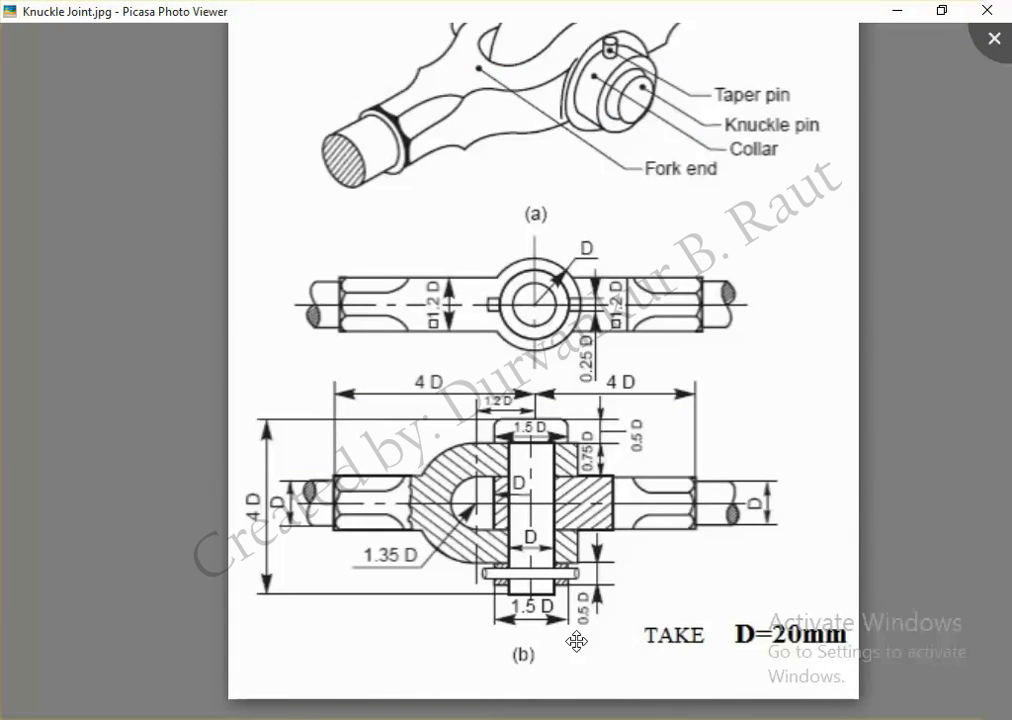
Step: Leave the knuckle joint reference drawing and return to the taper pin sketch in Pro/ENGINEER
key("alt+Tab")
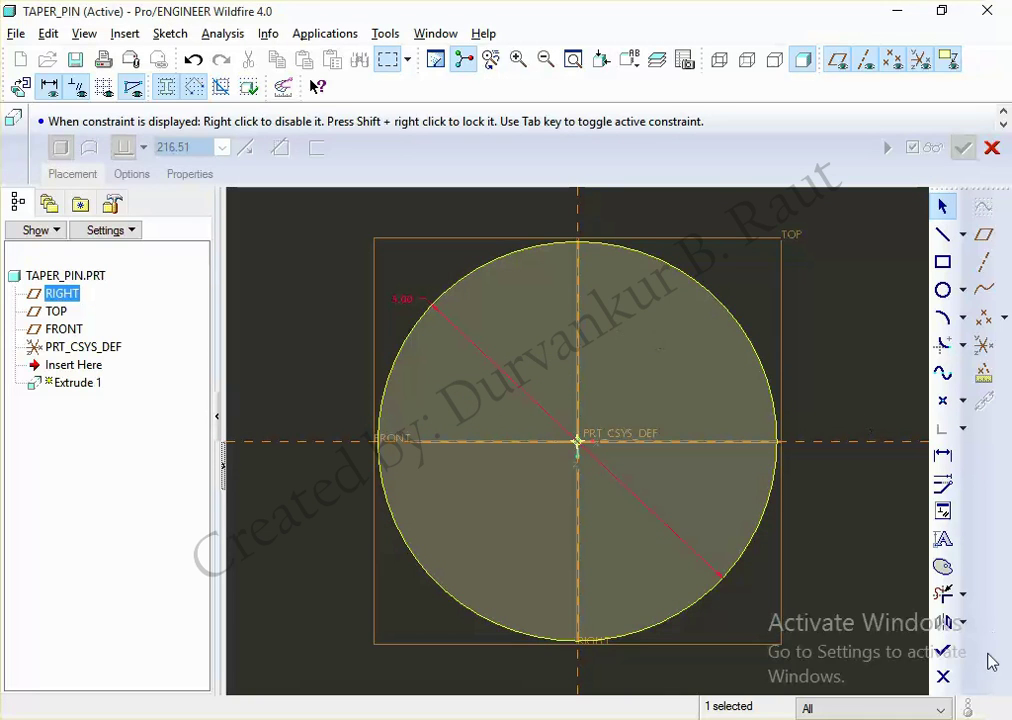
Step: Extrude the taper pin body sketch to a depth of 40
left_click(943, 650)
double_click(207, 148)
type("40")
key("Return")
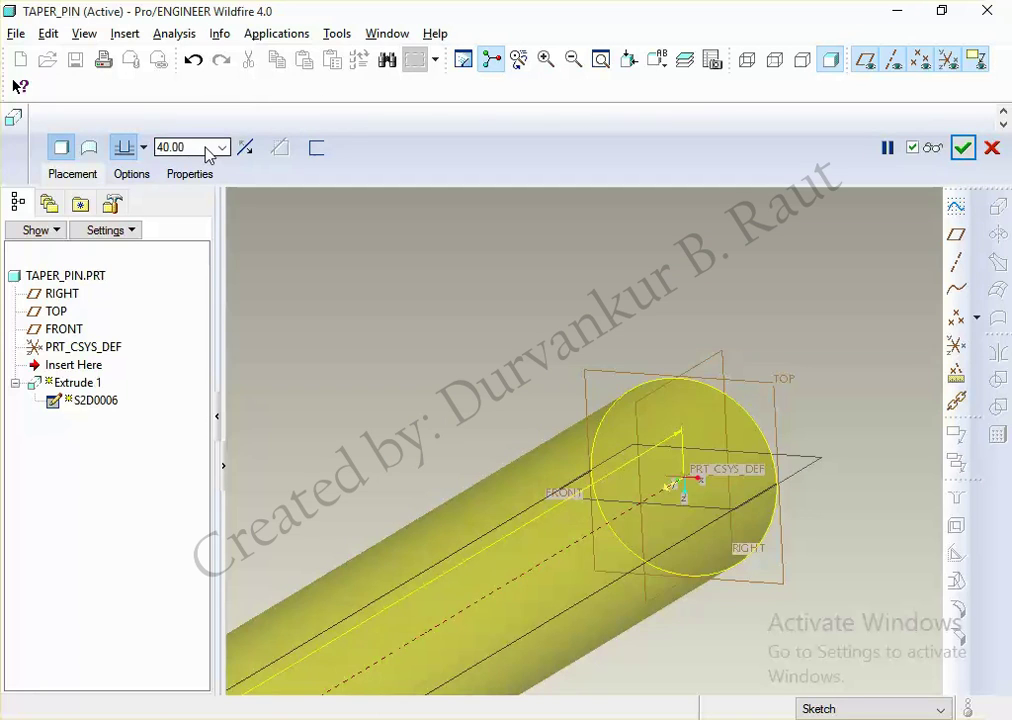
scroll(826, 250, "down", 3)
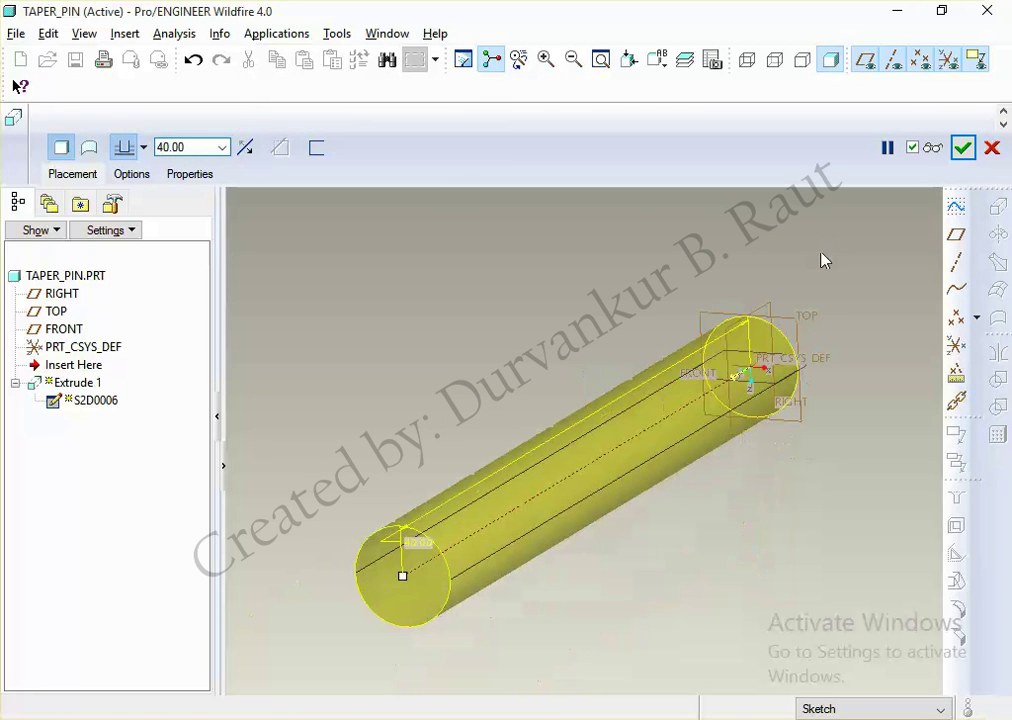
left_click(962, 148)
left_click(845, 258)
middle_click_drag(845, 258, 725, 472)
Step: Start a second extrusion on the previous sketch plane with a diameter-8 circle at the origin
left_click(997, 206)
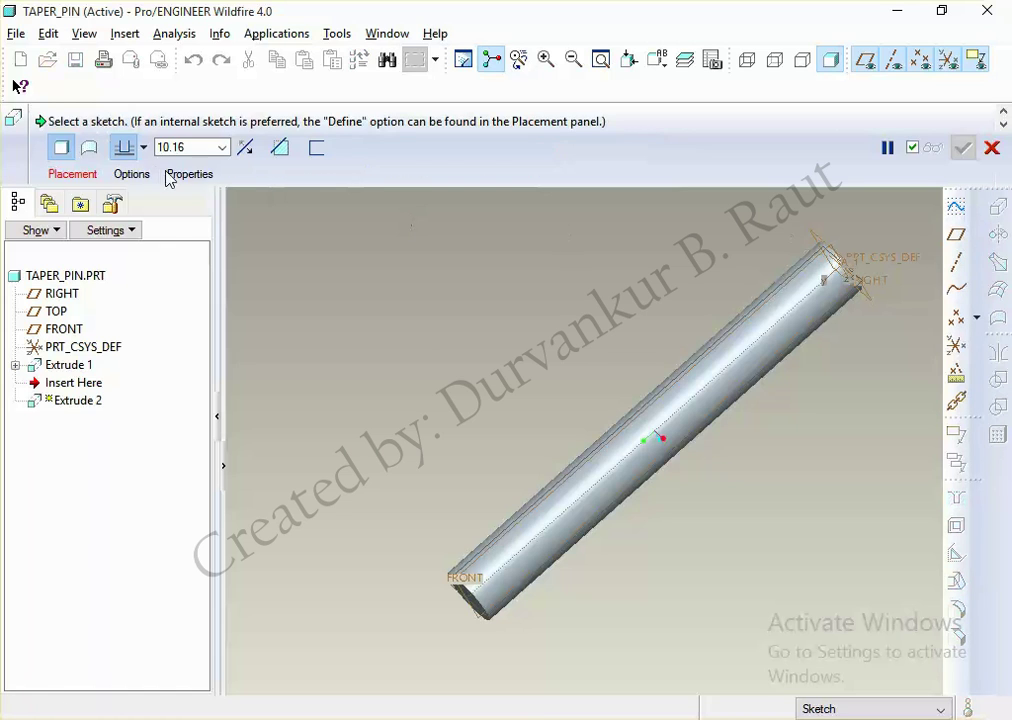
left_click(74, 174)
left_click(213, 234)
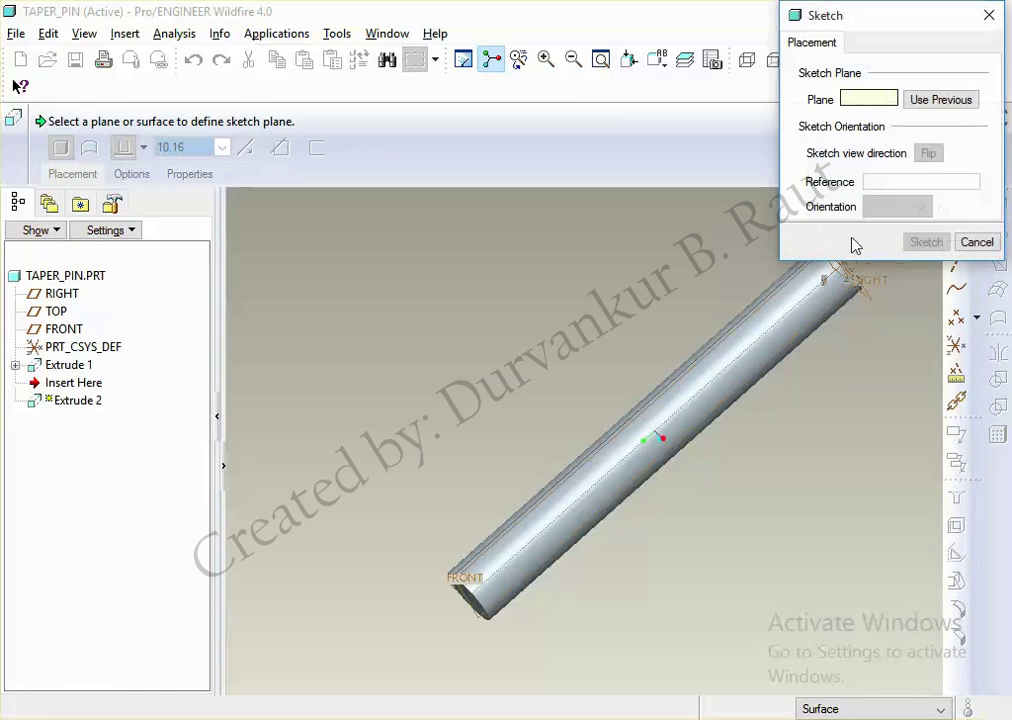
scroll(542, 382, "down", 3)
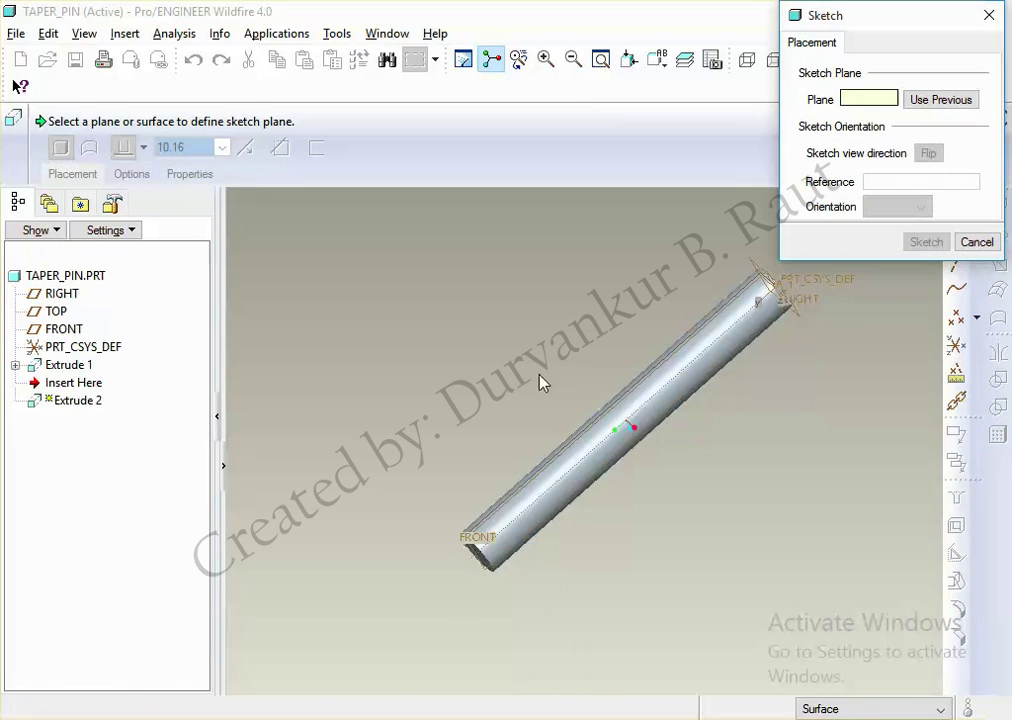
left_click(940, 100)
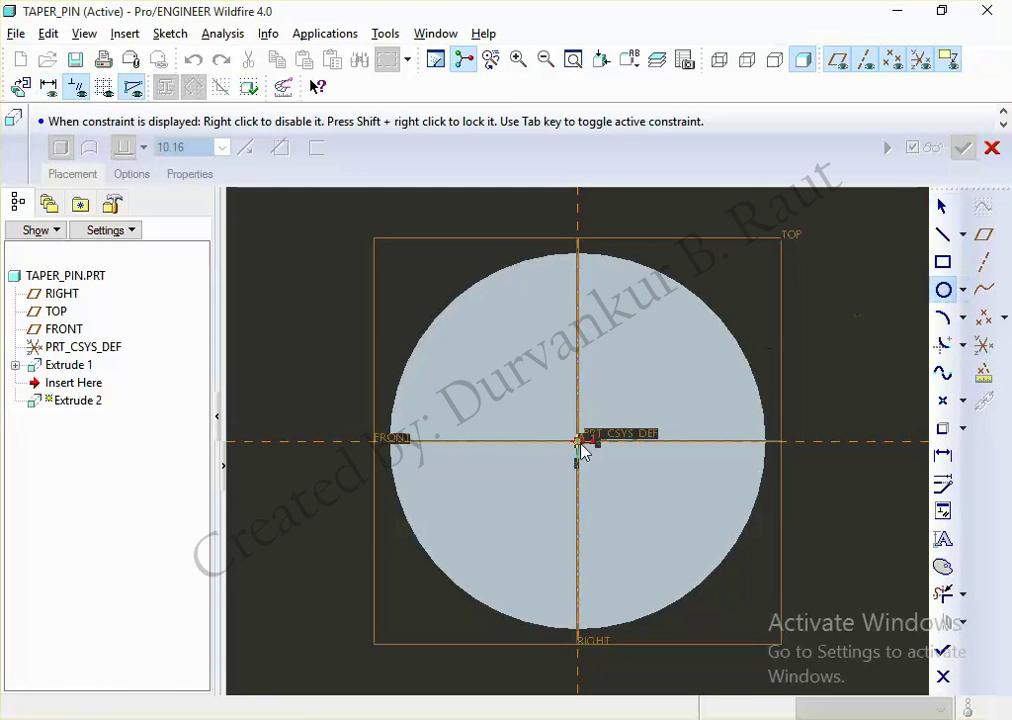
left_click(579, 442)
left_click(752, 628)
middle_click(791, 488)
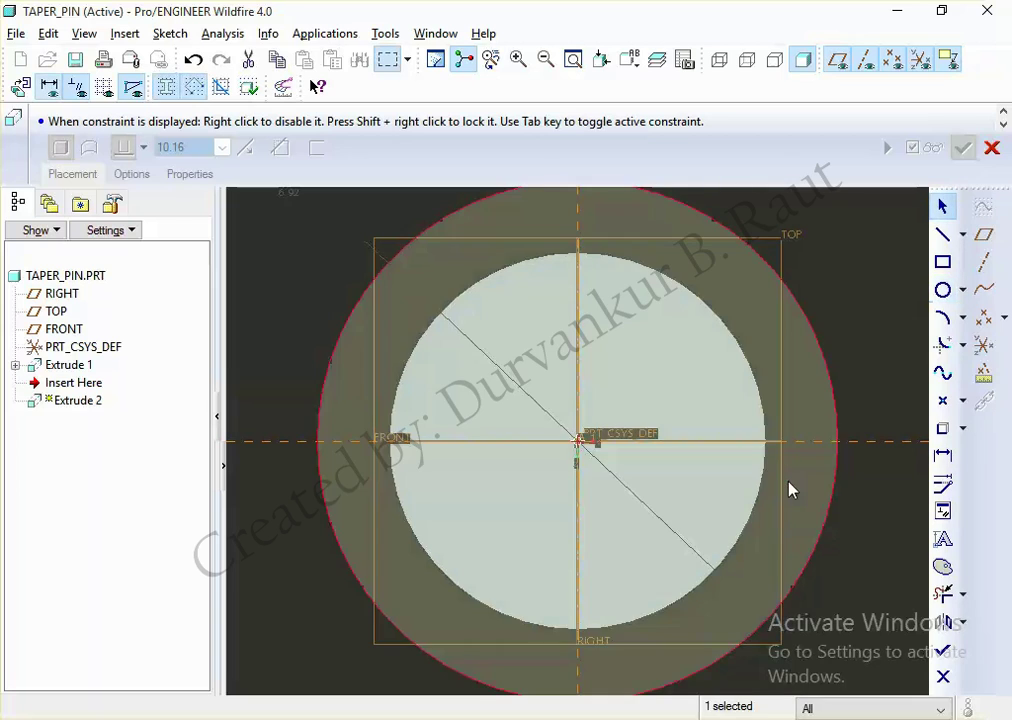
scroll(797, 537, "down", 2)
double_click(369, 248)
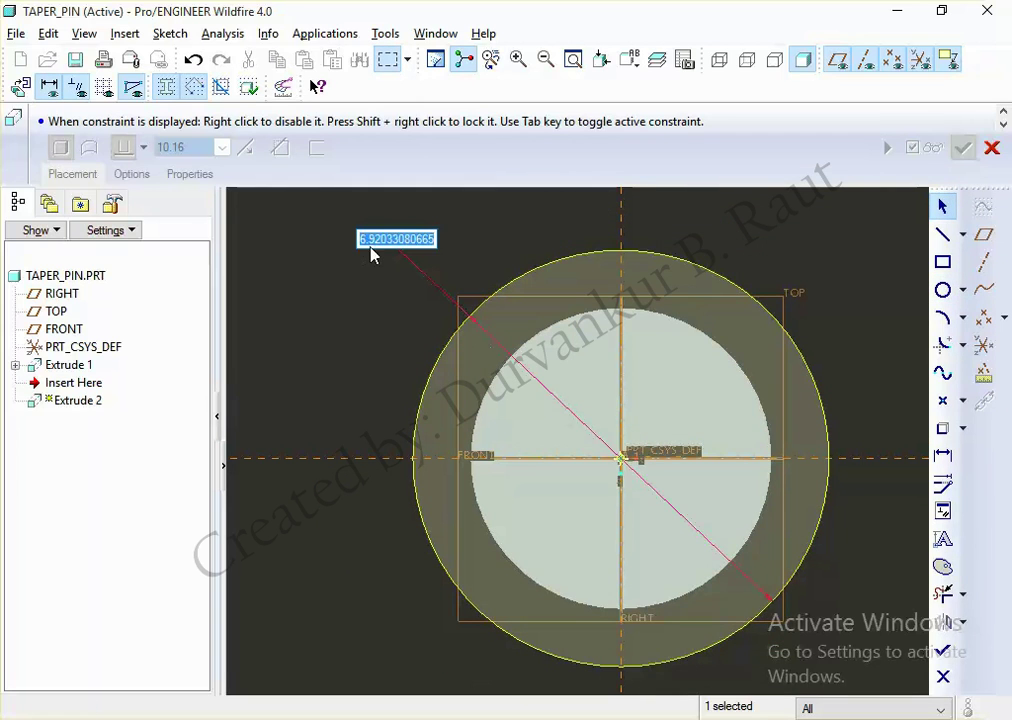
type("8")
key("Return")
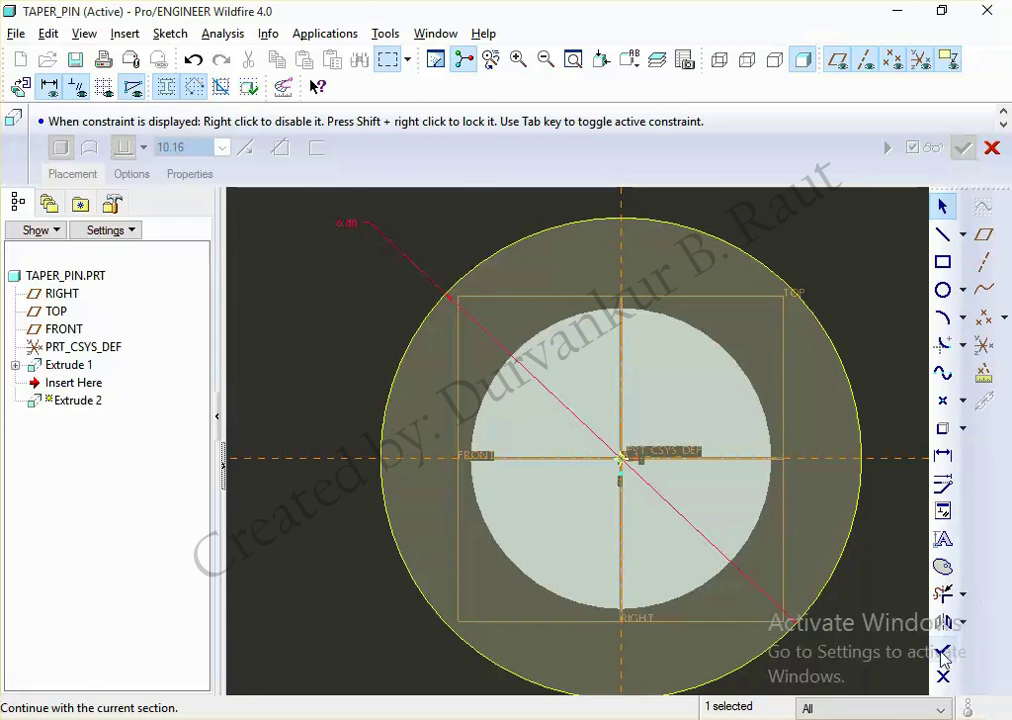
Step: Extrude the diameter-8 head 3 deep on the end of the pin
left_click(943, 650)
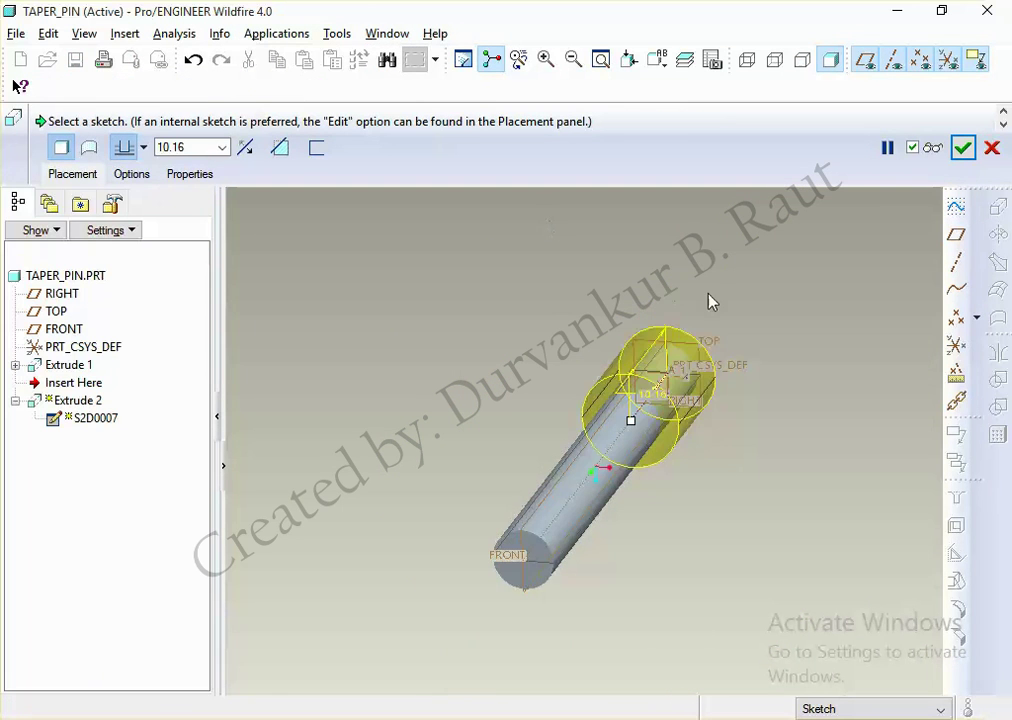
double_click(210, 147)
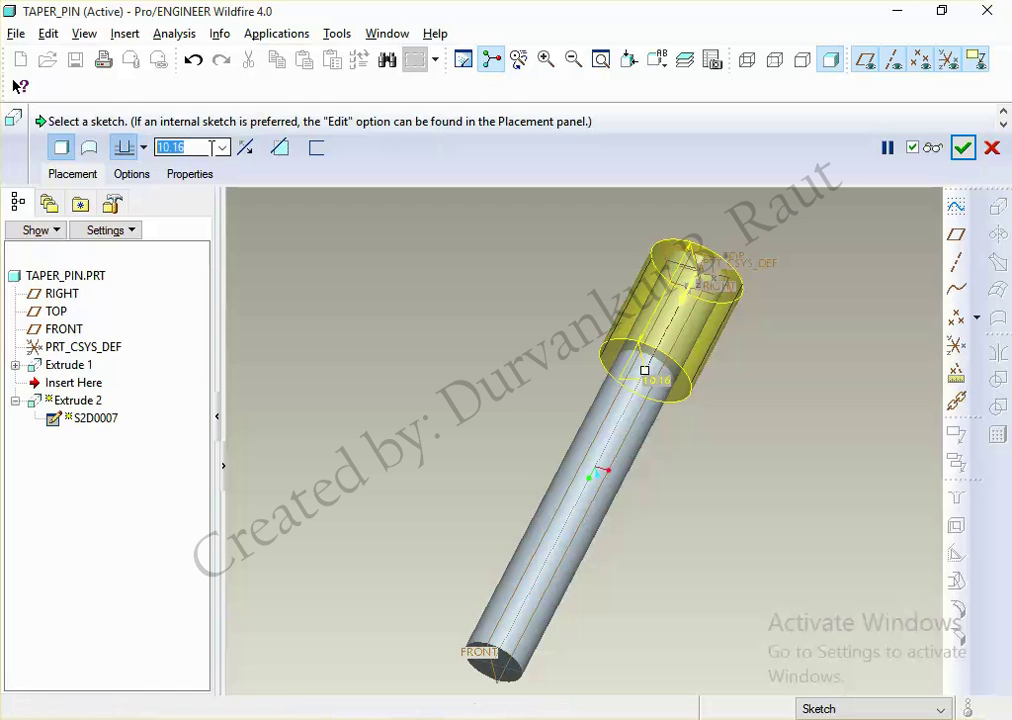
type("5")
key("Return")
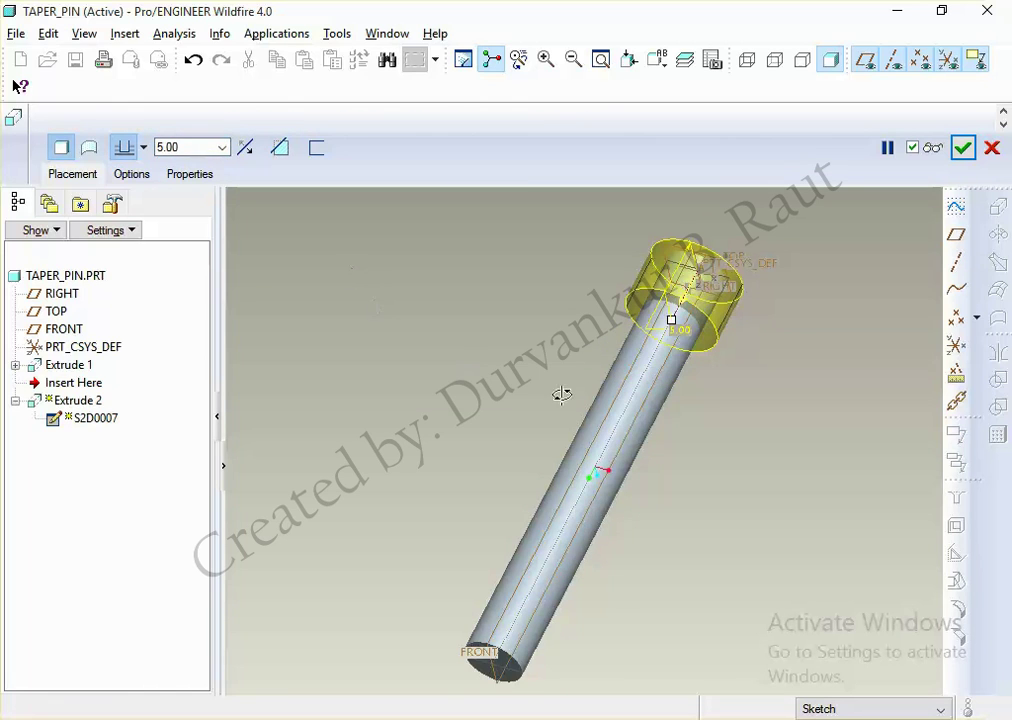
middle_click_drag(562, 395, 540, 438)
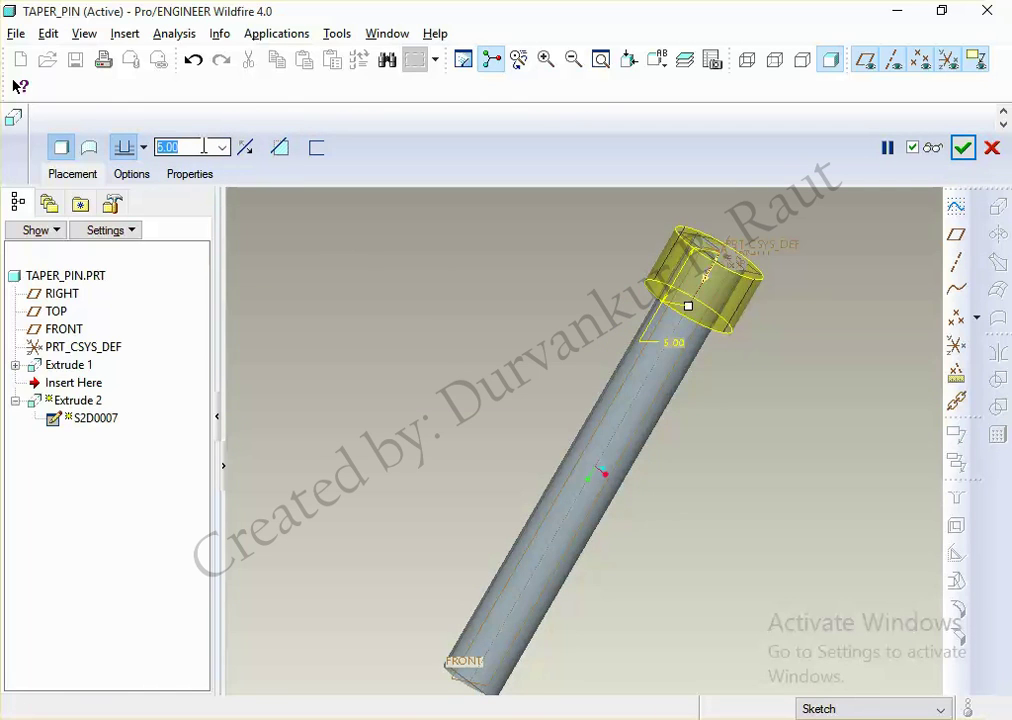
type("3")
key("Return")
left_click(962, 148)
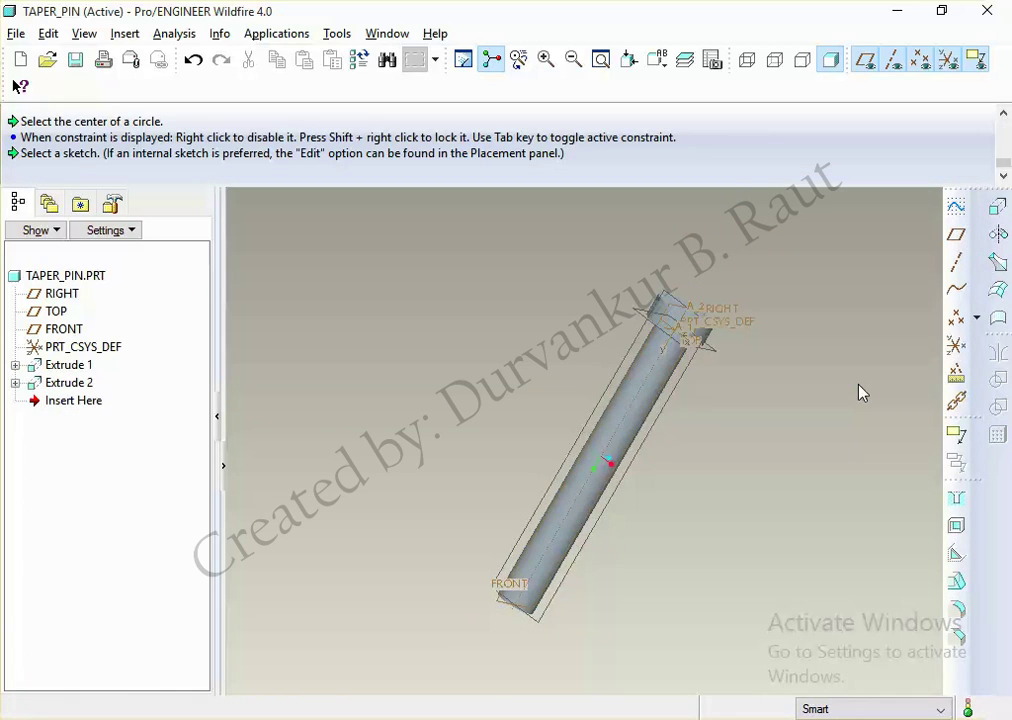
Step: Save the taper pin part and close its window
key("ctrl+d")
key("ctrl+s")
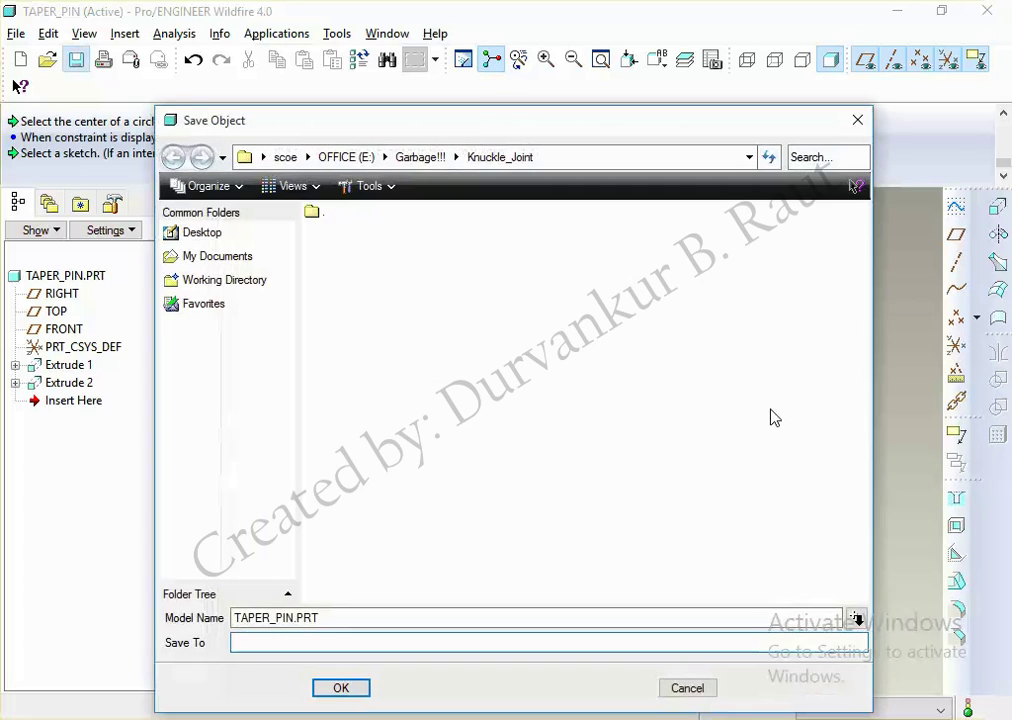
key("Return")
left_click(386, 33)
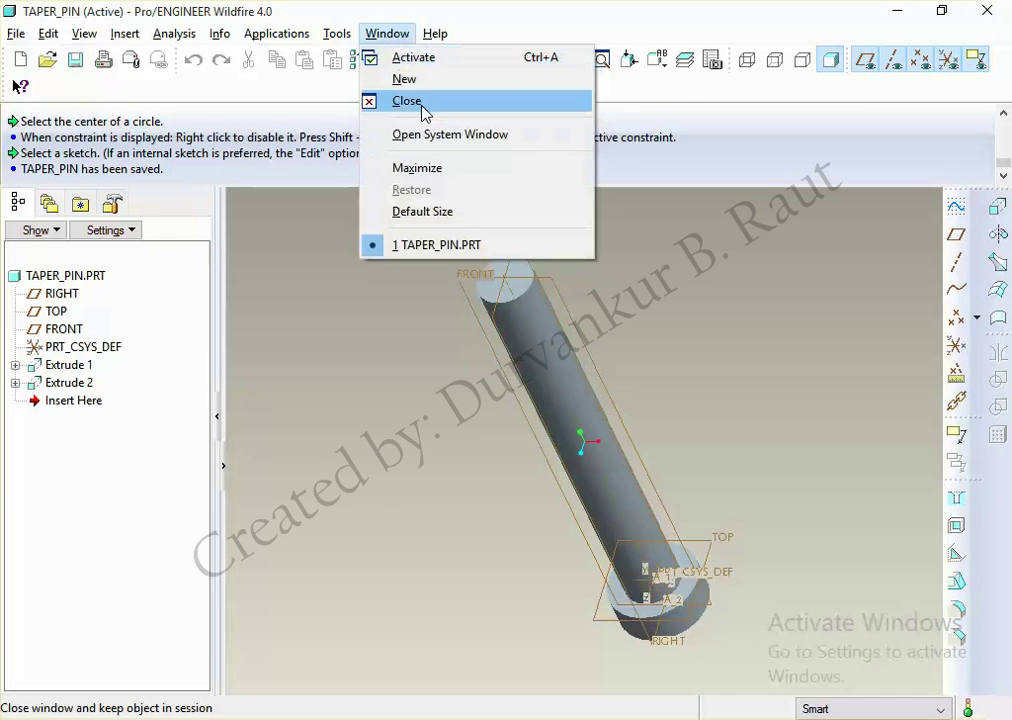
left_click(423, 106)
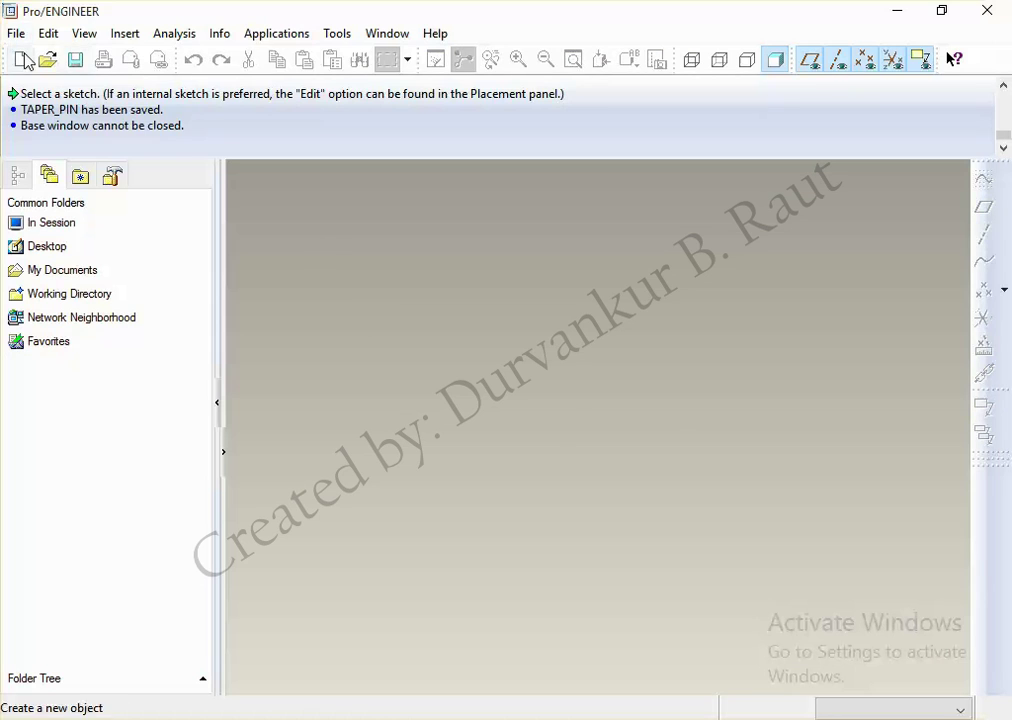
Step: Create the knuckle_joint assembly from the mmns_asm_design template
left_click(28, 62)
left_click(443, 563)
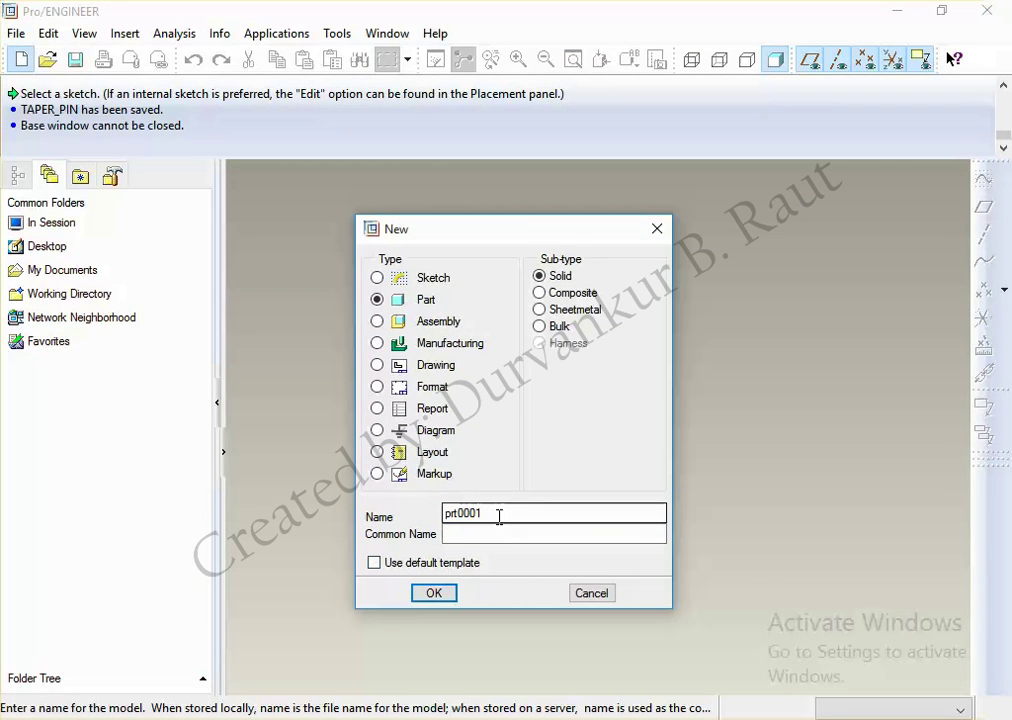
left_click(432, 321)
type("knuckle_joint")
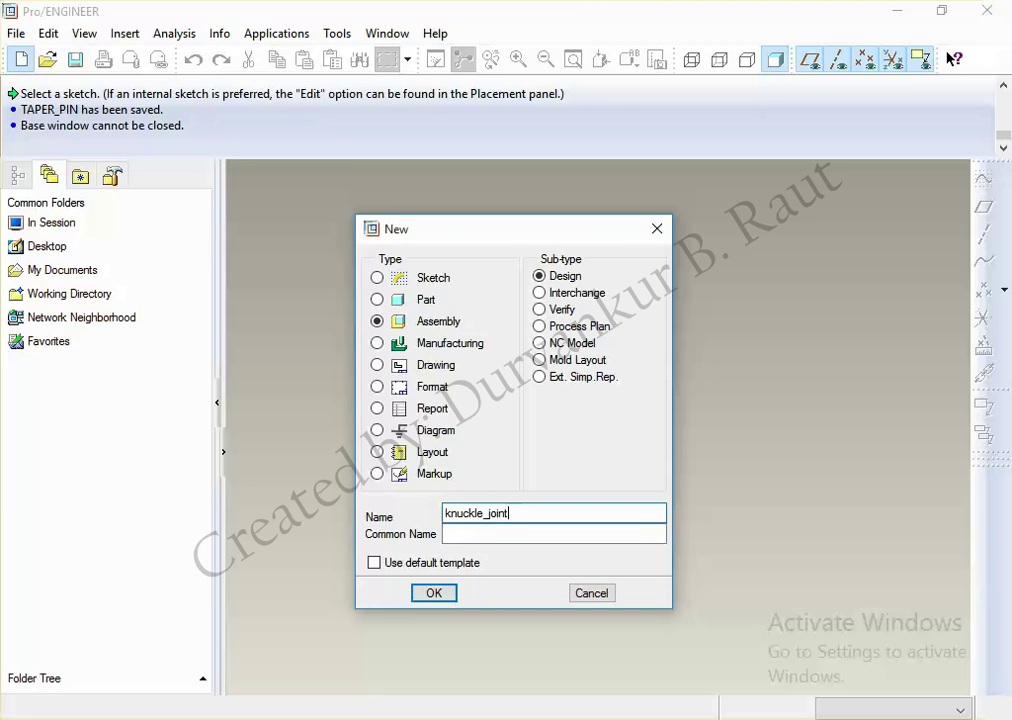
left_click(438, 594)
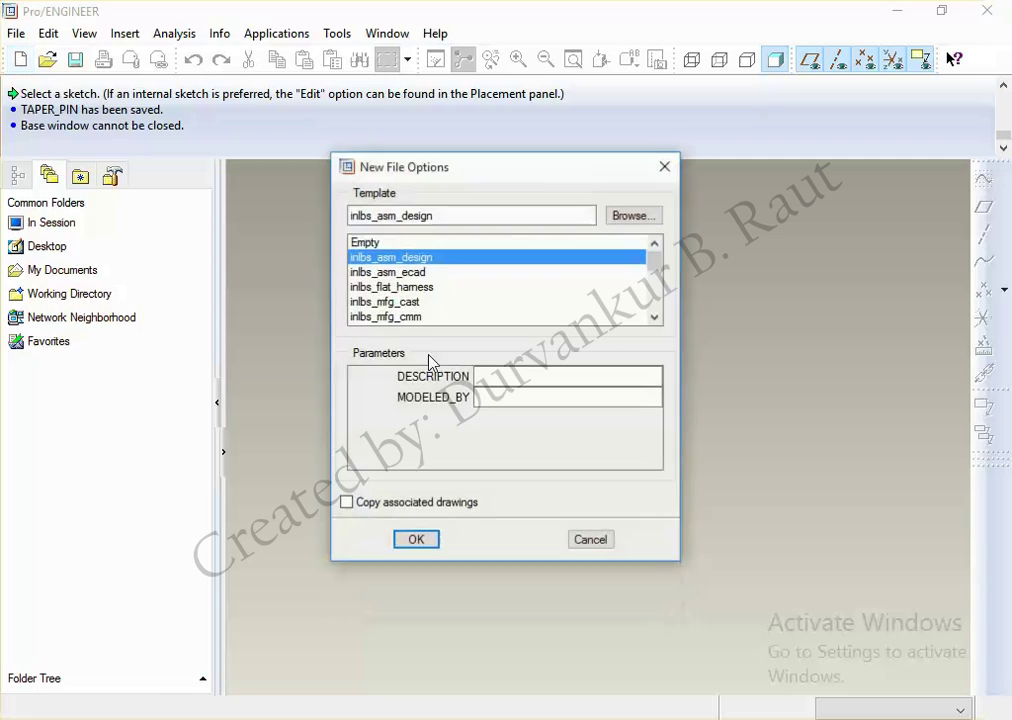
left_click(405, 302)
scroll(410, 310, "down", 2)
left_click(412, 303)
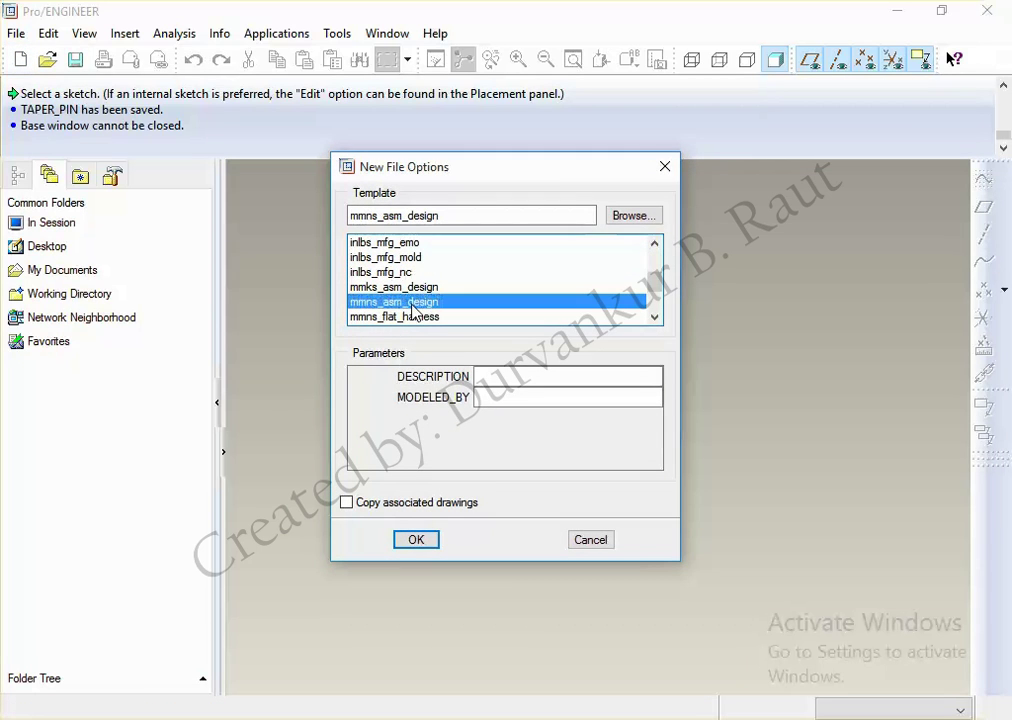
left_click(419, 539)
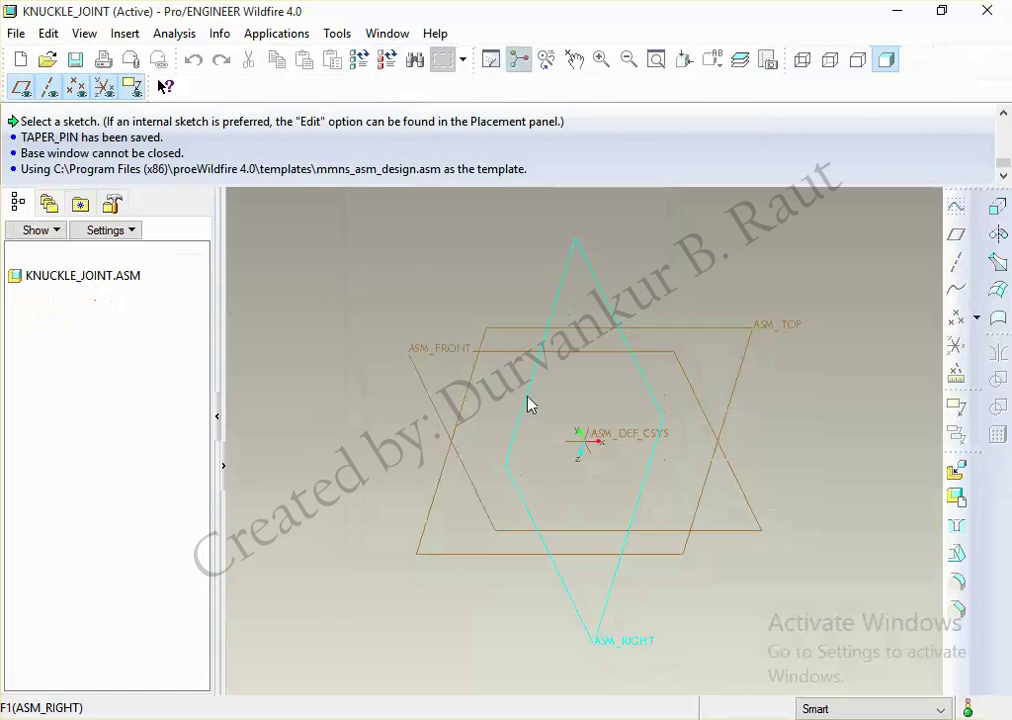
left_click(956, 470)
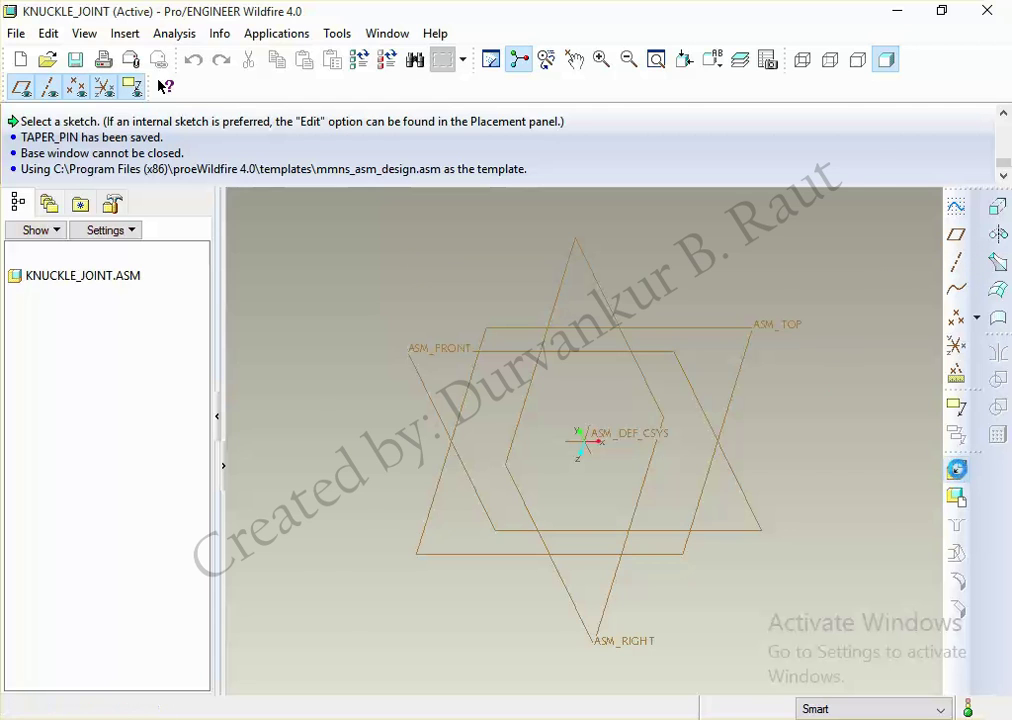
Step: Place fork_end.prt with a Default constraint, then choose eye.prt as the next component
left_click(361, 310)
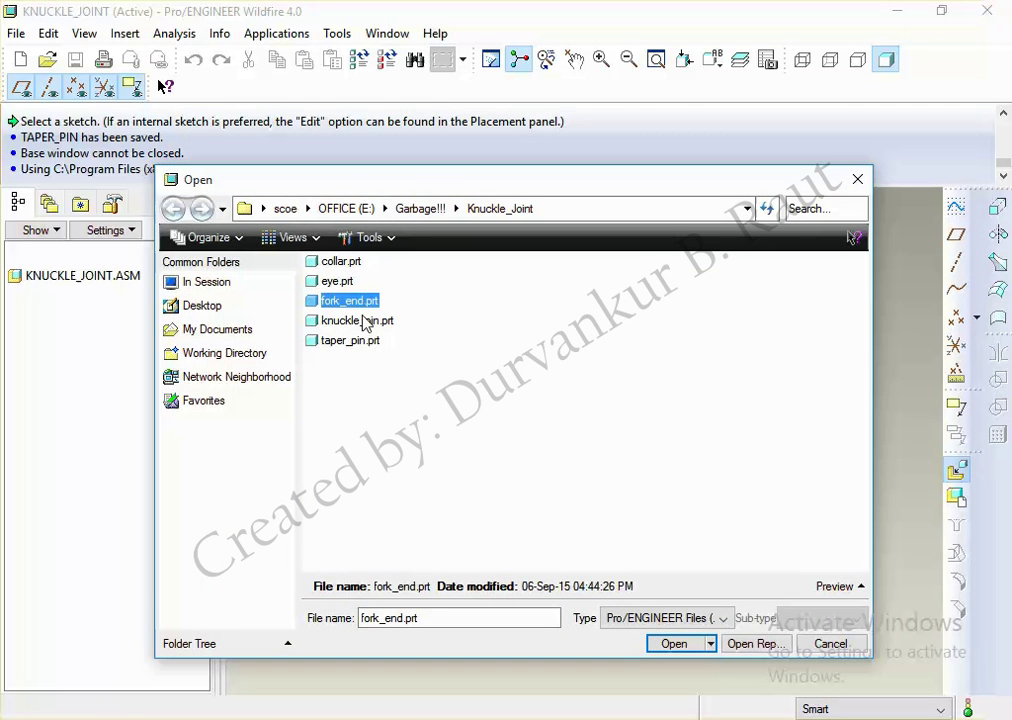
left_click(690, 648)
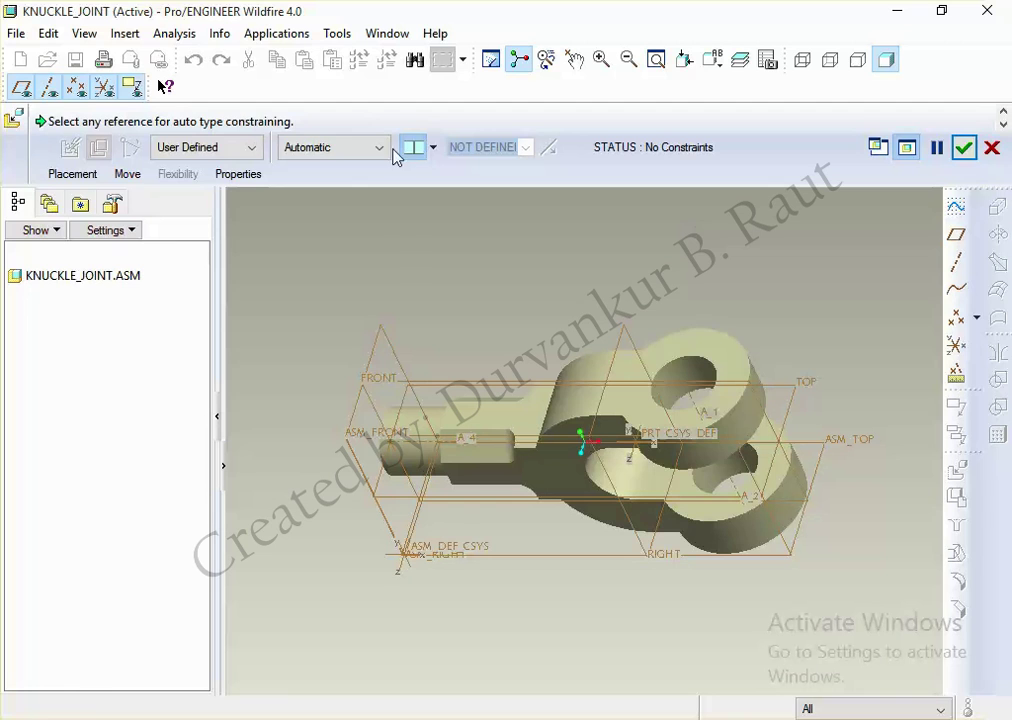
left_click(368, 151)
left_click(305, 348)
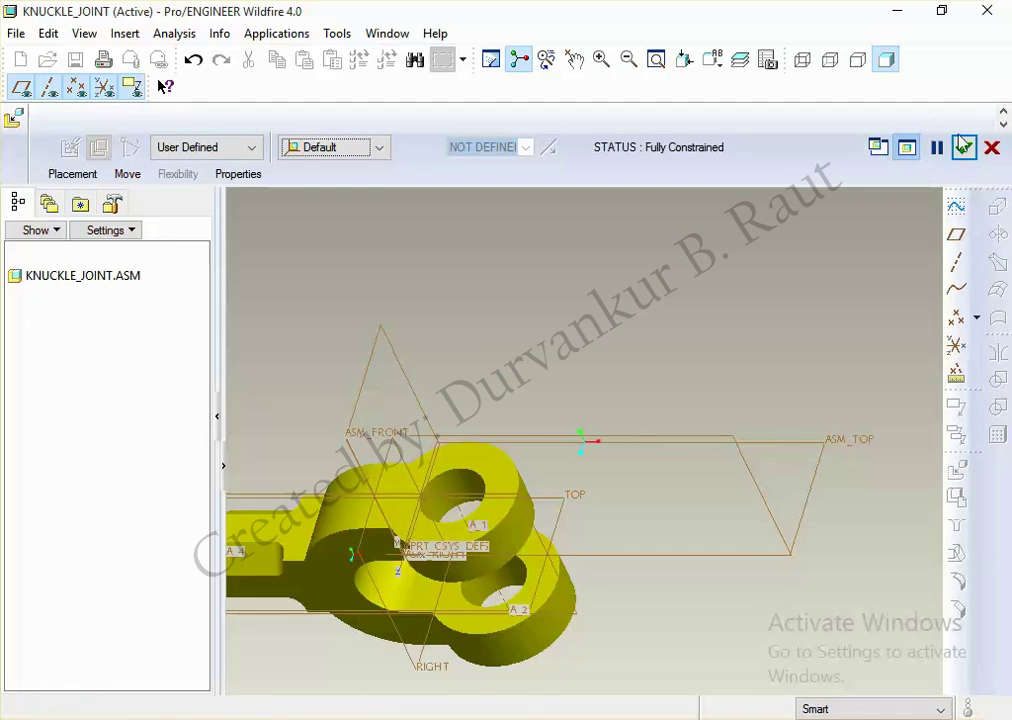
left_click(962, 147)
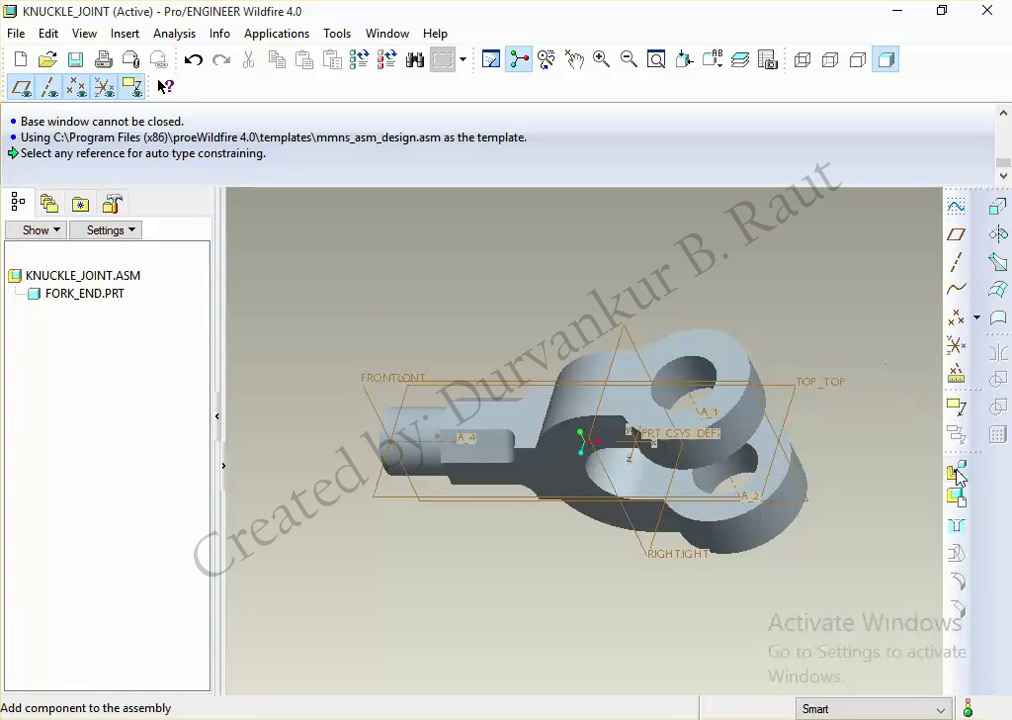
left_click(956, 469)
left_click(337, 281)
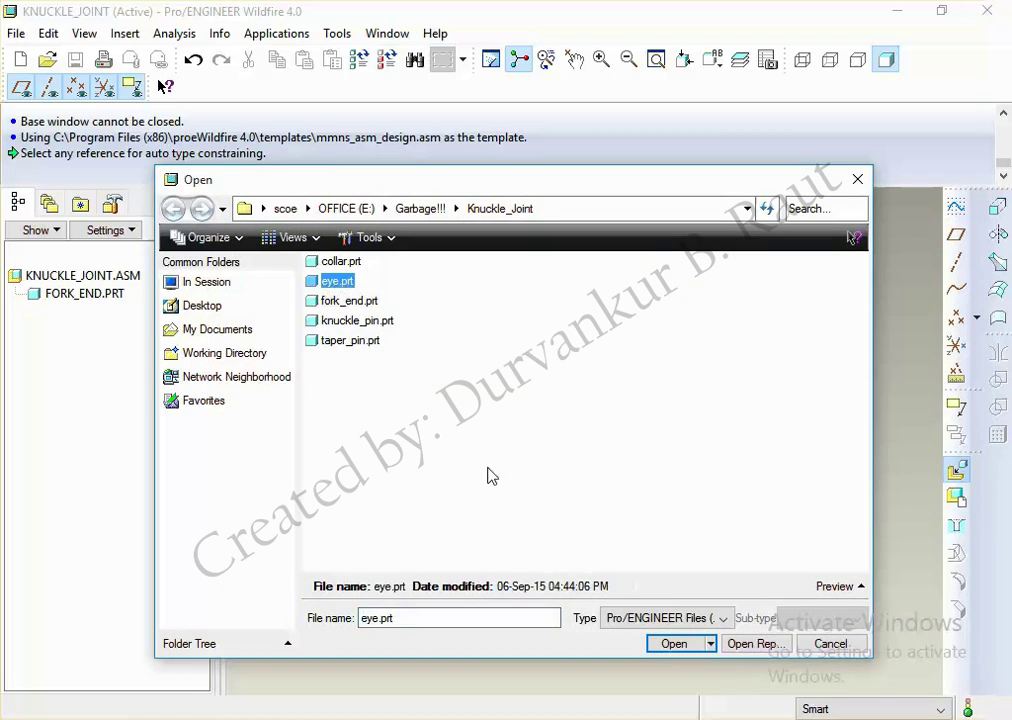
Step: Load the eye and align its axis with the fork end's axis
left_click(673, 643)
scroll(818, 505, "up", 3)
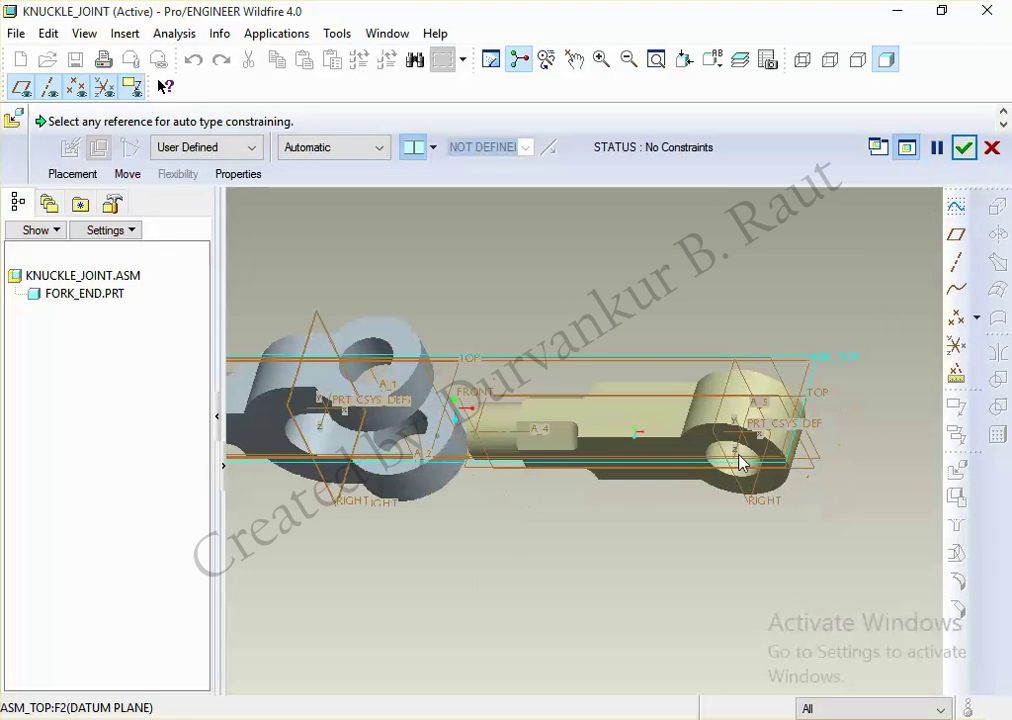
left_click(752, 410)
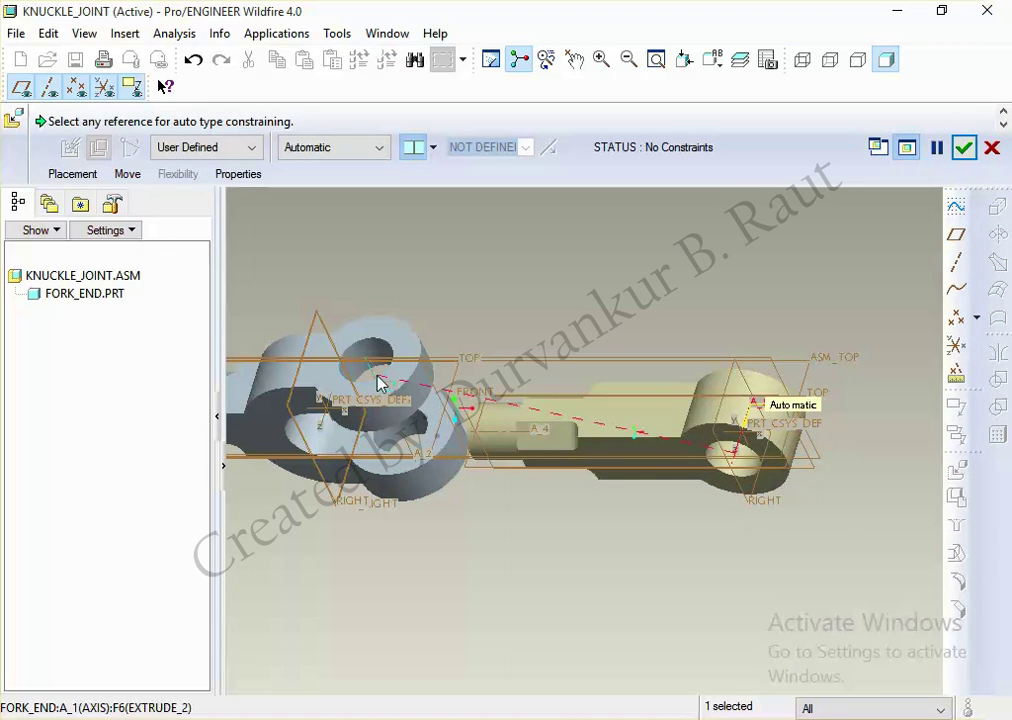
left_click(384, 384)
mouse_move(473, 465)
middle_mouse_down()
mouse_move(655, 355)
mouse_move(501, 447)
mouse_move(639, 379)
middle_mouse_up()
mouse_move(599, 418)
middle_mouse_down()
mouse_move(562, 474)
mouse_move(583, 456)
mouse_move(578, 408)
middle_mouse_up()
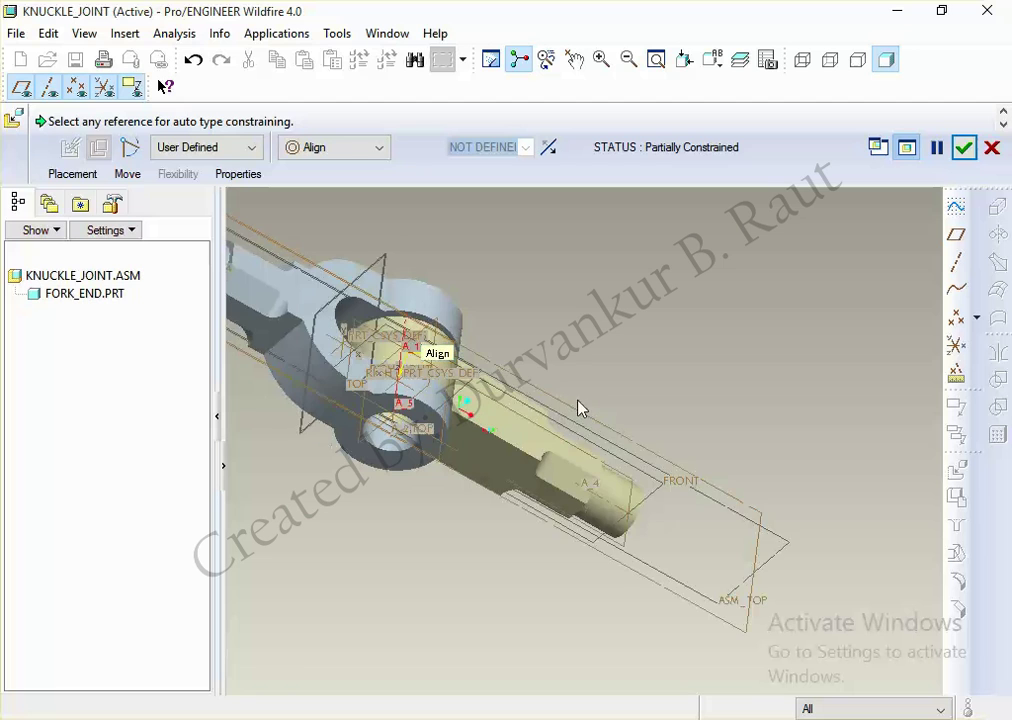
mouse_move(548, 357)
middle_mouse_down()
mouse_move(515, 583)
mouse_move(537, 503)
mouse_move(463, 563)
mouse_move(604, 502)
mouse_move(558, 440)
middle_mouse_up()
Step: Mate the eye face against the fork face and confirm the fully constrained eye
left_click(407, 563)
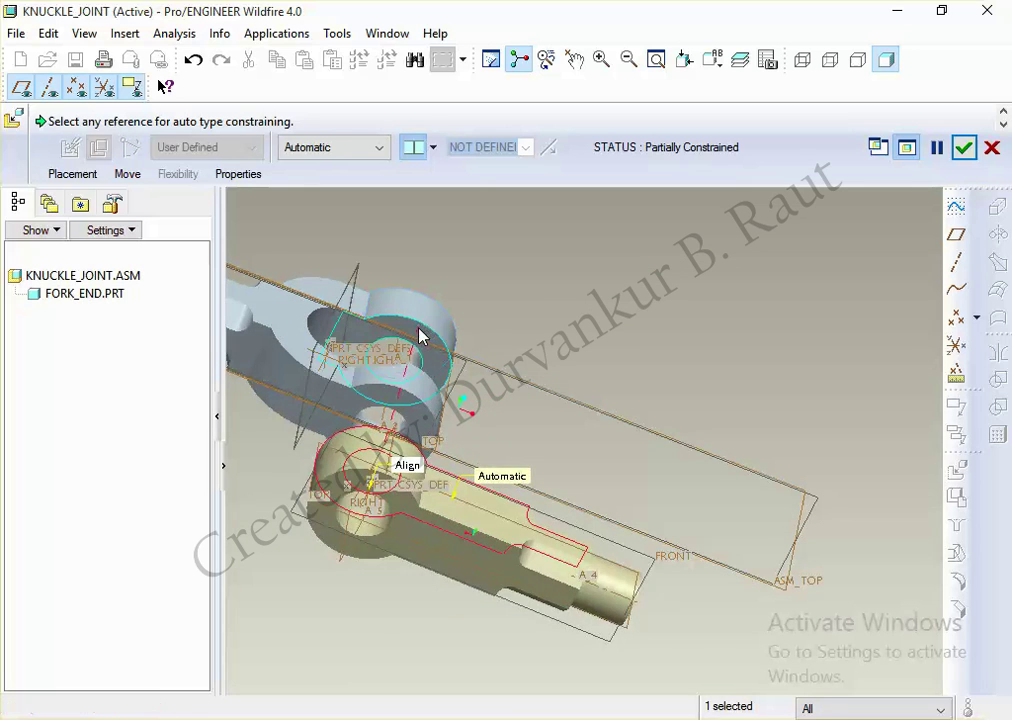
left_click(425, 332)
left_click(95, 174)
mouse_move(470, 355)
middle_mouse_down()
mouse_move(660, 425)
mouse_move(690, 514)
mouse_move(621, 447)
mouse_move(648, 438)
mouse_move(625, 457)
middle_mouse_up()
scroll(352, 481, "up", 2)
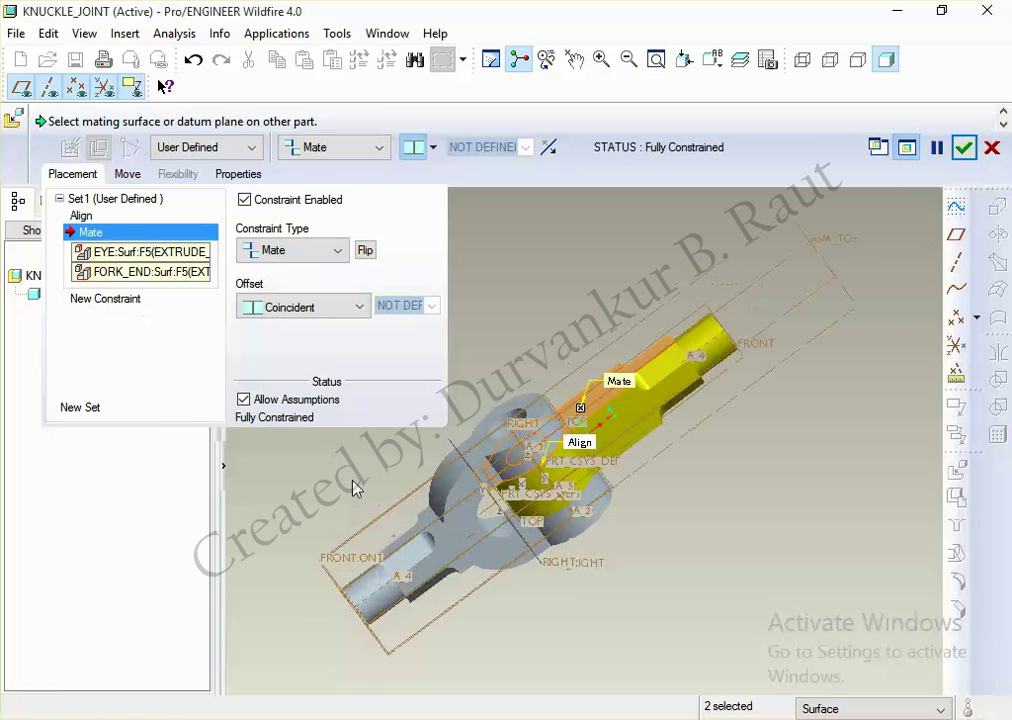
scroll(375, 445, "up", 2)
left_click(963, 147)
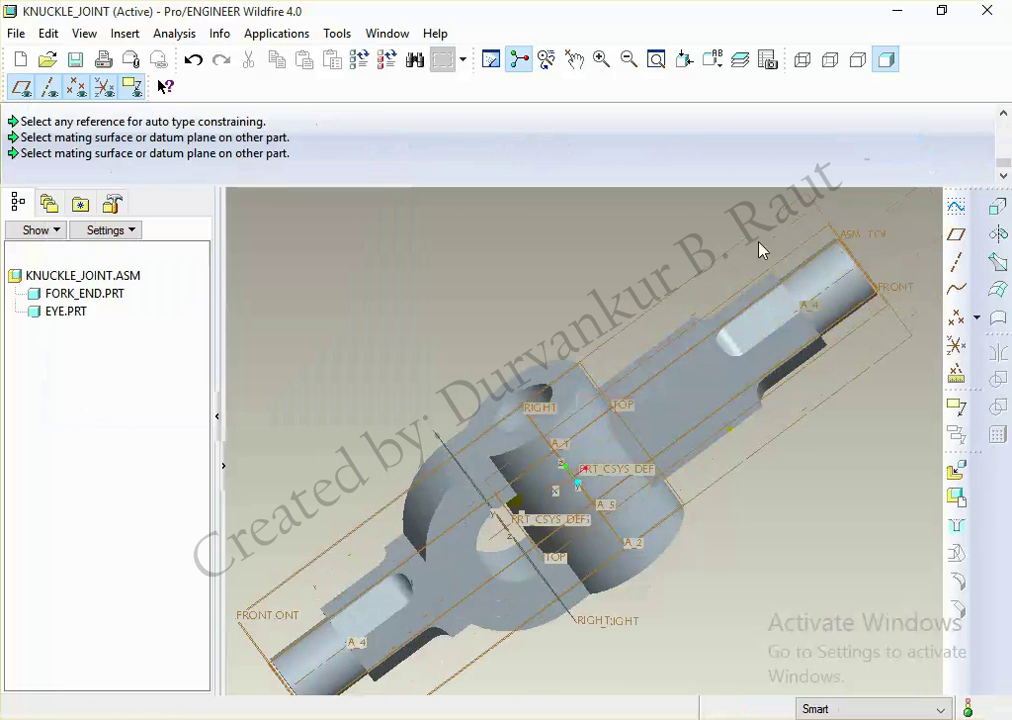
mouse_move(592, 280)
middle_mouse_down()
mouse_move(557, 323)
mouse_move(617, 379)
mouse_move(642, 271)
middle_mouse_up()
mouse_move(733, 333)
middle_mouse_down()
mouse_move(730, 323)
mouse_move(671, 429)
middle_mouse_up()
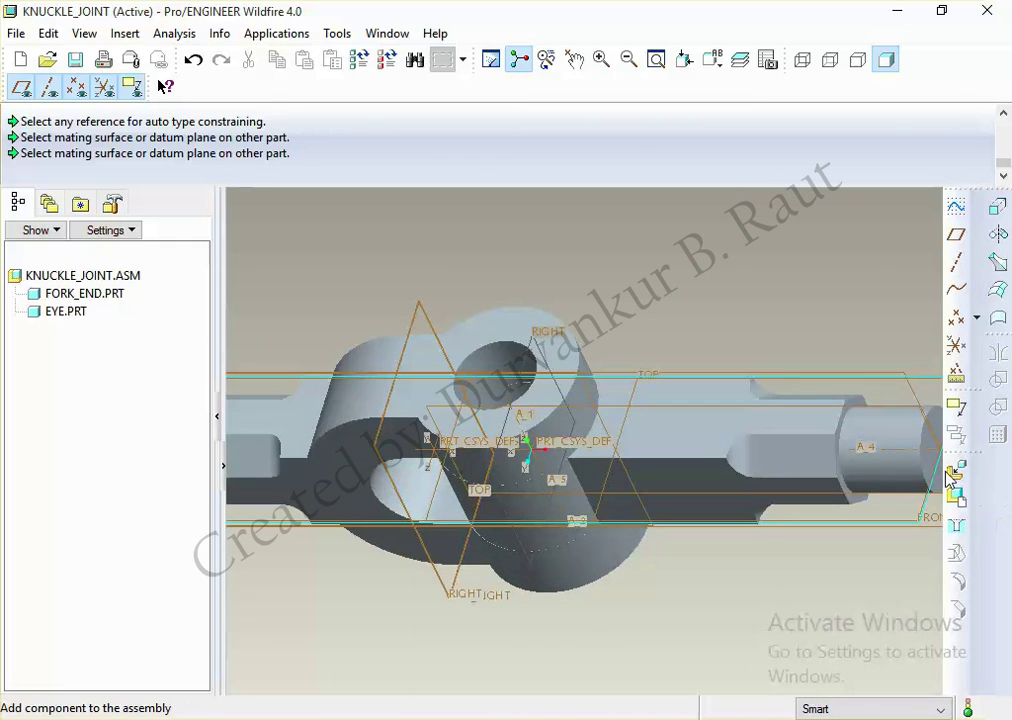
Step: Load knuckle_pin.prt and insert its cylindrical surface into the fork hole
left_click(956, 469)
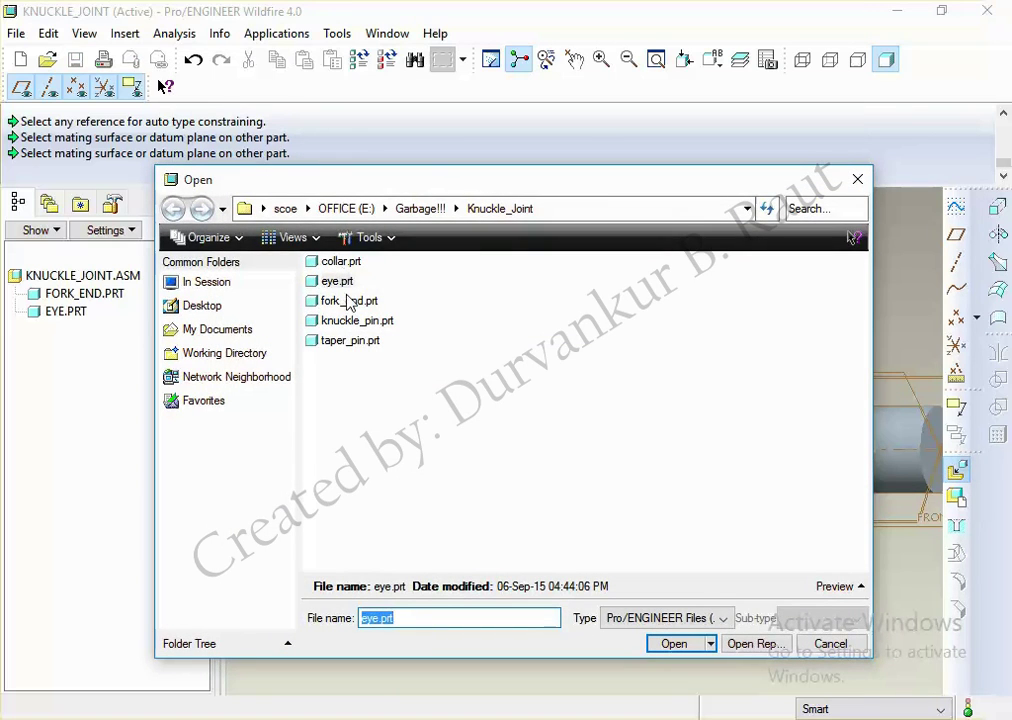
left_click(349, 322)
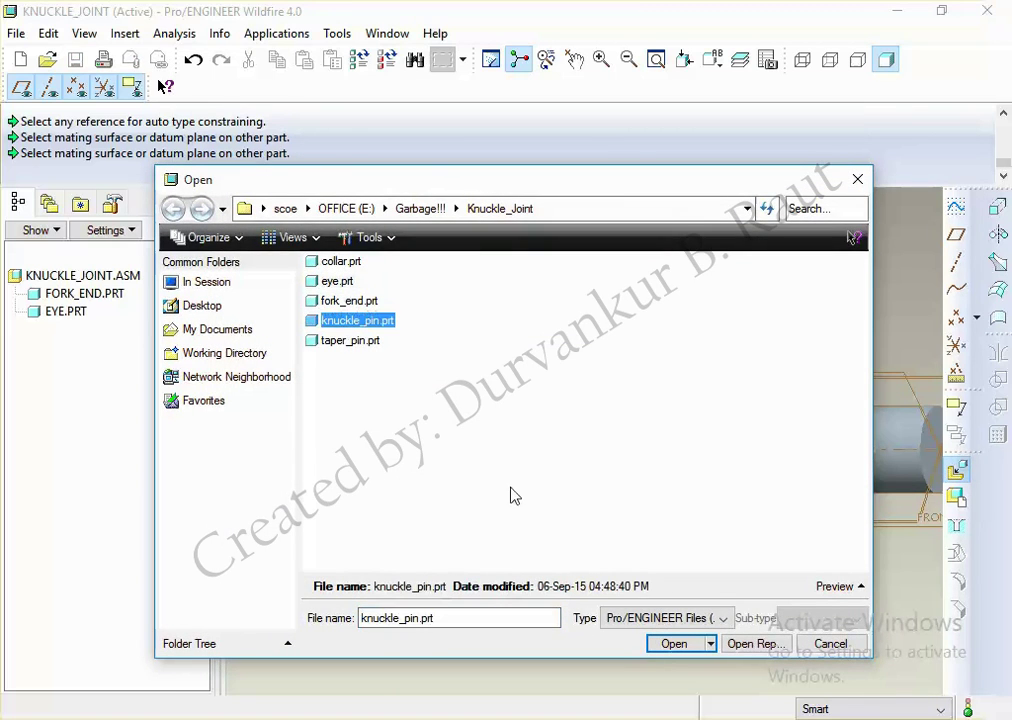
left_click(690, 646)
scroll(810, 428, "down", 2)
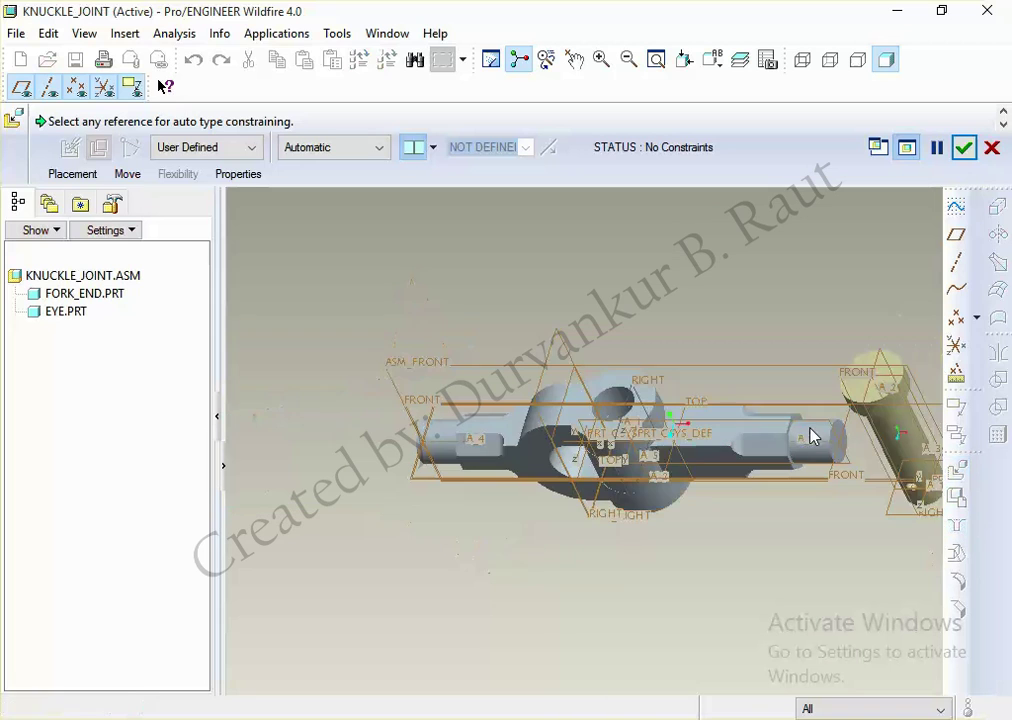
left_click(914, 449)
left_click(613, 405)
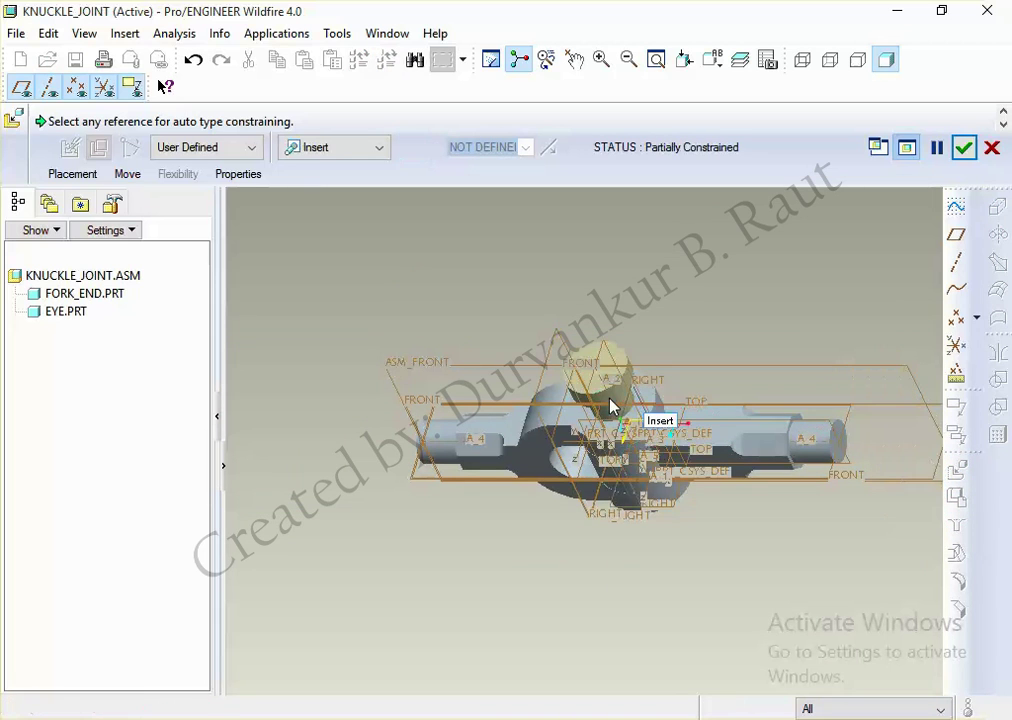
middle_click_drag(660, 513, 653, 413)
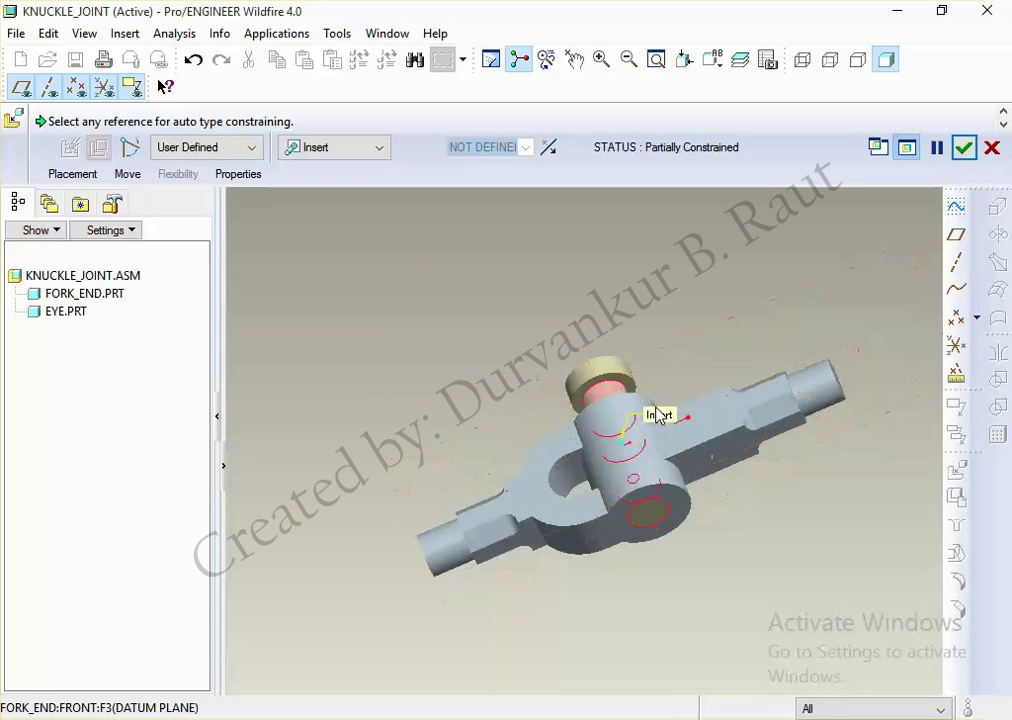
scroll(605, 327, "up", 2)
scroll(605, 328, "up", 2)
scroll(606, 330, "up", 3)
middle_click_drag(607, 331, 610, 307)
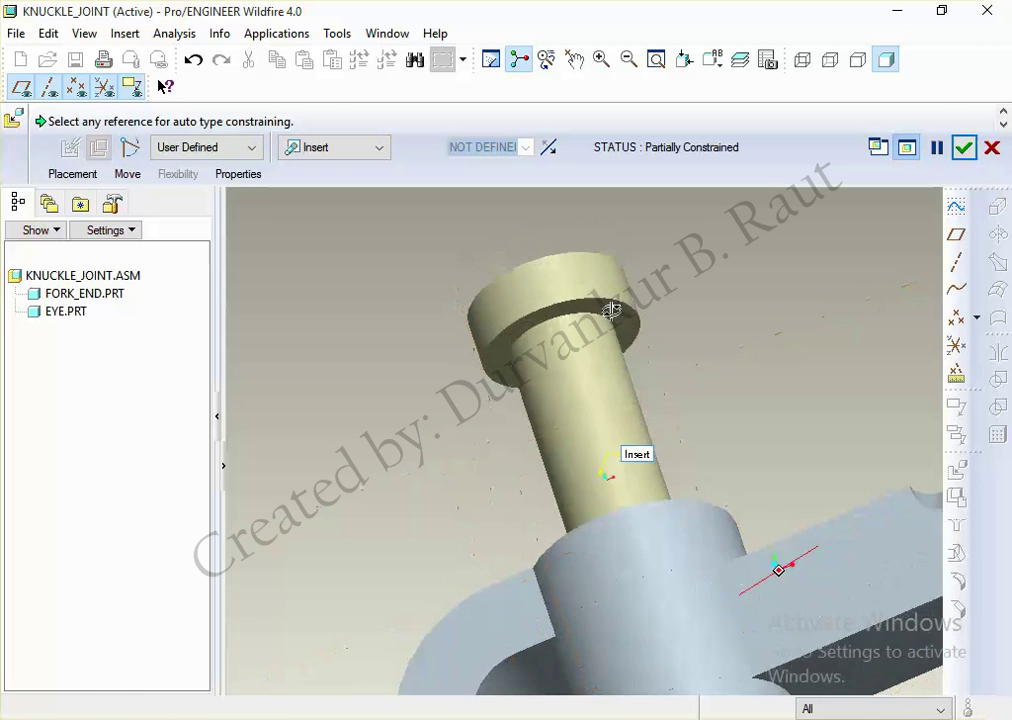
Step: Try mating the pin head to a fork datum plane, then delete the invalid constraint
left_click(72, 174)
left_click(112, 284)
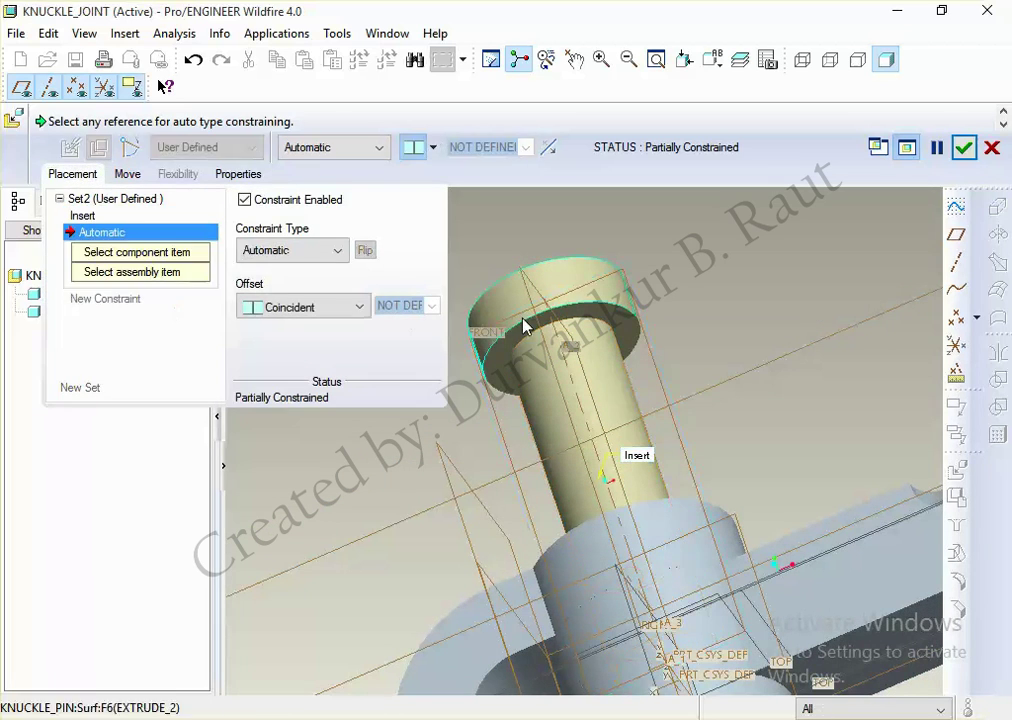
left_click(532, 327)
middle_click_drag(572, 287, 683, 445)
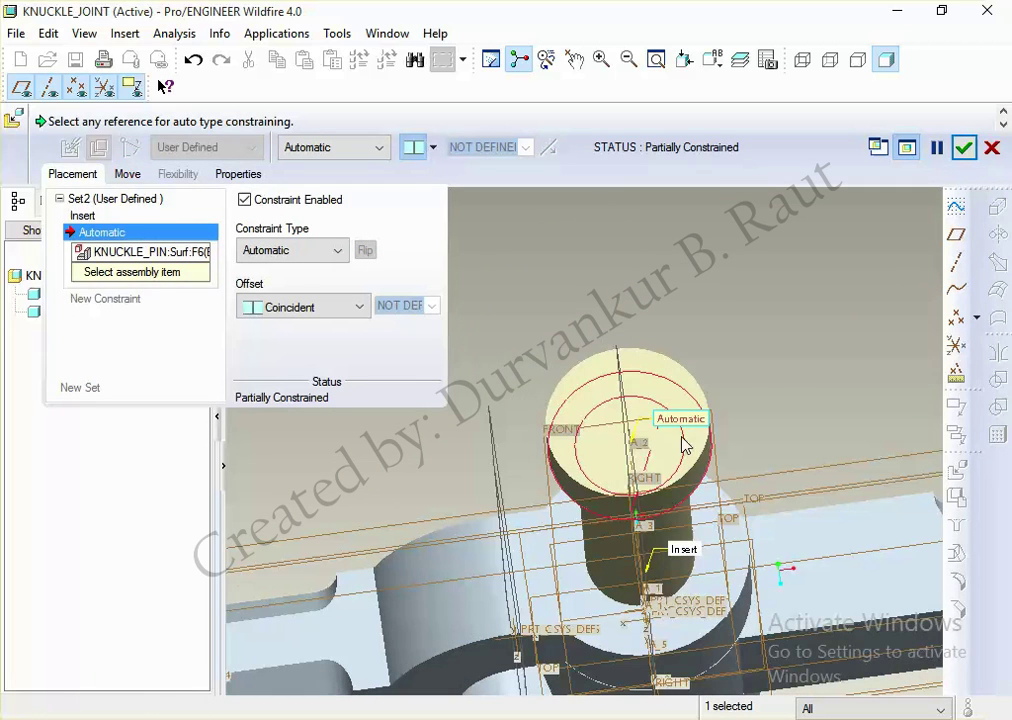
left_click(724, 551)
right_click(150, 238)
left_click(195, 244)
Step: Mate the pin head face to the fork face with a Coincident offset
left_click(125, 296)
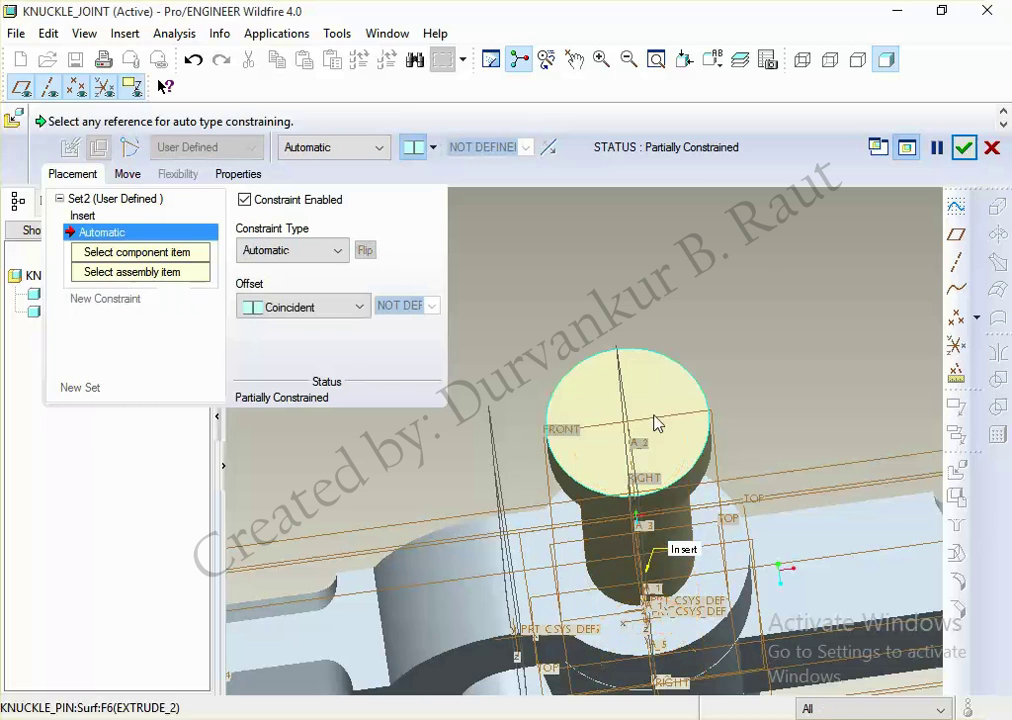
left_click(20, 87)
left_click(76, 87)
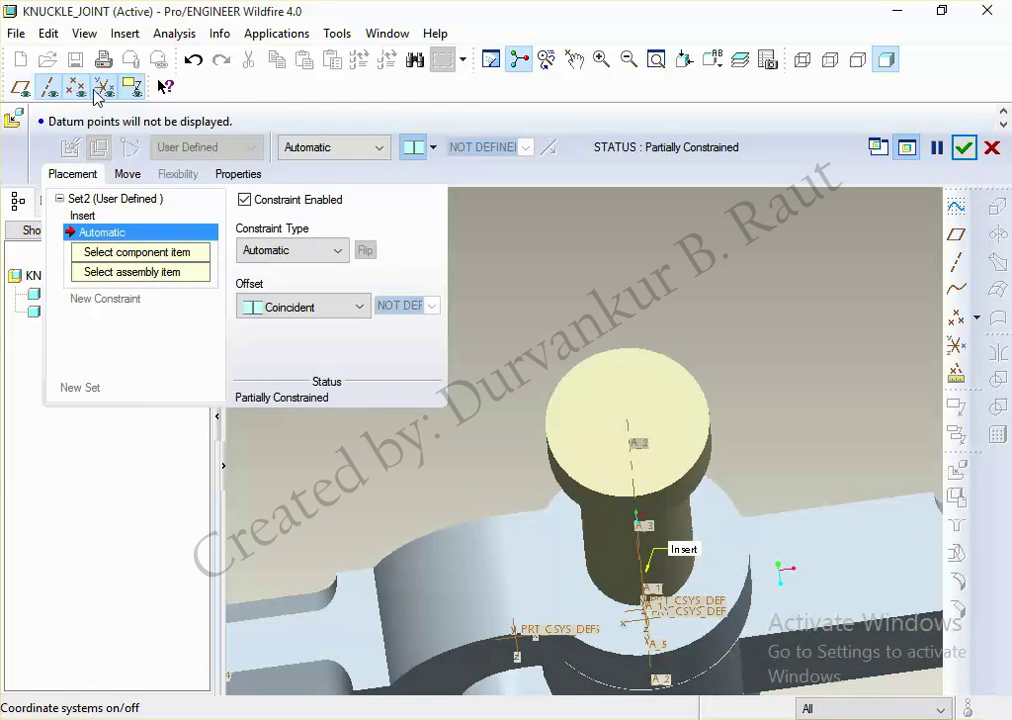
left_click(100, 88)
middle_click_drag(650, 334, 688, 316)
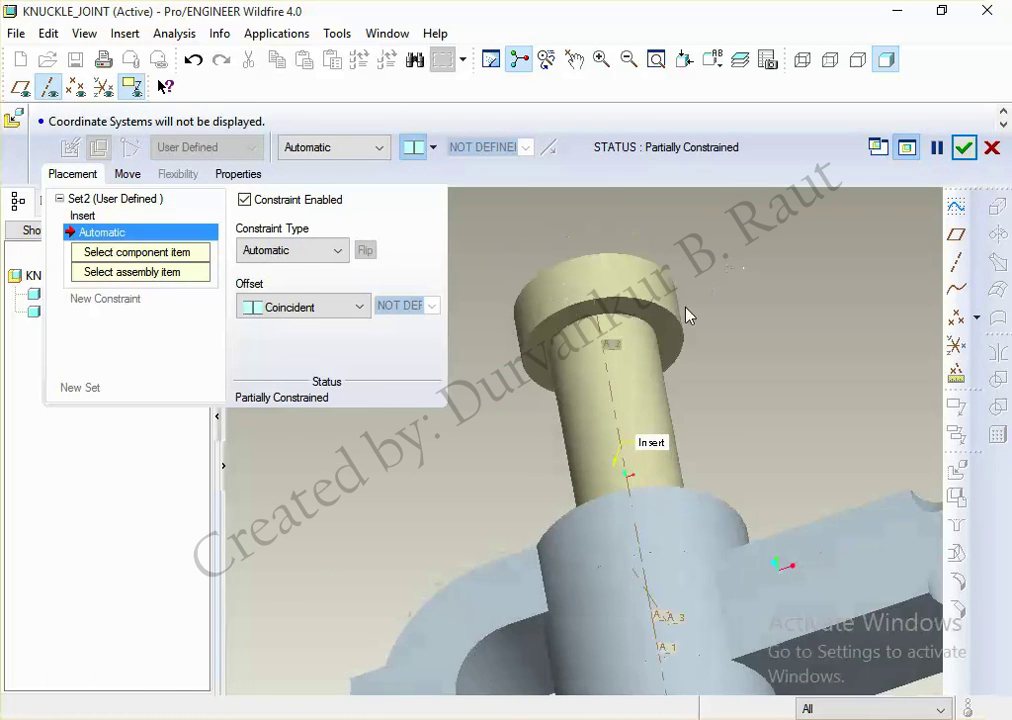
left_click(666, 323)
left_click(718, 560)
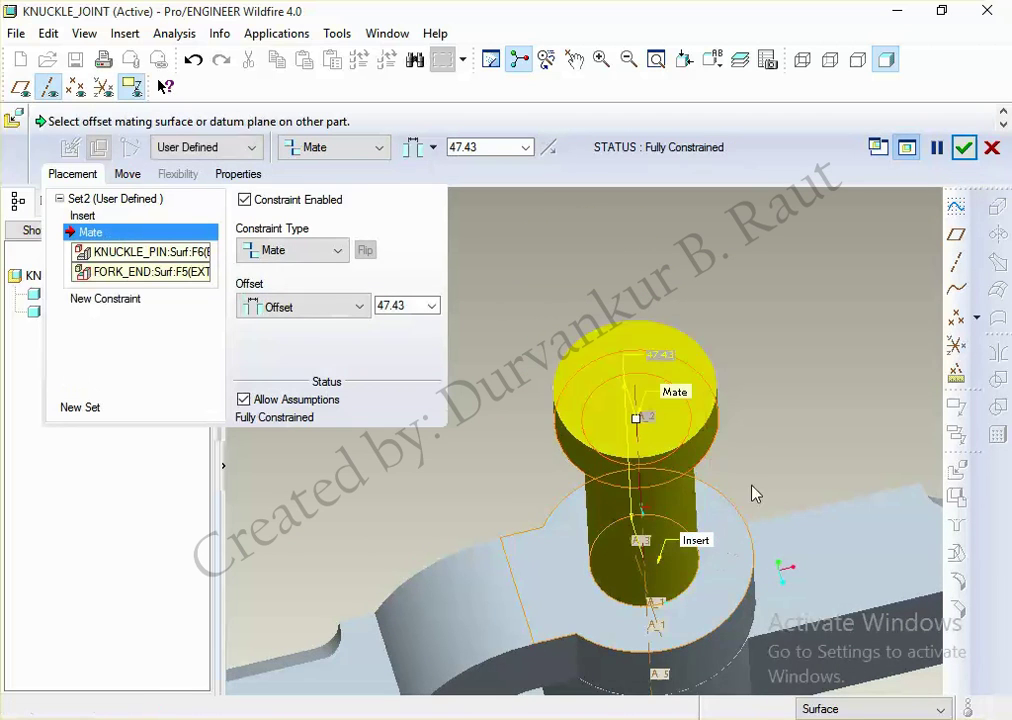
left_click(330, 305)
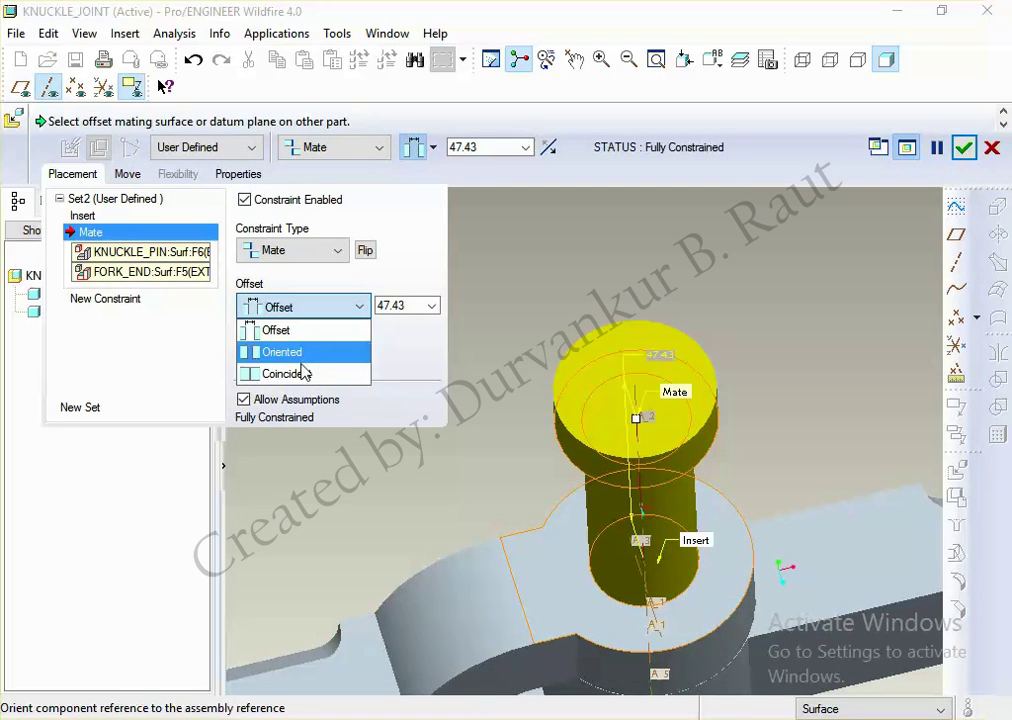
left_click(328, 373)
middle_click(773, 345)
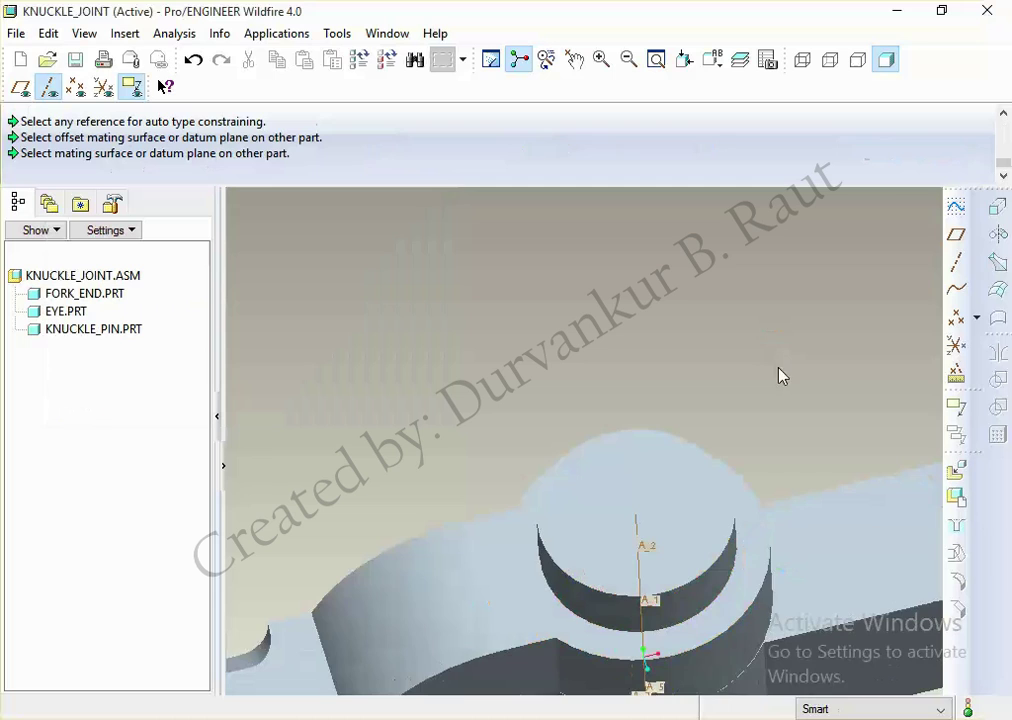
scroll(712, 372, "up", 3)
middle_click_drag(712, 372, 712, 276)
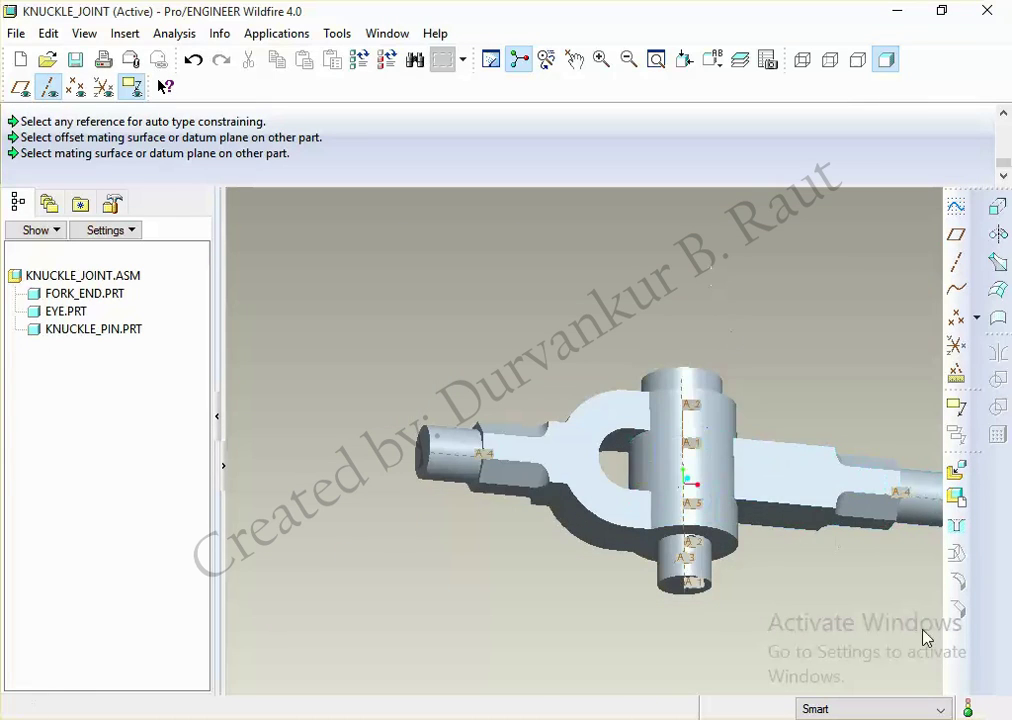
scroll(775, 544, "down", 3)
scroll(563, 510, "down", 2)
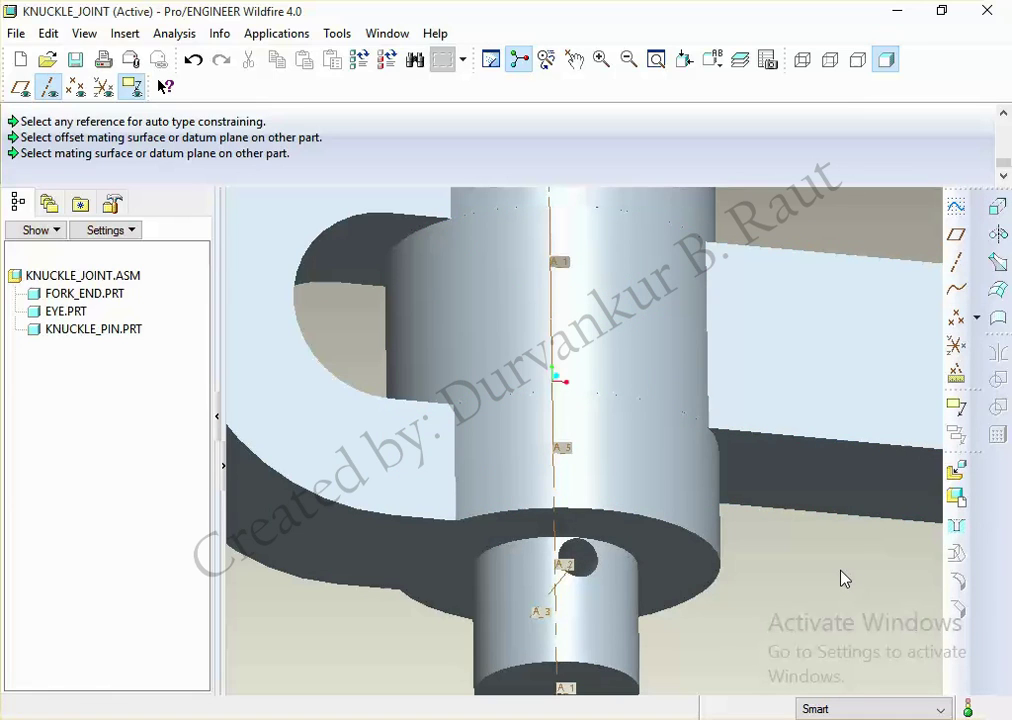
key("alt+Tab")
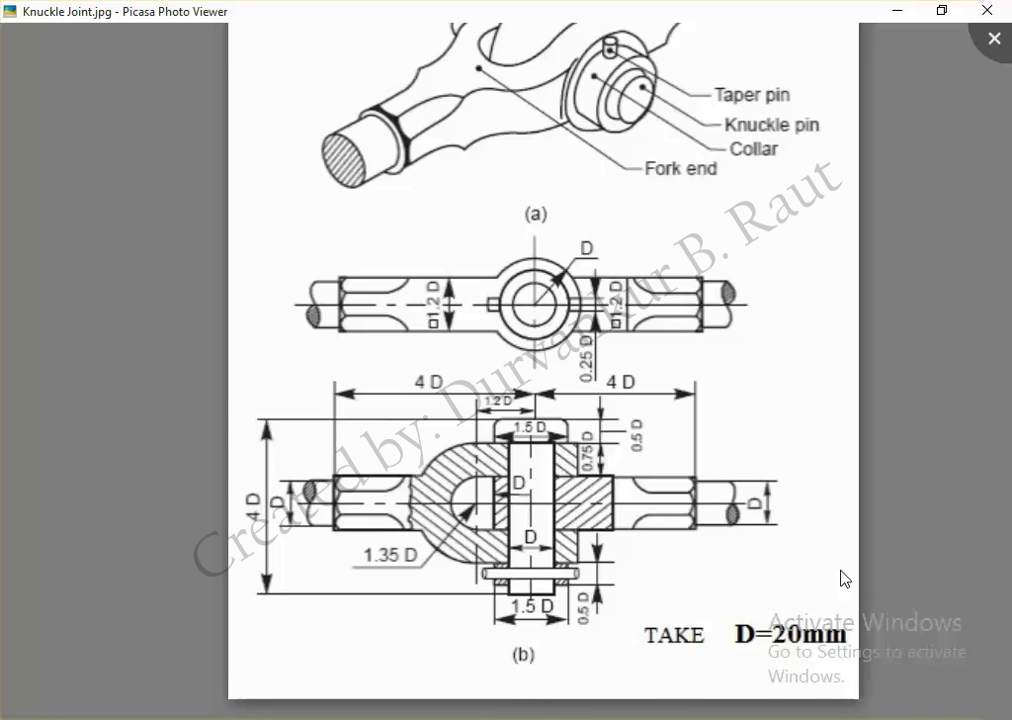
Step: Close the reference drawing and return to the assembly
key("Escape")
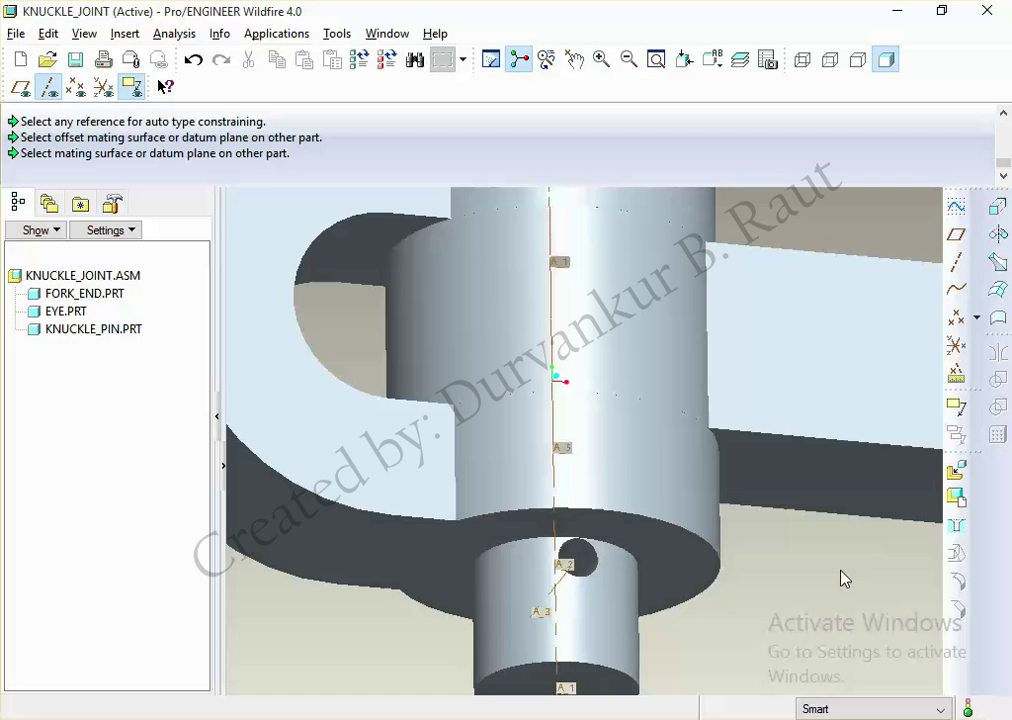
Step: Open KNUCKLE_PIN.PRT and edit the sketch of Extrude 3
left_click(86, 343)
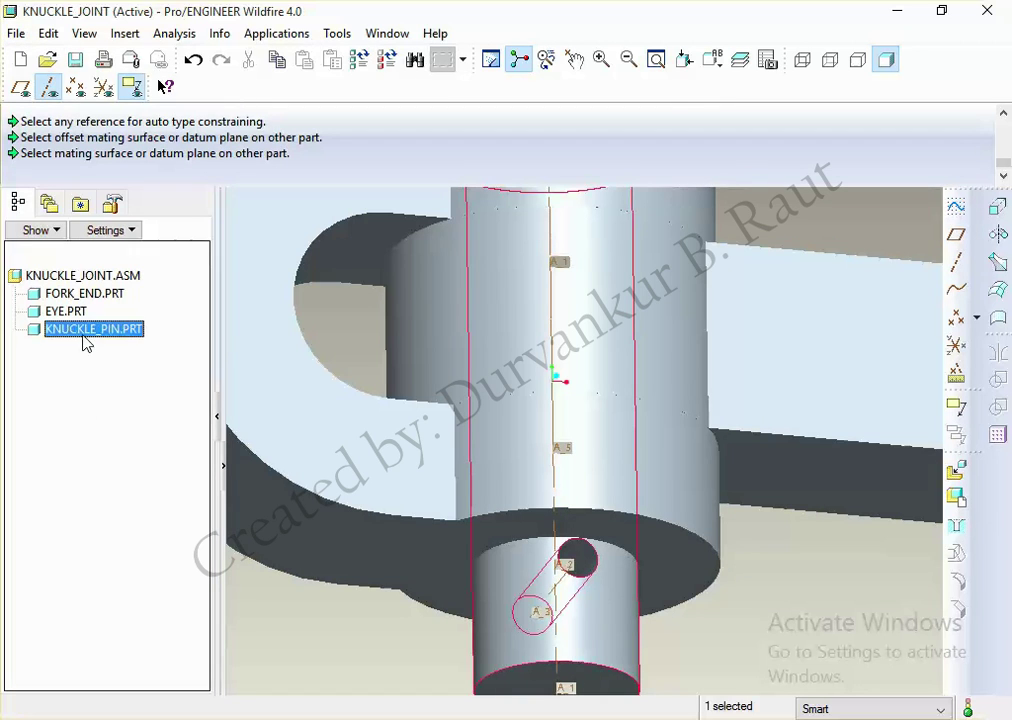
right_click(86, 343)
left_click(160, 57)
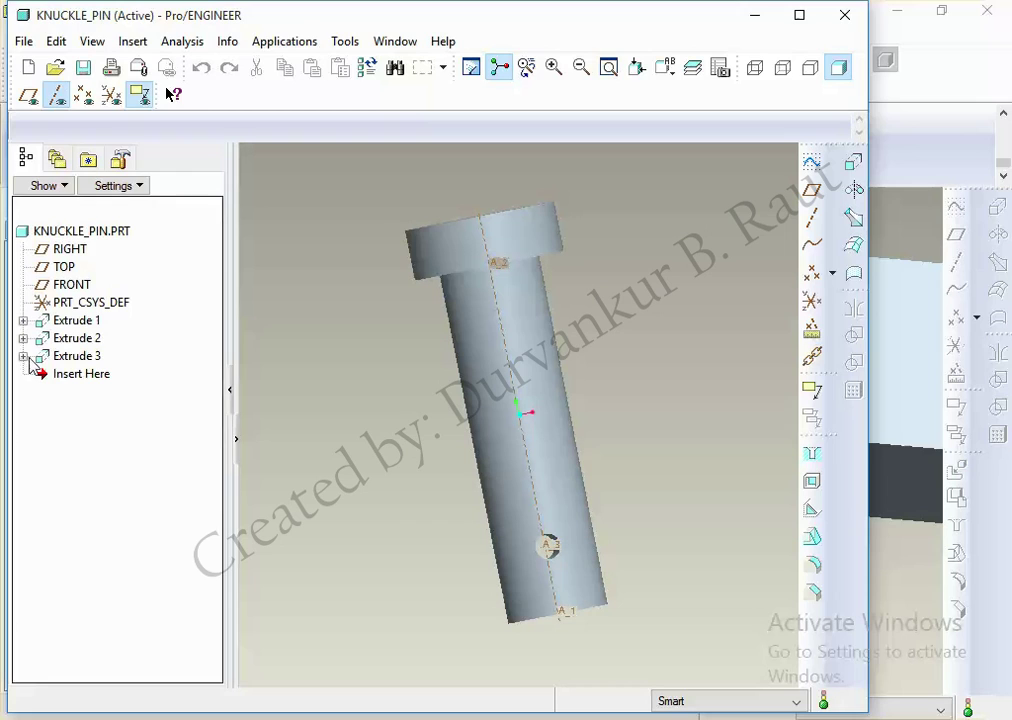
left_click(23, 357)
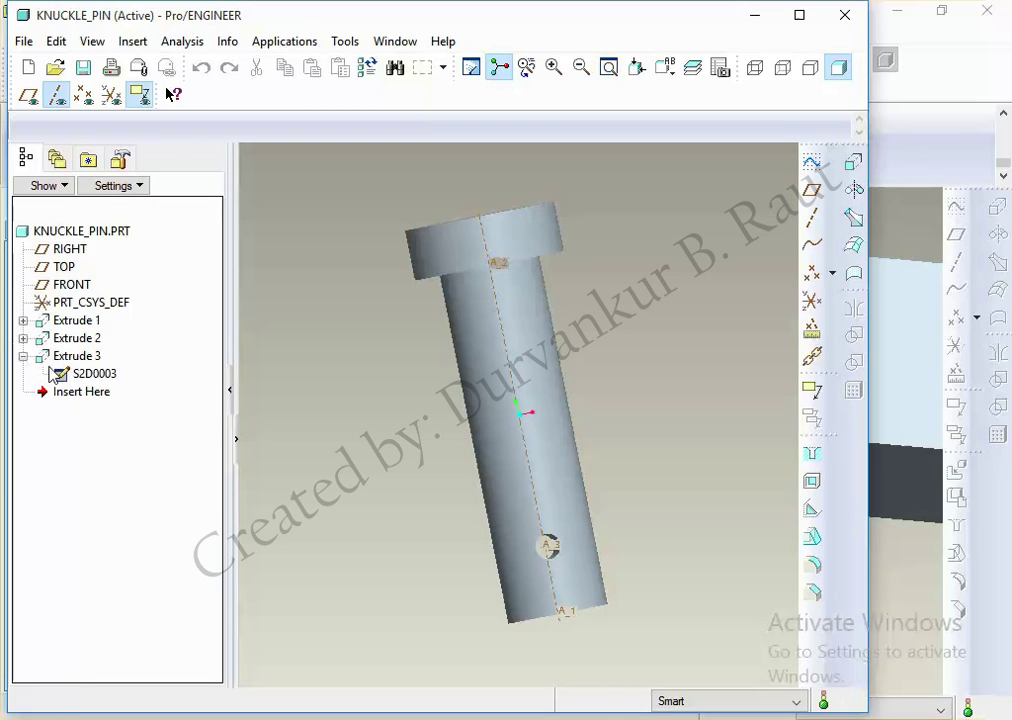
left_click(92, 373)
right_click(92, 373)
left_click(110, 382)
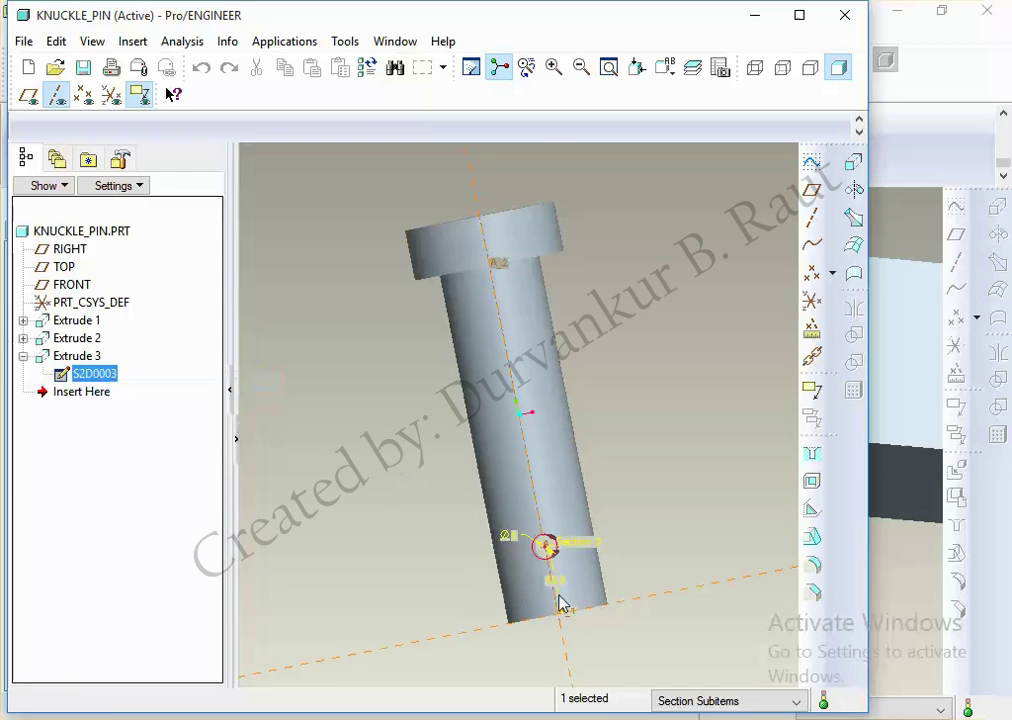
Step: Change the 13.50 hole position to 13.50-0.125*20 and regenerate the pin
scroll(565, 605, "down", 3)
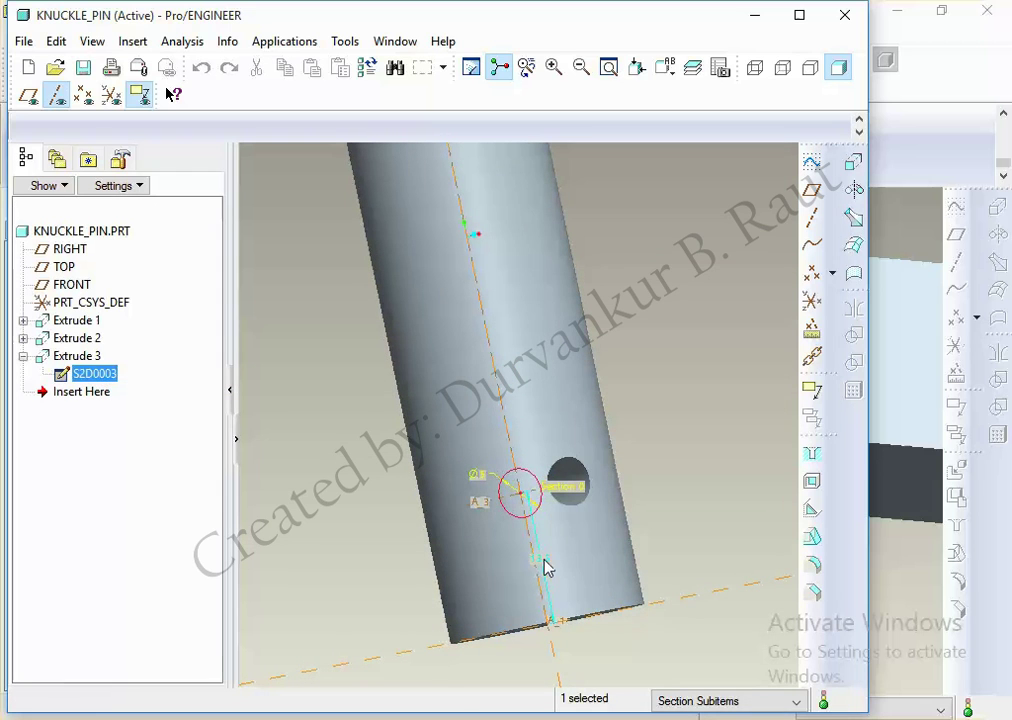
double_click(545, 570)
key("End")
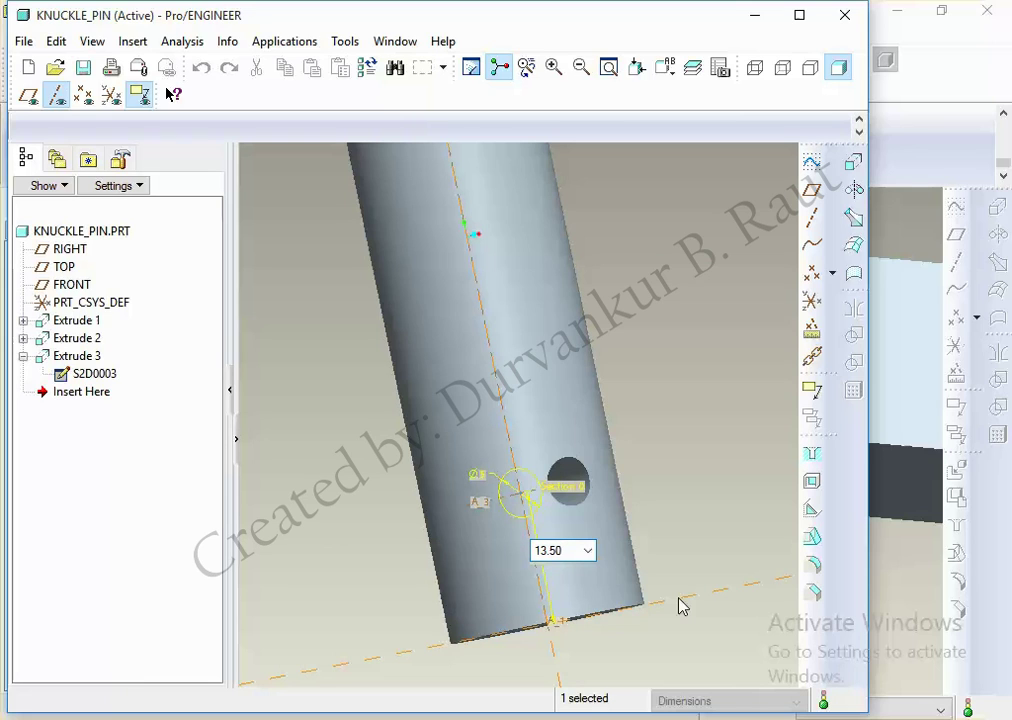
type("-0.1")
type("25*2")
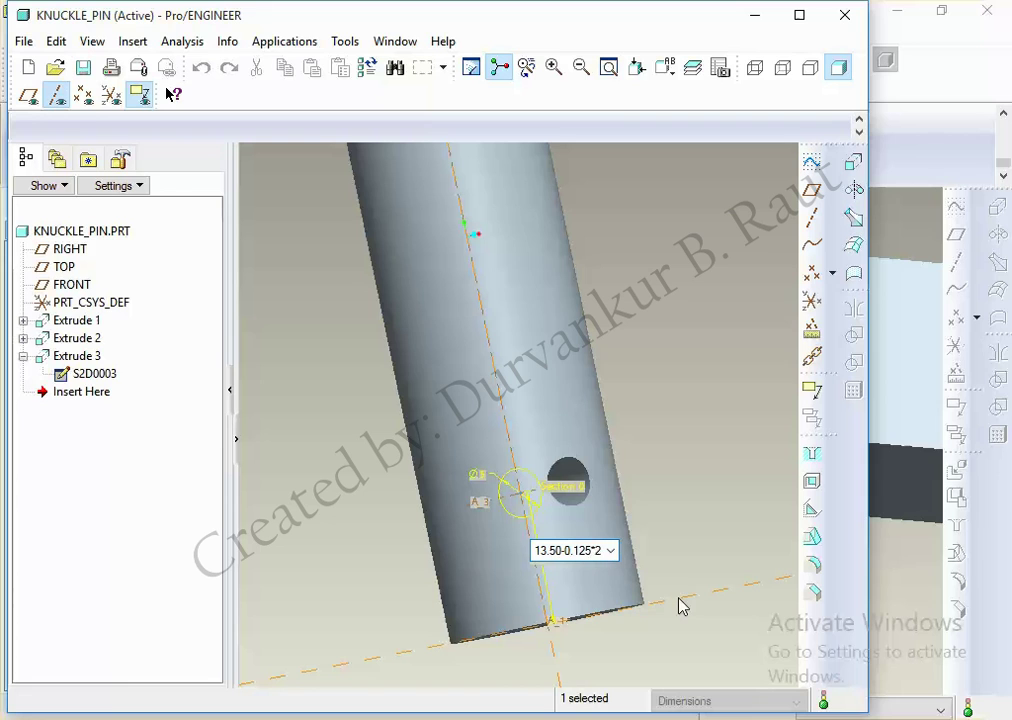
type("0")
key("Return")
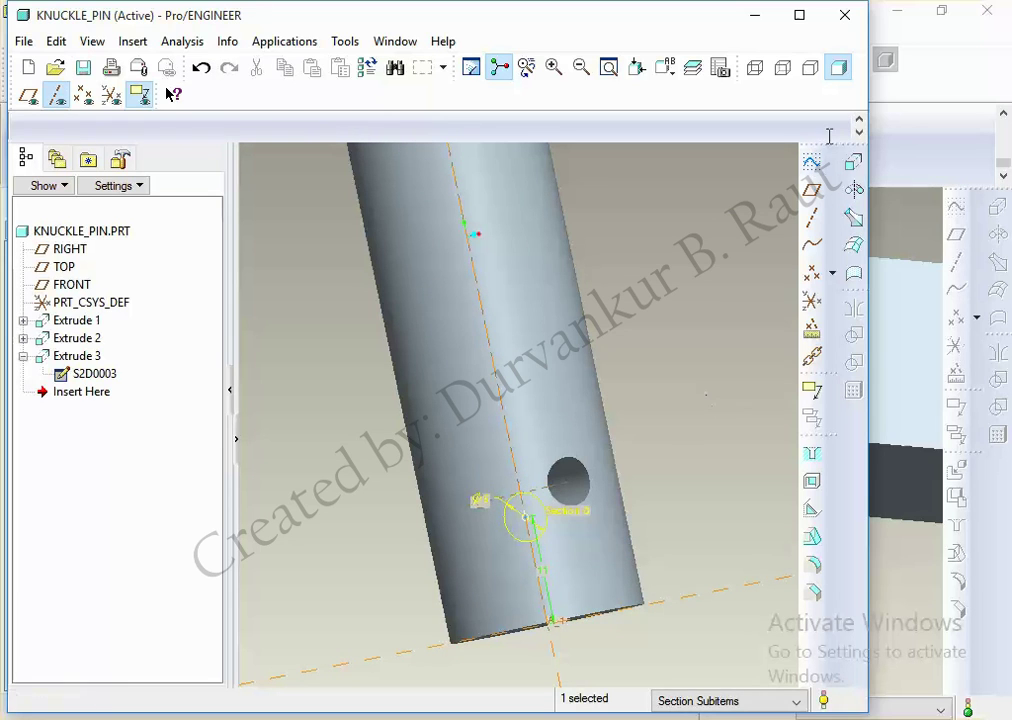
left_click(367, 67)
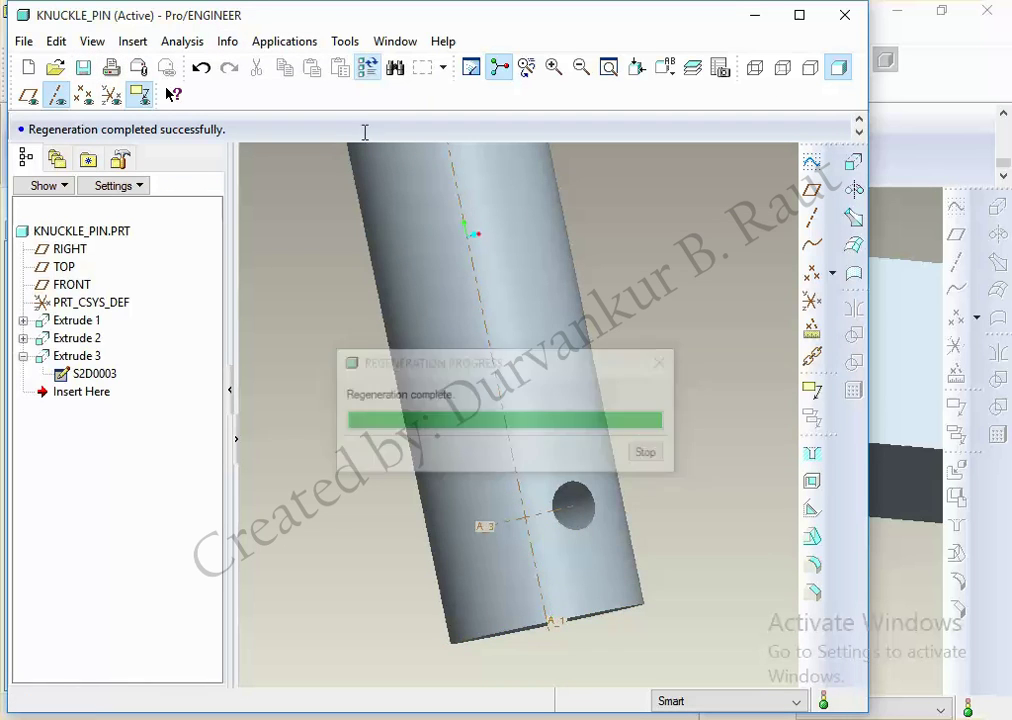
left_click(85, 75)
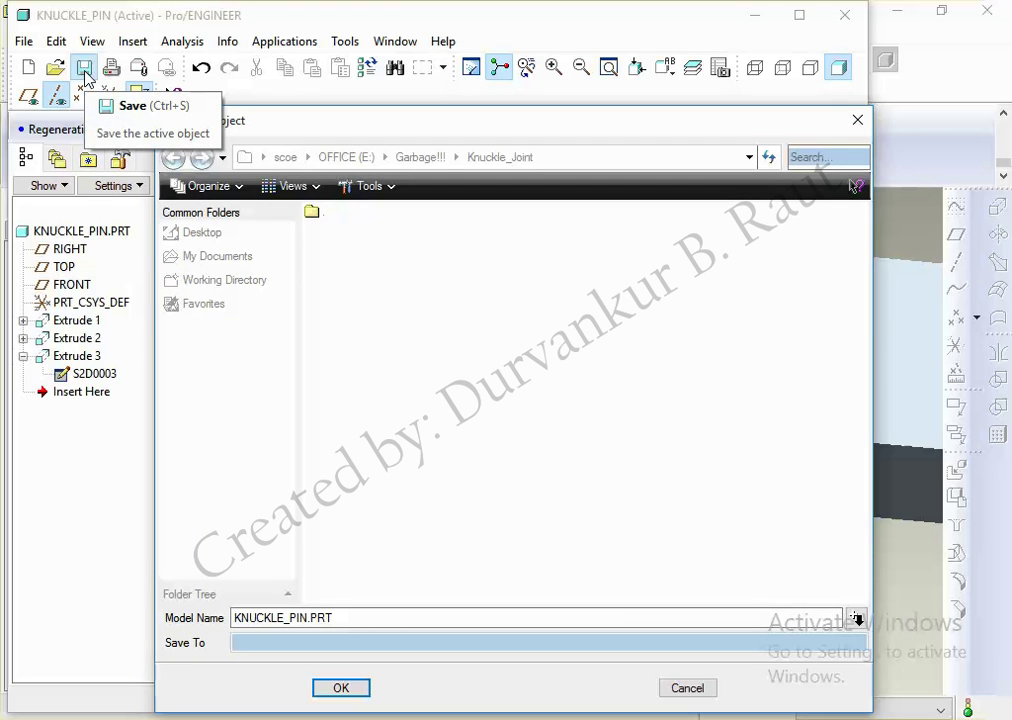
Step: Save KNUCKLE_PIN.PRT and close its window to return to the KNUCKLE_JOINT assembly
left_click(339, 689)
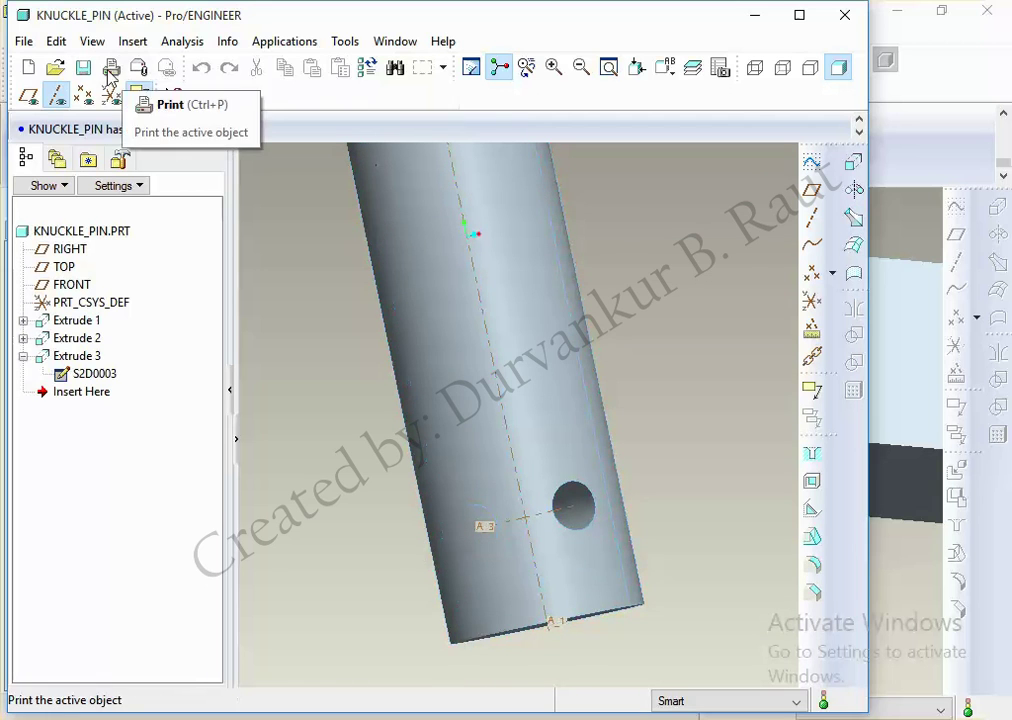
left_click(394, 42)
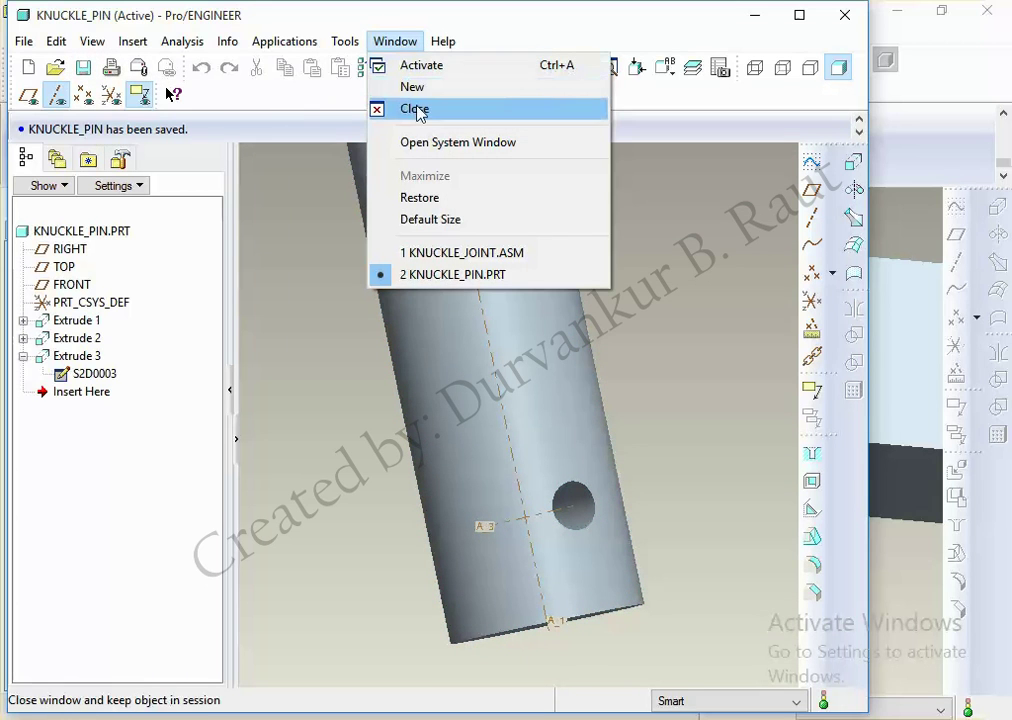
left_click(83, 67)
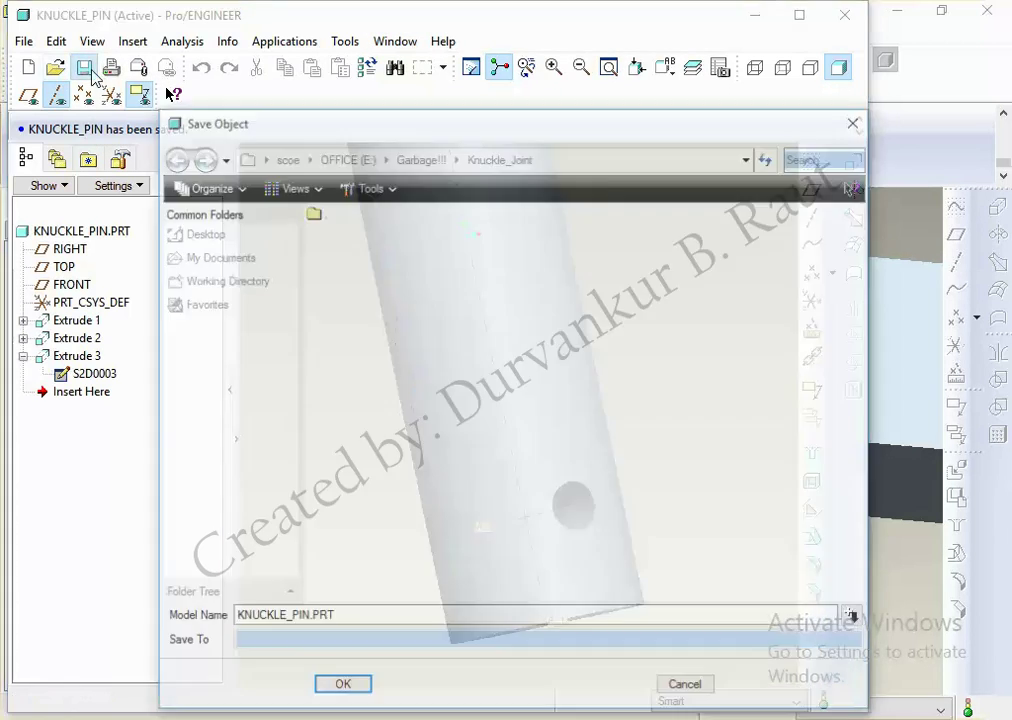
key("Return")
left_click(394, 42)
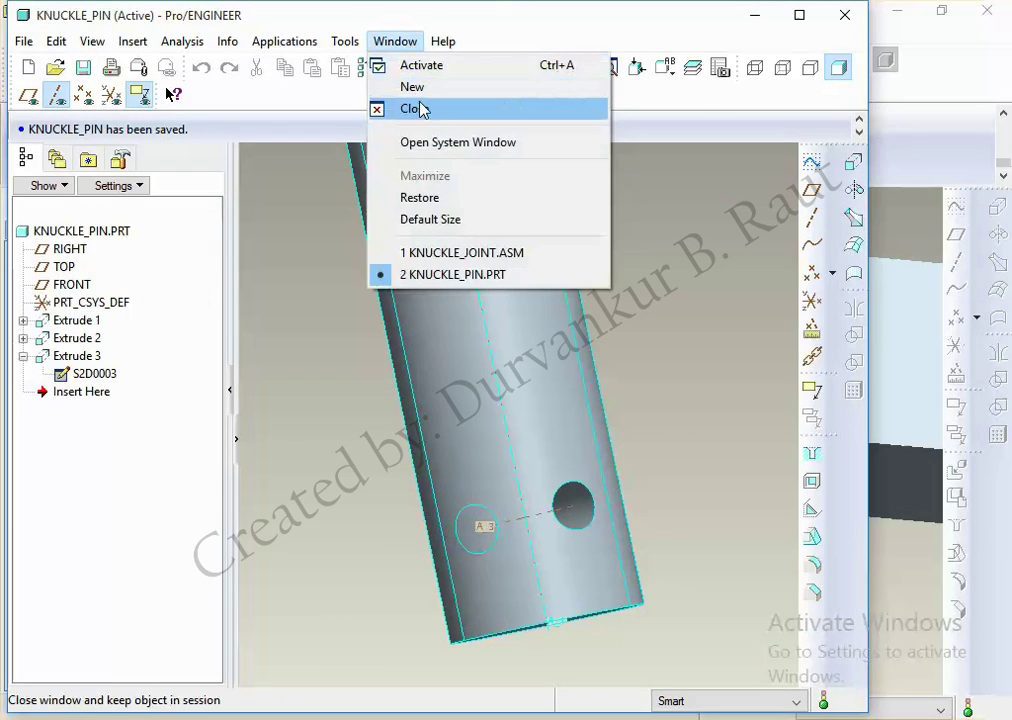
left_click(416, 108)
mouse_move(373, 280)
middle_mouse_down()
mouse_move(515, 397)
mouse_move(515, 413)
mouse_move(583, 501)
middle_mouse_up()
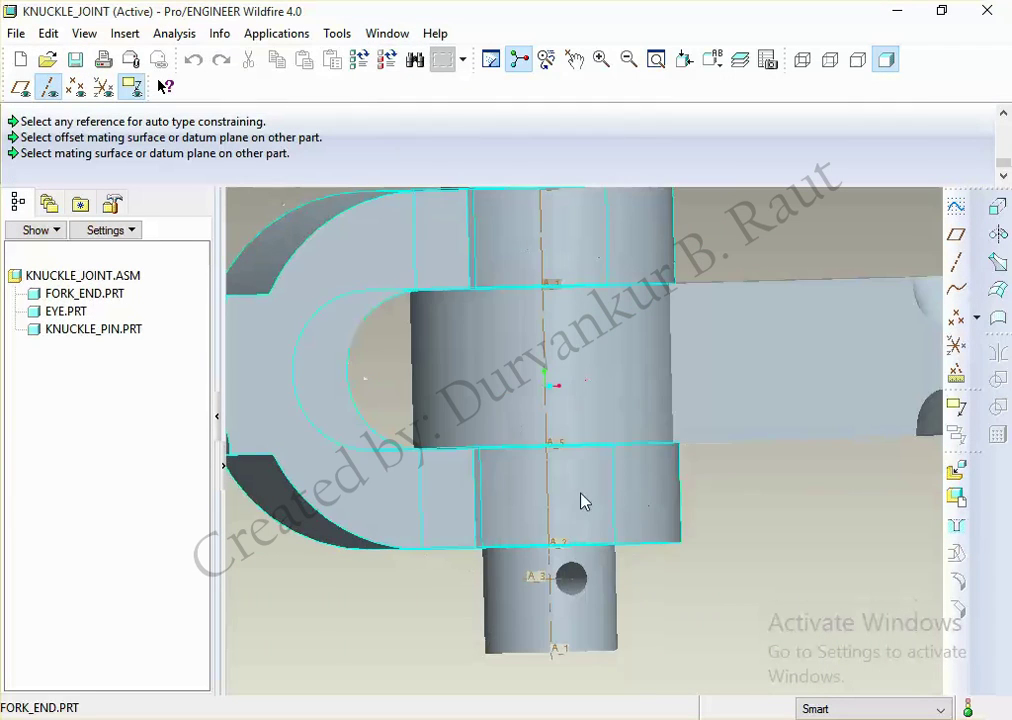
Step: Load collar.prt and insert its inner surface onto the knuckle pin
left_click(956, 470)
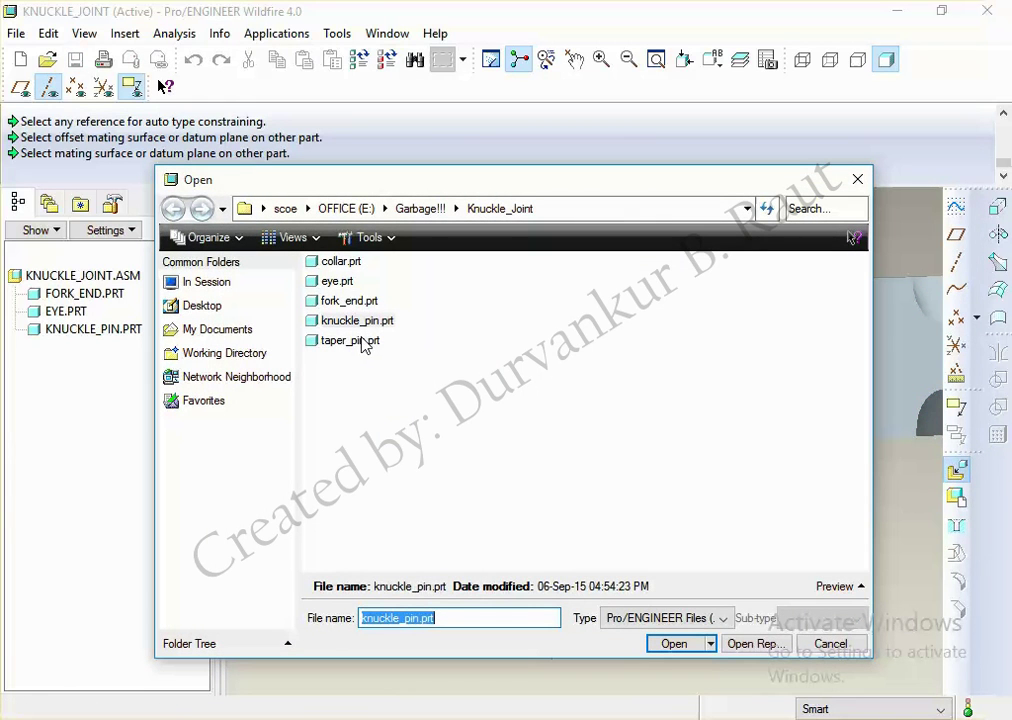
left_click(339, 263)
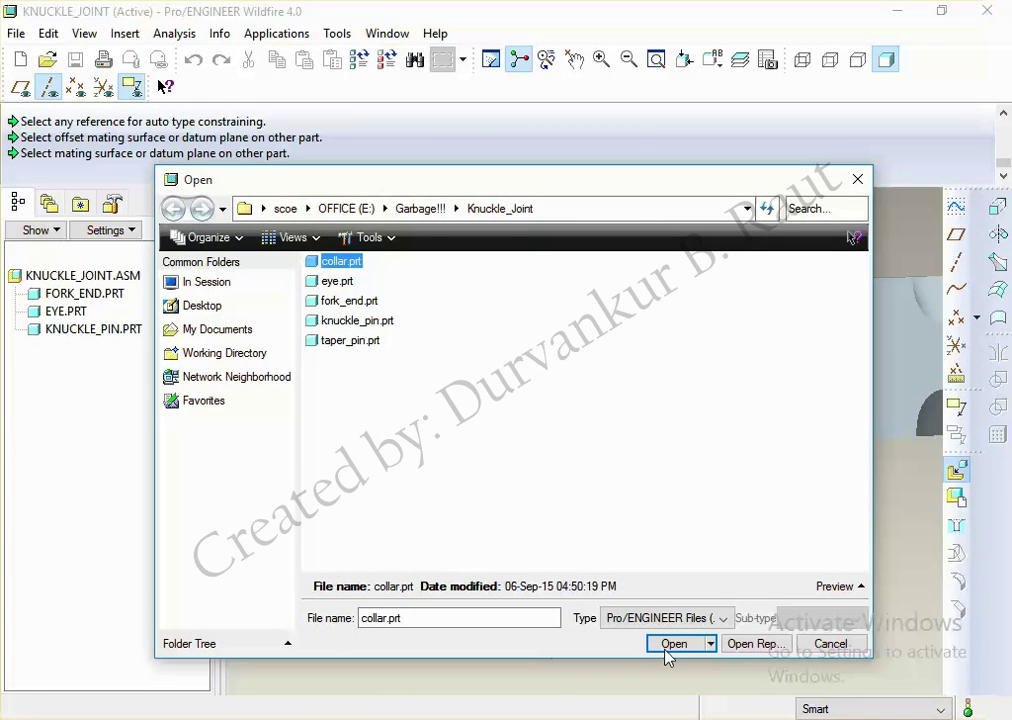
left_click(667, 647)
scroll(630, 610, "down", 3)
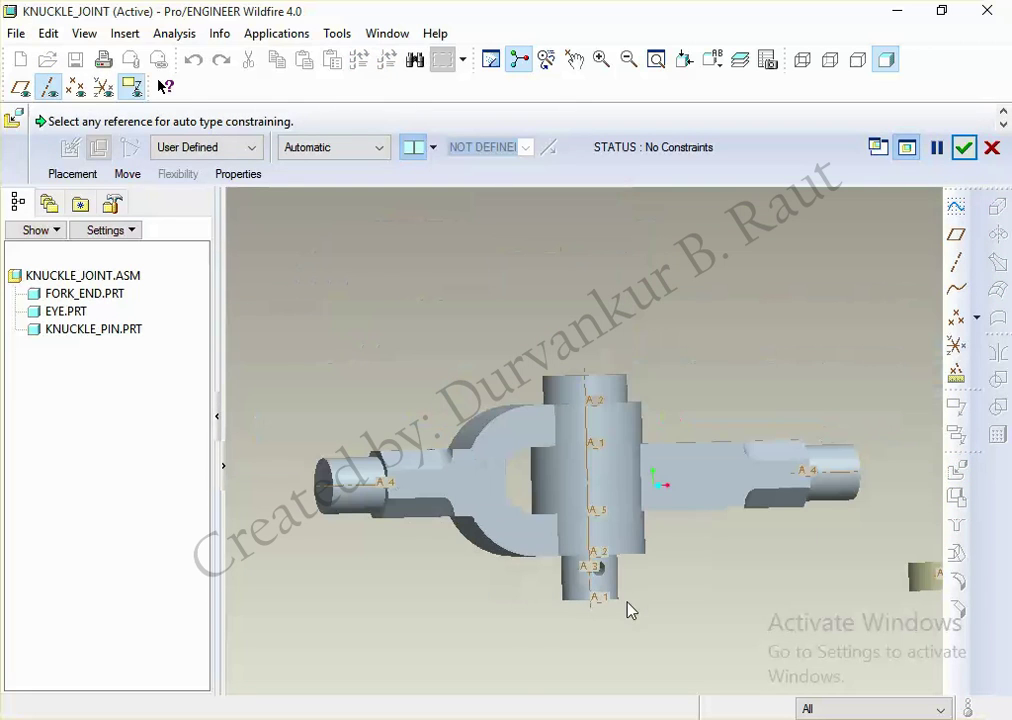
mouse_move(838, 588)
middle_mouse_down()
mouse_move(784, 596)
mouse_move(773, 609)
mouse_move(933, 598)
middle_mouse_up()
scroll(905, 549, "up", 3)
left_click(900, 538)
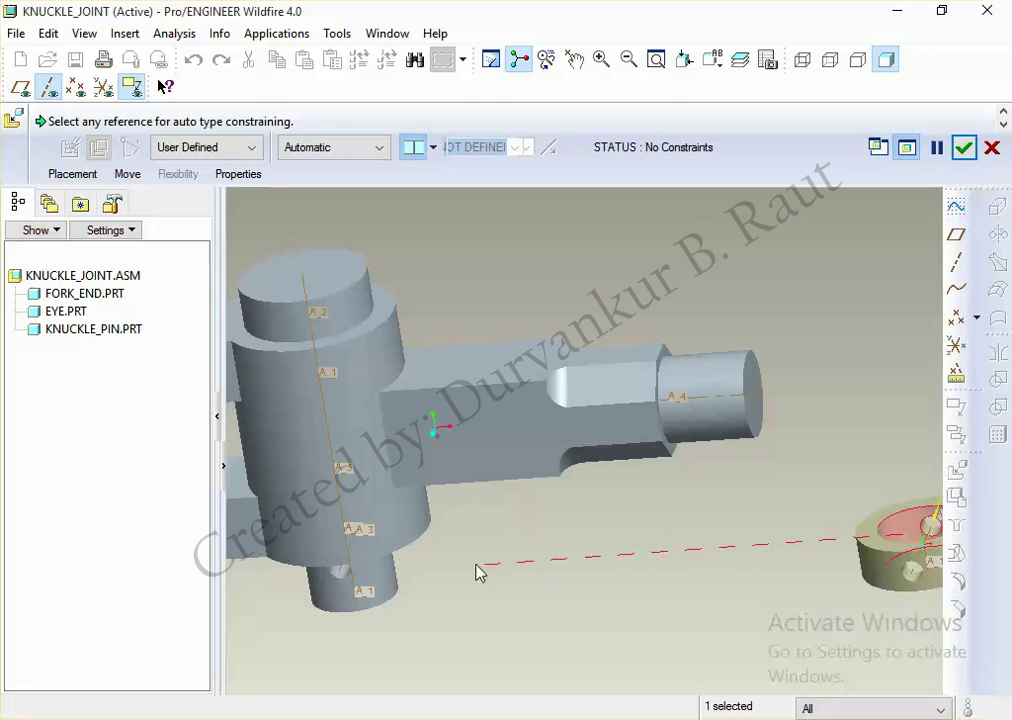
left_click(391, 579)
mouse_move(445, 657)
middle_mouse_down()
mouse_move(459, 617)
mouse_move(481, 609)
mouse_move(501, 632)
middle_mouse_up()
scroll(413, 614, "up", 3)
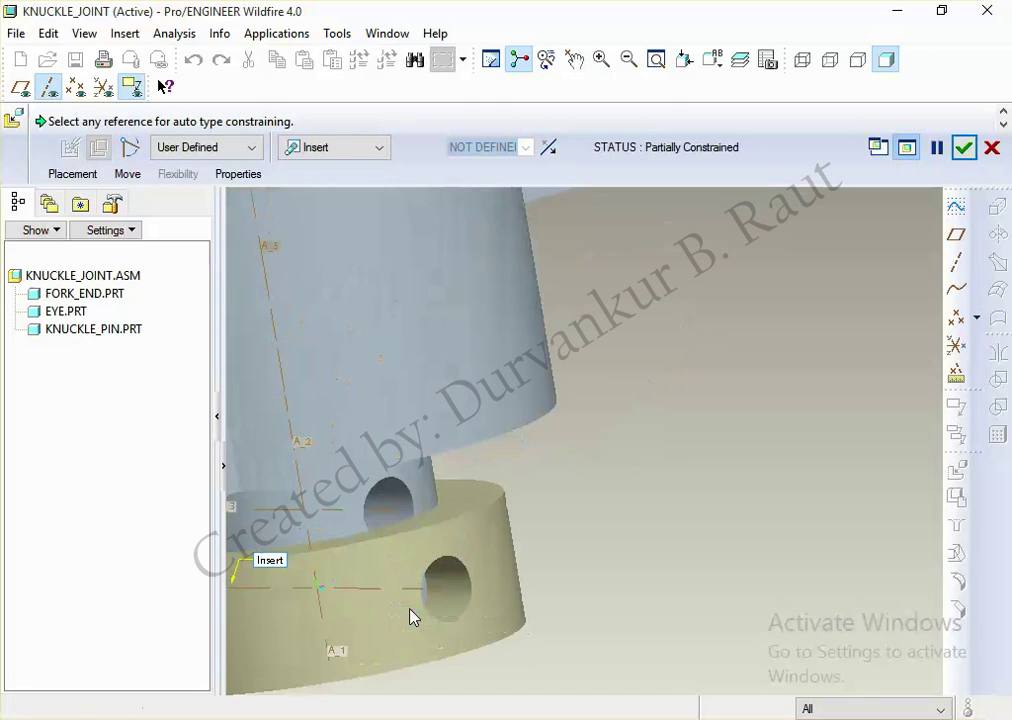
Step: Add a second Insert constraint lining up the collar's cross hole with the pin's hole
left_click(74, 174)
left_click(108, 284)
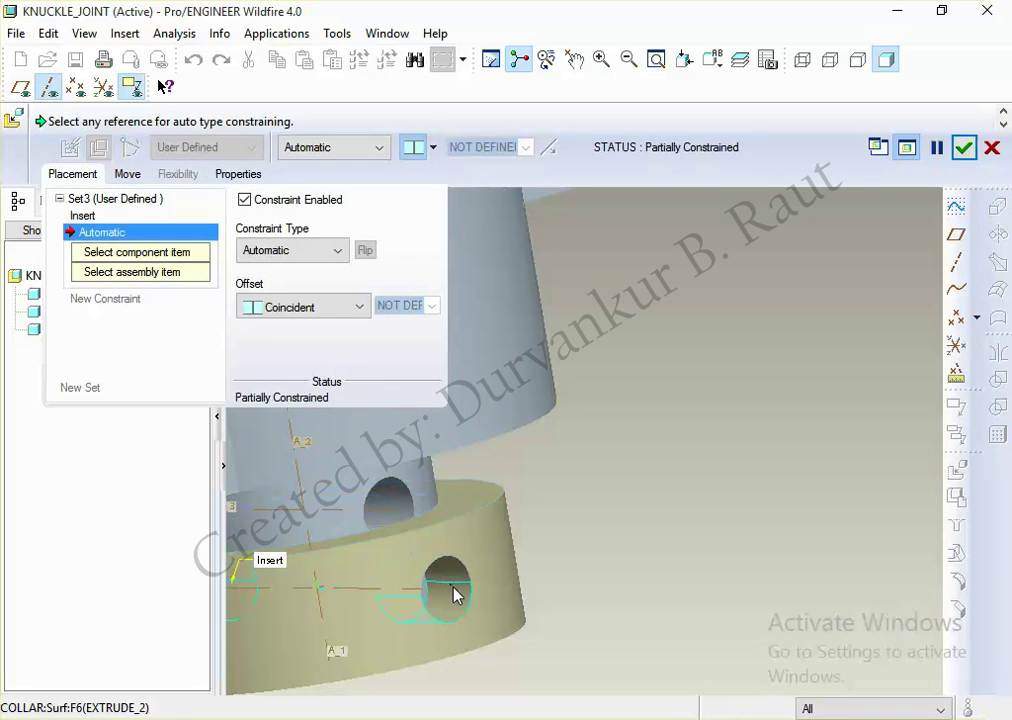
left_click(452, 594)
left_click(398, 519)
middle_click_drag(635, 657, 619, 646)
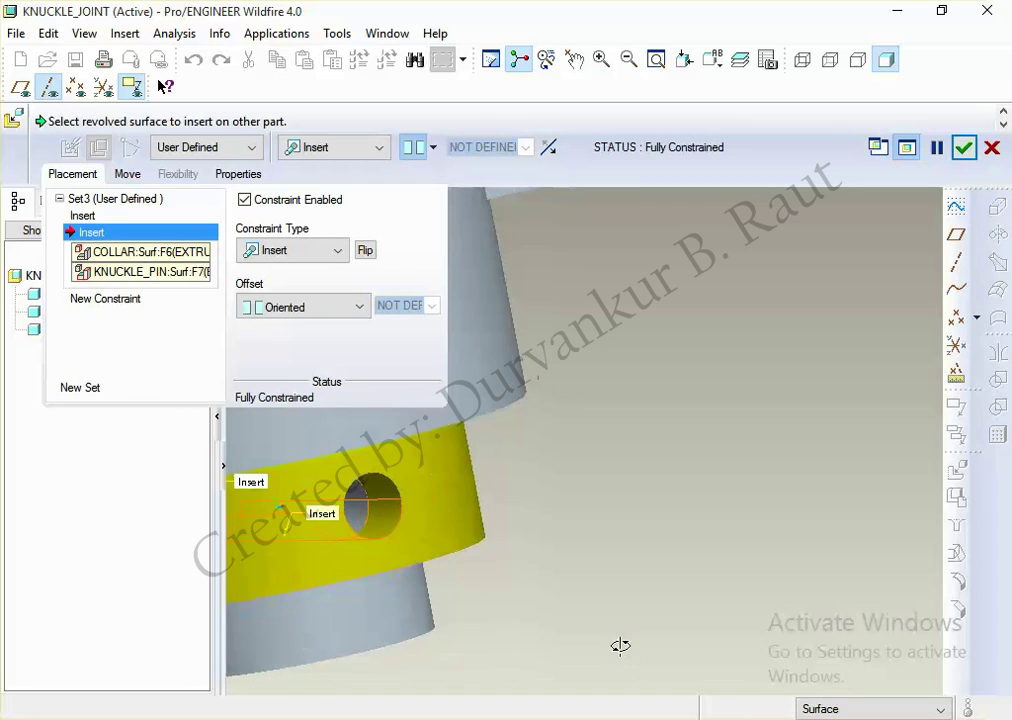
middle_click(630, 551)
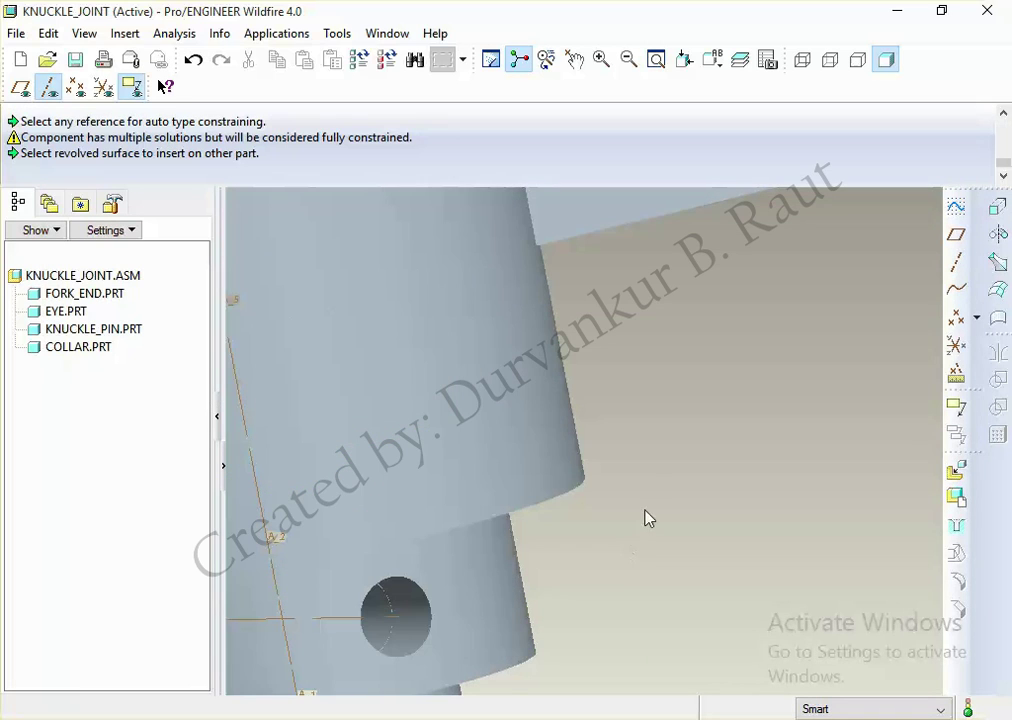
Step: Rotate the assembly view and start adding another component from the Knuckle_Joint folder
mouse_move(689, 411)
middle_mouse_down()
mouse_move(687, 378)
mouse_move(690, 388)
middle_mouse_up()
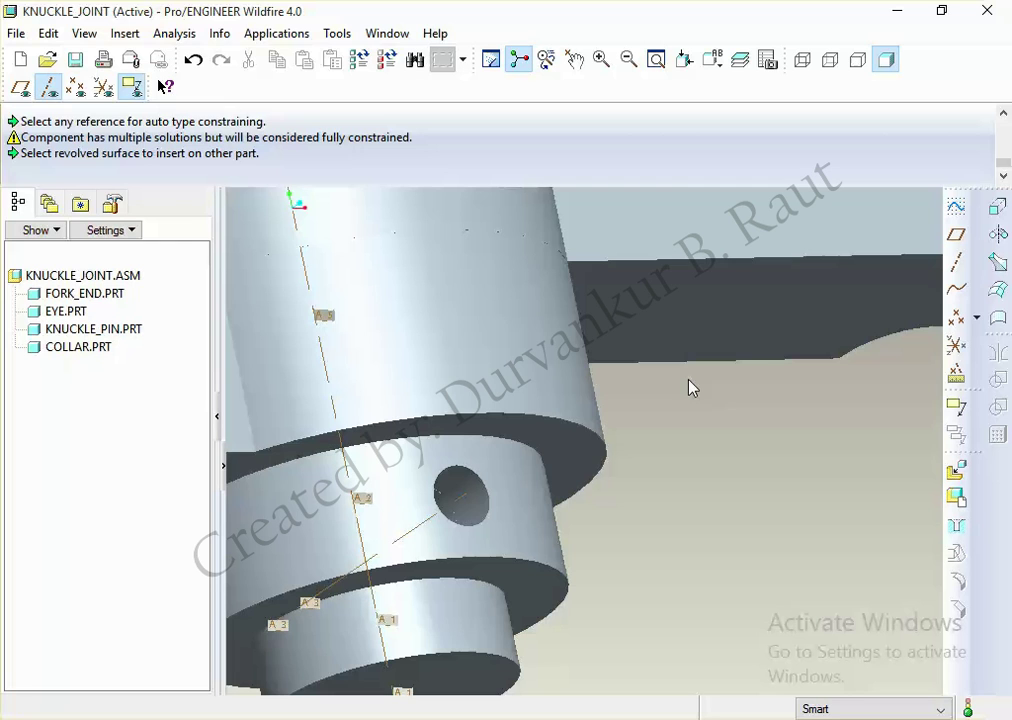
left_click(956, 470)
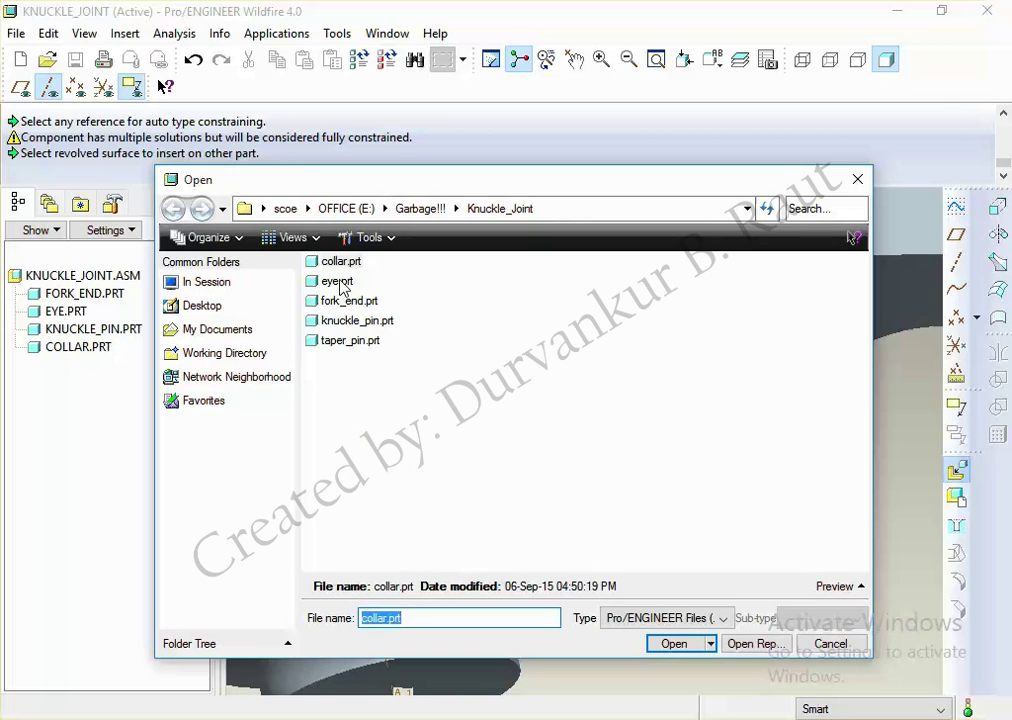
Step: Bring taper_pin.prt into the assembly and align its axis with the collar's cross-hole axis
left_click(338, 282)
left_click(349, 341)
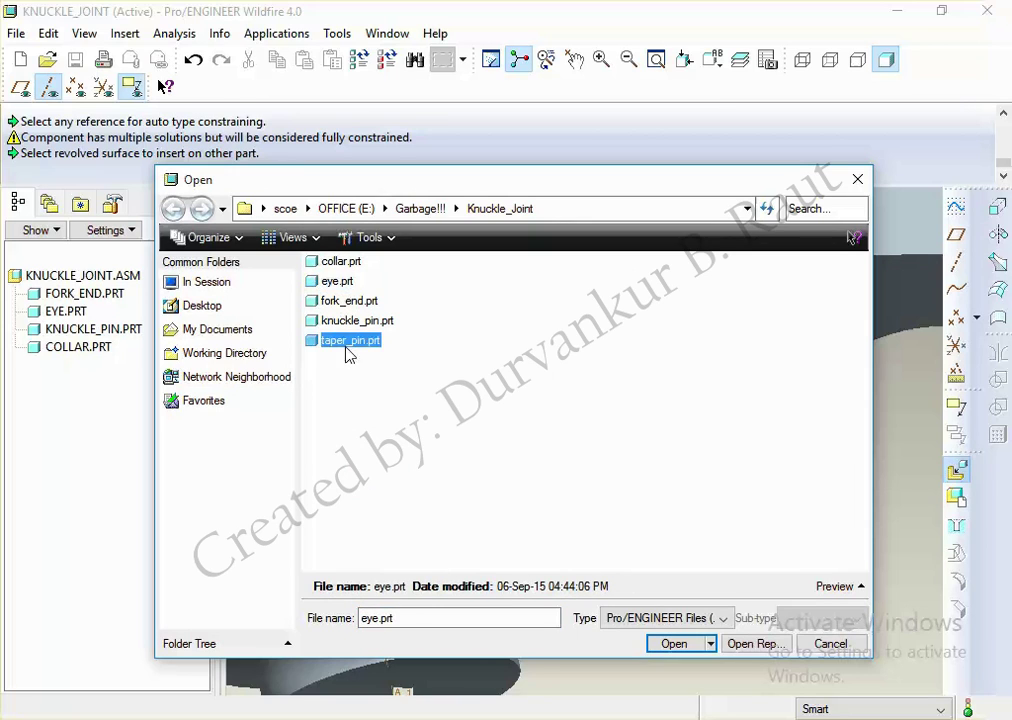
left_click(676, 645)
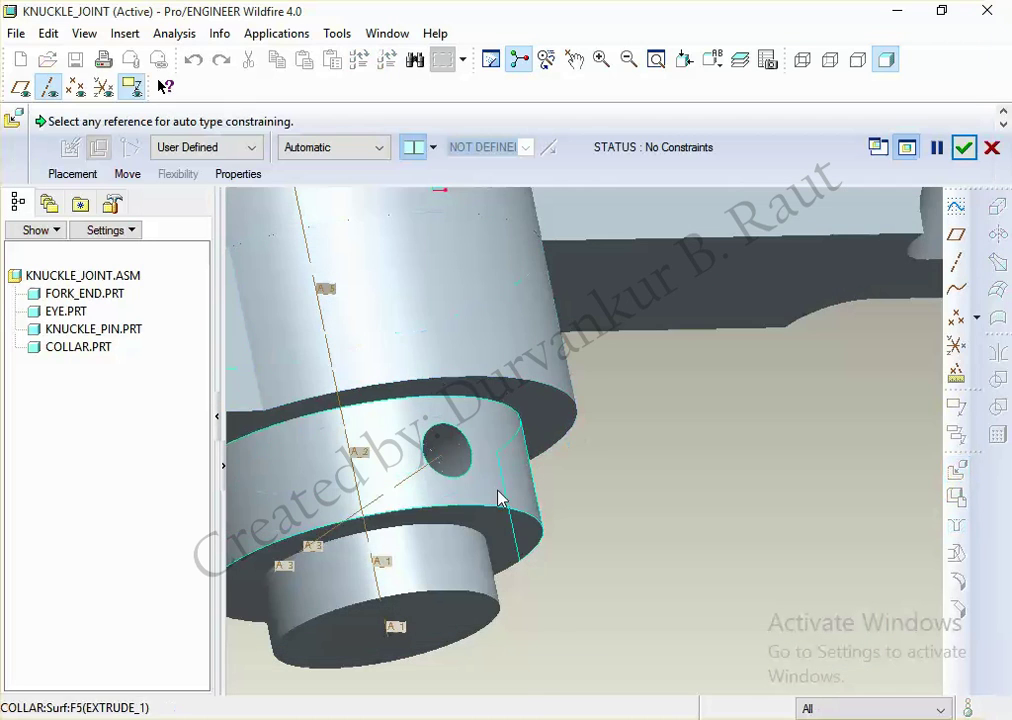
left_click(830, 480)
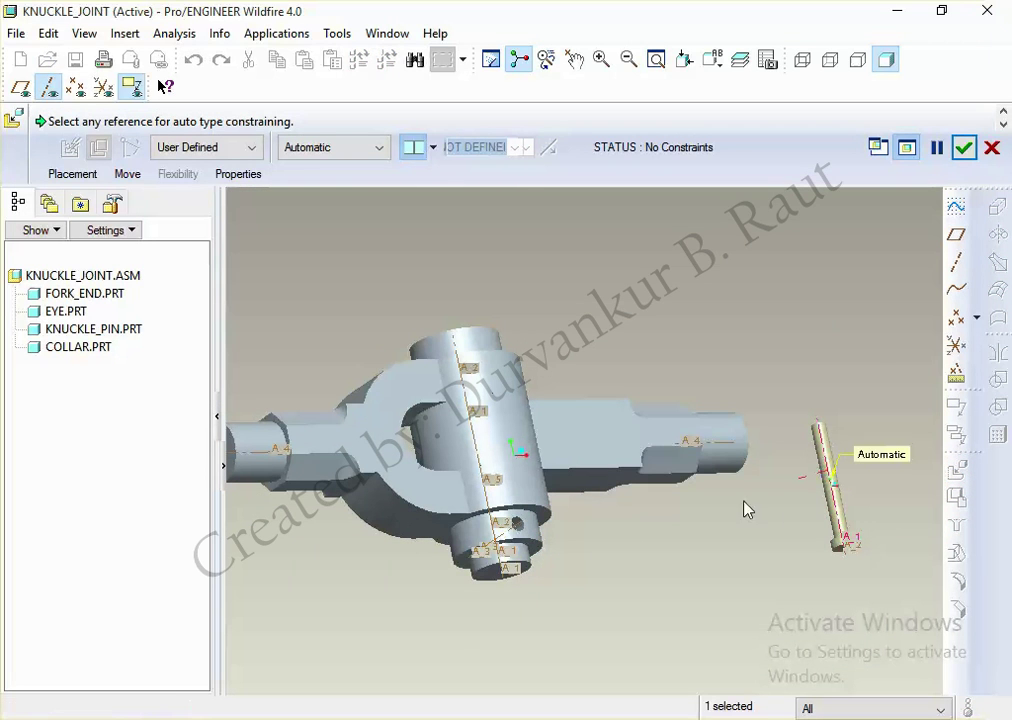
scroll(529, 544, "up", 5)
left_click(481, 519)
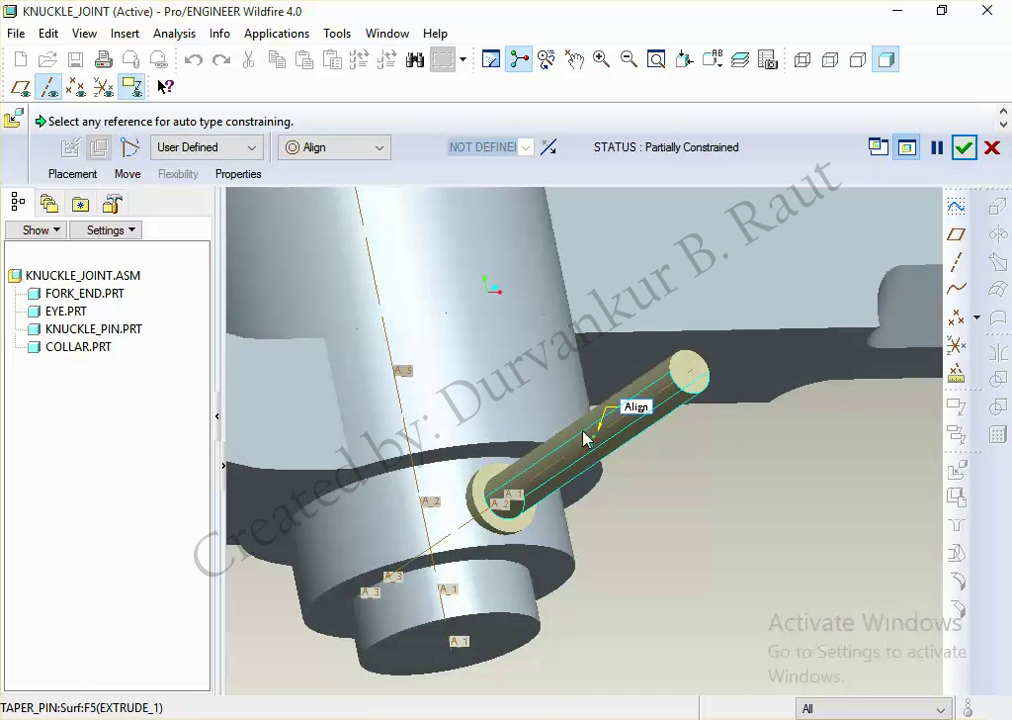
Step: Add a Tangent constraint between the taper pin and collar surfaces and finish placing the pin
left_click(77, 180)
left_click(120, 281)
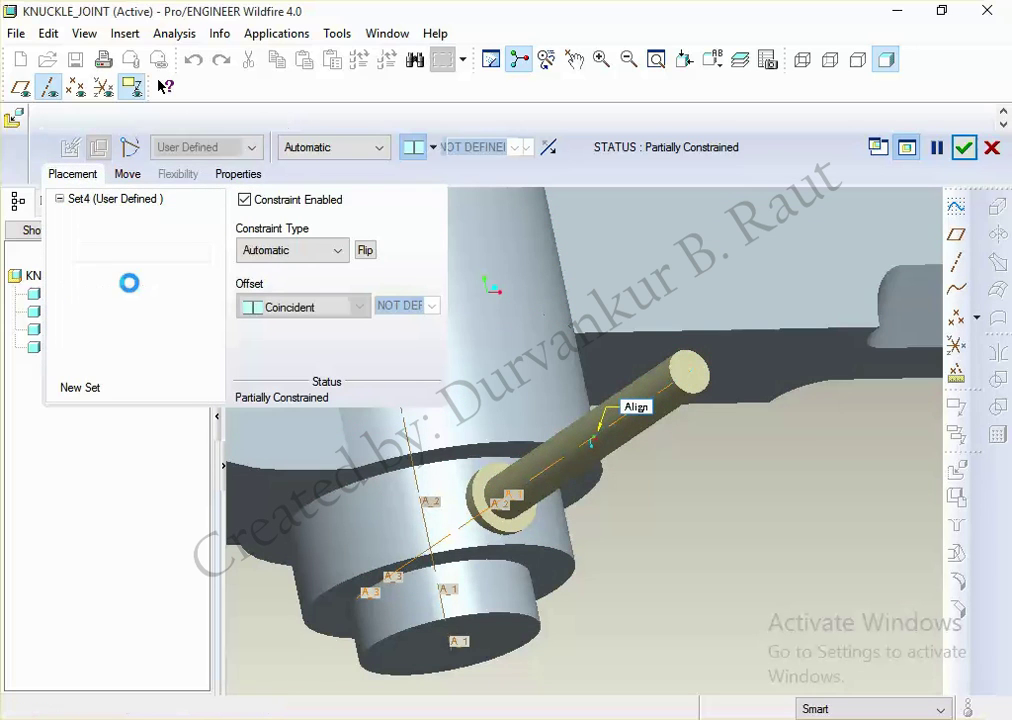
left_click(478, 492)
left_click(462, 482)
mouse_move(636, 648)
middle_mouse_down()
mouse_move(660, 573)
mouse_move(650, 594)
middle_mouse_up()
middle_click(428, 598)
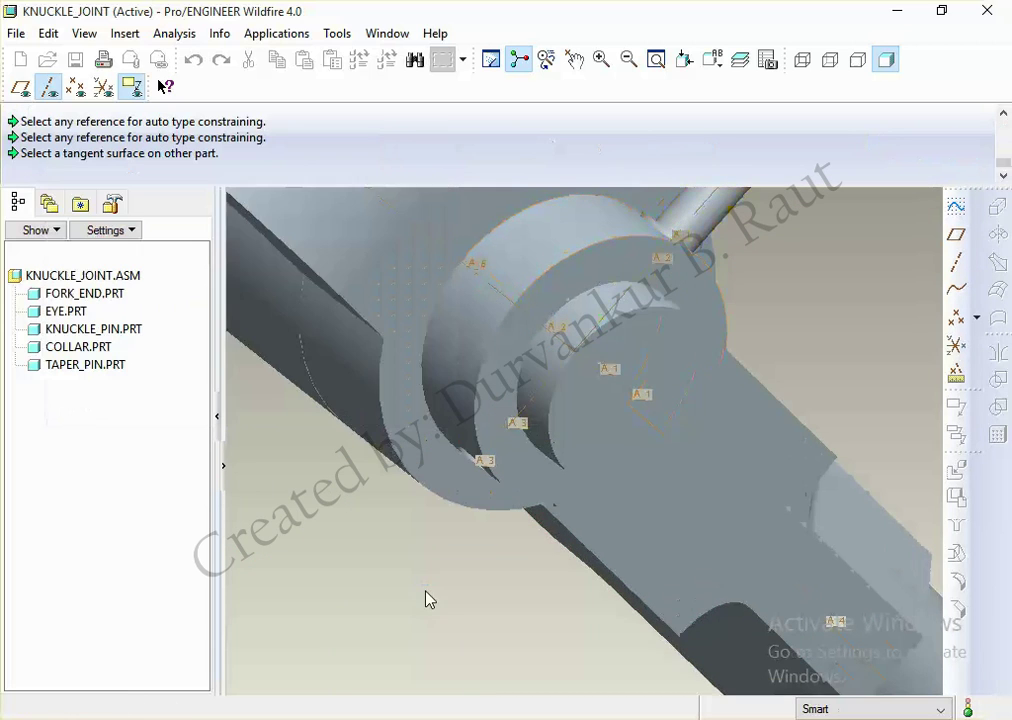
mouse_move(440, 605)
middle_mouse_down()
mouse_move(477, 530)
mouse_move(409, 599)
mouse_move(452, 506)
middle_mouse_up()
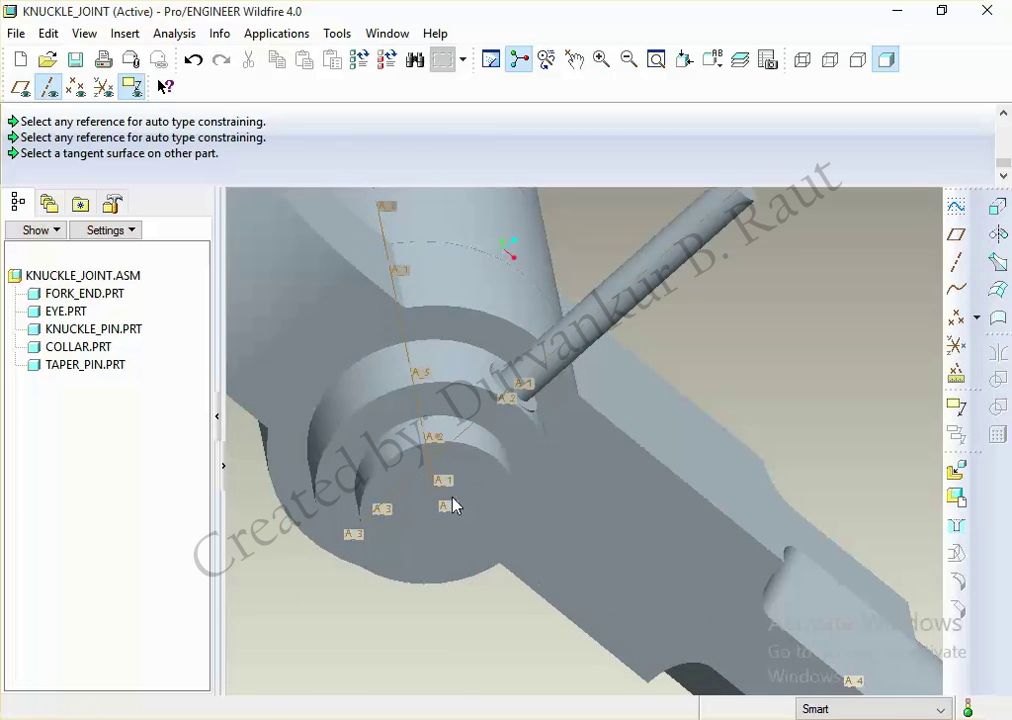
Step: Redefine the taper pin's placement, flipping its Align constraint to reverse its direction
left_click(70, 364)
right_click(68, 365)
left_click(122, 166)
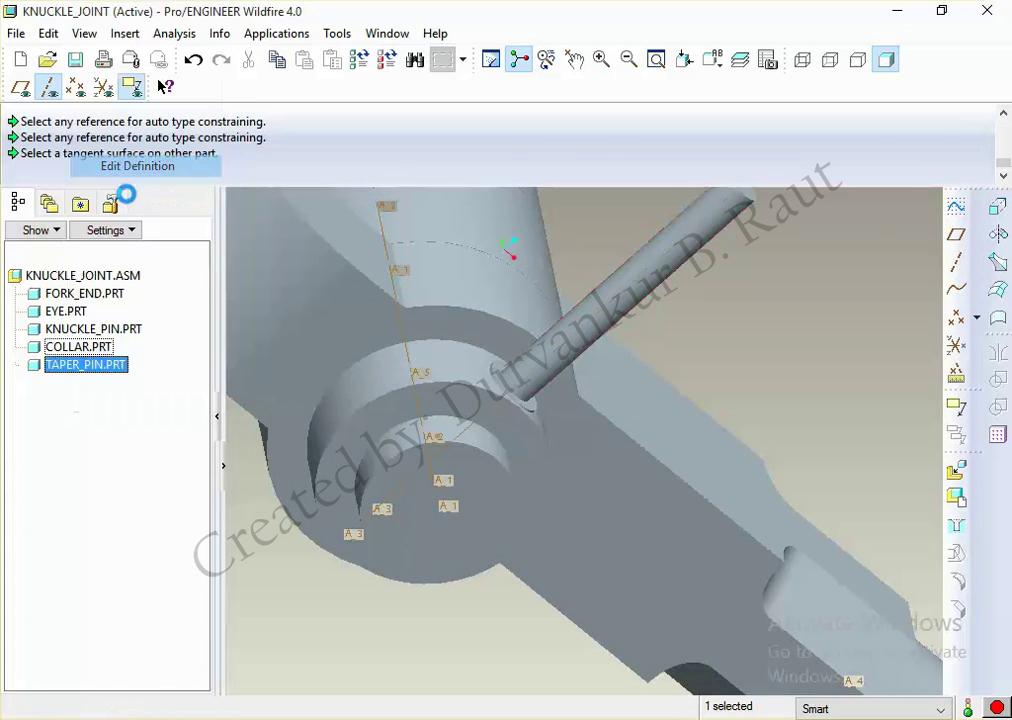
mouse_move(515, 479)
middle_mouse_down()
mouse_move(526, 470)
mouse_move(538, 479)
middle_mouse_up()
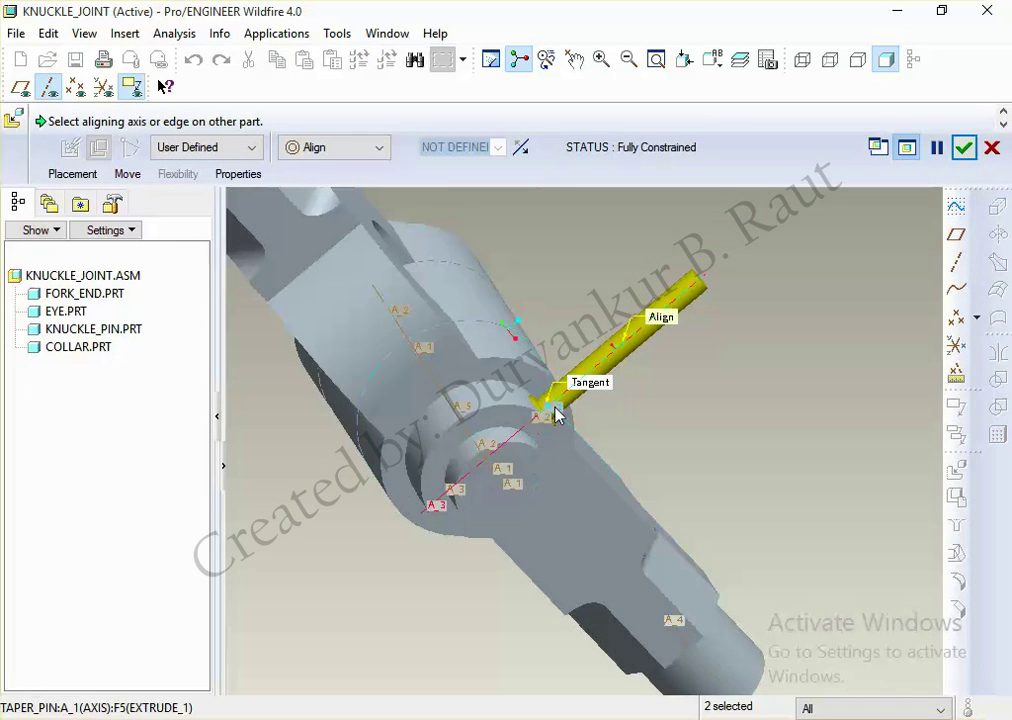
scroll(555, 415, "up", 3)
left_click(80, 175)
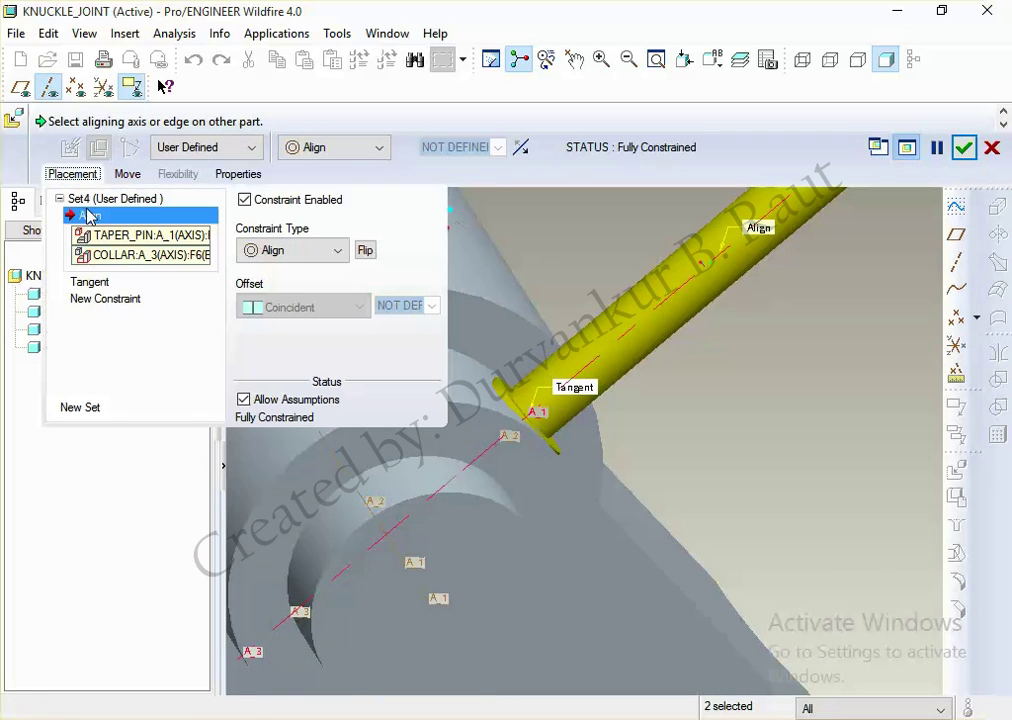
left_click(100, 284)
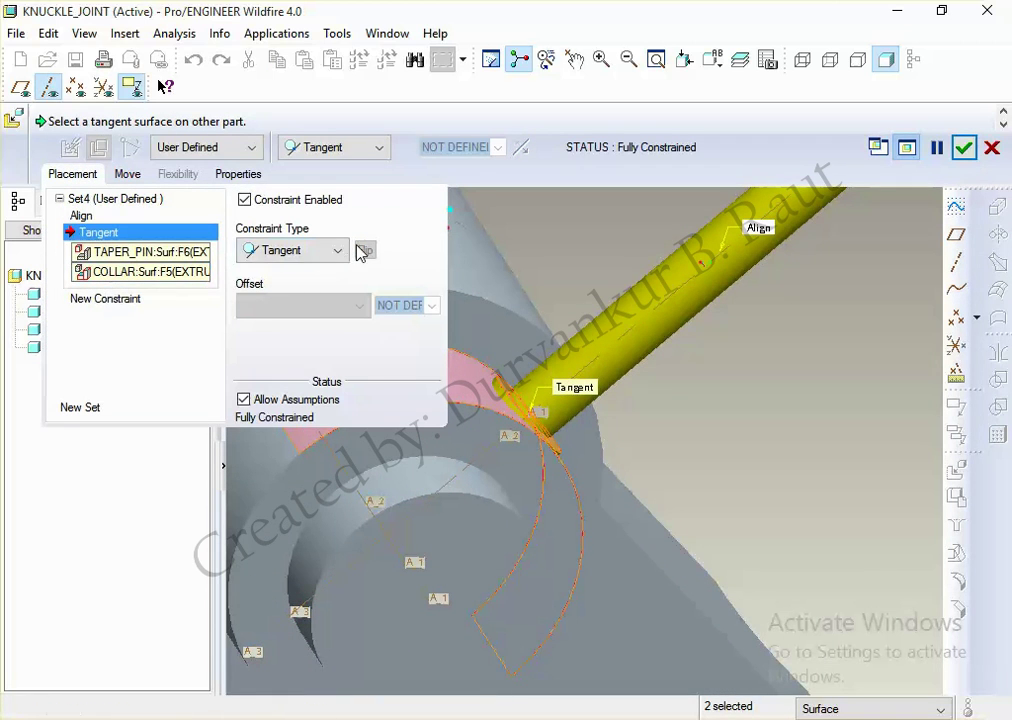
left_click(82, 215)
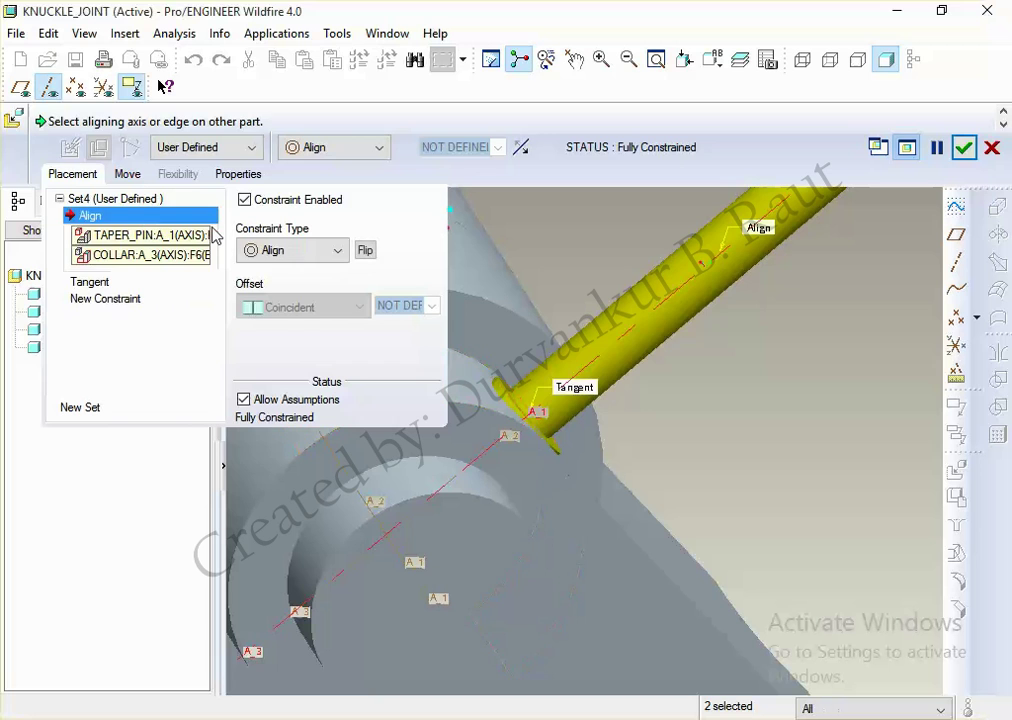
left_click(366, 251)
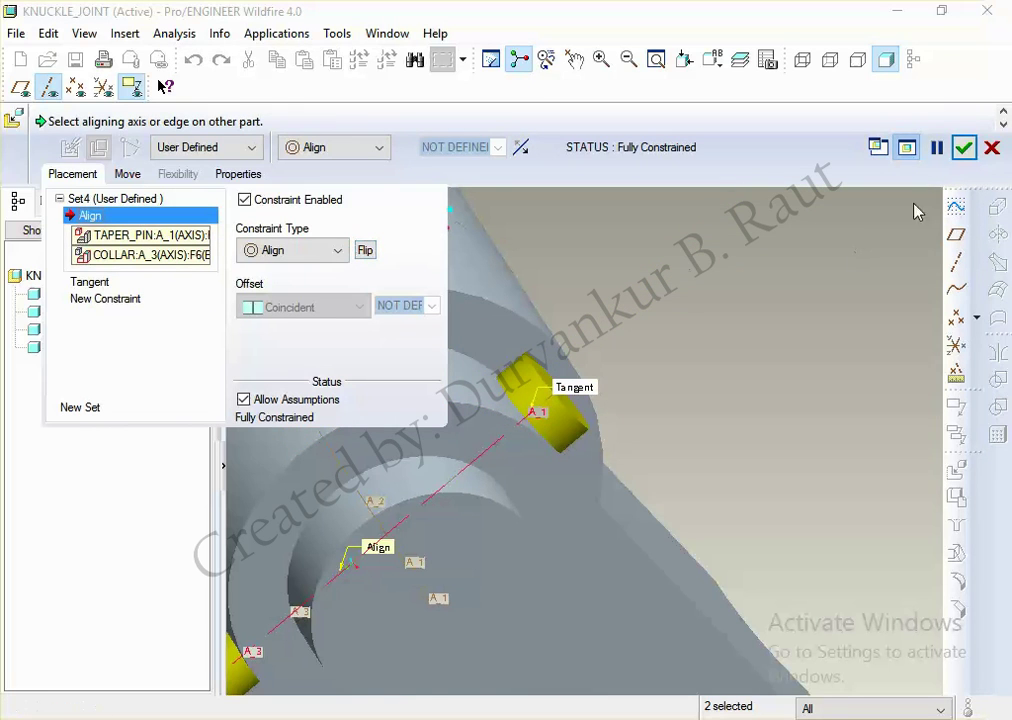
left_click(963, 147)
scroll(798, 387, "down", 5)
mouse_move(795, 361)
middle_mouse_down()
mouse_move(812, 366)
mouse_move(822, 387)
middle_mouse_up()
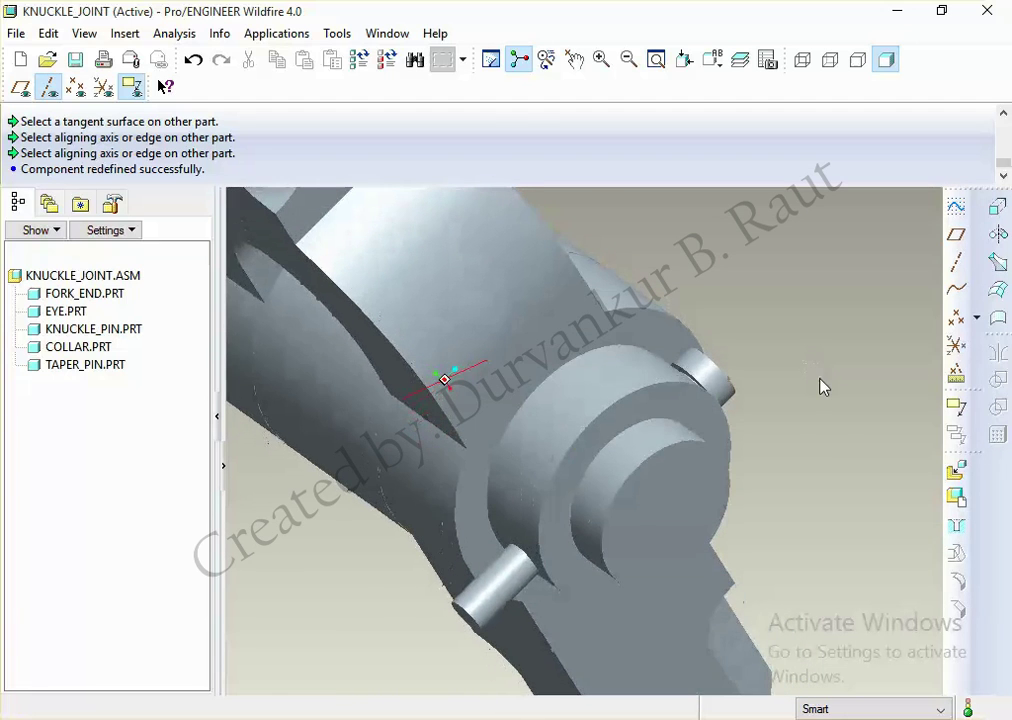
Step: Save the KNUCKLE_JOINT assembly
key("ctrl+s")
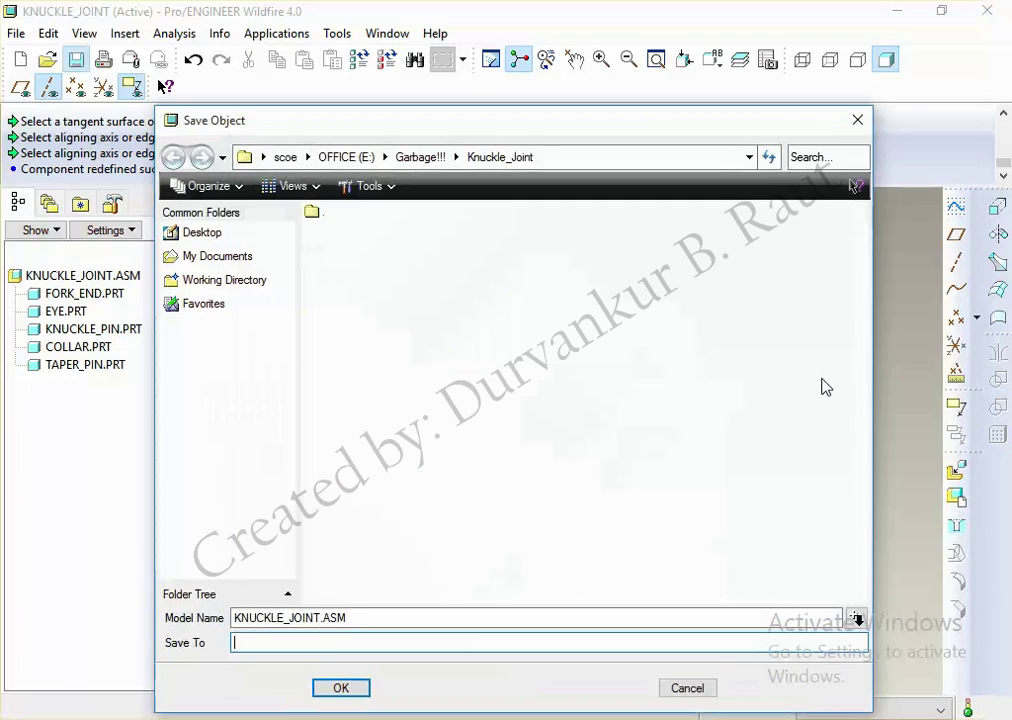
key("Return")
scroll(813, 409, "down", 3)
mouse_move(813, 409)
middle_mouse_down()
mouse_move(748, 531)
mouse_move(719, 641)
mouse_move(768, 479)
mouse_move(700, 430)
middle_mouse_up()
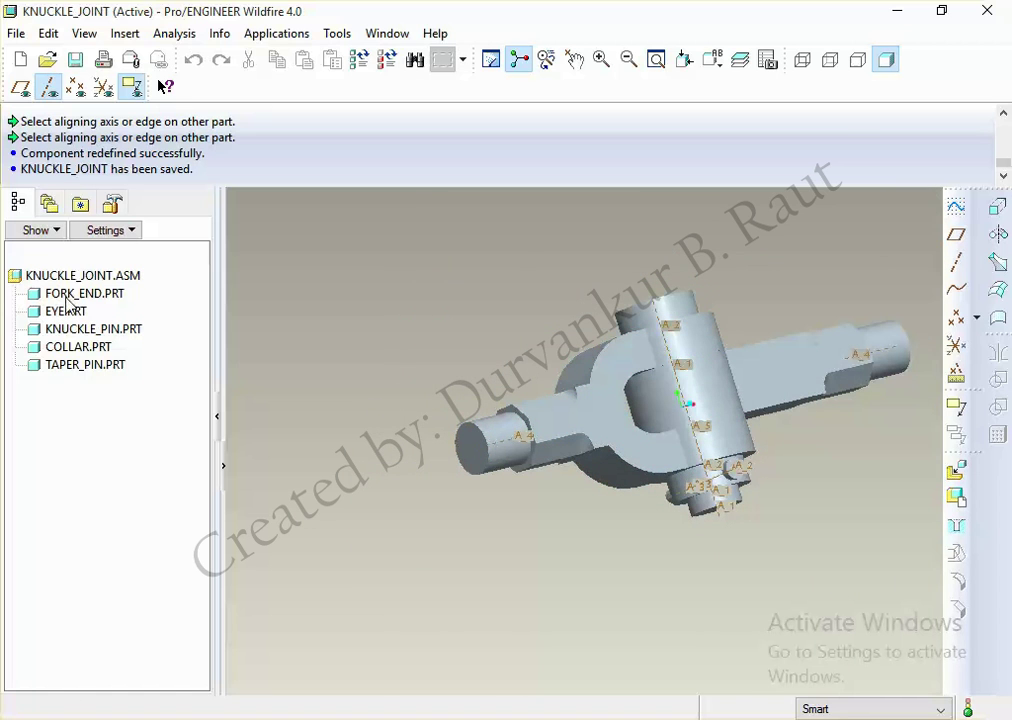
Step: Open FORK_END.PRT and apply the ptc-metallic-steel-light appearance to it
right_click(67, 303)
left_click(129, 352)
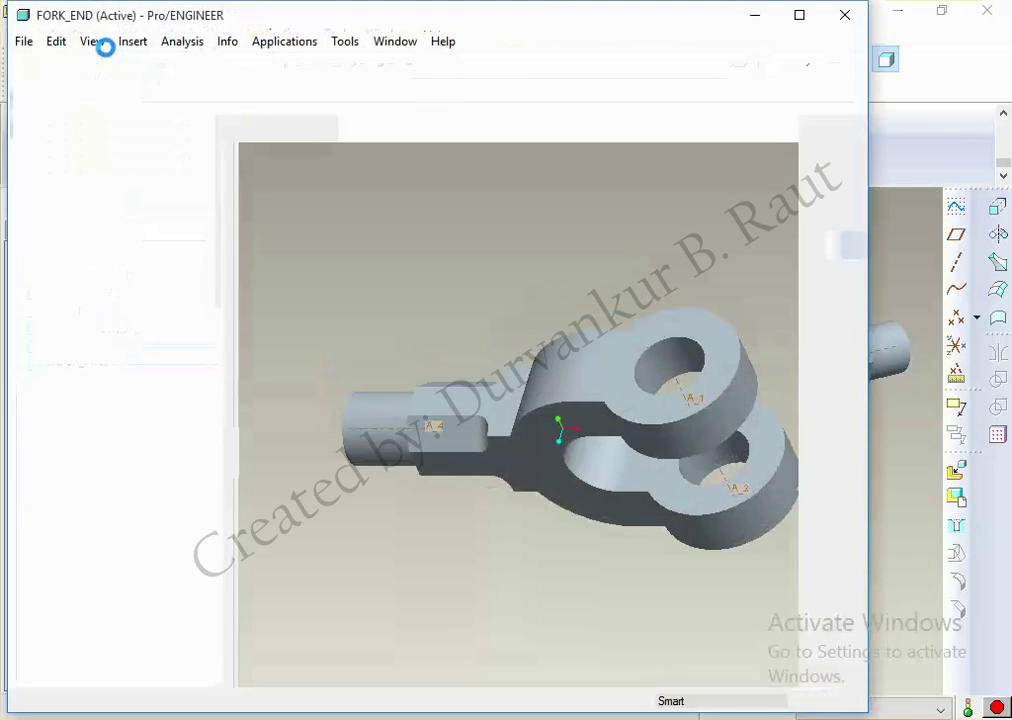
left_click(92, 41)
left_click(160, 285)
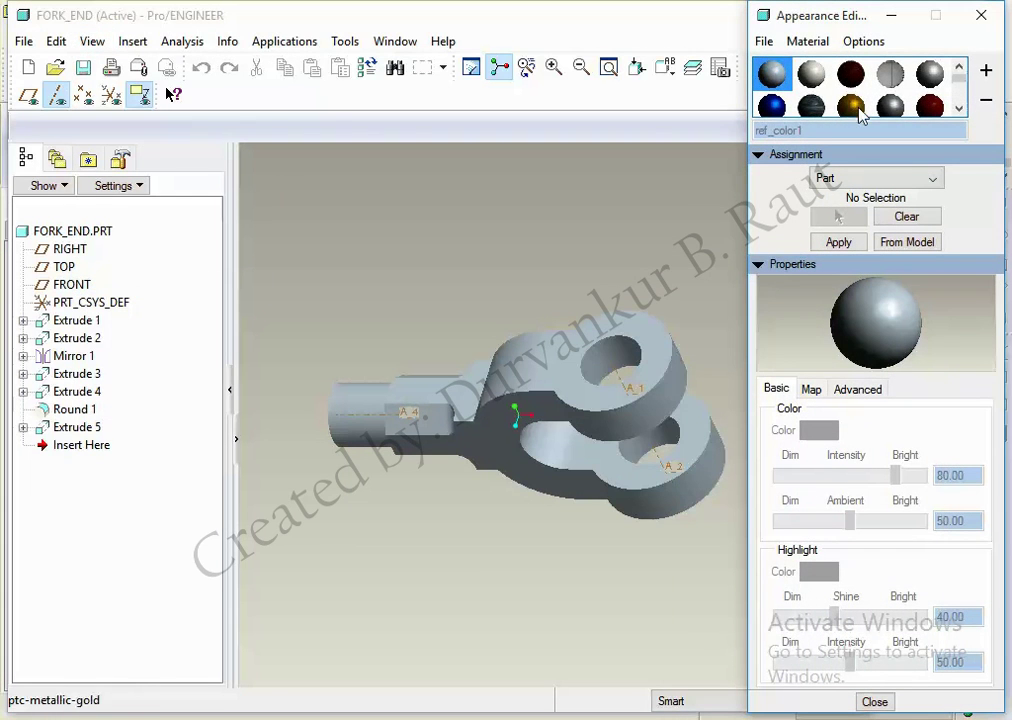
left_click(858, 112)
left_click(892, 84)
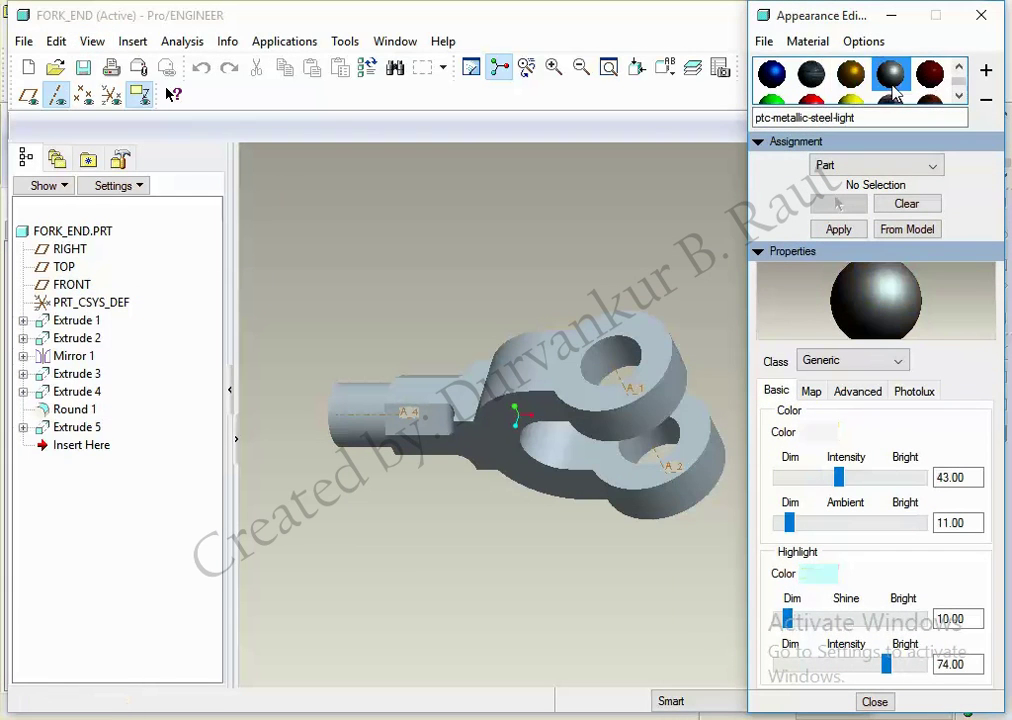
left_click(840, 230)
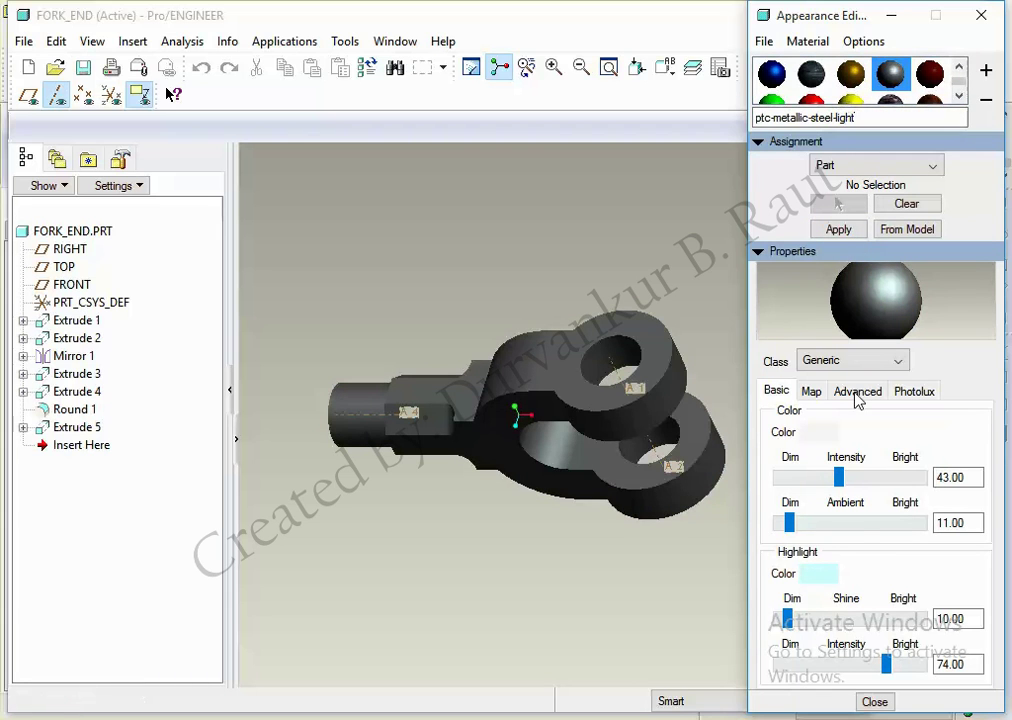
left_click(874, 702)
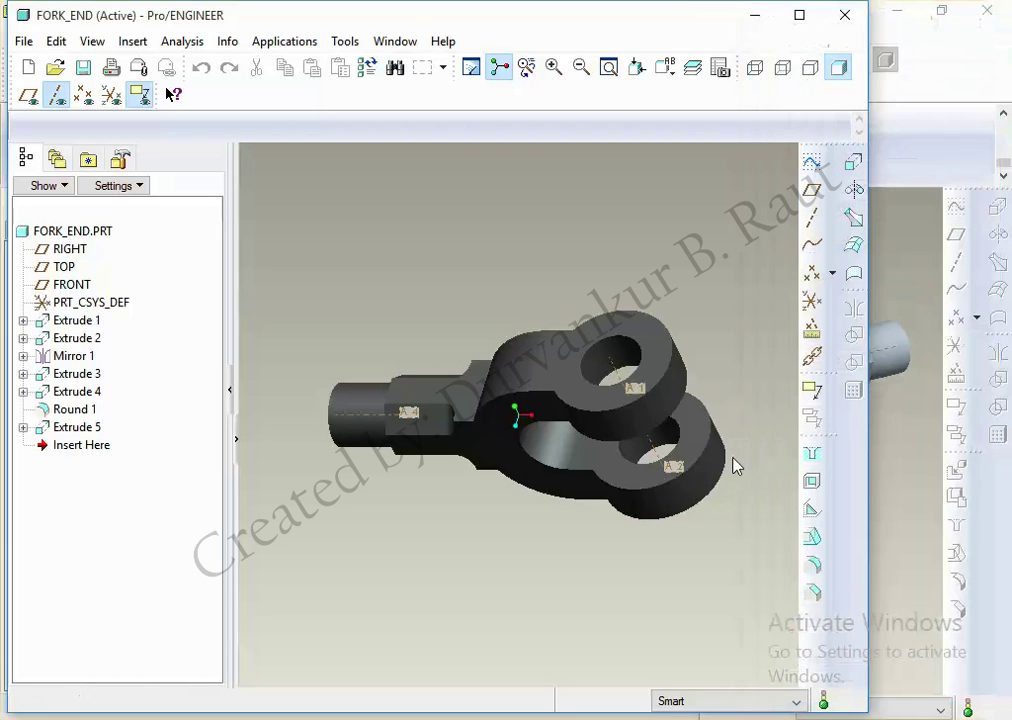
Step: Save the fork end part and close its window to return to the assembly
key("ctrl+s")
key("Return")
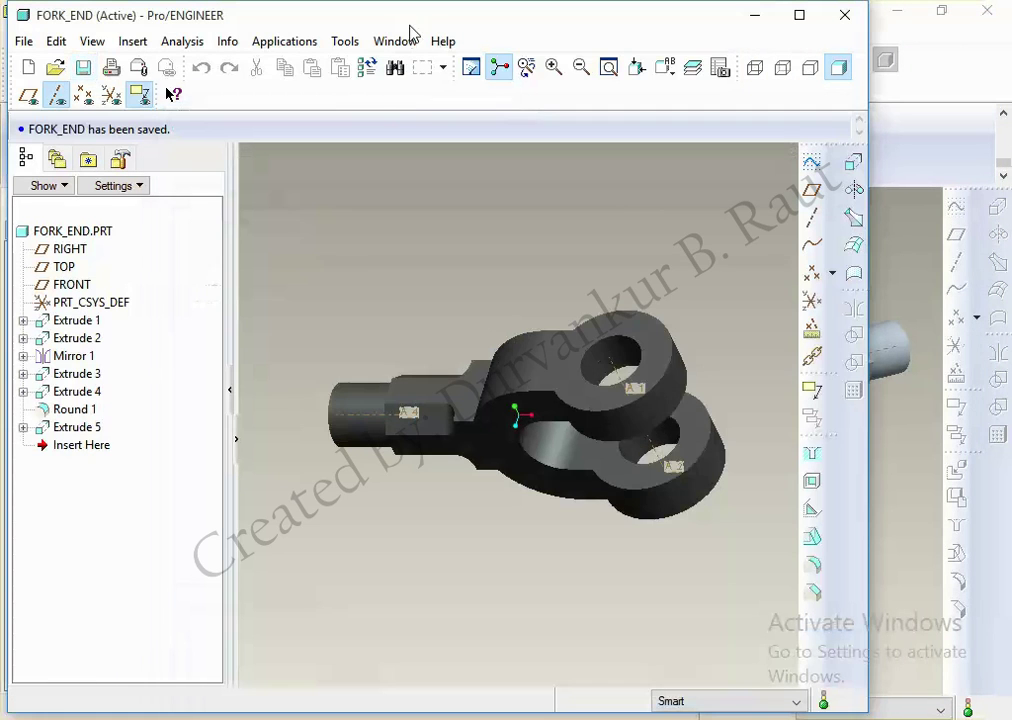
left_click(393, 41)
left_click(420, 108)
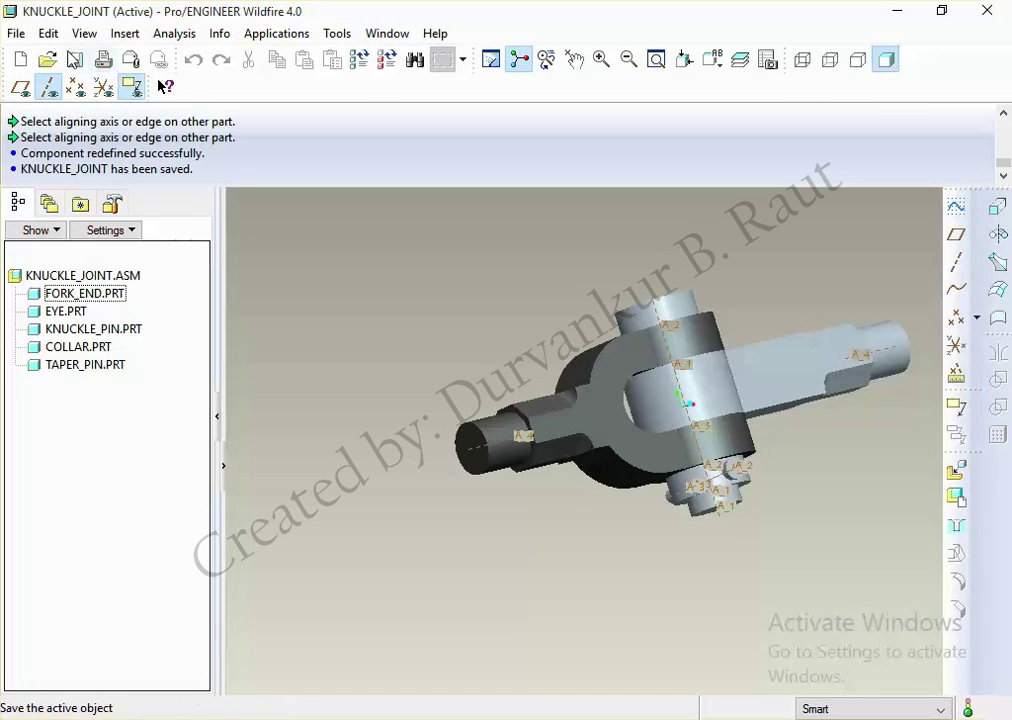
Step: Open the eye part in its own window, then close it again
right_click(70, 312)
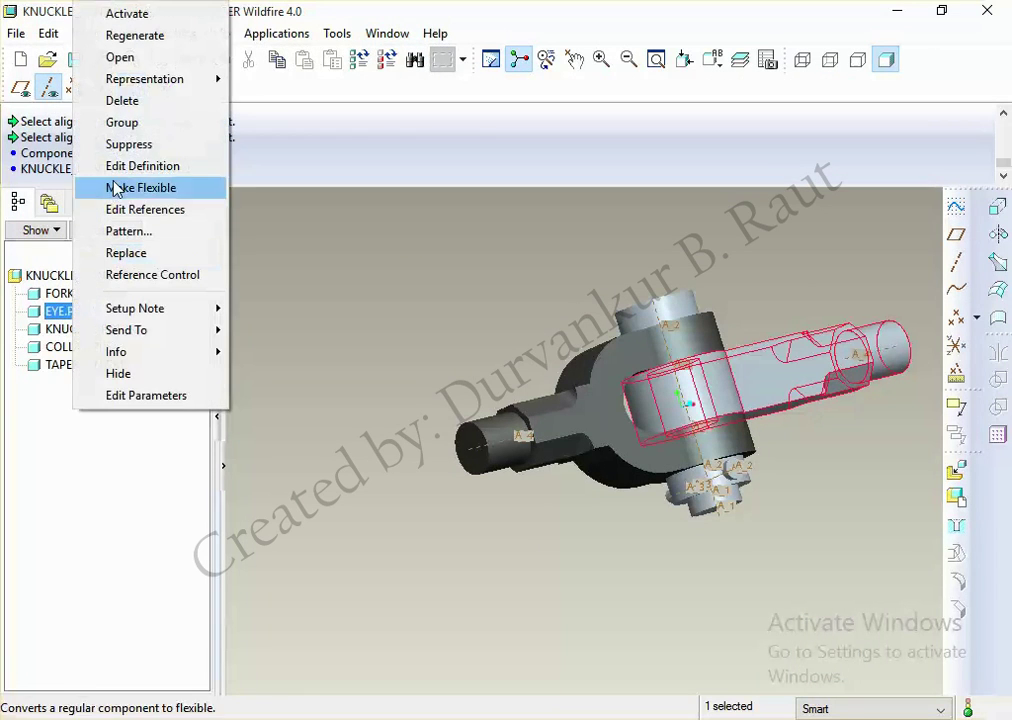
left_click(136, 58)
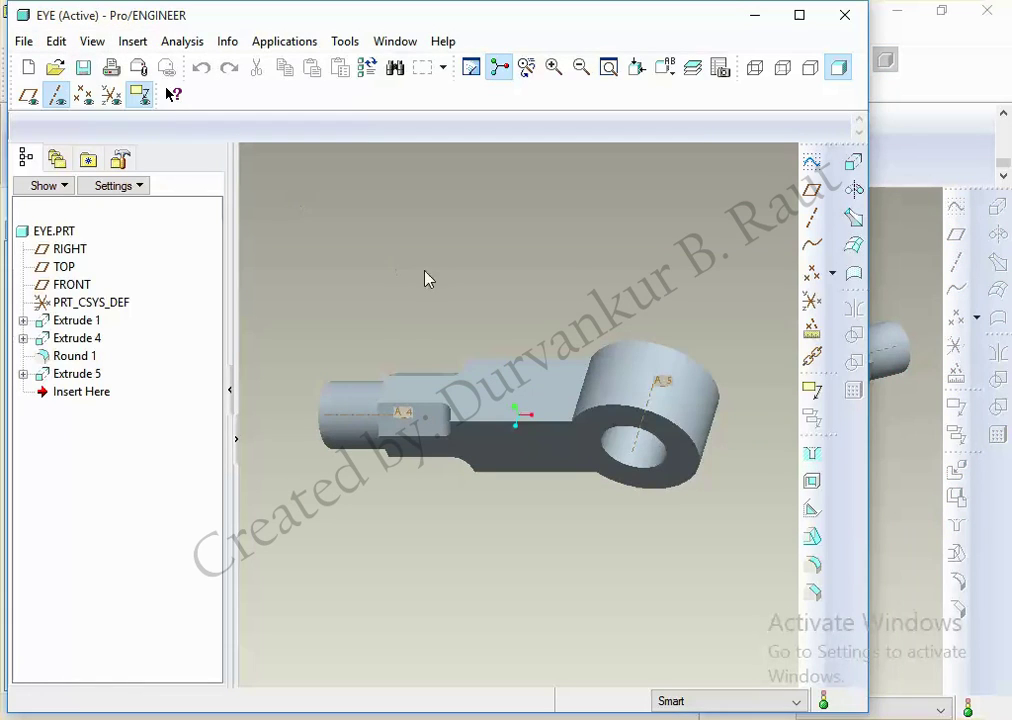
left_click(848, 13)
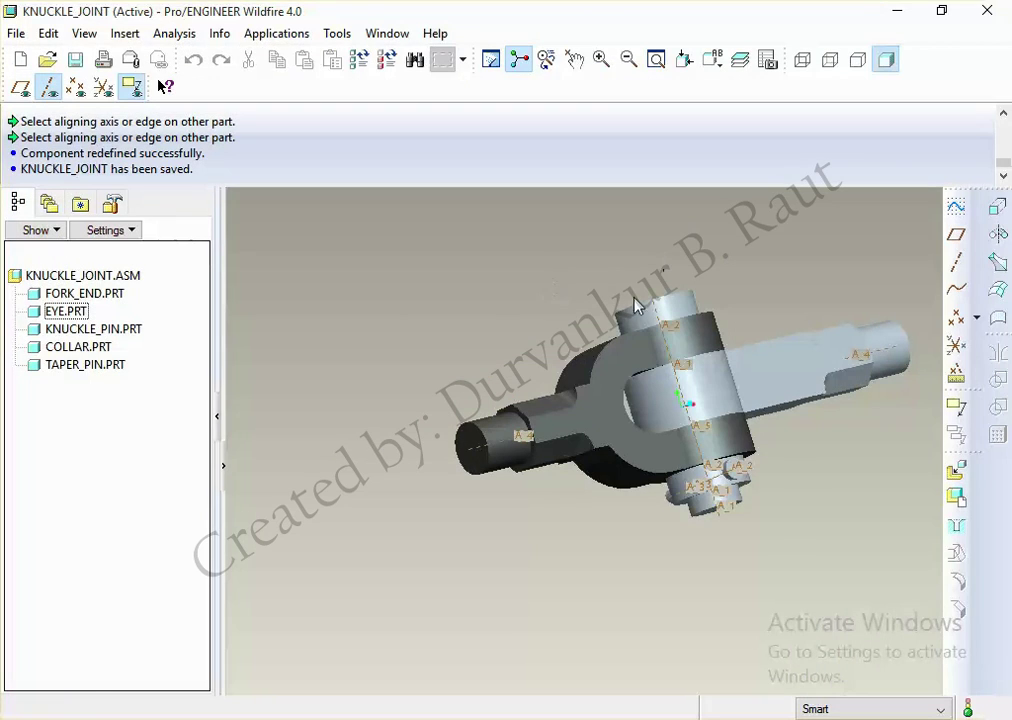
Step: Open KNUCKLE_PIN.PRT and apply the ptc-ceramic appearance to it
right_click(105, 324)
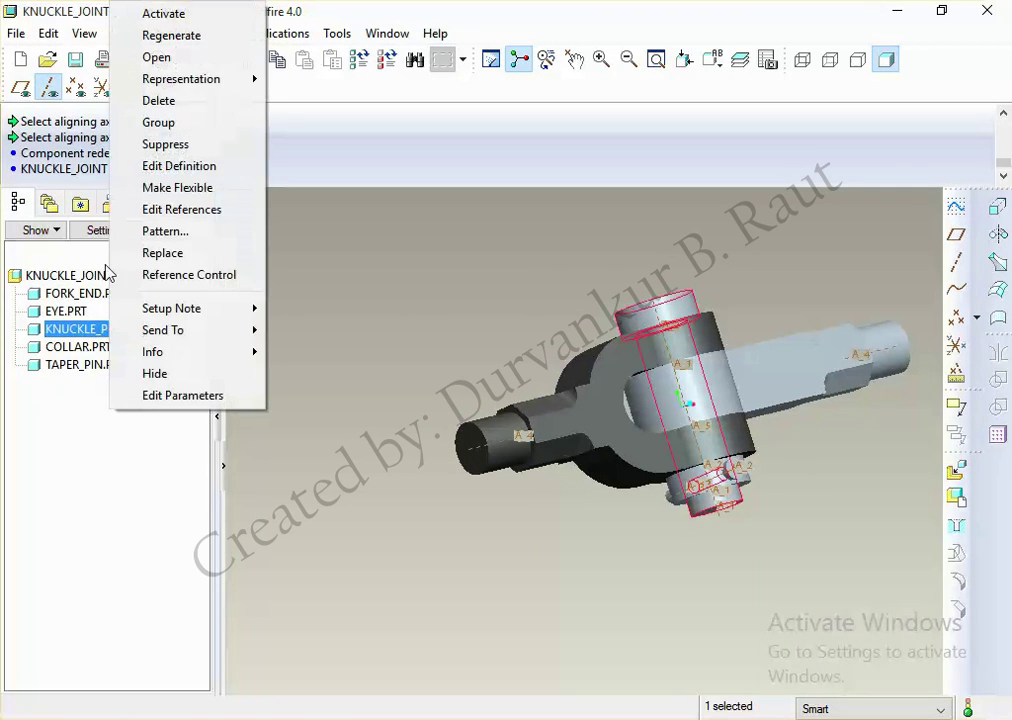
left_click(150, 56)
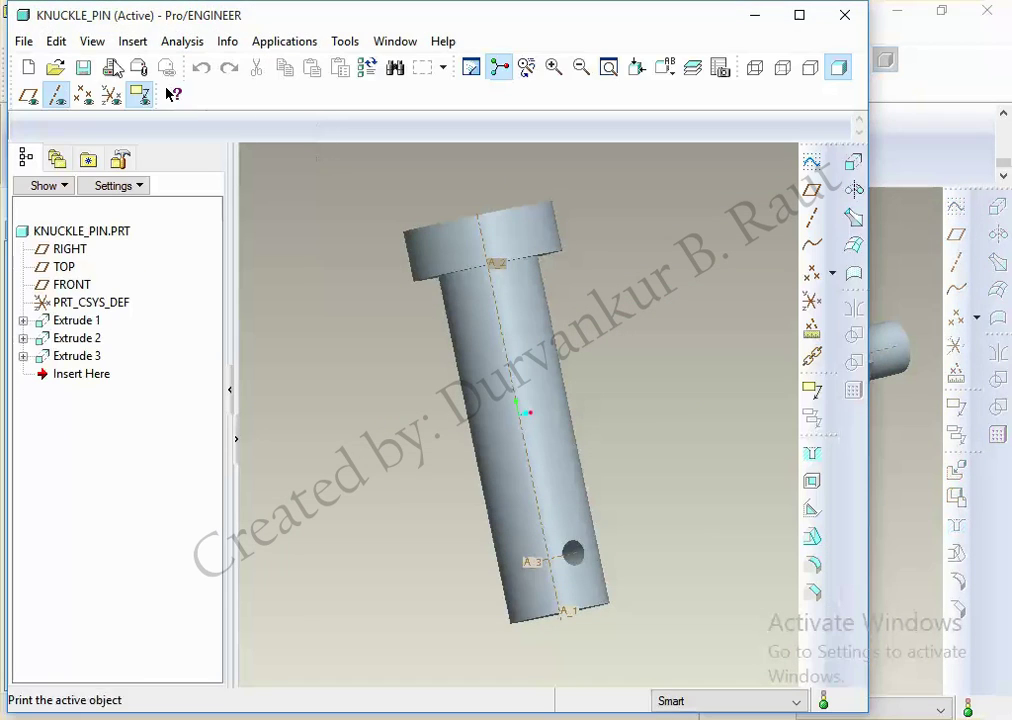
left_click(92, 45)
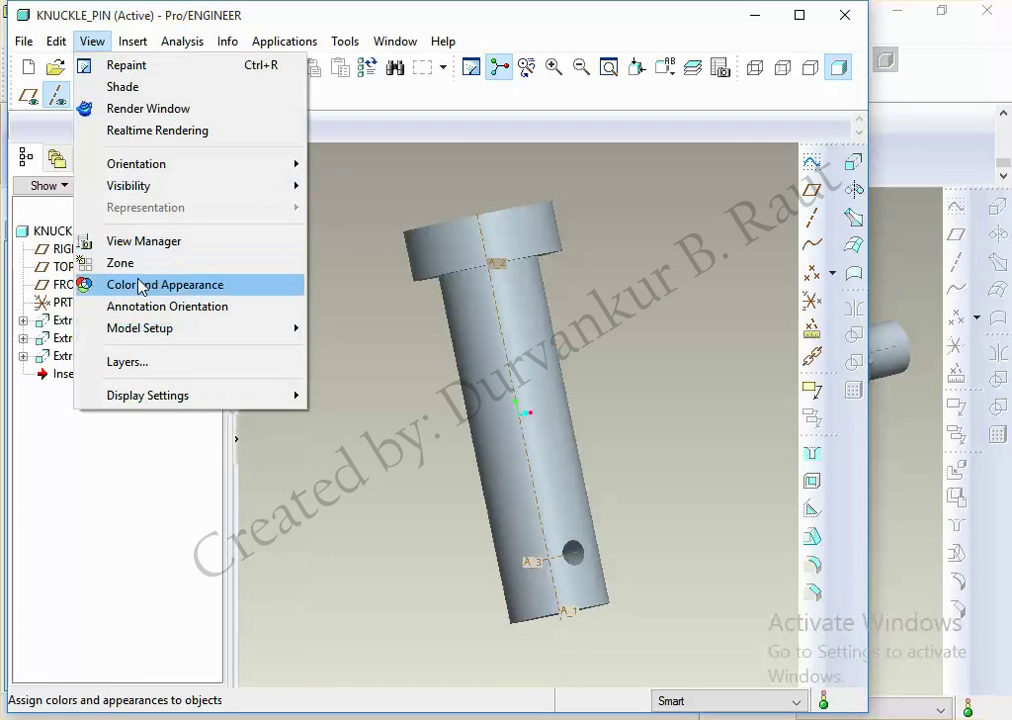
left_click(140, 285)
left_click(811, 74)
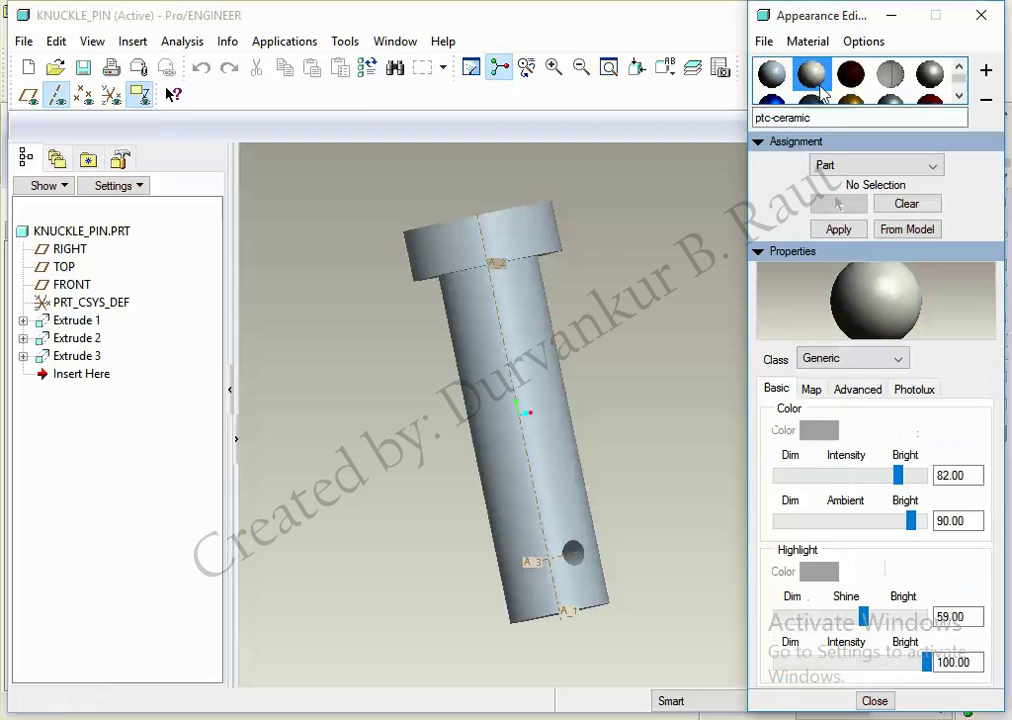
left_click(840, 230)
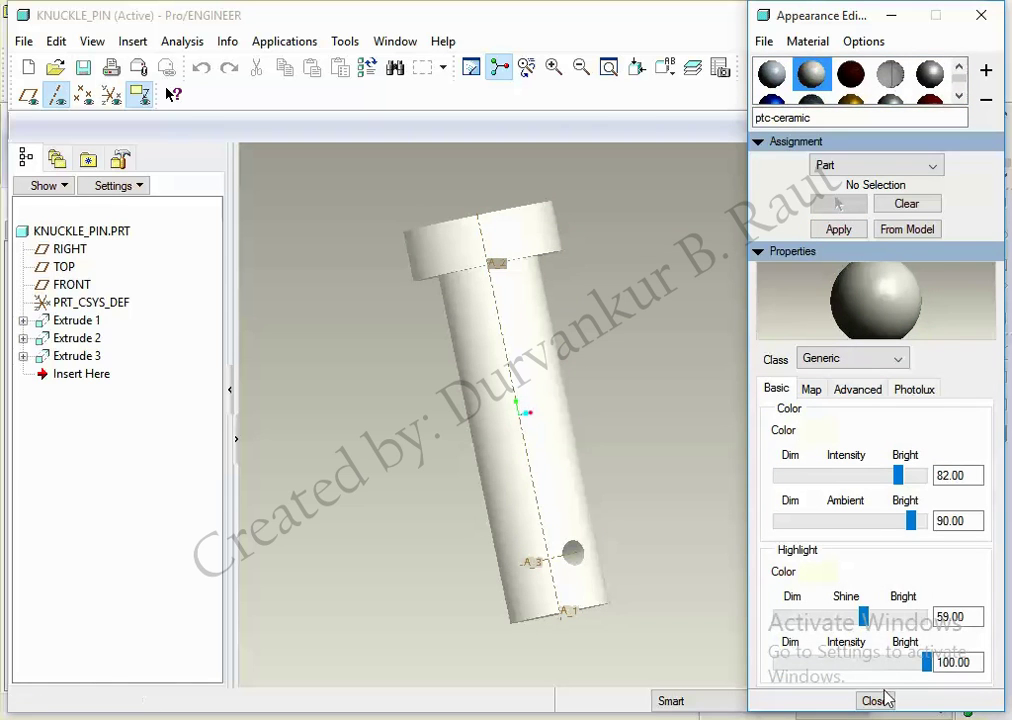
left_click(878, 700)
Step: Save the knuckle pin part and close its window to return to the assembly
key("ctrl+s")
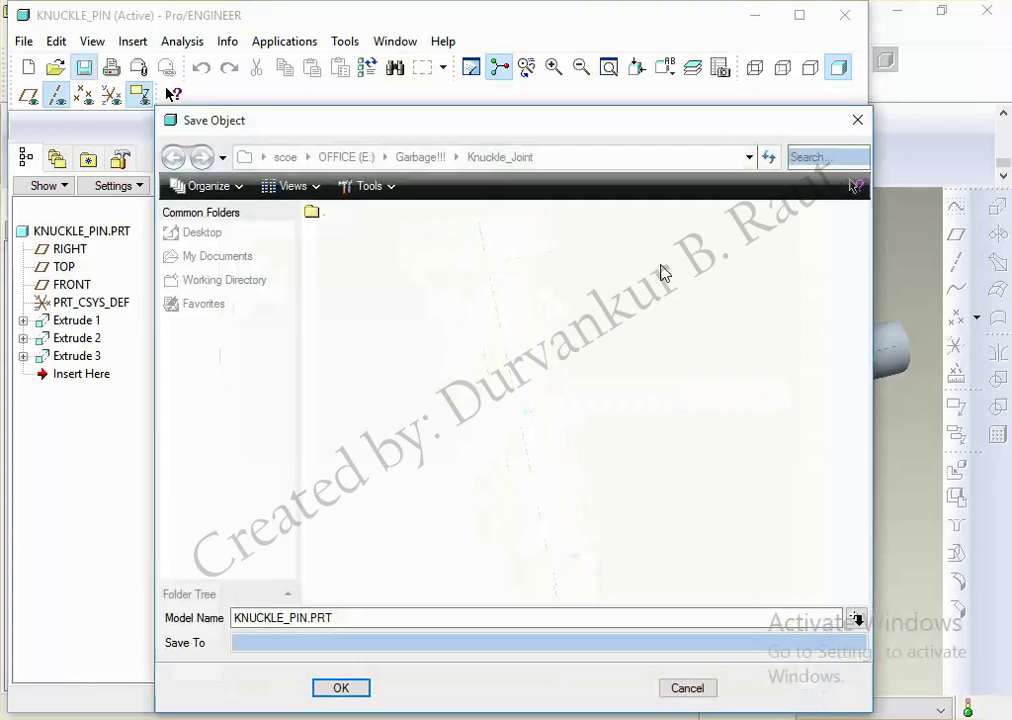
key("Return")
left_click(395, 41)
left_click(436, 110)
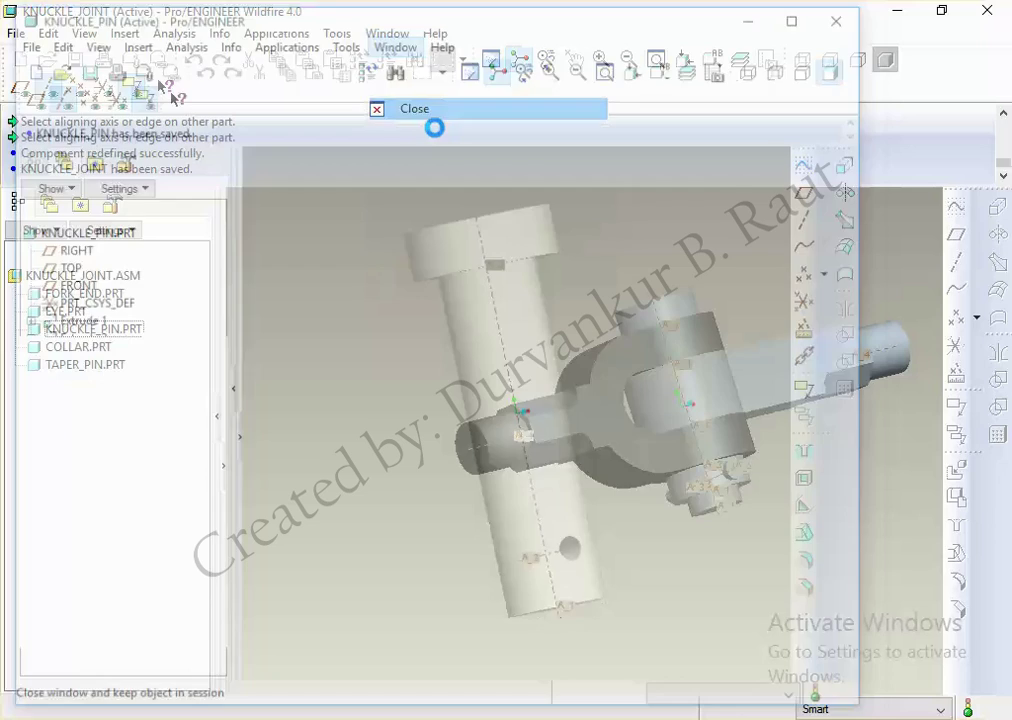
Step: Orbit the assembly to bring the collar into view and select it
mouse_move(483, 242)
middle_mouse_down()
mouse_move(445, 187)
mouse_move(548, 261)
middle_mouse_up()
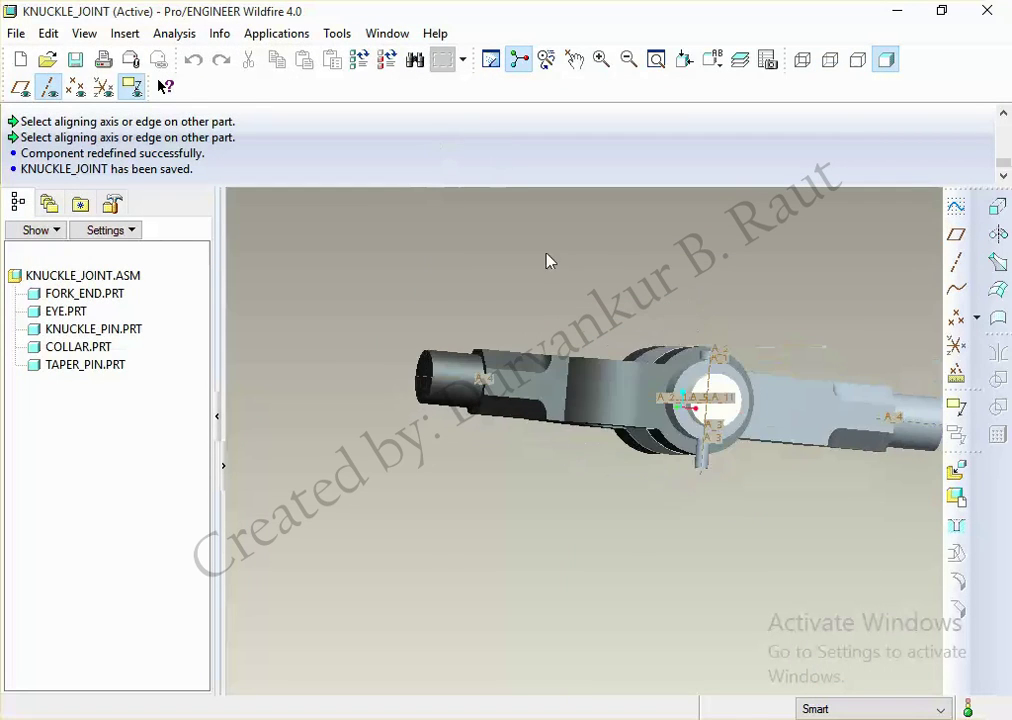
middle_click_drag(676, 345, 700, 355)
scroll(707, 357, "up", 5)
left_click(707, 356)
Step: Open COLLAR.PRT and apply the ptc-metallic-blue appearance to it
right_click(706, 358)
left_click(752, 57)
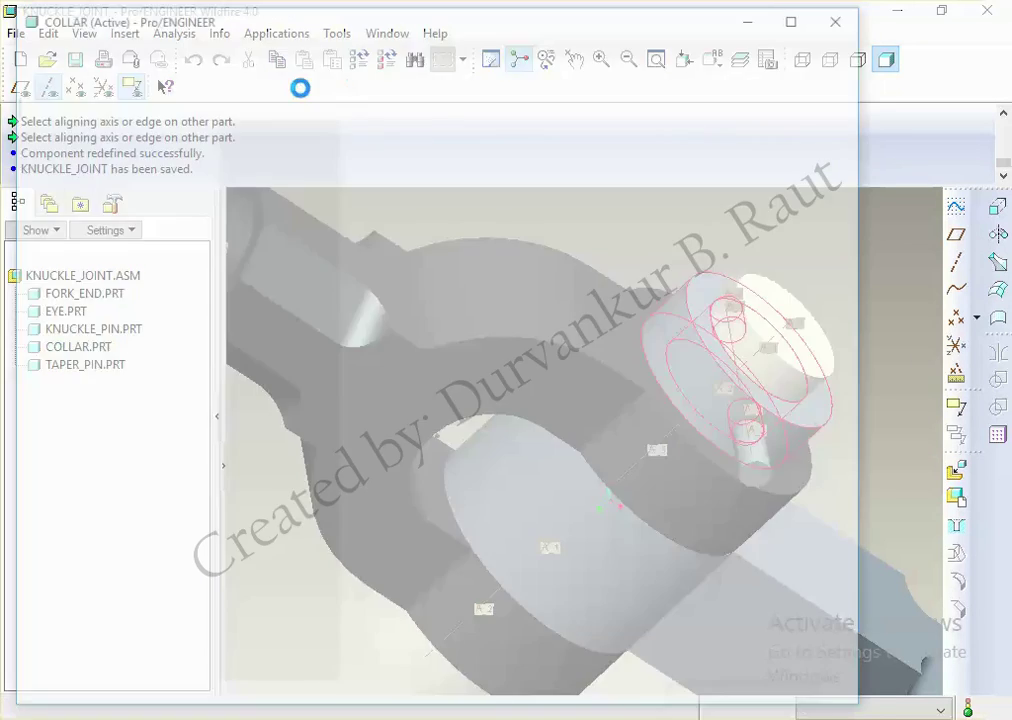
left_click(91, 41)
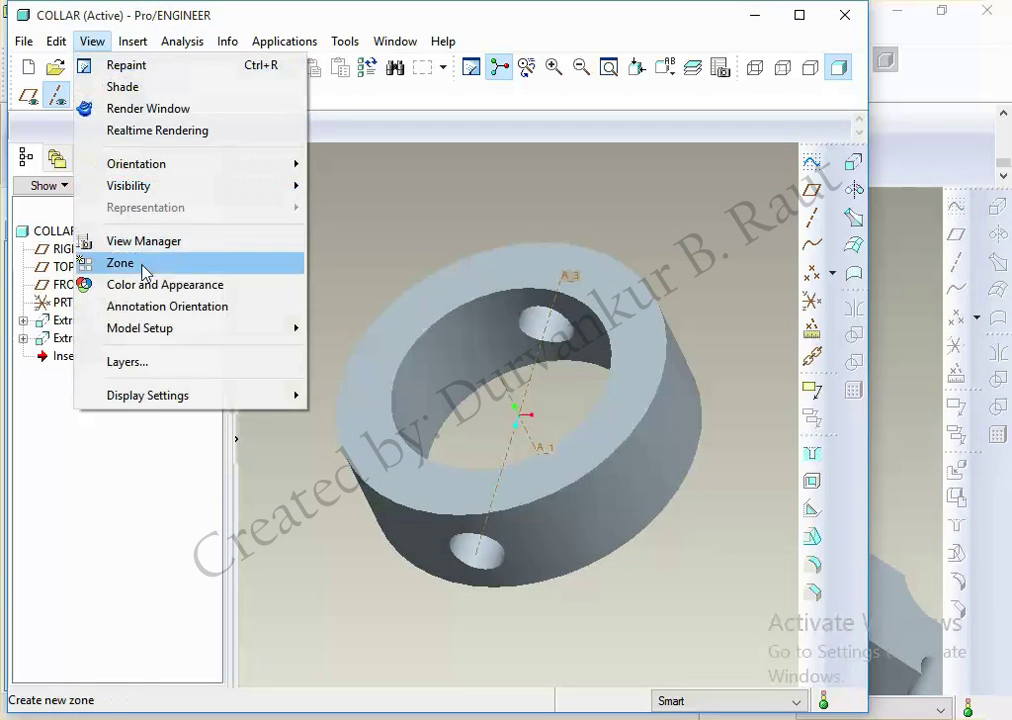
left_click(148, 284)
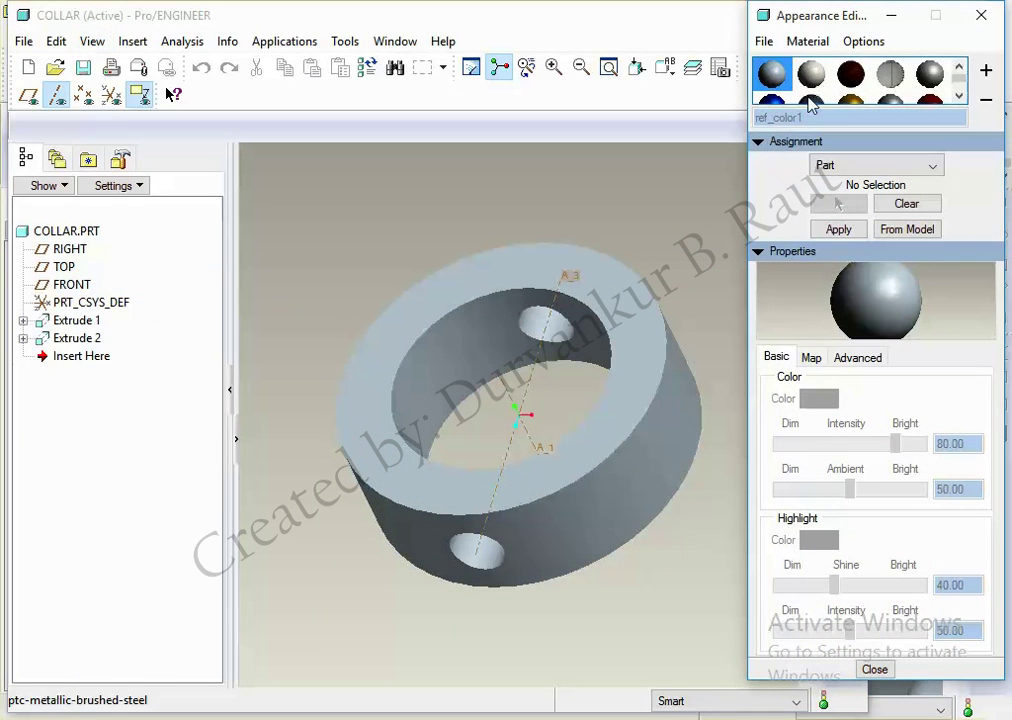
left_click(778, 104)
left_click(839, 229)
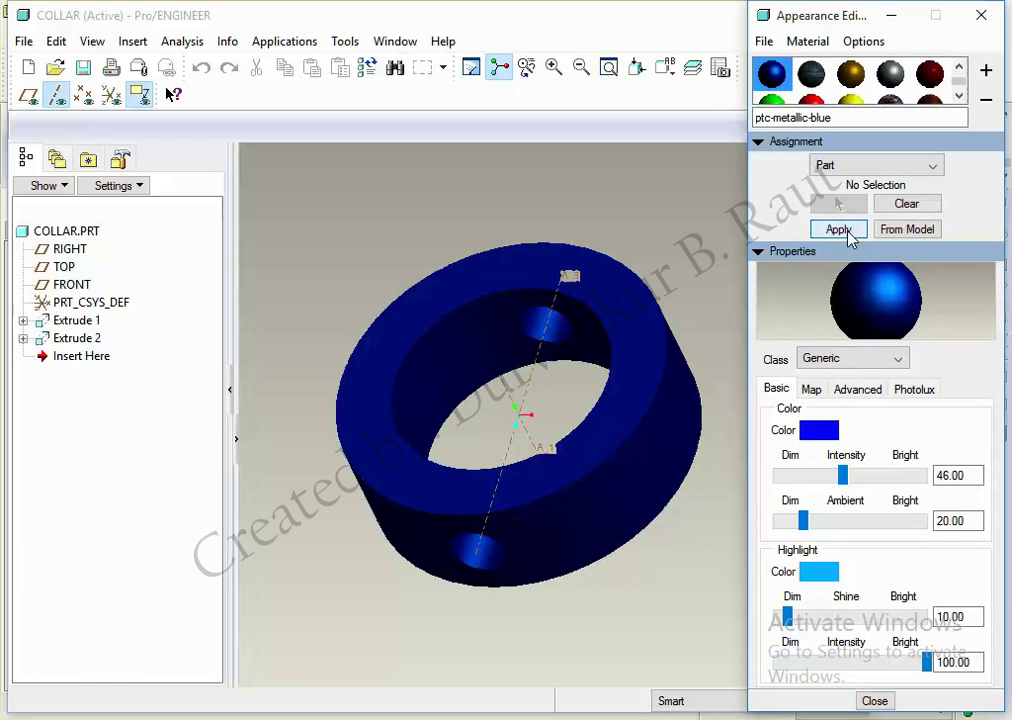
left_click(875, 701)
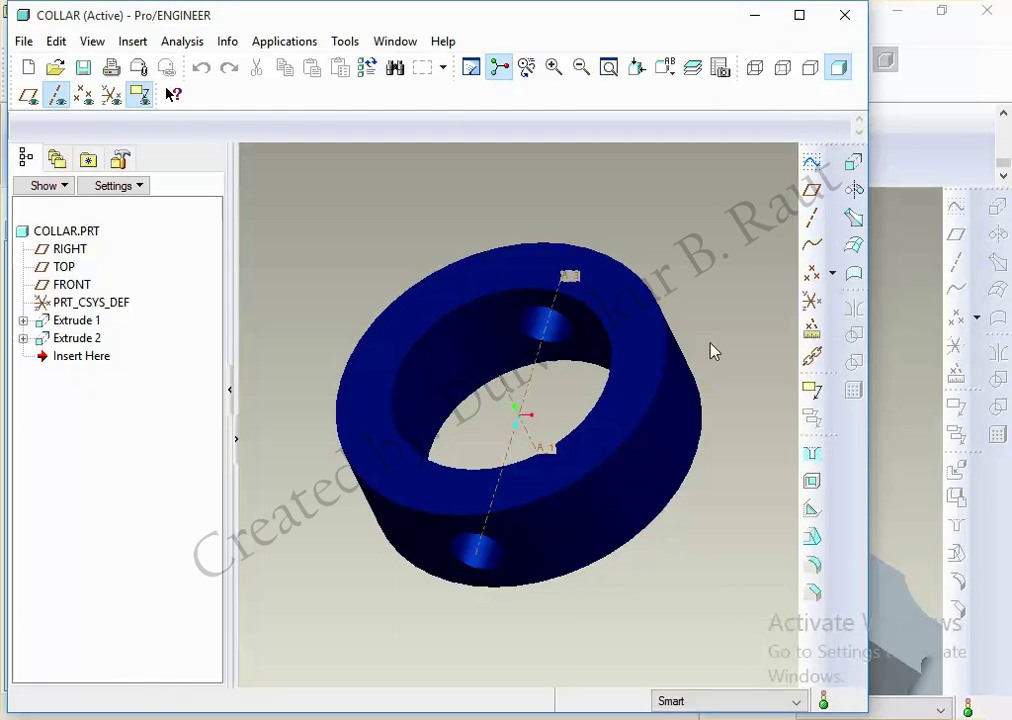
Step: Save the collar part and close its window to return to the assembly
key("ctrl+s")
key("Return")
left_click(395, 41)
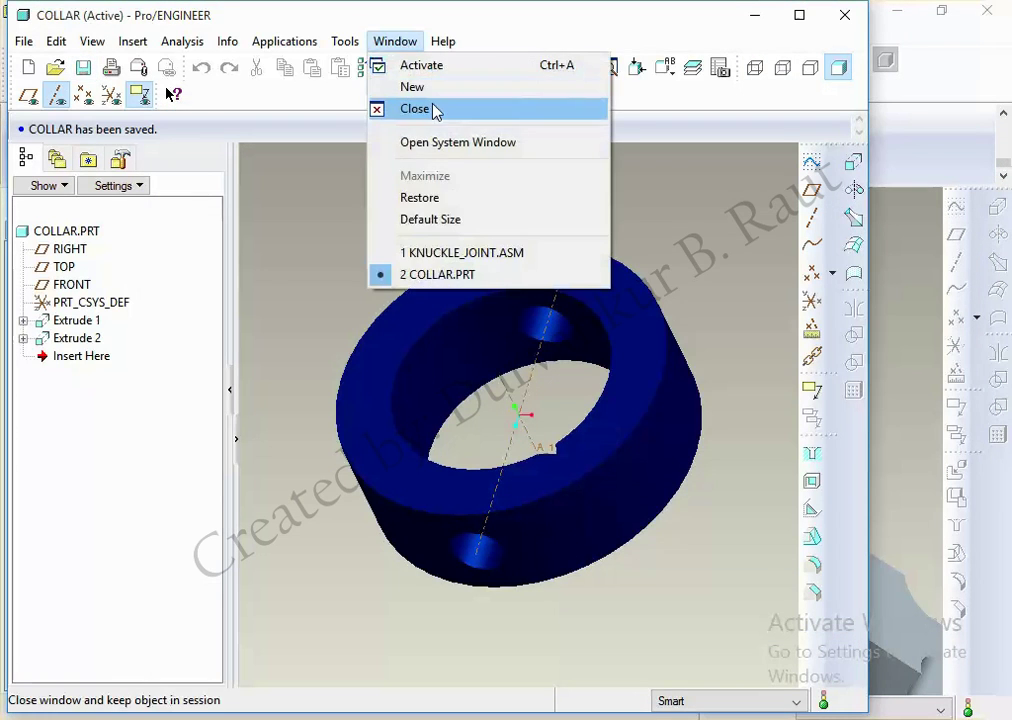
left_click(434, 108)
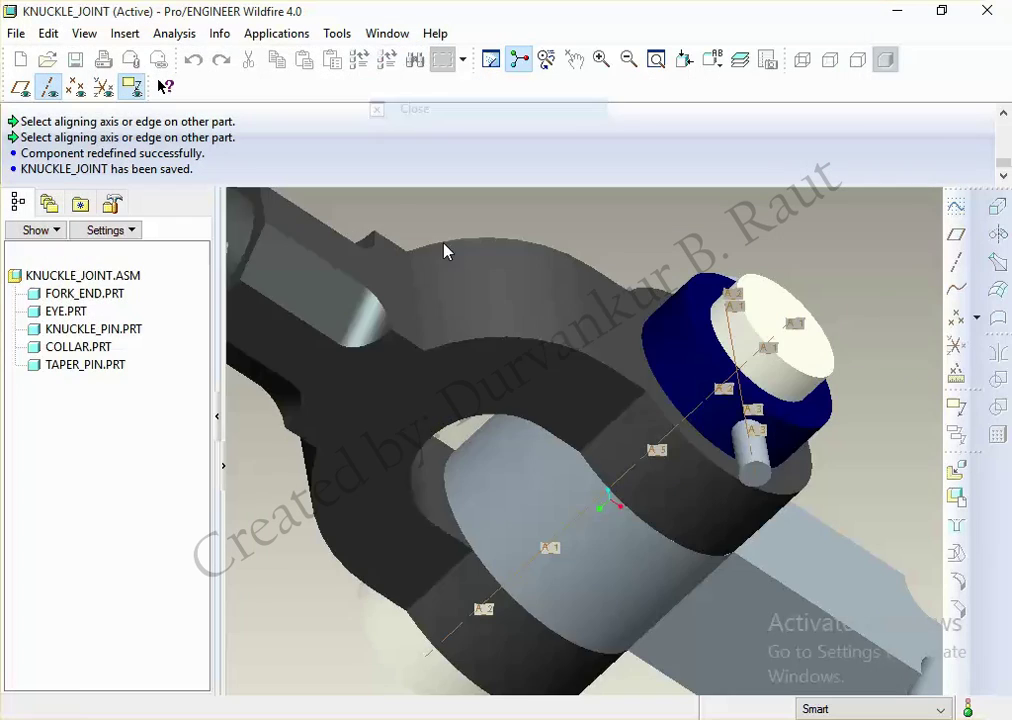
Step: Open TAPER_PIN.PRT and apply the ptc-metallic-gold appearance to it
left_click(755, 465)
right_click(755, 464)
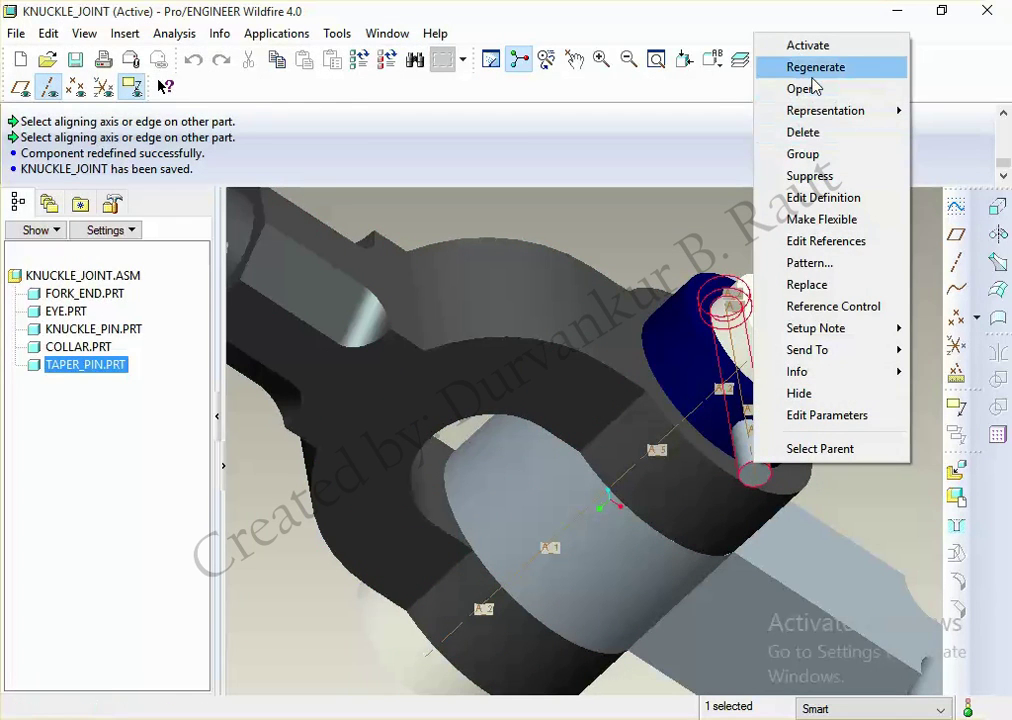
left_click(803, 89)
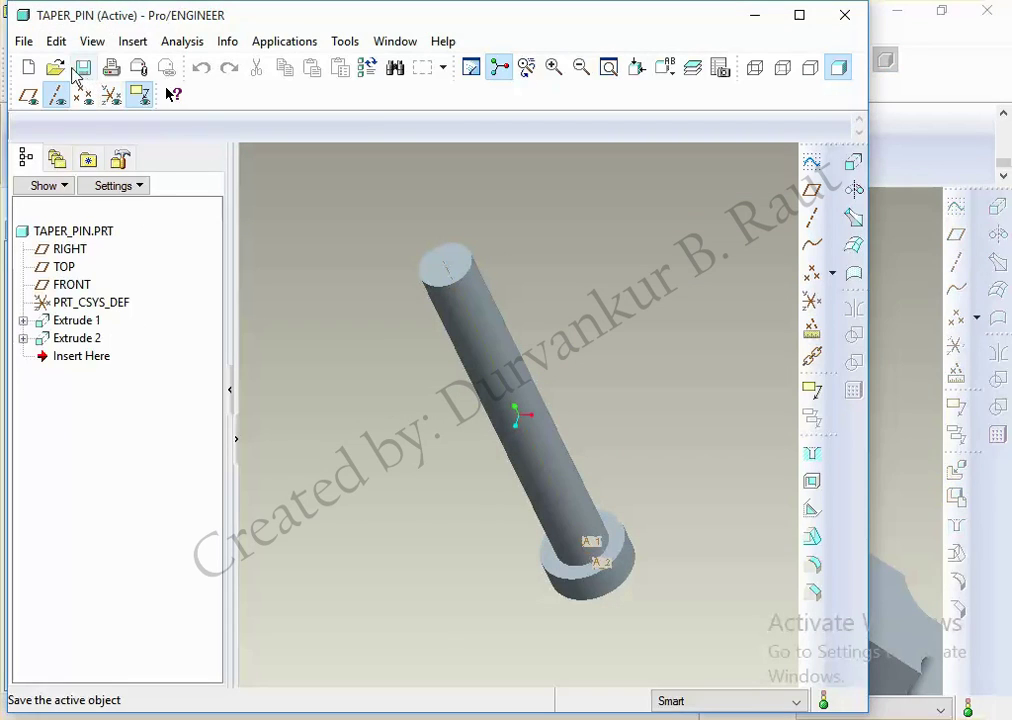
left_click(82, 48)
left_click(145, 285)
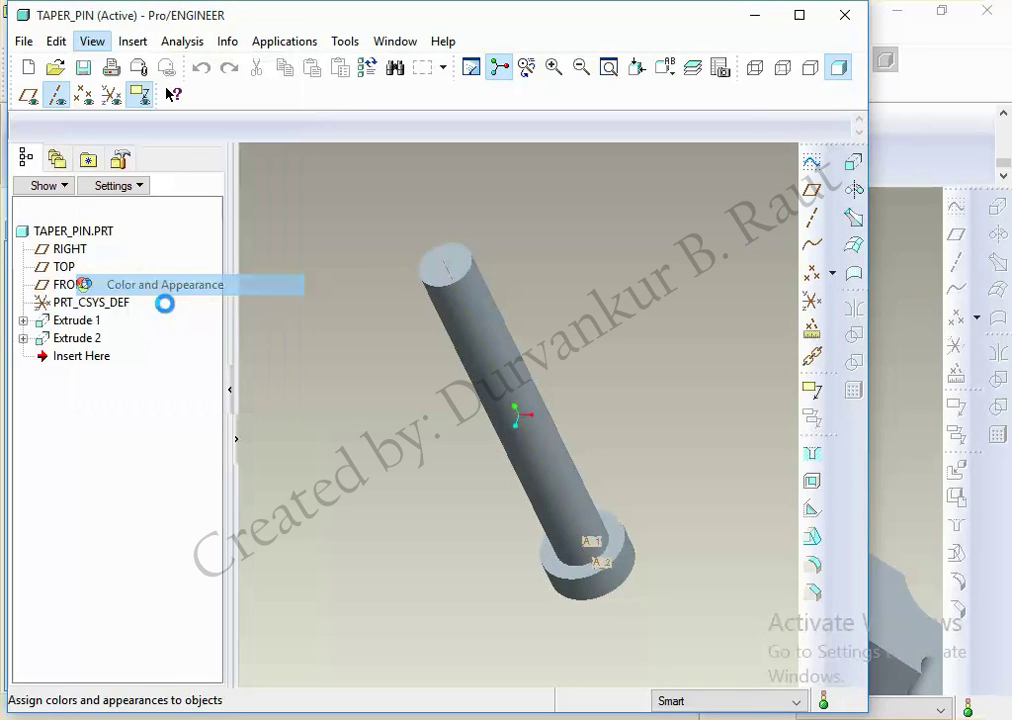
left_click(851, 75)
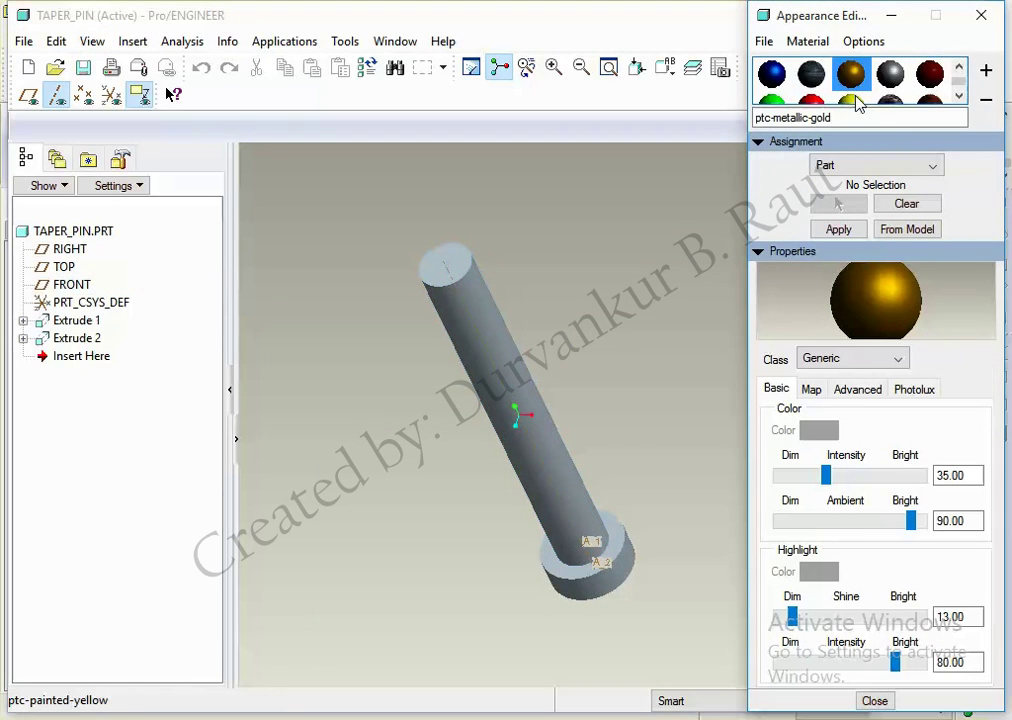
left_click(858, 229)
left_click(874, 700)
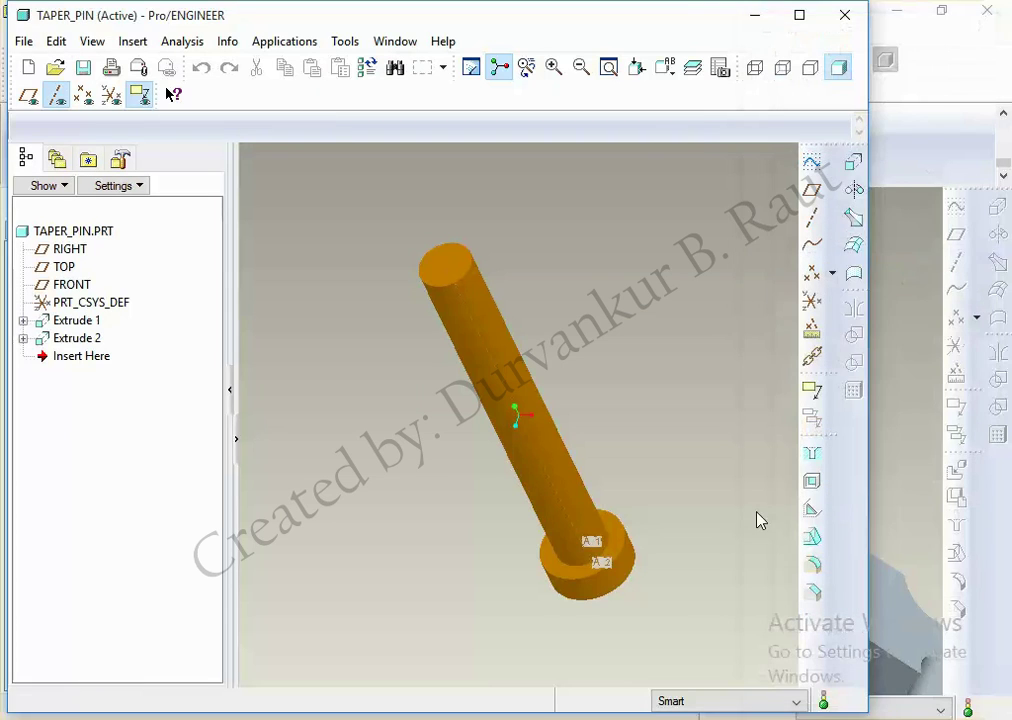
Step: Save the taper pin, return to the assembly, and select the eye part
key("ctrl+s")
key("Return")
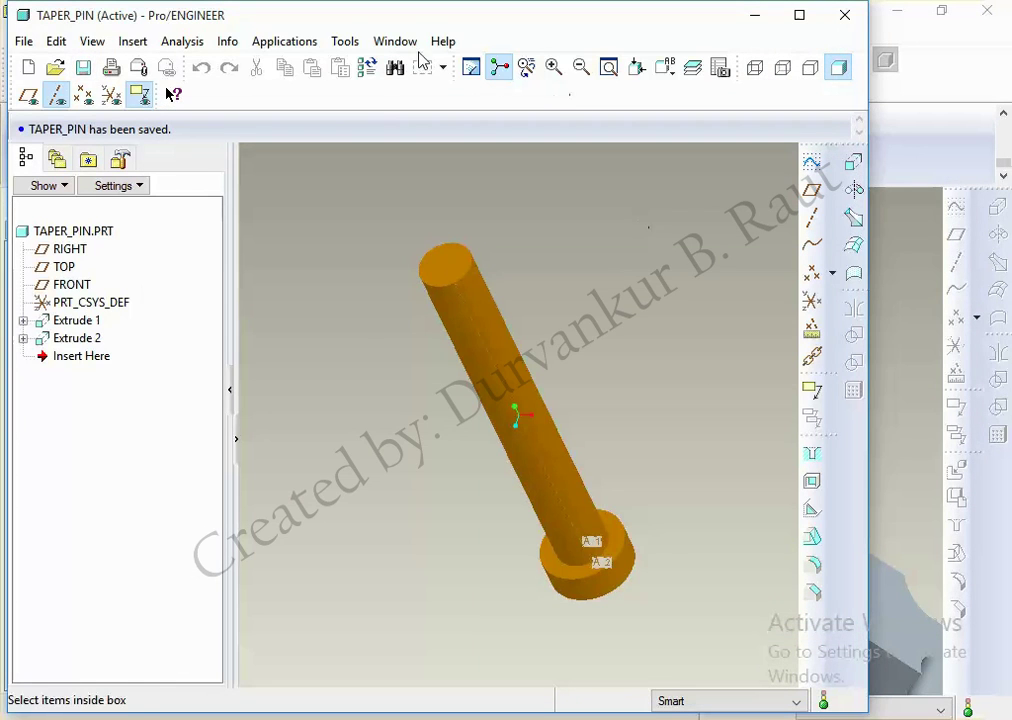
left_click(395, 41)
left_click(440, 107)
middle_click_drag(741, 320, 707, 515)
left_click(838, 409)
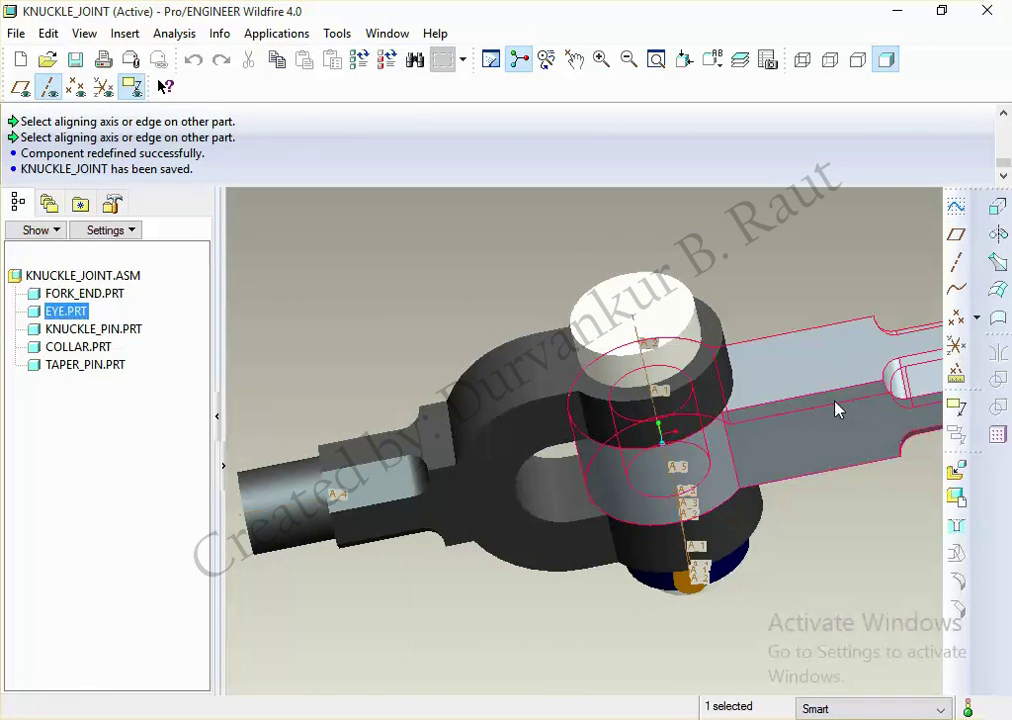
Step: Reorient the assembly and open EYE.PRT in its own window
left_click(791, 293)
middle_click_drag(791, 293, 673, 524)
scroll(614, 400, "up", 3)
left_click(614, 400)
right_click(614, 400)
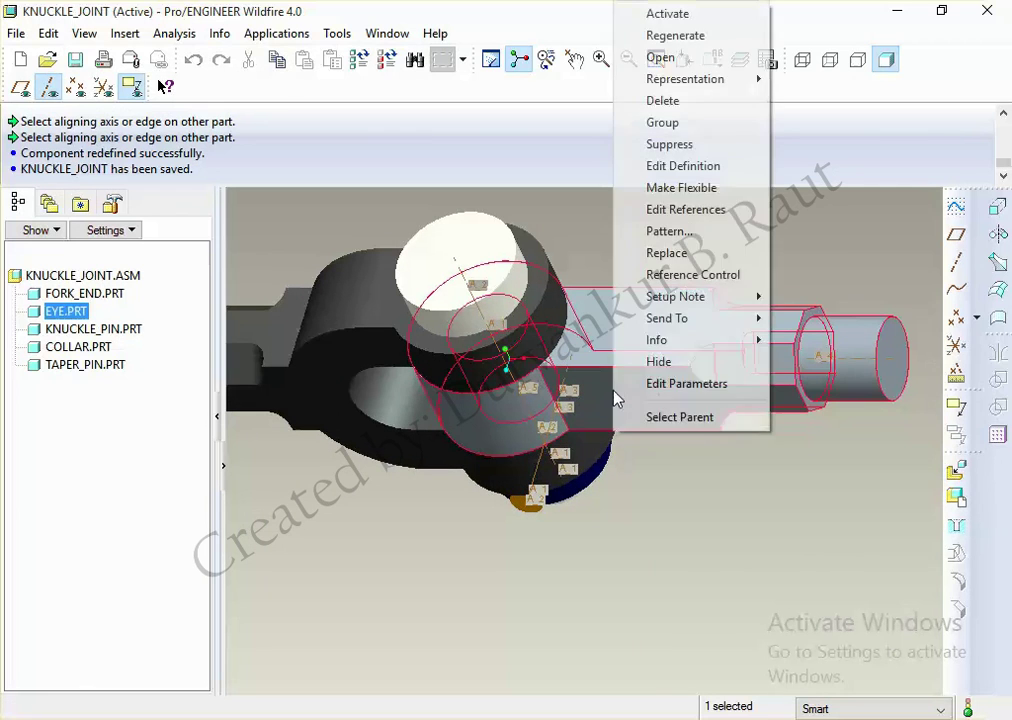
left_click(660, 58)
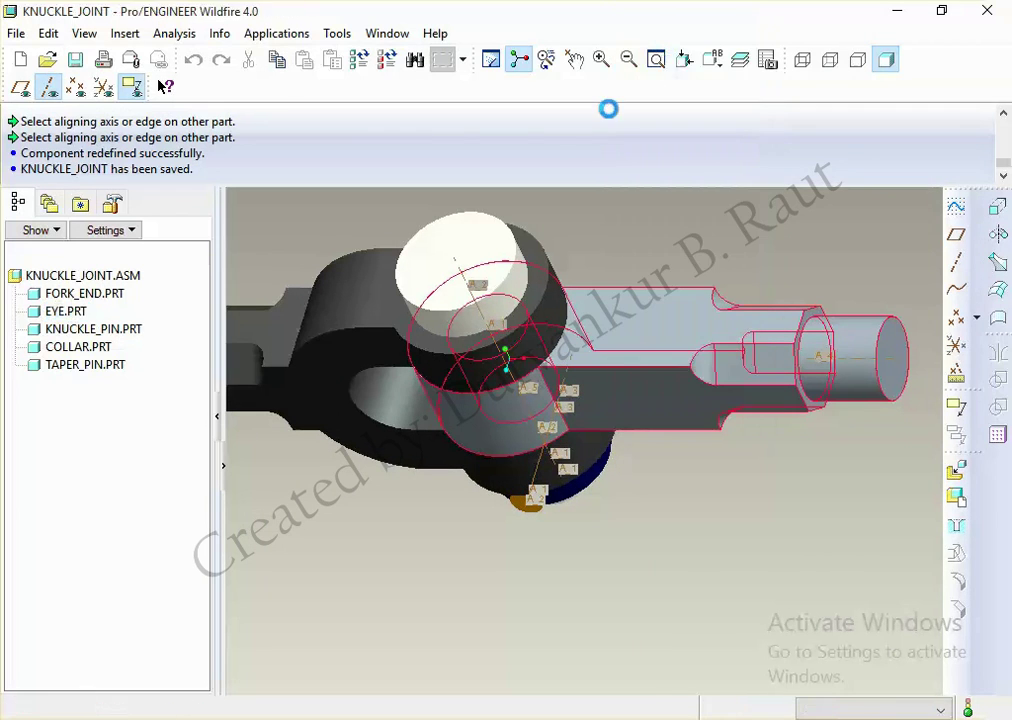
Step: Choose ptc-metallic-steel-light for the eye part and adjust its colour intensity
left_click(92, 41)
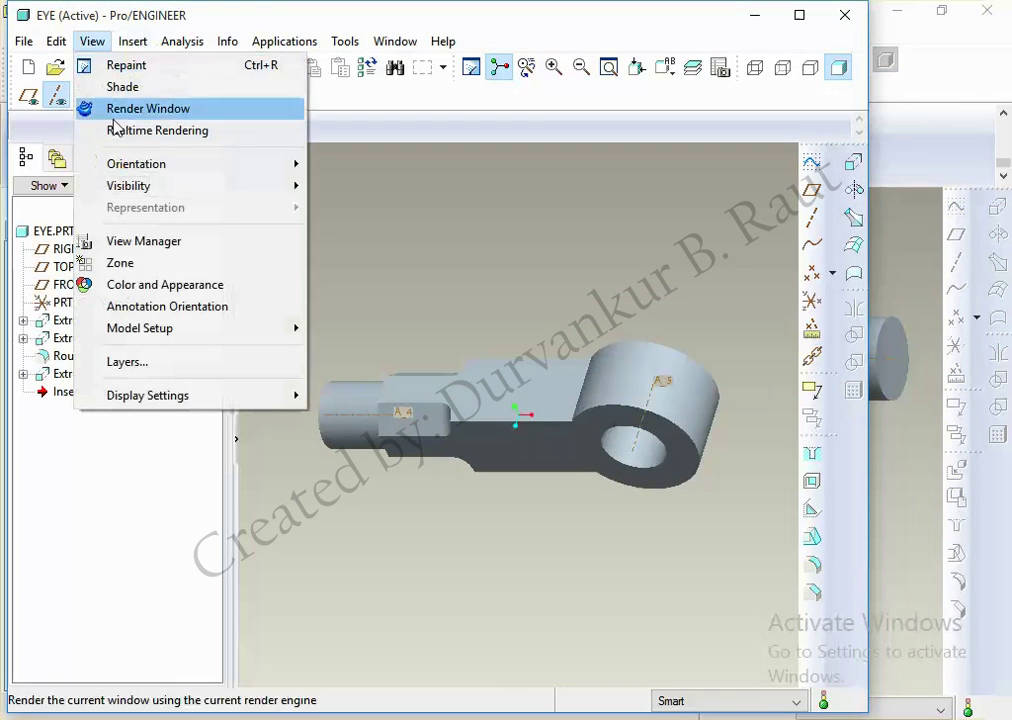
left_click(145, 285)
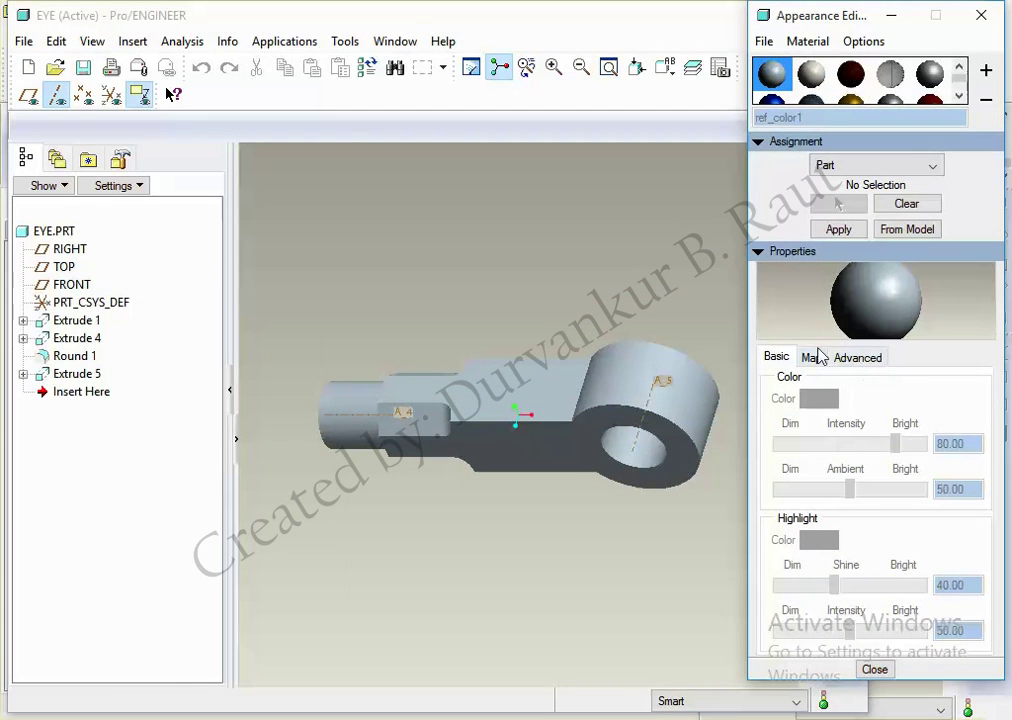
left_click(811, 75)
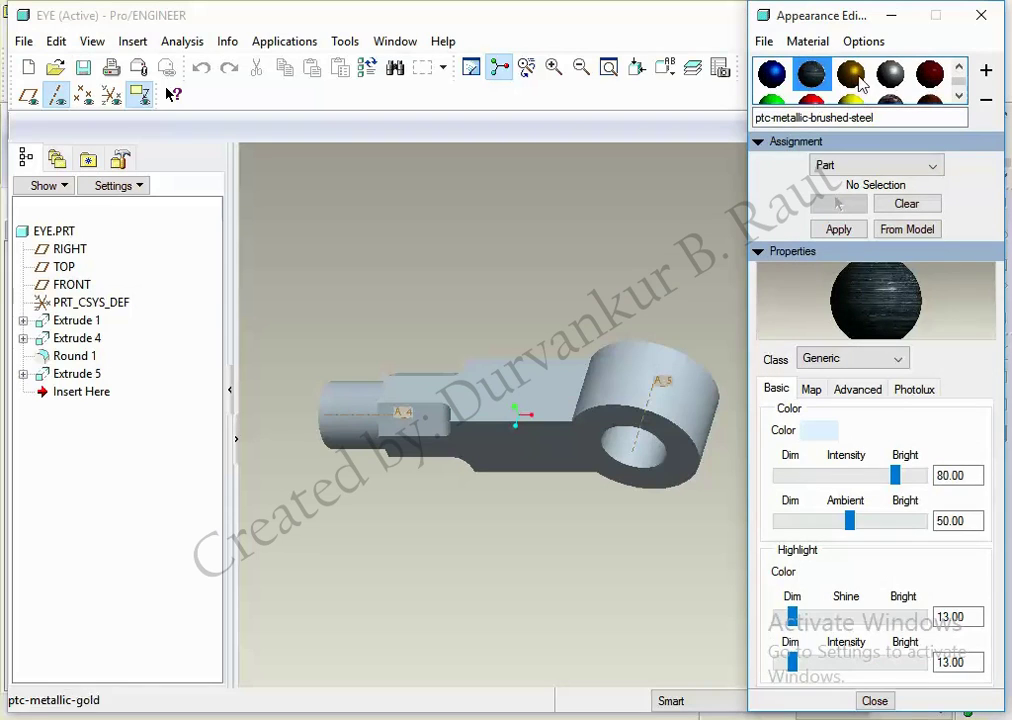
left_click(890, 75)
left_click_drag(842, 480, 856, 481)
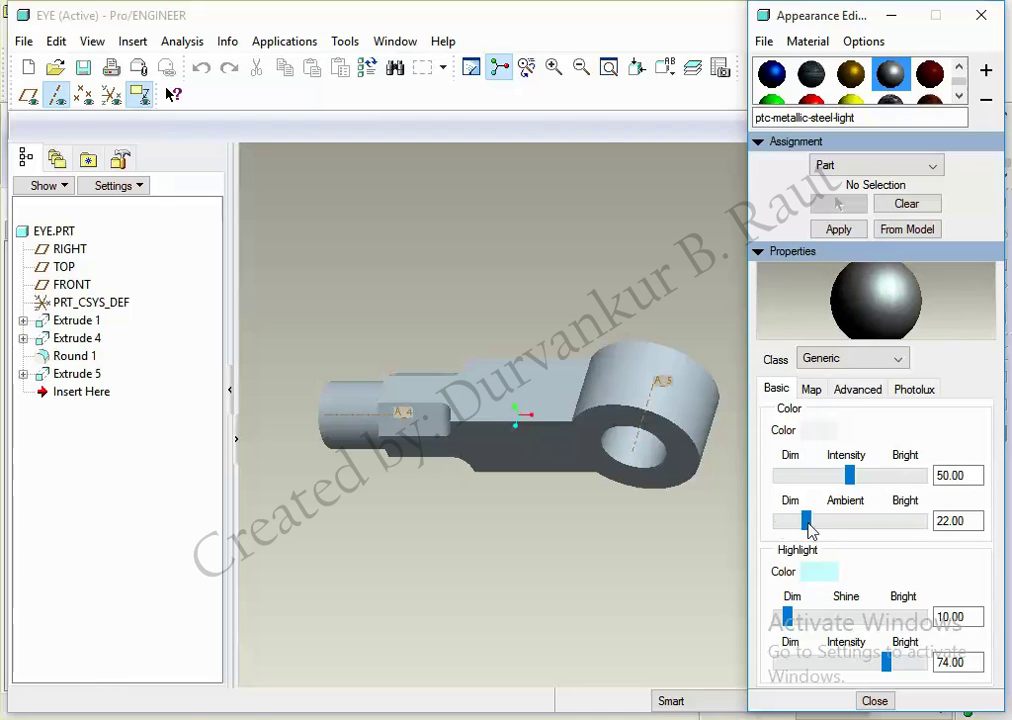
Step: Set a green highlight colour and apply the steel appearance to the eye part
left_click(805, 572)
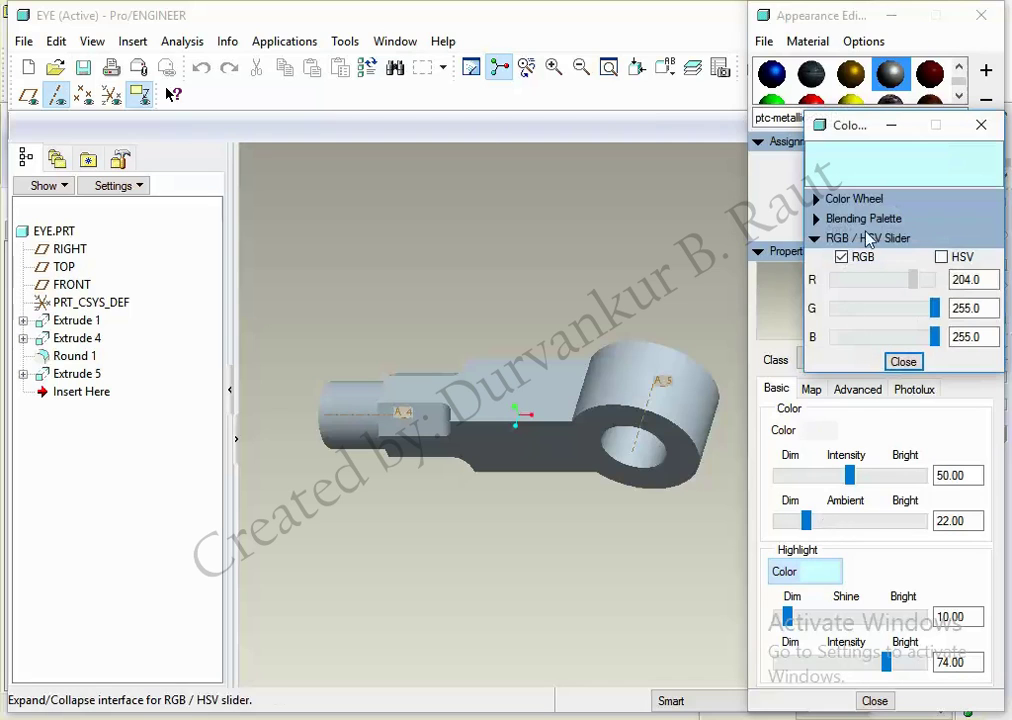
left_click(855, 199)
left_click(875, 250)
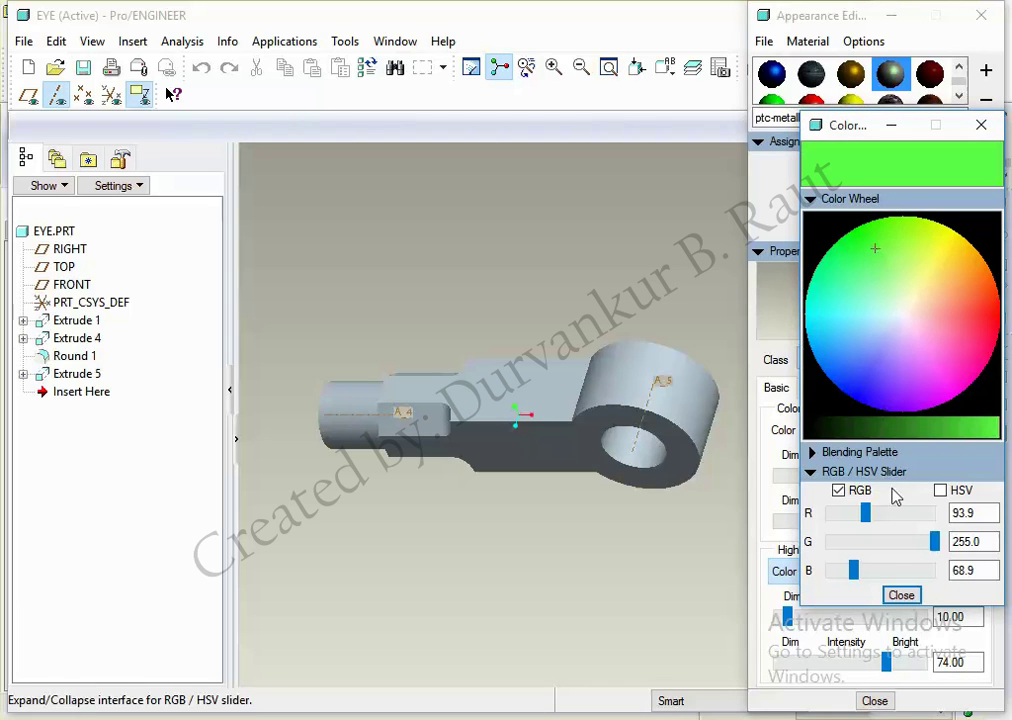
left_click(900, 596)
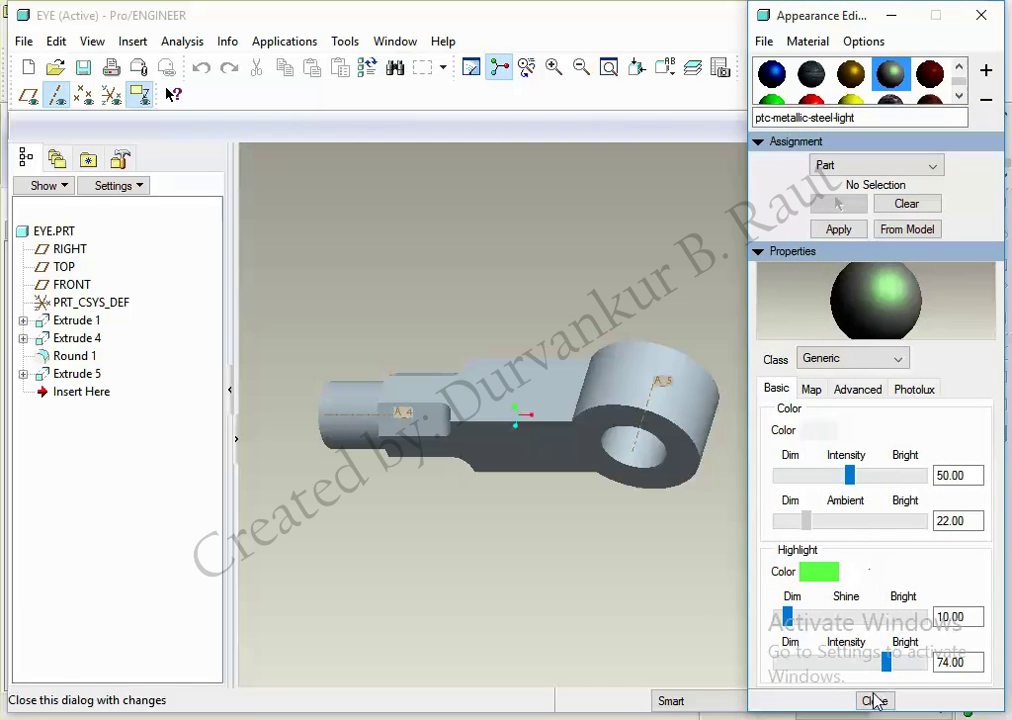
left_click(840, 230)
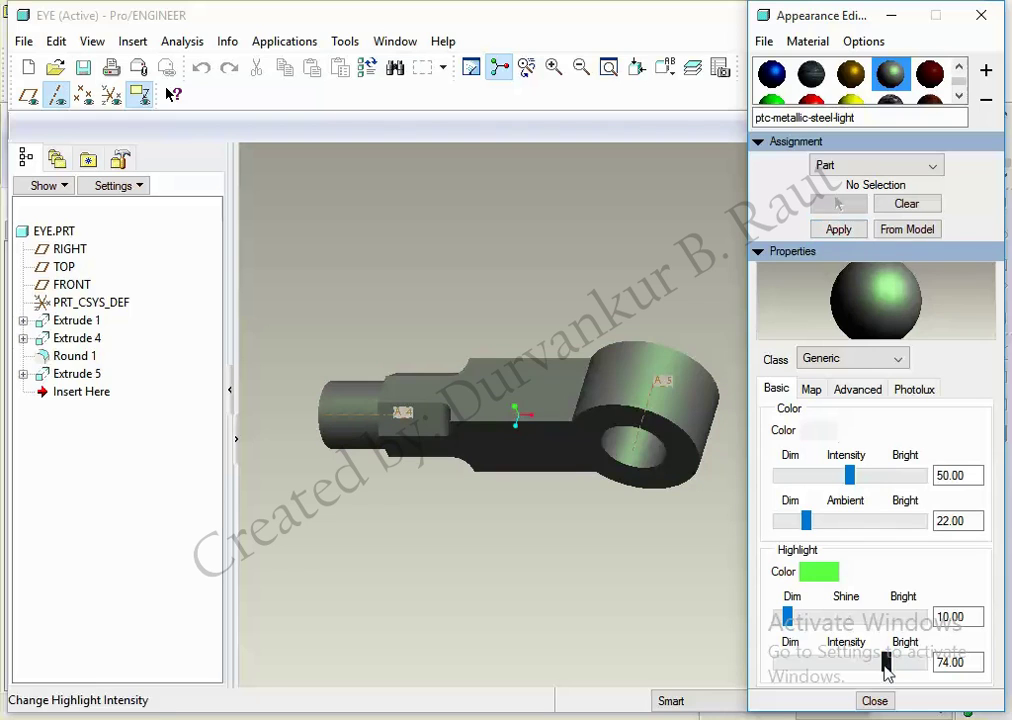
left_click(874, 701)
Step: Save the eye part and close its window to return to the assembly
key("ctrl+s")
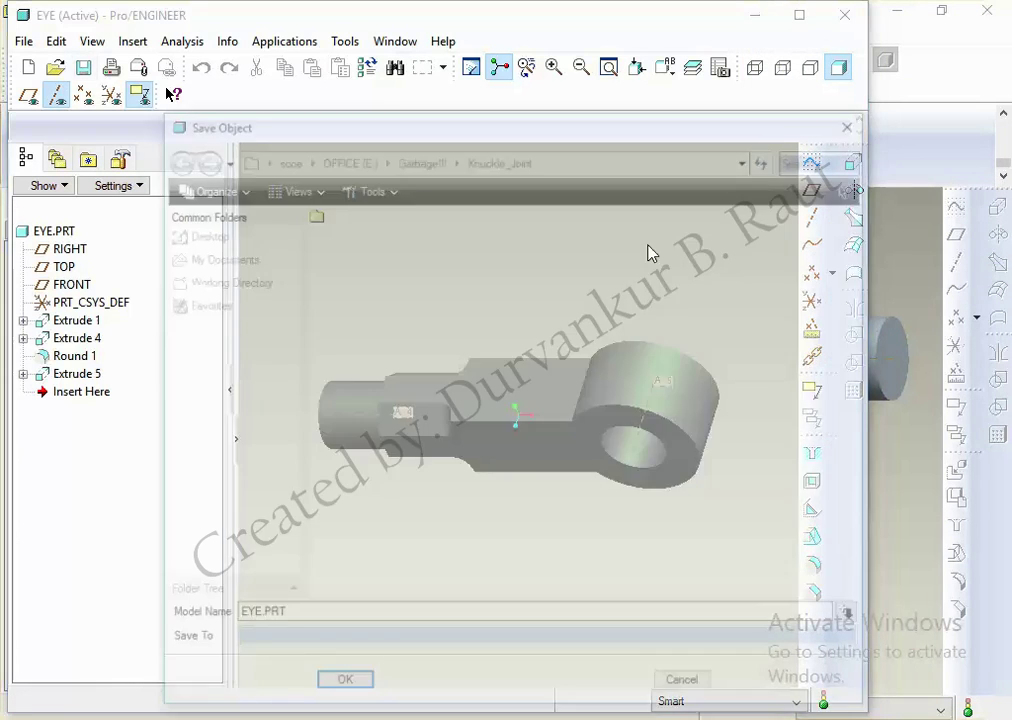
key("Return")
left_click(403, 44)
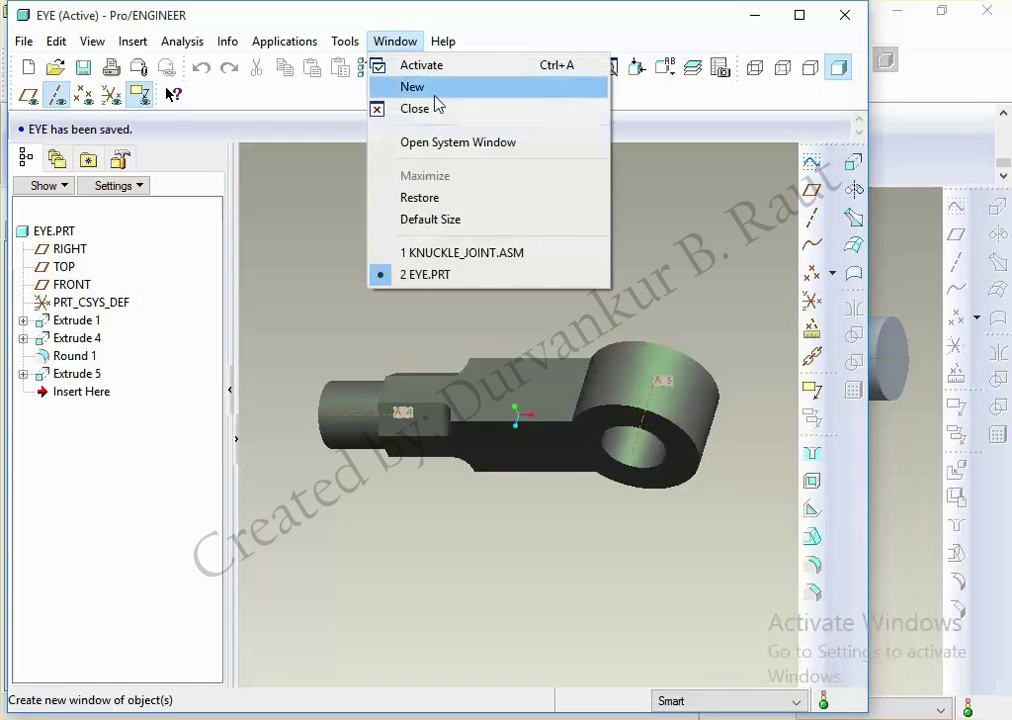
left_click(432, 105)
mouse_move(776, 531)
middle_mouse_down()
mouse_move(840, 530)
mouse_move(808, 466)
mouse_move(800, 506)
middle_mouse_up()
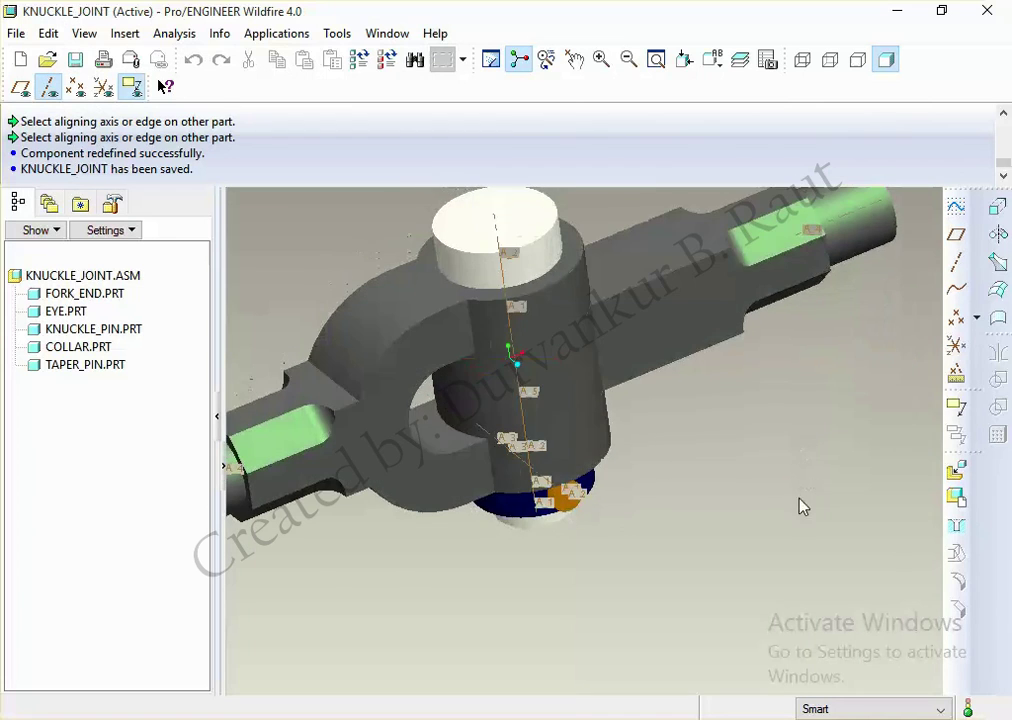
Step: Reopen EYE.PRT in its own window with the Color and Appearance settings
scroll(748, 499, "down", 3)
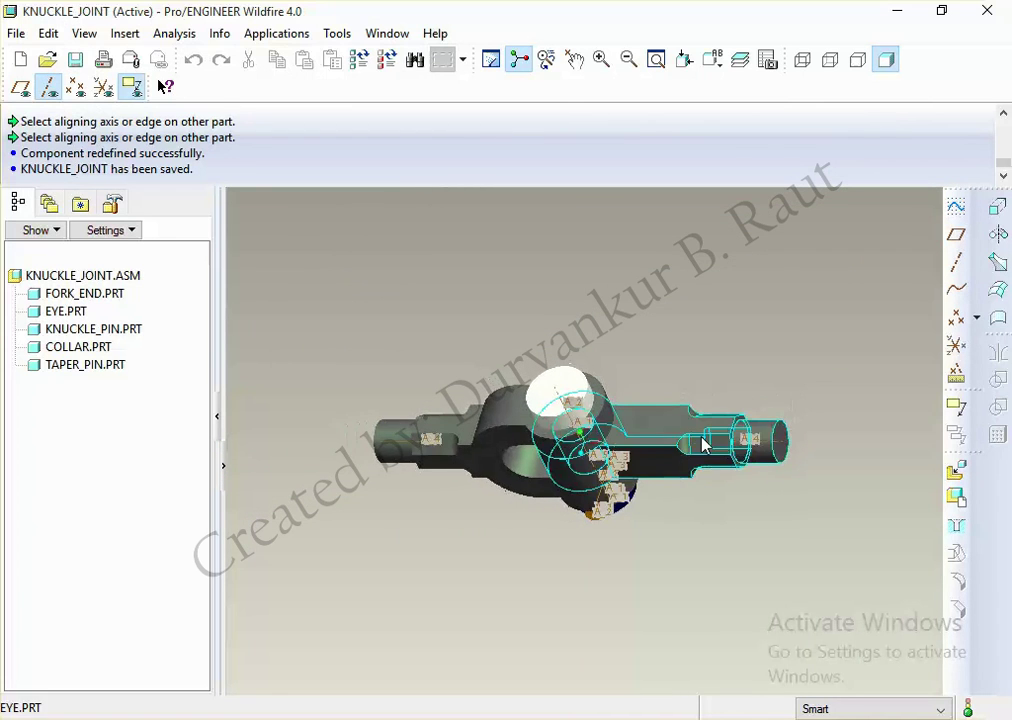
left_click(703, 443)
right_click(77, 325)
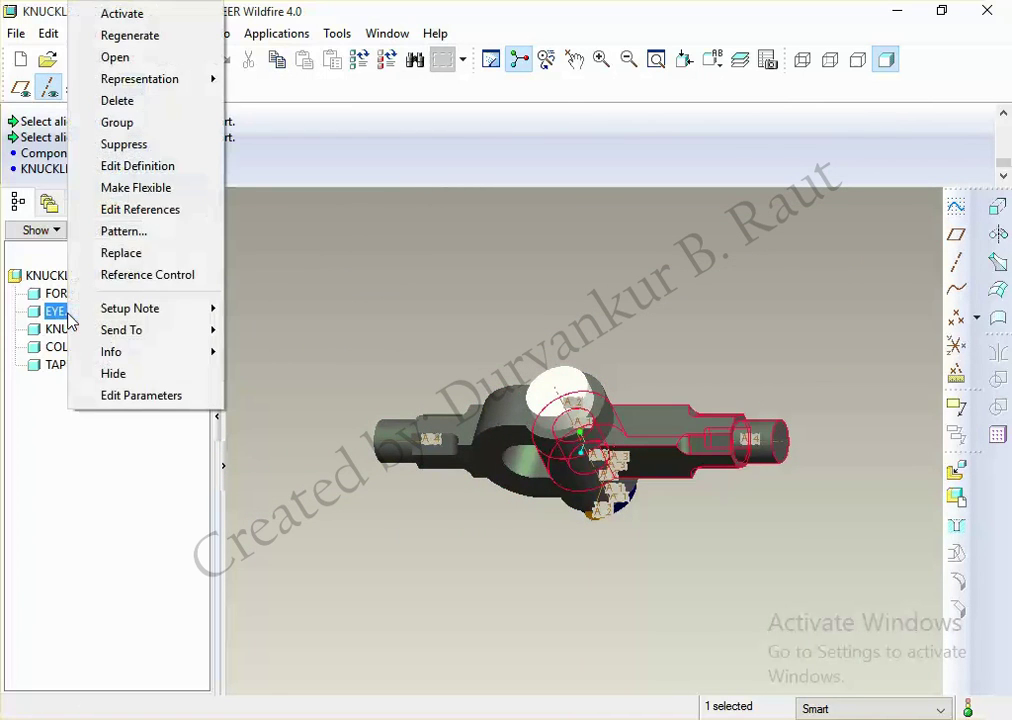
left_click(158, 56)
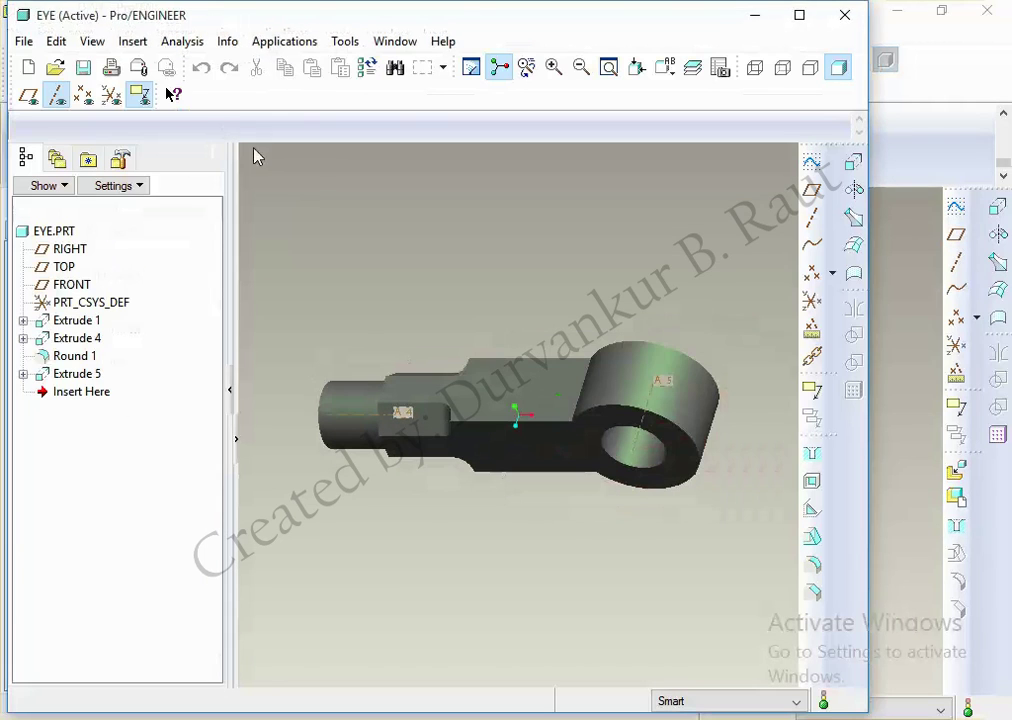
left_click(92, 41)
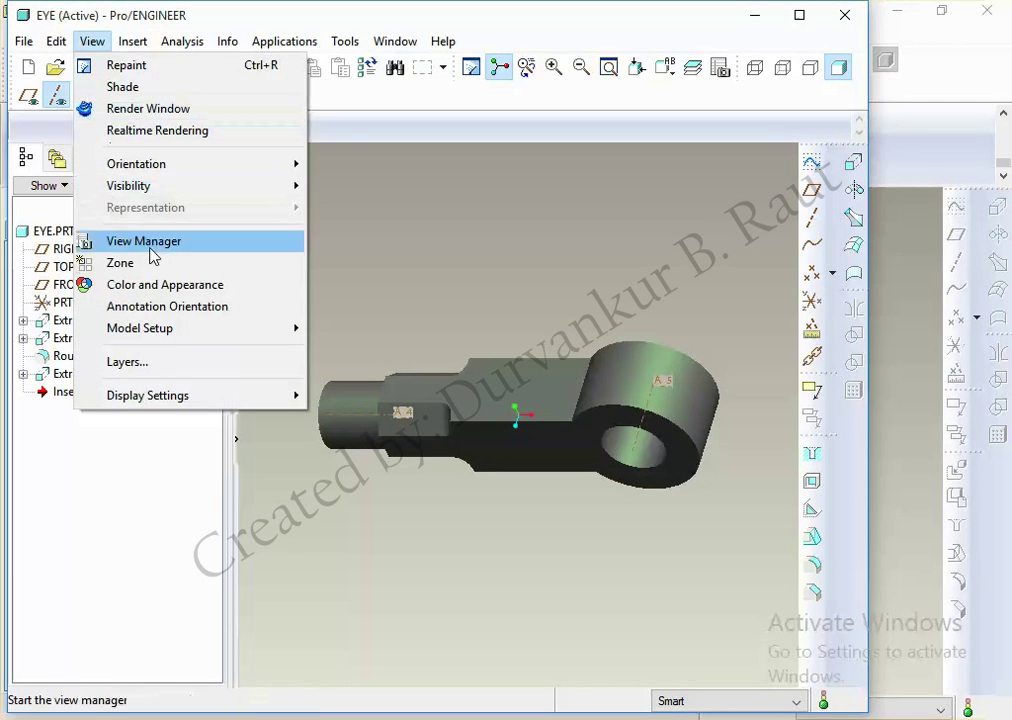
left_click(151, 285)
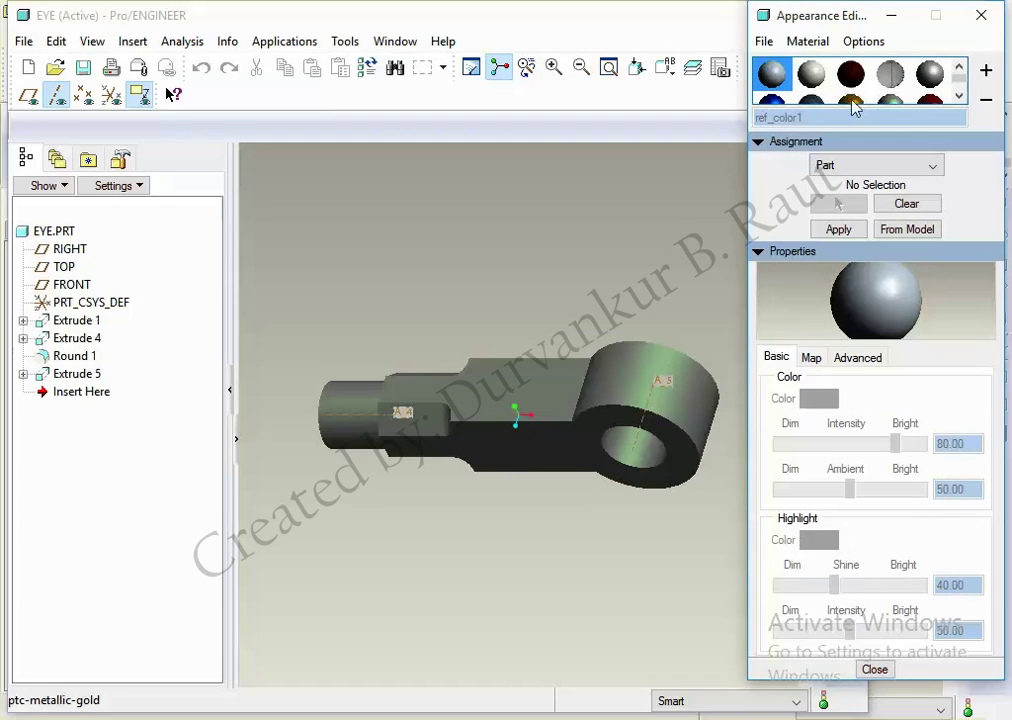
Step: Try painted yellow, purple marble, elm wood and leather appearances on the eye part
left_click(851, 104)
left_click(853, 103)
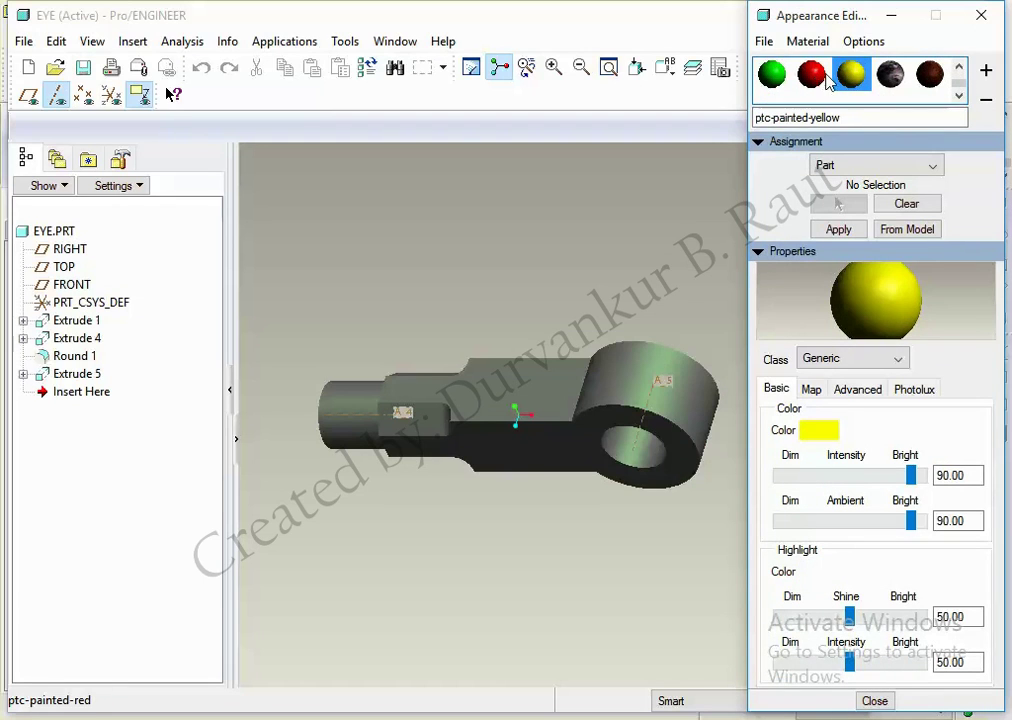
left_click(890, 74)
left_click(840, 230)
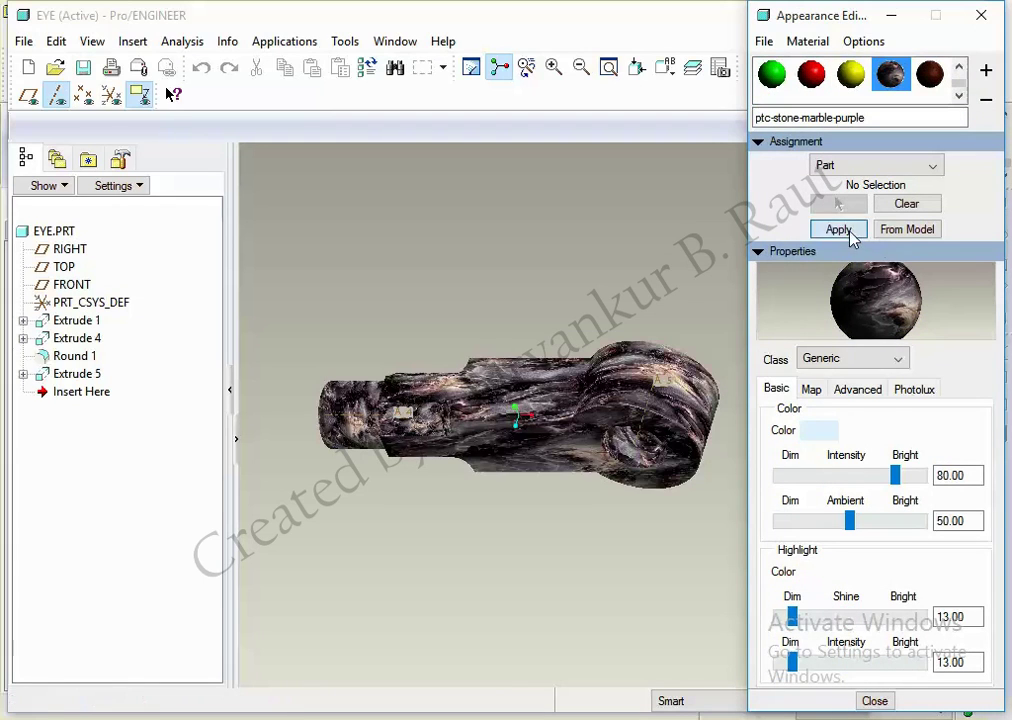
left_click(929, 74)
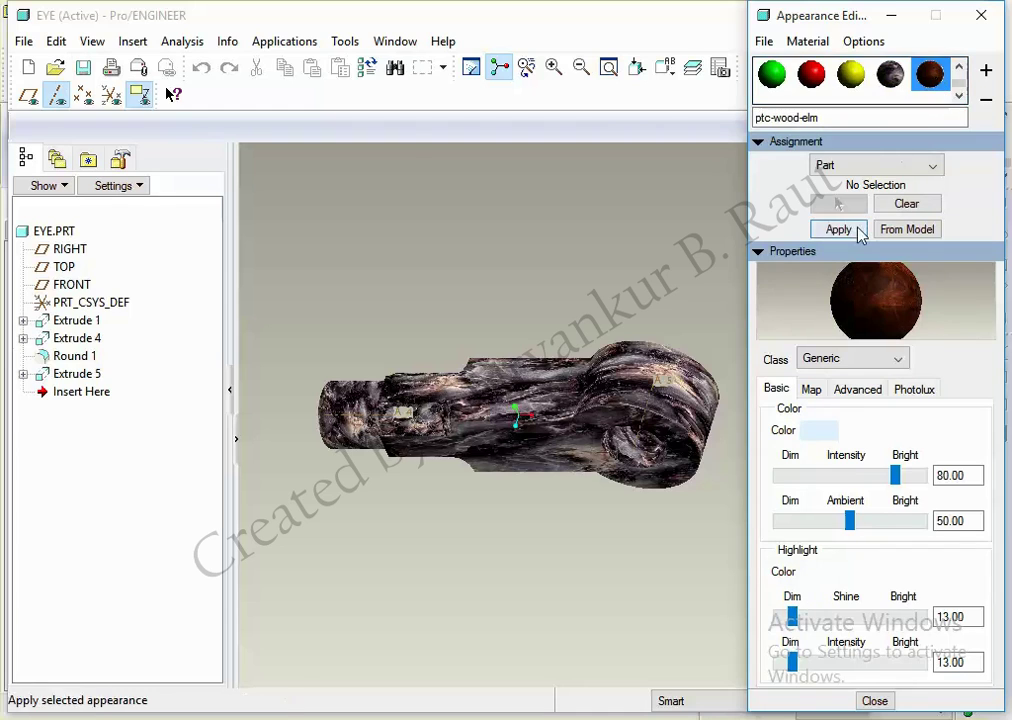
left_click(840, 229)
left_click(958, 74)
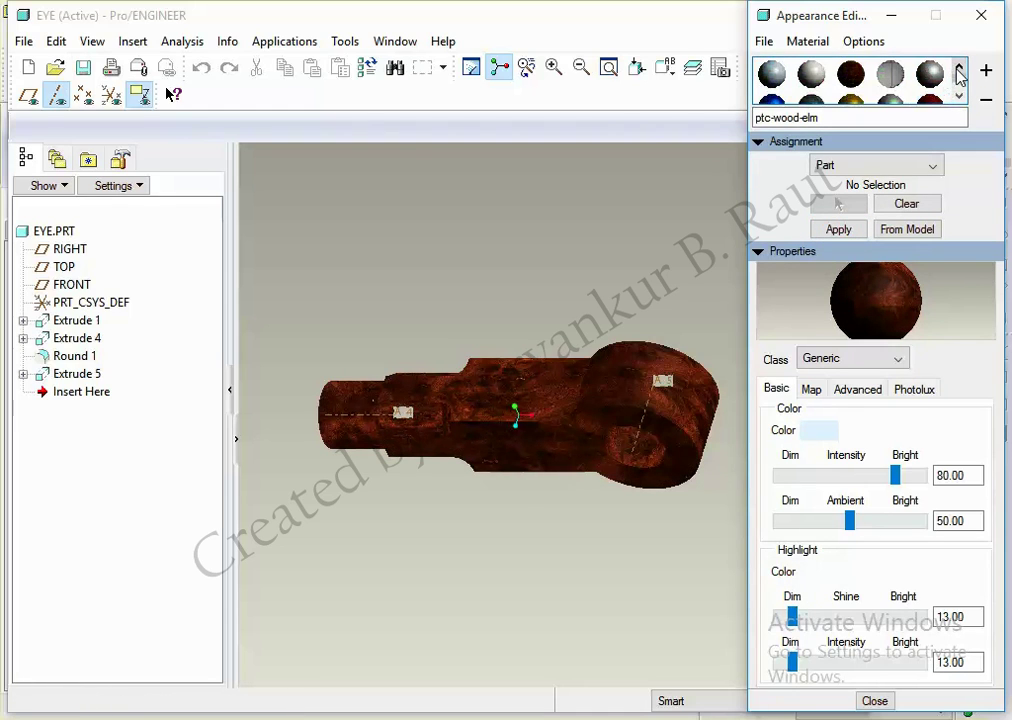
left_click(851, 76)
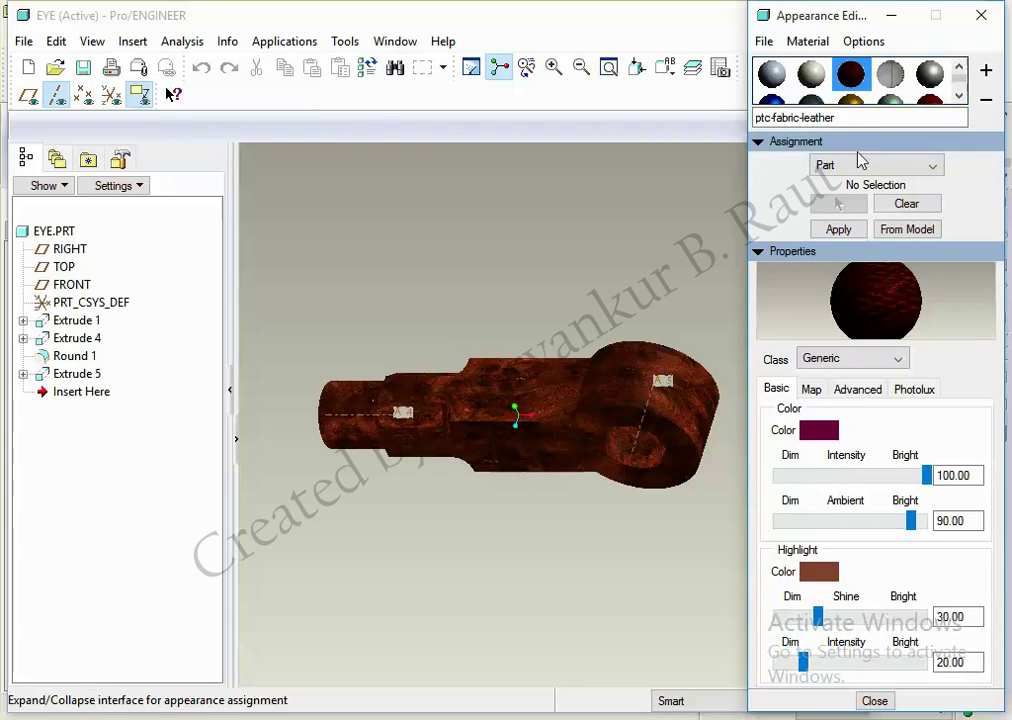
left_click(840, 227)
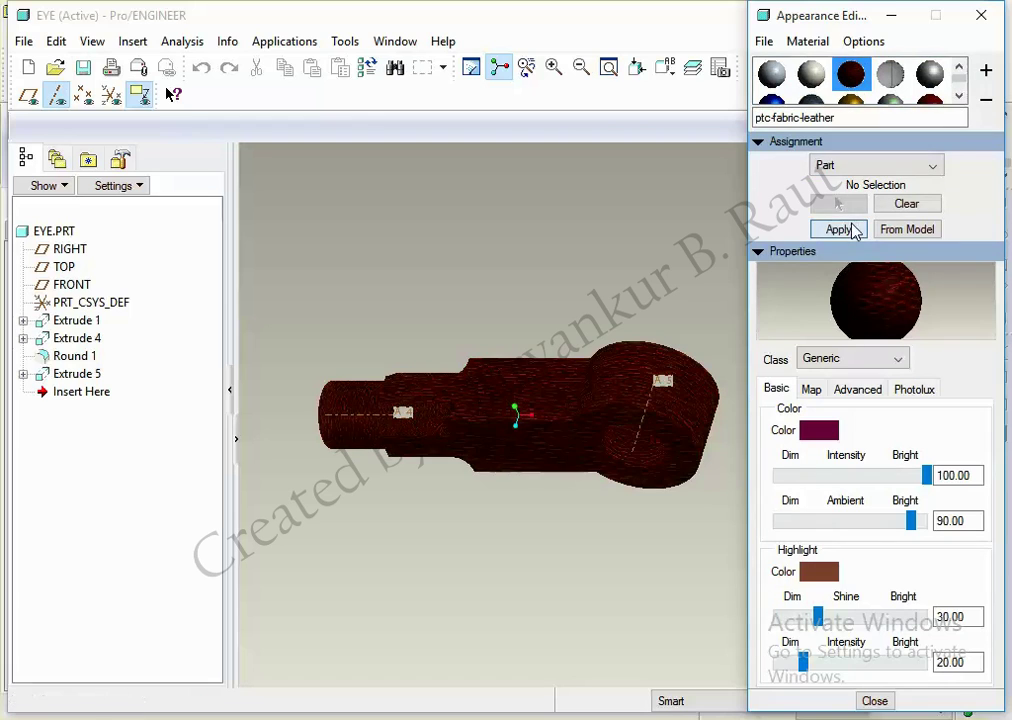
Step: Try aluminium, then settle on the ptc-glass appearance for the eye part
left_click(939, 84)
left_click(930, 102)
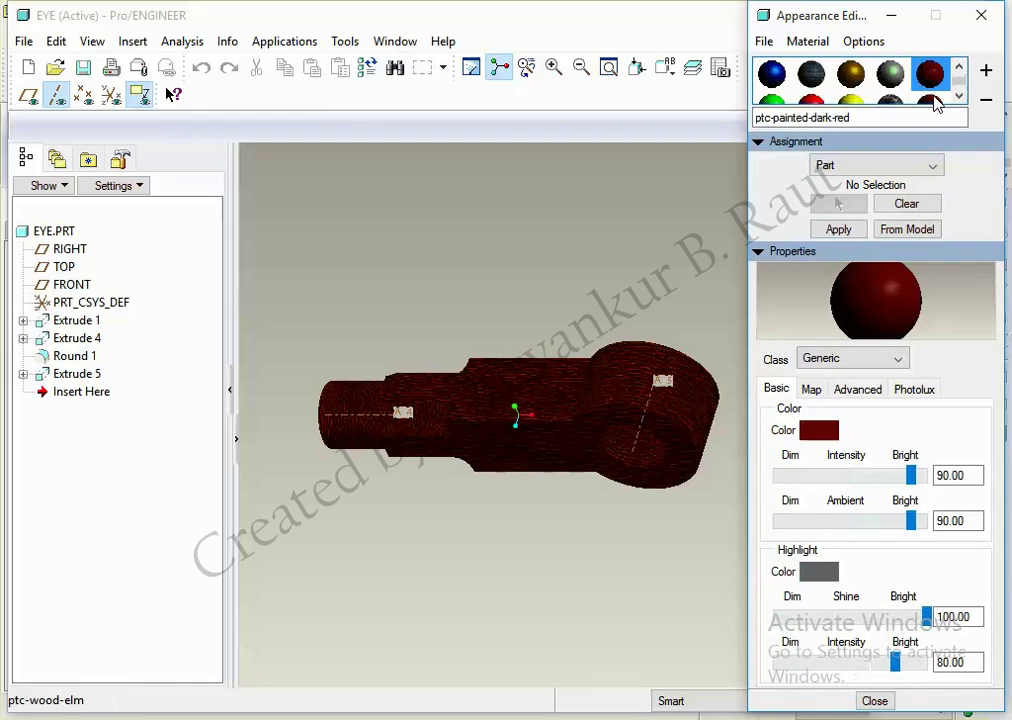
left_click(958, 67)
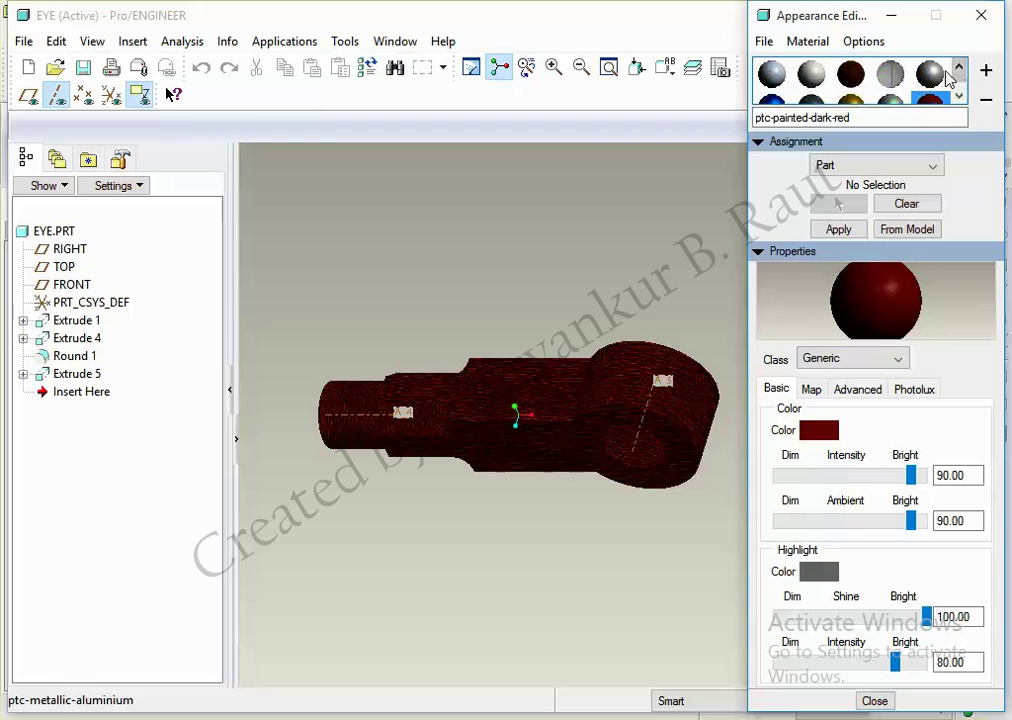
left_click(930, 74)
left_click(839, 229)
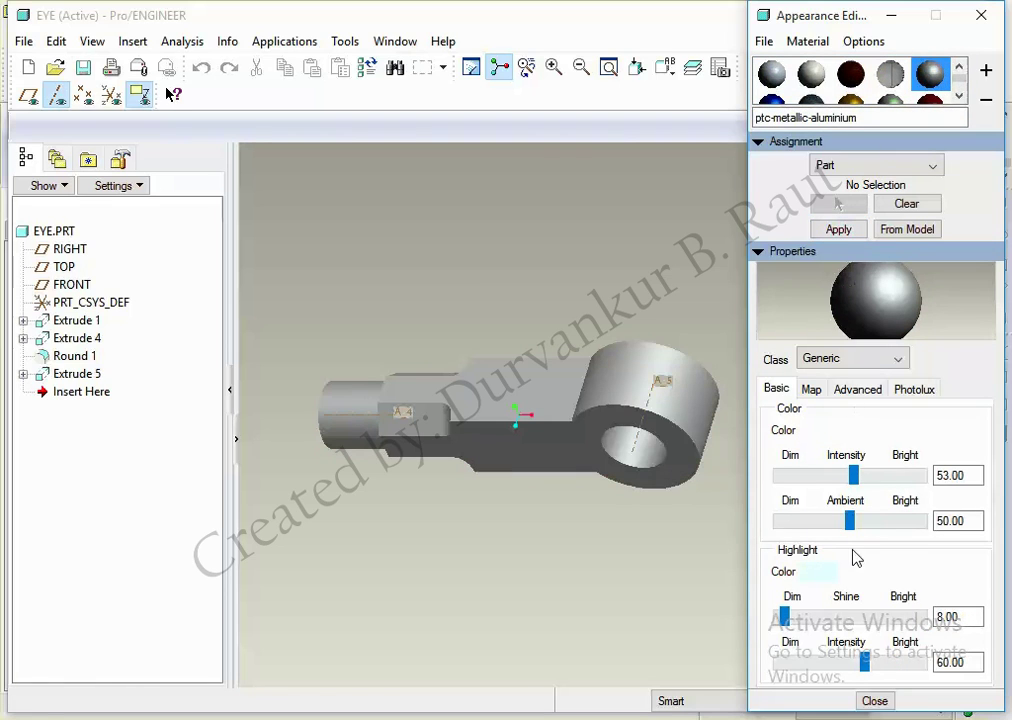
left_click(900, 77)
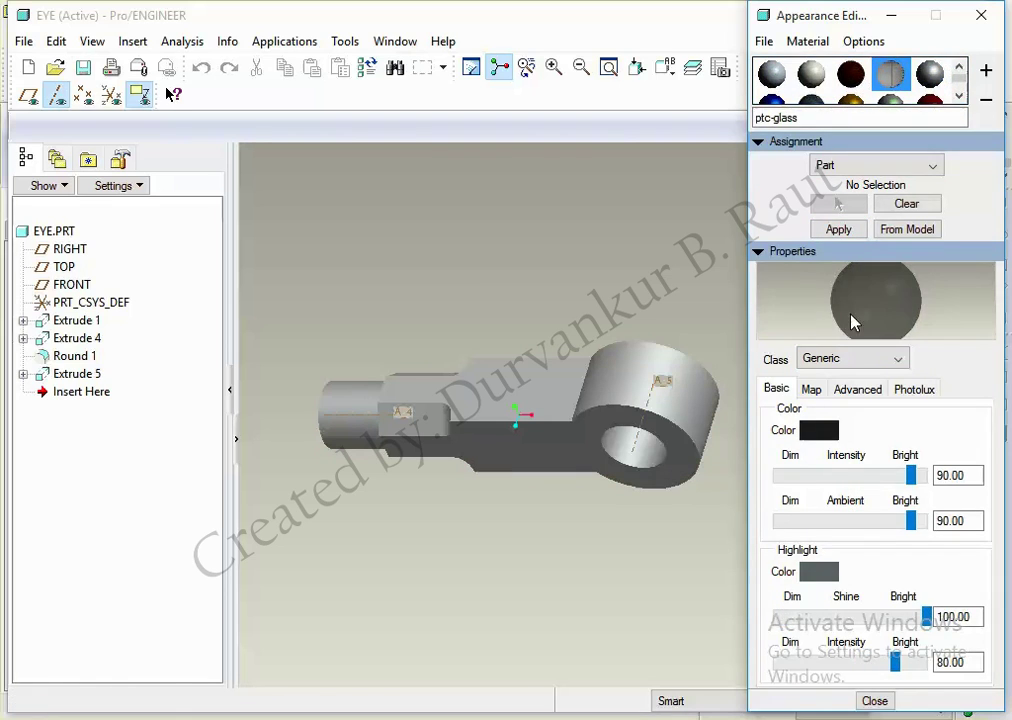
left_click(857, 233)
left_click(876, 701)
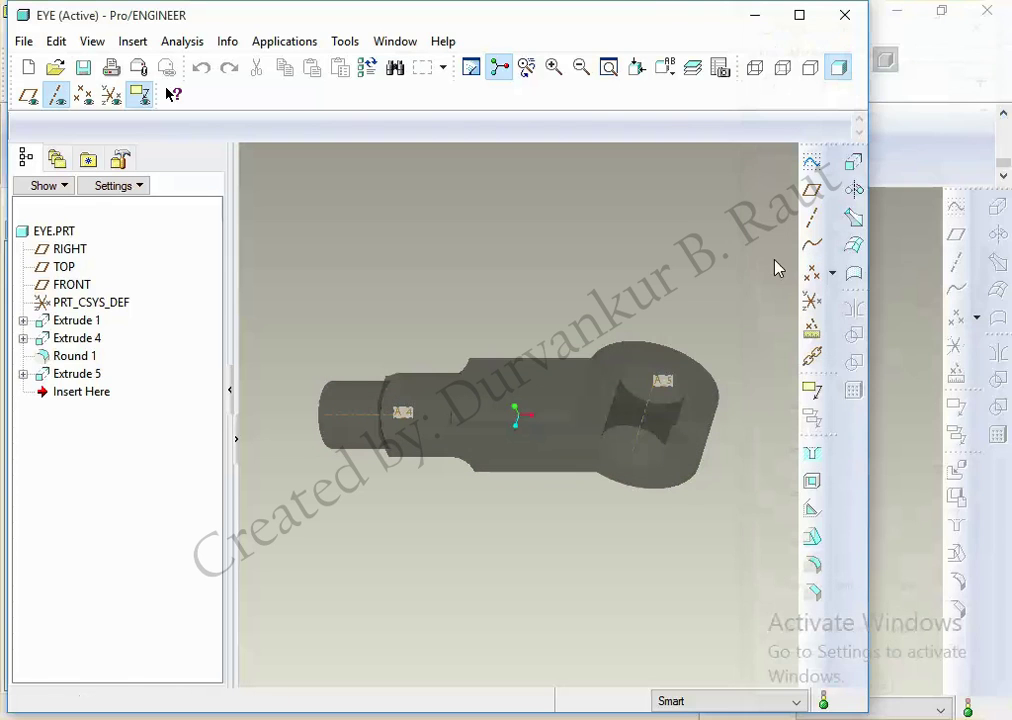
Step: Save the eye part and close its window to return to the assembly
key("ctrl+s")
key("Return")
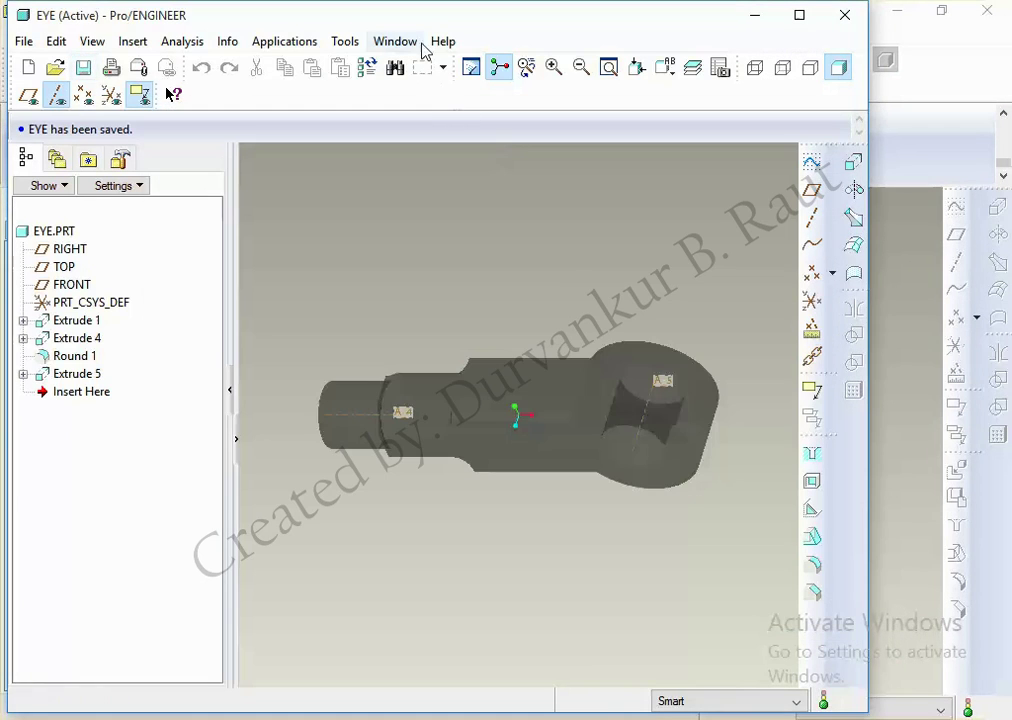
left_click(408, 45)
left_click(436, 108)
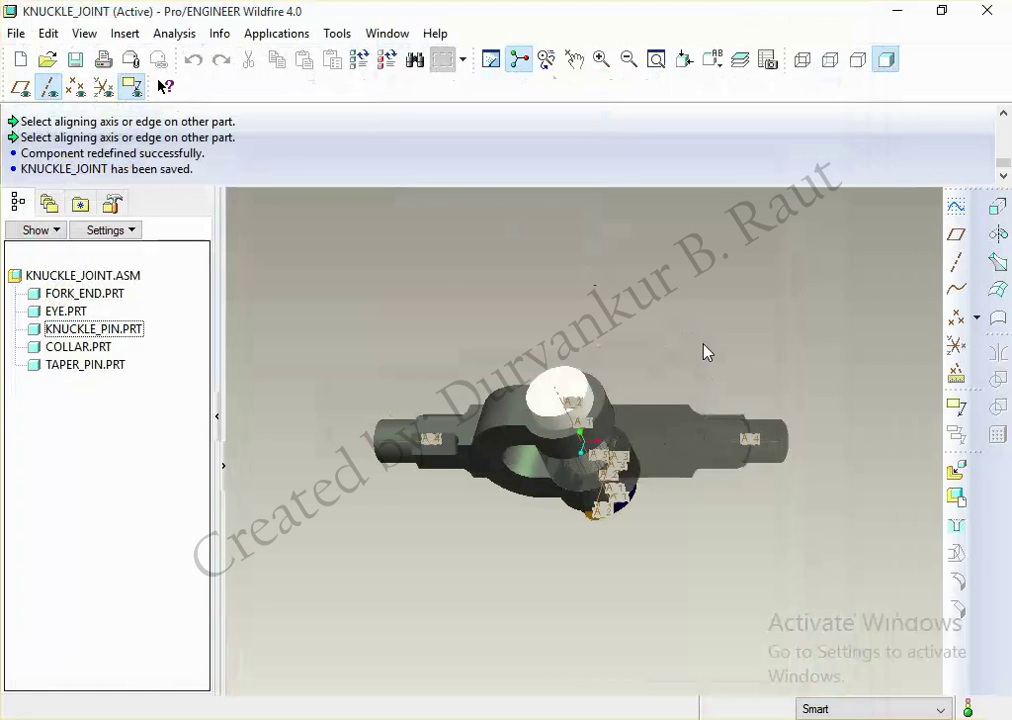
Step: Orbit the five-part assembly for a close view of the joint
mouse_move(731, 366)
middle_mouse_down()
mouse_move(682, 501)
mouse_move(708, 370)
mouse_move(732, 616)
mouse_move(743, 409)
middle_mouse_up()
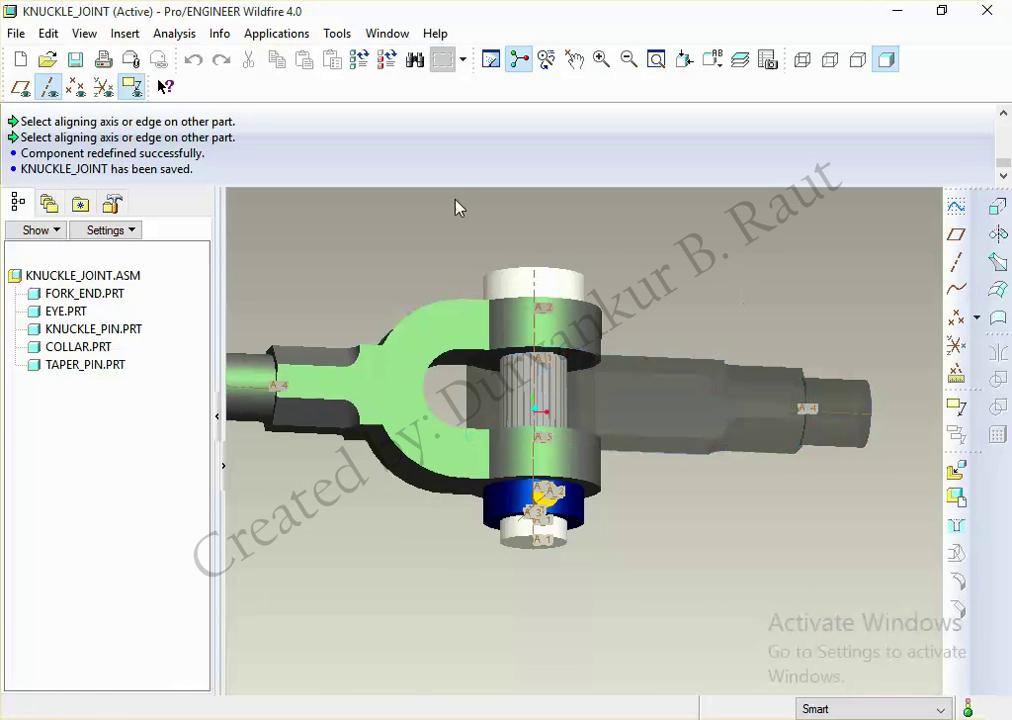